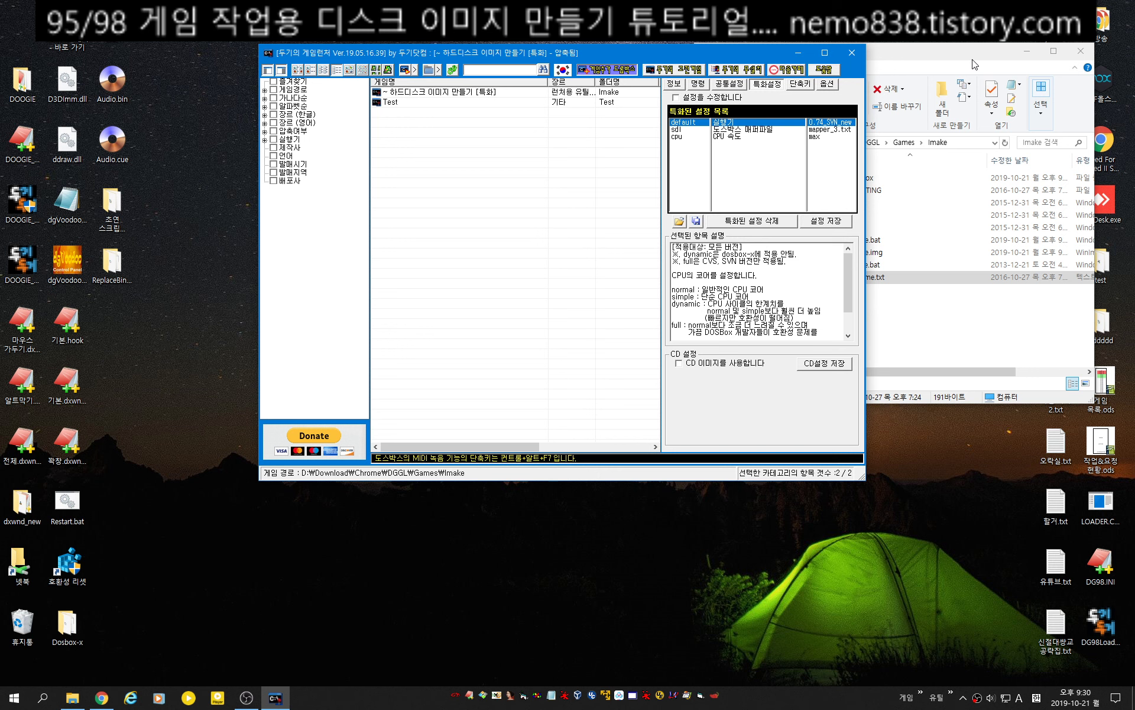
Open the Test game's folder and view the imgmount command in its Test.bat file in Notepad.
click(876, 174)
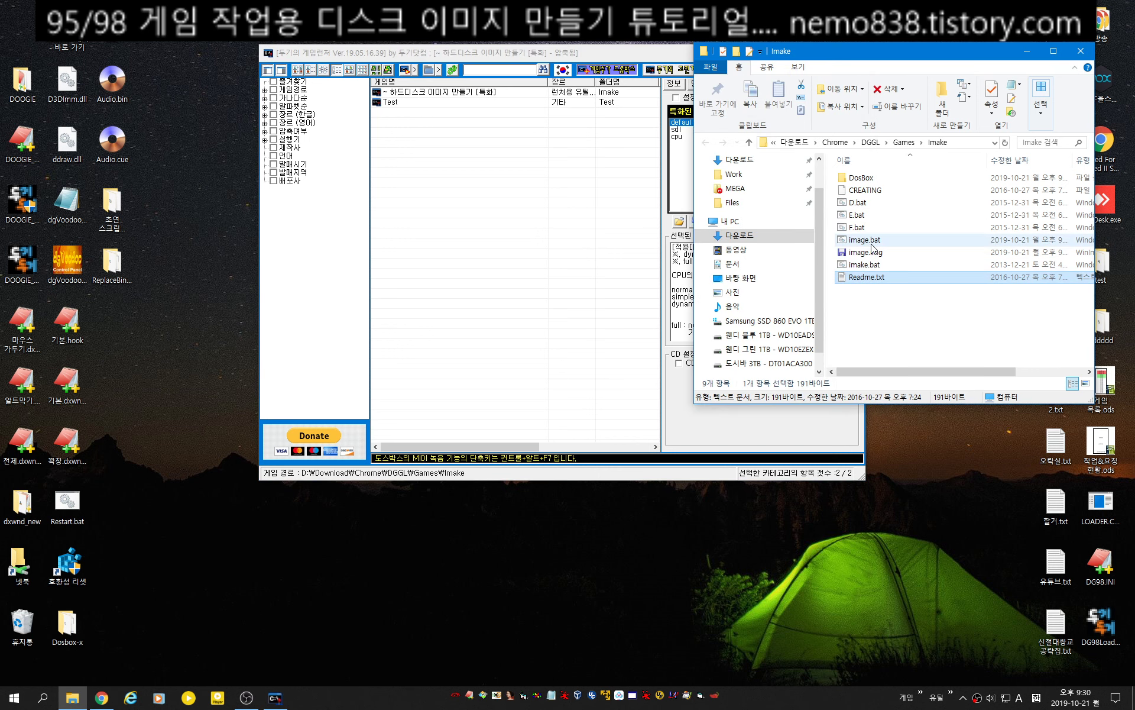
click(873, 241)
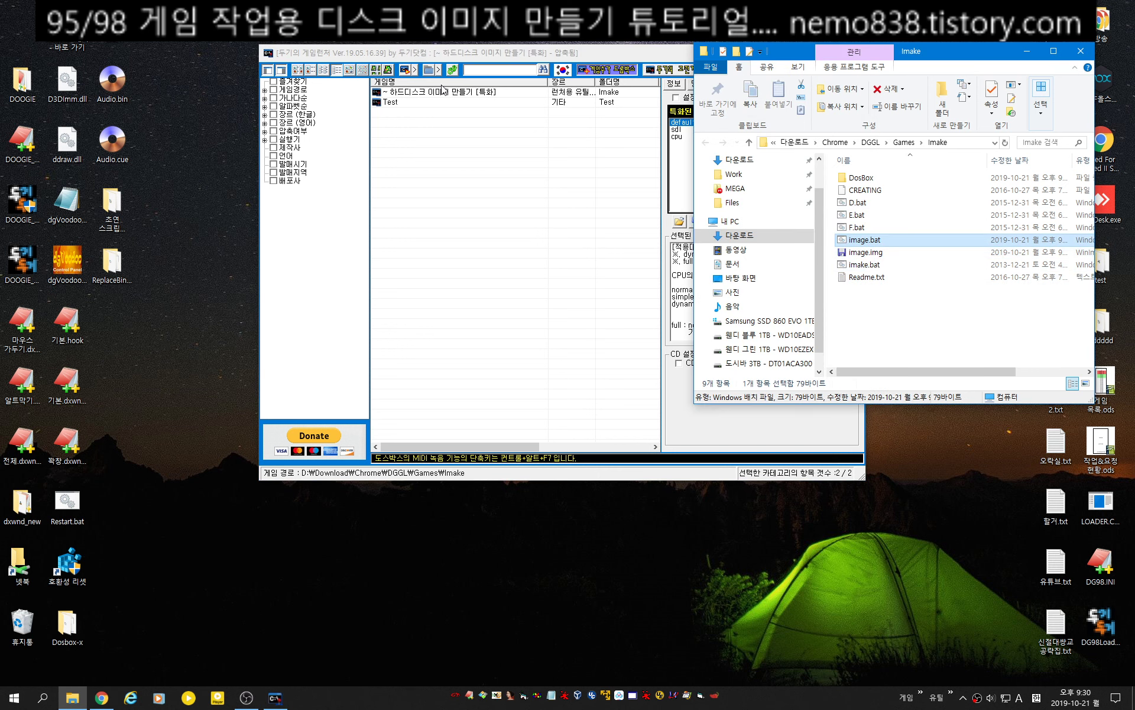
right_click(431, 104)
click(442, 108)
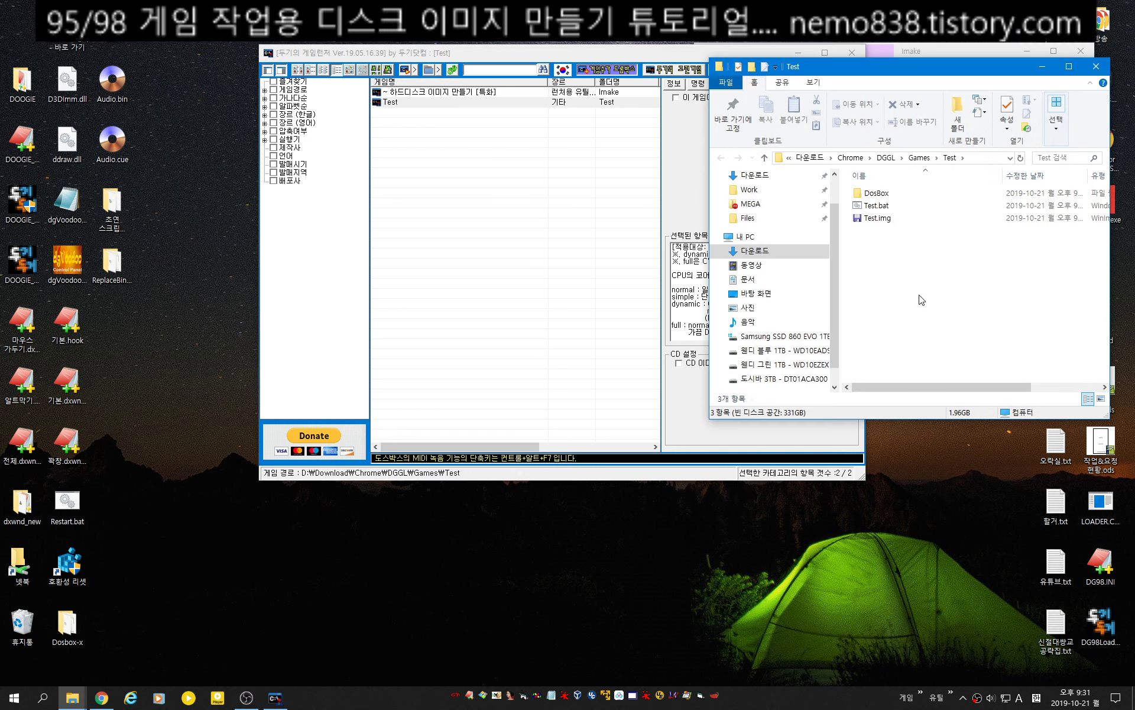
click(887, 206)
right_click(885, 206)
click(940, 230)
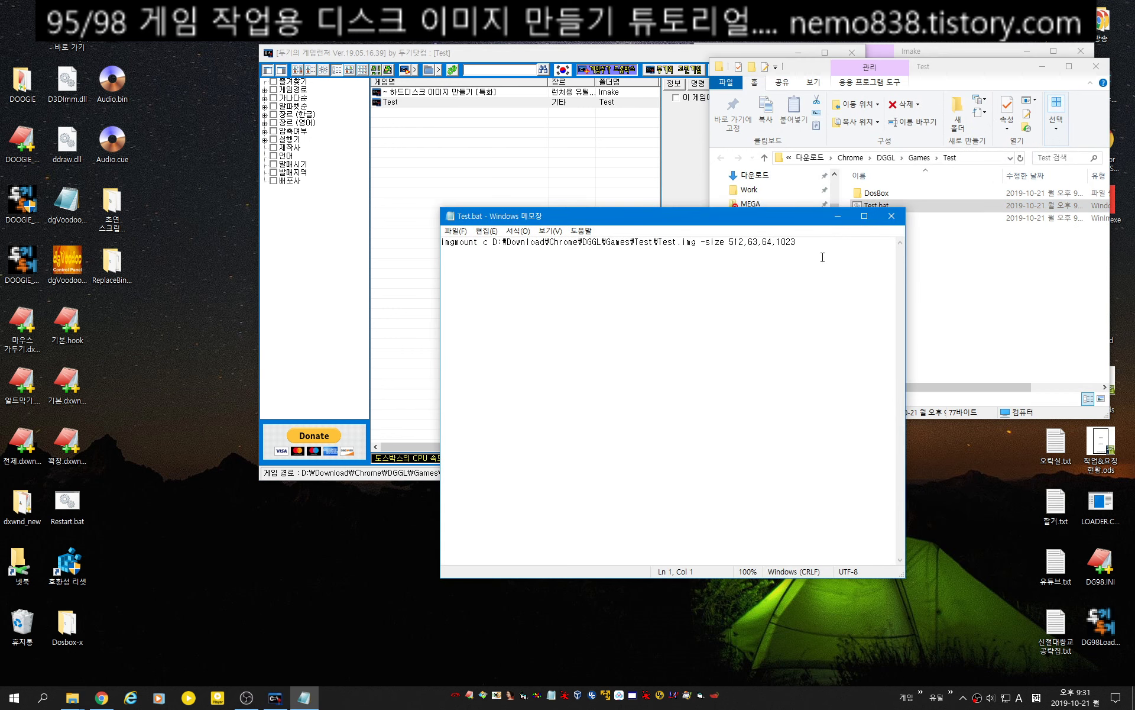
click(890, 219)
View the contents of image.bat from the Imake folder in Notepad and close the open file and folder windows.
drag(993, 77, 539, 102)
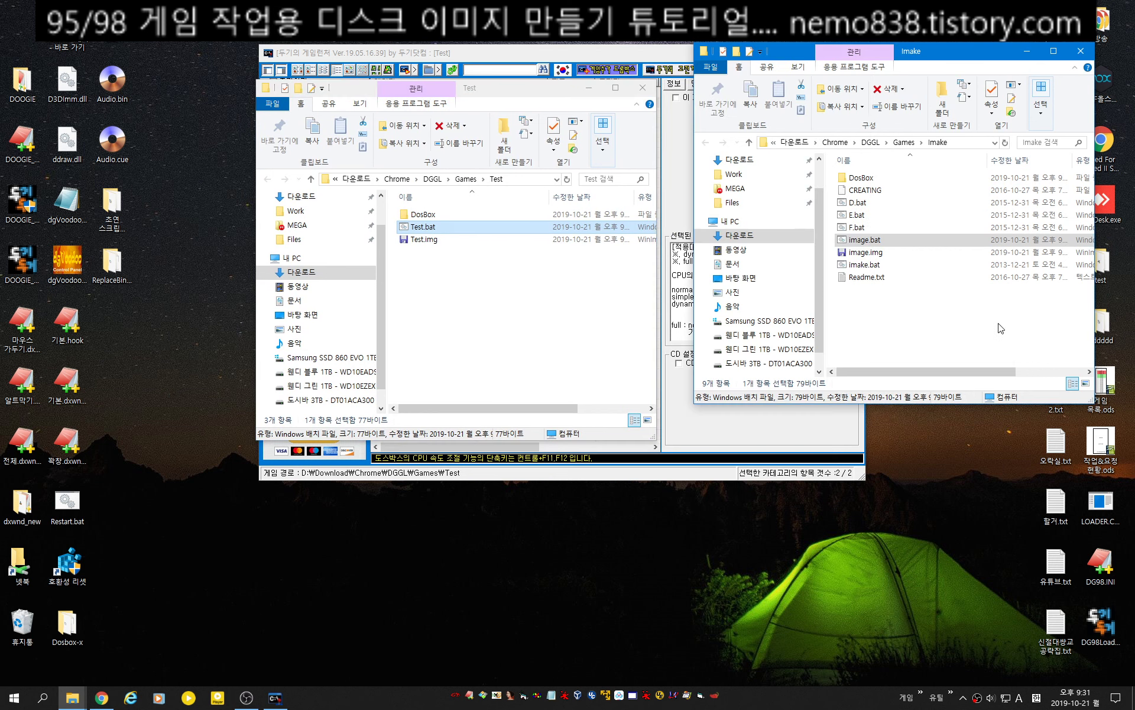
click(857, 240)
right_click(855, 240)
click(935, 259)
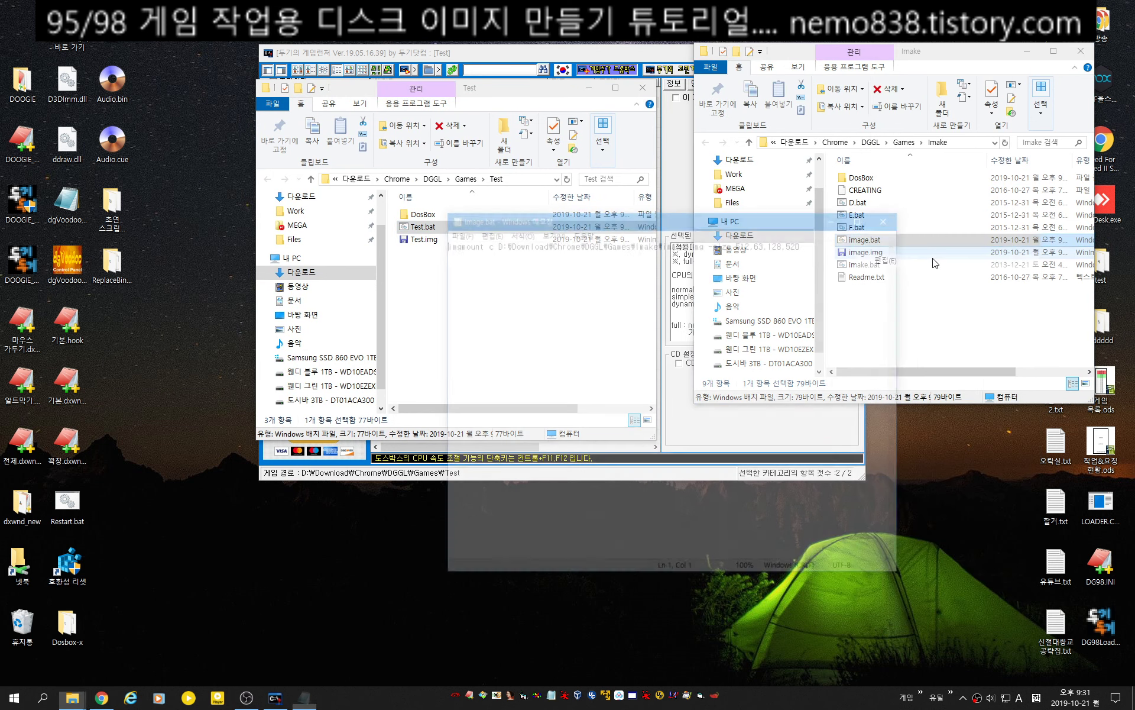
click(533, 95)
click(642, 88)
click(895, 218)
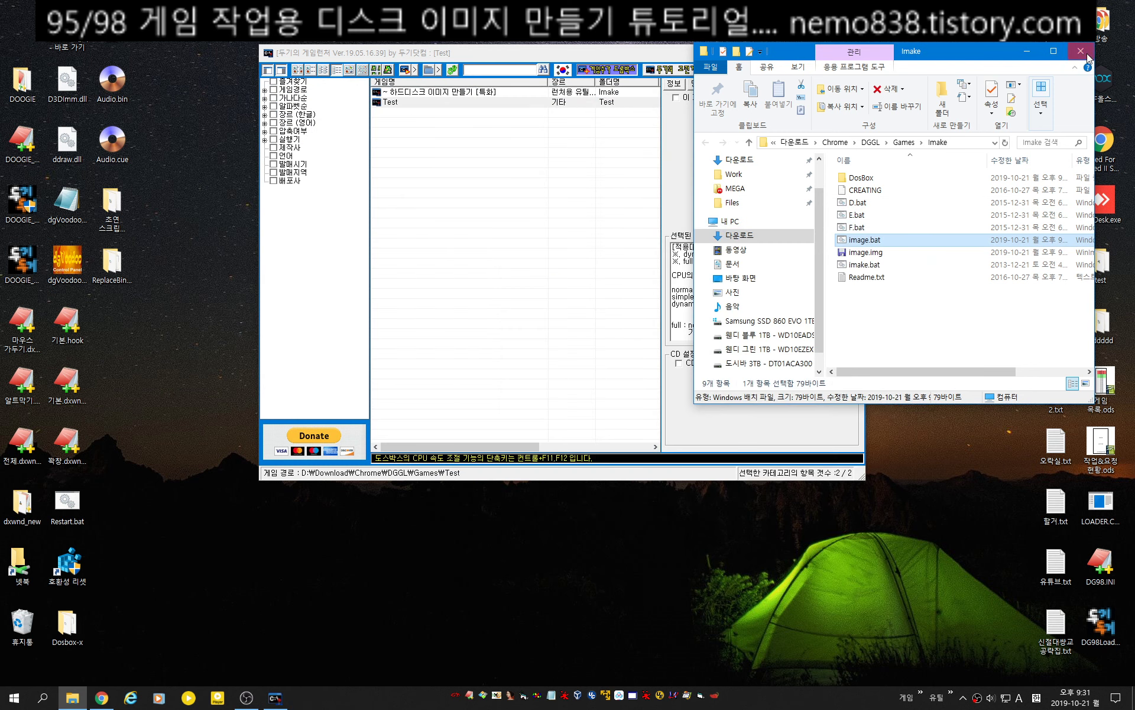
click(615, 101)
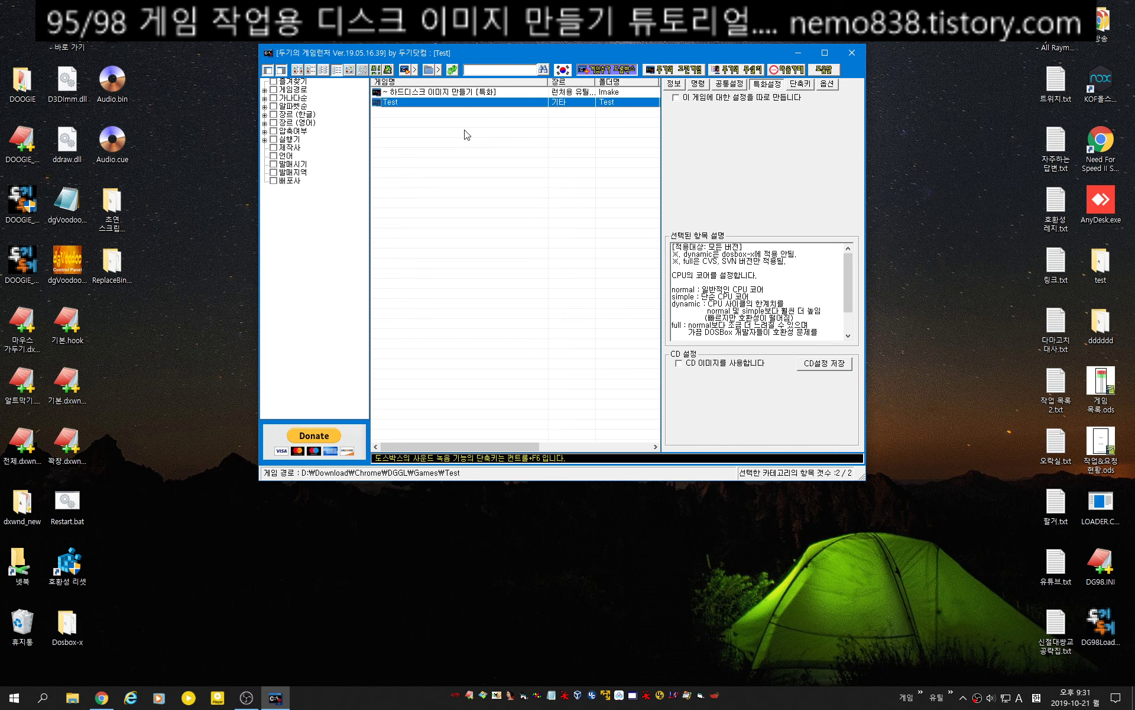
click(440, 72)
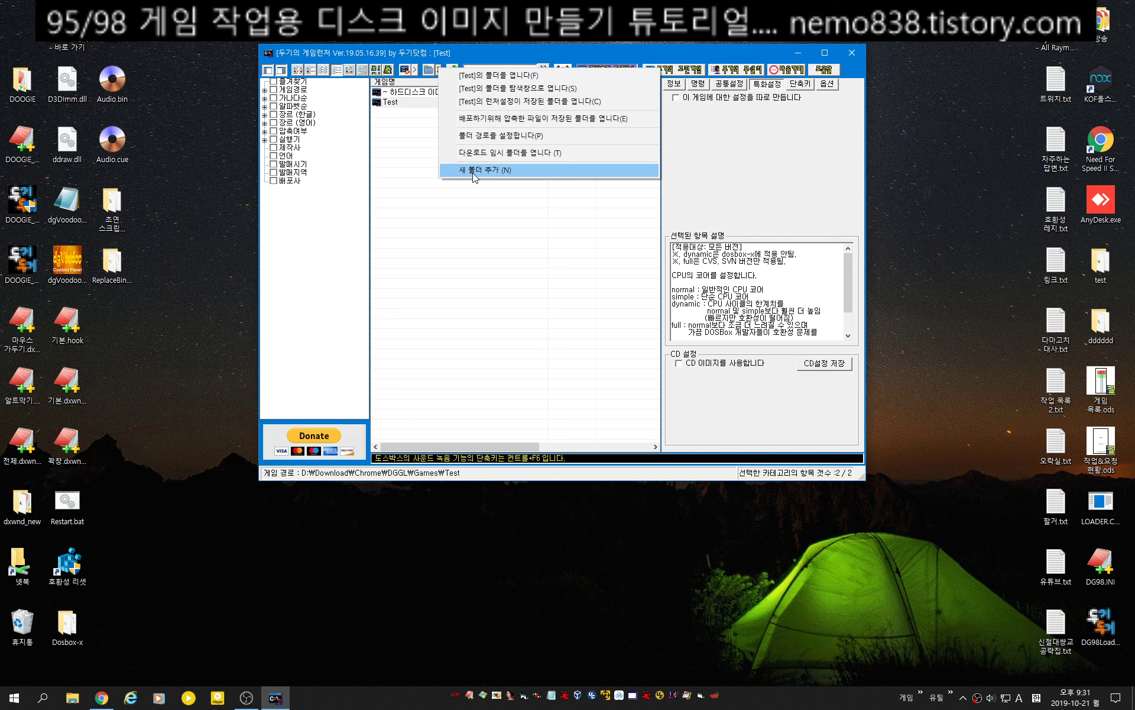
click(459, 297)
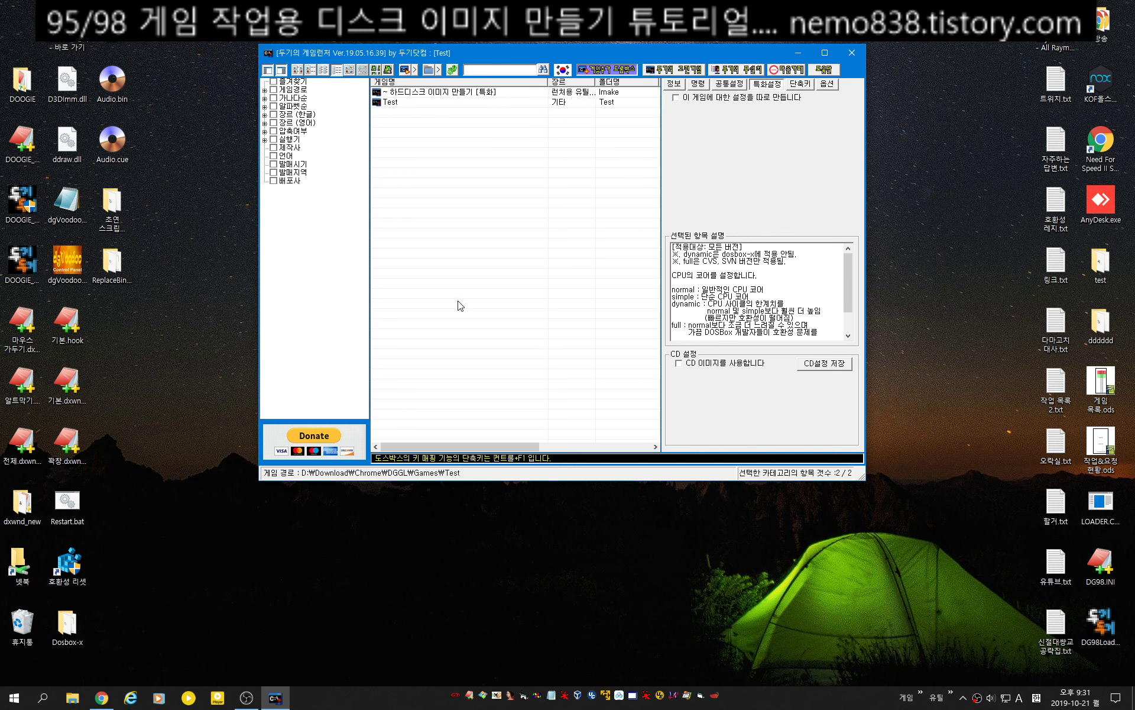
key(n)
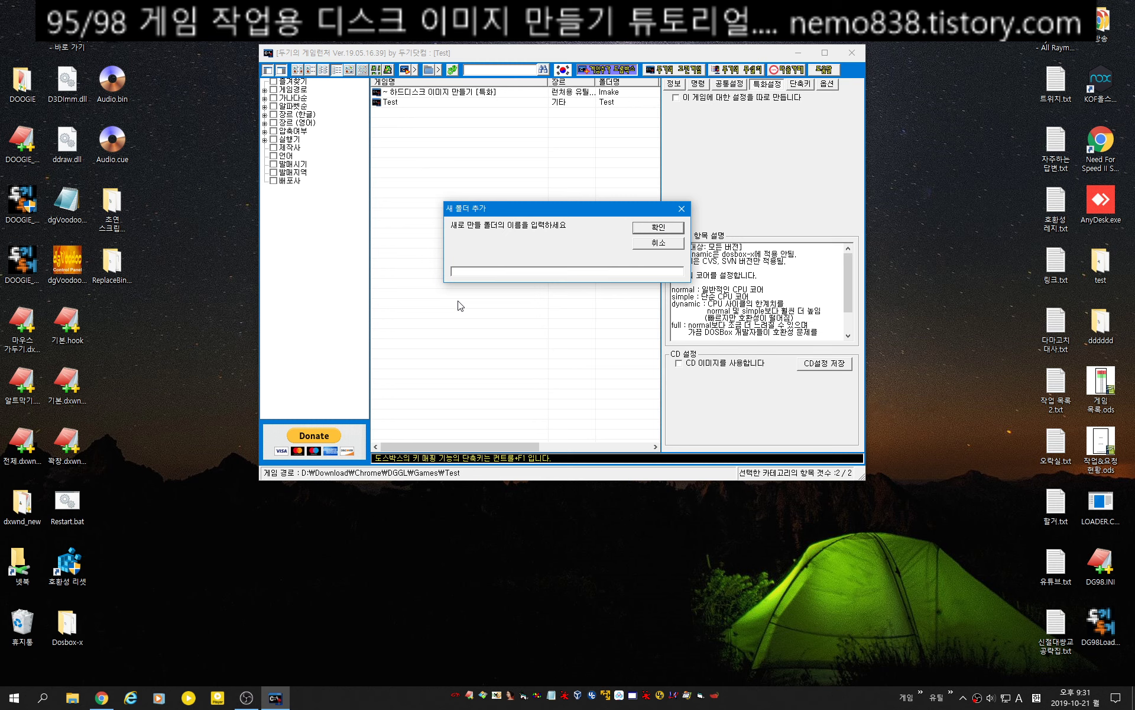
key(Escape)
Show the launcher's shortcut key list and add a new game folder named Win98Test.
click(800, 84)
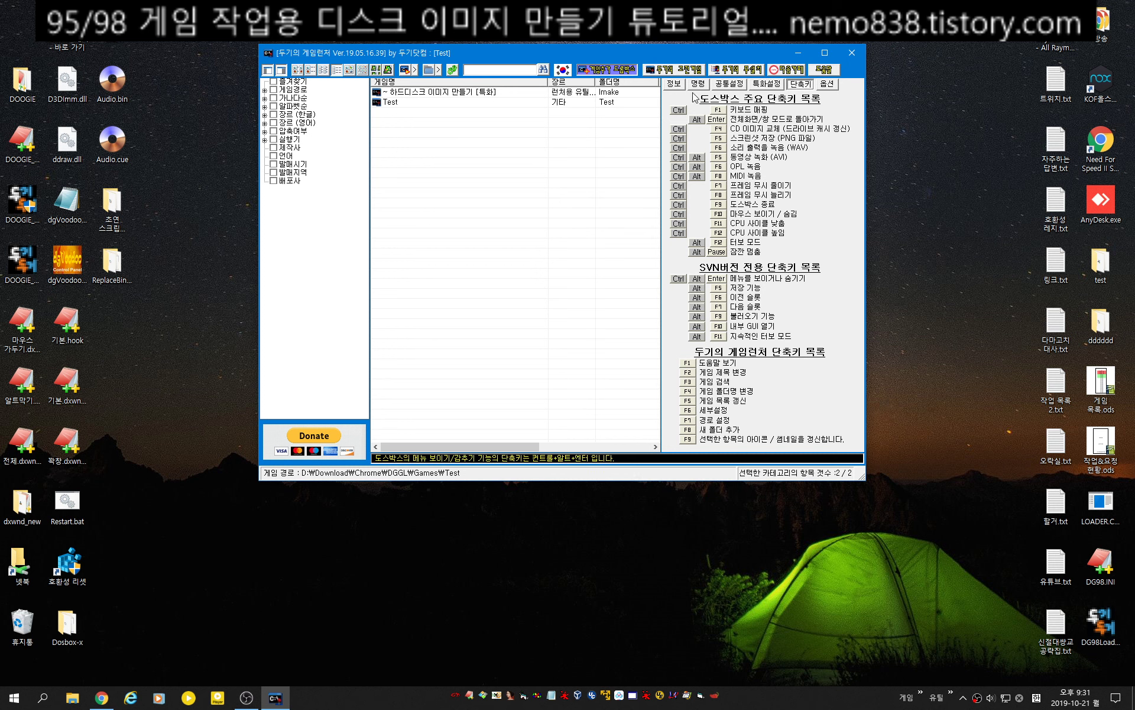
click(483, 204)
key(F8)
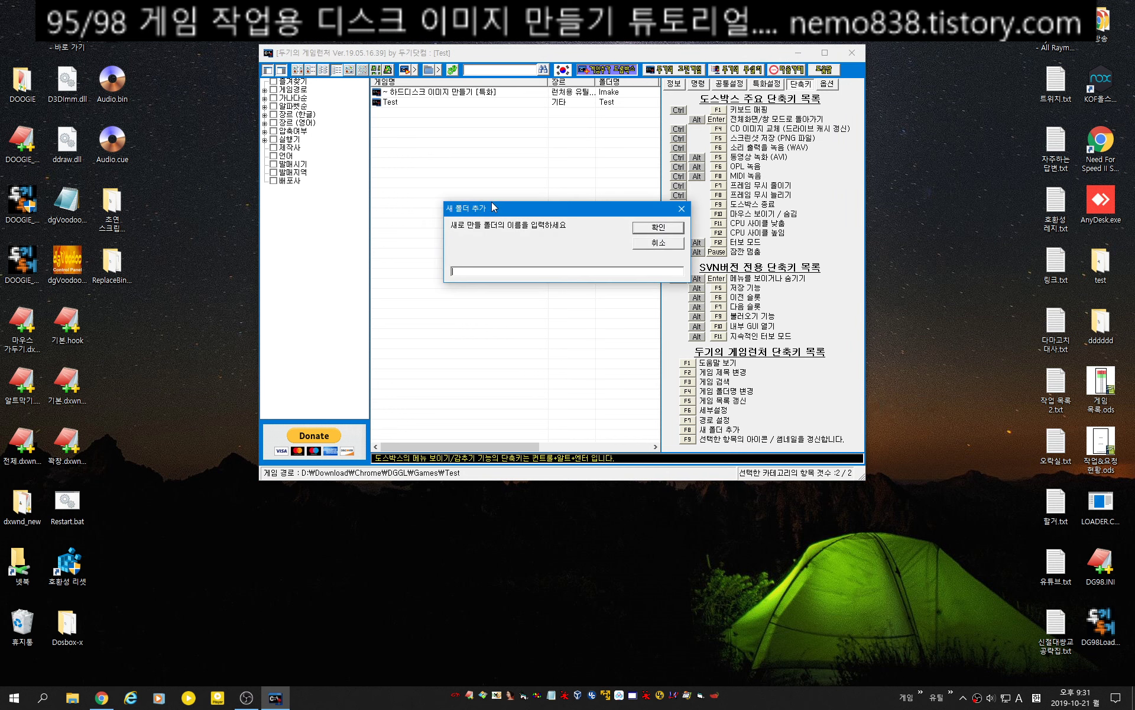
text(Win98Text)
key(BackSpace)
key(BackSpace)
text(st)
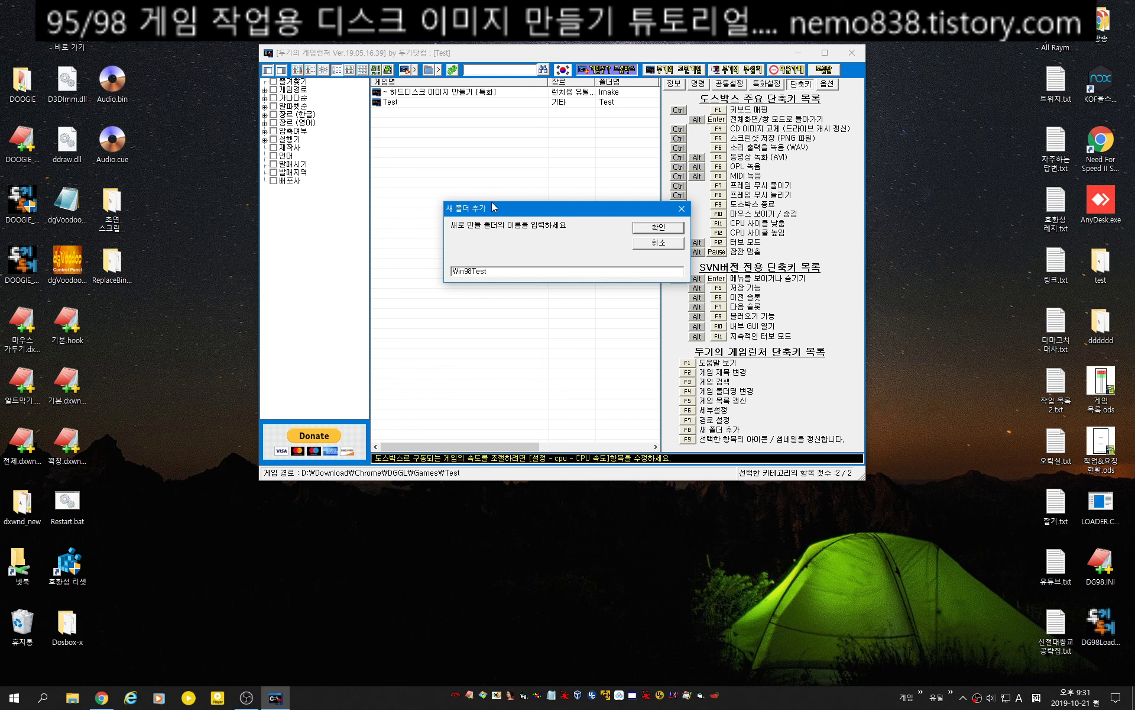
key(Return)
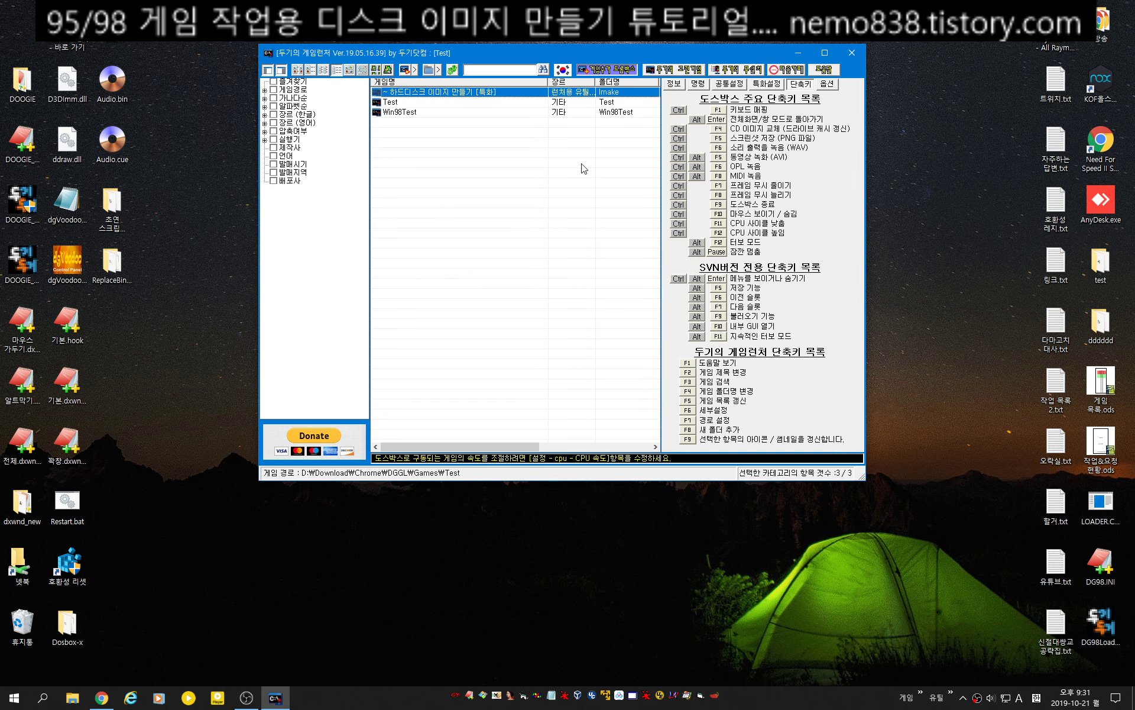
Load the preset [KR98]D3D Old.conf from the [KR98] preset folder into the Win98Test entry's specialized settings.
click(530, 111)
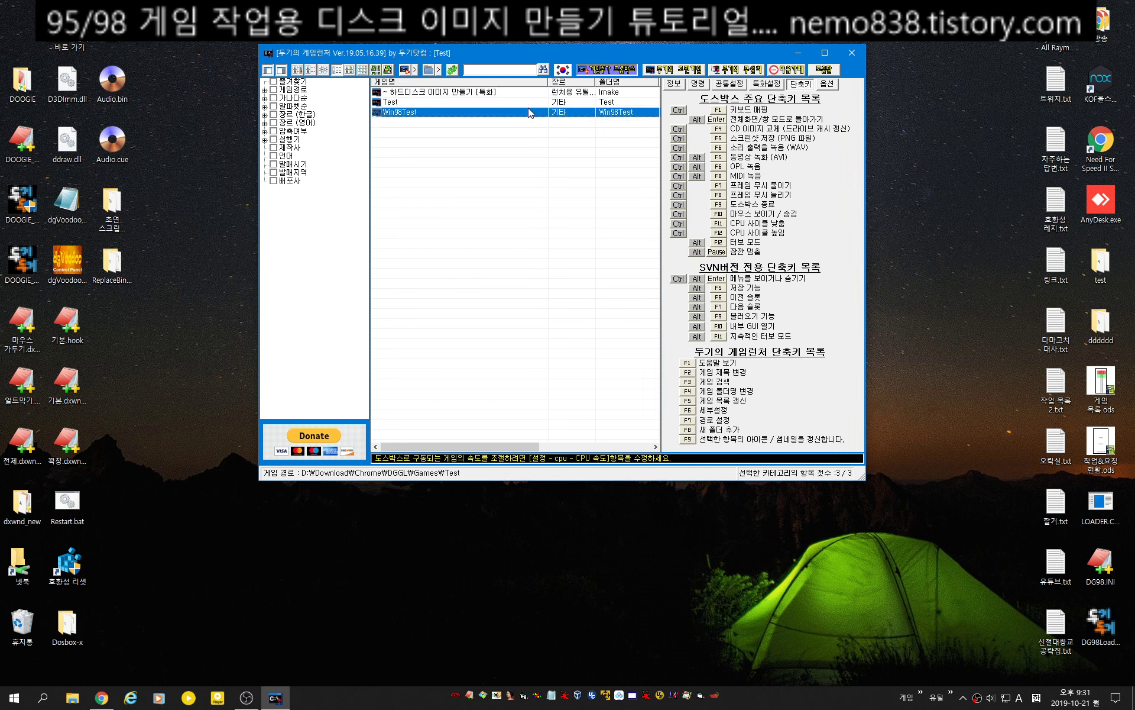
click(762, 88)
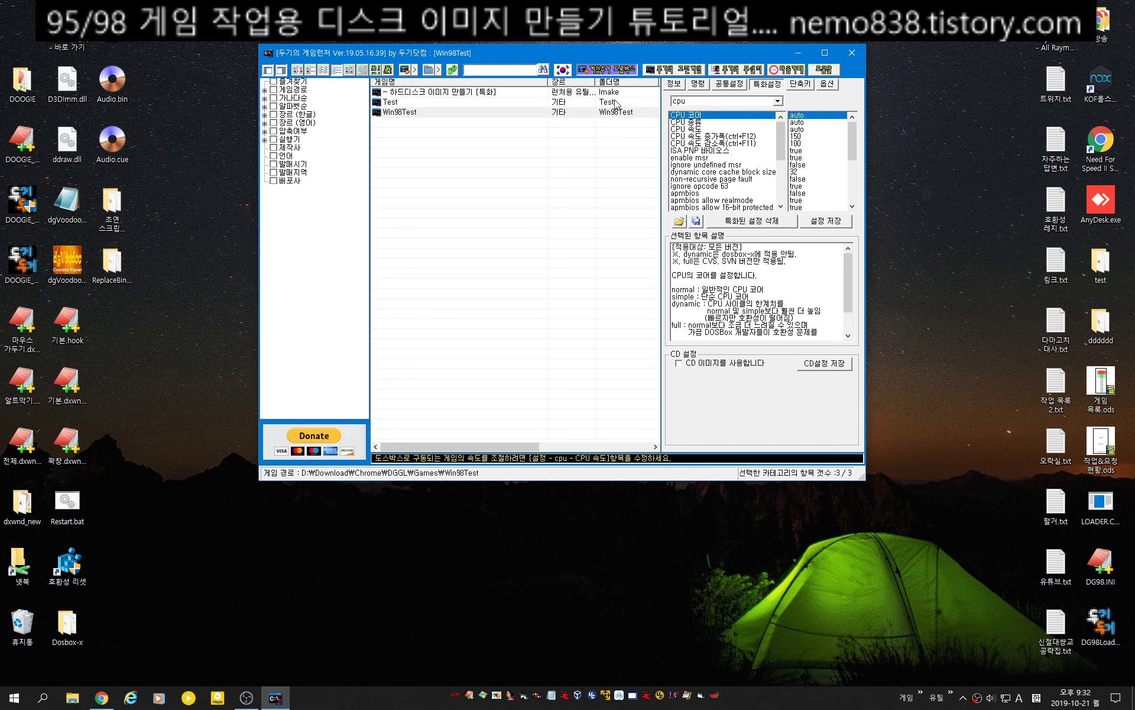
click(677, 221)
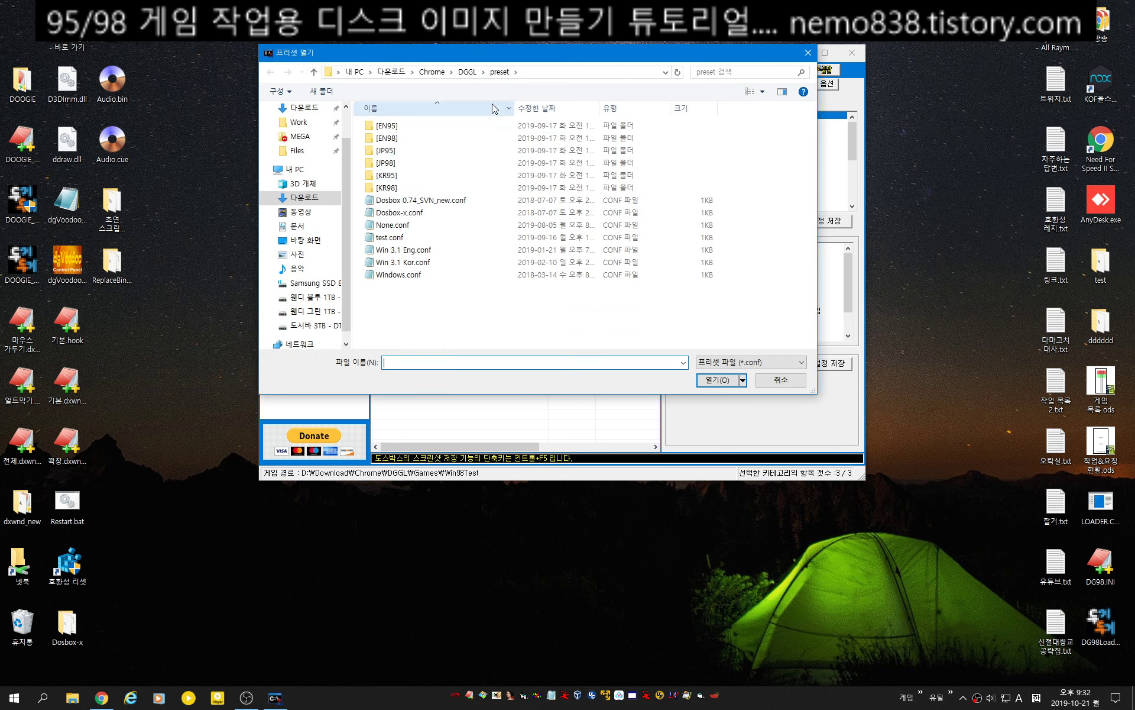
double_click(394, 188)
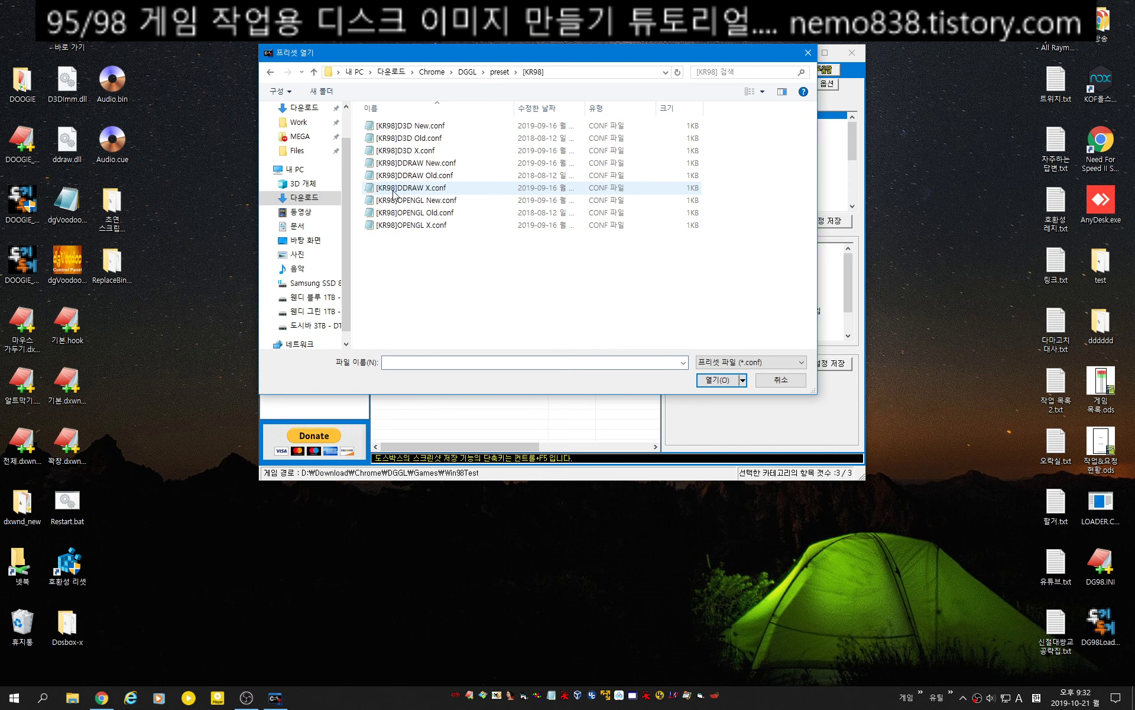
double_click(408, 138)
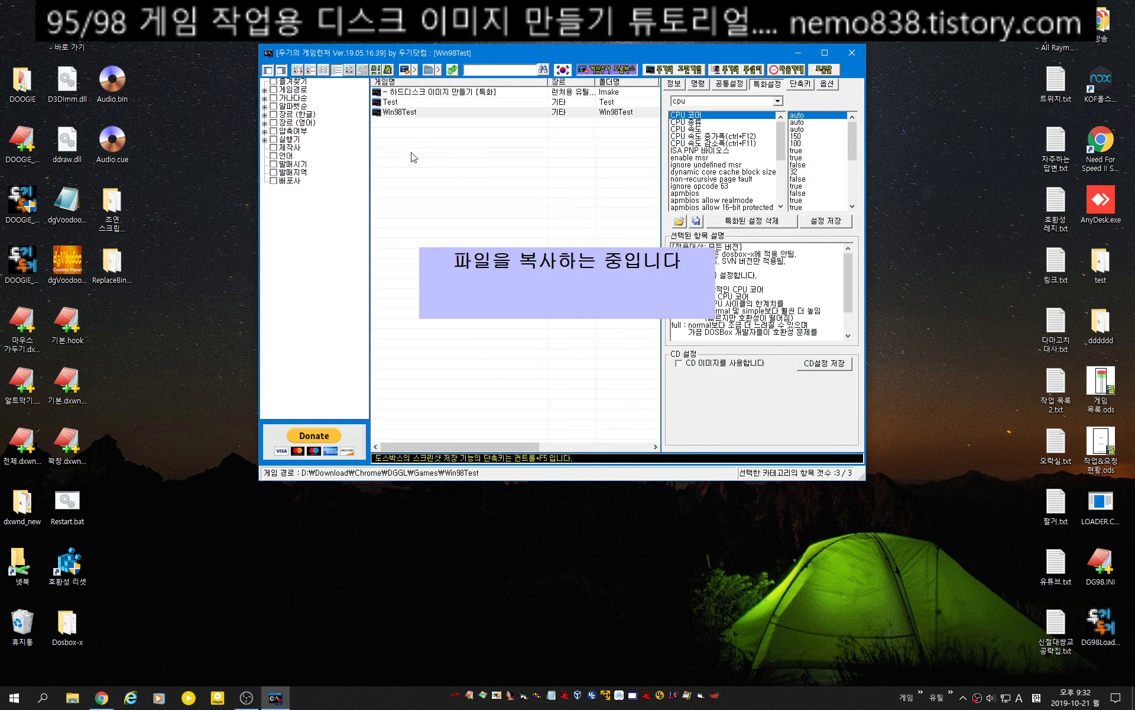
click(479, 116)
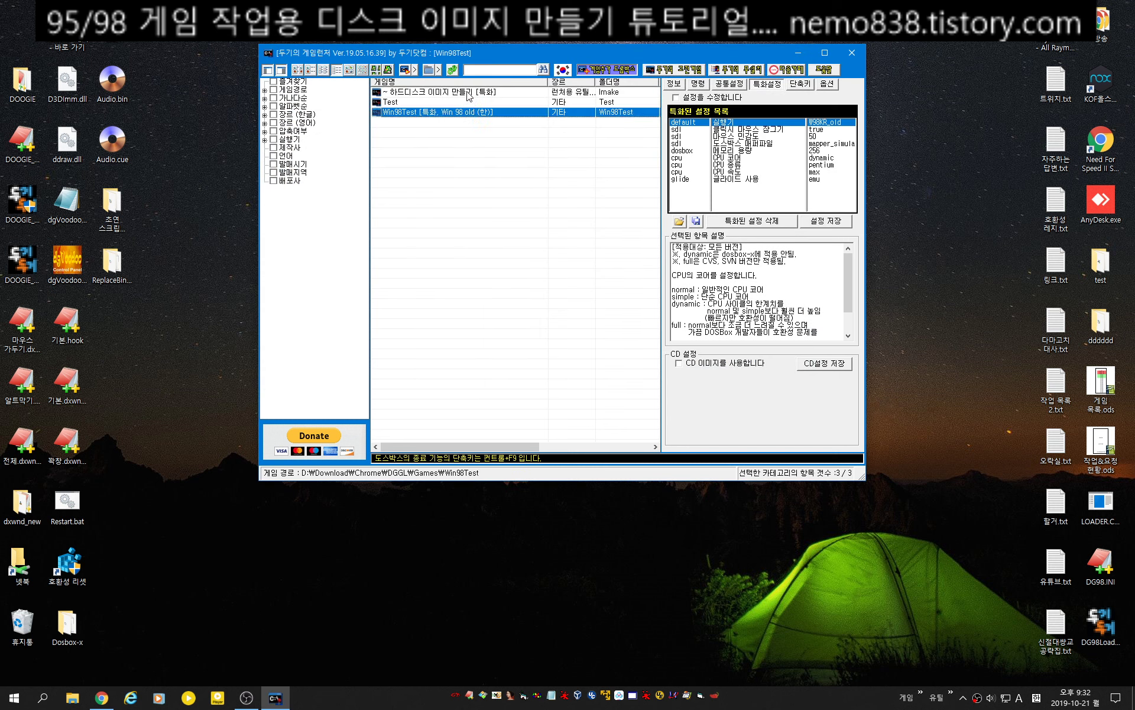
Delete the old image.bat and image.img files from the Imake folder of the hard disk image creation entry.
click(463, 93)
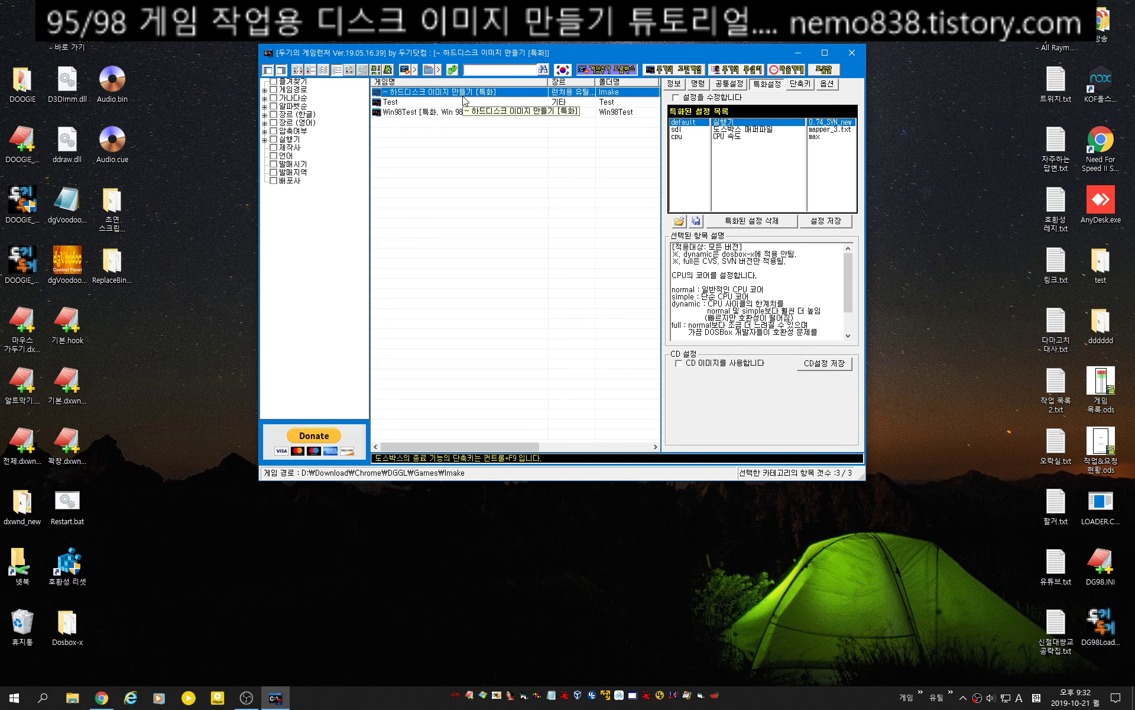
right_click(462, 93)
click(464, 295)
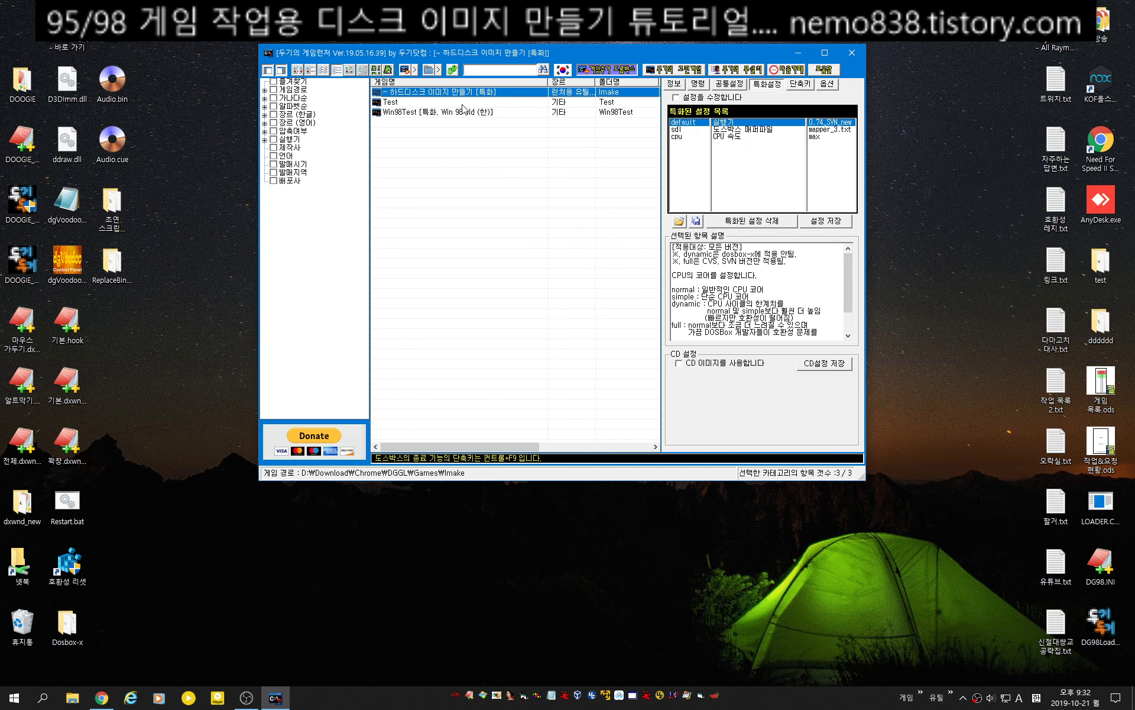
click(440, 274)
ctrl+click(439, 285)
right_click(434, 280)
key(d)
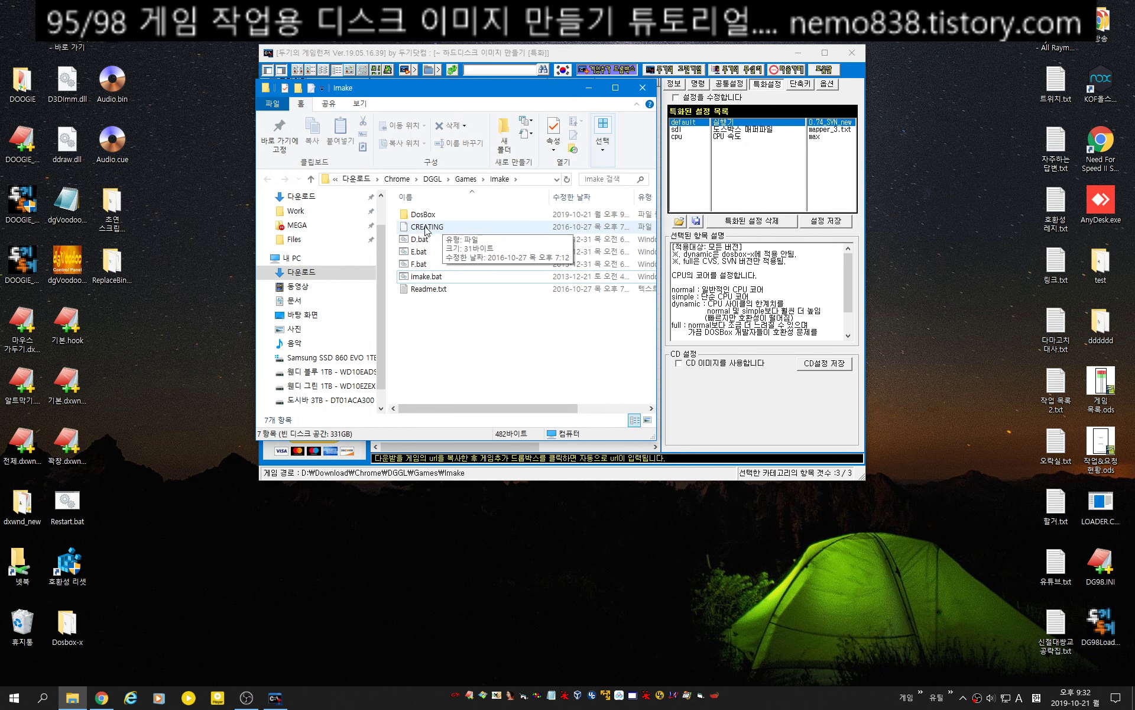
click(643, 87)
Run the hard disk image creation entry, create a 300 MB disk image with imake 300, and quit DOSBox.
double_click(495, 96)
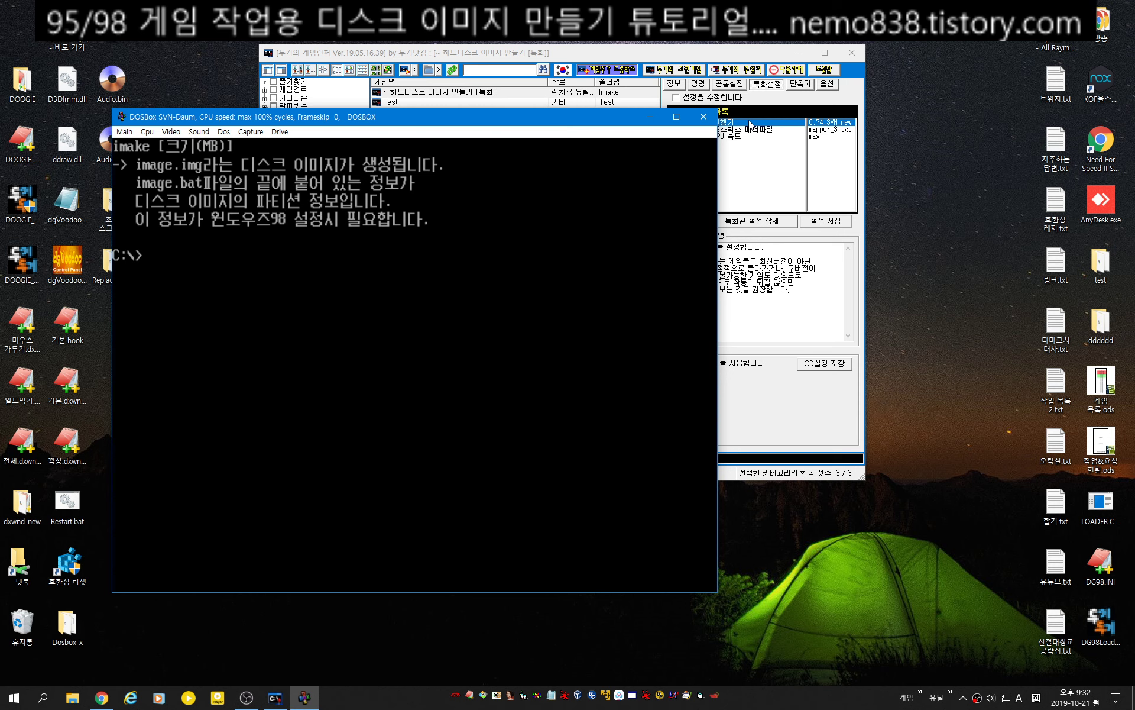
text(imake 300)
key(Return)
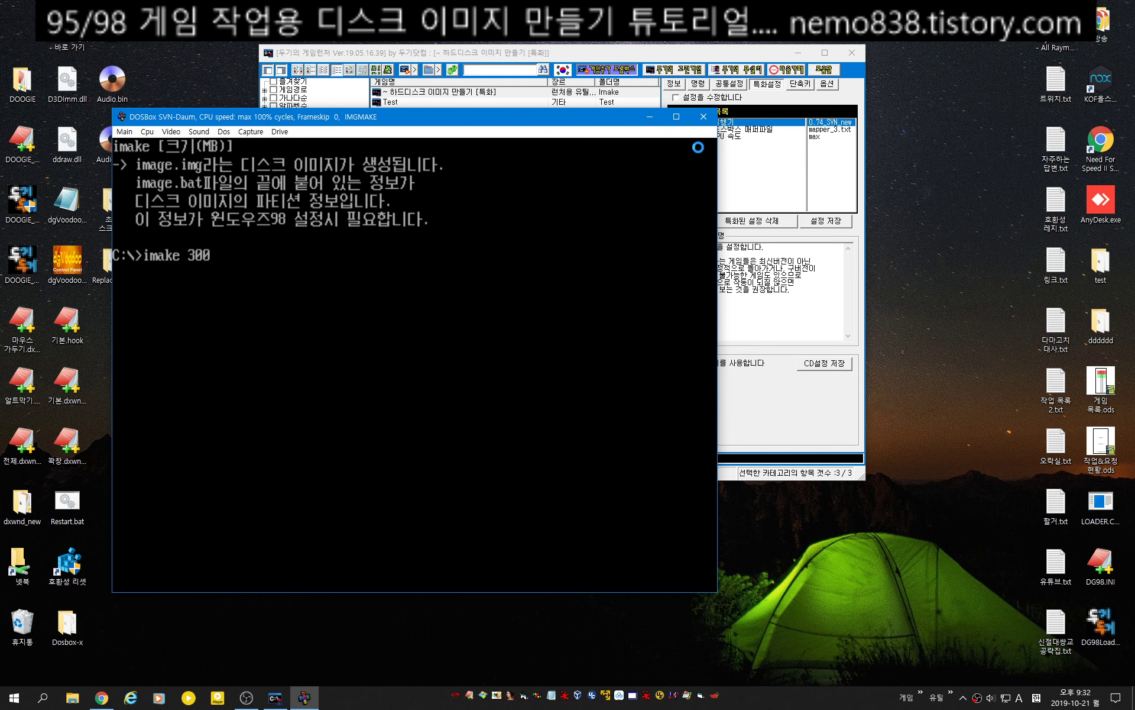
key(alt+Return)
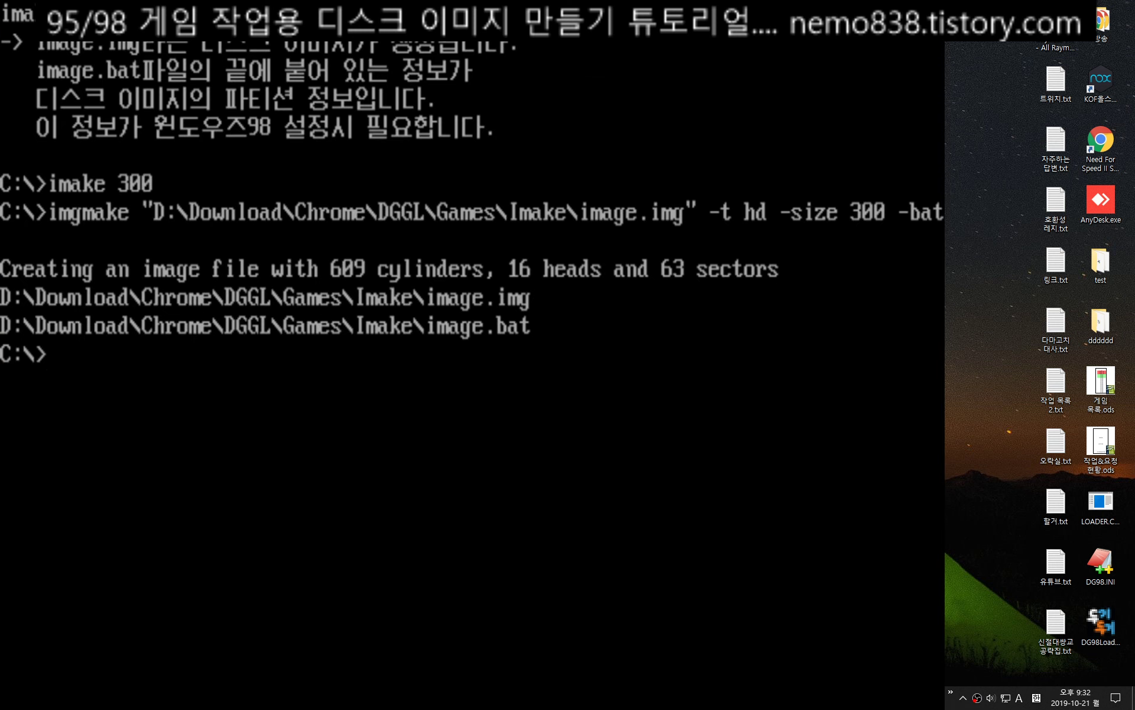
key(ctrl+F9)
Open the Imake folder, select image.bat and image.img, and place the folder window beside the launcher.
right_click(488, 93)
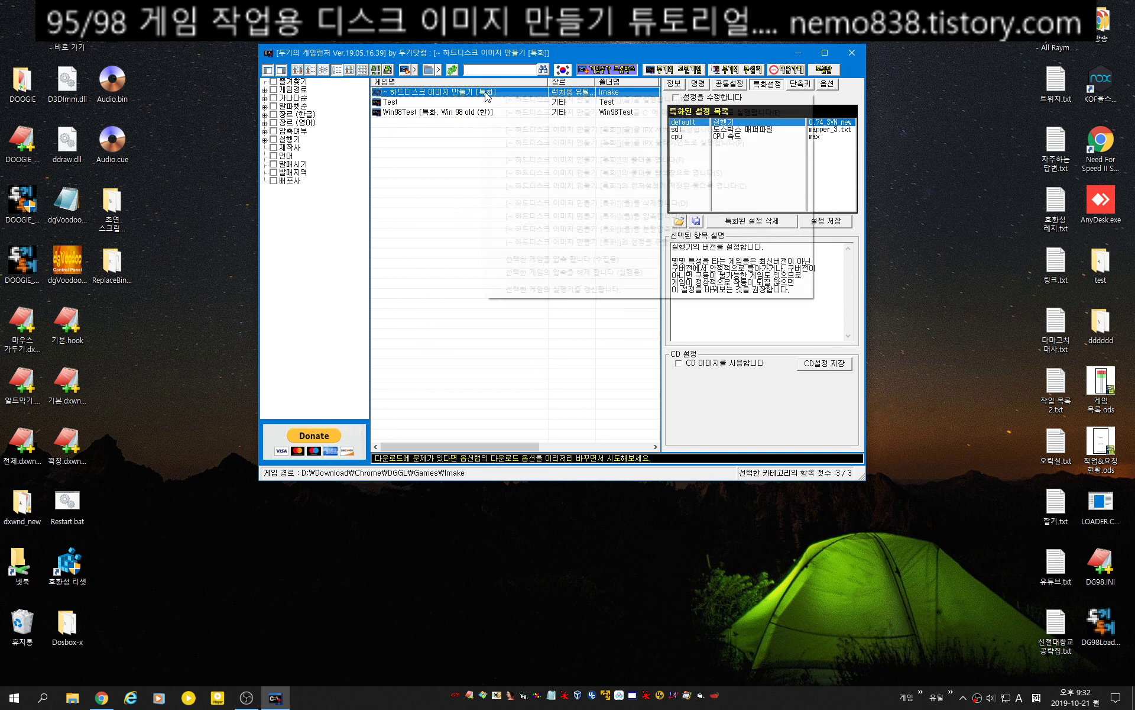
click(592, 203)
click(420, 263)
shift+click(427, 275)
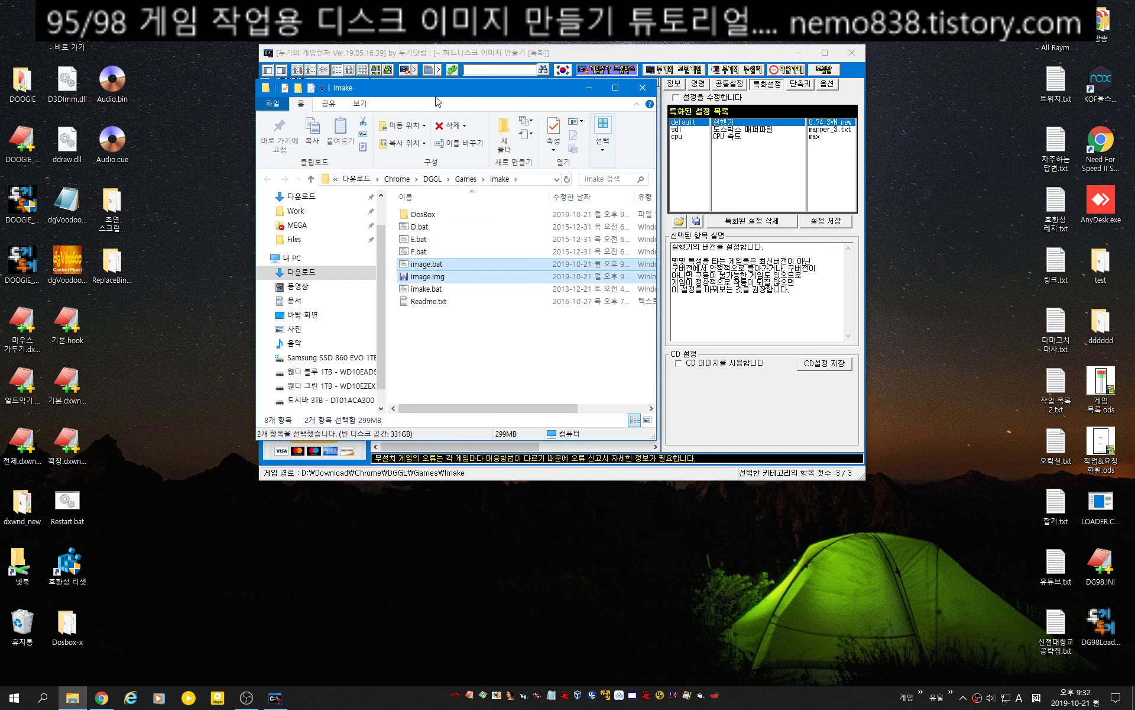
drag(440, 94, 969, 124)
Display the Win98Test entry's command settings and shift the launcher window away from the Imake folder window.
click(467, 112)
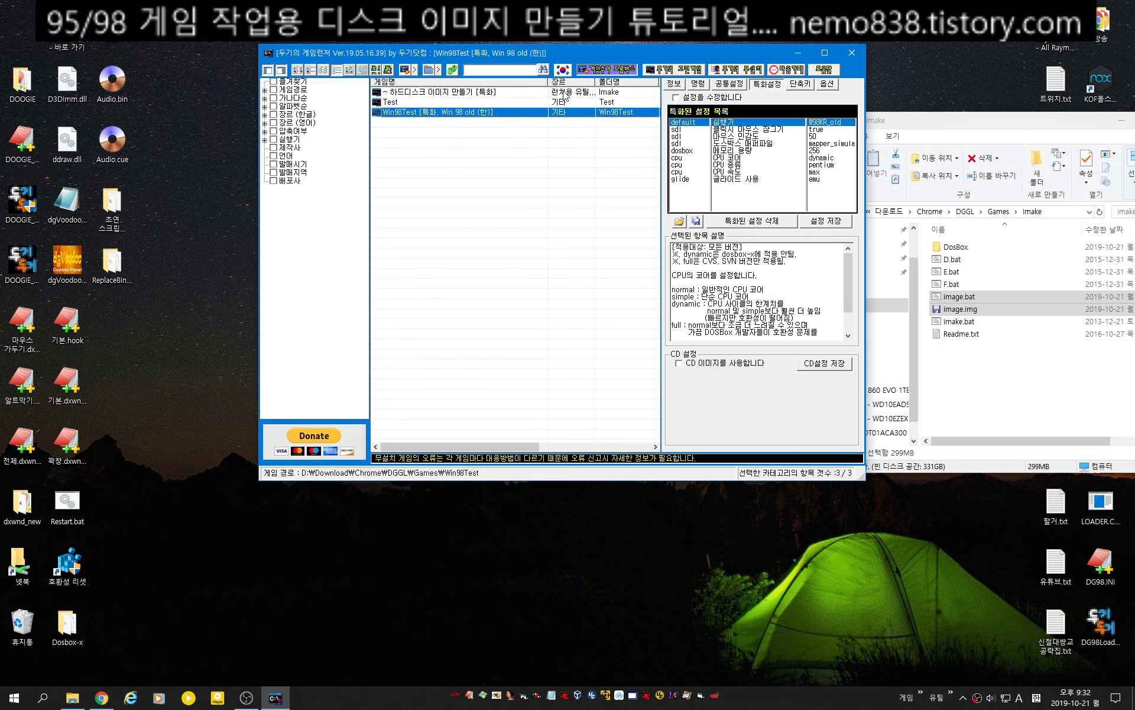
click(693, 84)
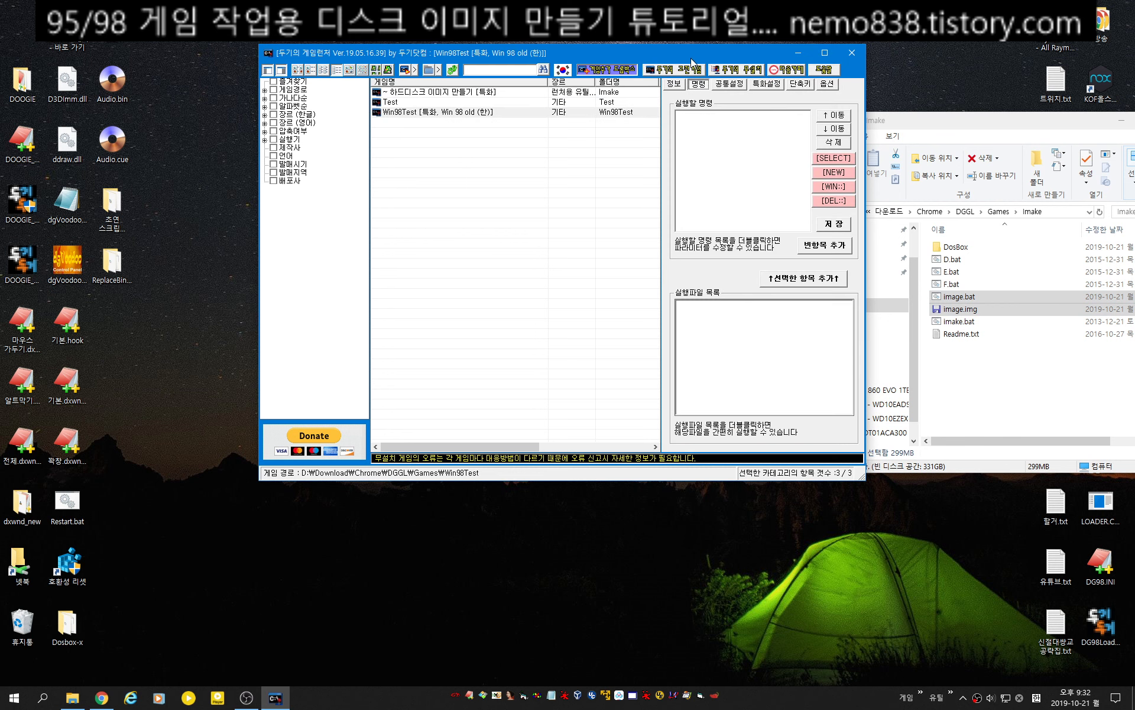
drag(692, 59, 610, 77)
click(367, 130)
double_click(367, 130)
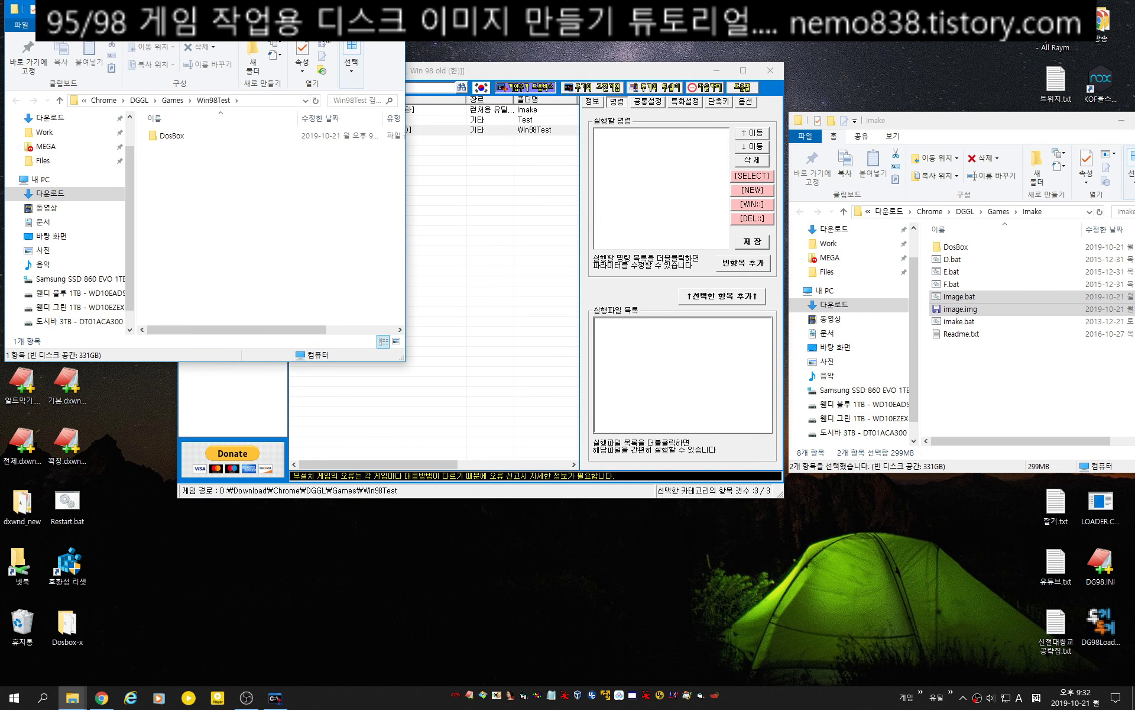
click(392, 8)
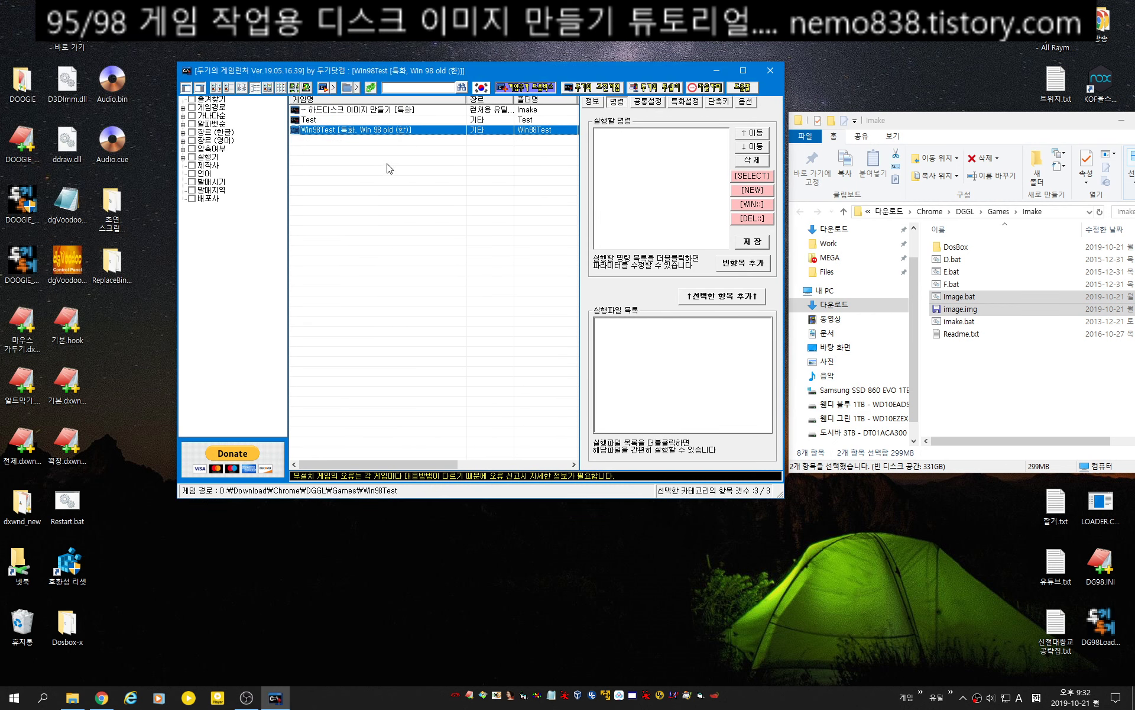
Open the Win98Test folder and move image.img into it from the Imake folder.
click(348, 88)
drag(301, 43, 563, 187)
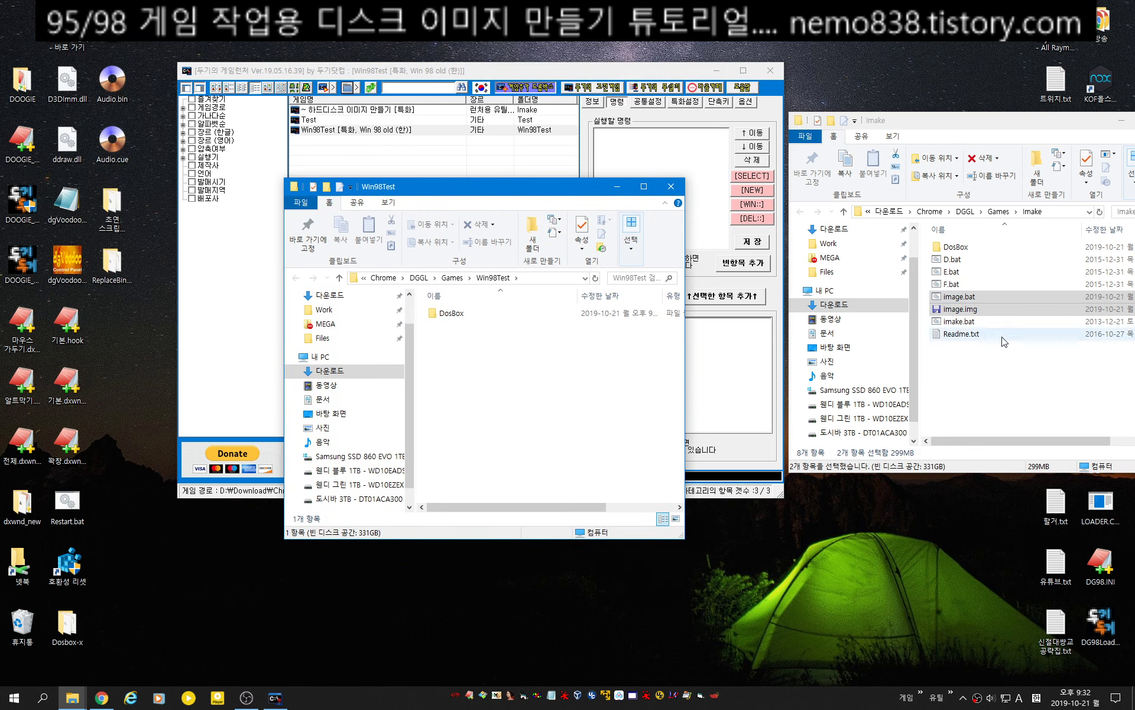
click(953, 346)
drag(960, 309, 582, 385)
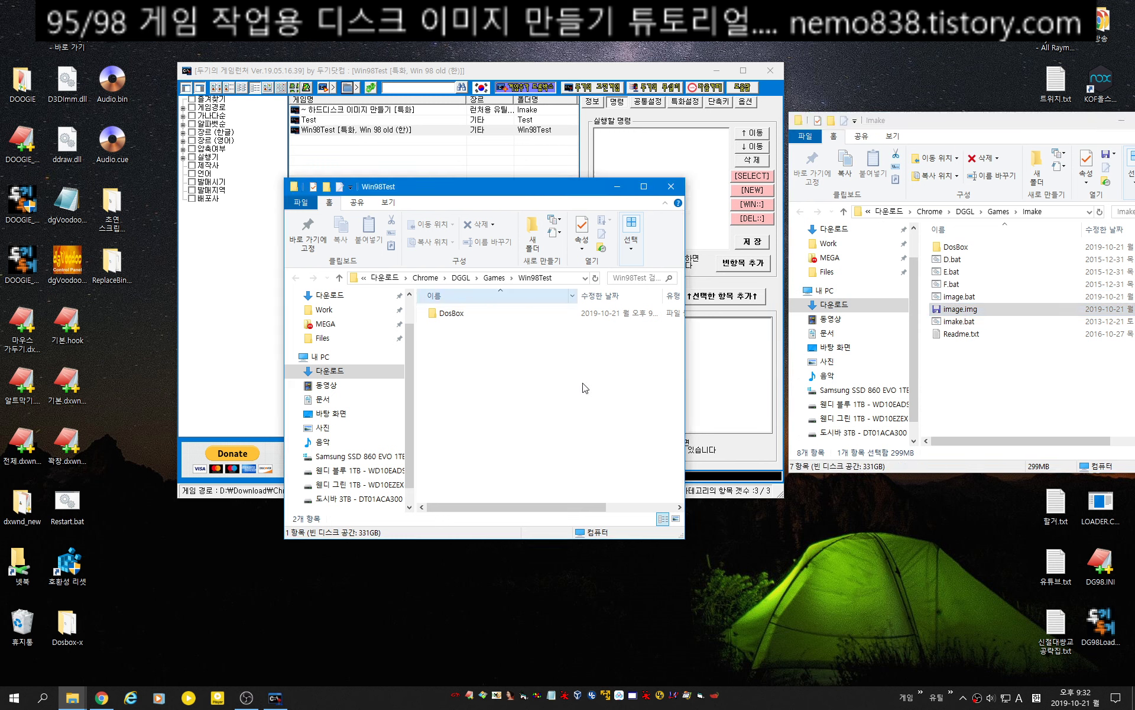
Open image.bat from the Imake folder, copy the size parameters 512,63,16,609, and close both the file and the Win98Test folder window.
click(966, 301)
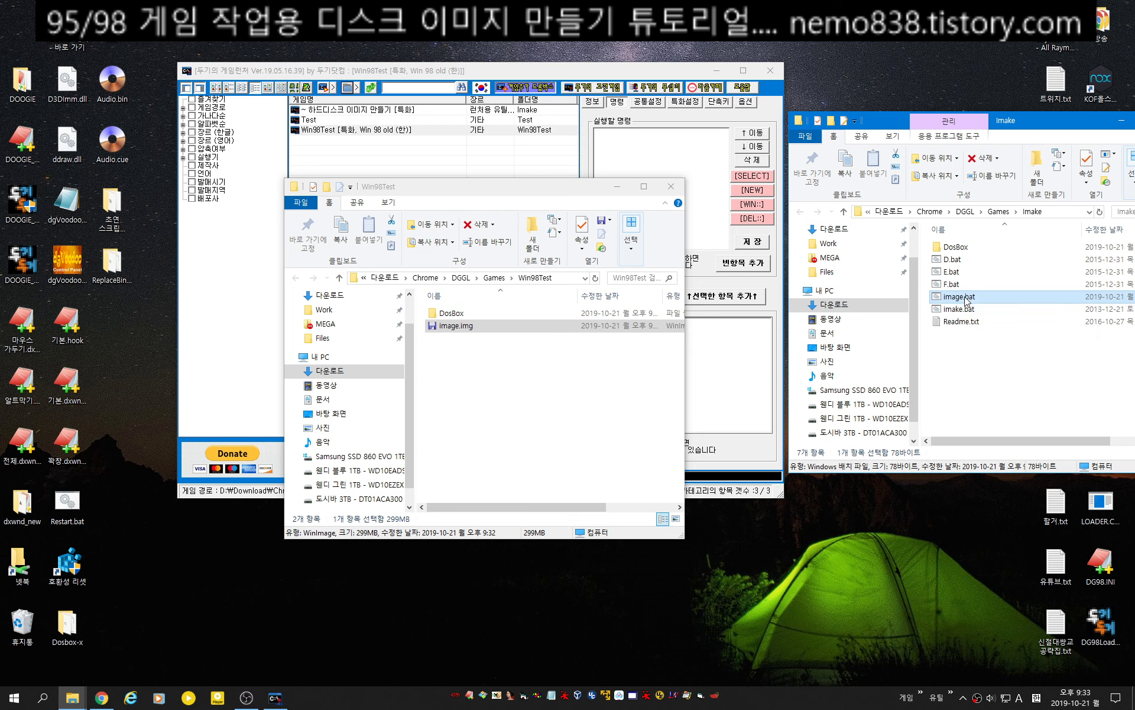
right_click(965, 300)
click(981, 316)
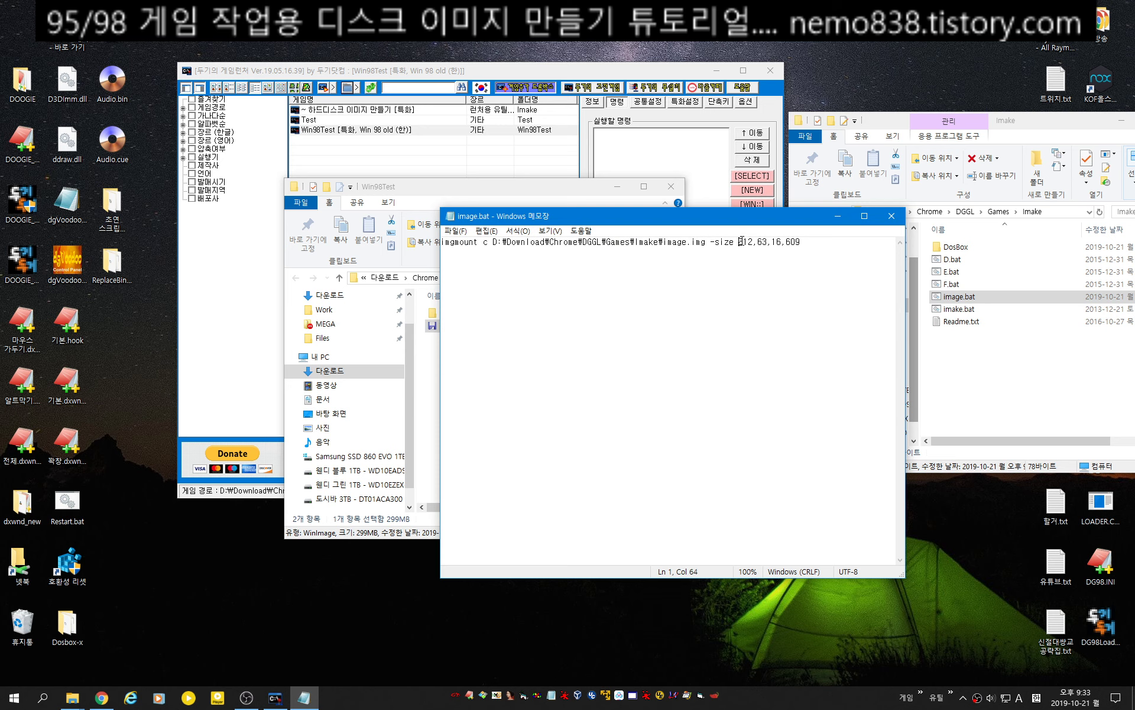
drag(741, 241, 875, 241)
right_click(774, 239)
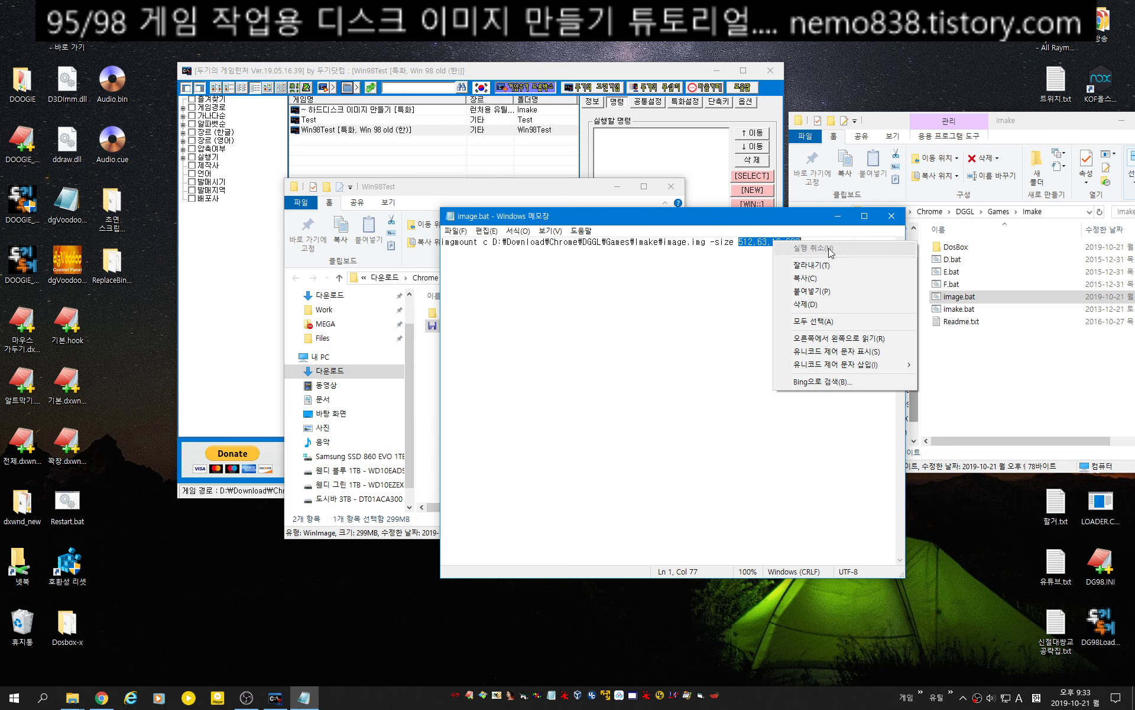
click(825, 278)
click(892, 216)
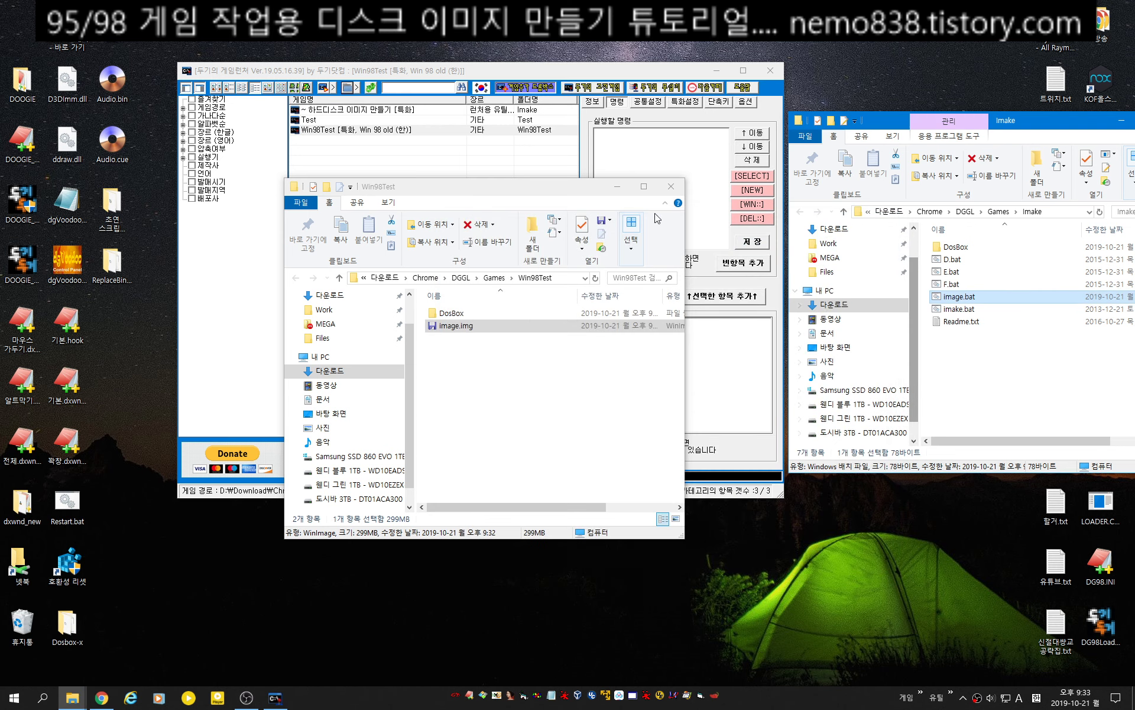
click(673, 188)
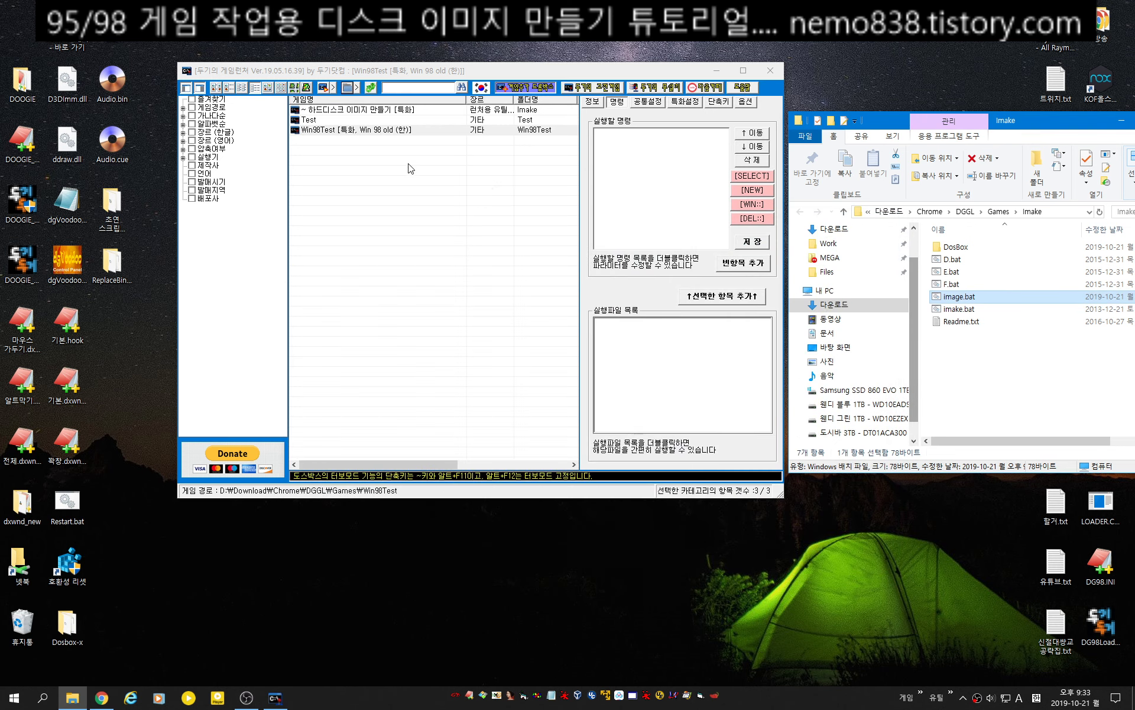
Add image.img and an empty item to the Win98Test entry's run command list.
click(418, 131)
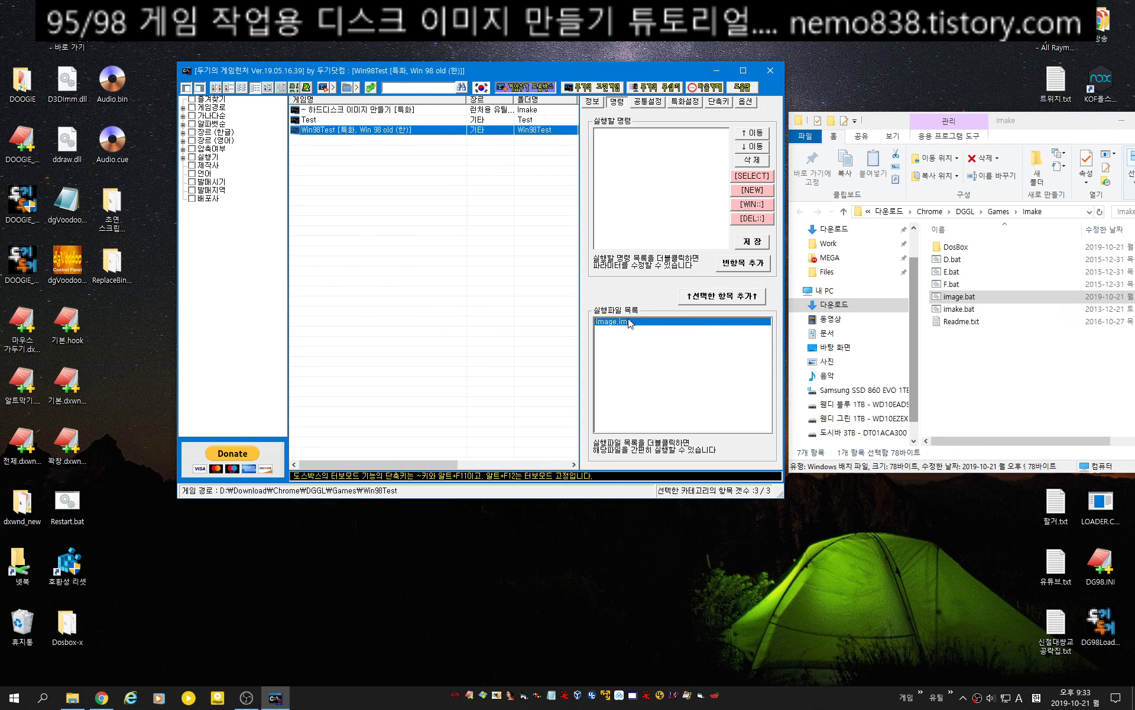
click(630, 324)
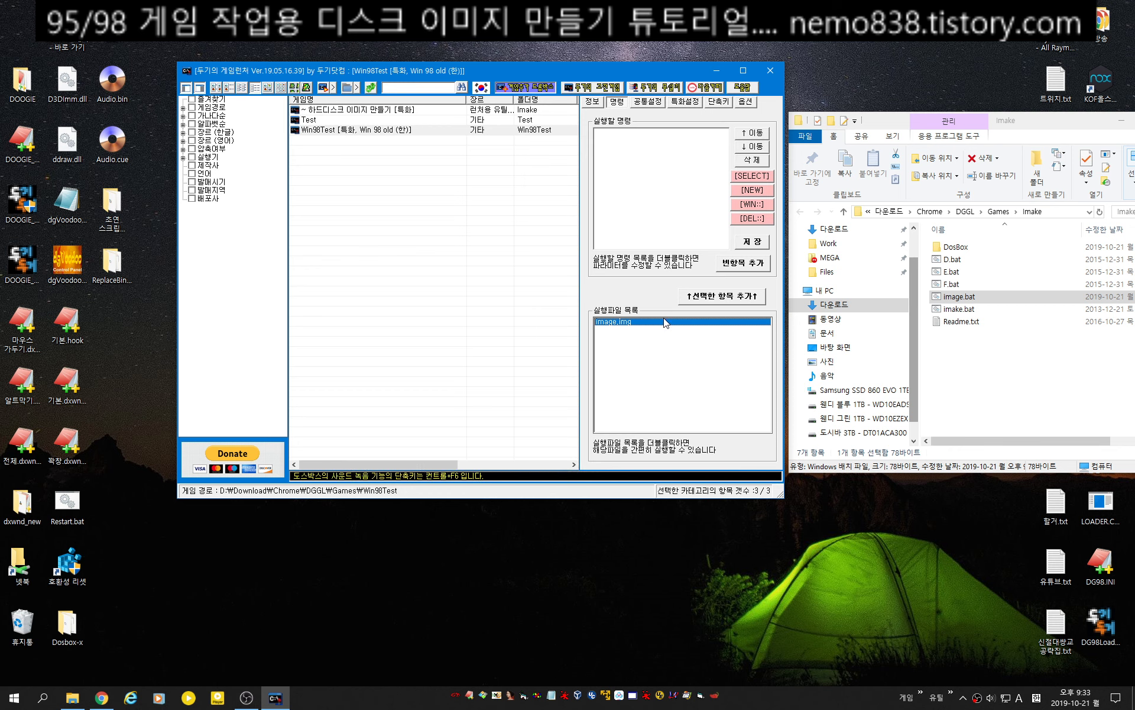
click(724, 297)
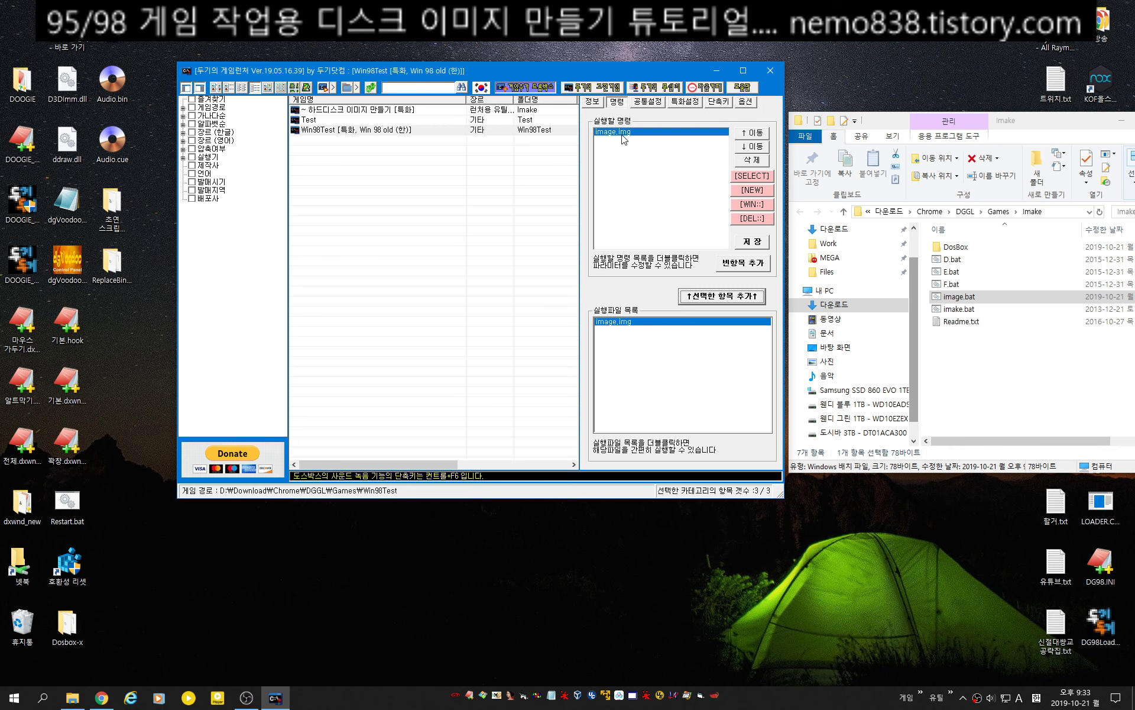
click(745, 263)
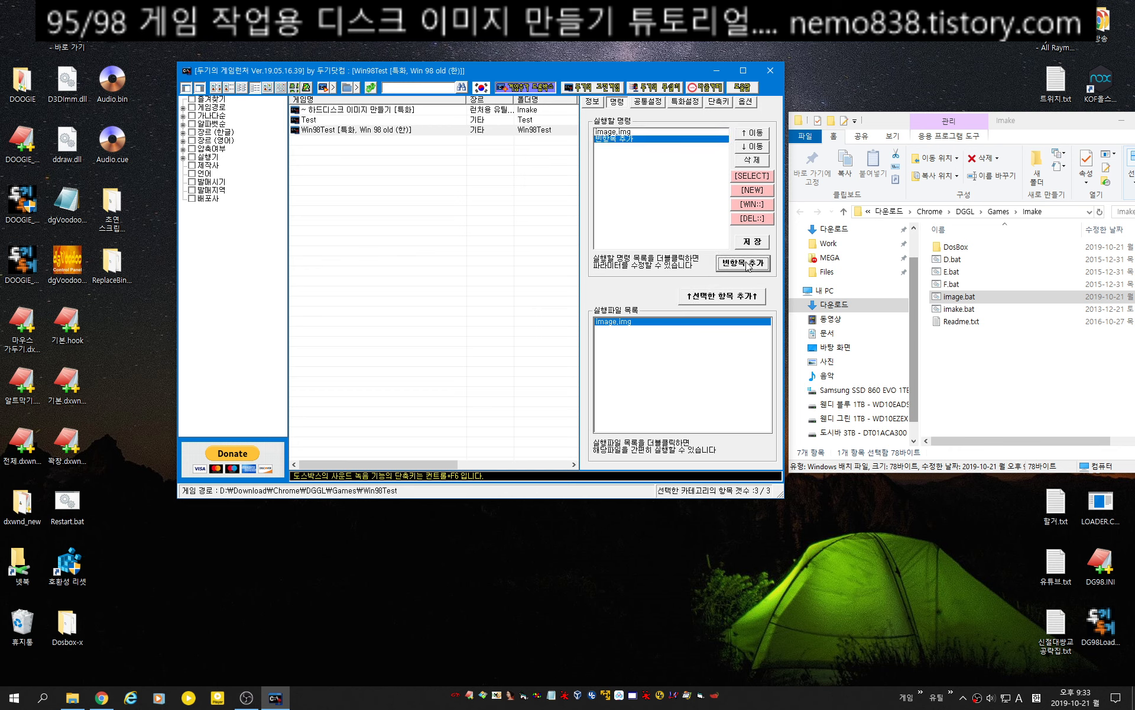
double_click(625, 132)
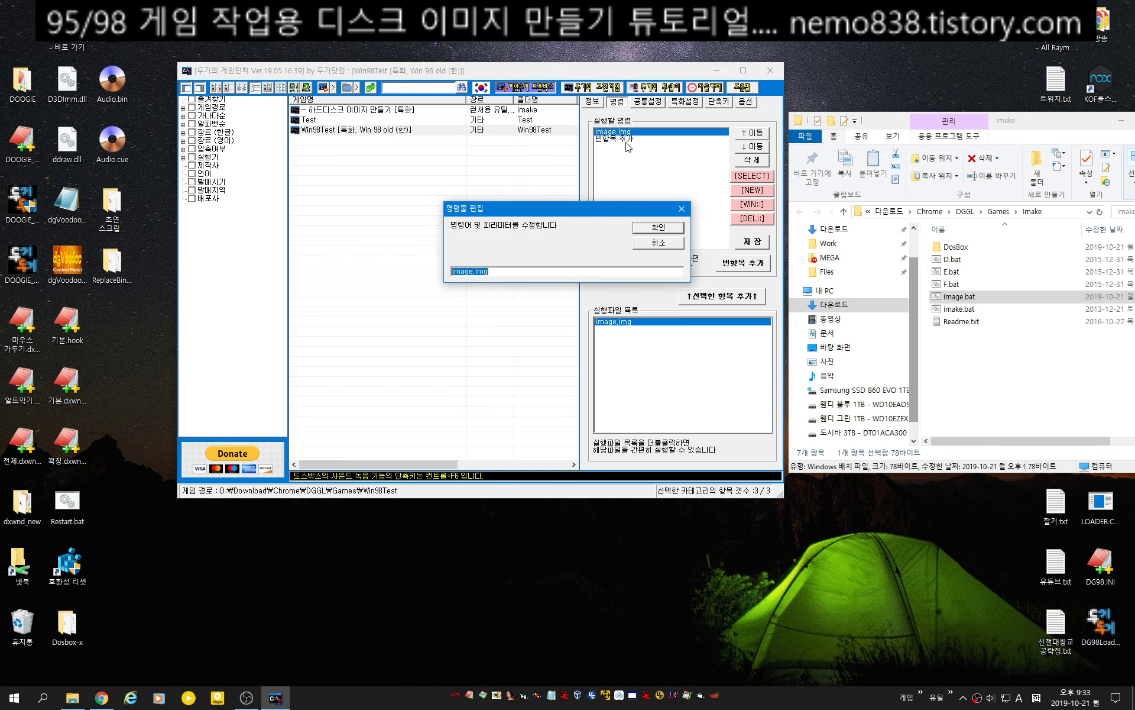
click(672, 246)
double_click(627, 140)
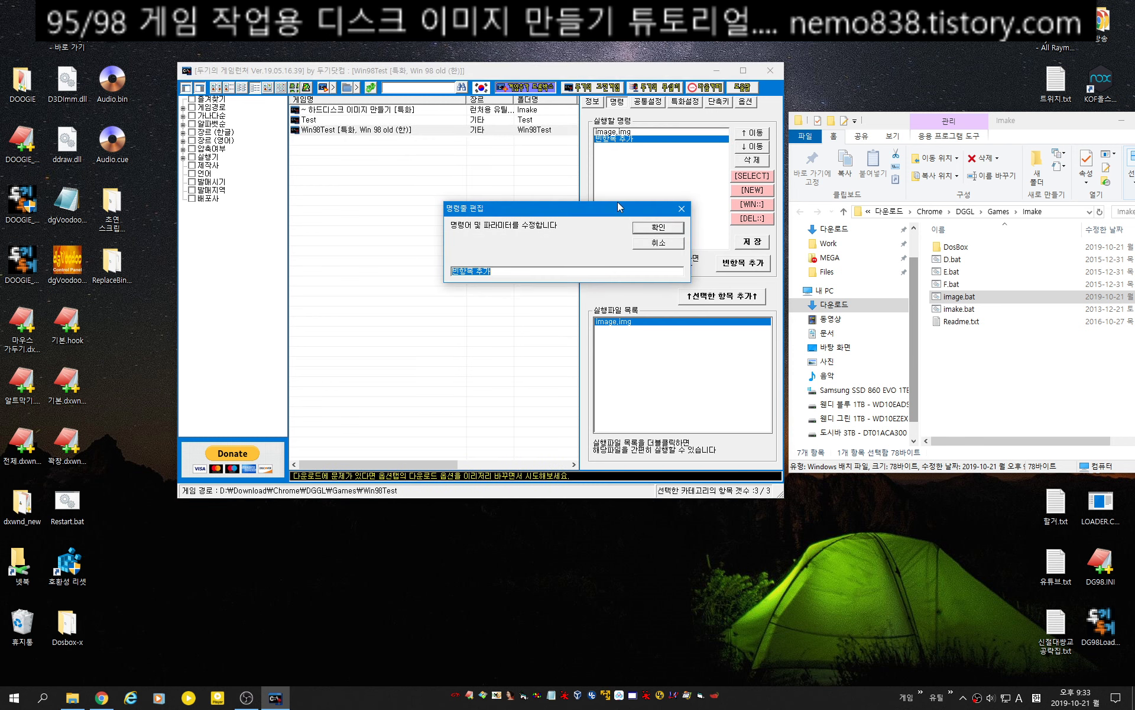
right_click(467, 273)
click(518, 325)
click(679, 246)
click(490, 122)
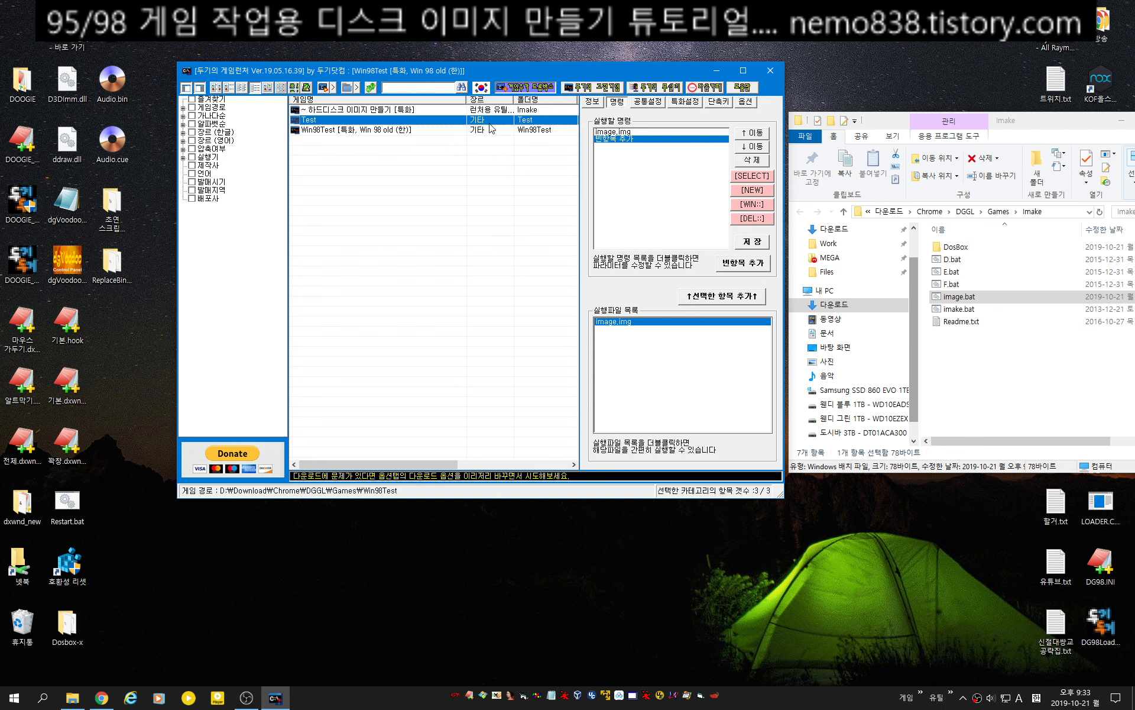
Add image.img to the run command list a second time, replace that item with 512,63,16,609, and save the list.
click(724, 293)
double_click(625, 139)
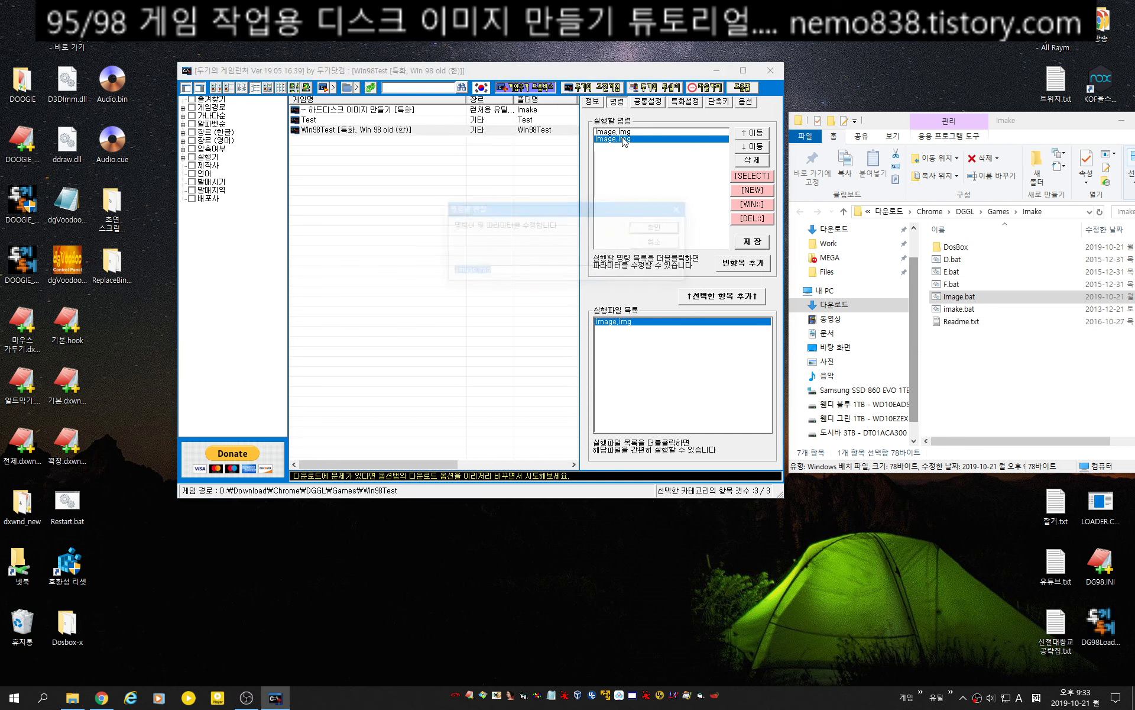
right_click(478, 271)
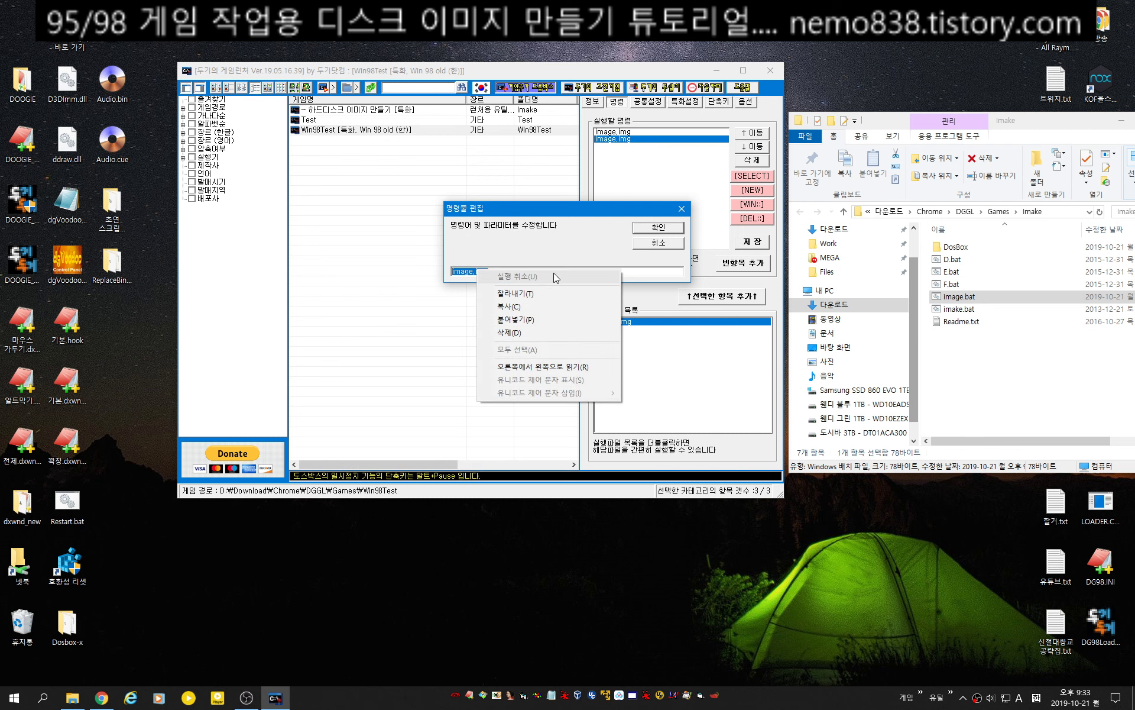
click(543, 320)
click(660, 228)
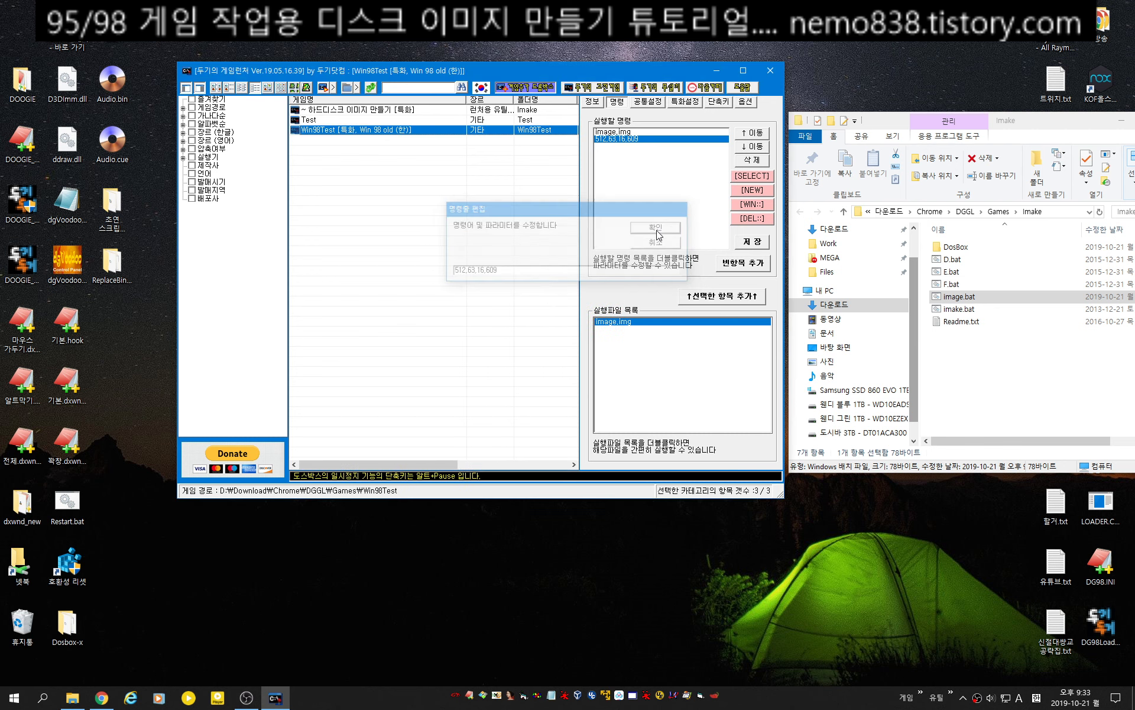
click(761, 242)
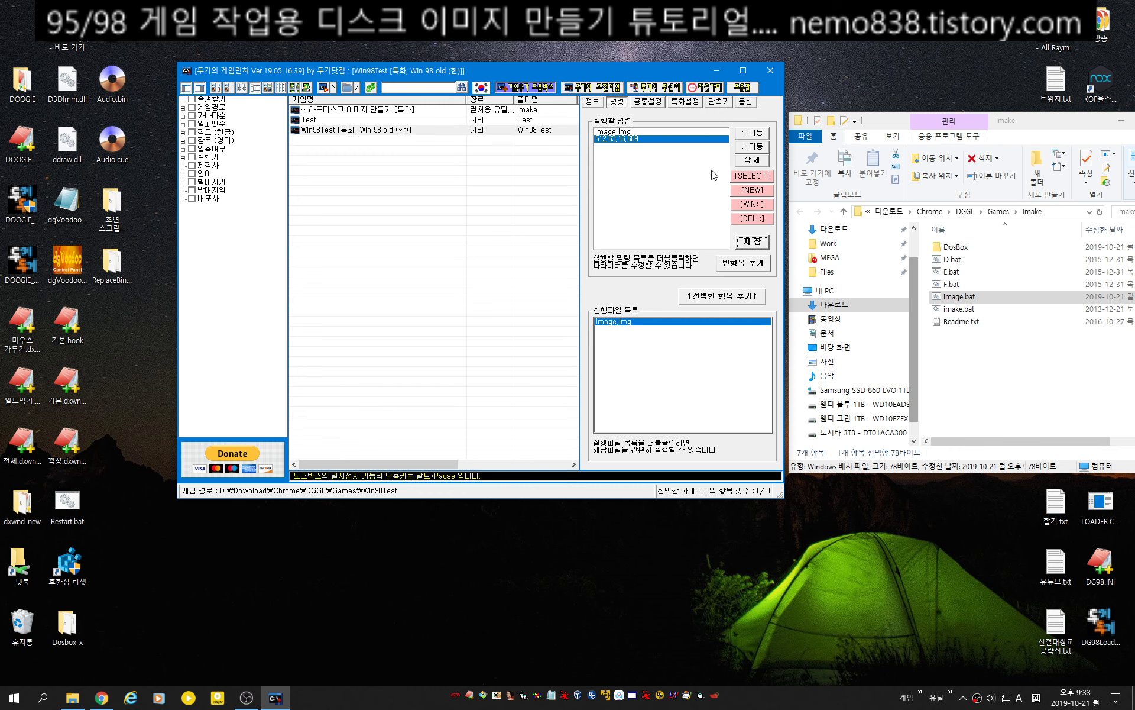
Delete image.img and the 512,63,16,609 item from the run command list and save the emptied list.
click(752, 162)
click(754, 166)
click(749, 246)
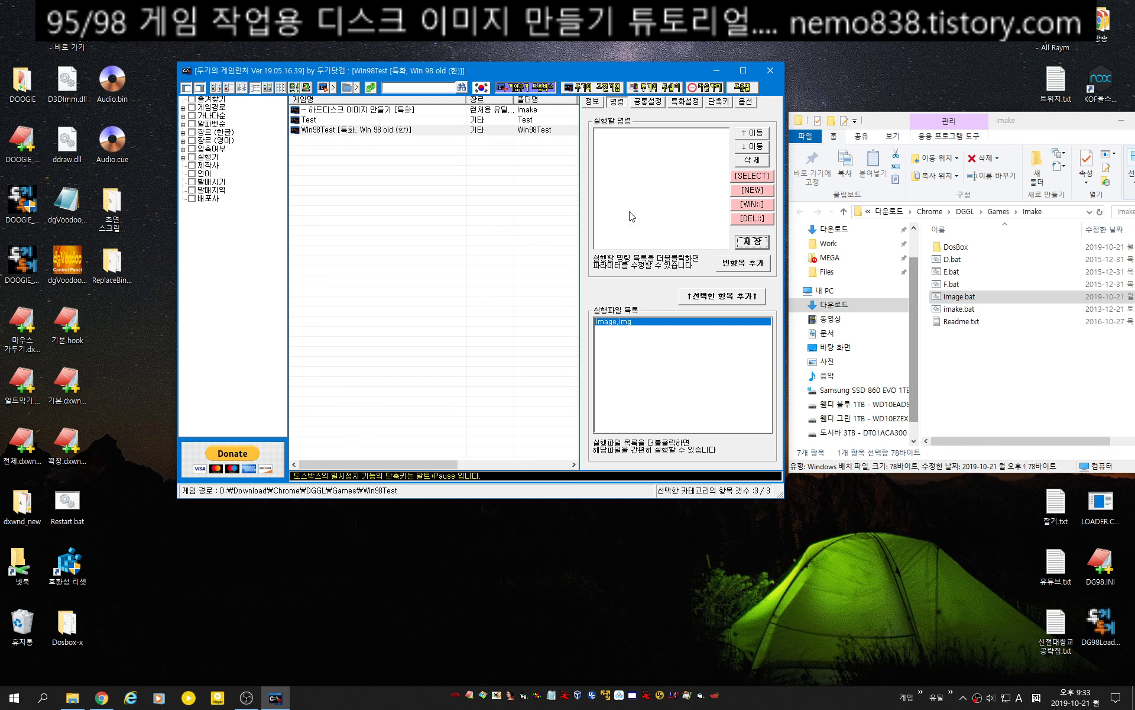
Run the Win98Test entry without any run commands, examine the drives in My Computer, and quit DOSBox.
double_click(391, 130)
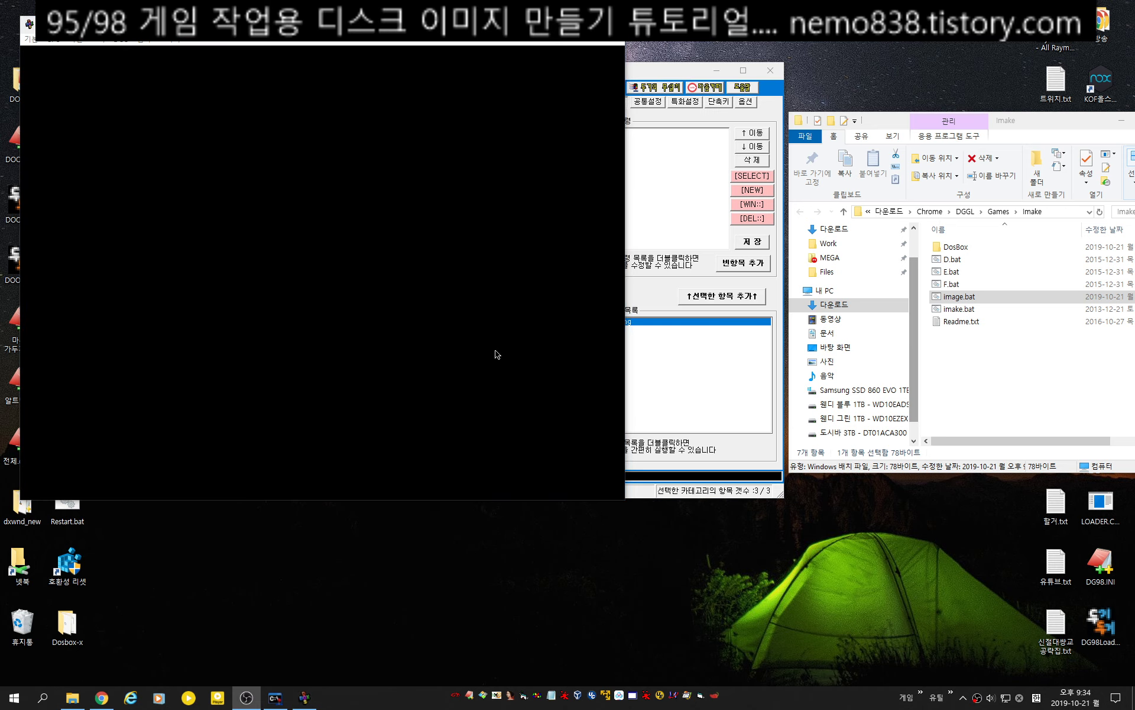
click(395, 250)
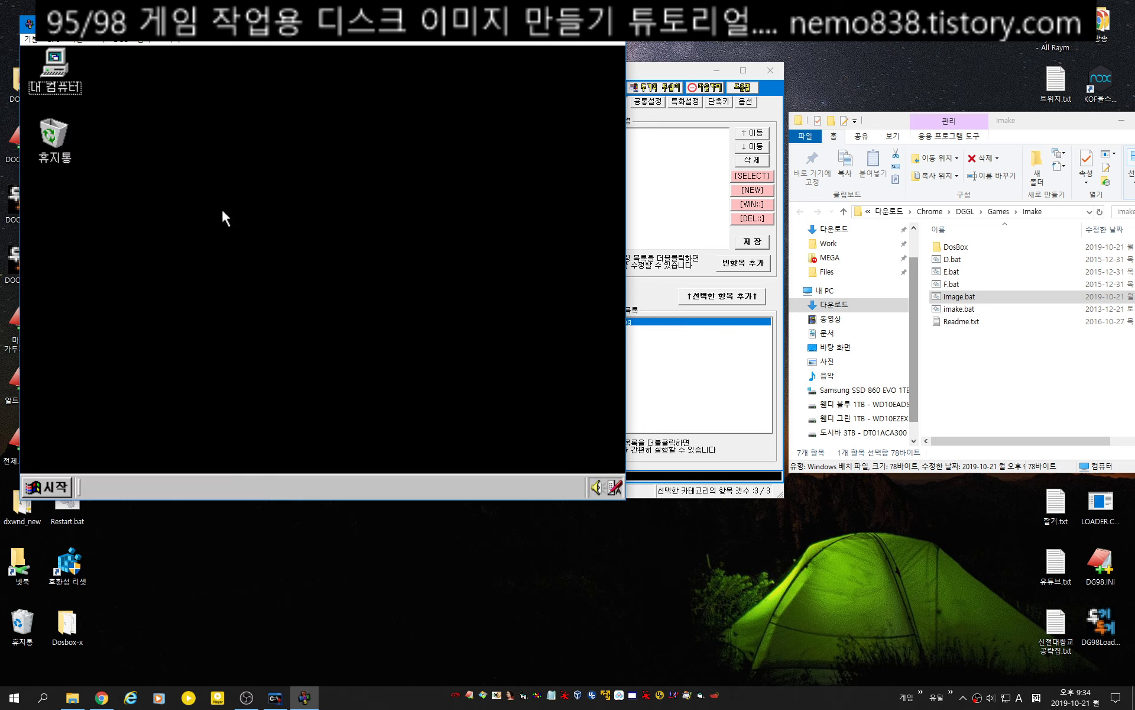
double_click(63, 64)
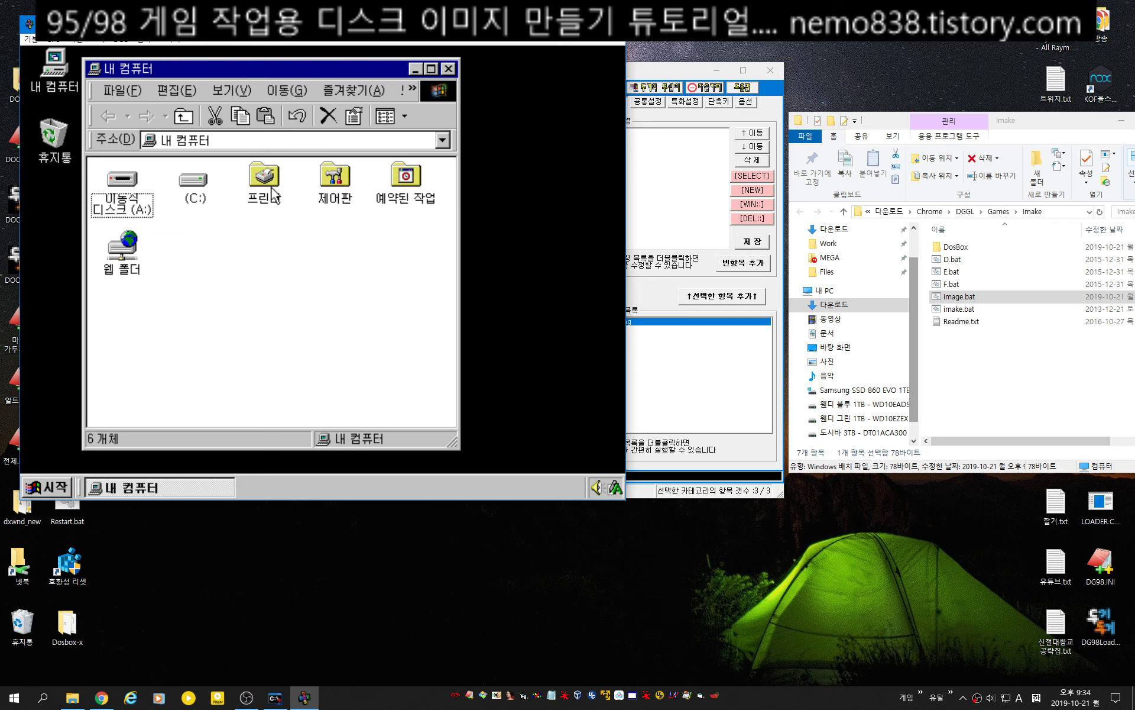
click(194, 180)
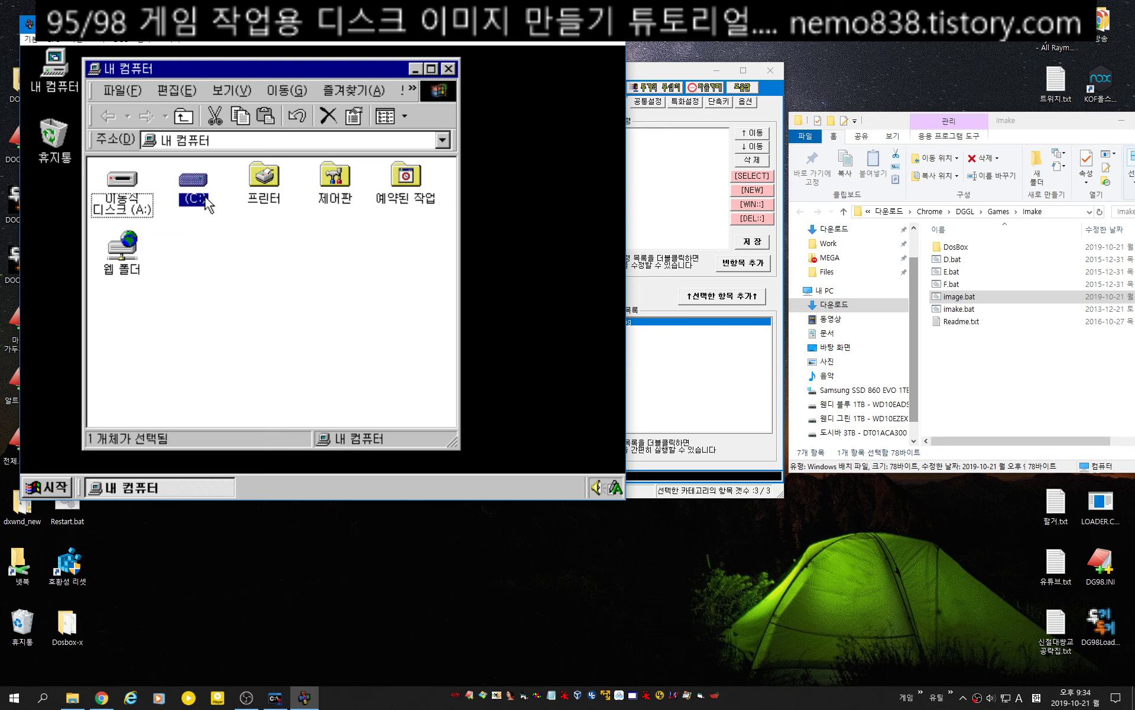
click(208, 232)
drag(225, 158, 176, 225)
mouse_move(222, 158)
mouse_down()
mouse_move(172, 228)
mouse_move(160, 141)
mouse_move(220, 143)
mouse_up()
key(alt+Tab)
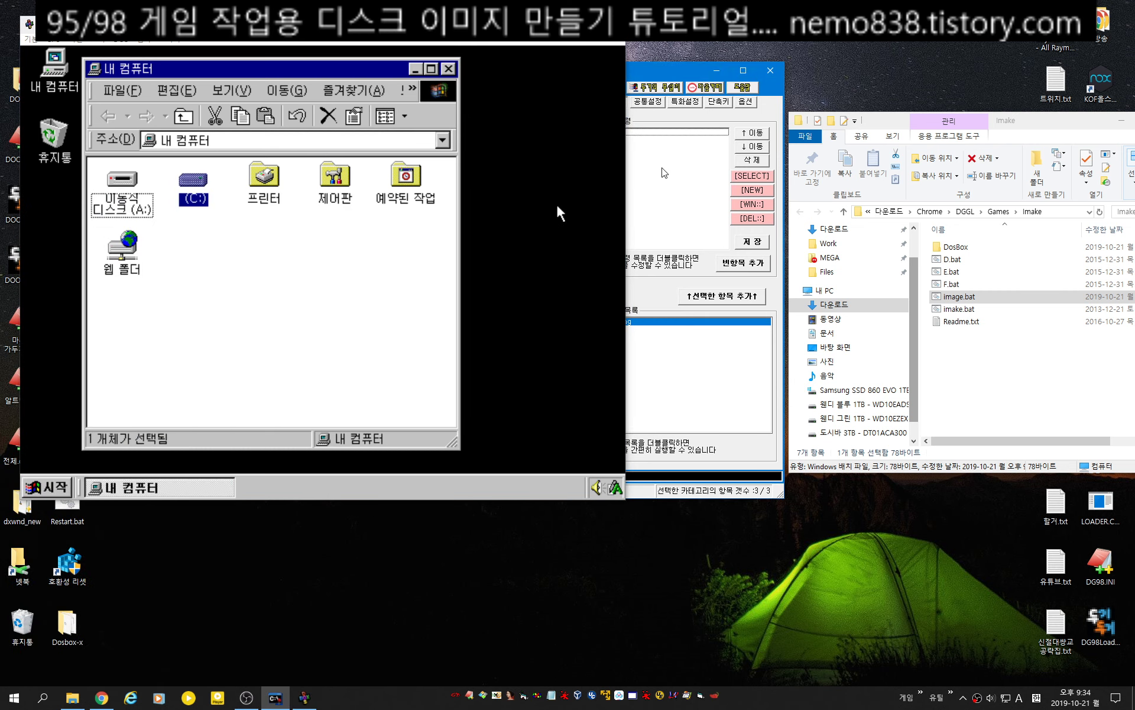
click(739, 52)
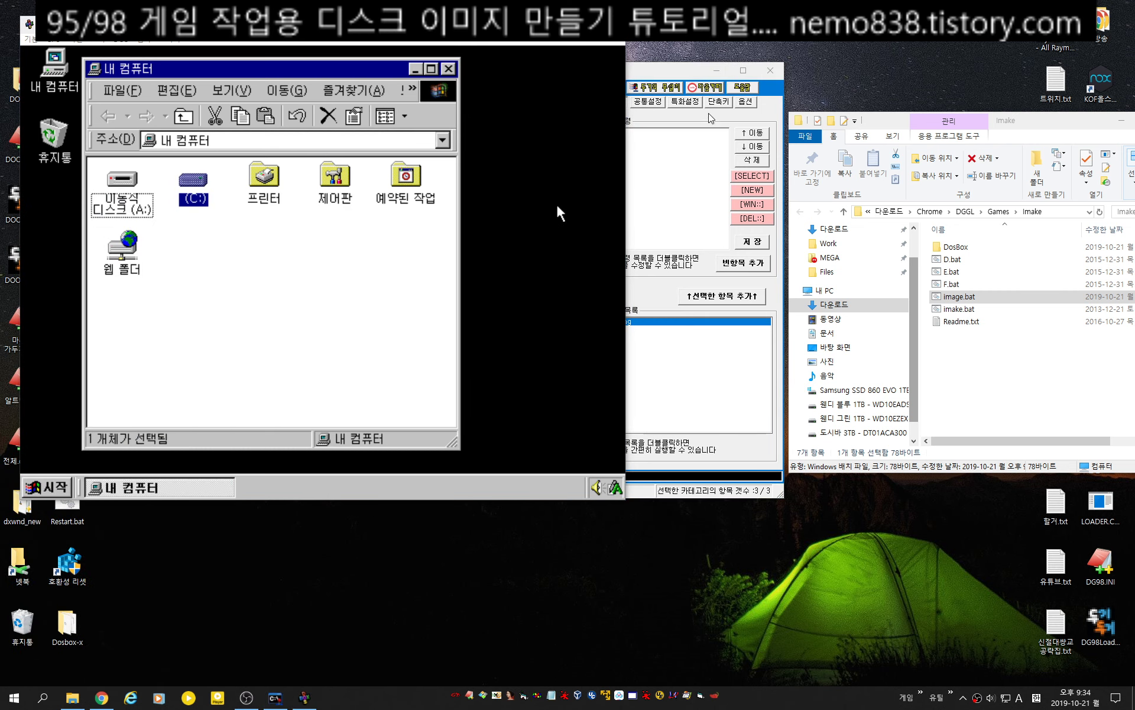
click(708, 112)
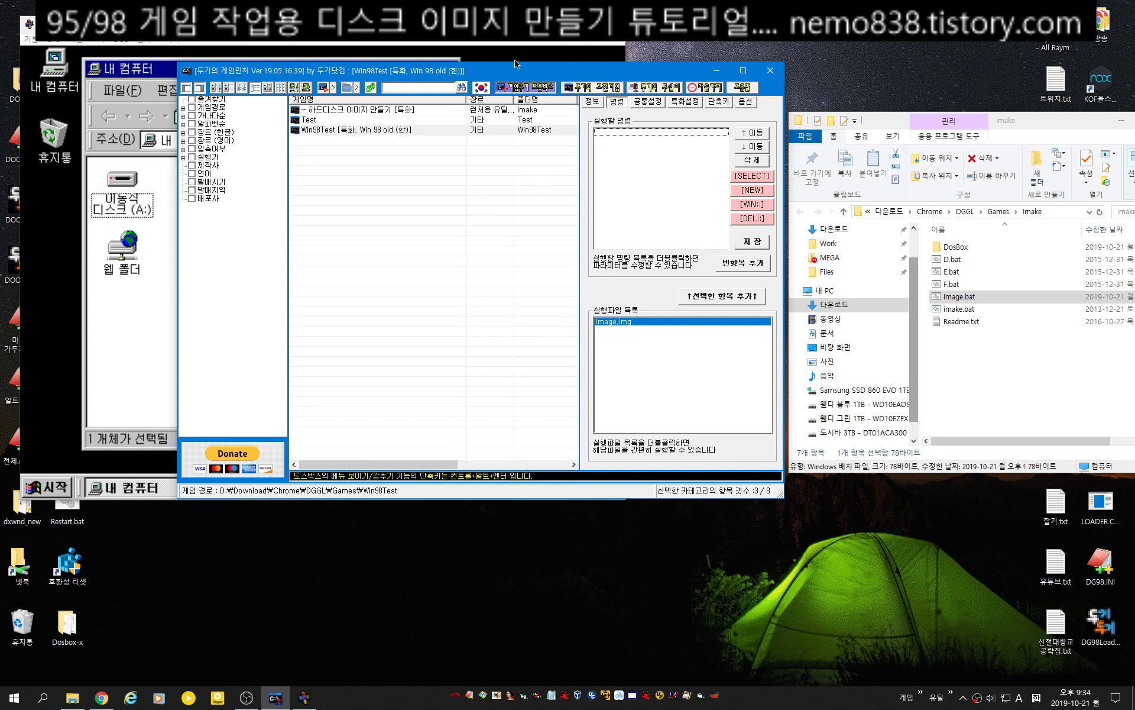
click(413, 26)
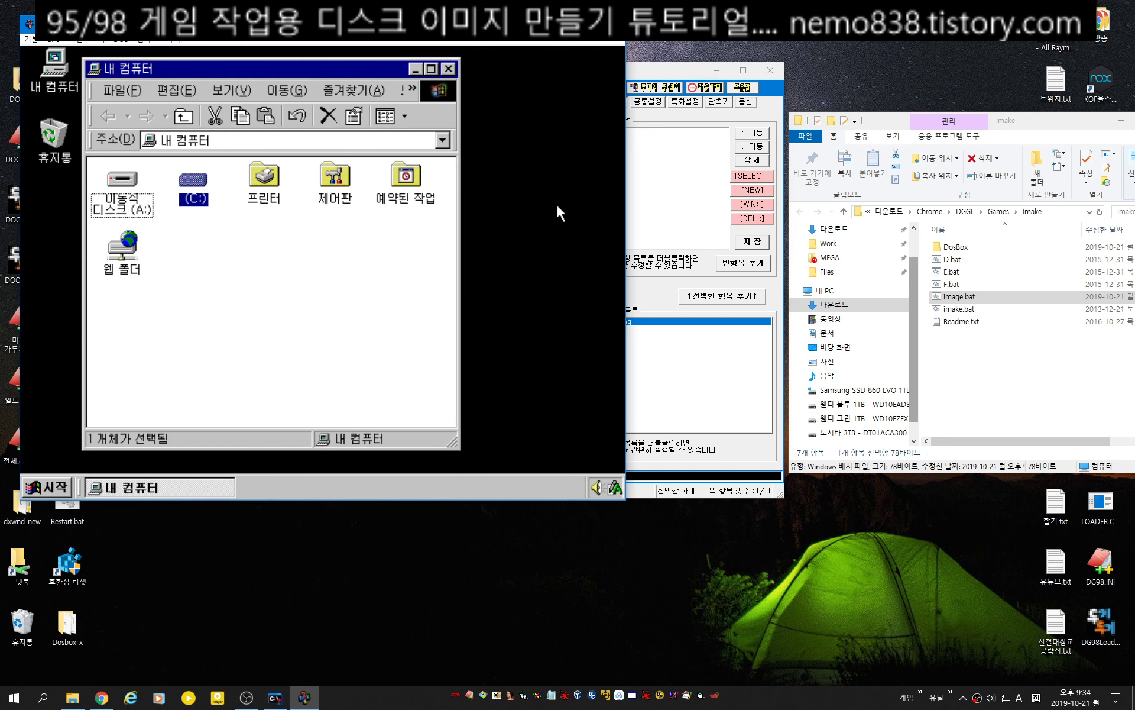
key(ctrl+F9)
Add image.img twice to the Win98Test entry's run command list.
click(642, 370)
click(717, 296)
click(717, 297)
Open the second image.img item for editing and copy the size parameters 512,63,16,609 from image.bat.
double_click(630, 139)
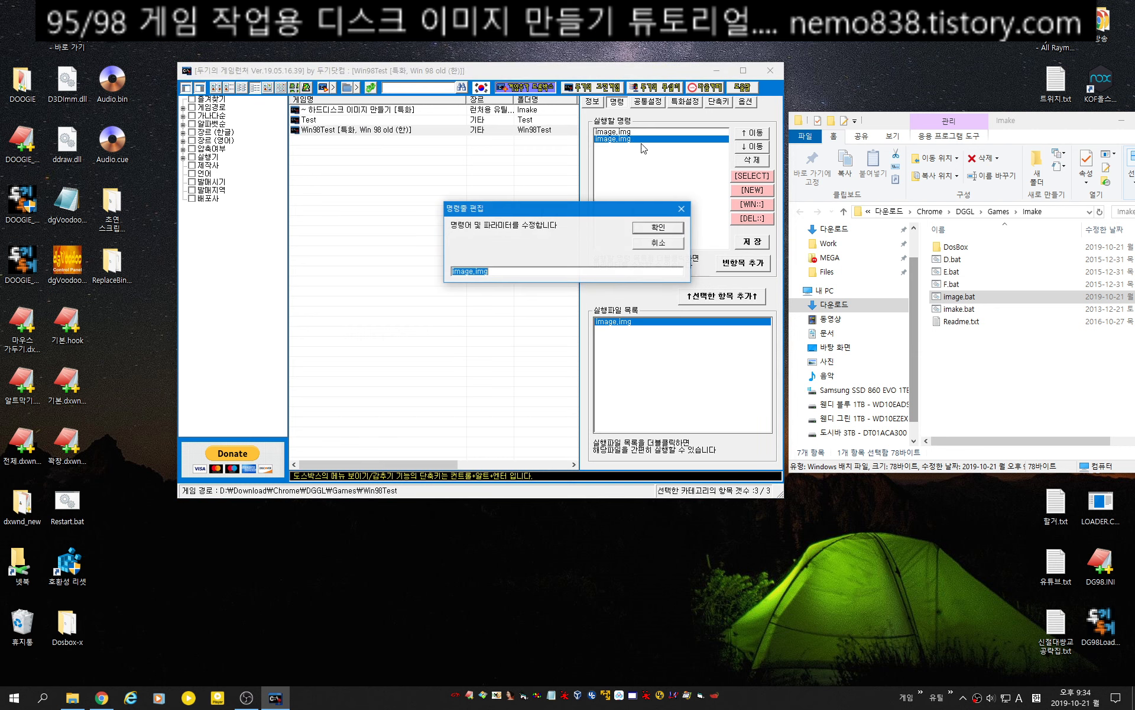
right_click(998, 295)
click(997, 319)
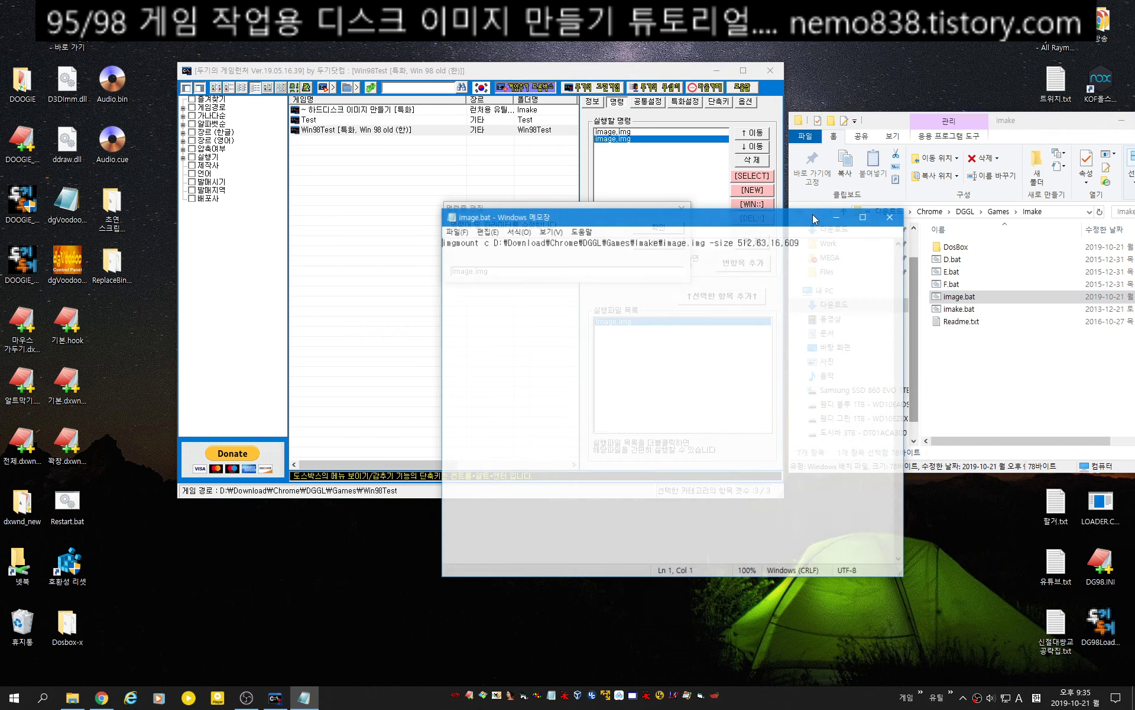
drag(739, 241, 887, 241)
key(ctrl+c)
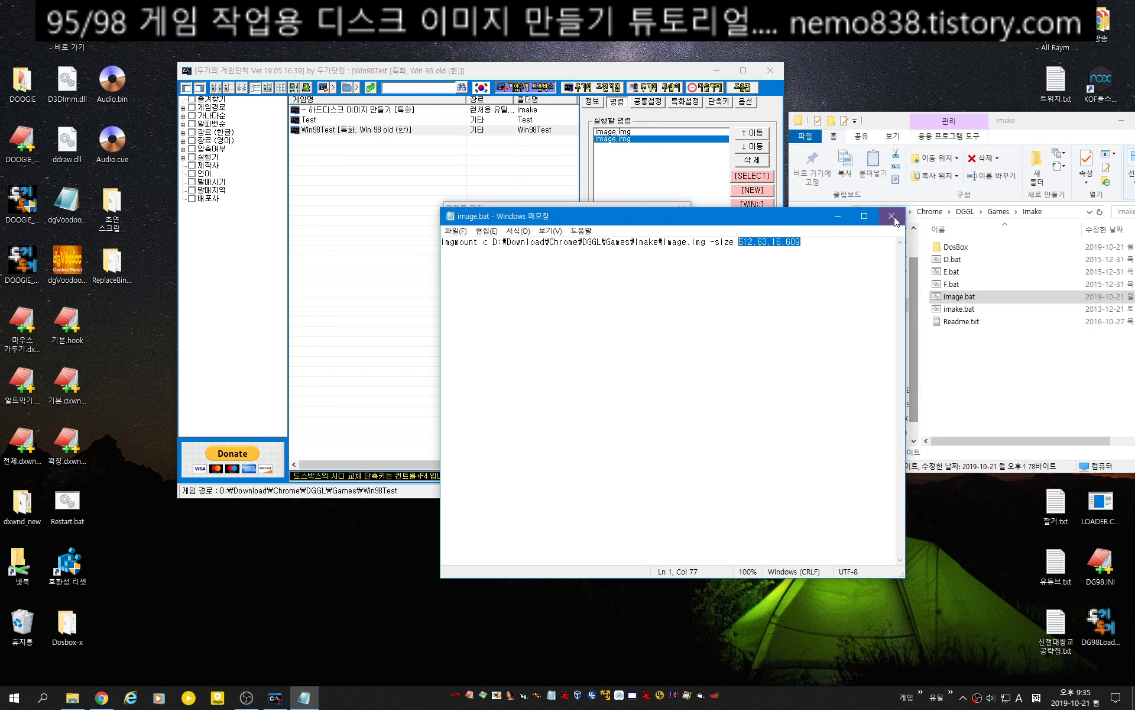
click(892, 215)
Replace the second image.img item with the copied parameters 512,63,16,609 and save the run command list.
right_click(467, 271)
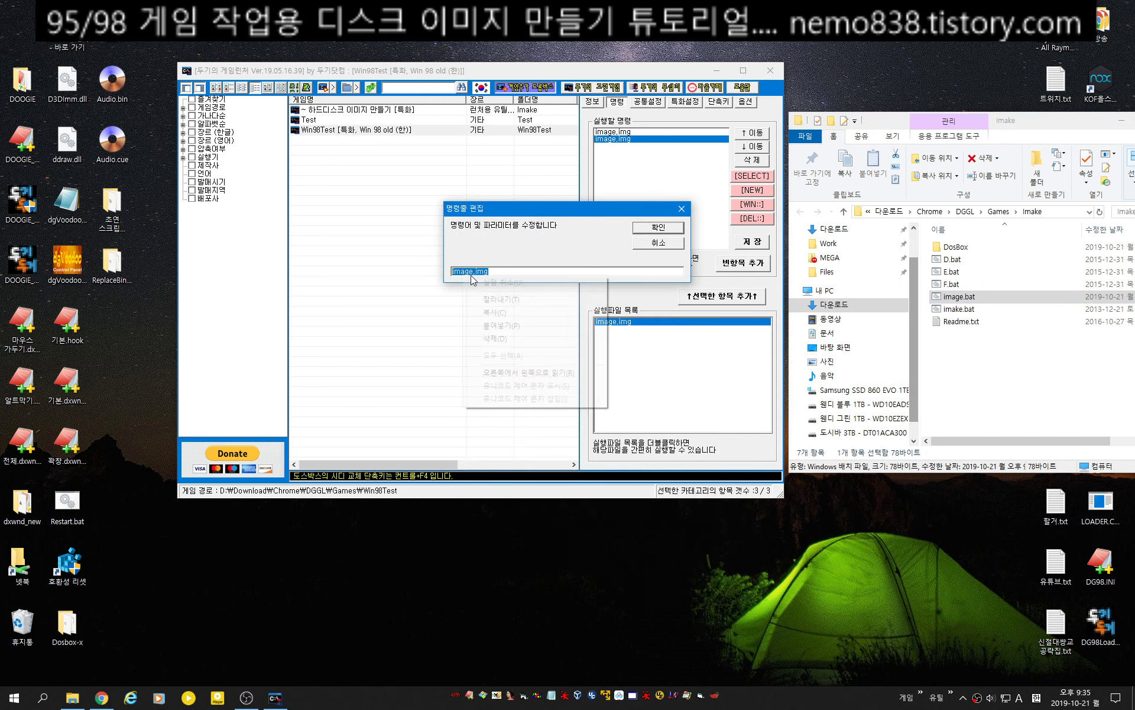
click(517, 326)
click(658, 227)
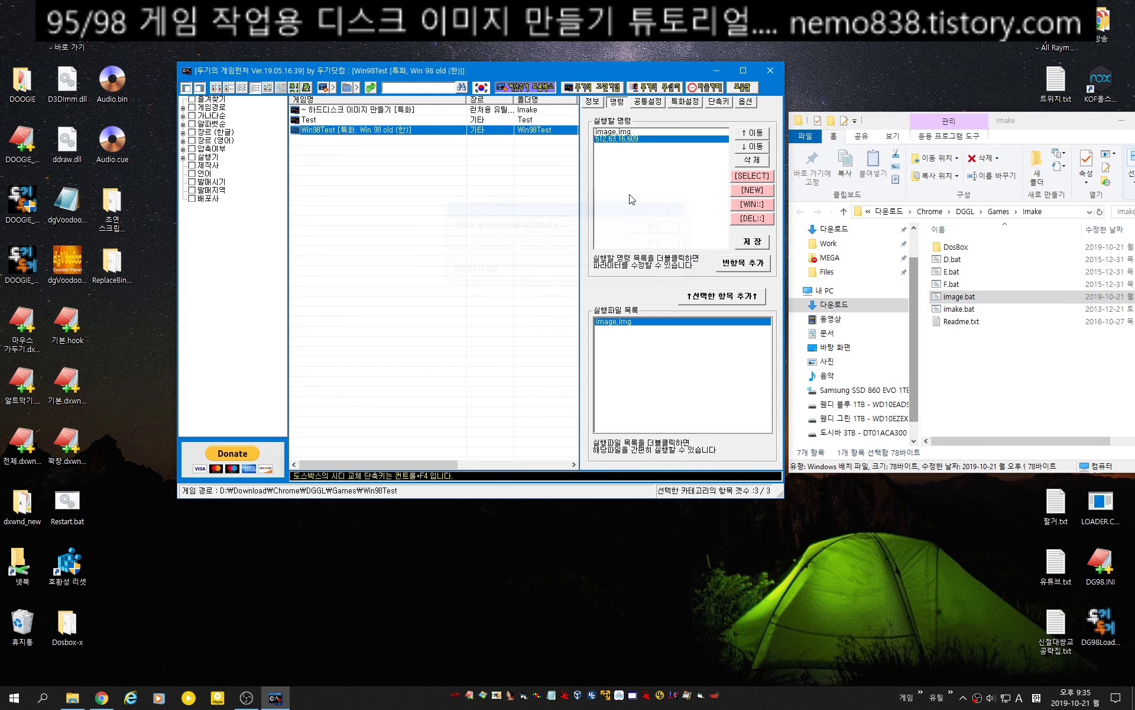
click(621, 132)
click(621, 139)
click(754, 242)
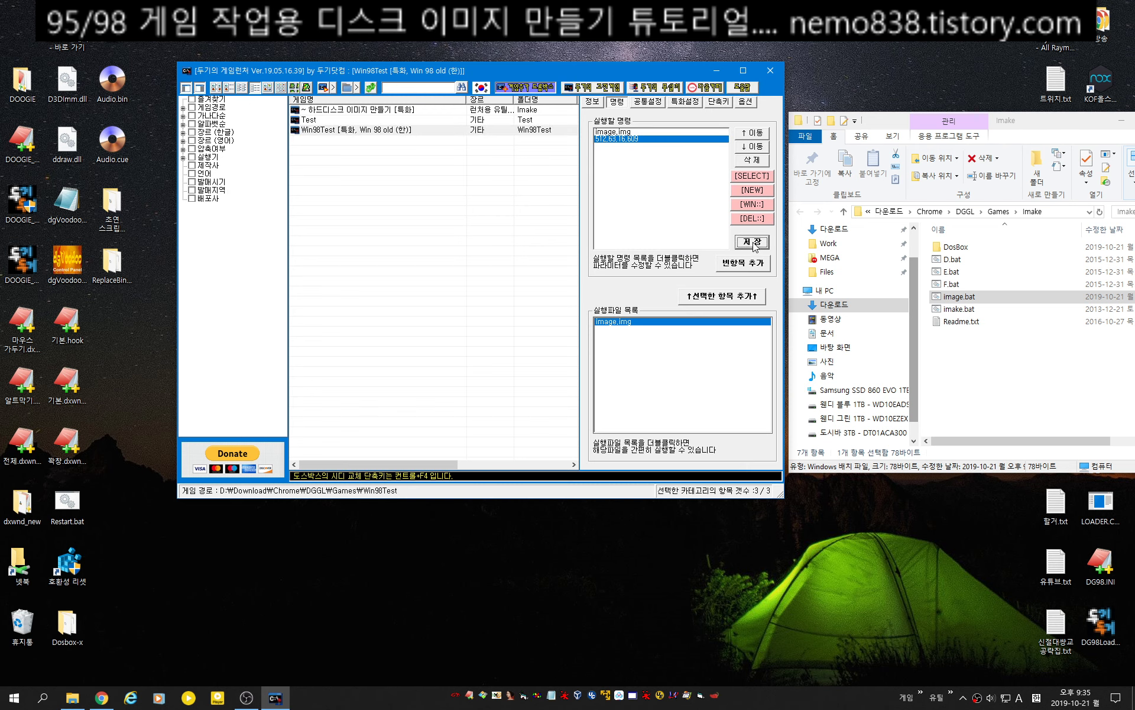
Run the Win98Test entry, open My Computer in Windows 98, and check the contents of drive D.
double_click(402, 129)
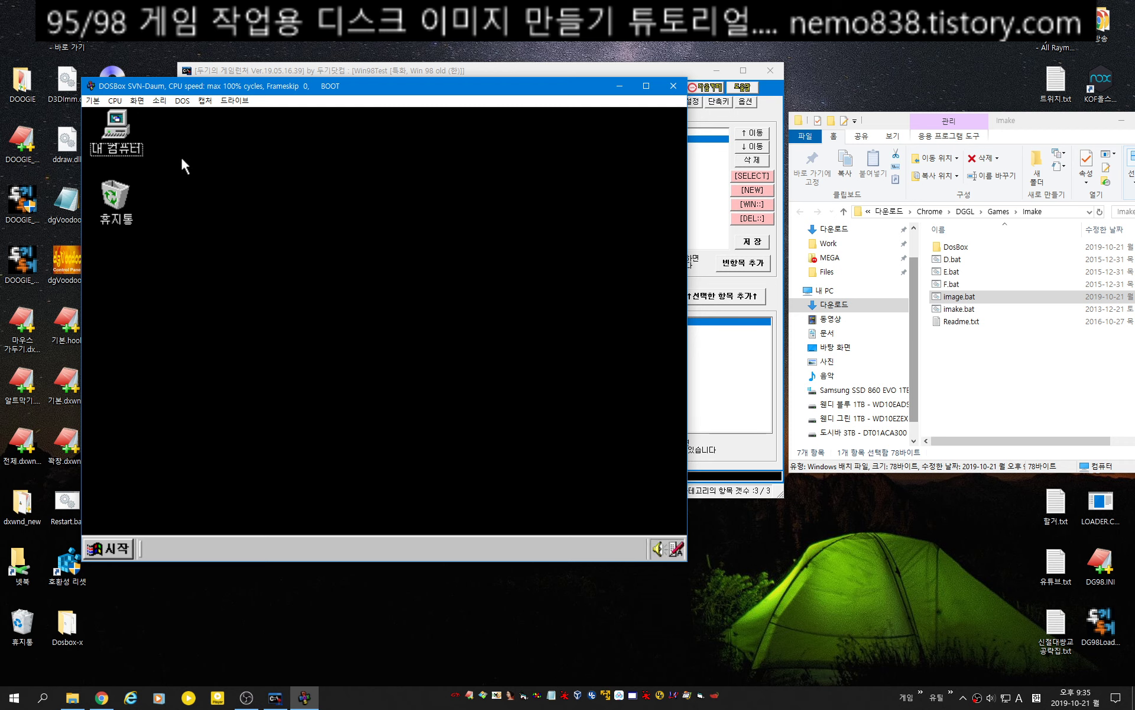
double_click(127, 133)
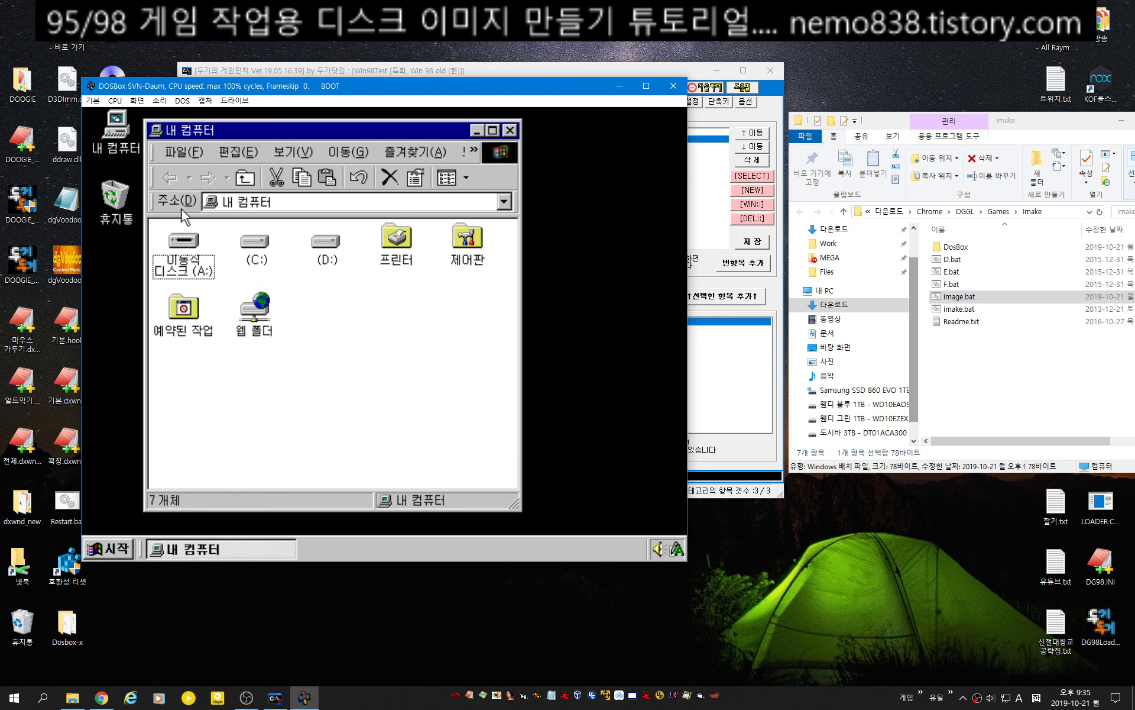
double_click(330, 250)
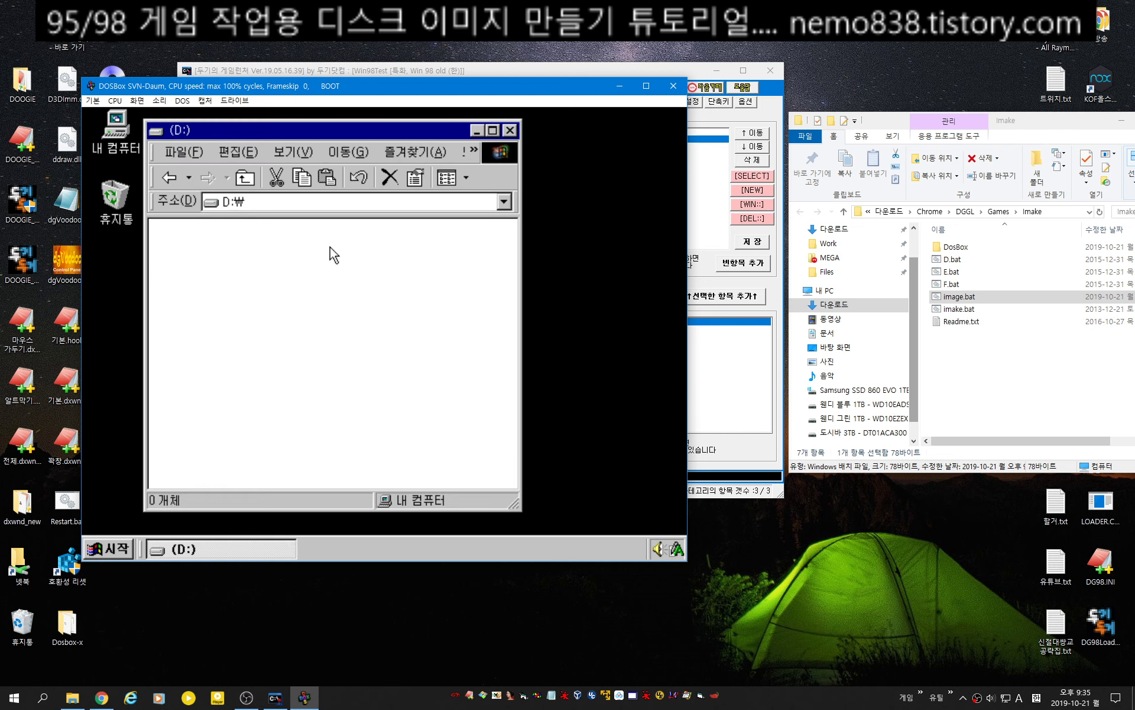
click(245, 177)
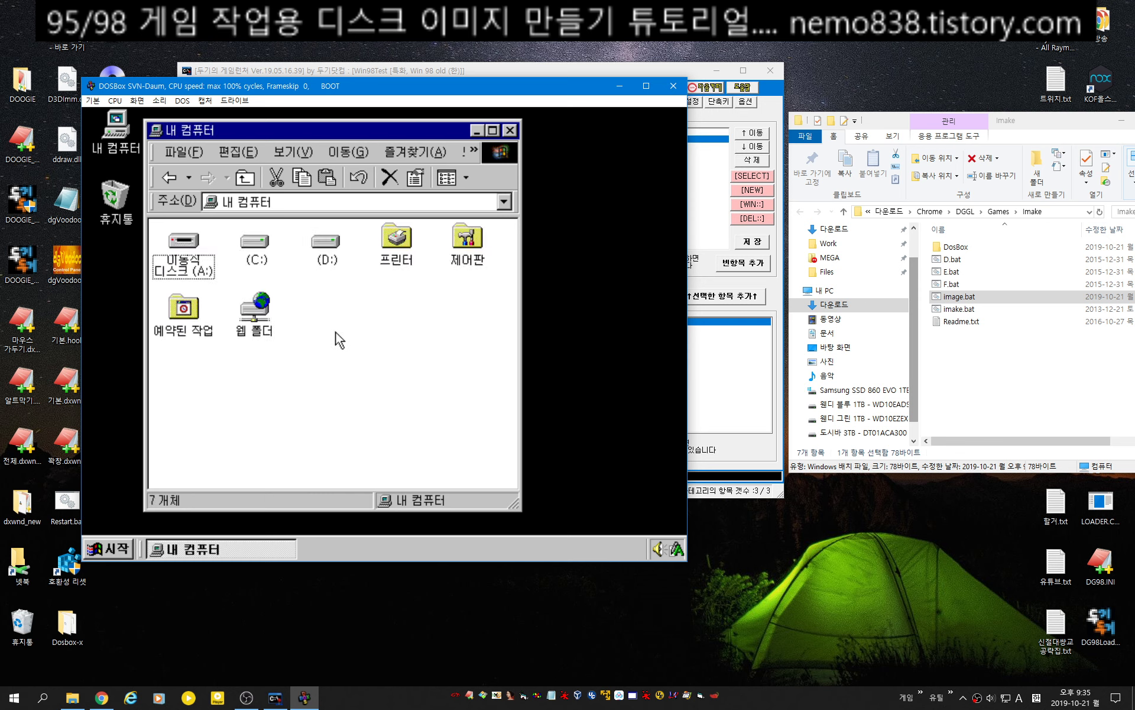
Check the capacity of drive D in its properties, close them and exit the Windows 98 session.
right_click(327, 242)
click(391, 367)
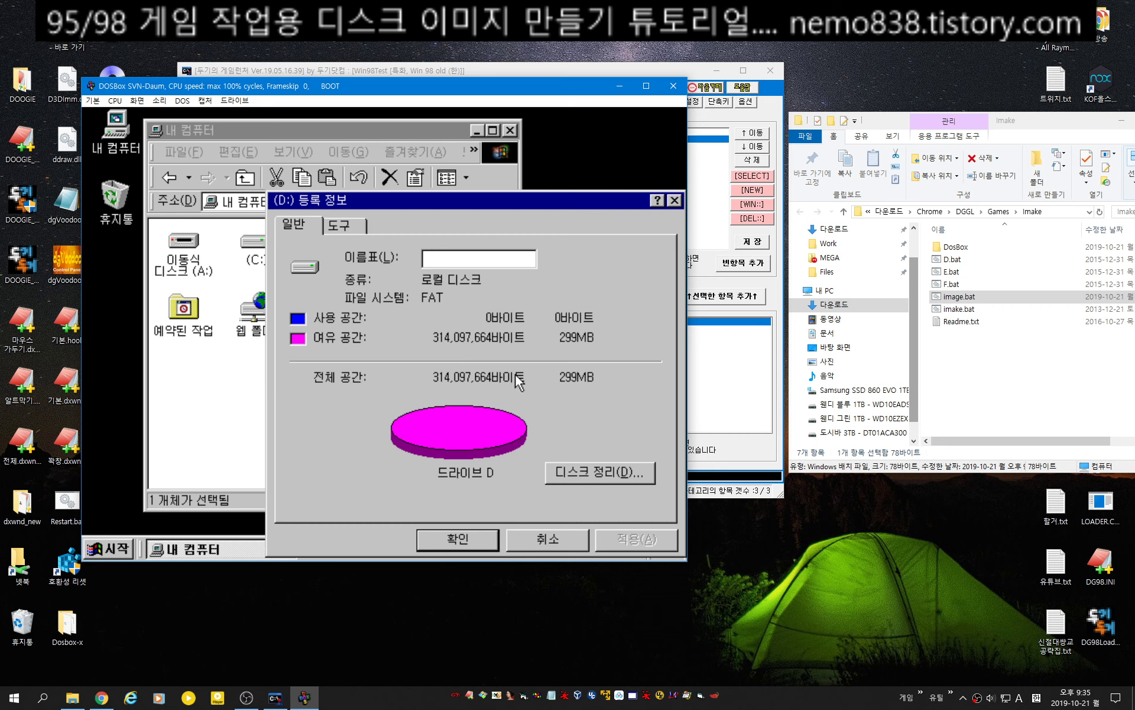
click(580, 545)
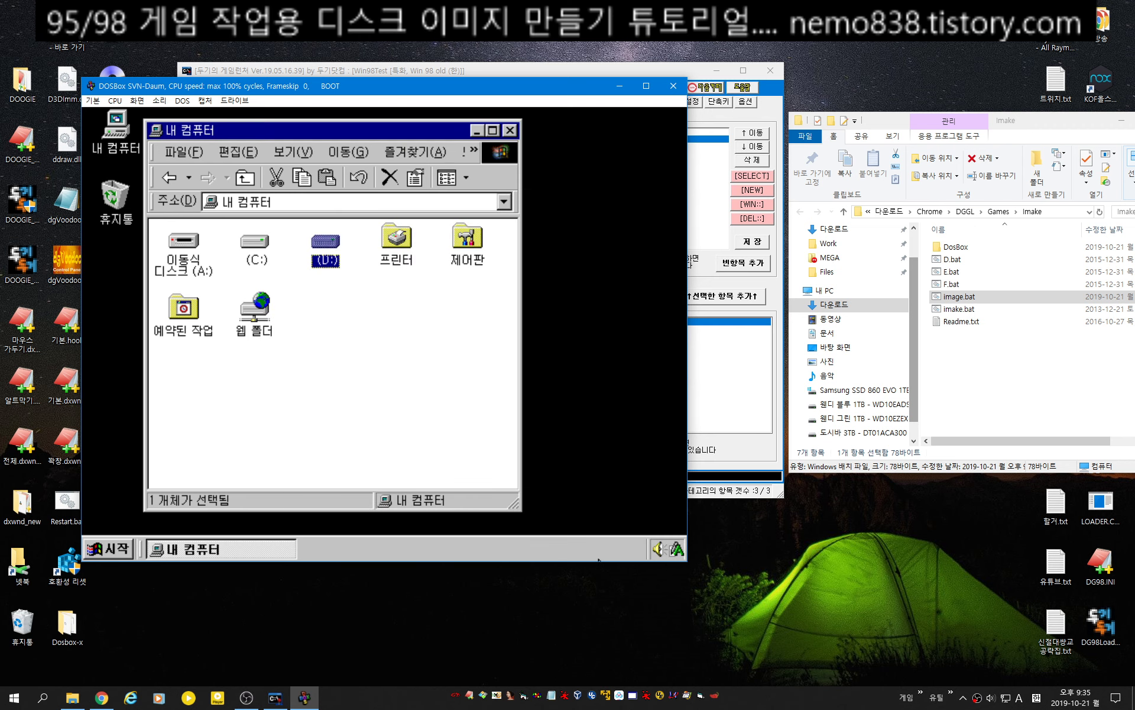
key(ctrl+F9)
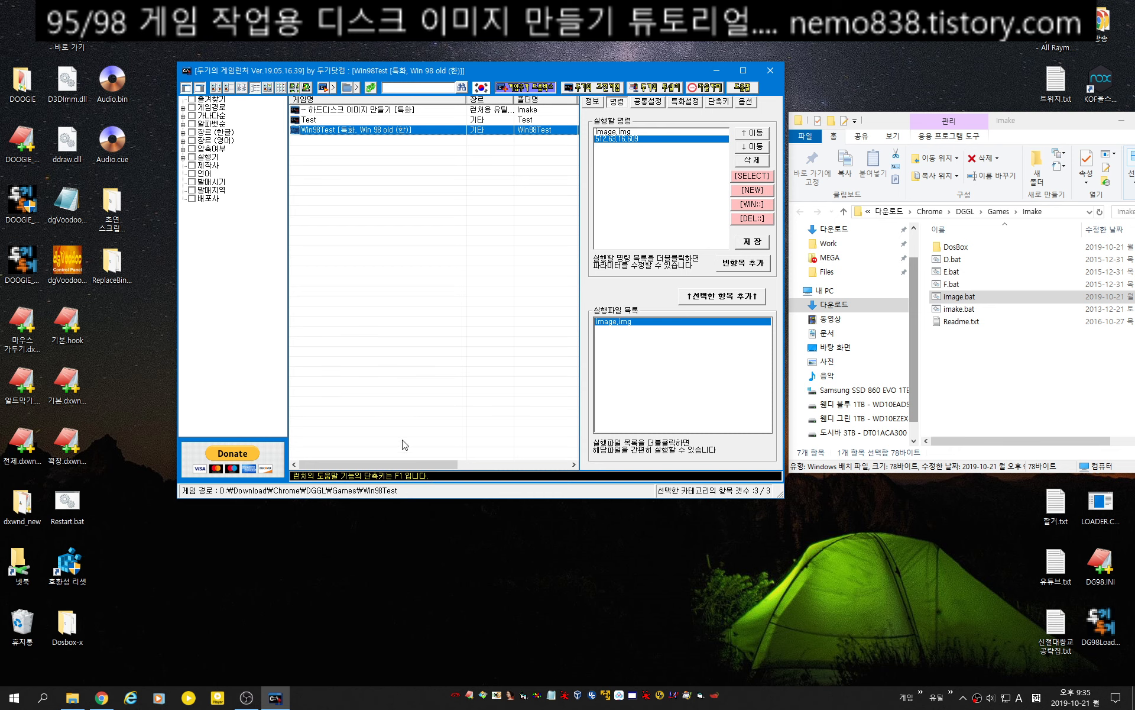
Open a new File Explorer window and browse drive F to the ~CD-Images > Games > ㄱ folder.
middle_click(72, 702)
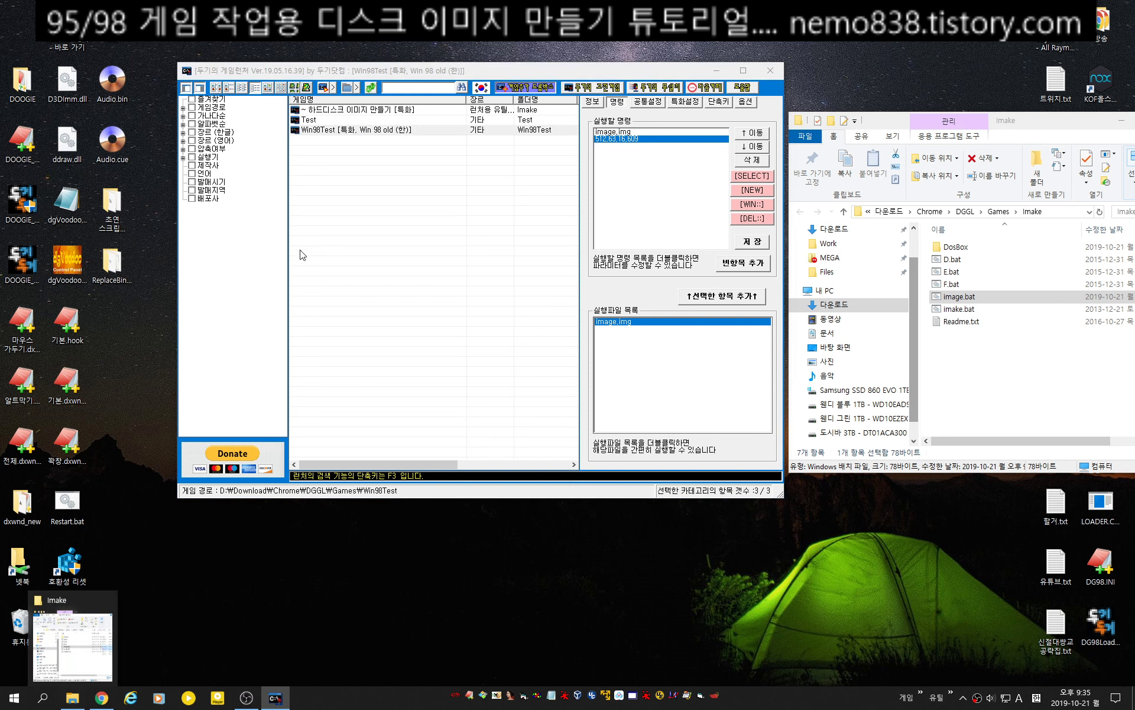
click(359, 498)
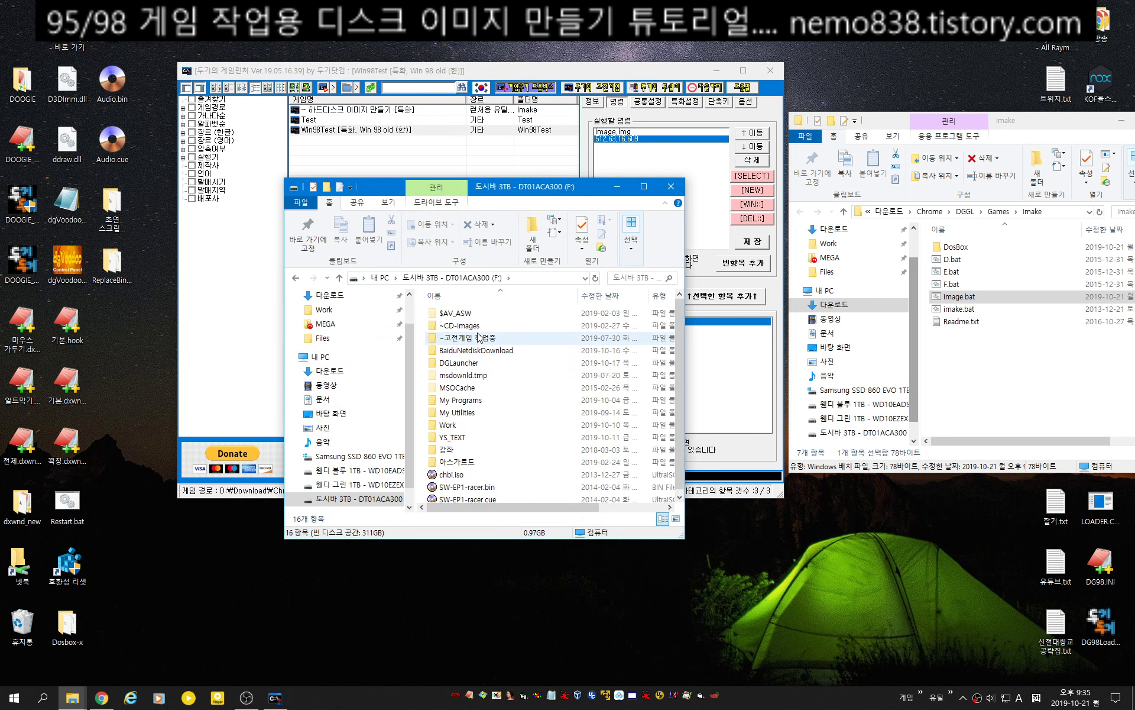
double_click(458, 327)
double_click(471, 331)
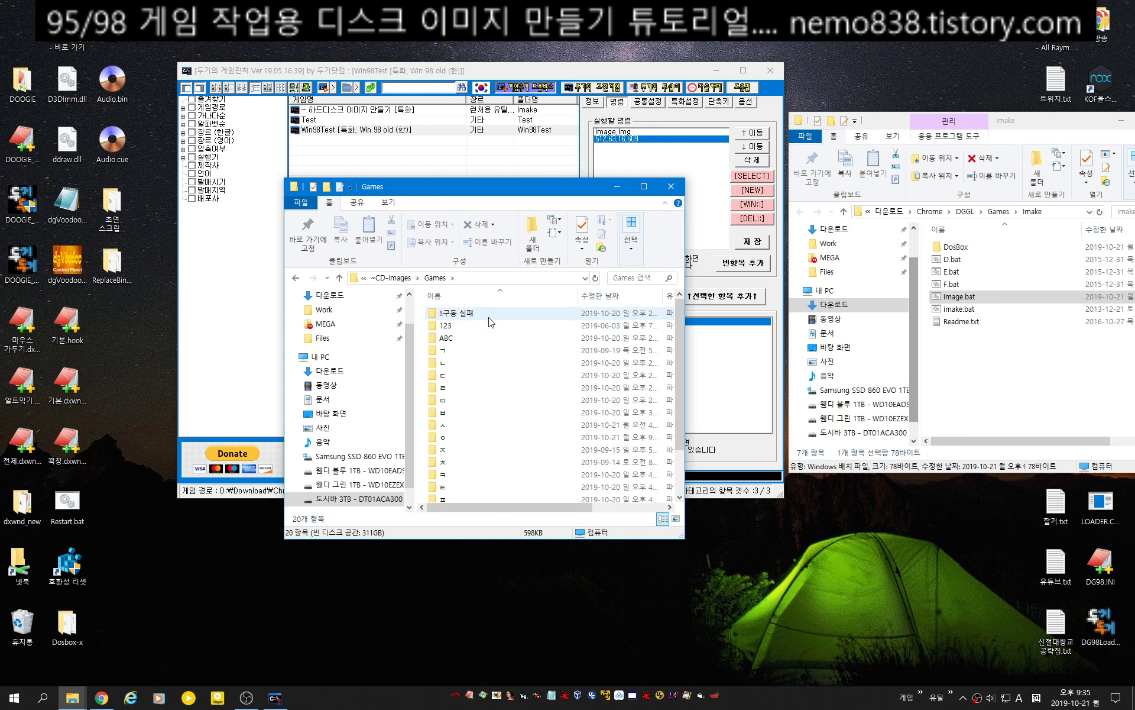
click(465, 354)
double_click(467, 355)
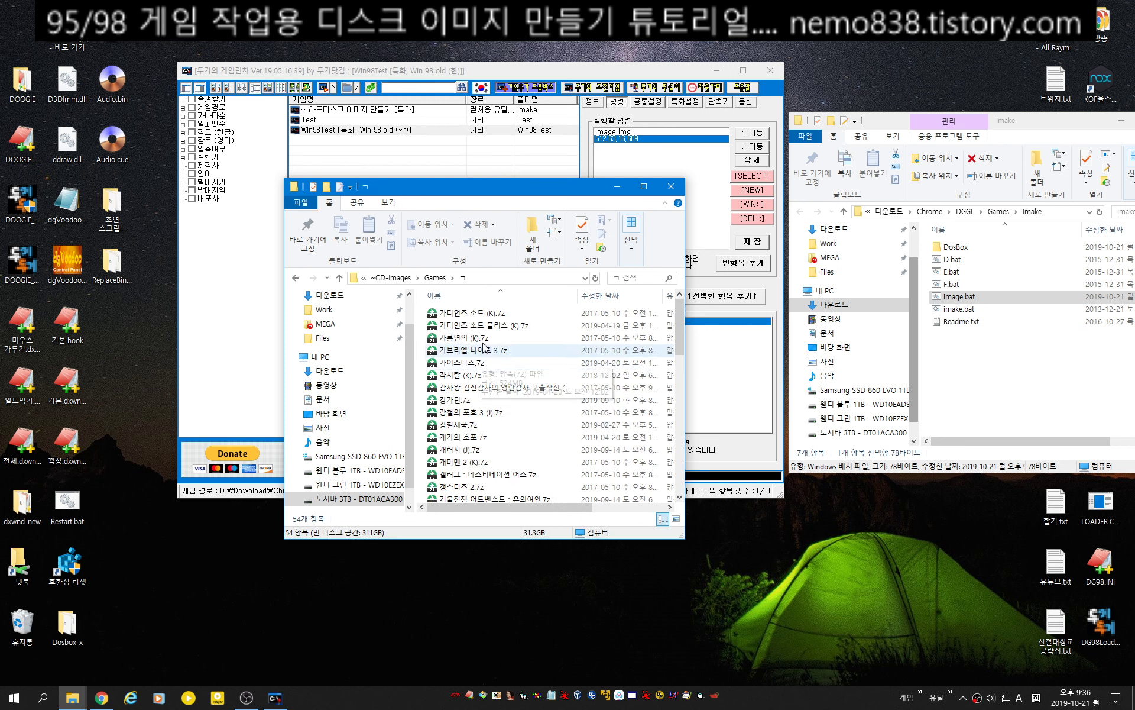
scroll(477, 371, down, 1)
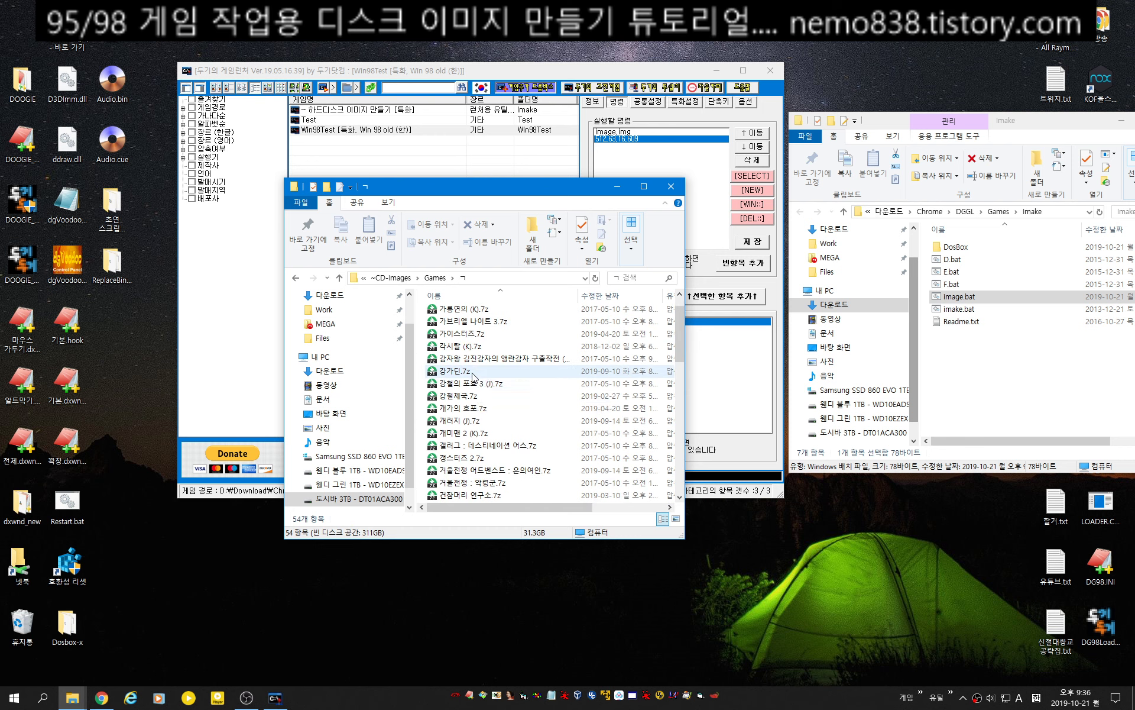
Extract GungGadin.iso from 강가딘.7z to the desktop and close the archive and folder windows.
double_click(467, 371)
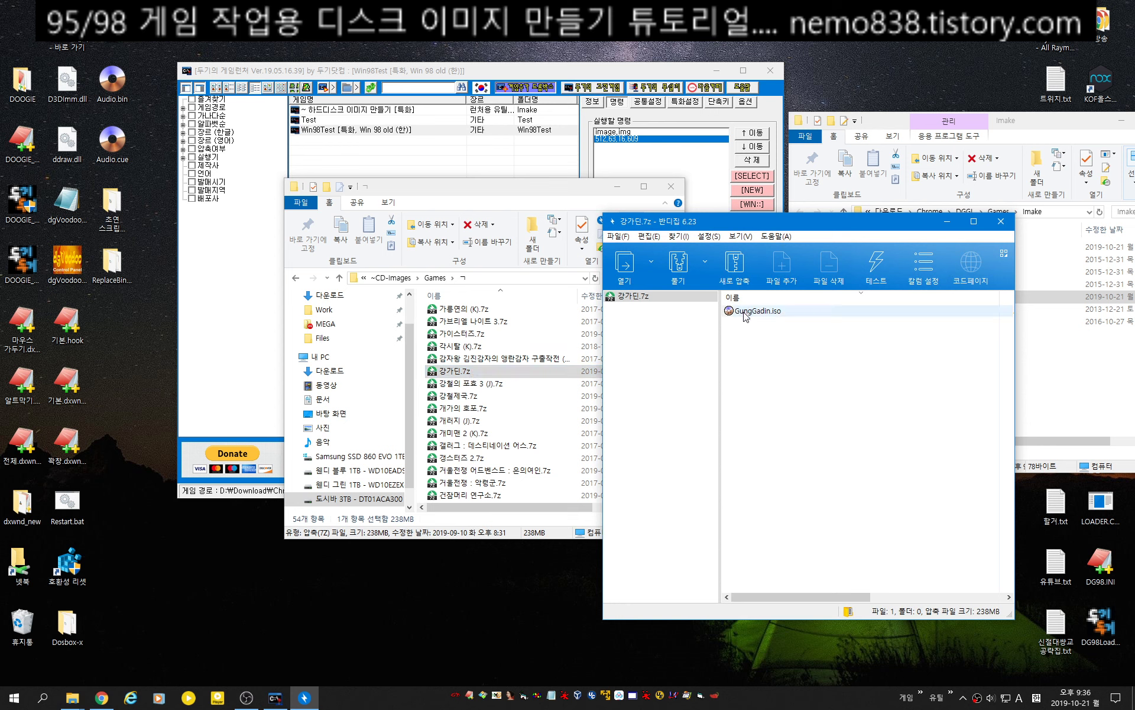
drag(747, 314, 253, 566)
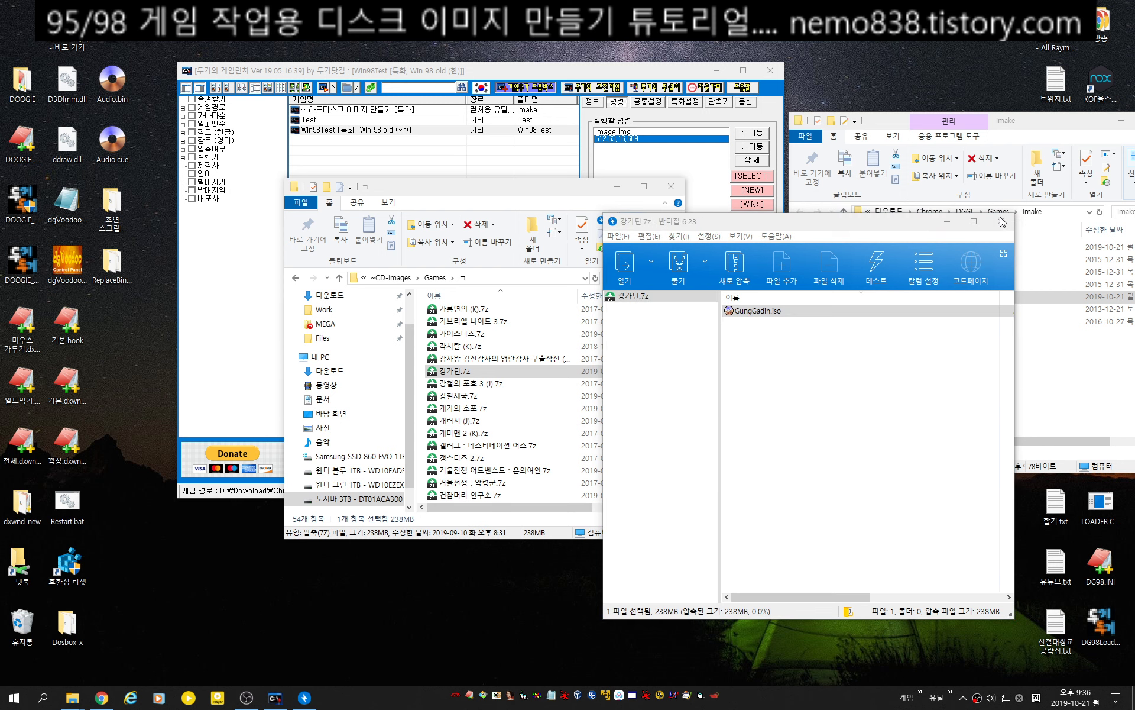
click(1001, 221)
click(671, 186)
Add GungGadin.iso from the desktop to the Win98Test entry as its CD image.
drag(247, 565, 349, 135)
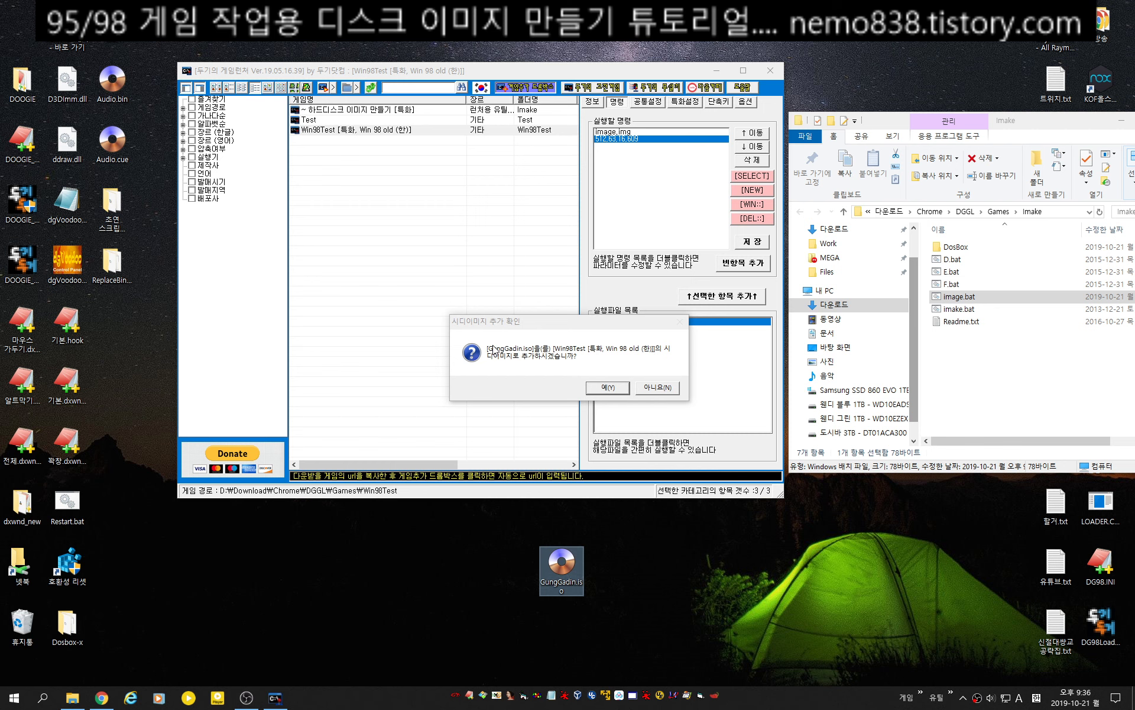
click(608, 388)
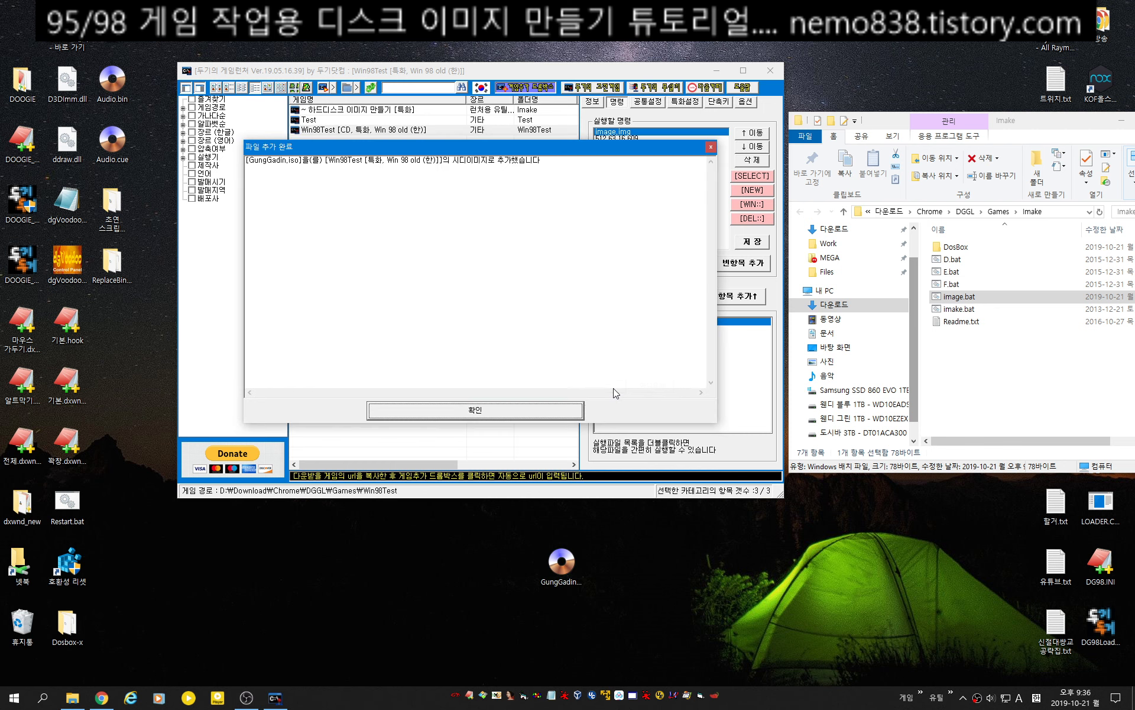
click(528, 407)
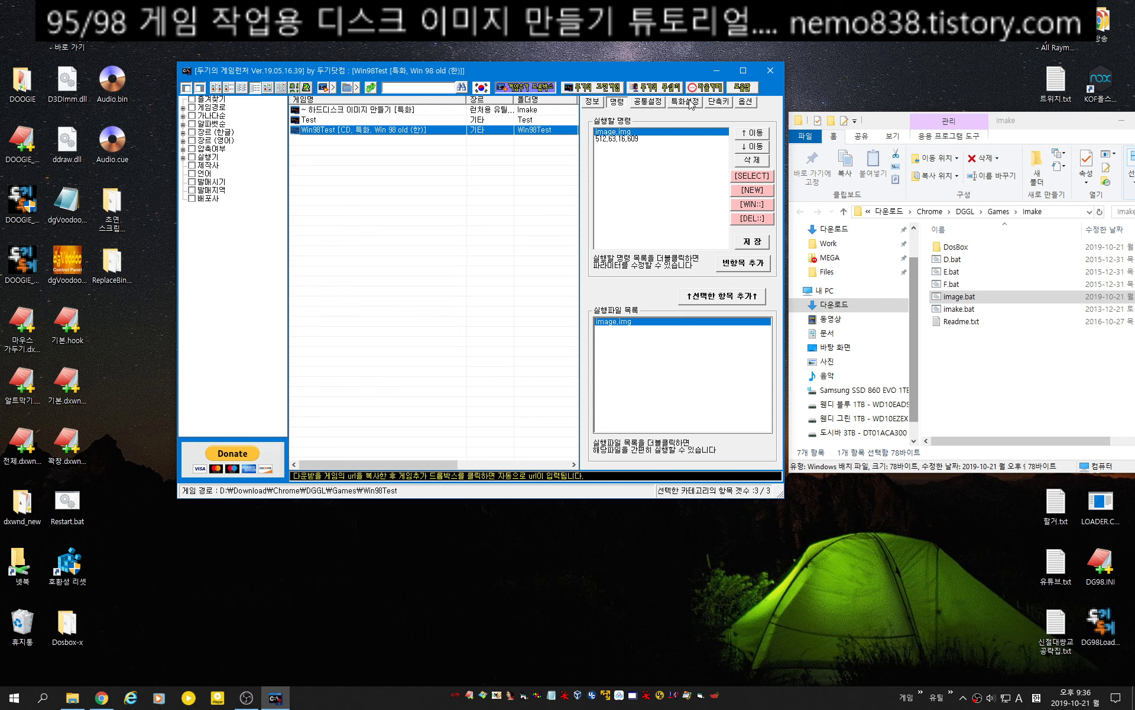
Turn off CD image use in the Win98Test entry's specialized settings and save the CD settings.
click(689, 102)
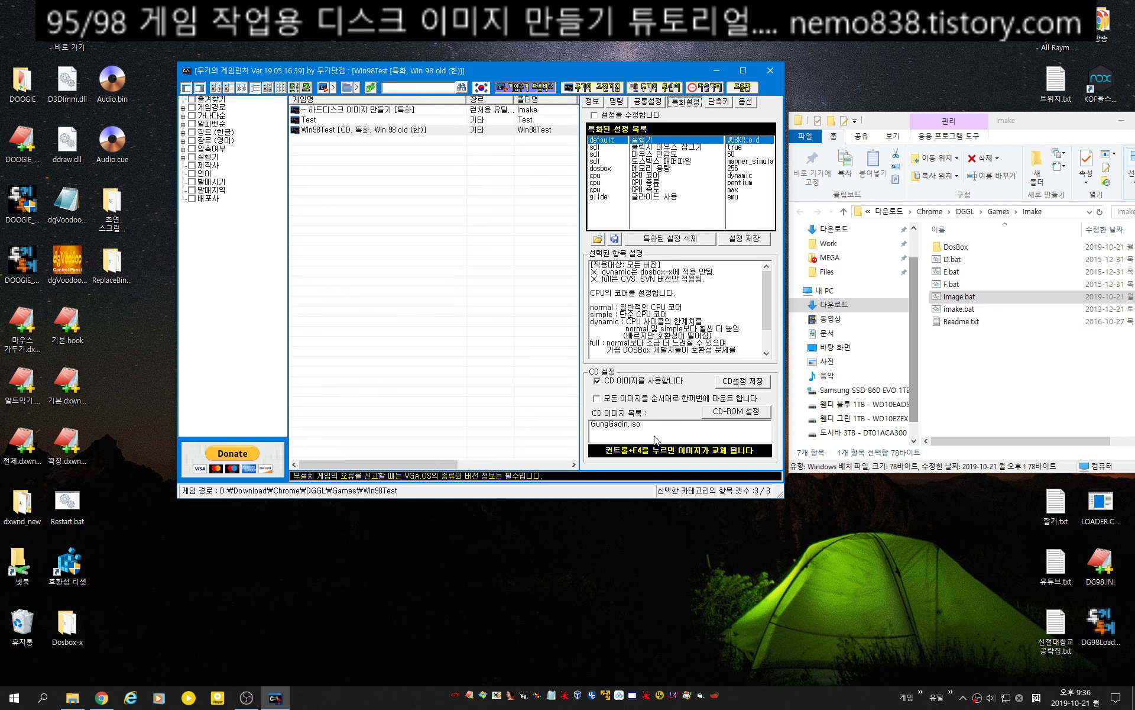
click(667, 384)
click(744, 389)
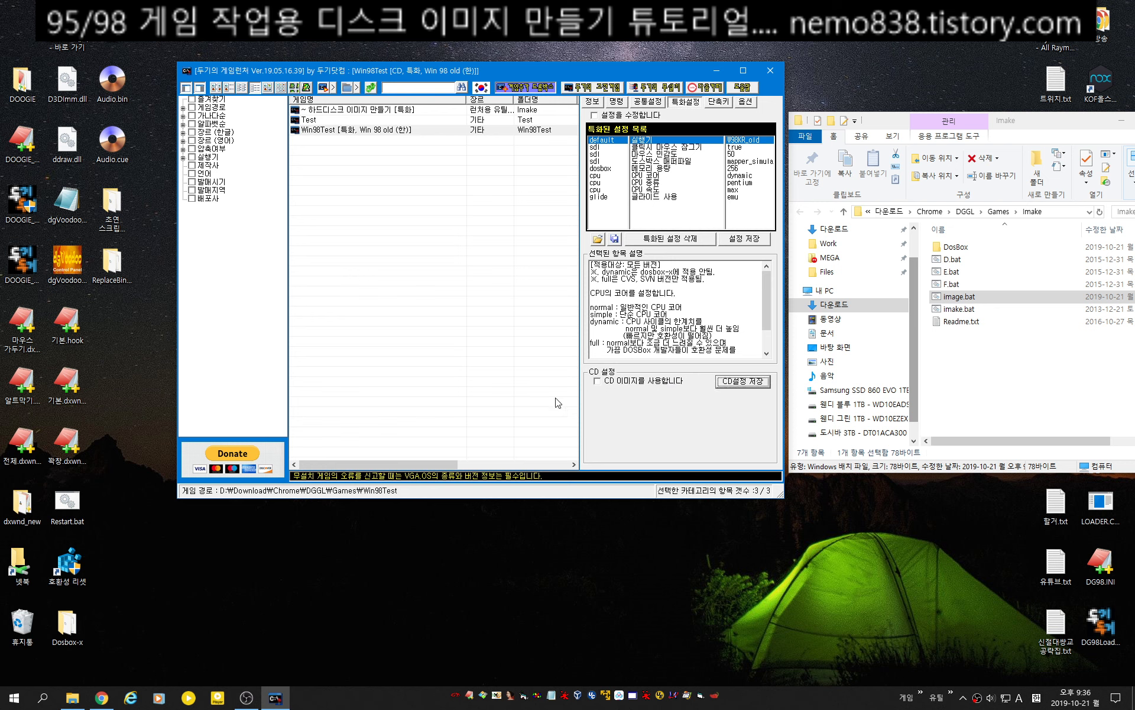
click(407, 133)
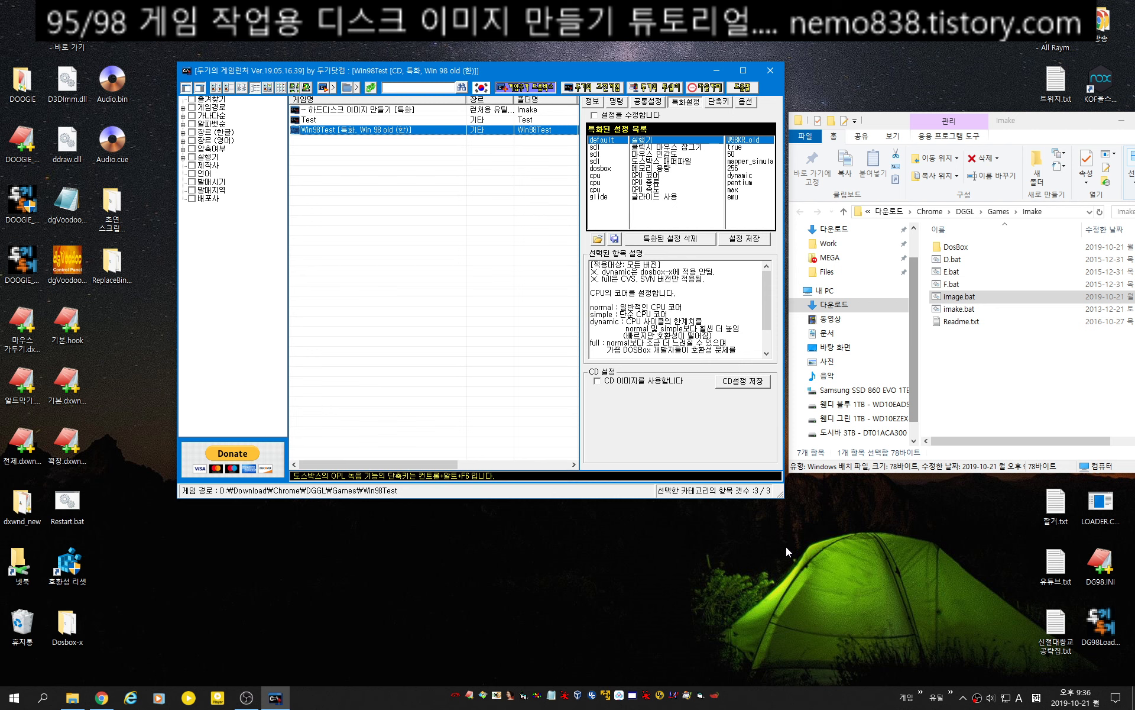
Turn CD image use back on for the Win98Test entry and save the CD settings.
click(672, 380)
click(743, 381)
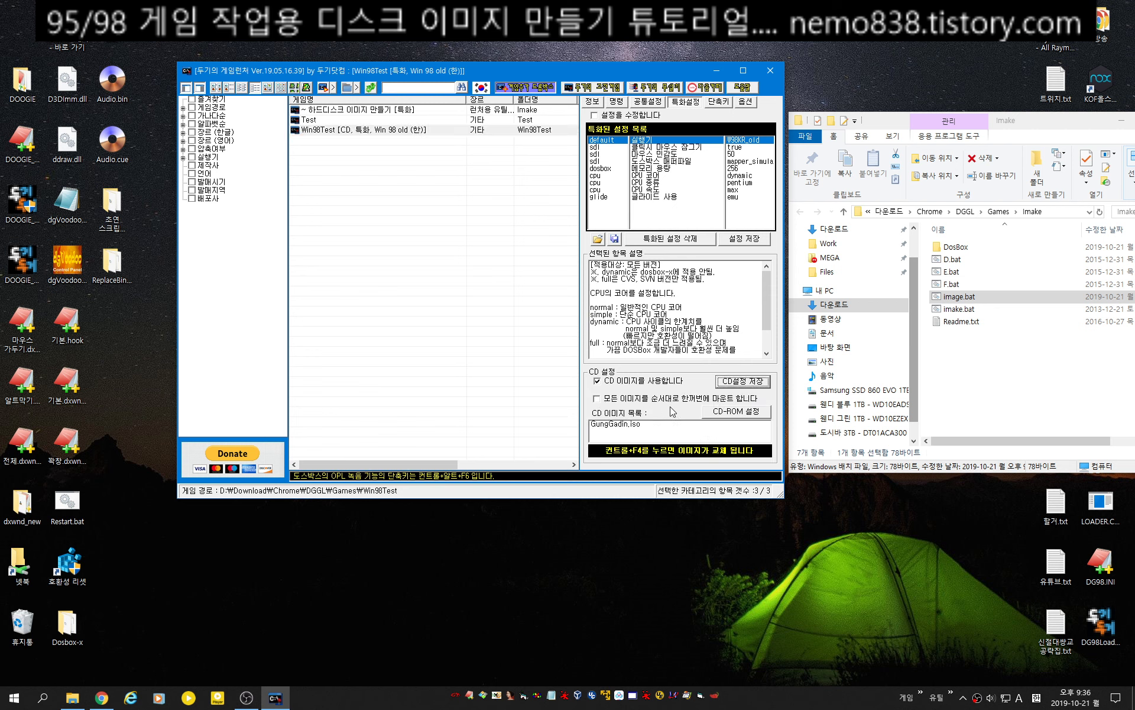
click(406, 132)
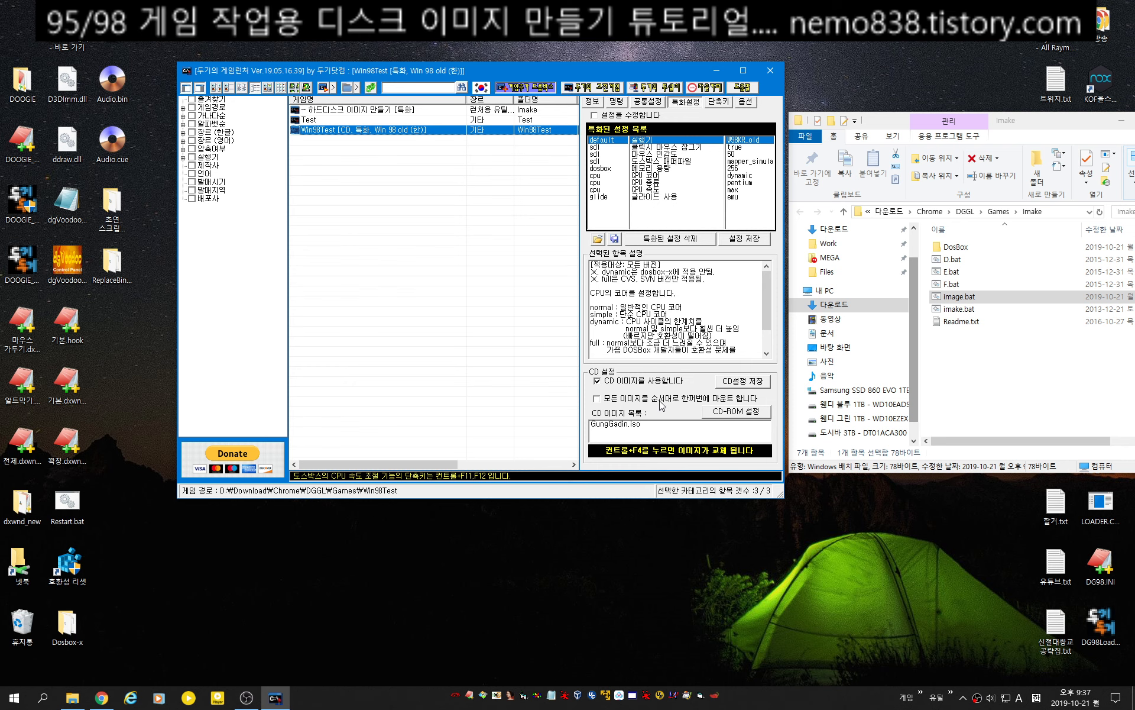
Run the Win98Test entry and open My Computer in Windows 98.
double_click(418, 130)
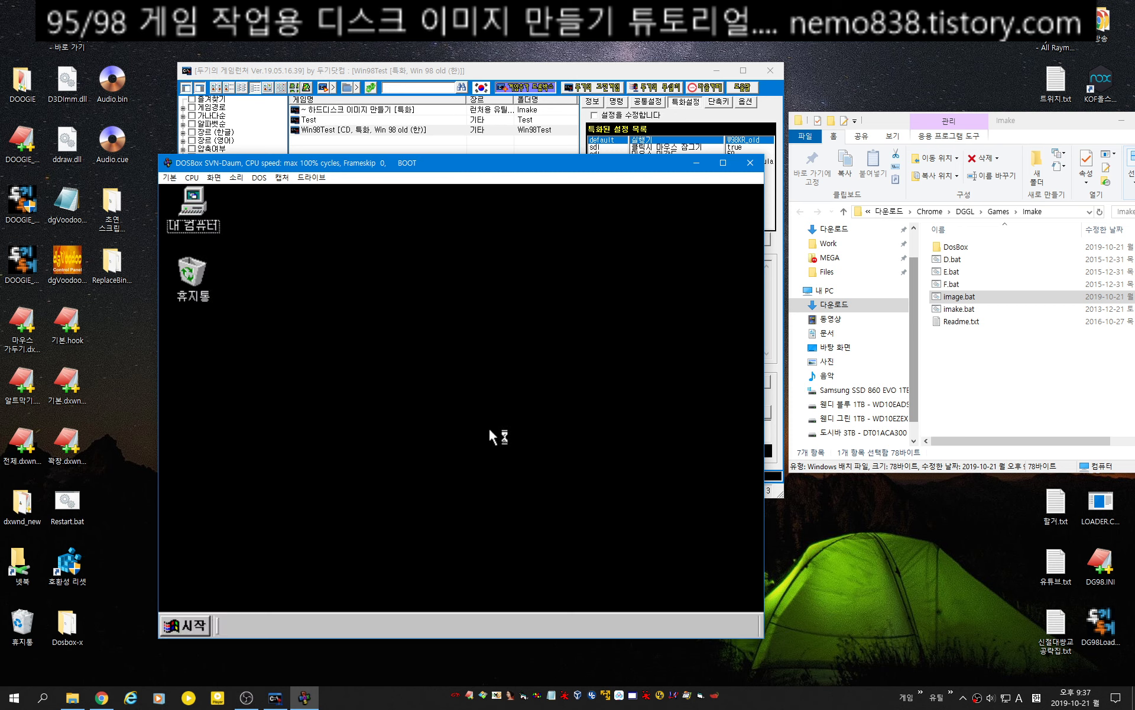
click(199, 199)
double_click(200, 204)
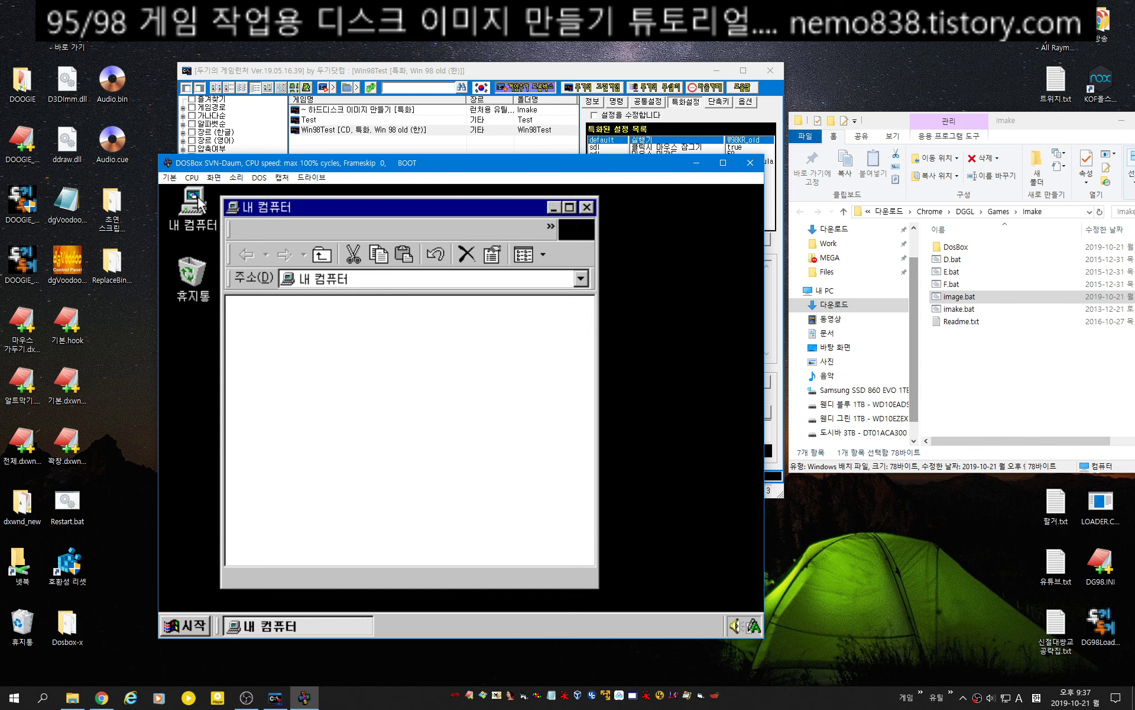
click(326, 327)
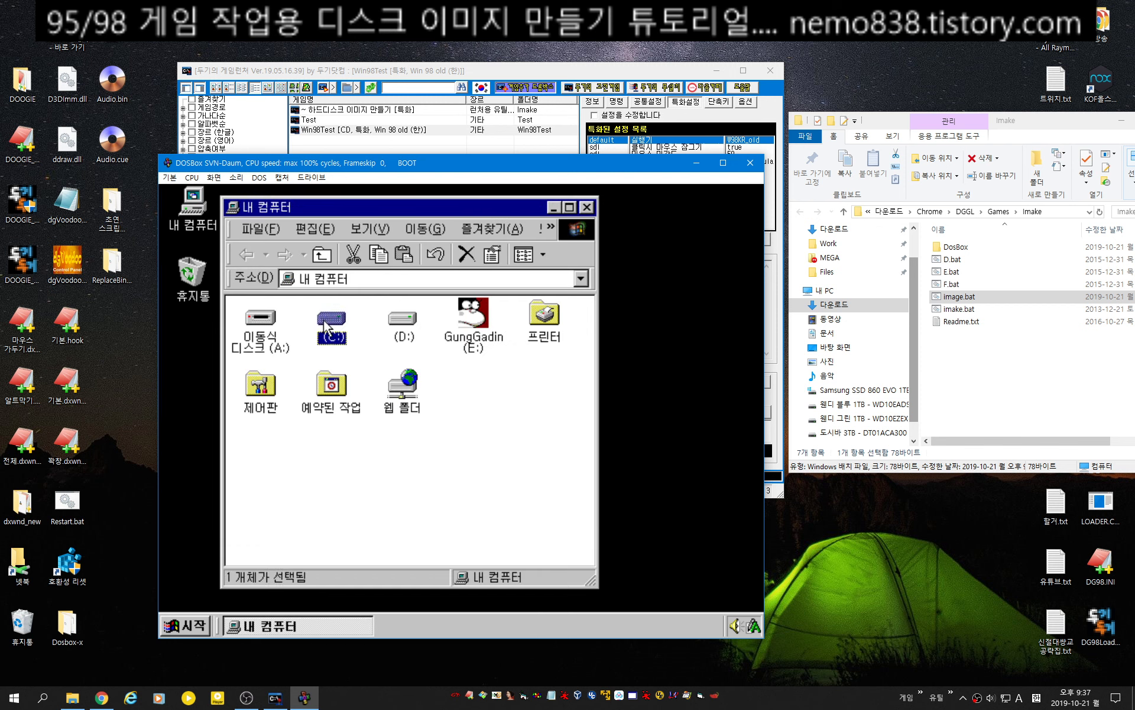
Open the GungGadin (E:) drive without autorun and examine the files on the CD.
click(489, 319)
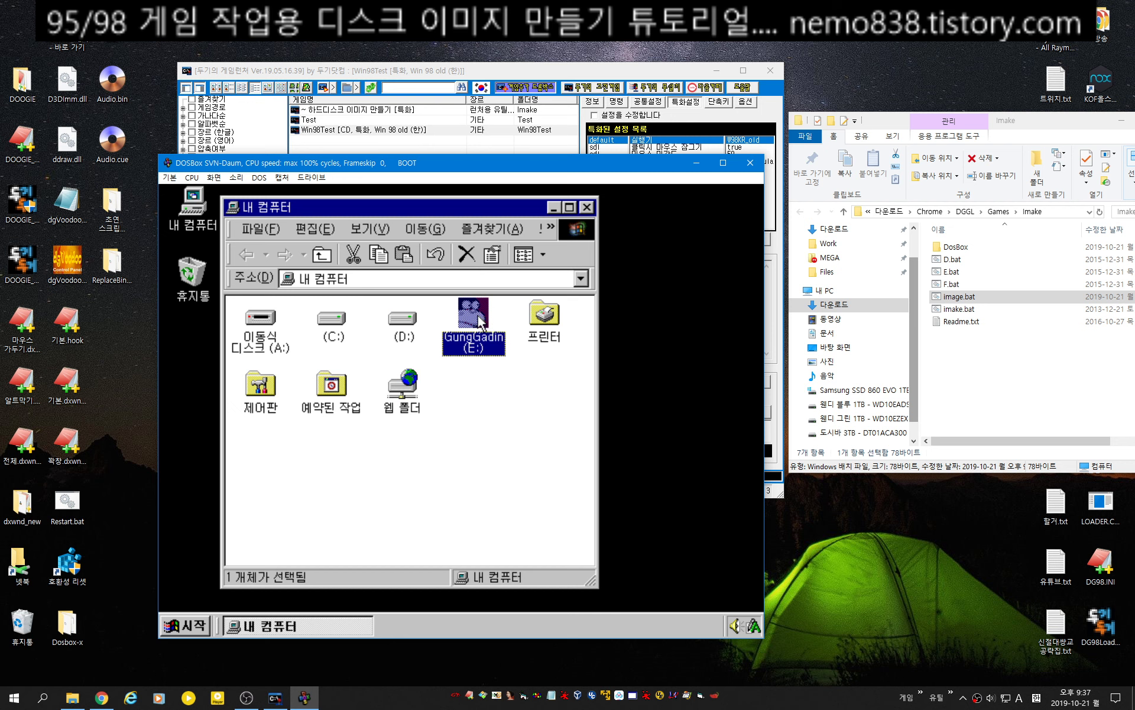
right_click(479, 315)
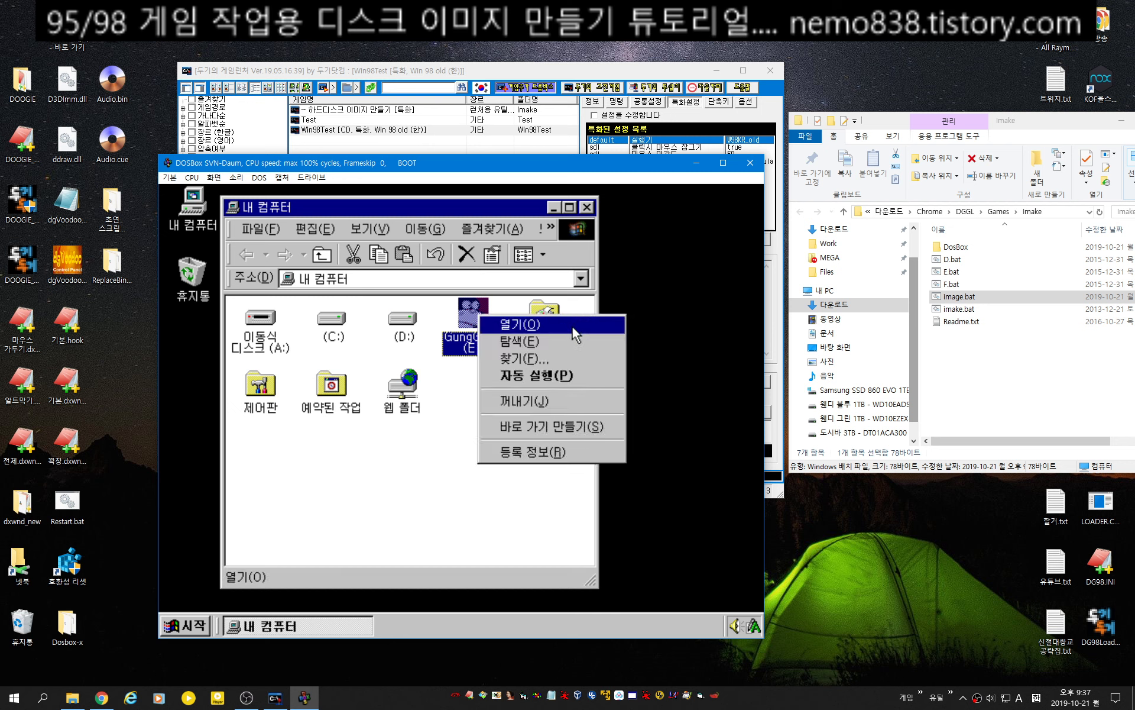
click(573, 326)
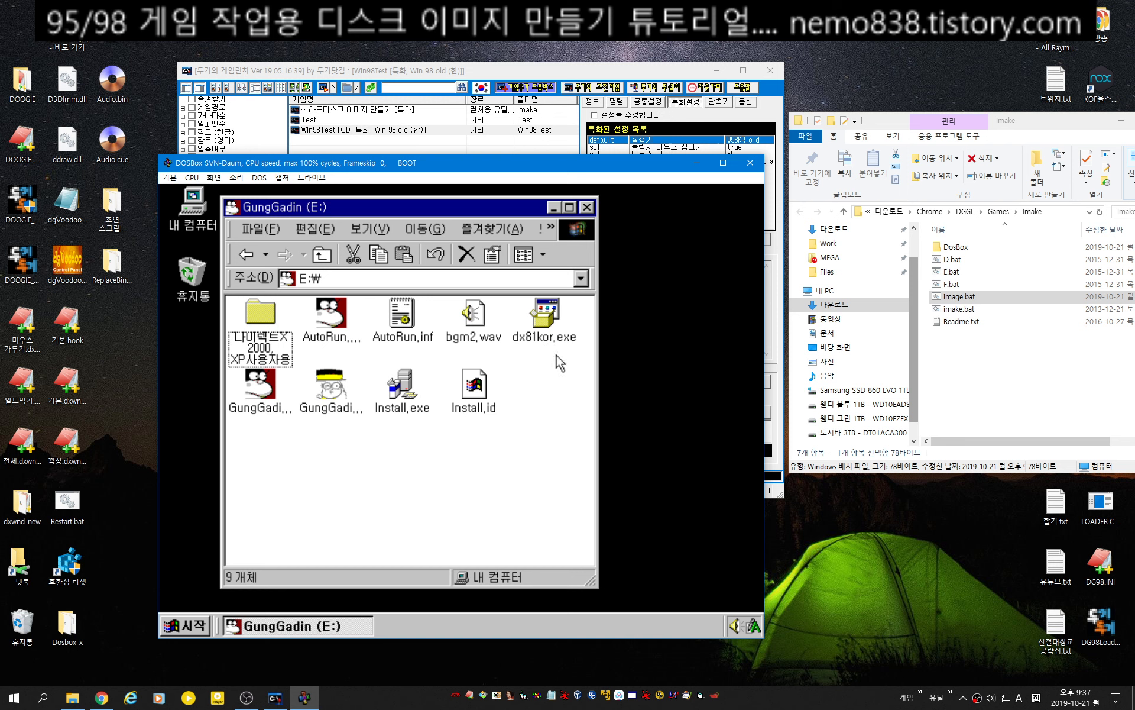
drag(556, 447, 172, 219)
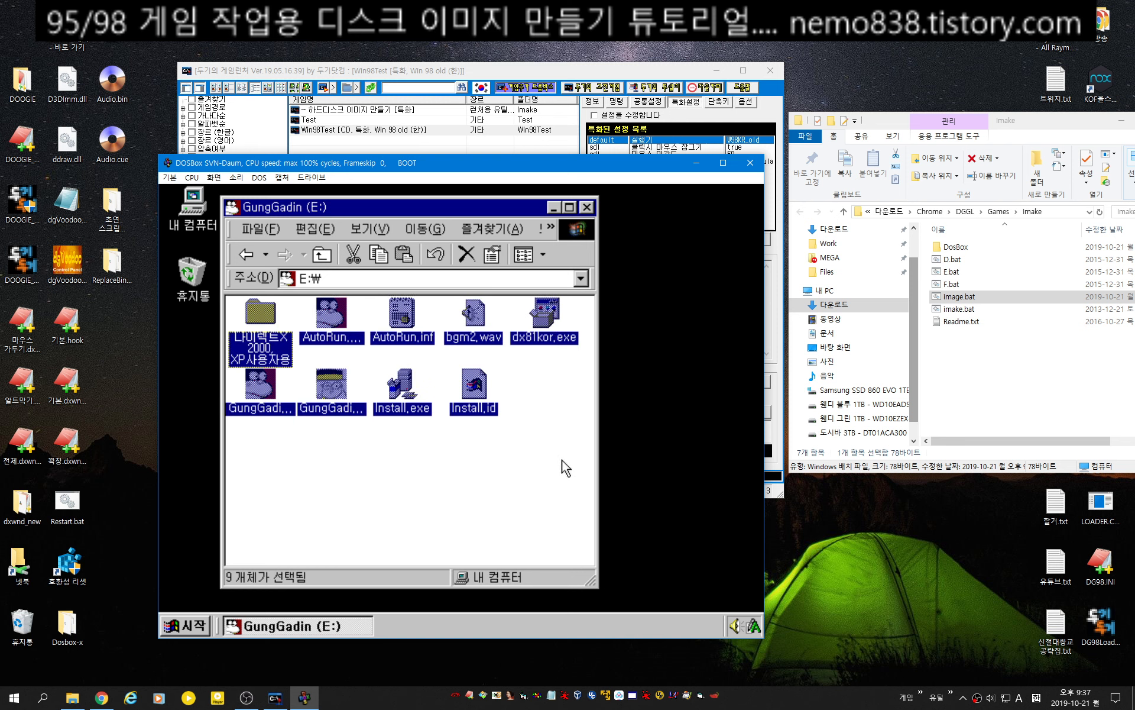
click(556, 411)
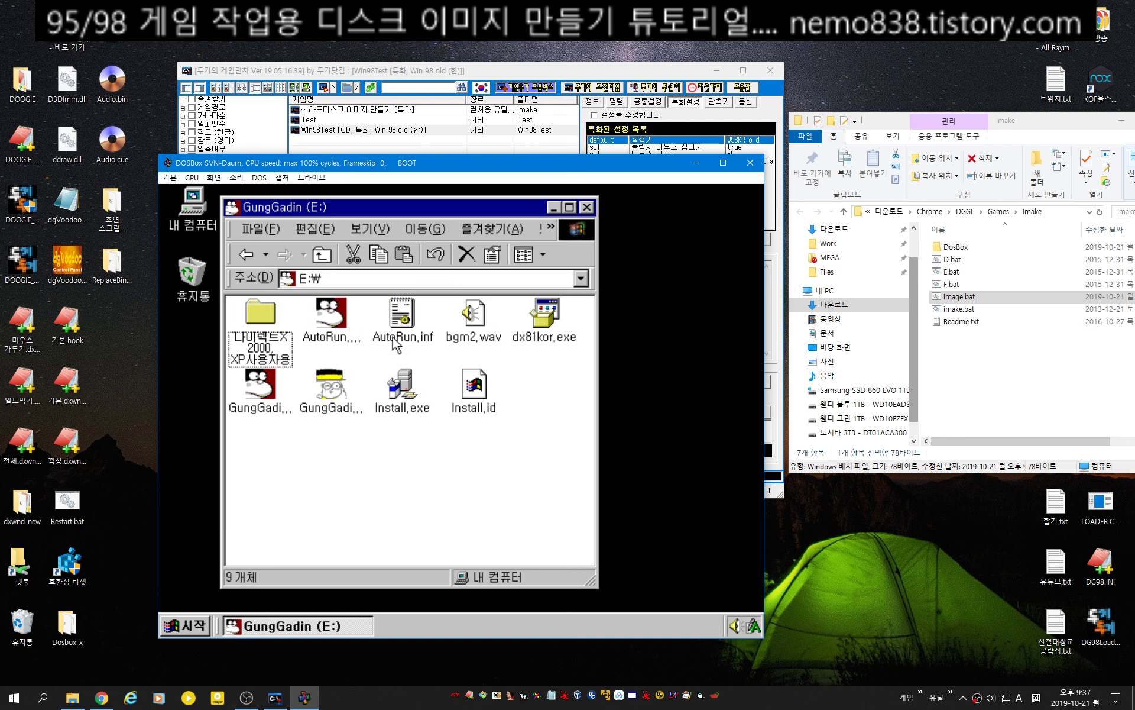
Return to My Computer, try to autorun the GungGadin (E:) disc and dismiss the message.
click(324, 258)
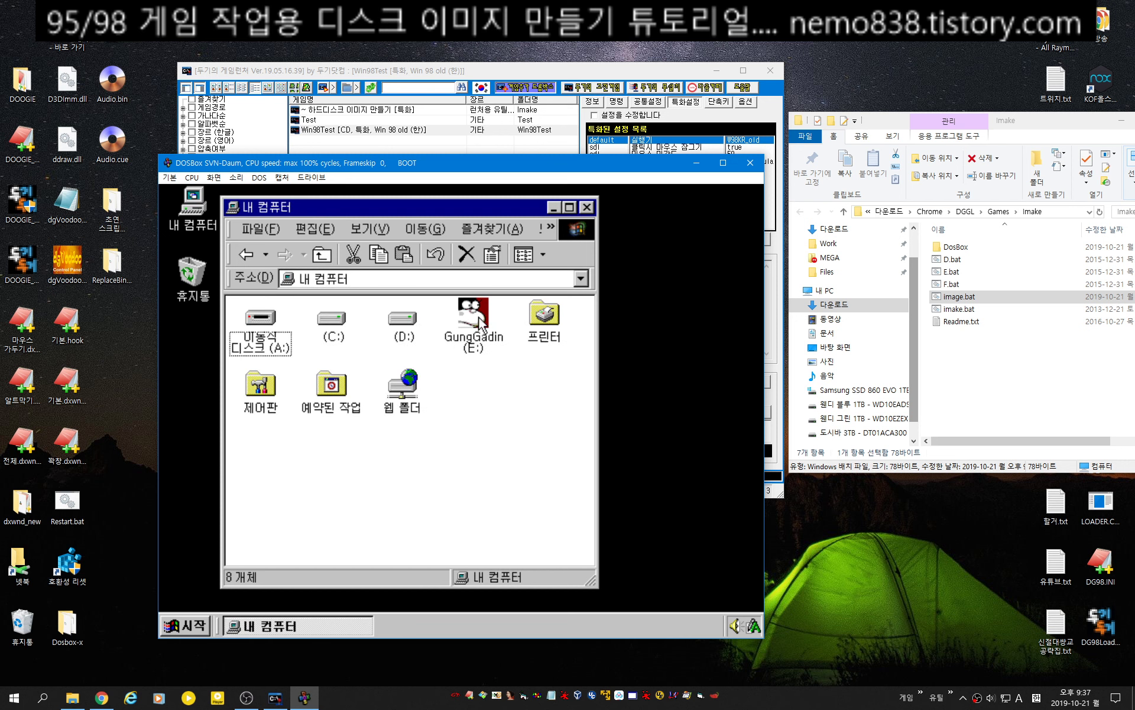
double_click(478, 316)
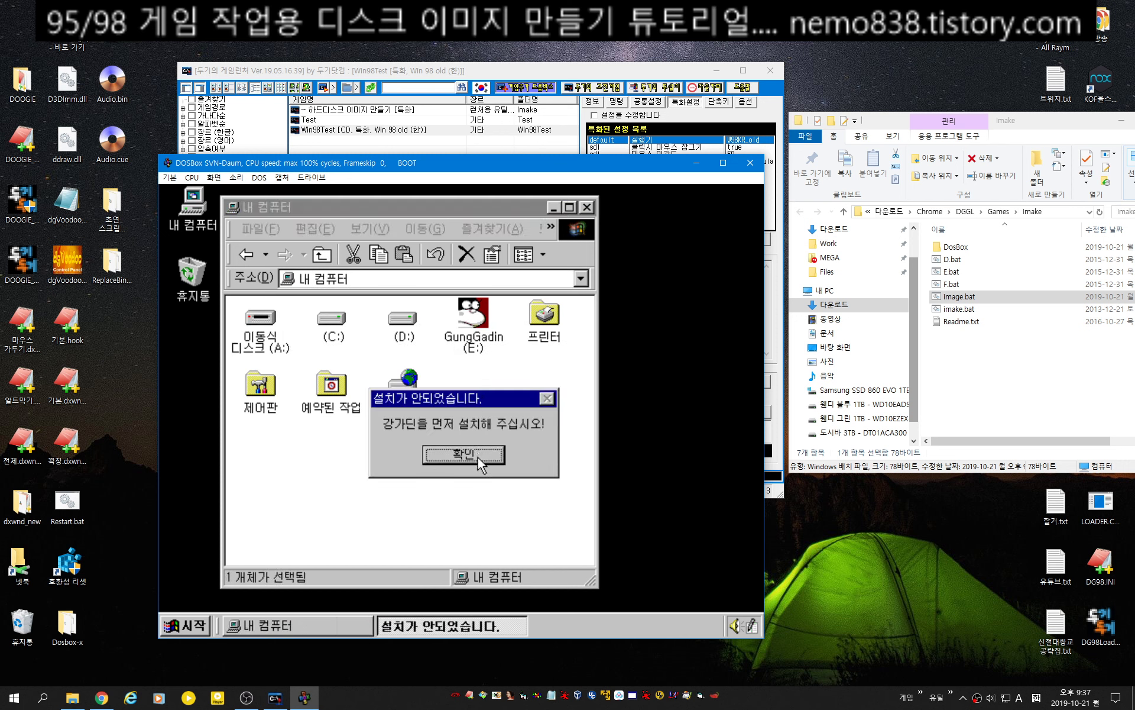
click(478, 456)
Run Install.exe from the GungGadin (E:) disc, choose program installation (프로그램설치하기) and advance to the installation folder page.
right_click(476, 318)
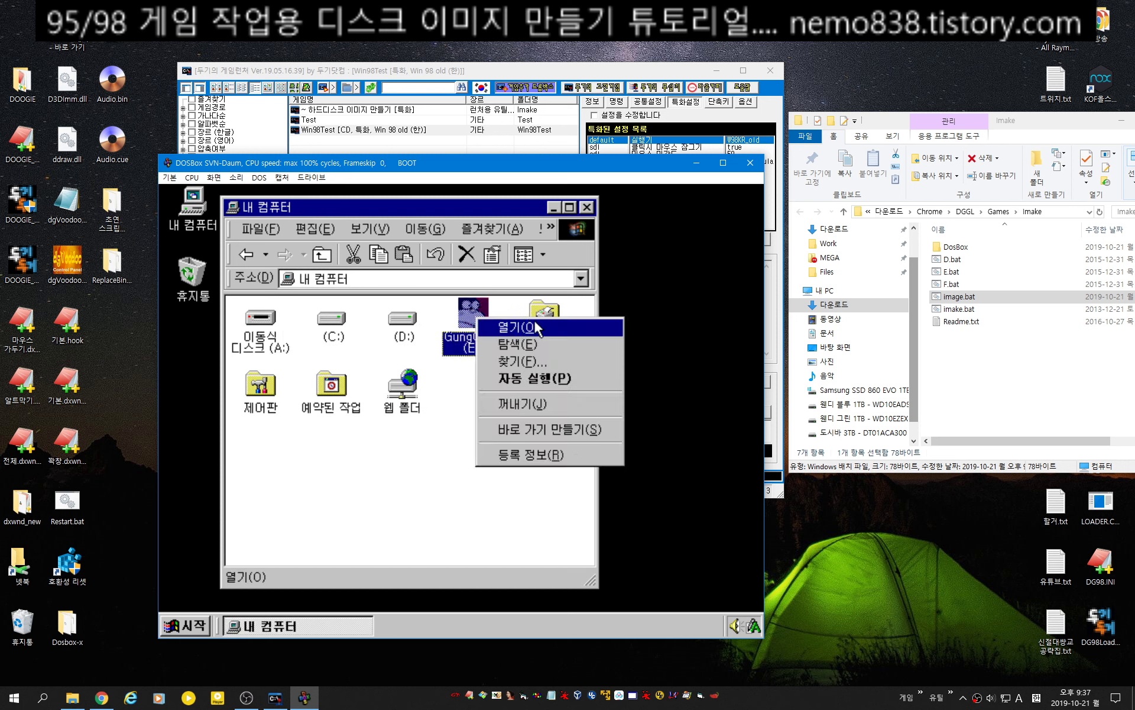
click(535, 327)
click(408, 387)
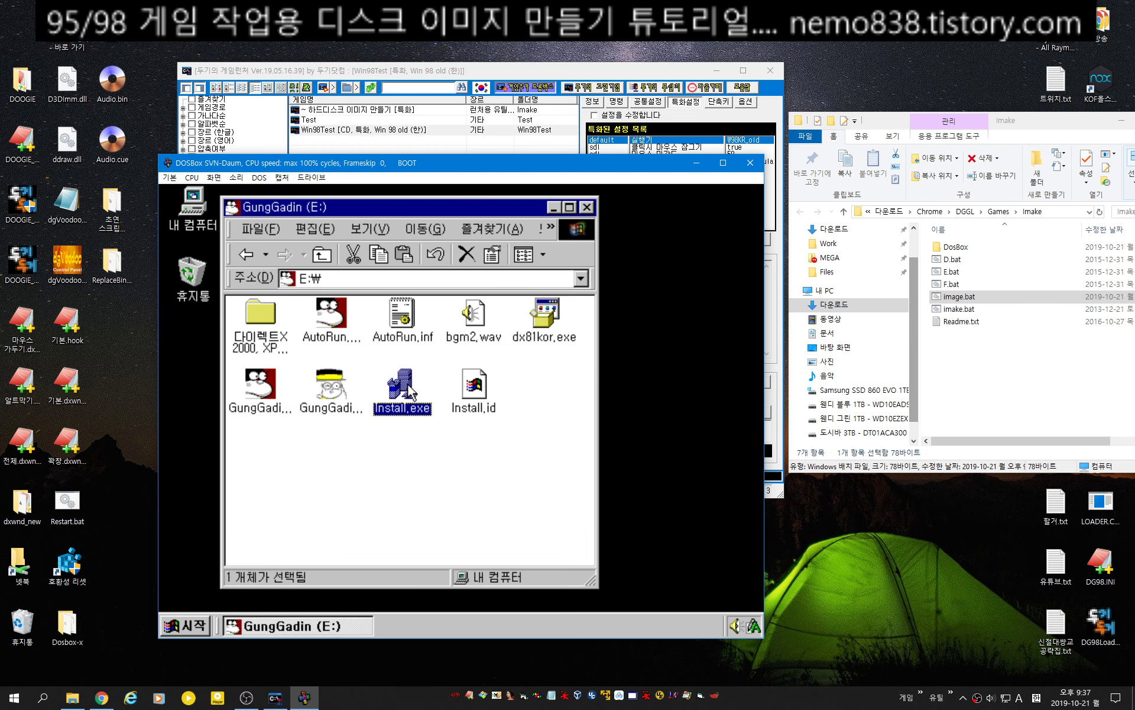
double_click(408, 390)
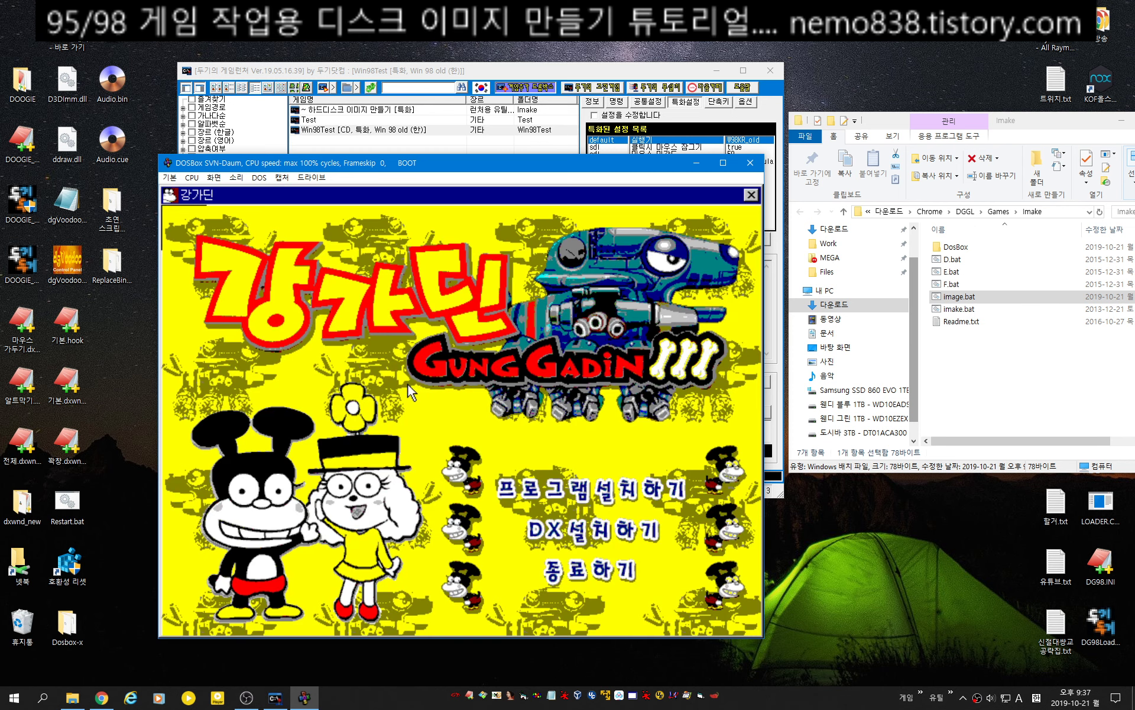
click(671, 479)
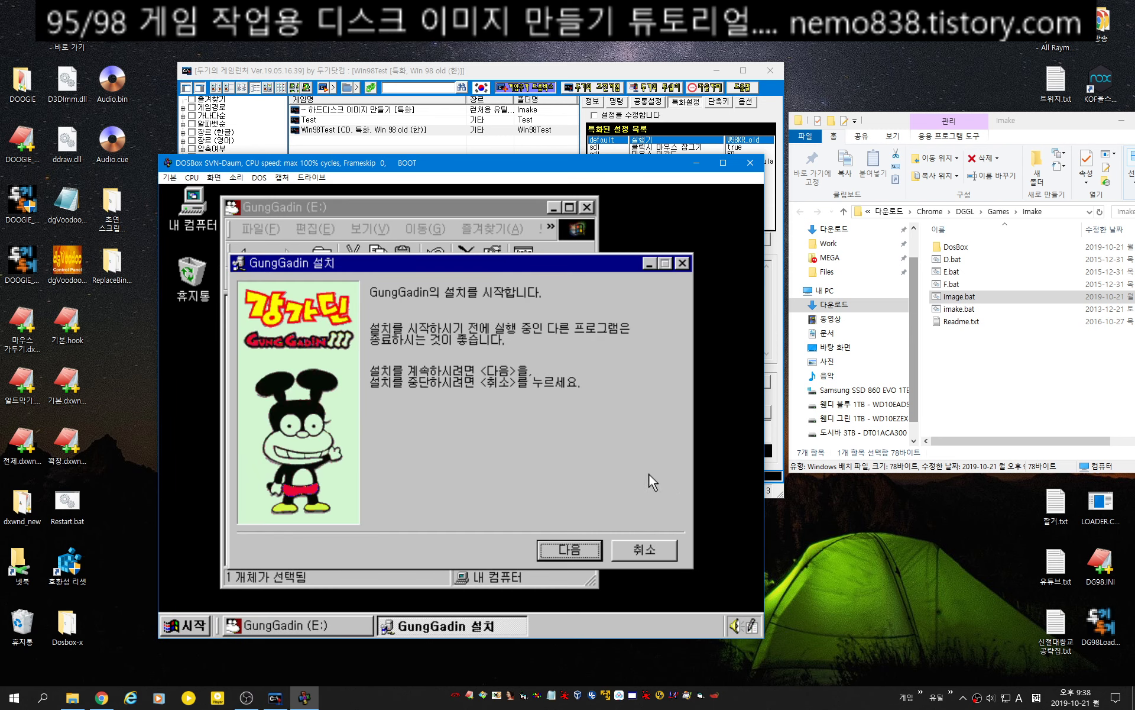
click(587, 550)
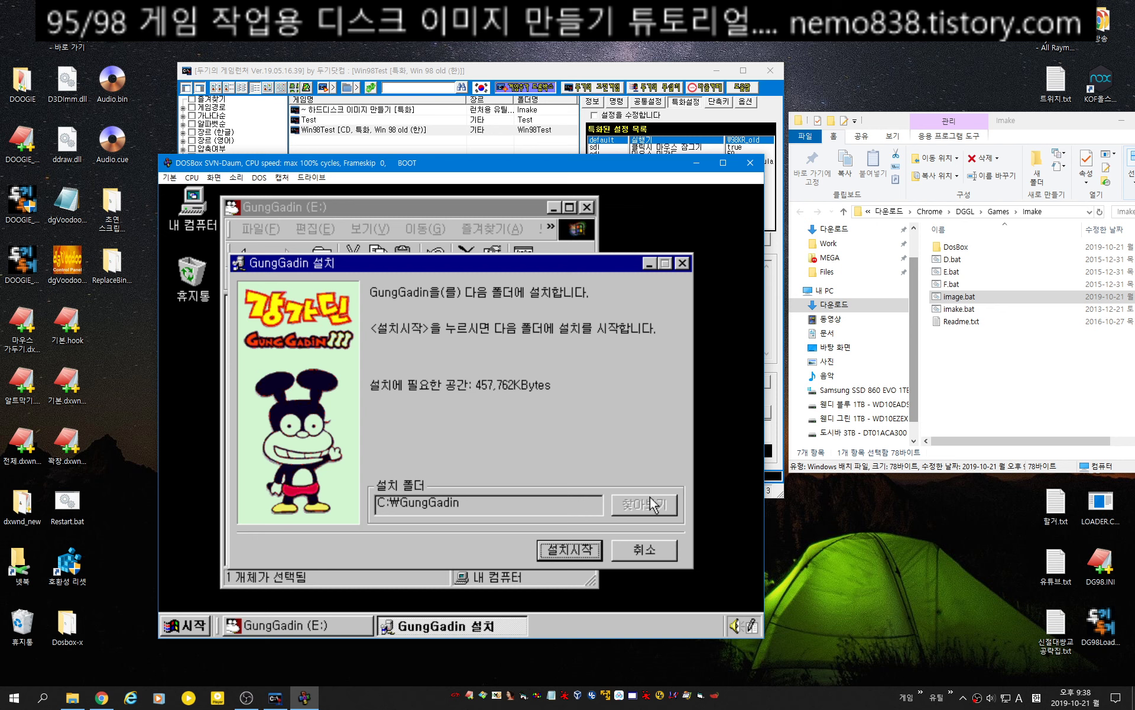
Try to edit the installation folder path C:\GungGadin in the GungGadin setup.
drag(454, 503, 329, 512)
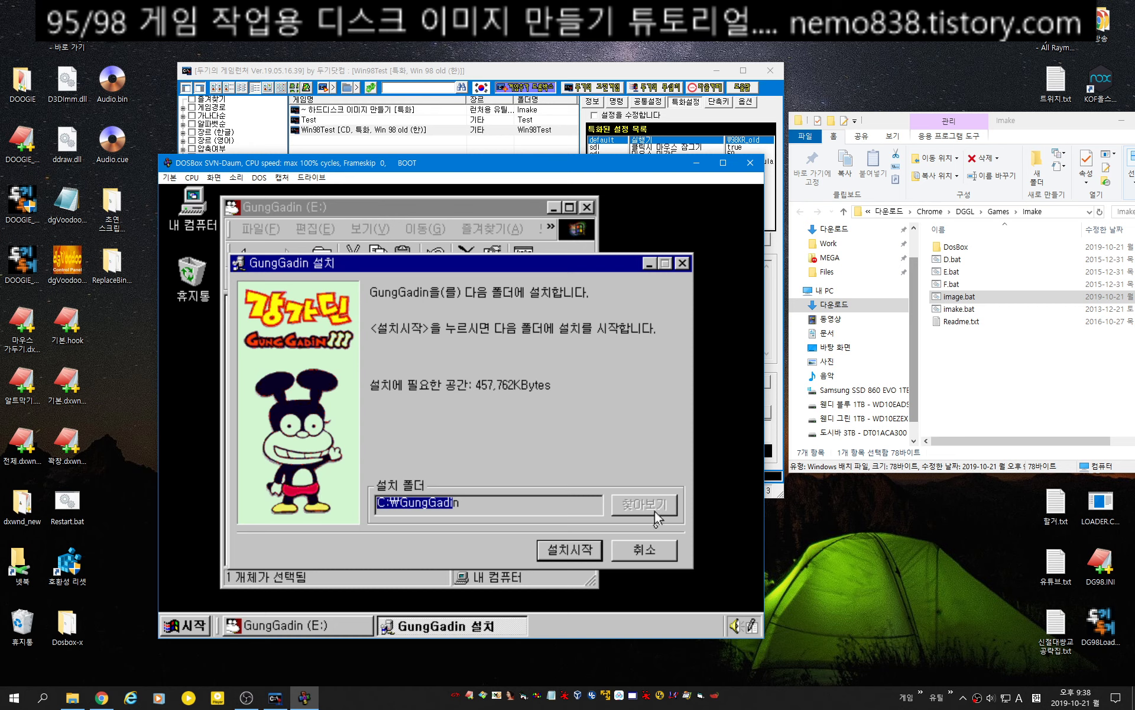
drag(528, 504, 285, 511)
click(550, 508)
drag(456, 505, 349, 519)
click(474, 507)
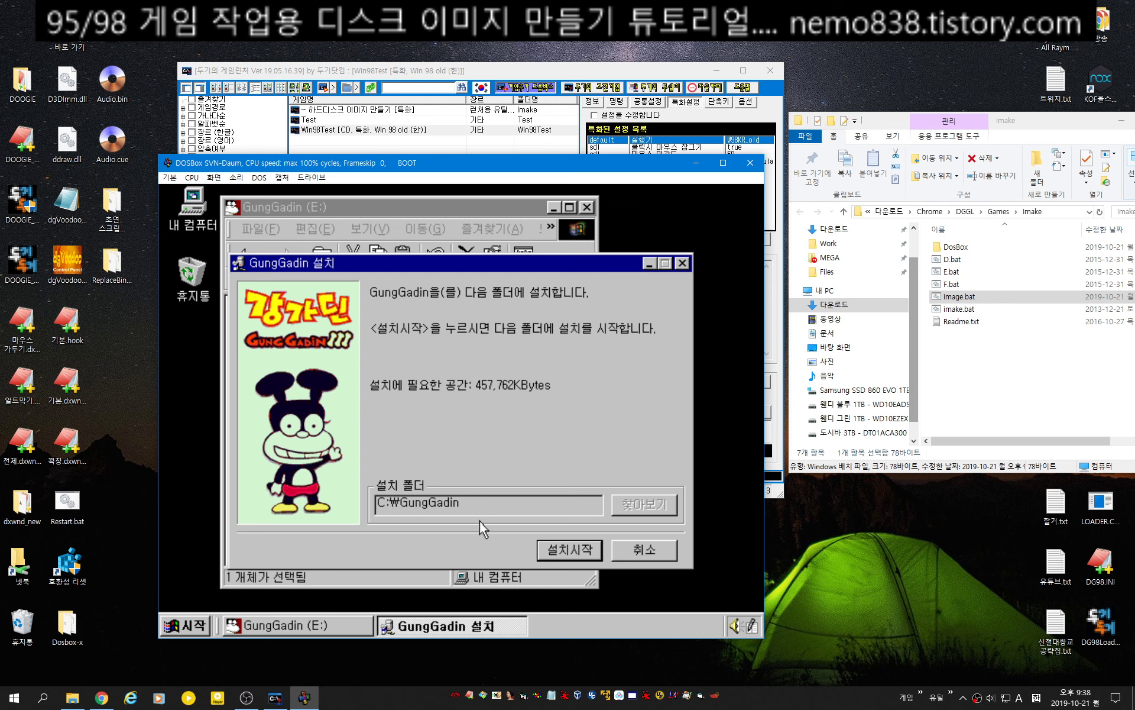
Try to select the C:\GungGadin path in the installation folder field for replacement.
drag(479, 506, 169, 512)
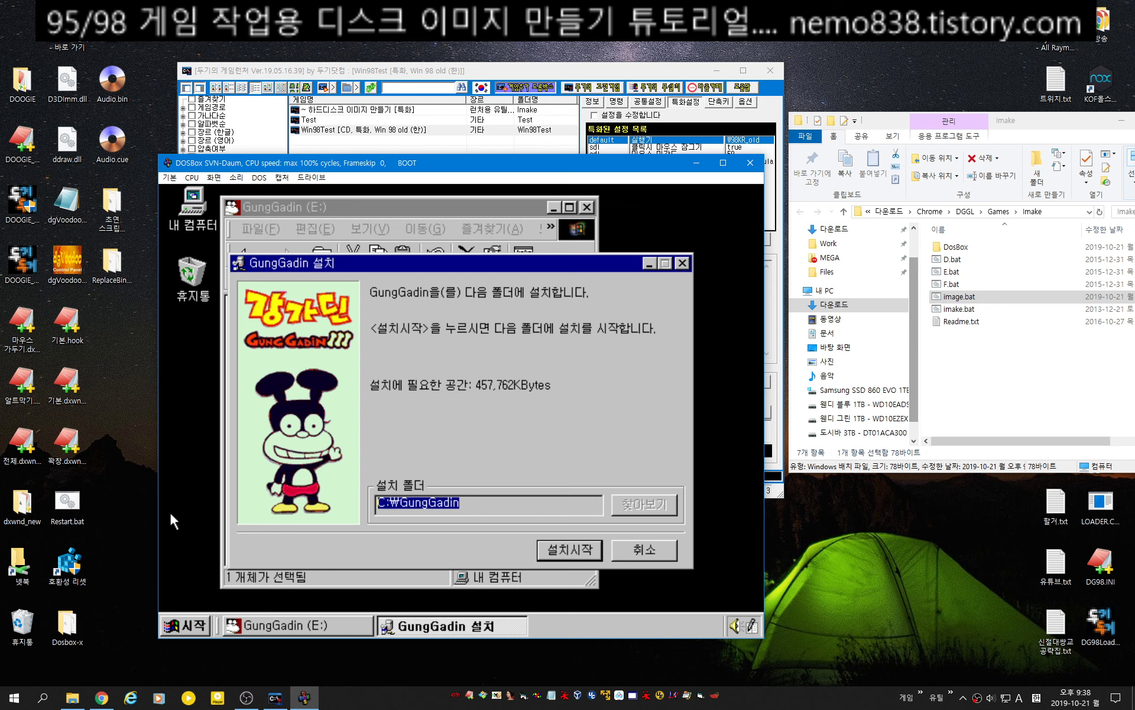
click(456, 512)
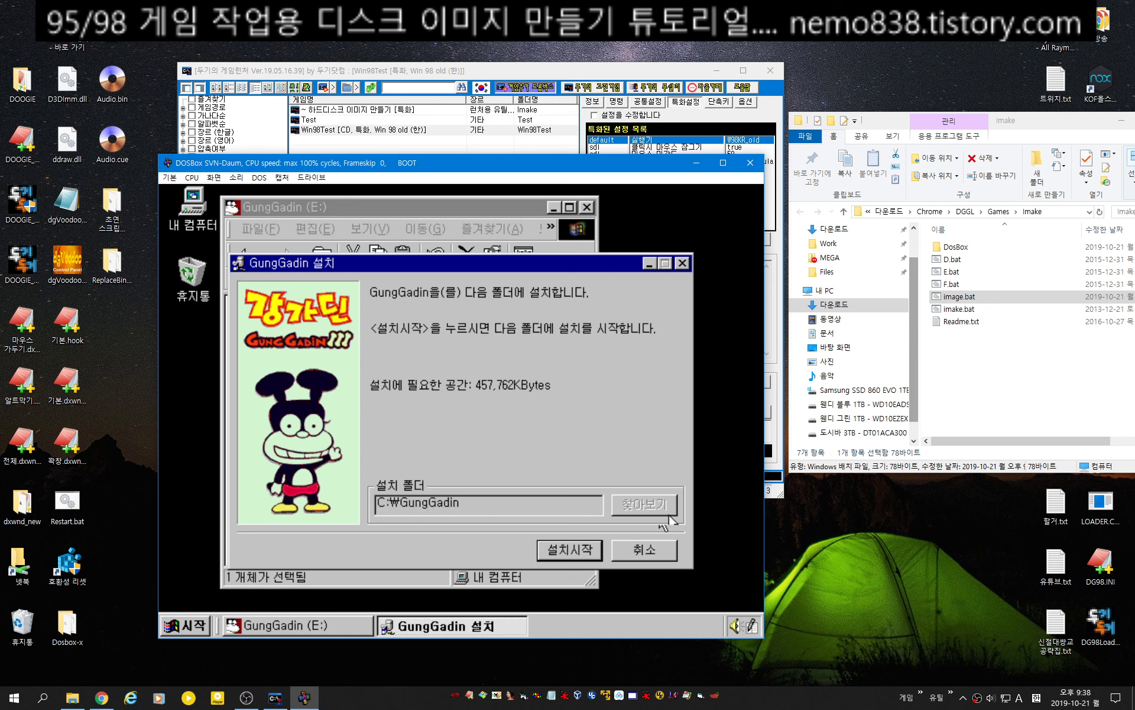
double_click(489, 512)
click(496, 509)
Launch Cheat Engine, allow it to make changes to the device, and move its window clear of the GungGadin setup.
key(super)
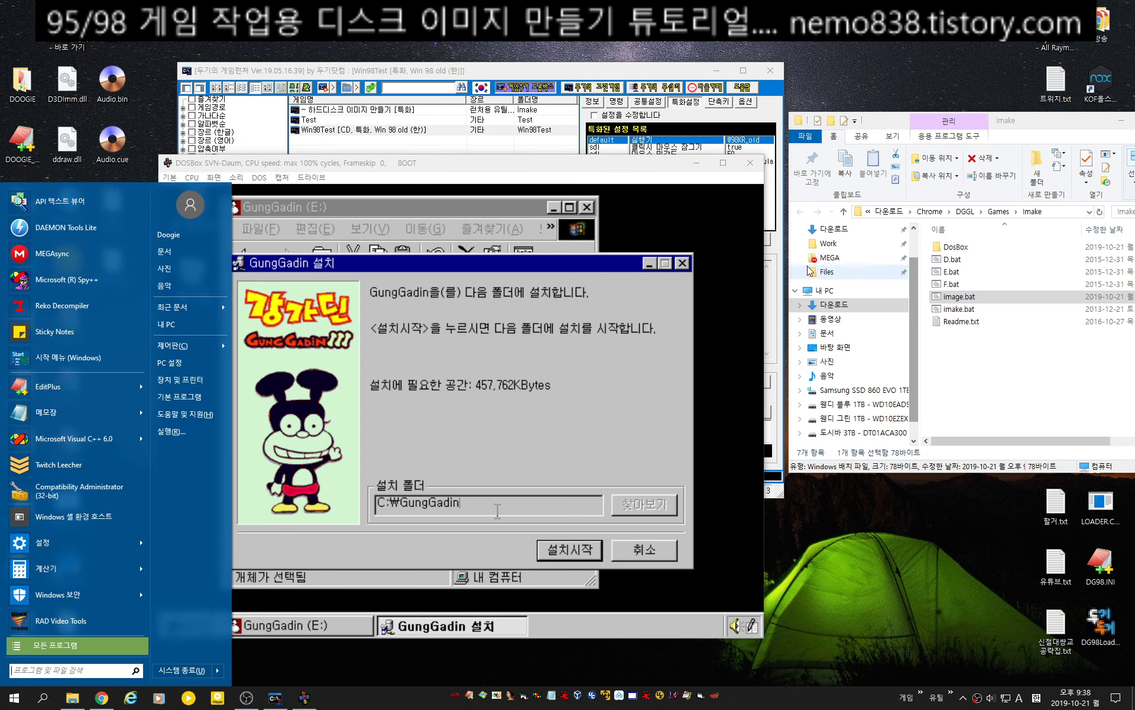
key(super)
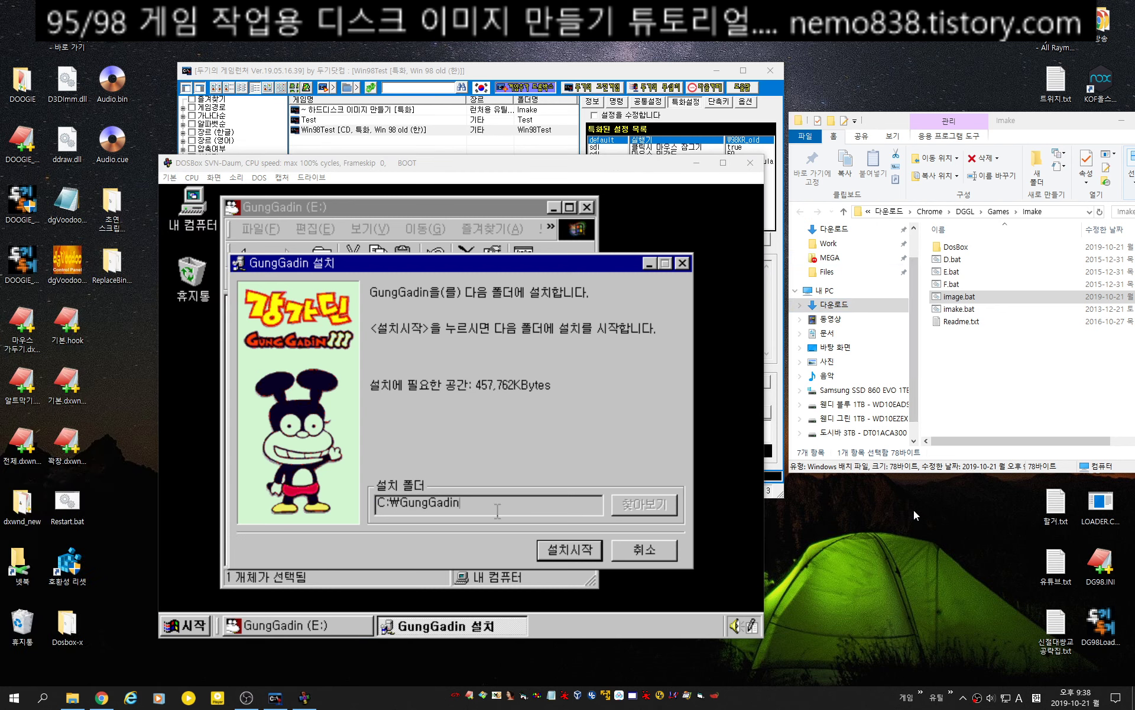
click(951, 691)
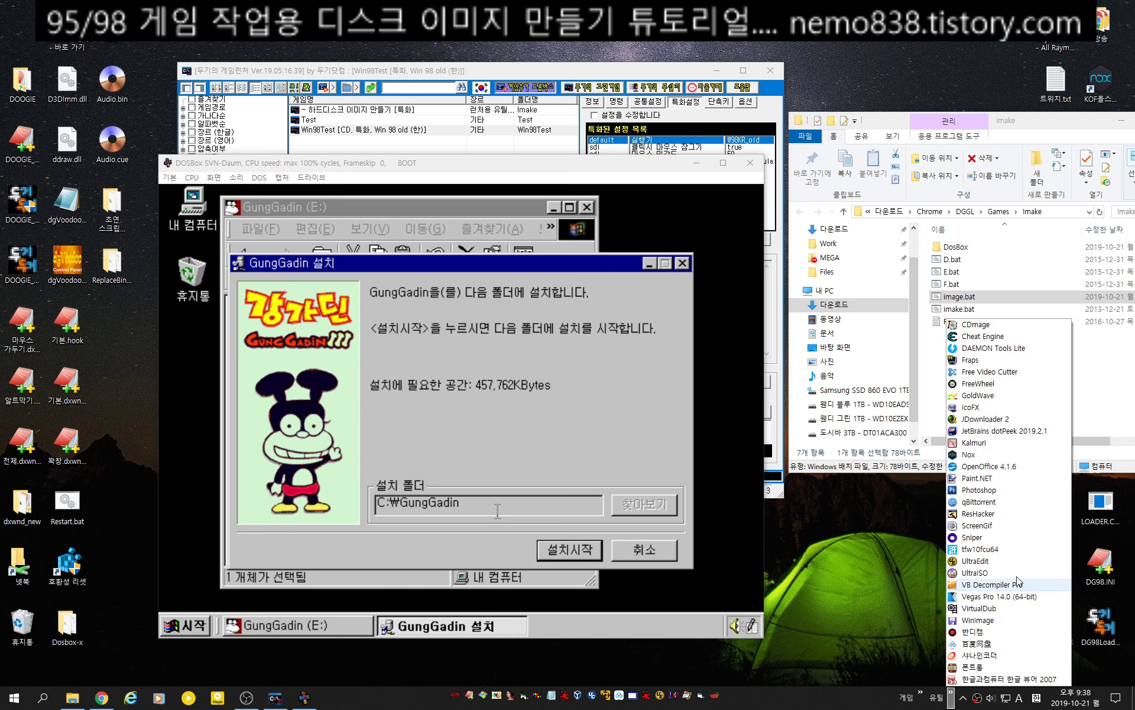
click(998, 336)
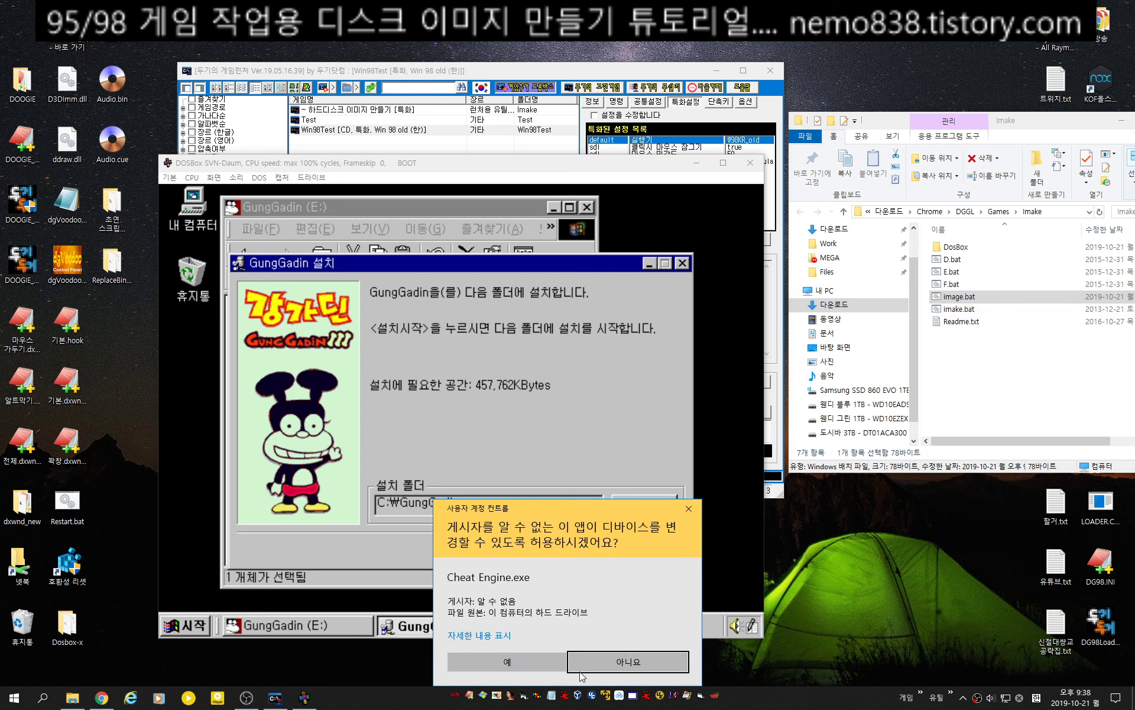
click(544, 659)
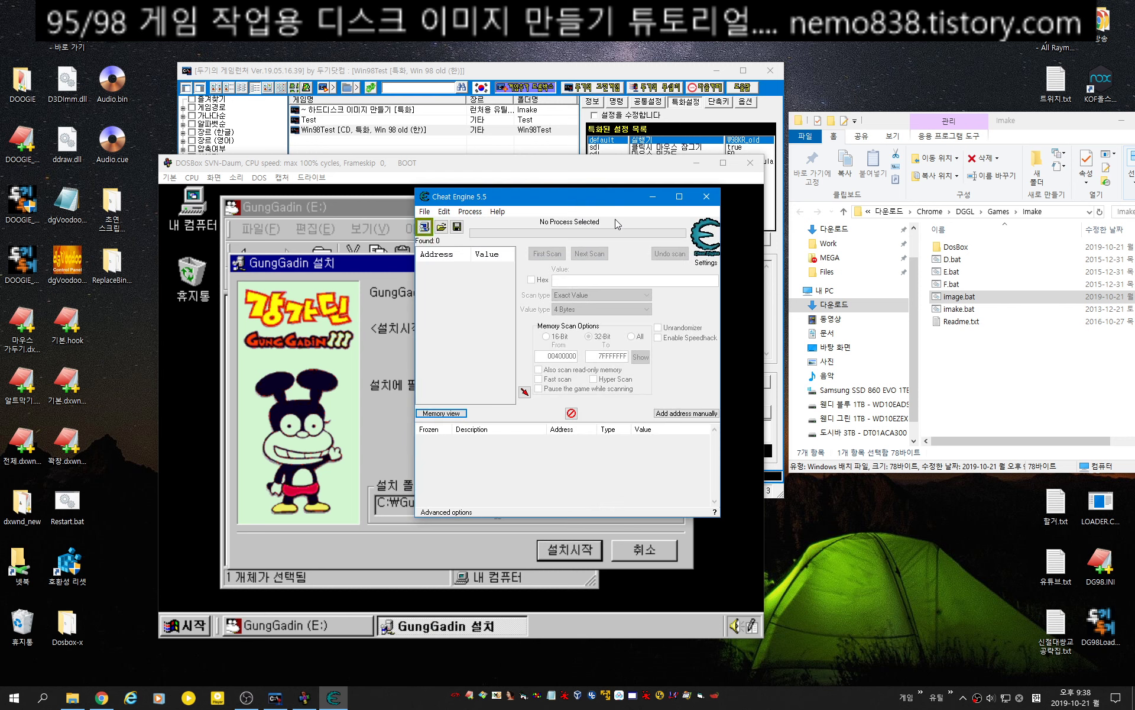
drag(609, 195, 972, 62)
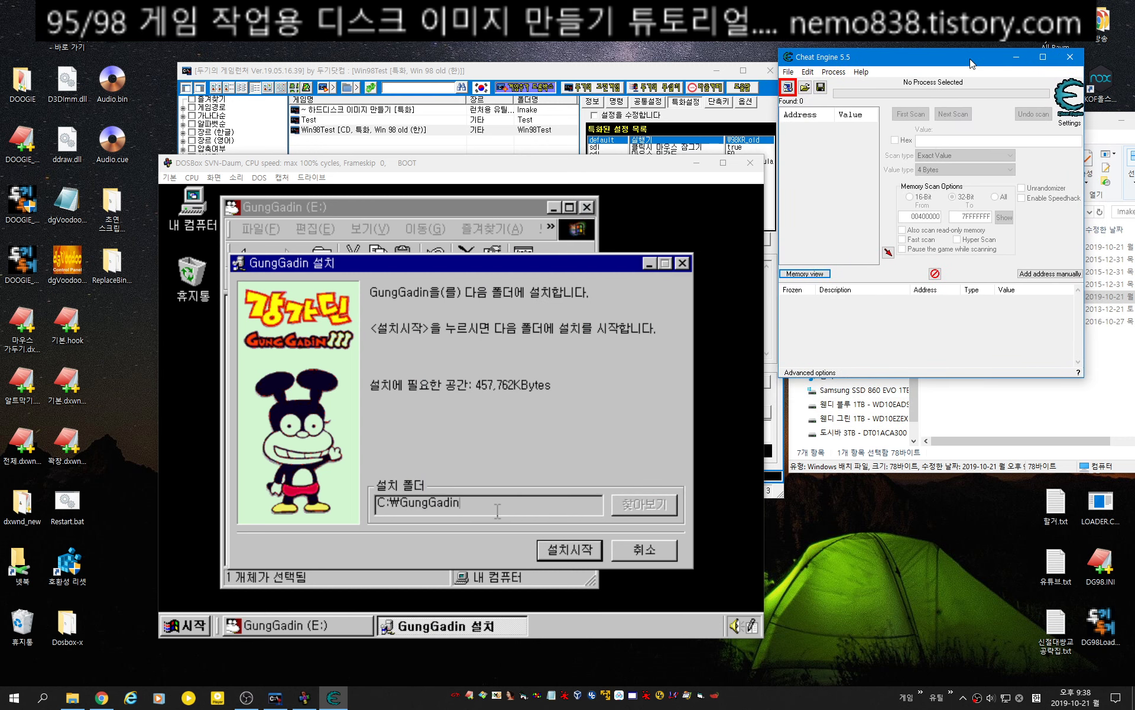
Attach Cheat Engine to the dosbox.exe process.
click(788, 87)
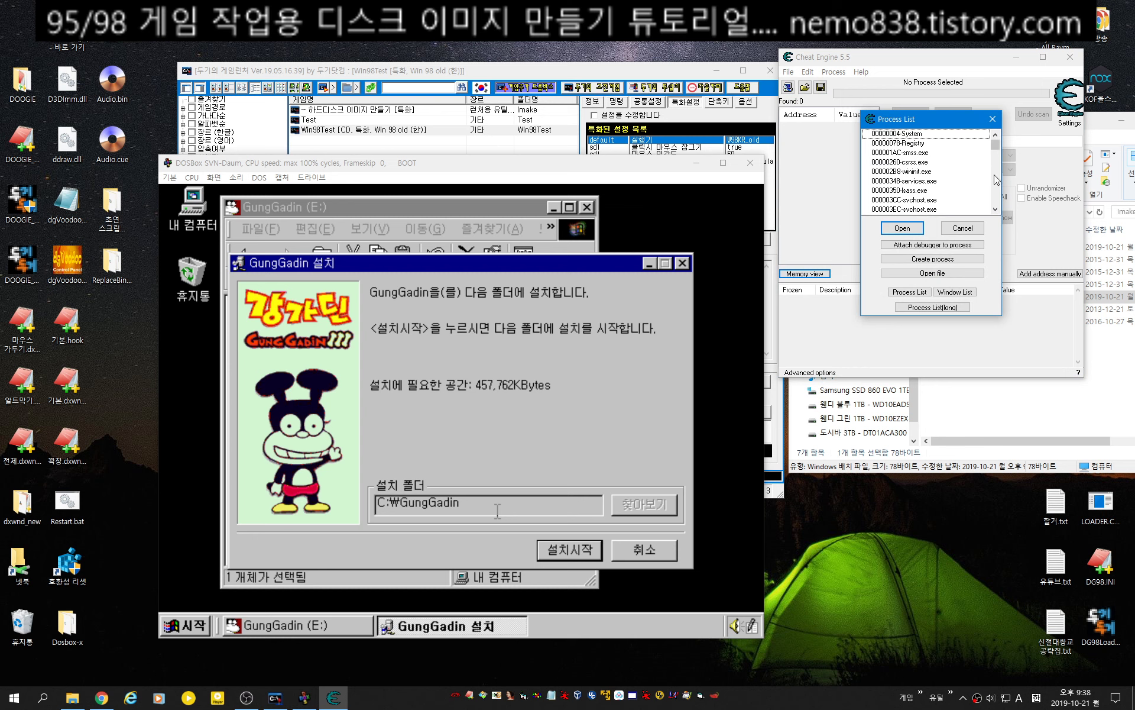
click(923, 181)
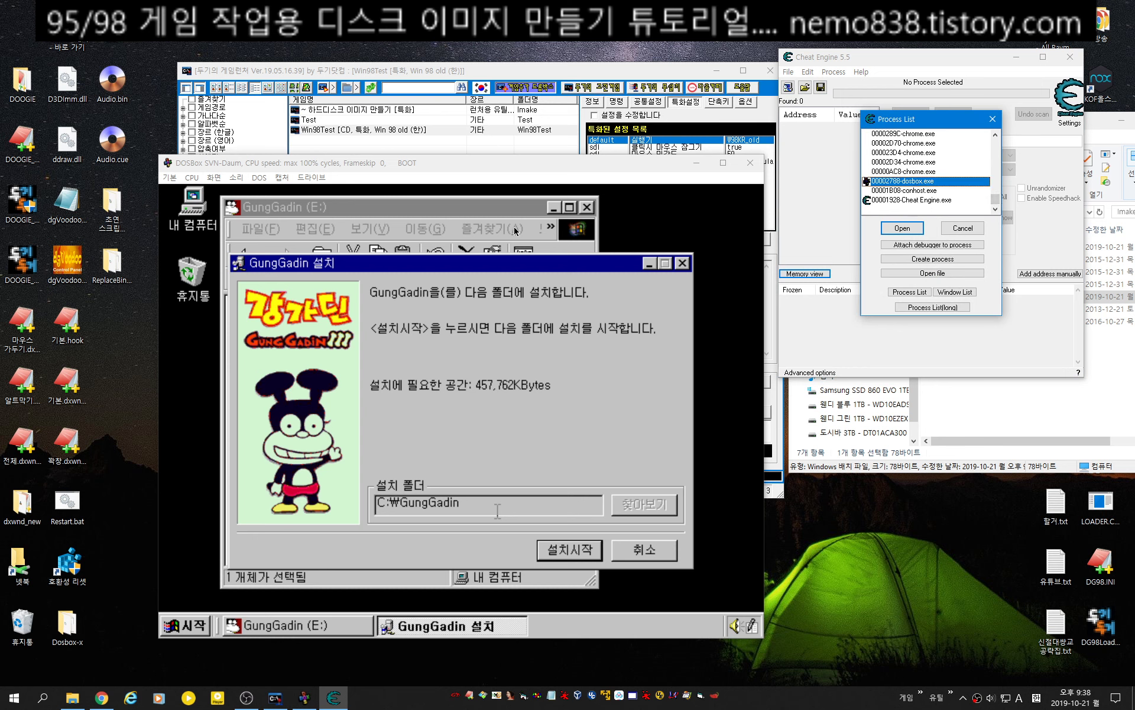
click(912, 231)
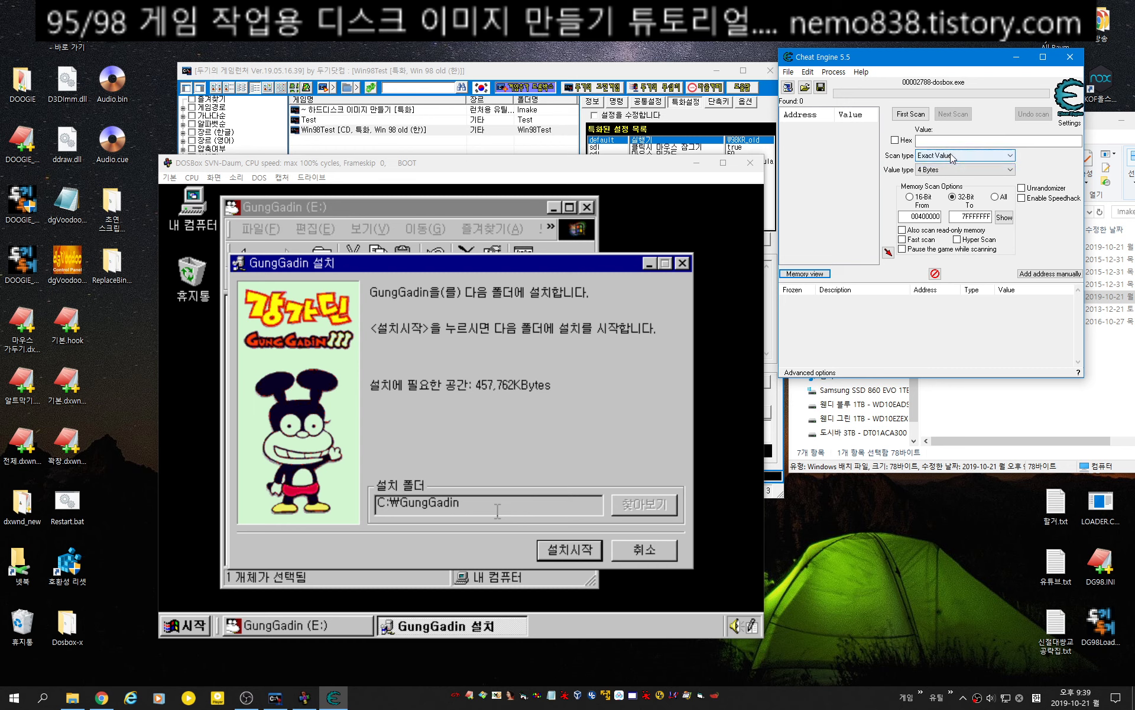
Set the value type to Text and scan the process memory for C:\GungGadin.
click(952, 169)
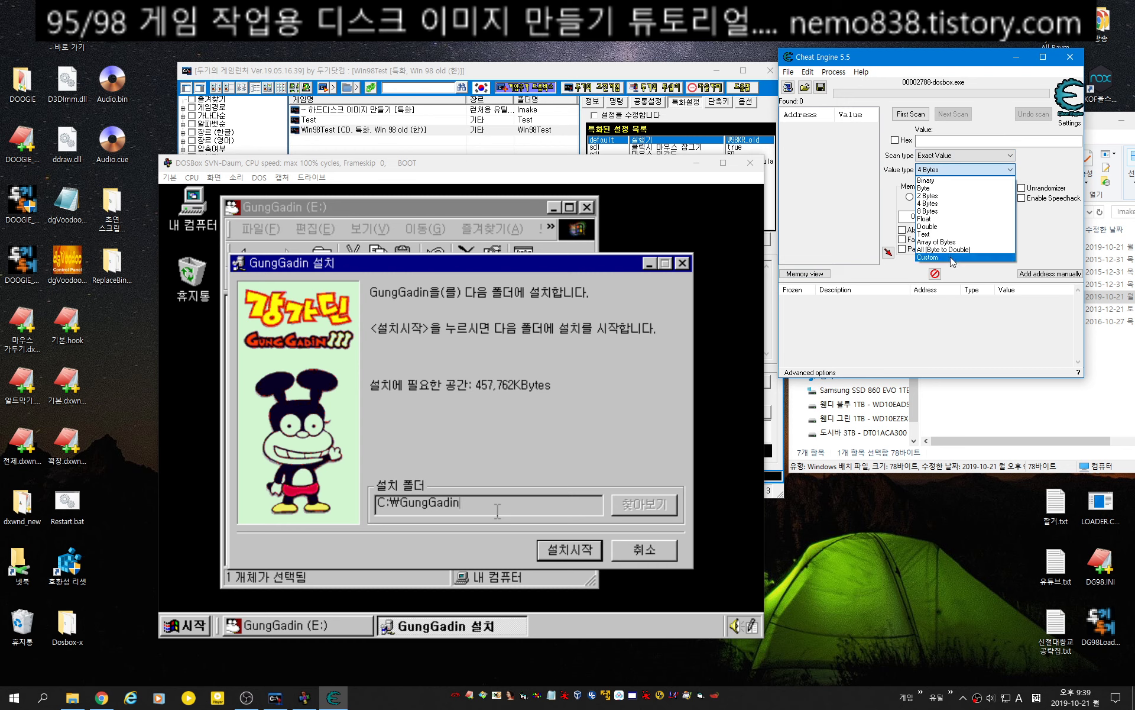
click(950, 234)
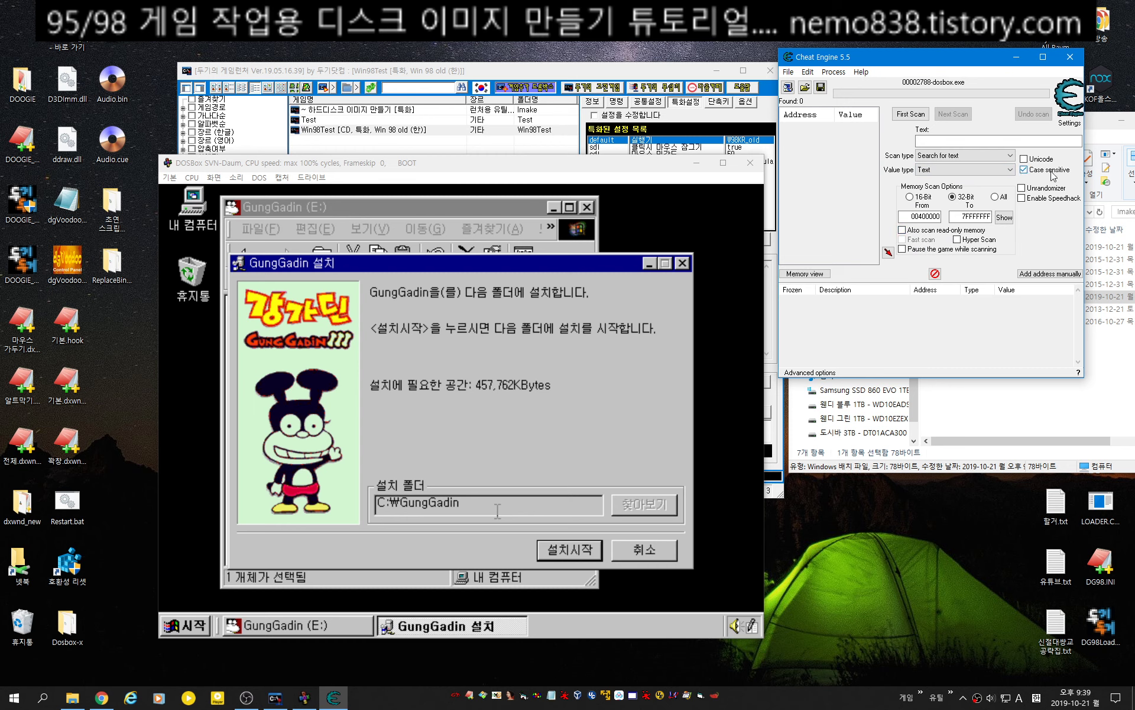
click(943, 141)
right_click(942, 140)
key(Escape)
text(C:\GungGadin)
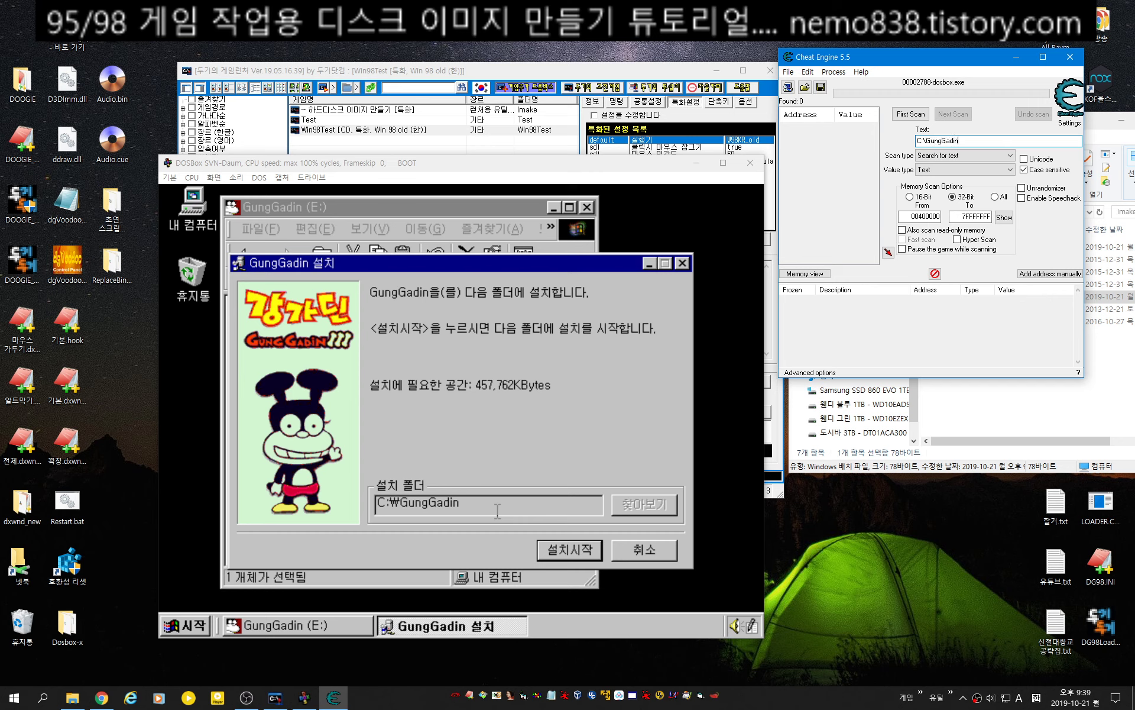
key(Return)
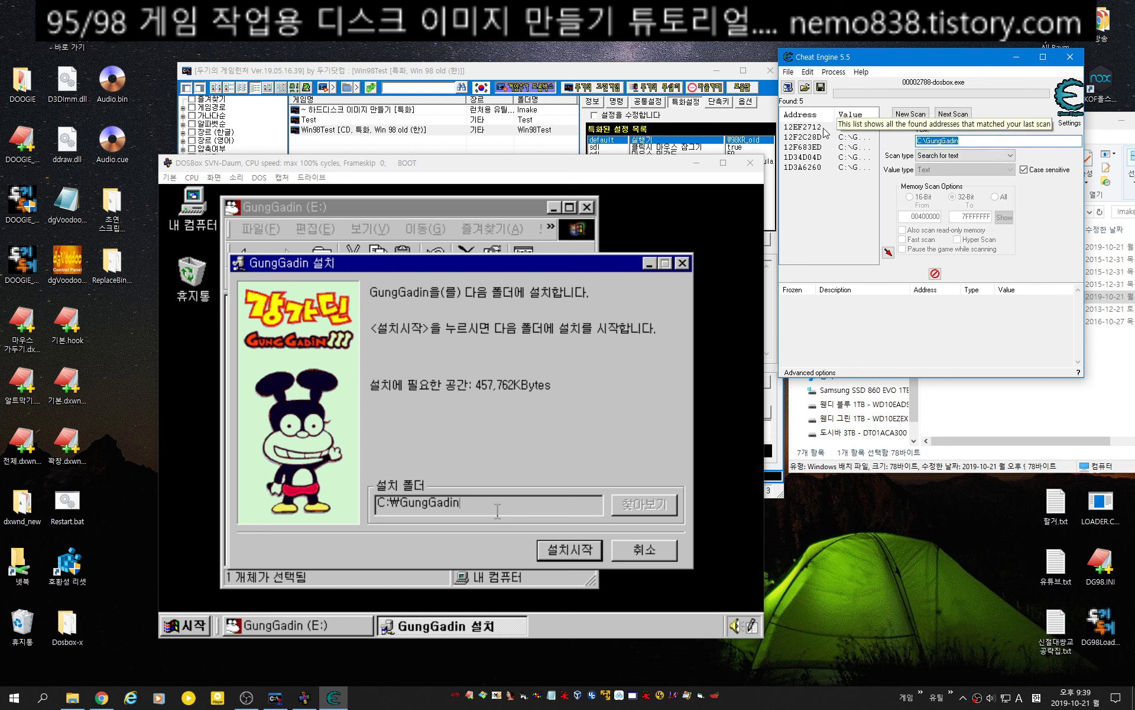
Browse the memory at 12EF2712 and 12F2C28D and change the path's drive letter to D at both addresses.
right_click(841, 131)
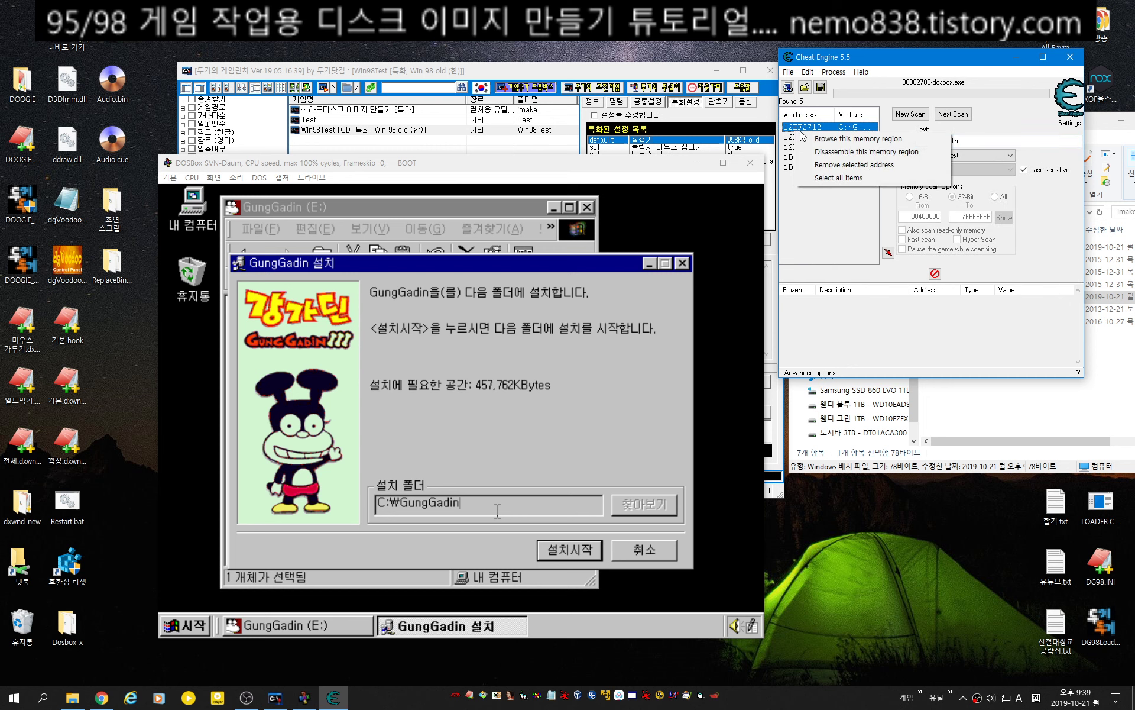
click(830, 144)
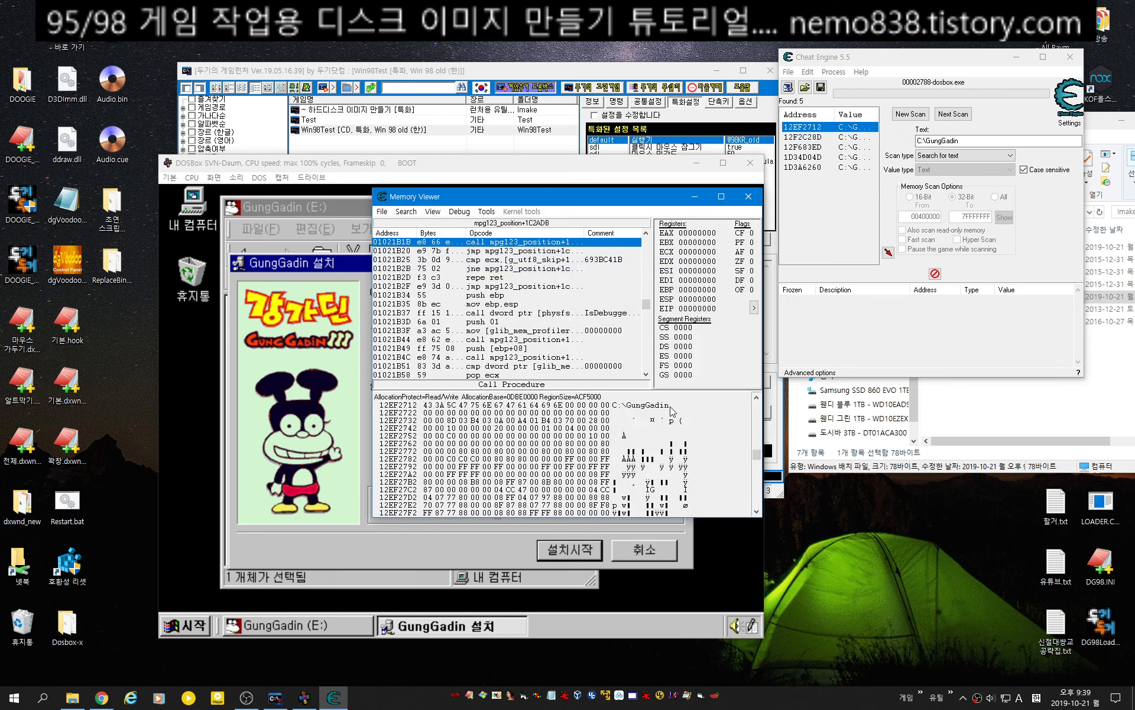
click(616, 405)
click(847, 139)
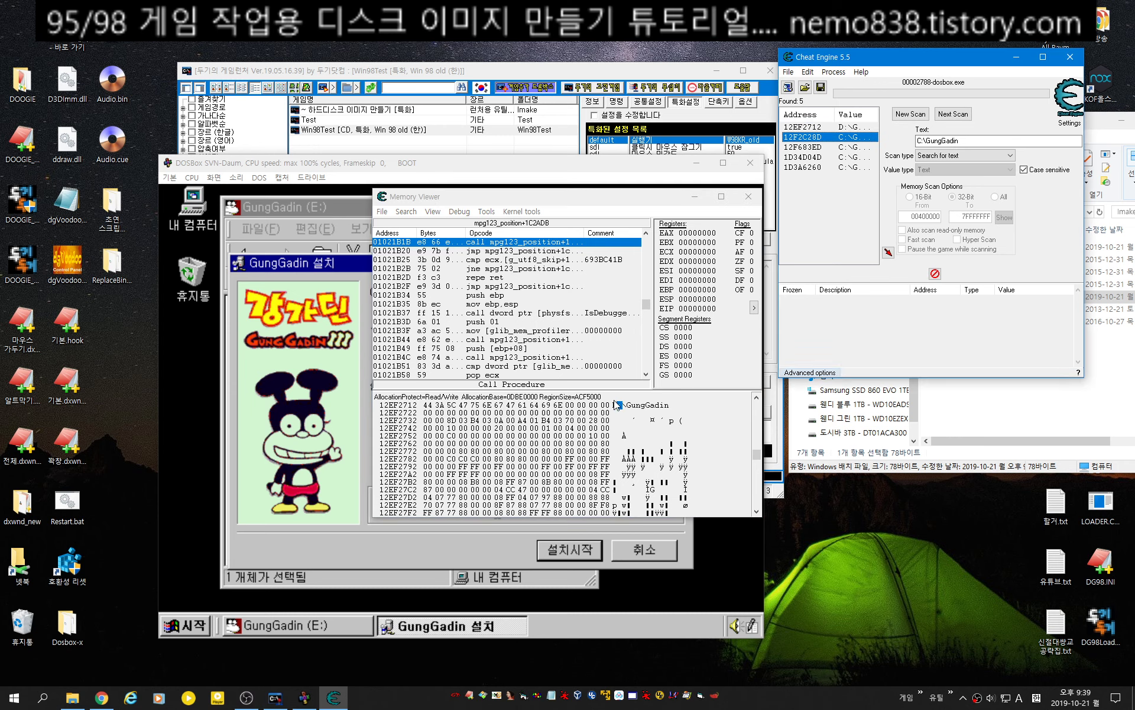
right_click(849, 136)
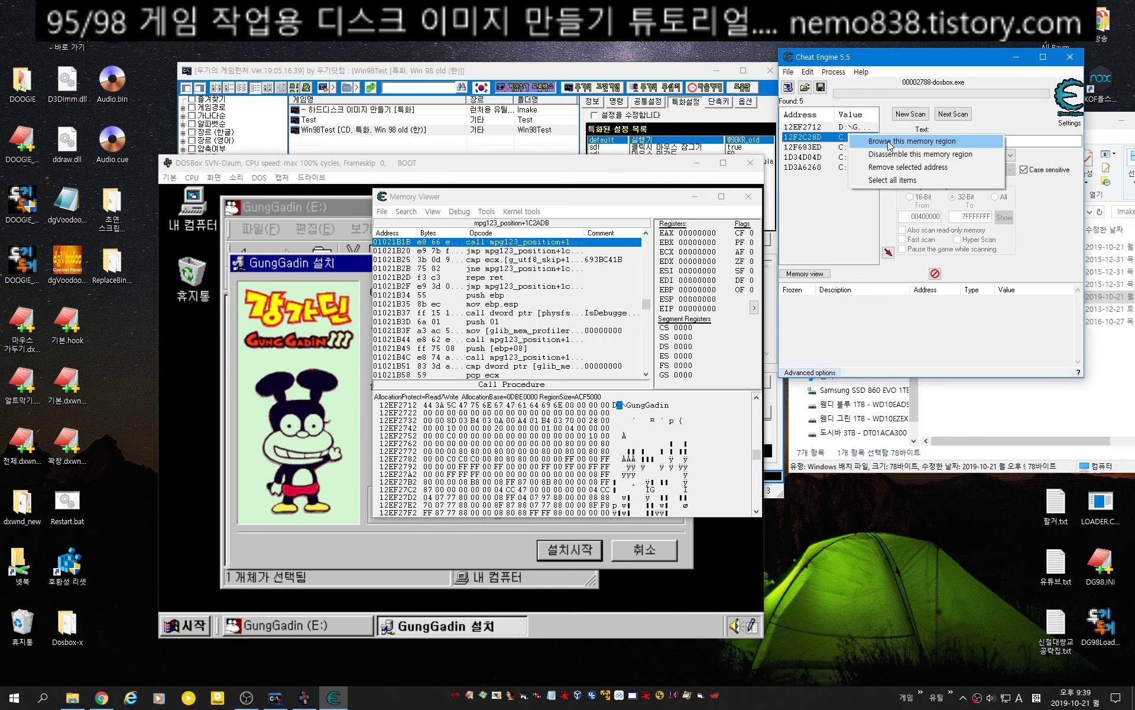
click(889, 142)
click(616, 405)
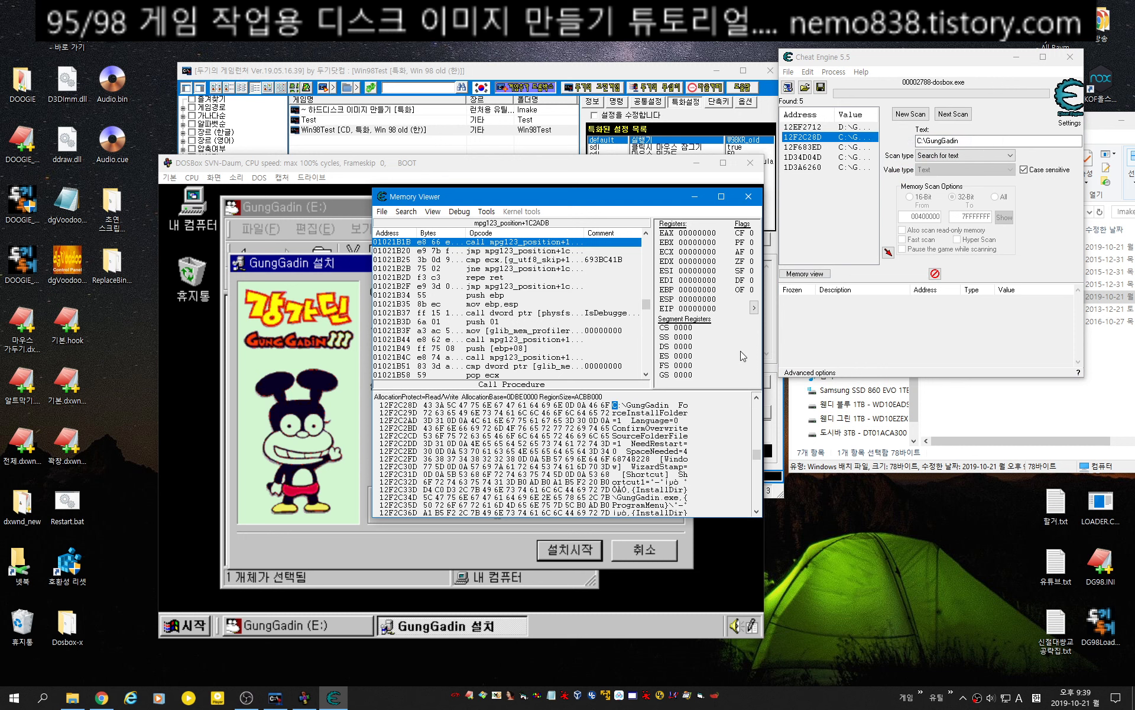
text(D)
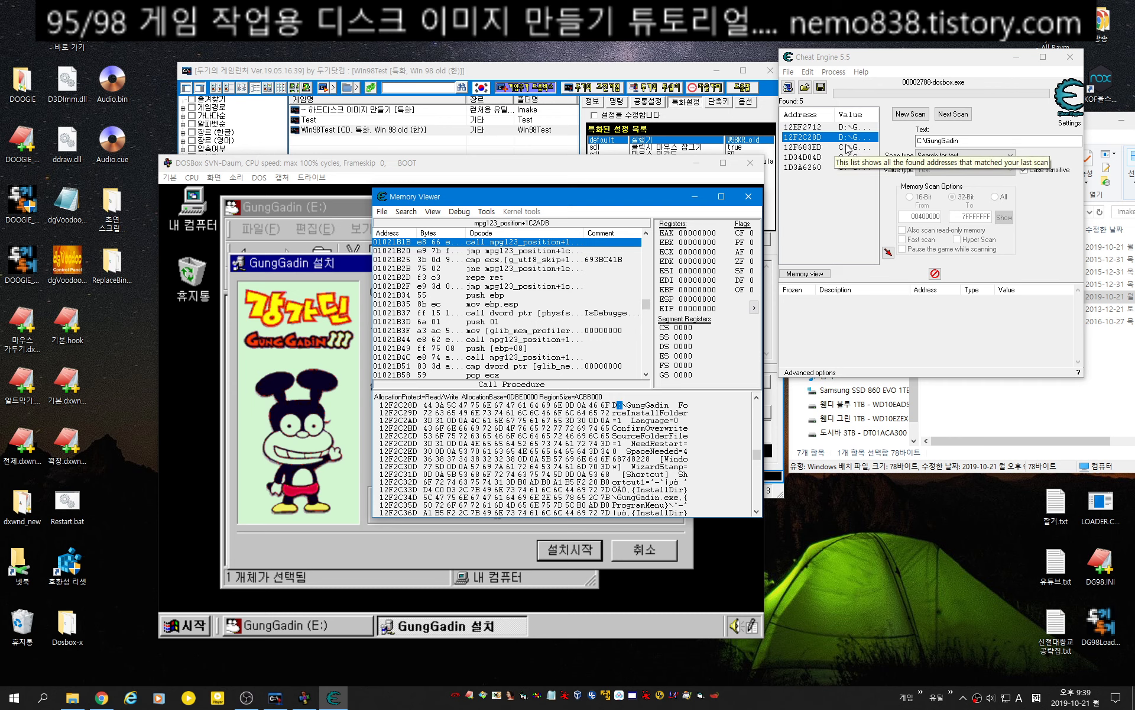
Change the path's drive letter to D in the memory at addresses 12F683ED and 1D34D04D.
right_click(850, 147)
click(876, 154)
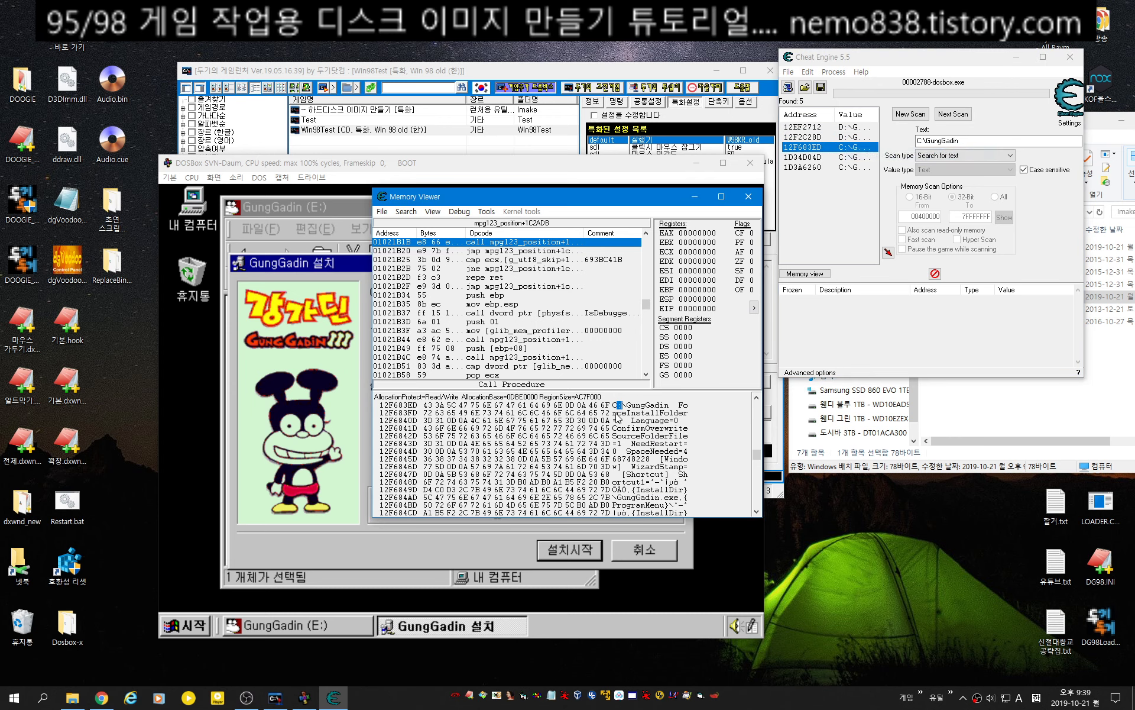
text(D)
right_click(846, 157)
click(900, 165)
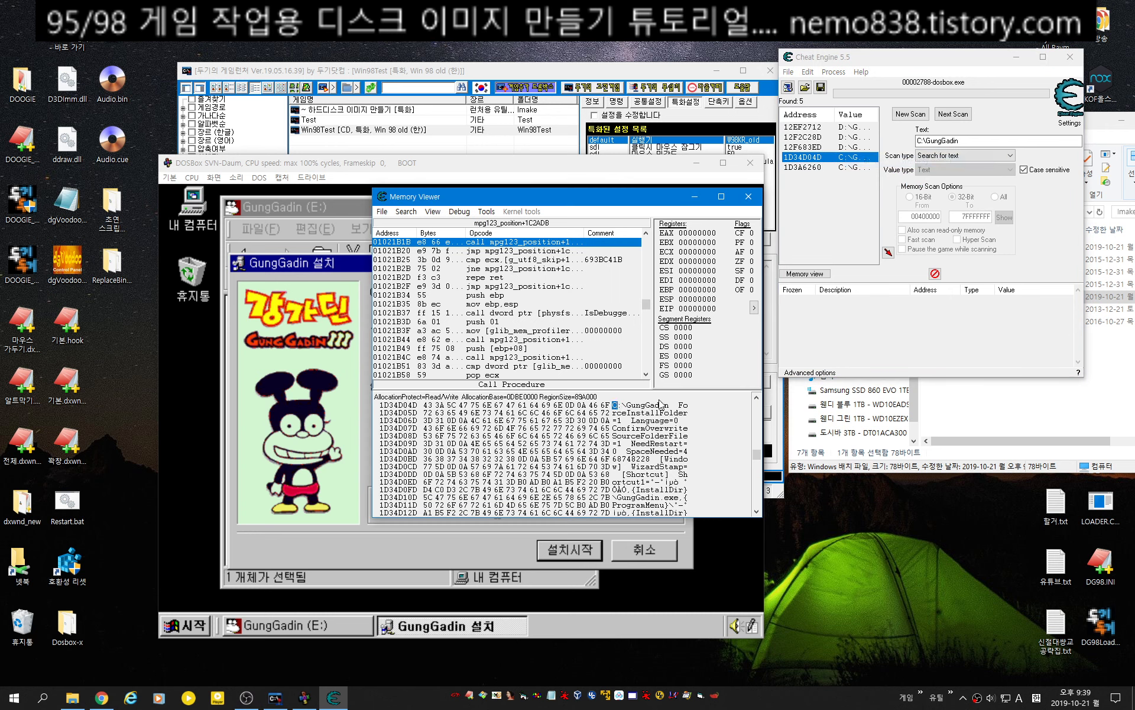
text(D)
Change the drive letter to D in the memory at address 1D3A6260 and move the Memory Viewer off the setup window.
click(845, 168)
right_click(847, 168)
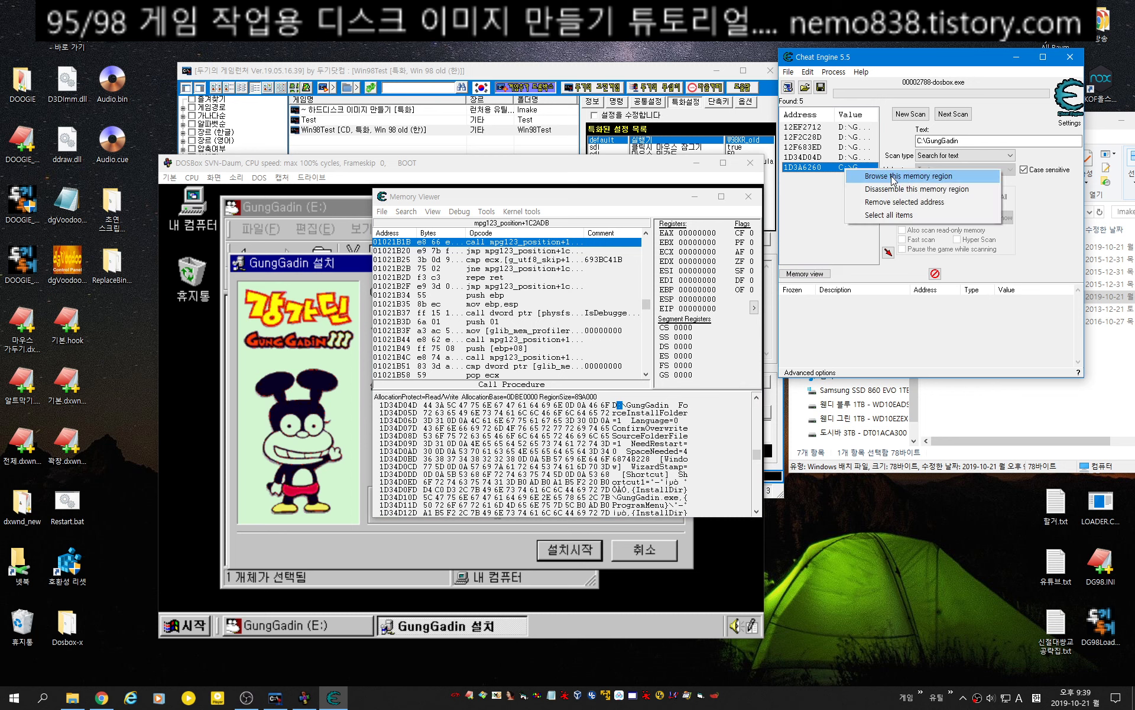
click(897, 177)
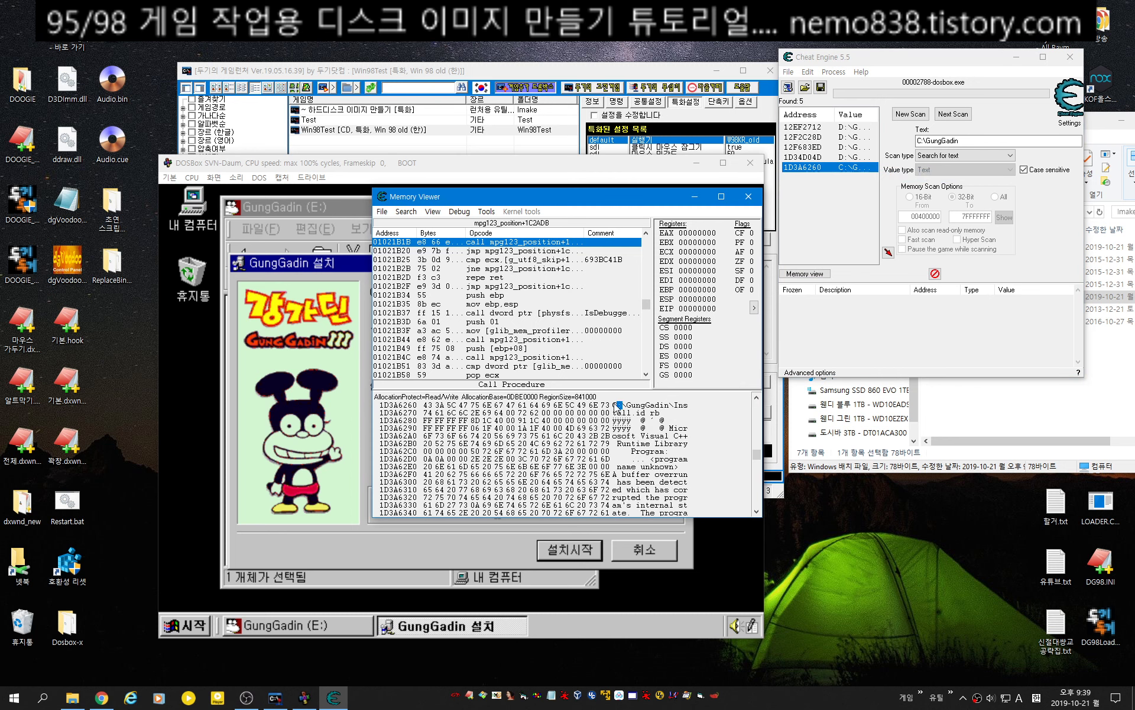
text(D)
drag(570, 198, 871, 156)
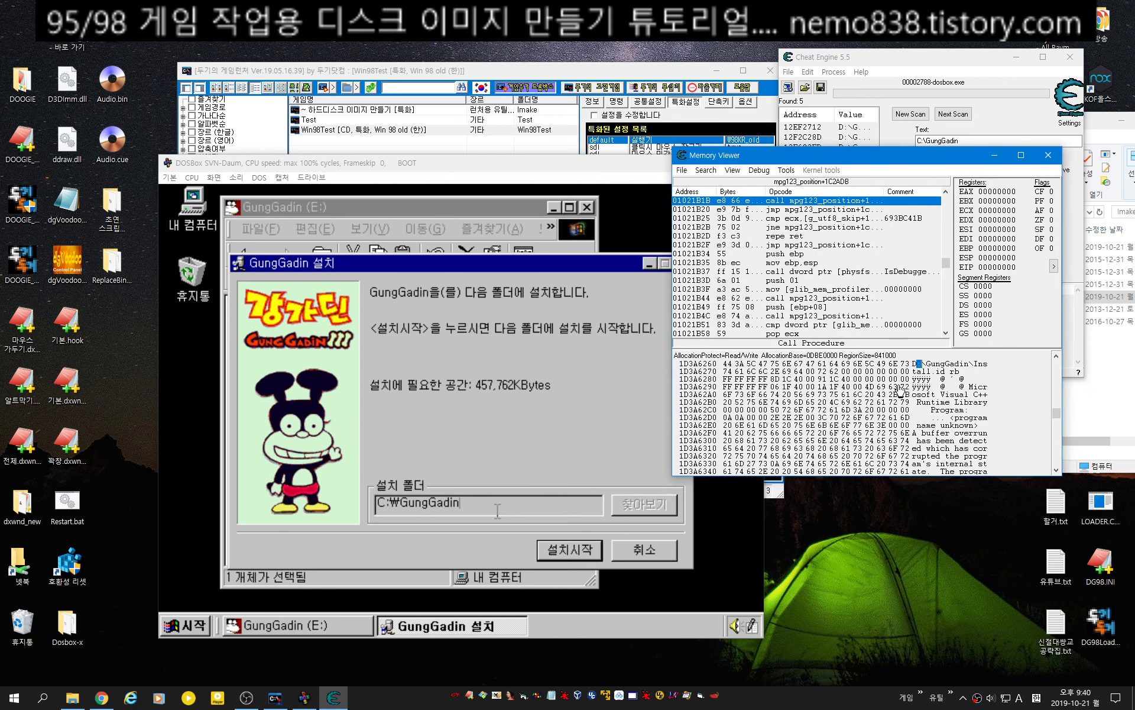
Switch back to the GungGadin setup in DOSBox and select the installation folder path to refresh and check it.
click(595, 177)
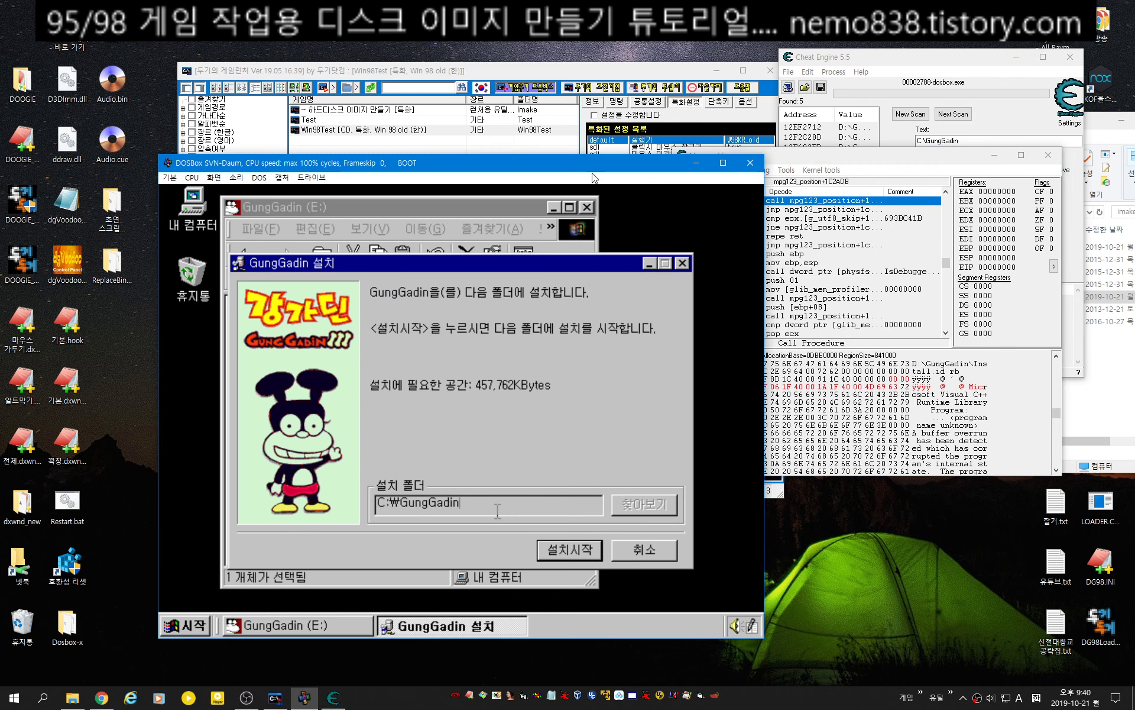
key(Return)
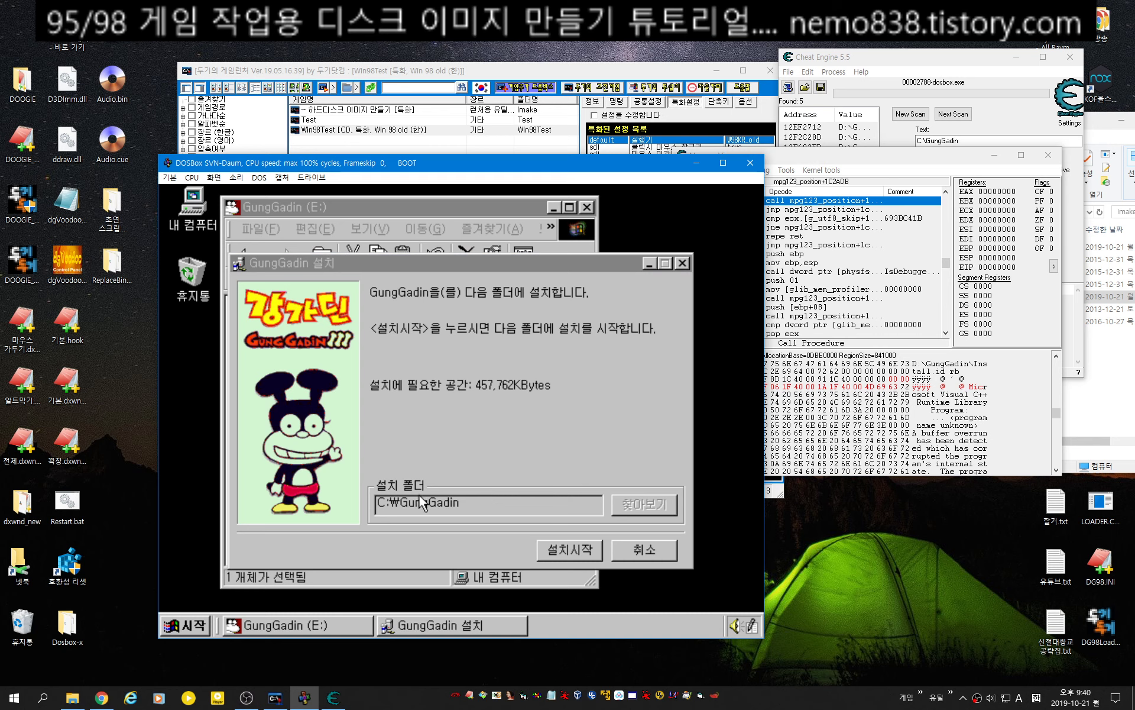
click(389, 504)
drag(475, 502, 270, 510)
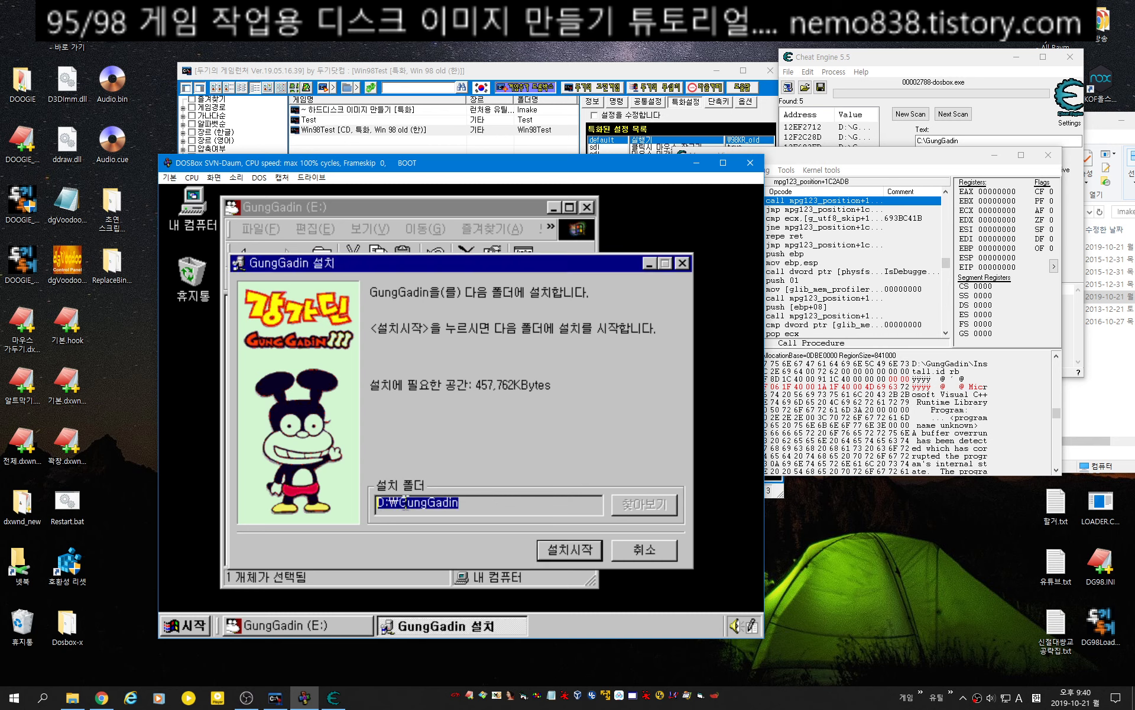
click(403, 504)
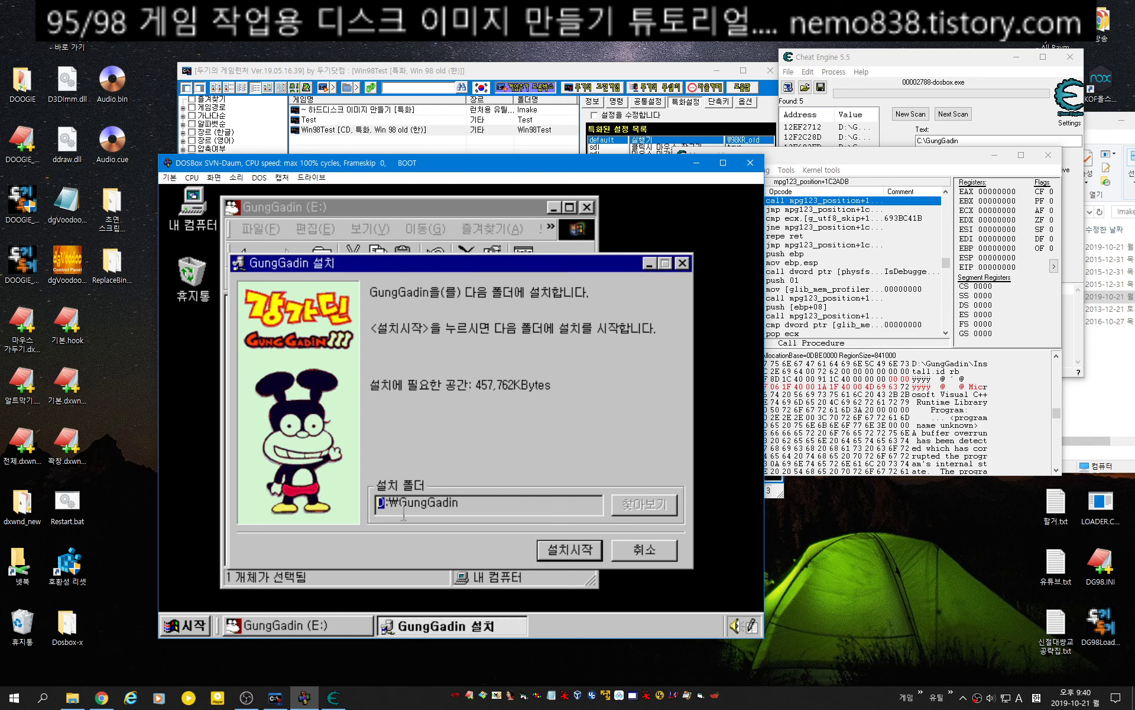
Try to start the GungGadin installation into D:\GungGadin and dismiss the message.
click(590, 548)
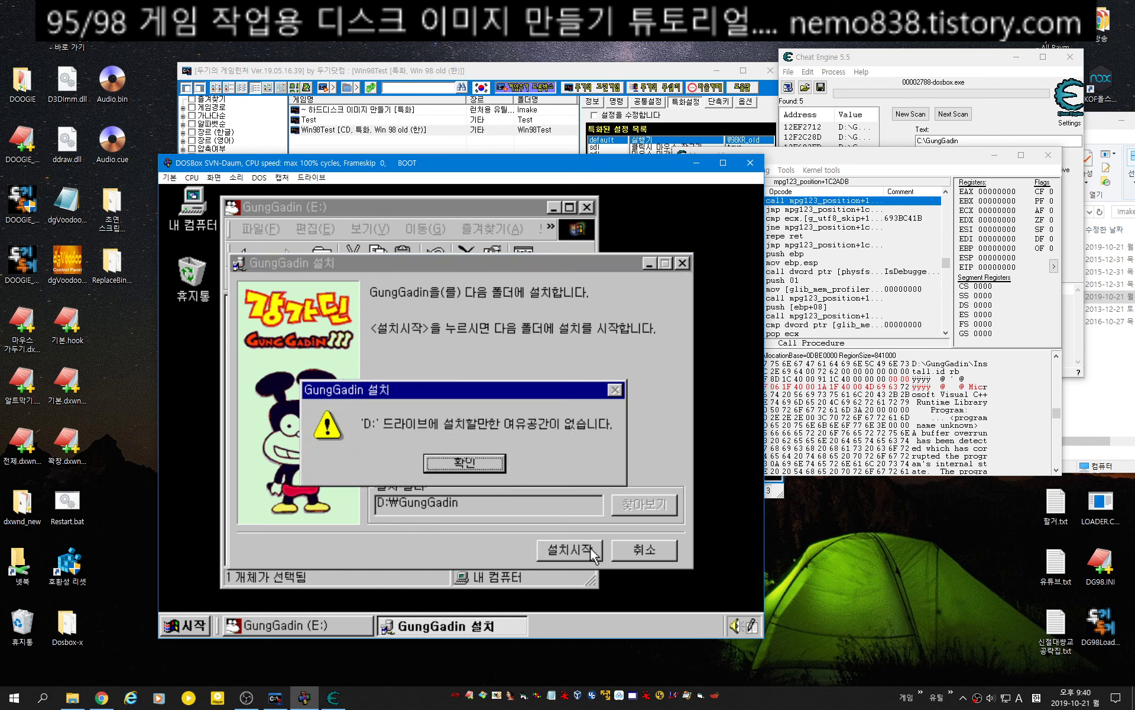
click(491, 462)
Go up from the GungGadin (E:) folder to My Computer and open drive D to examine its contents.
click(485, 208)
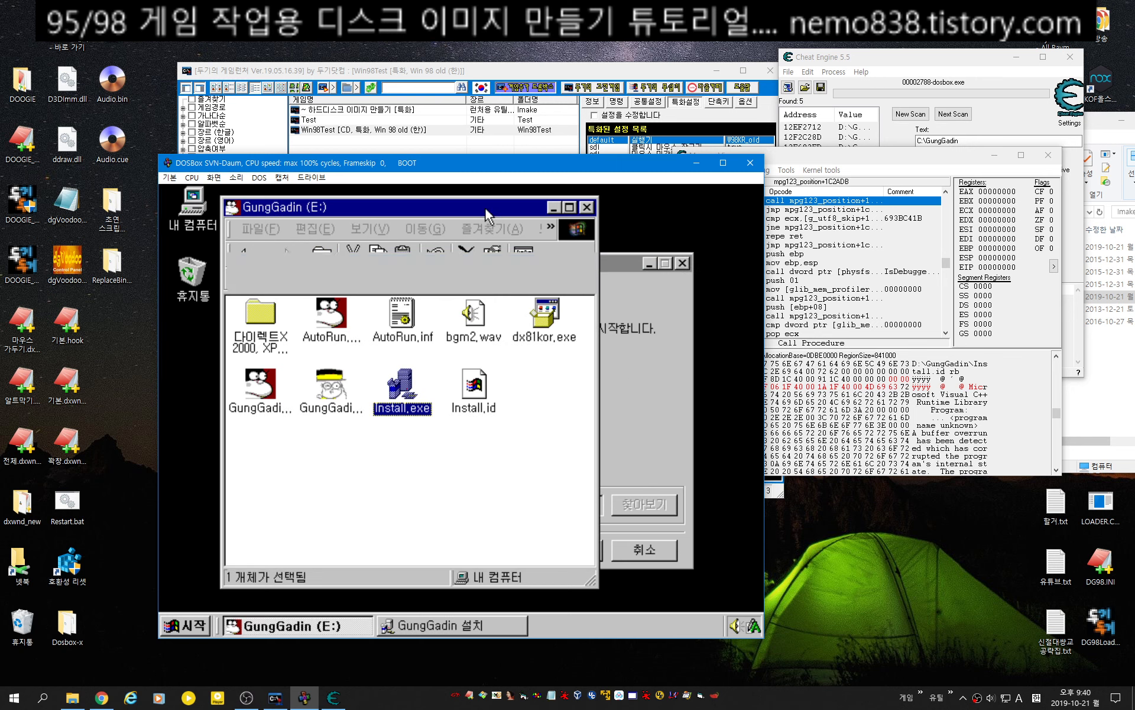
click(325, 254)
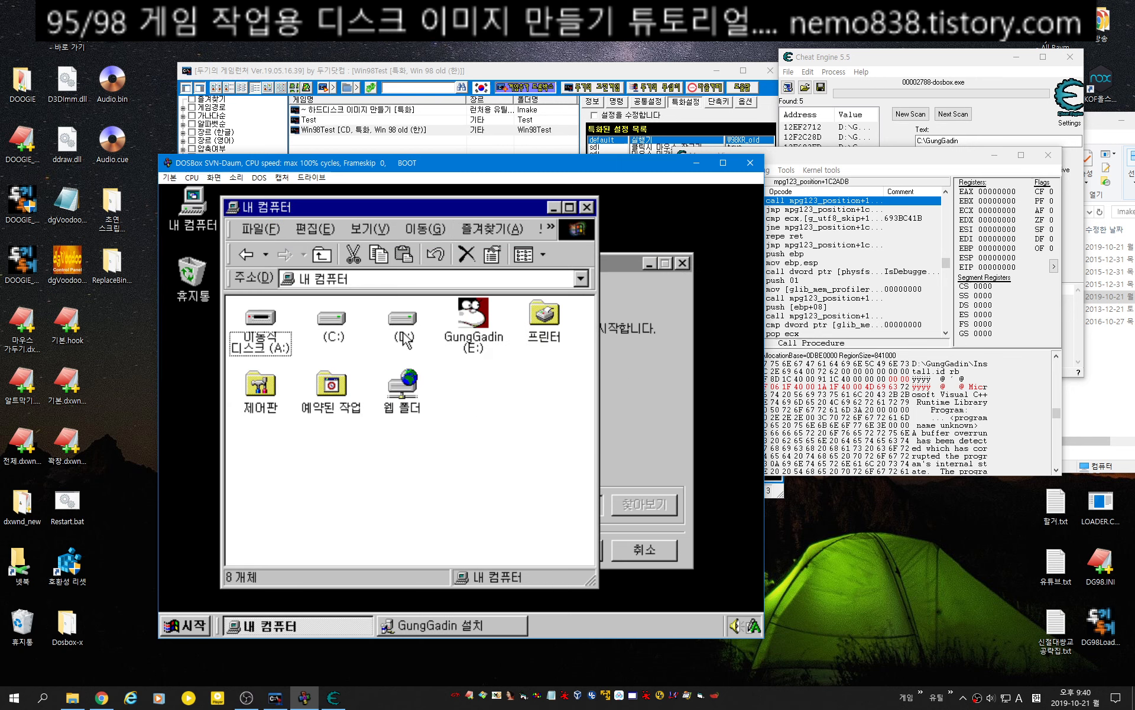
double_click(403, 330)
Abort the GungGadin setup, close the drive D window, and shut down DOSBox and the Memory Viewer.
click(648, 416)
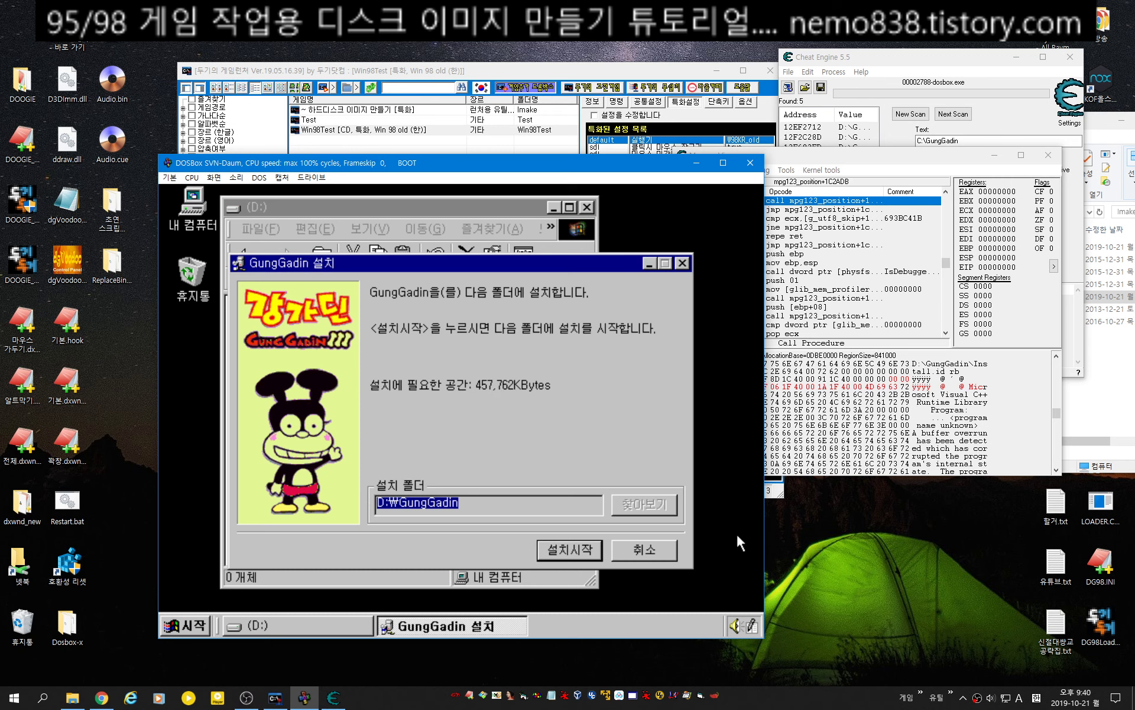
click(670, 551)
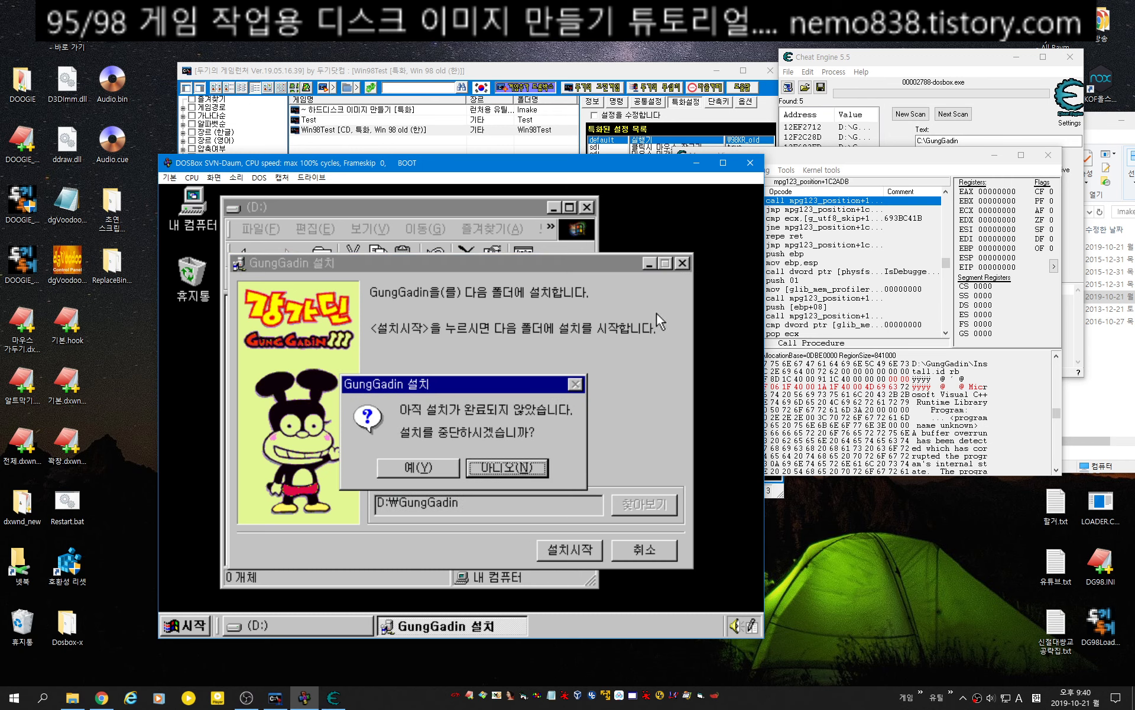
click(443, 471)
click(587, 207)
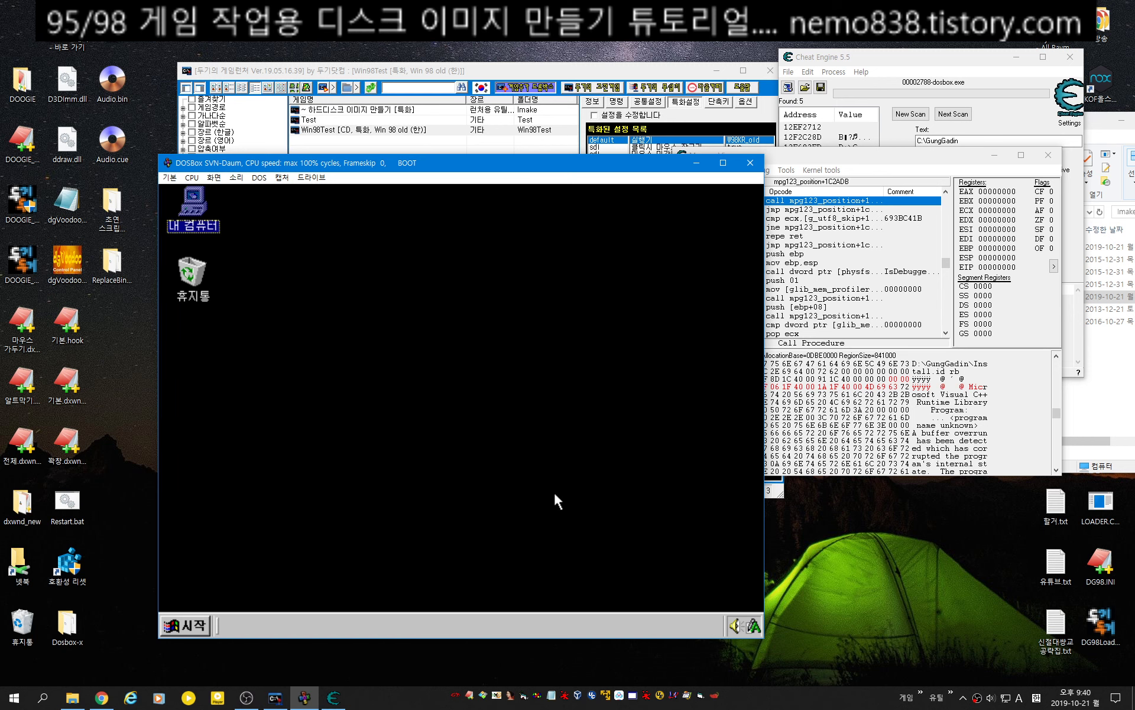
key(ctrl+F9)
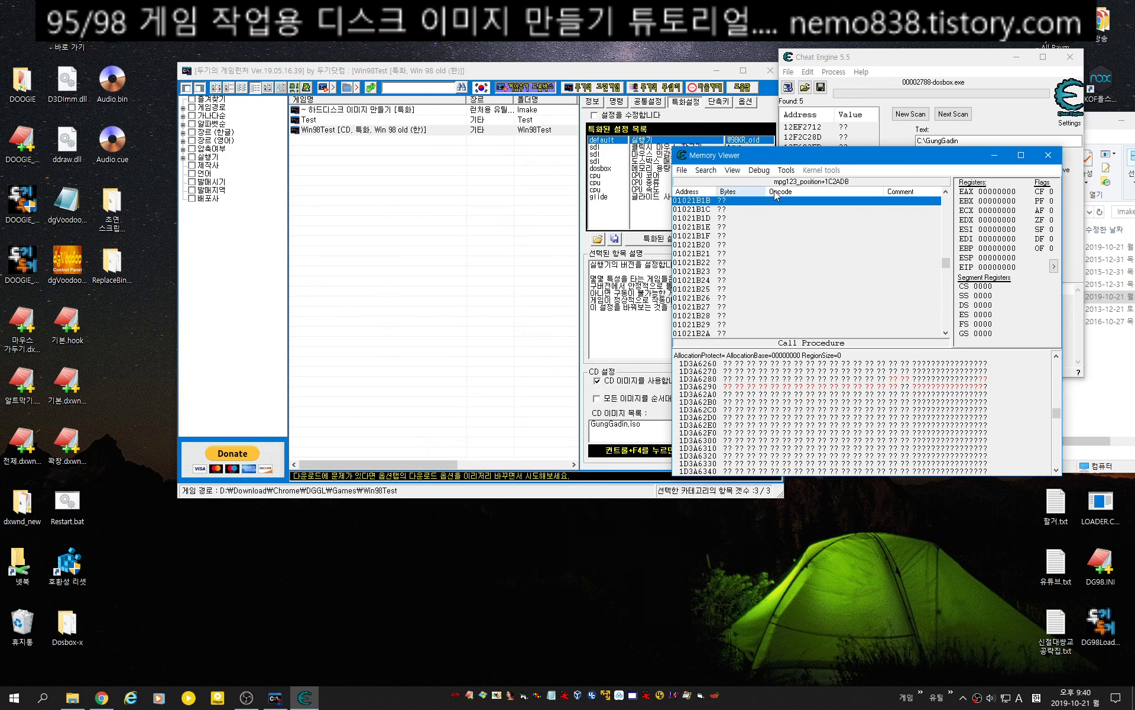
click(1046, 156)
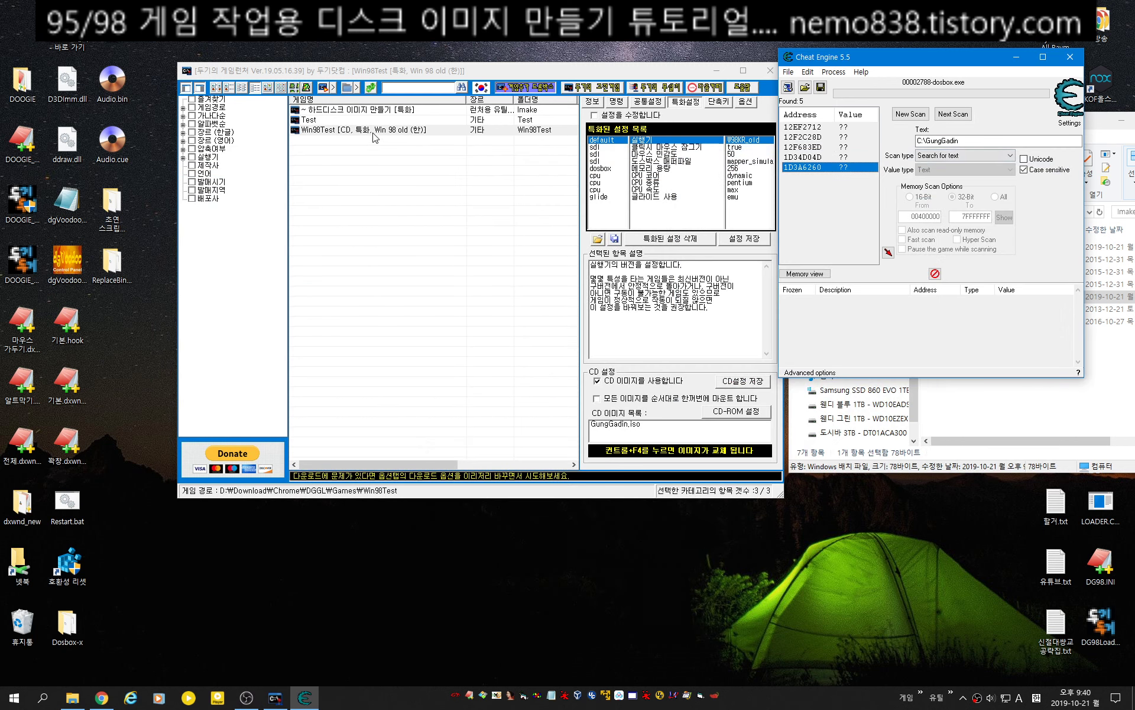
Run the hard disk image maker entry and create a 500 MB disk image with imake 500.
click(381, 110)
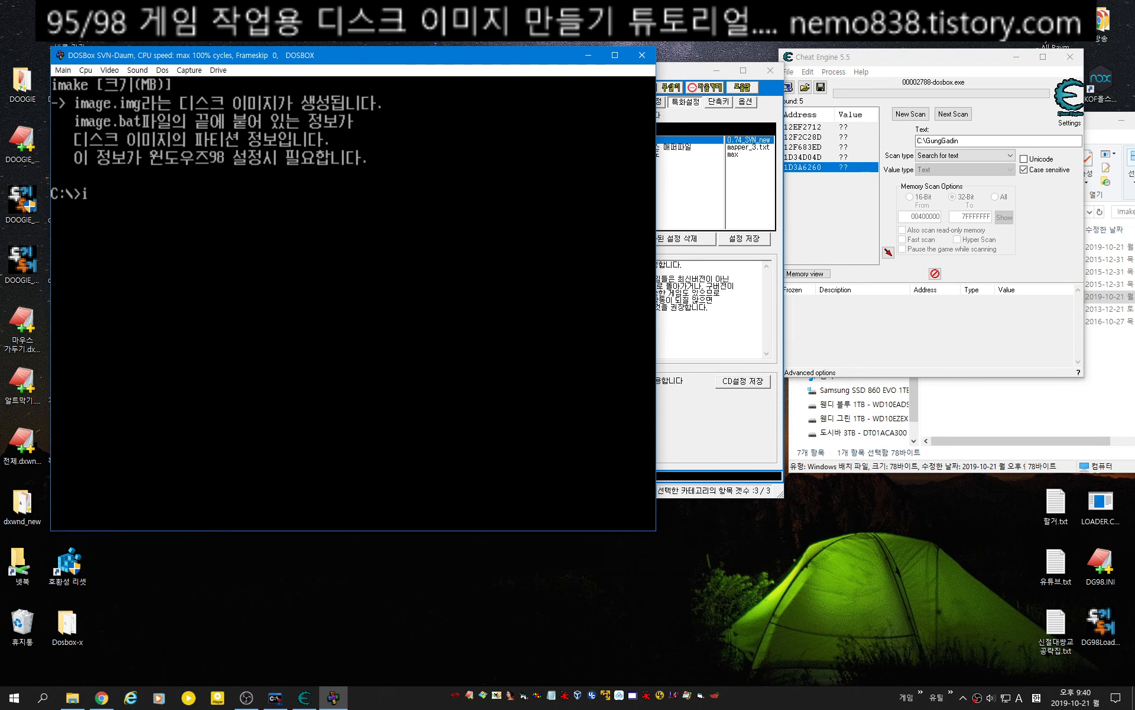
text(make 500)
key(Return)
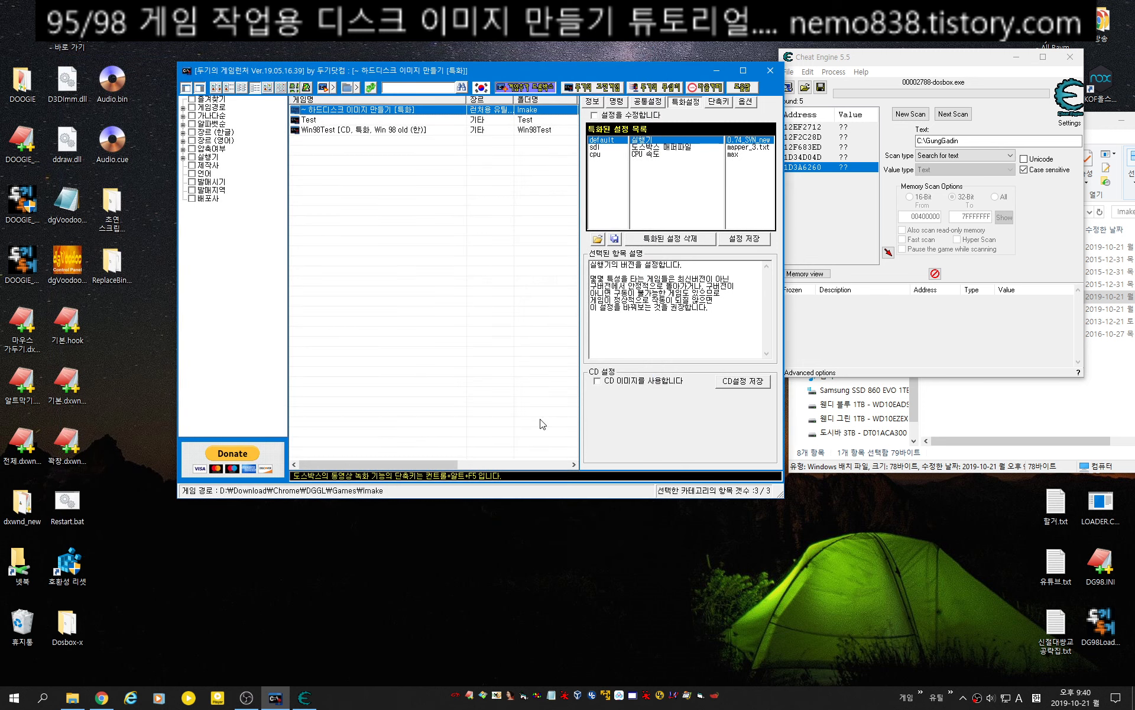
Move the new image.img from the Imake folder into the Win98Test folder, overwriting the existing file.
right_click(453, 112)
key(o)
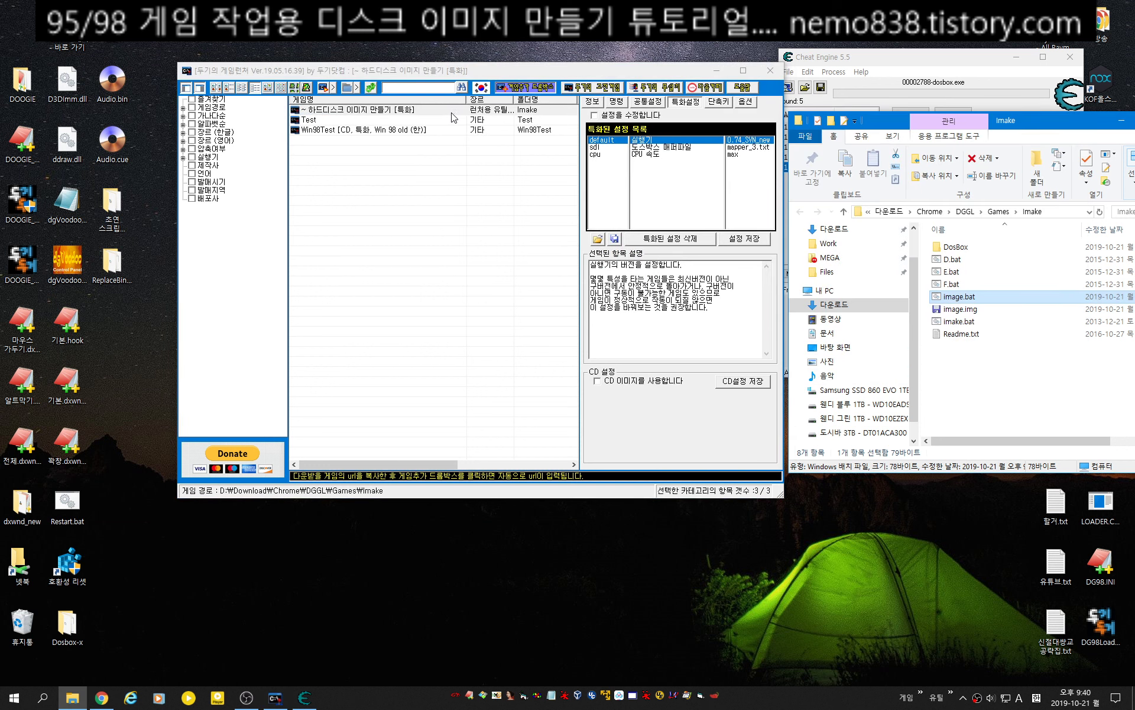
shift+click(961, 308)
right_click(358, 132)
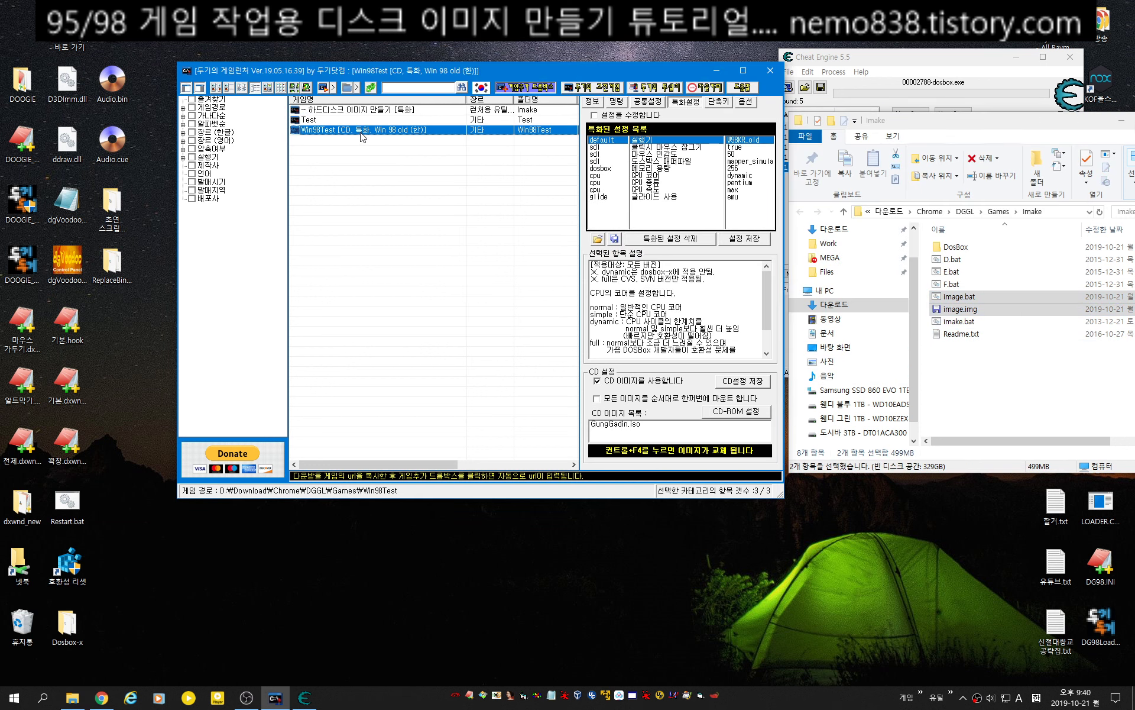
click(345, 83)
click(347, 86)
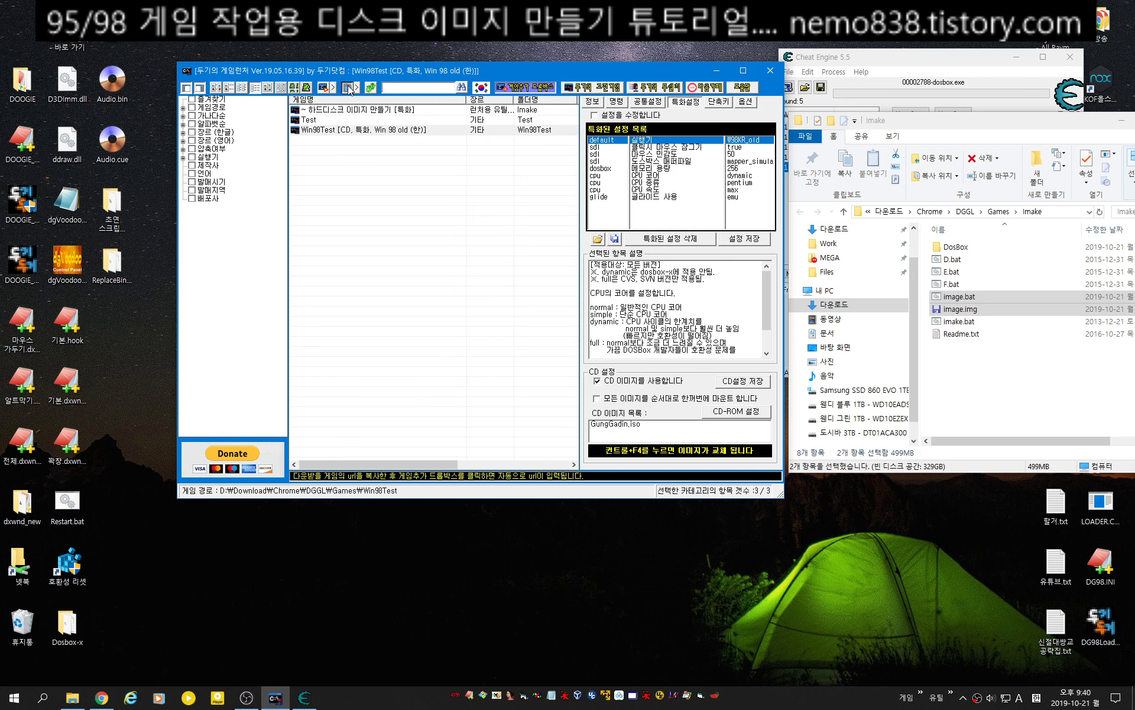
click(458, 330)
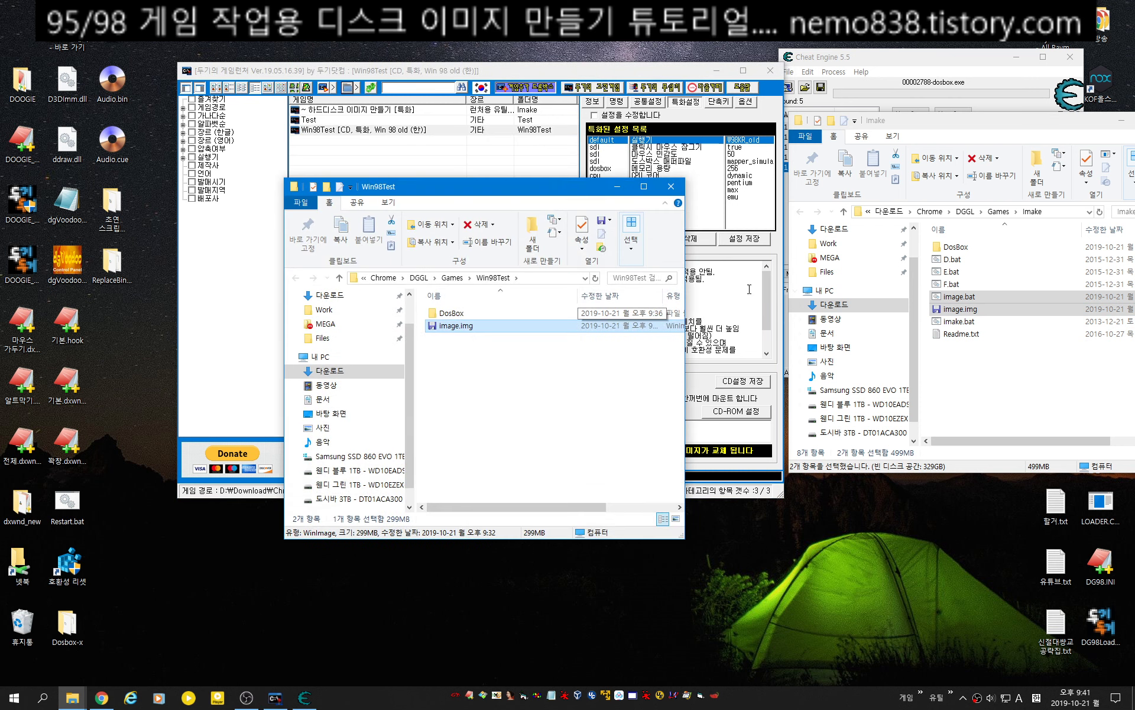
click(960, 309)
drag(960, 308, 478, 434)
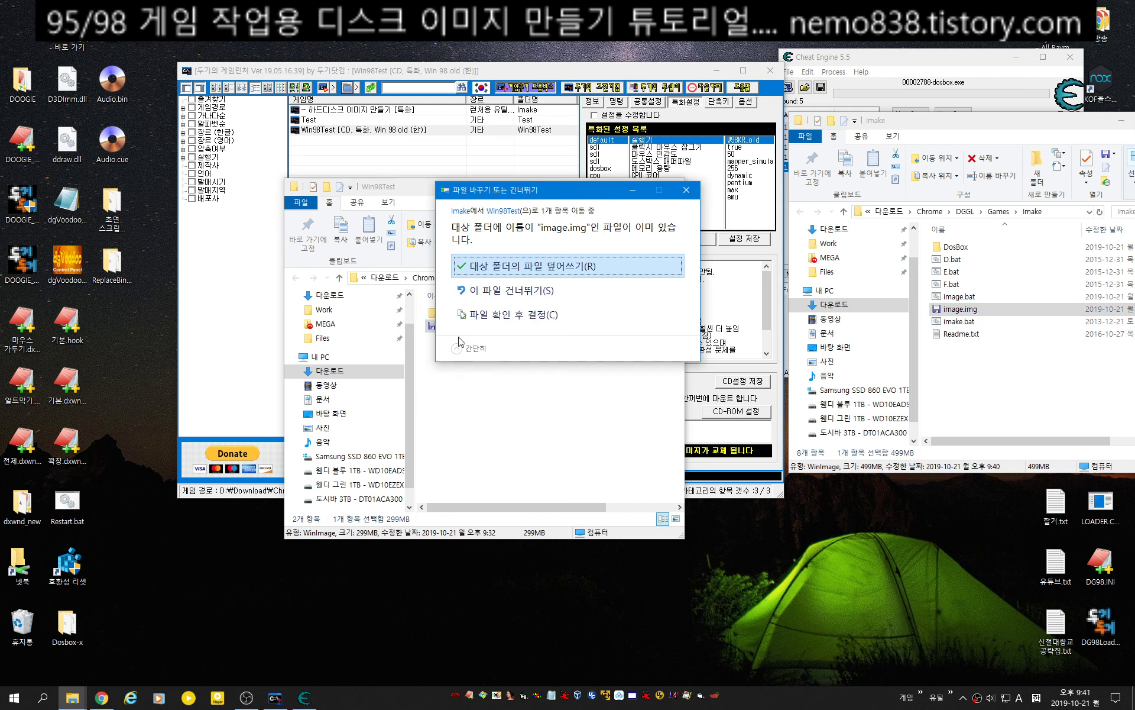
click(558, 263)
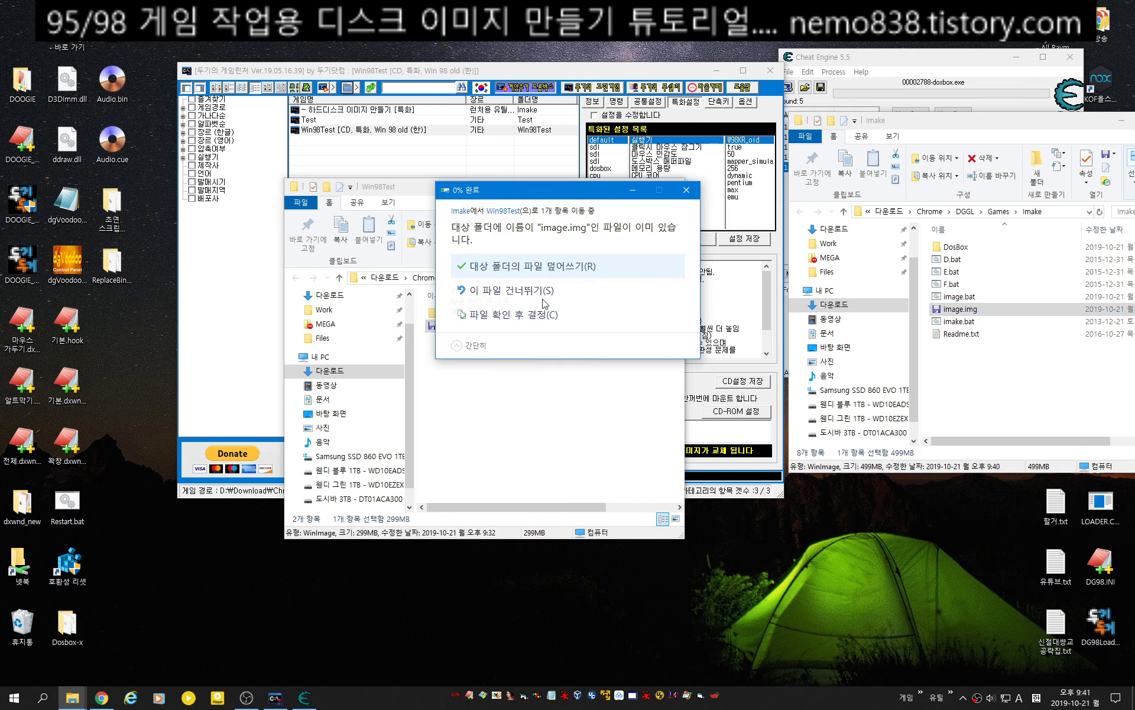
Copy the size parameters 512,63,16,1015 from image.bat, and close Notepad and the Win98Test folder window.
right_click(949, 296)
click(1019, 317)
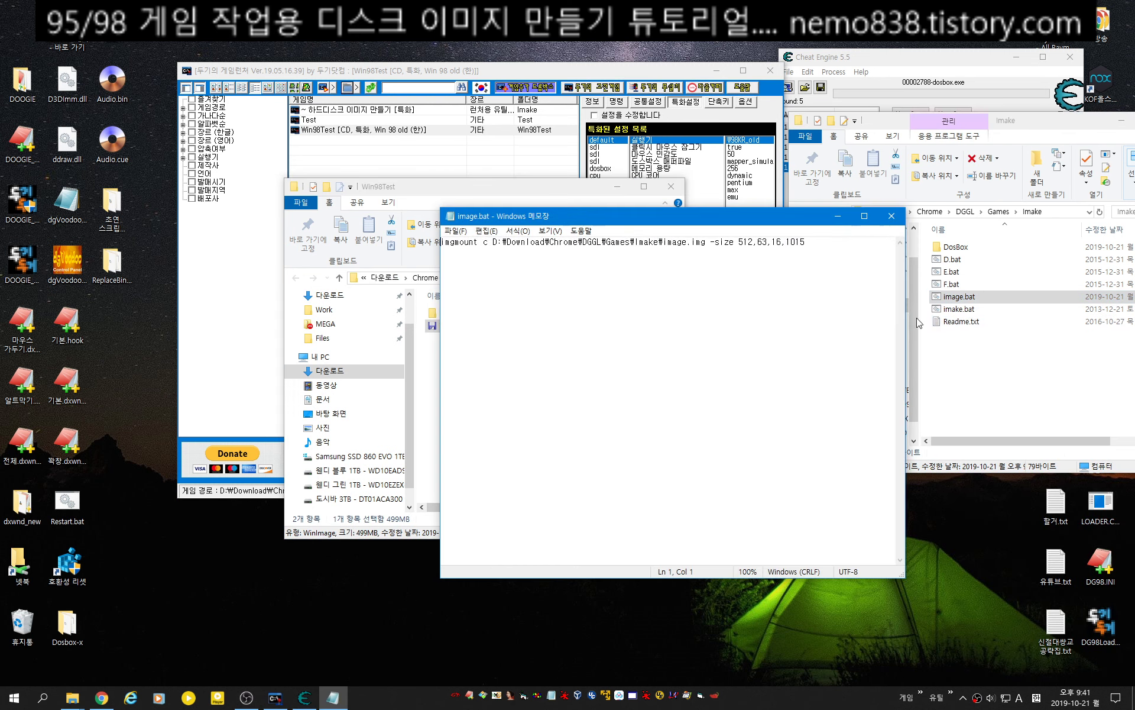
drag(740, 241, 883, 240)
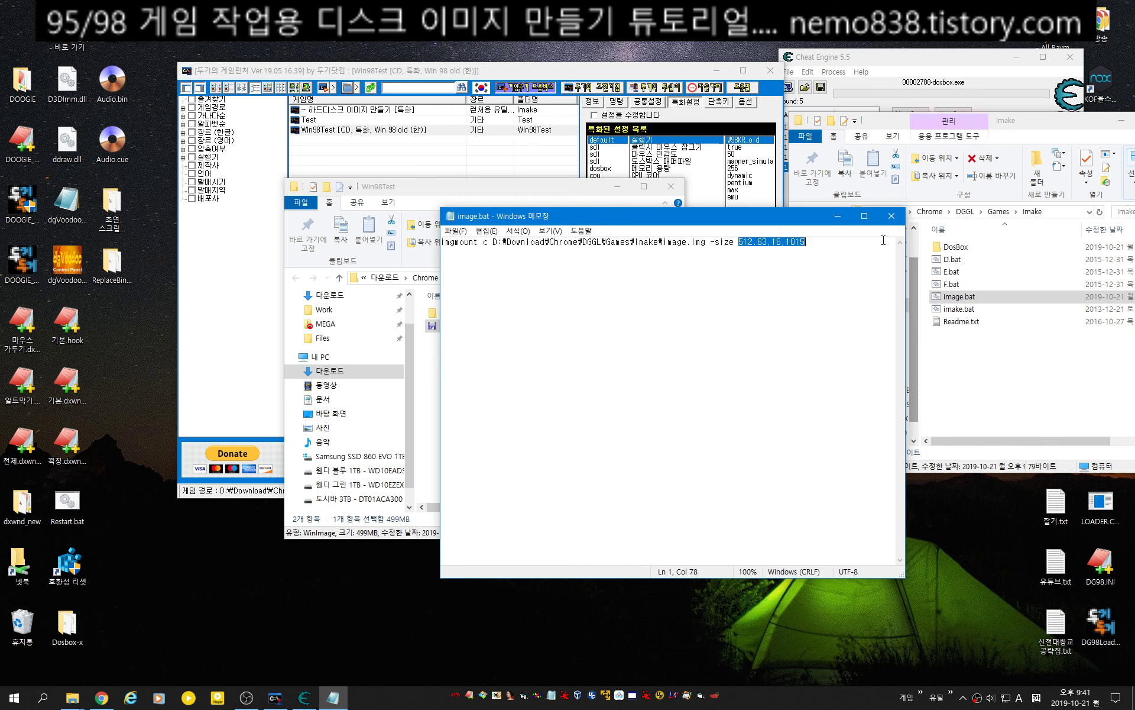
right_click(793, 243)
click(828, 280)
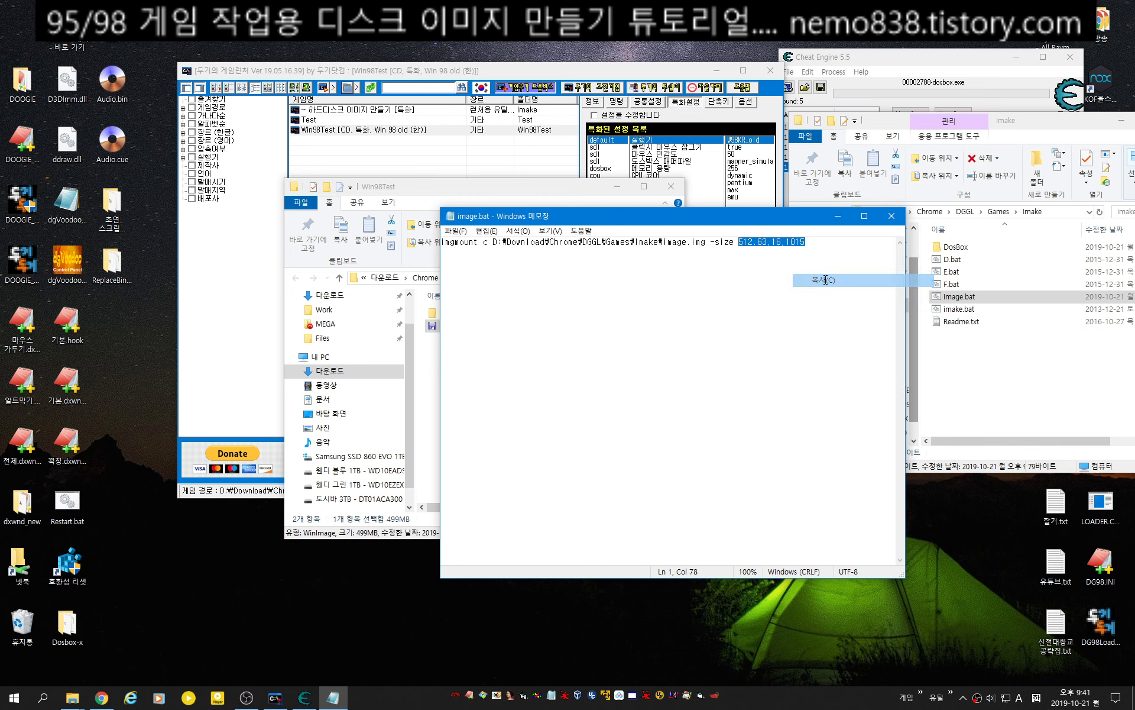
click(892, 215)
click(670, 186)
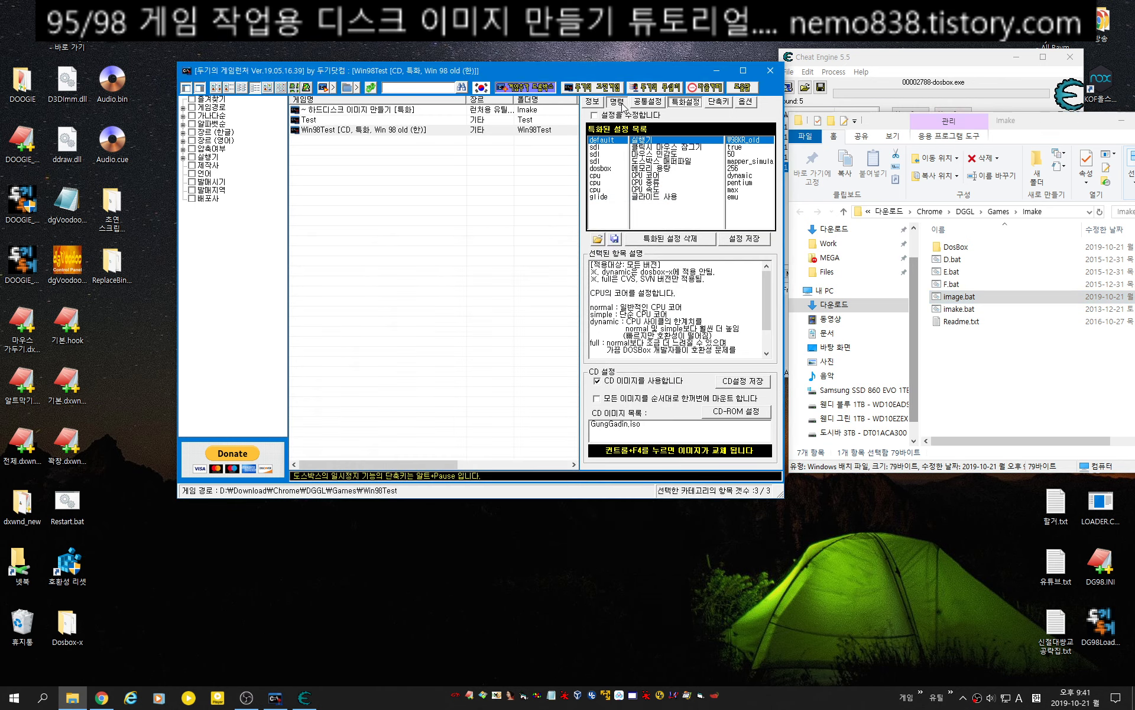
Replace the disk size line in the Win98Test entry's command list with 512,63,16,1015 and save it.
click(616, 102)
double_click(639, 139)
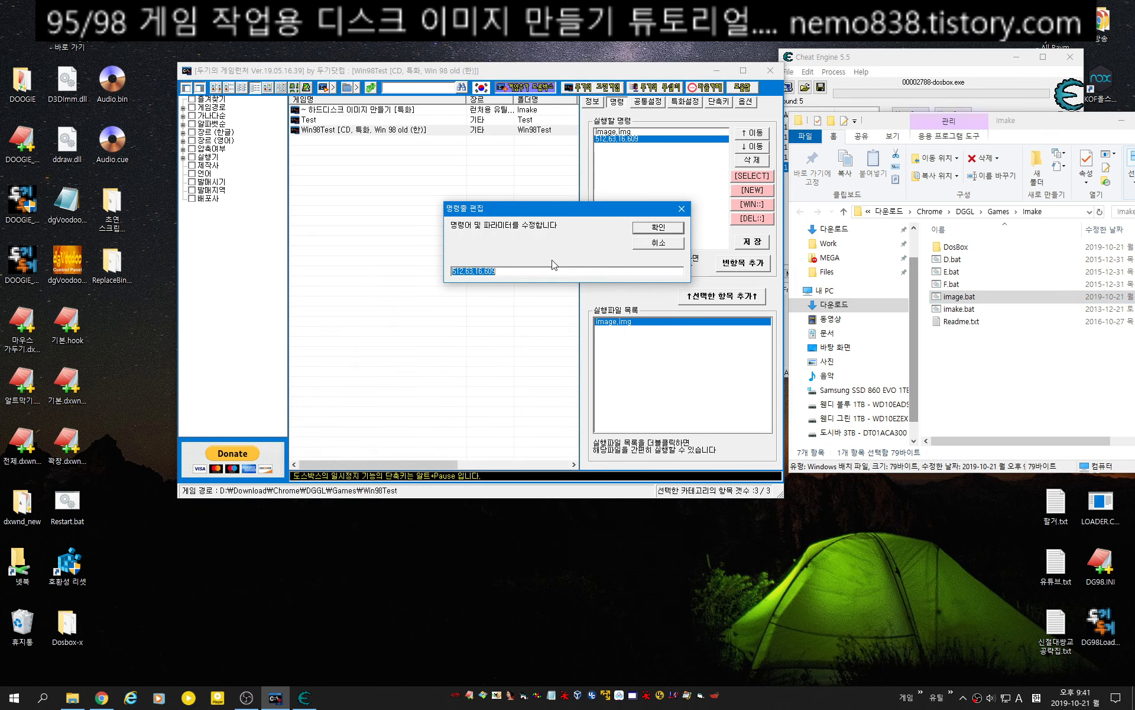
right_click(483, 272)
click(535, 322)
click(658, 227)
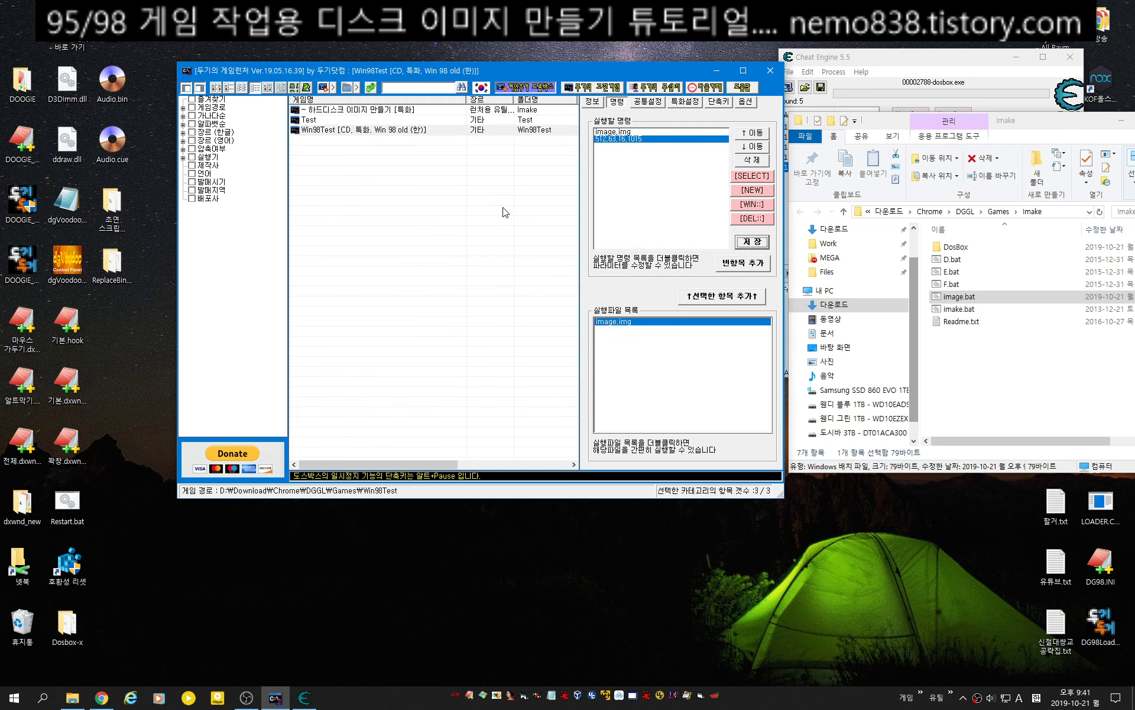
Launch the Win98Test entry and close the Autorun error dialog in Windows 98.
double_click(442, 130)
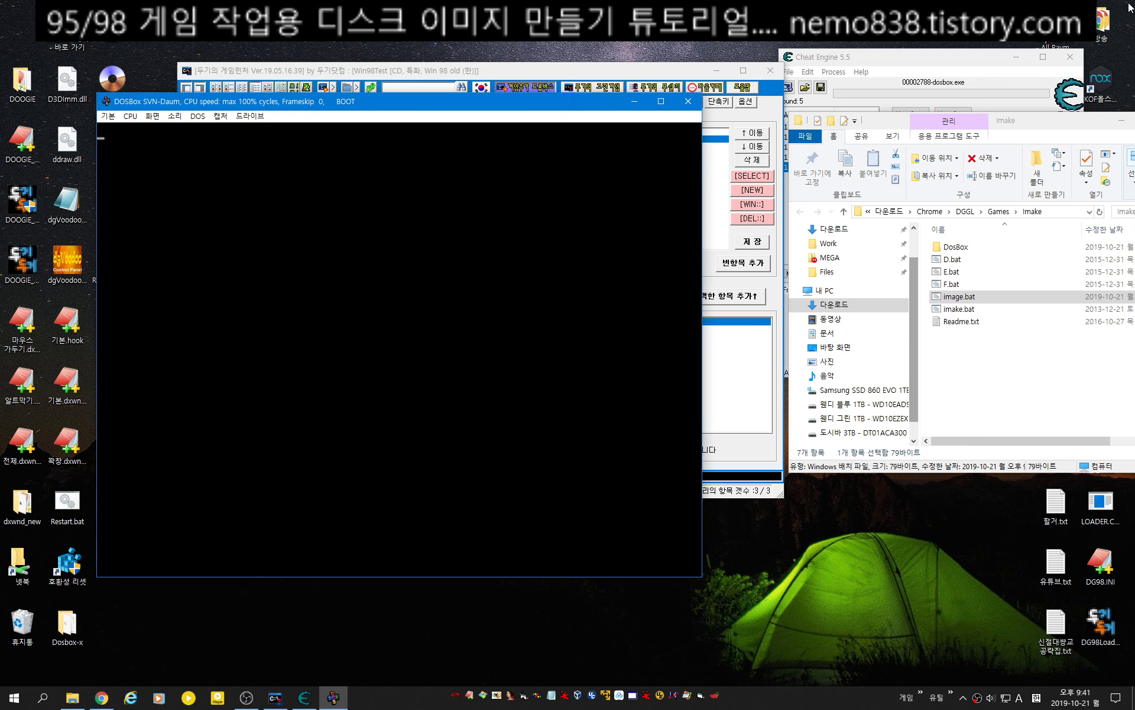
click(962, 70)
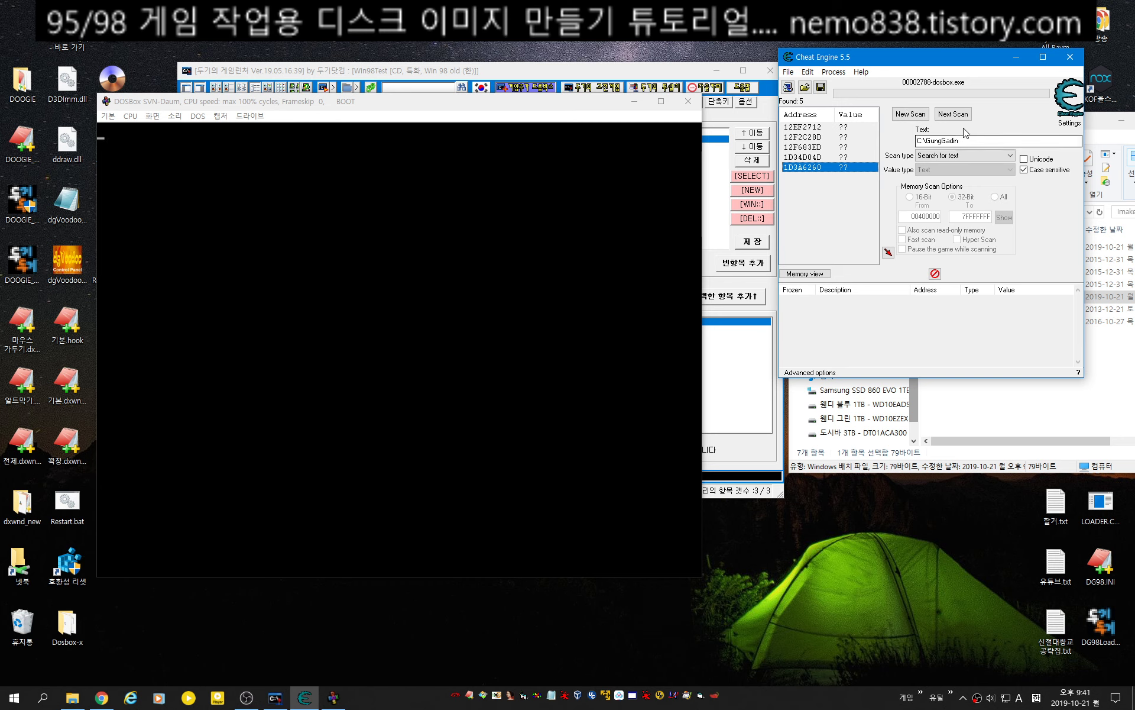
click(426, 220)
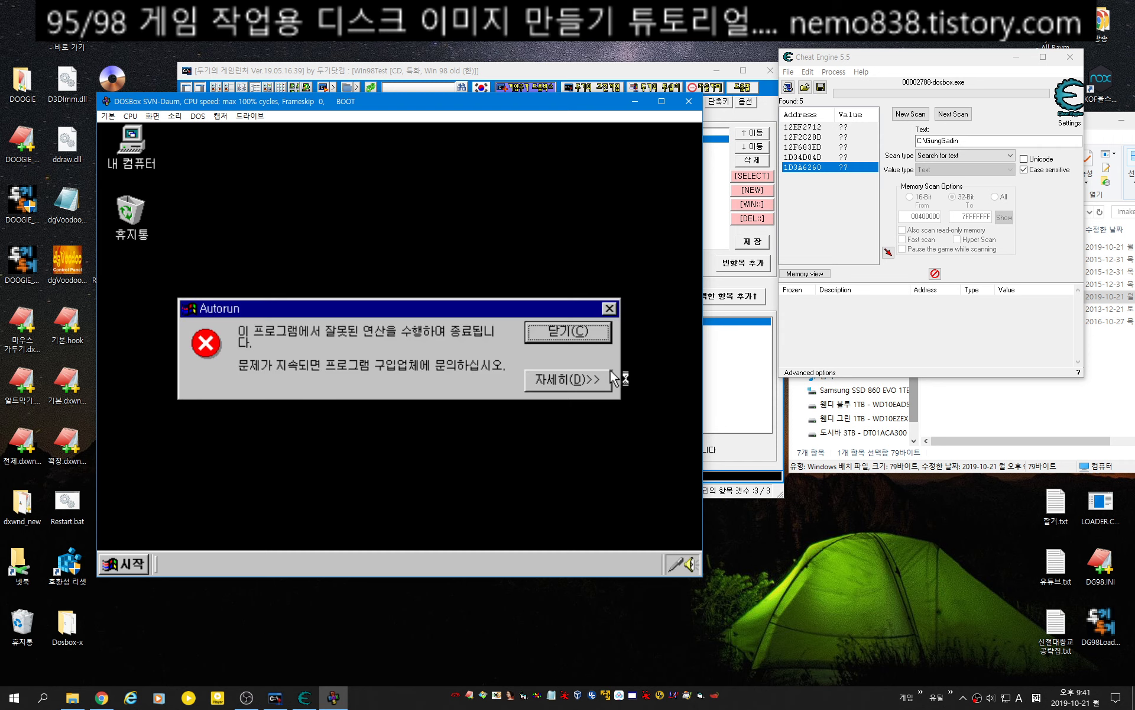
click(559, 334)
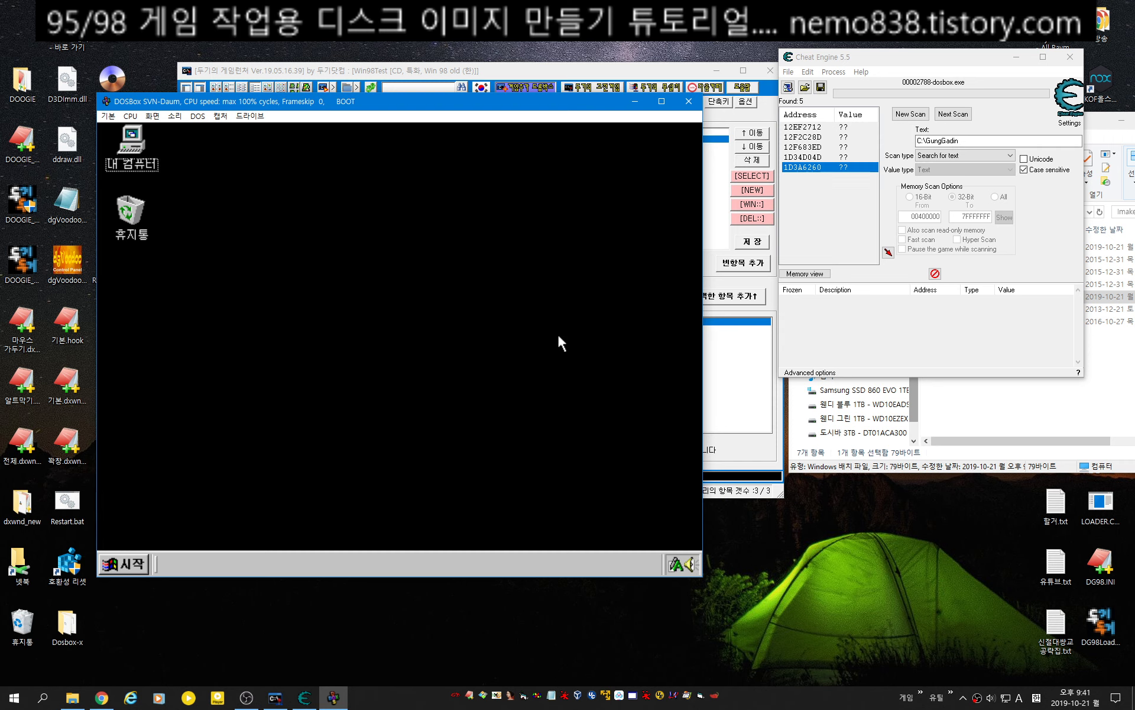
Open the GungGadin (E:) disc from My Computer, run Install.exe, and proceed to the installation folder page.
double_click(138, 141)
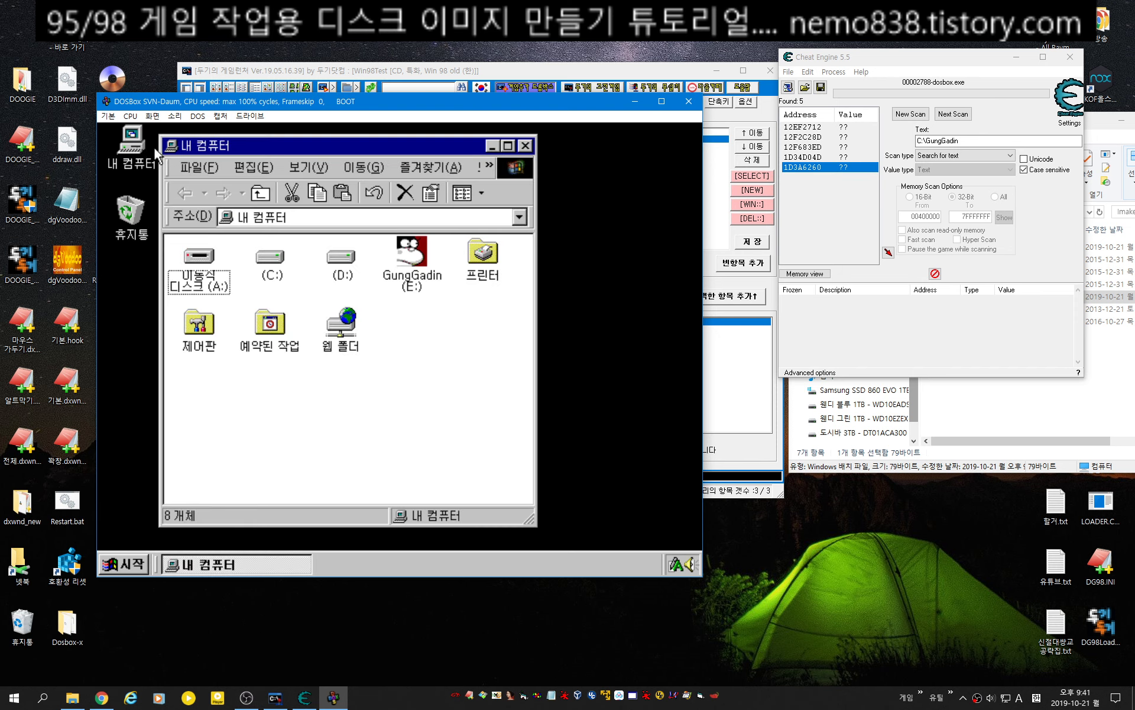
right_click(440, 262)
click(445, 269)
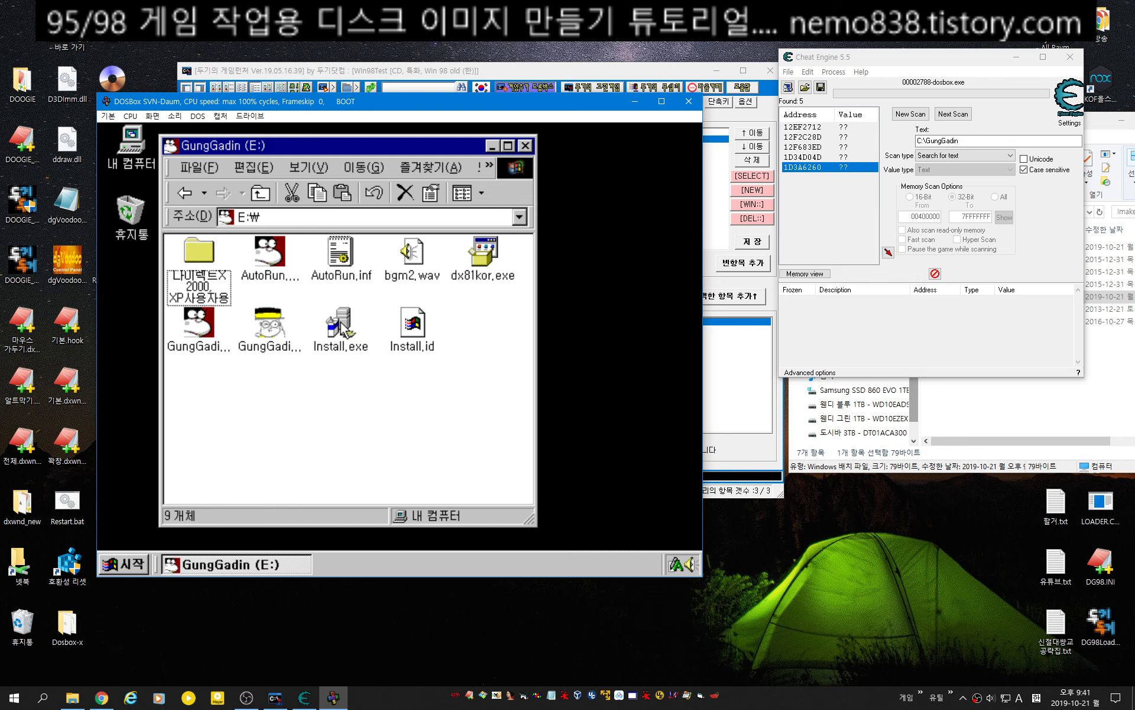
double_click(345, 326)
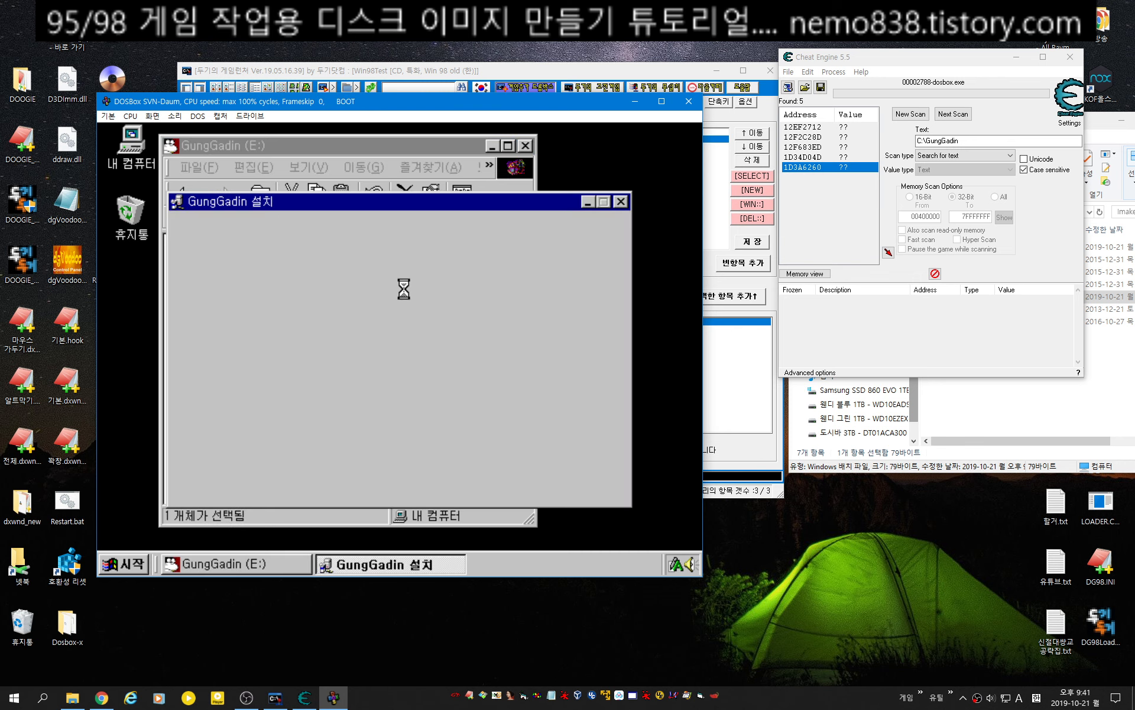
click(512, 488)
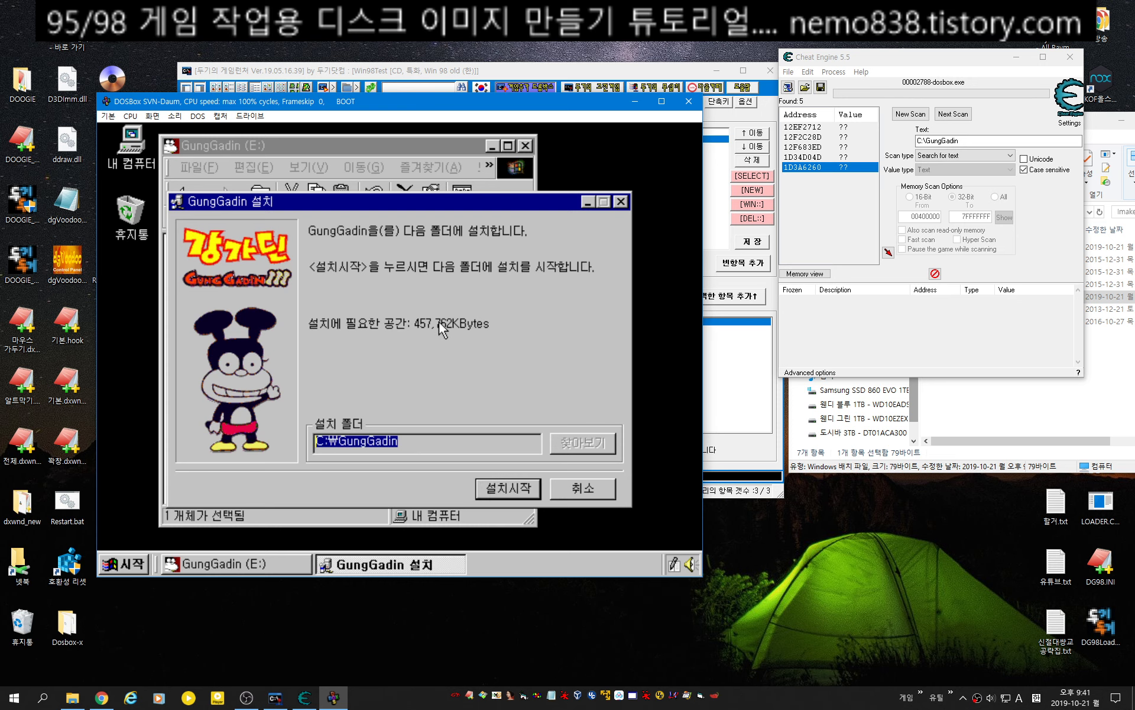
Switch to Cheat Engine and copy the search text C:\GungGadin.
key(super)
drag(971, 141, 804, 158)
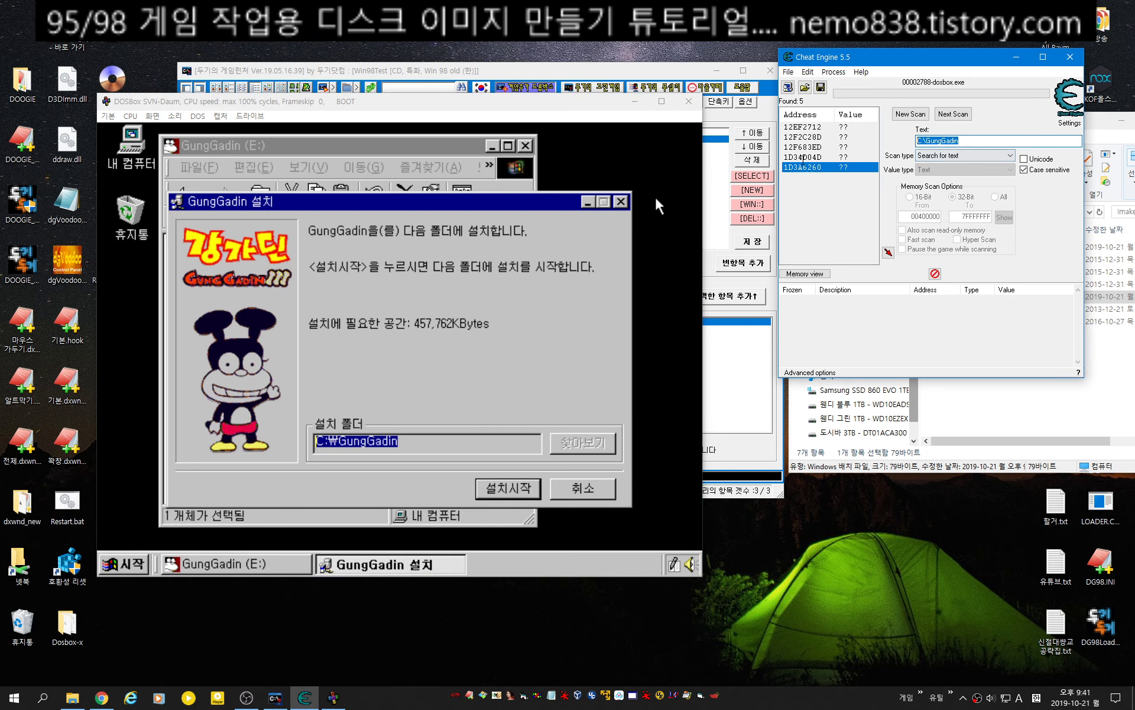
right_click(934, 142)
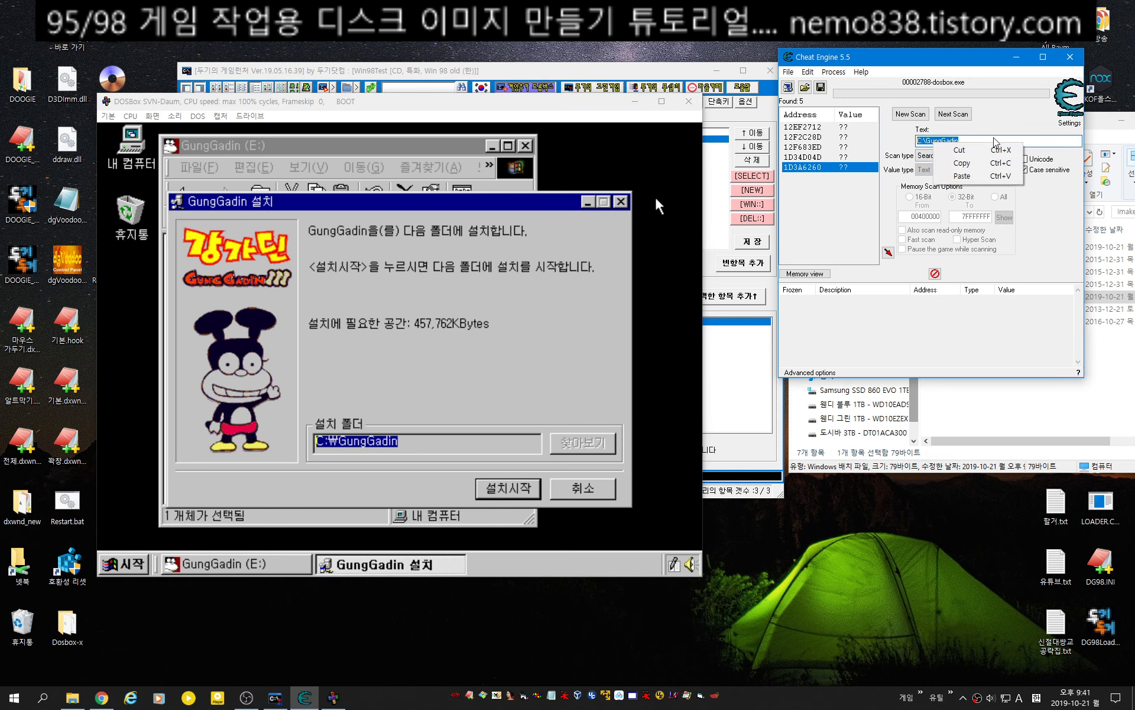
click(970, 164)
Attach Cheat Engine to the running dosbox.exe process and perform a new text scan for C:\GungGadin.
click(788, 87)
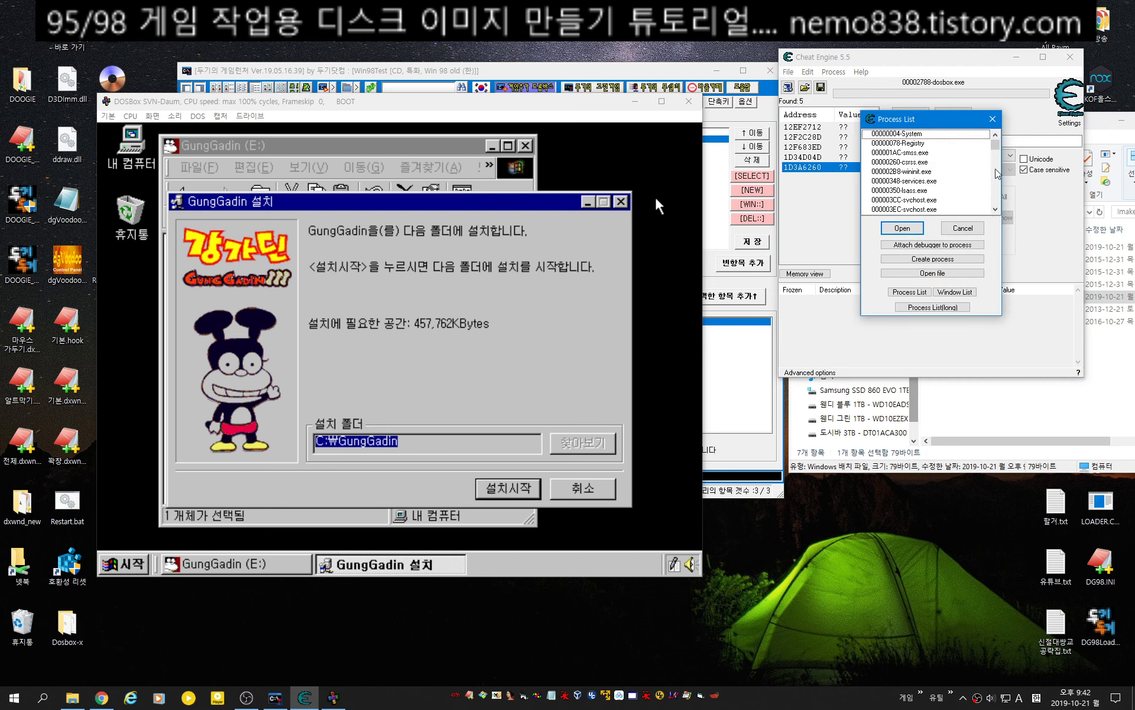
drag(996, 148, 996, 199)
double_click(916, 191)
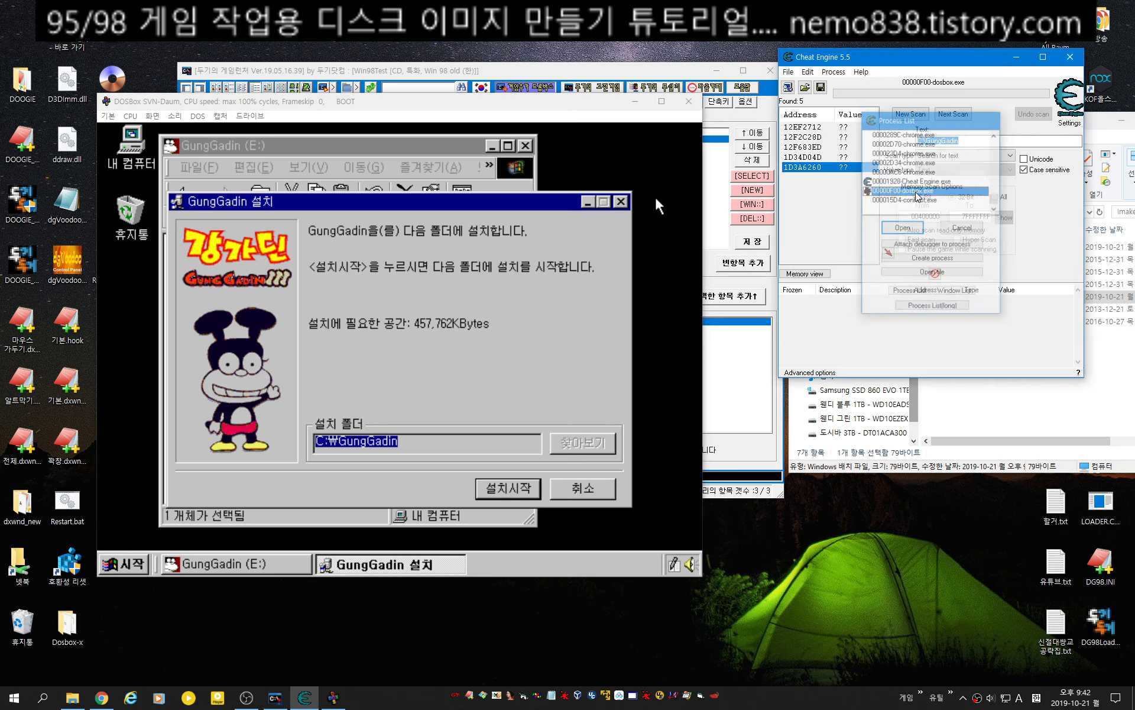
click(916, 114)
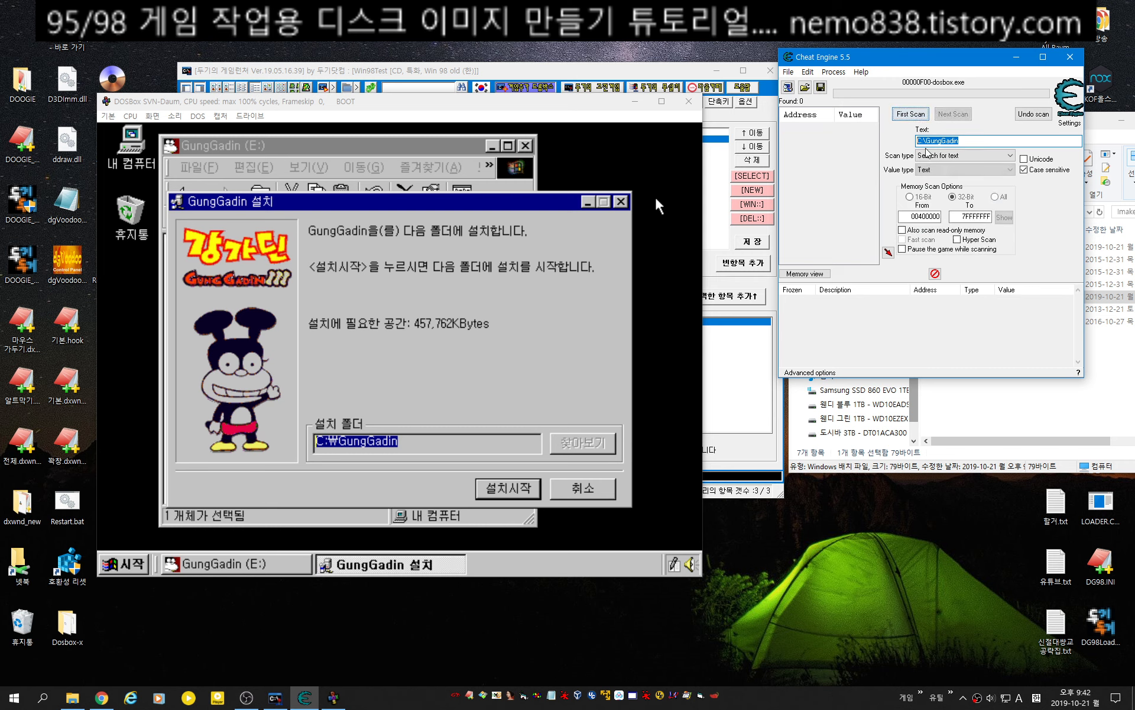
click(910, 114)
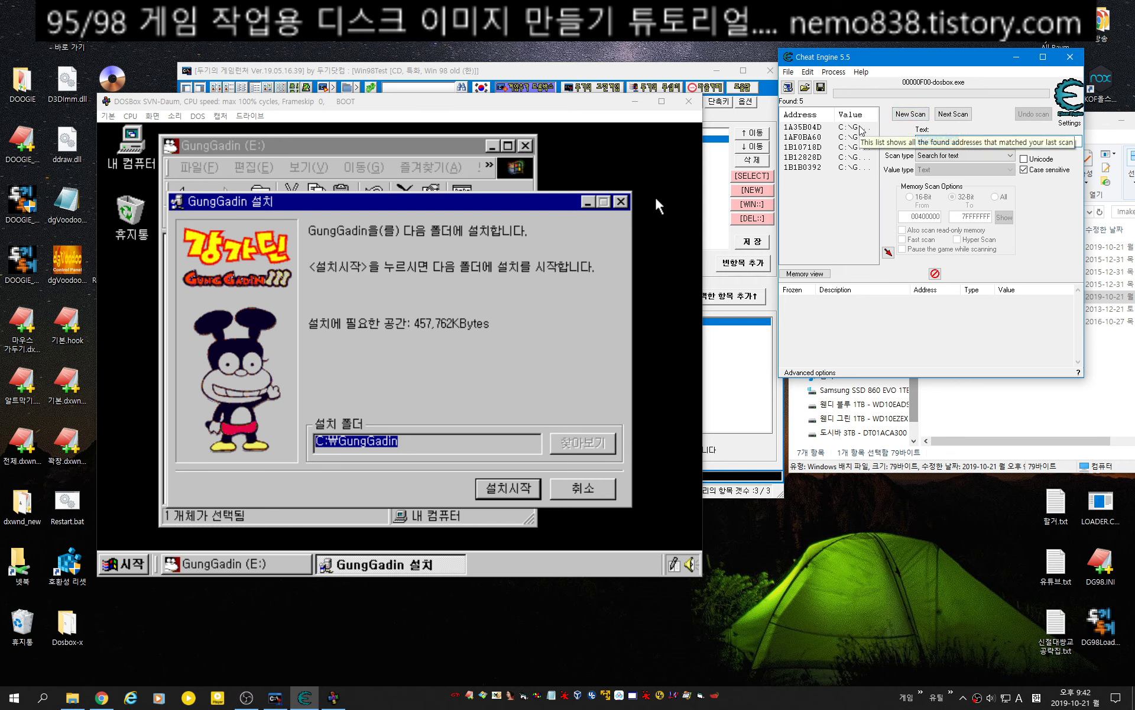
click(852, 128)
double_click(853, 128)
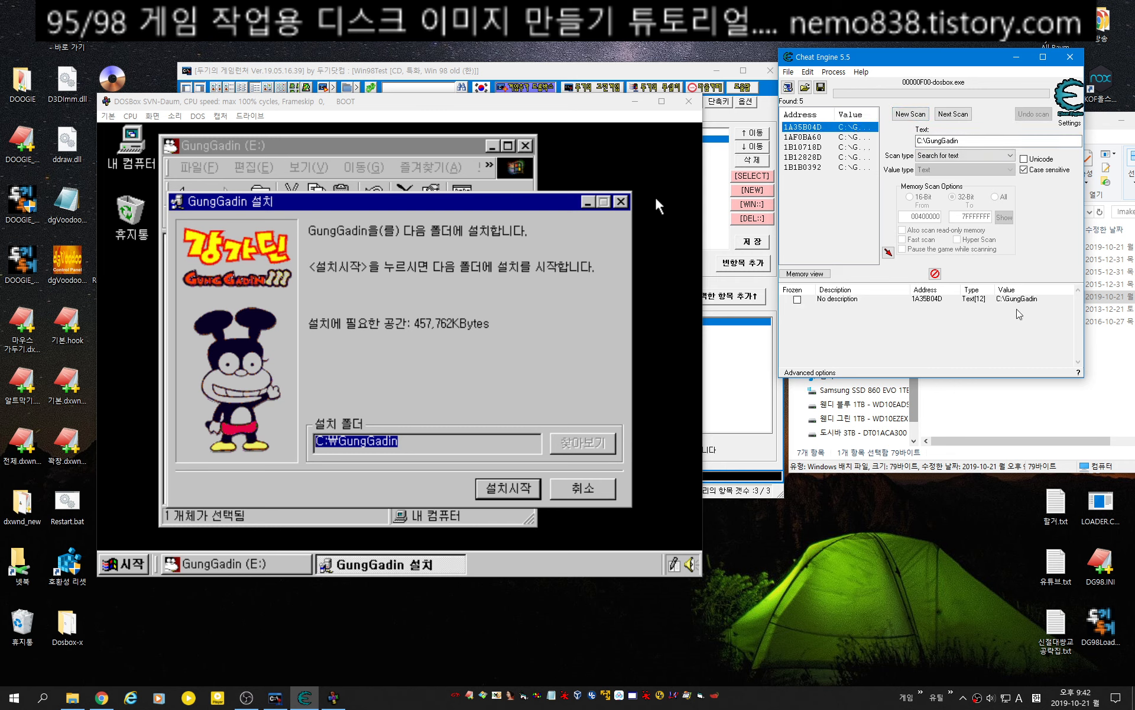
click(935, 274)
click(541, 375)
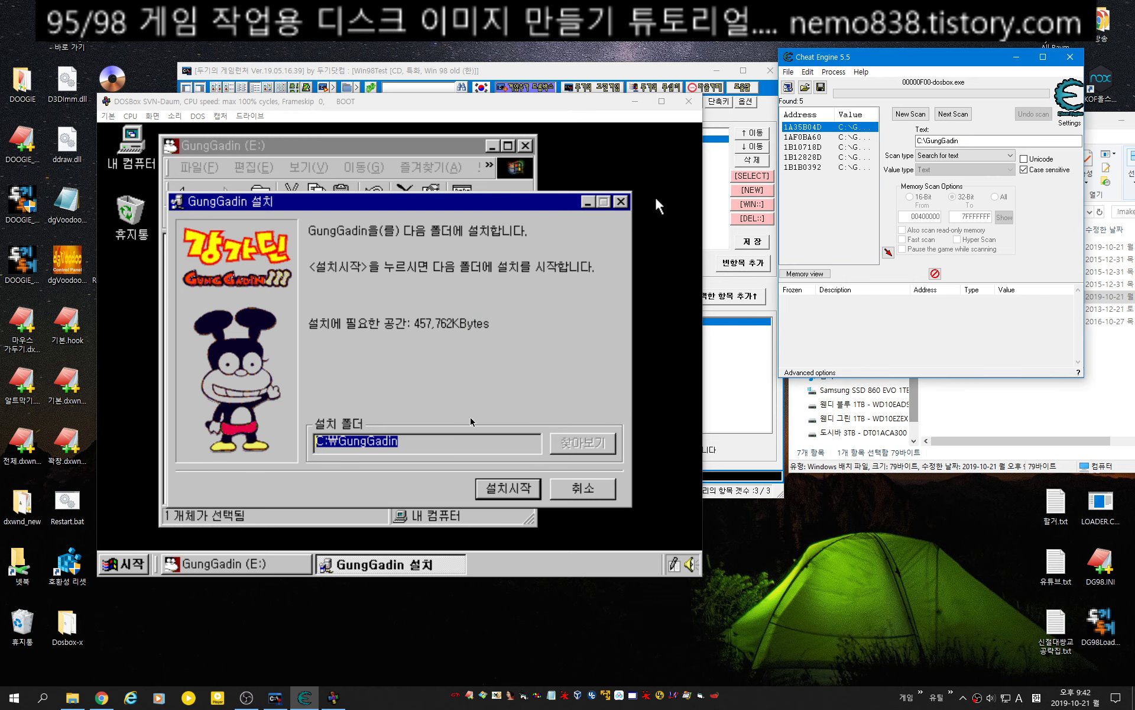
Browse the memory regions of the first four C:\GungGadin scan results to examine the text around each path.
right_click(848, 127)
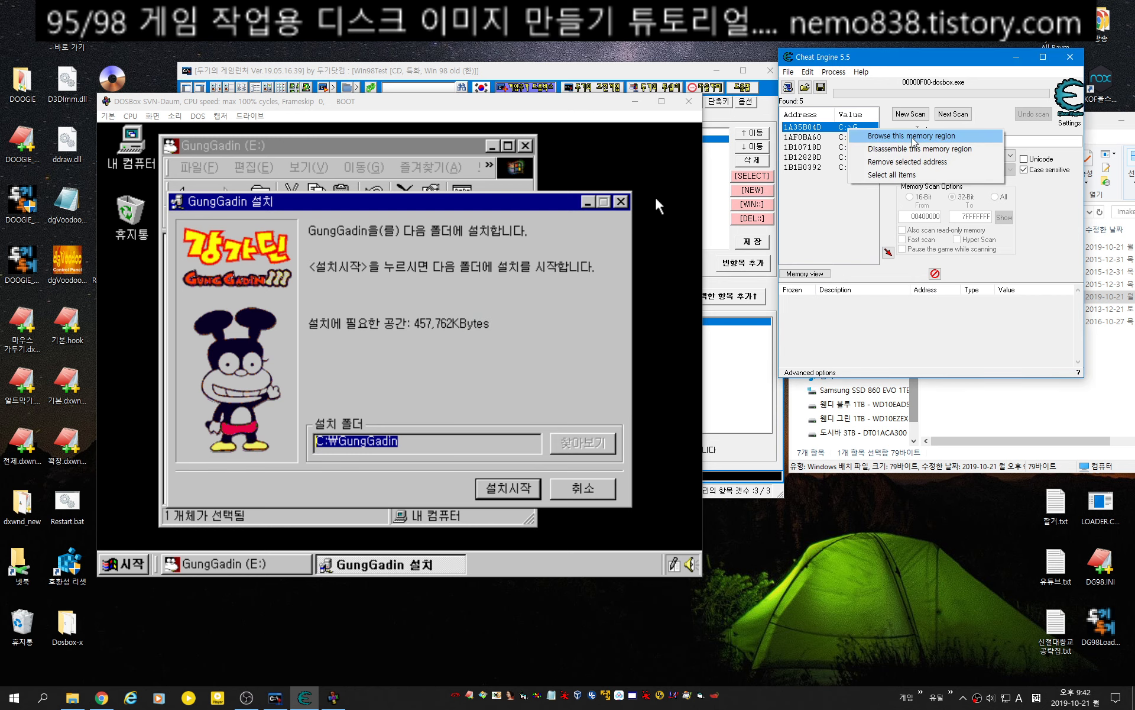
click(916, 136)
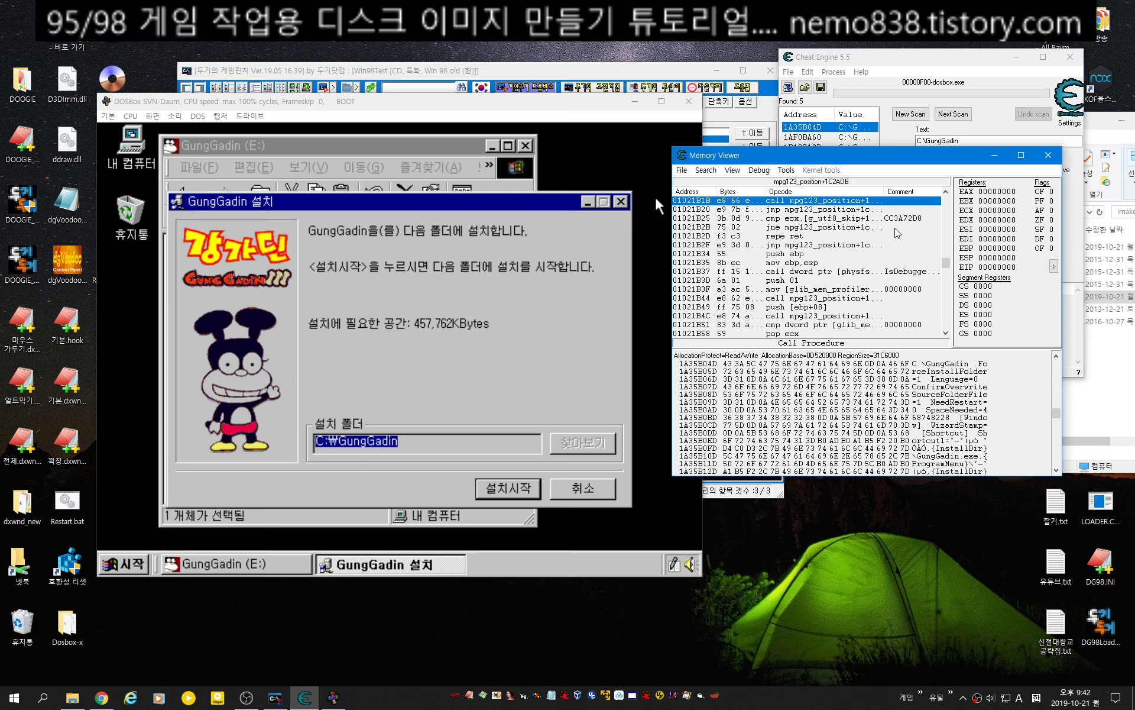
drag(869, 155, 909, 237)
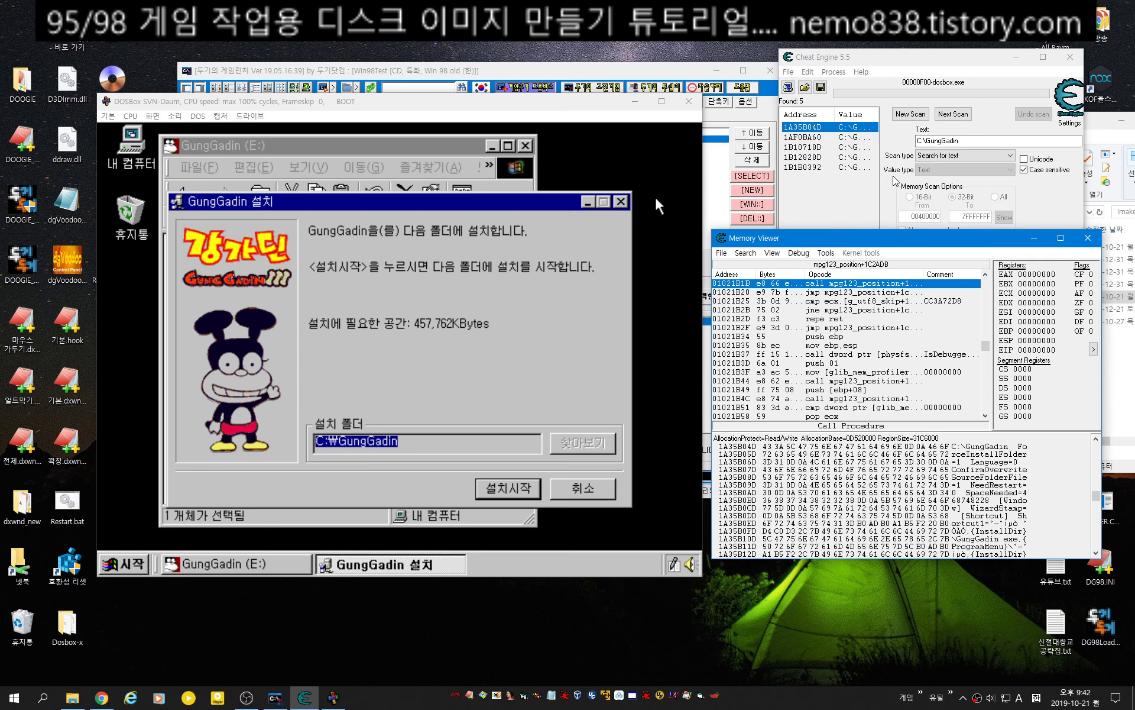
right_click(861, 137)
click(917, 144)
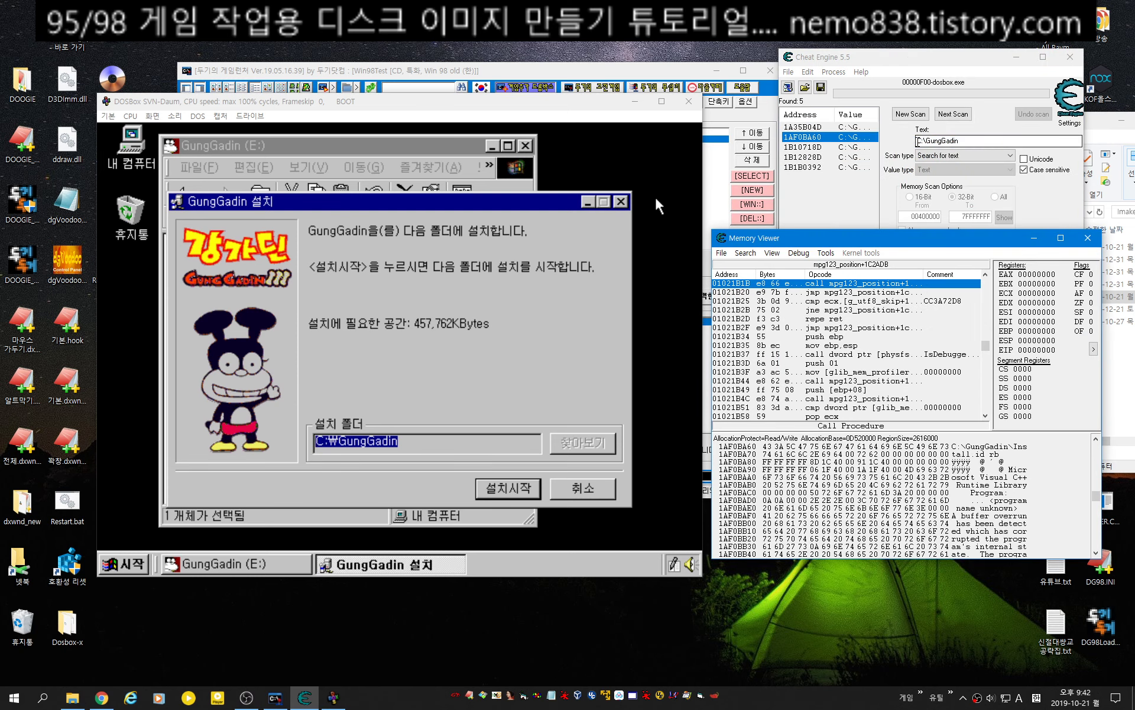
right_click(849, 147)
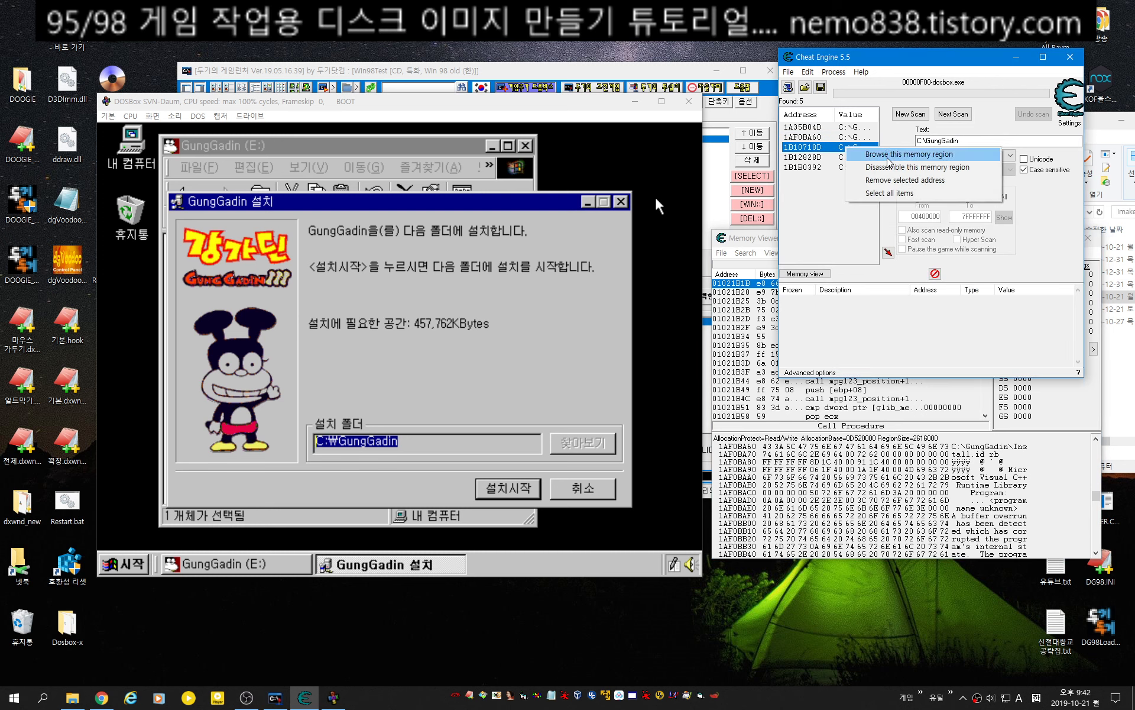
click(887, 156)
right_click(849, 158)
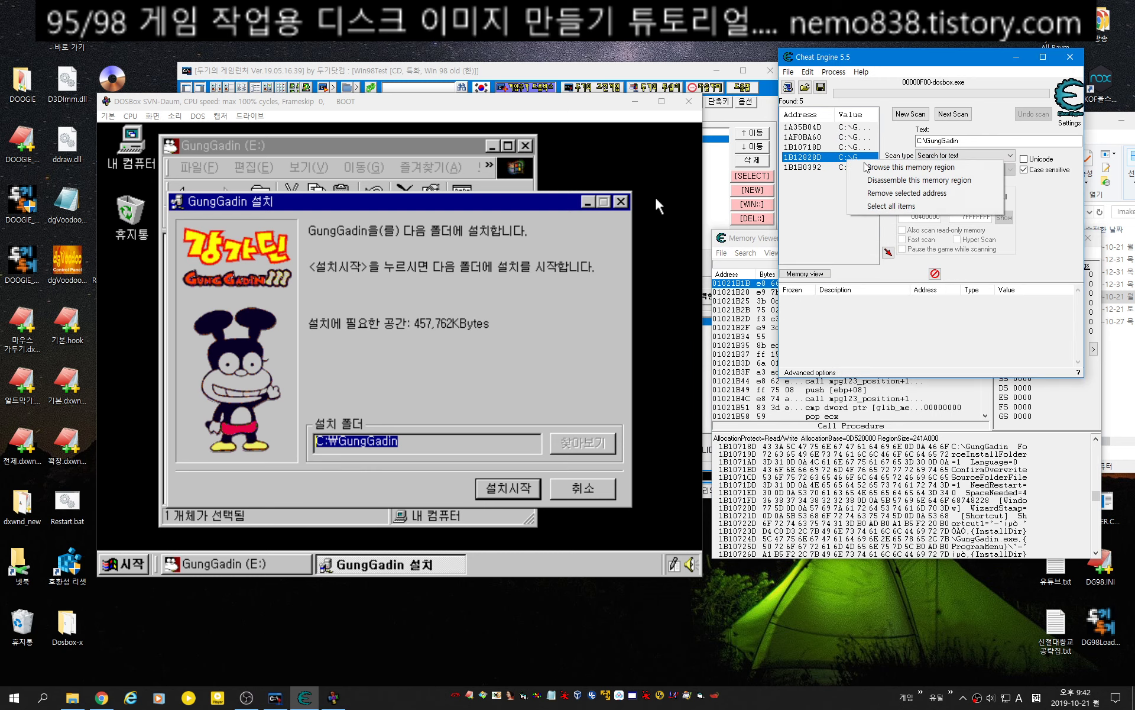
click(890, 168)
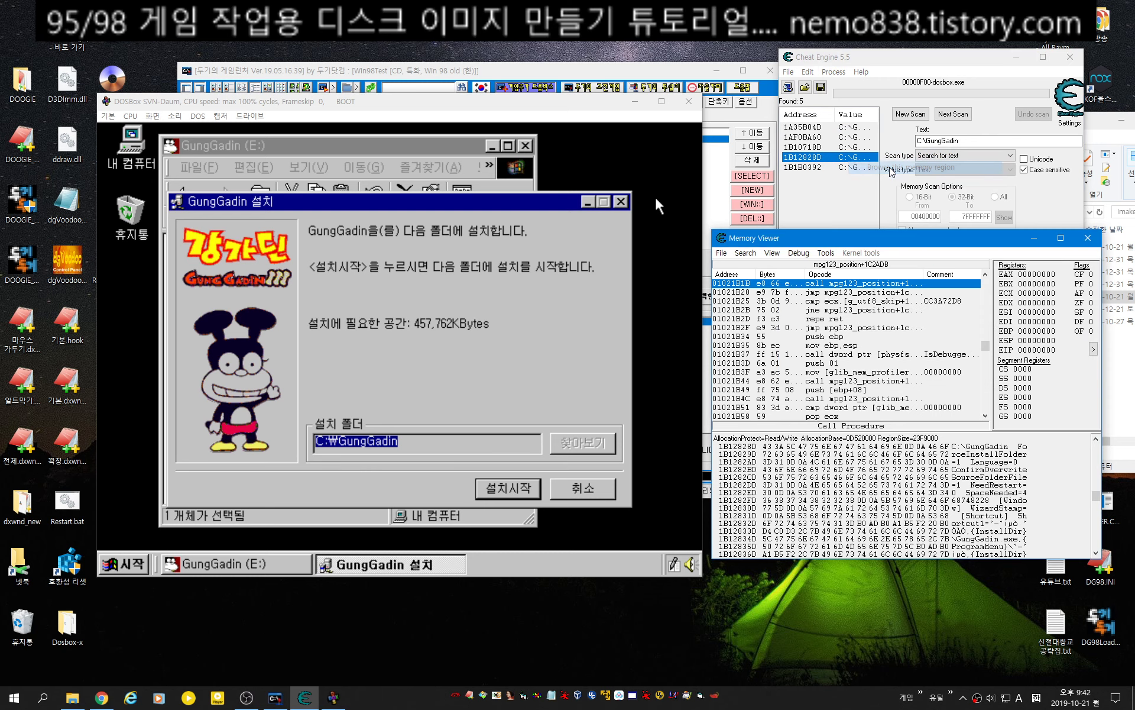
Browse the memory region of the last scan result, 1B1B0392, and change the path's drive letter to D.
right_click(851, 168)
click(884, 176)
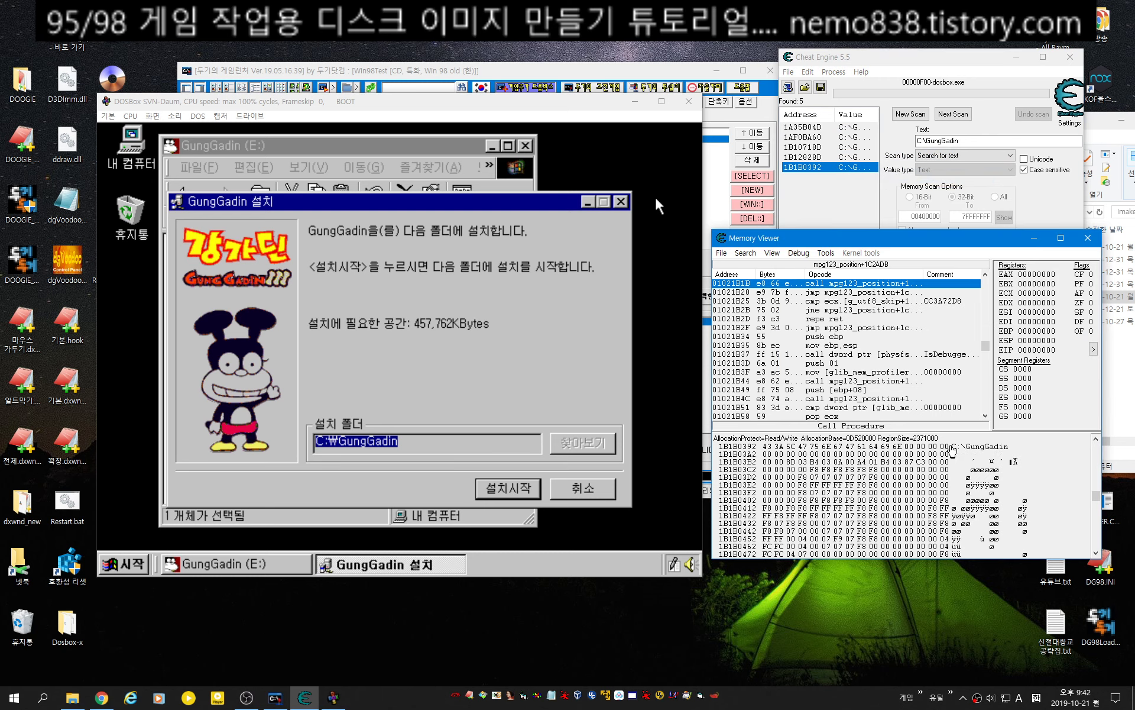
click(955, 446)
text(D)
click(969, 470)
Return to the GungGadin installer in DOSBox, refresh the installation folder field to D:\GungGadin, and start the installation.
click(472, 402)
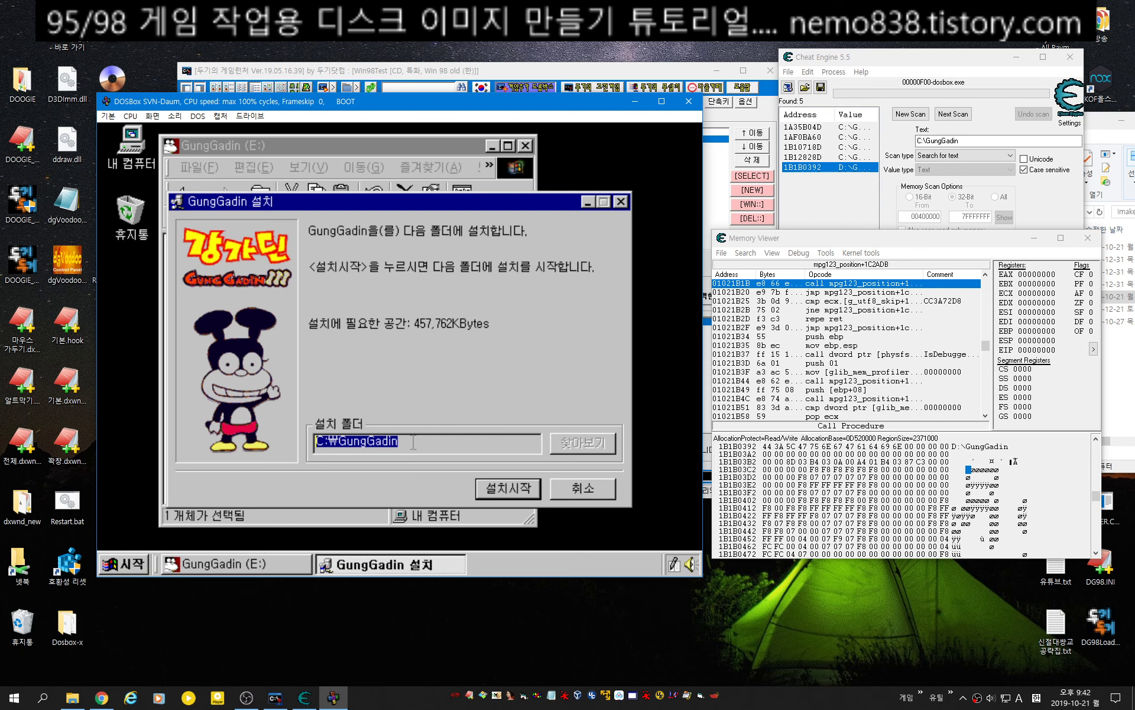
drag(413, 442, 296, 442)
click(337, 440)
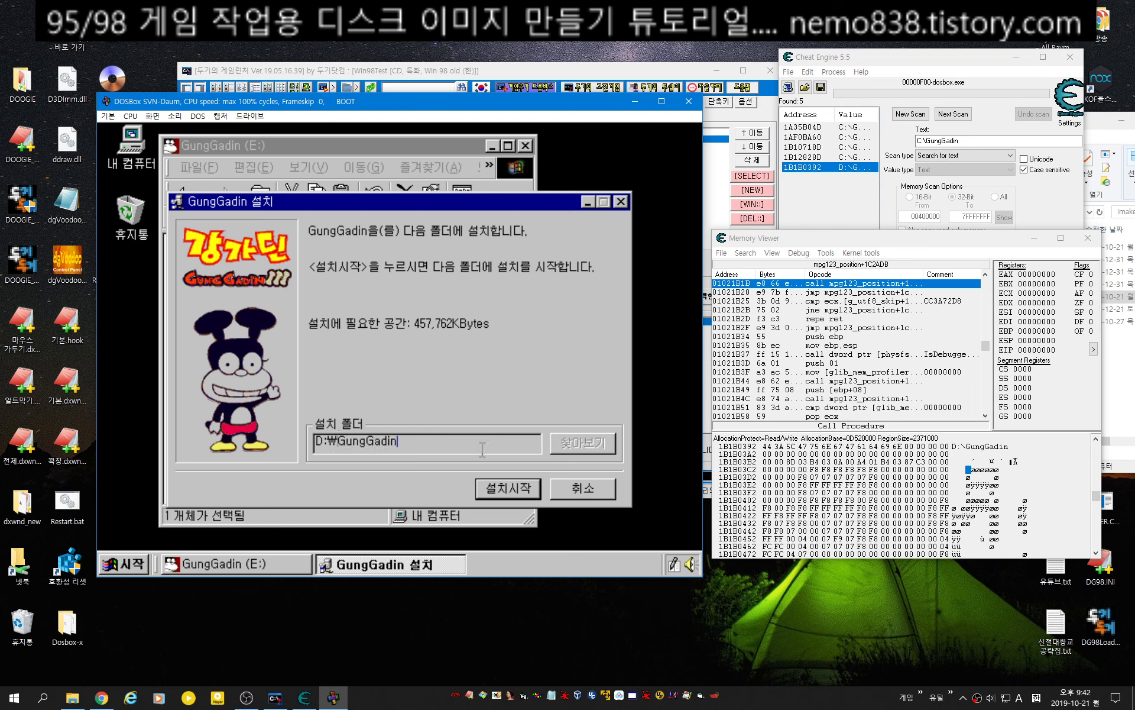
click(513, 486)
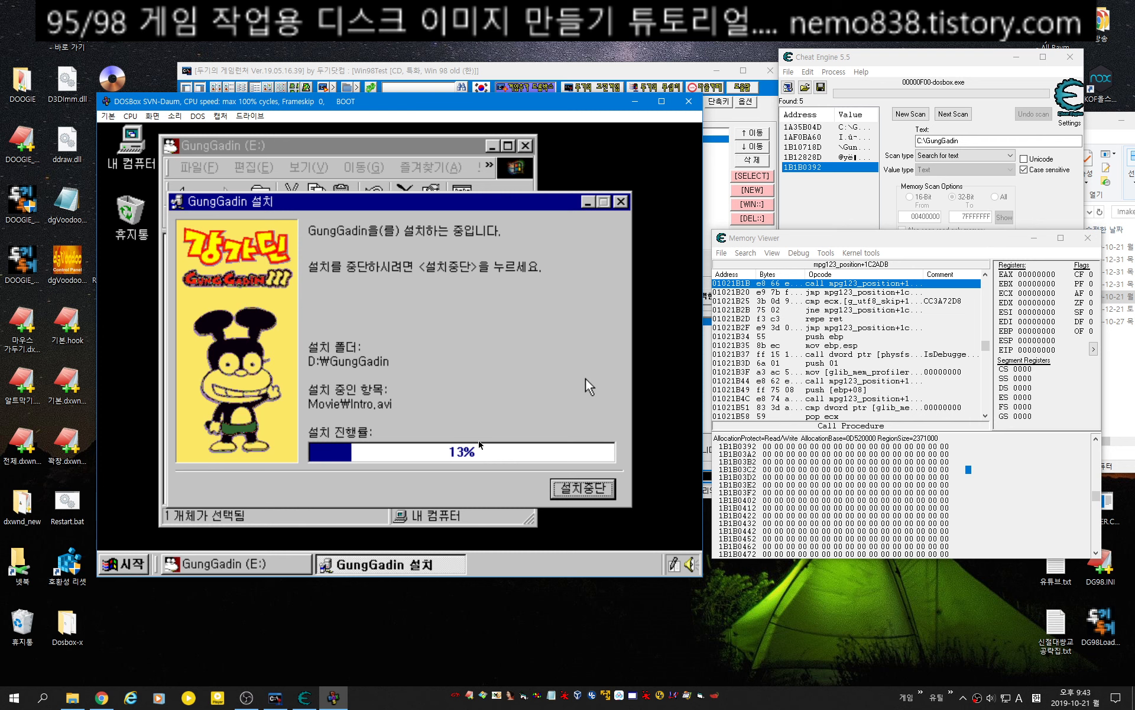
Close Cheat Engine's Memory Viewer and Cheat Engine itself.
click(953, 240)
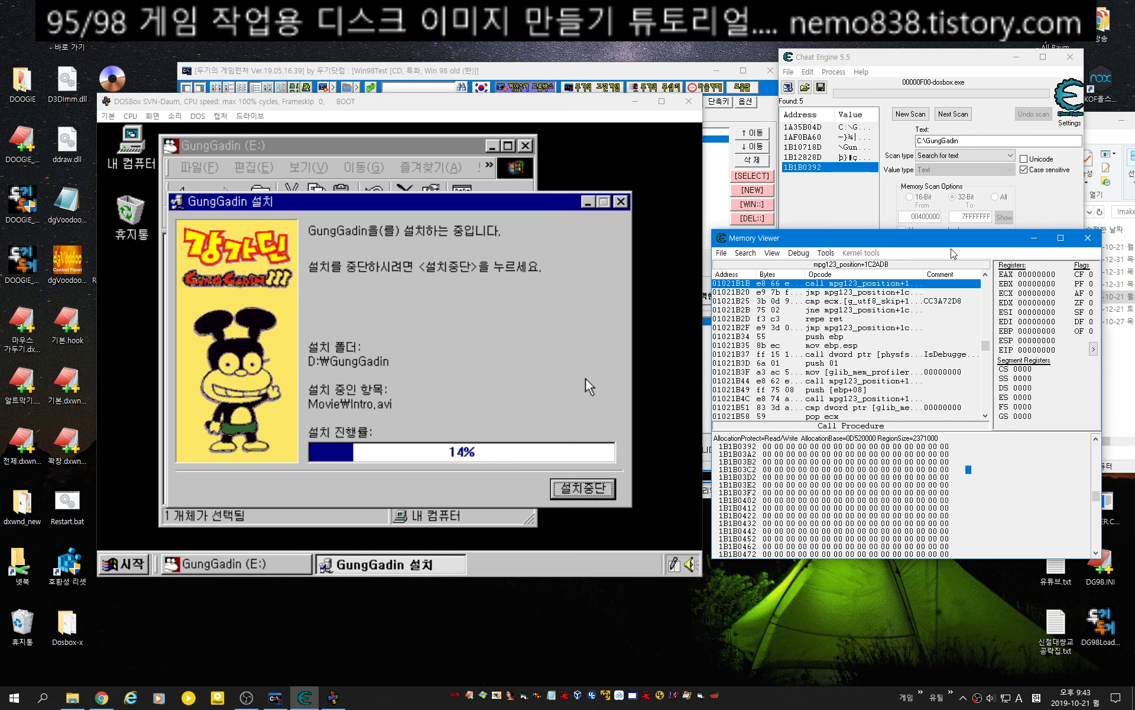
click(1091, 238)
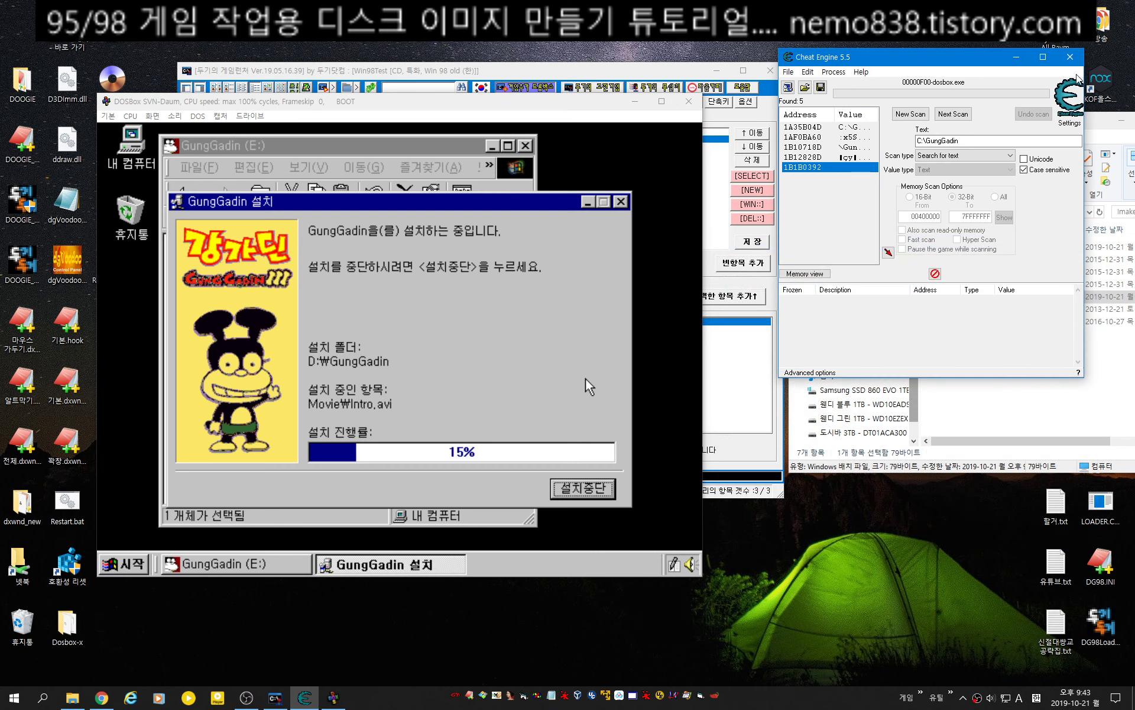
click(1070, 57)
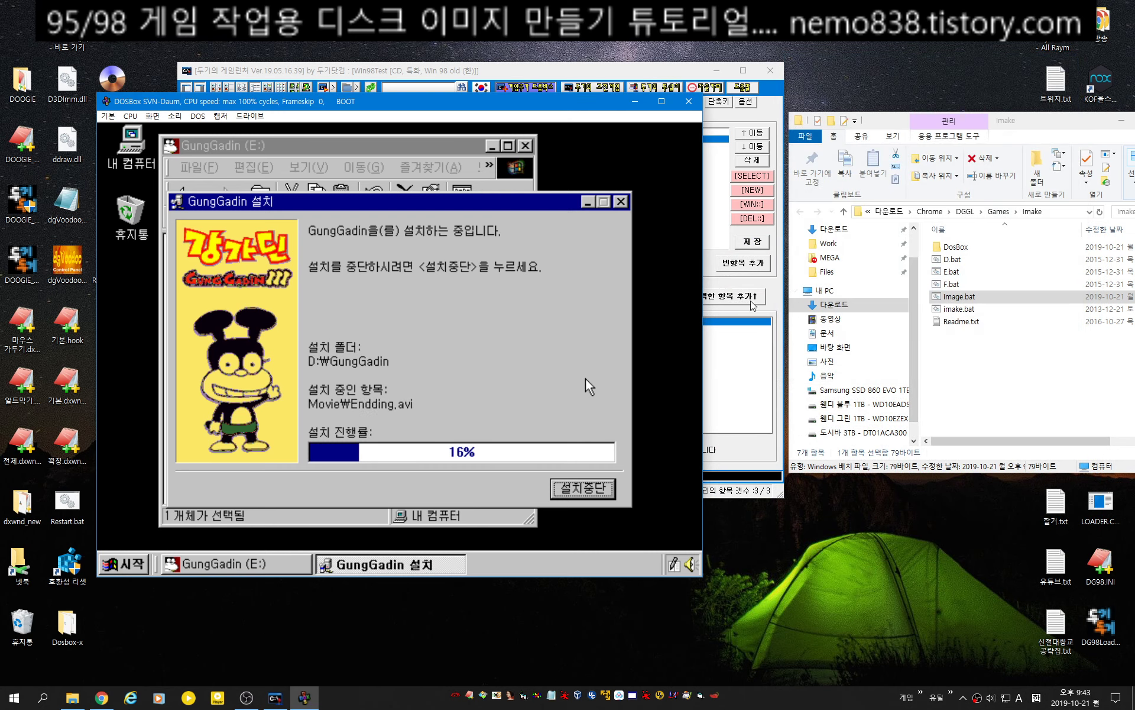
Switch to the game launcher, display its shortcut key list, and page through the help tips before closing them.
drag(654, 74, 913, 85)
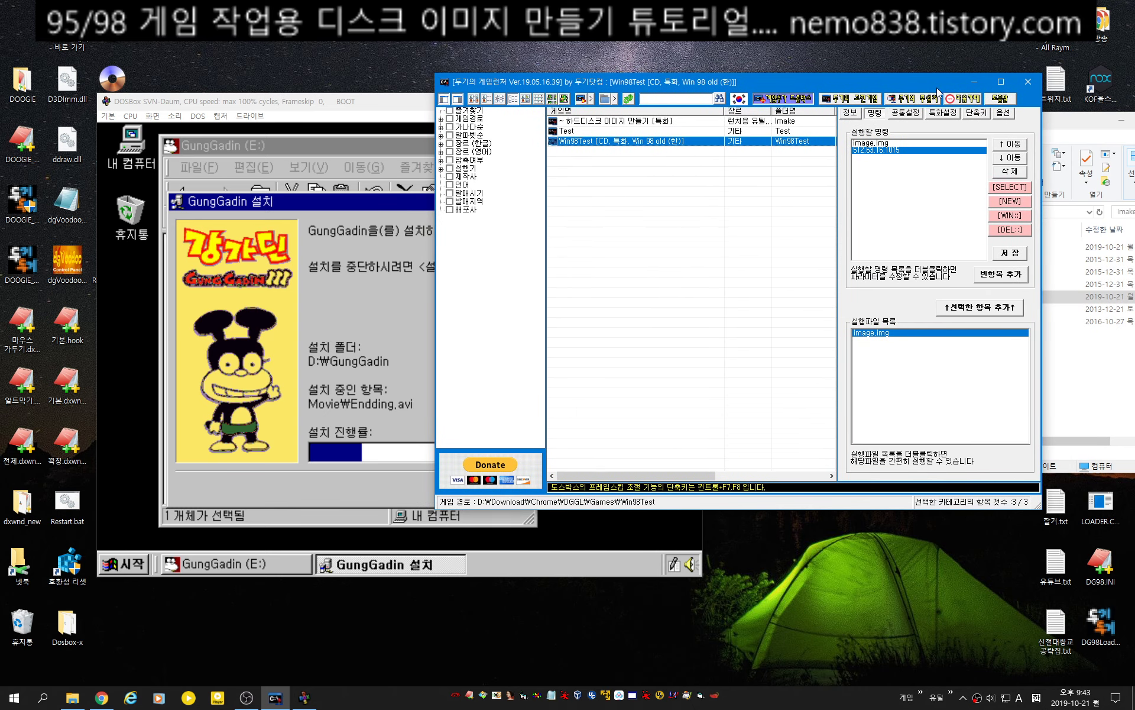
click(976, 112)
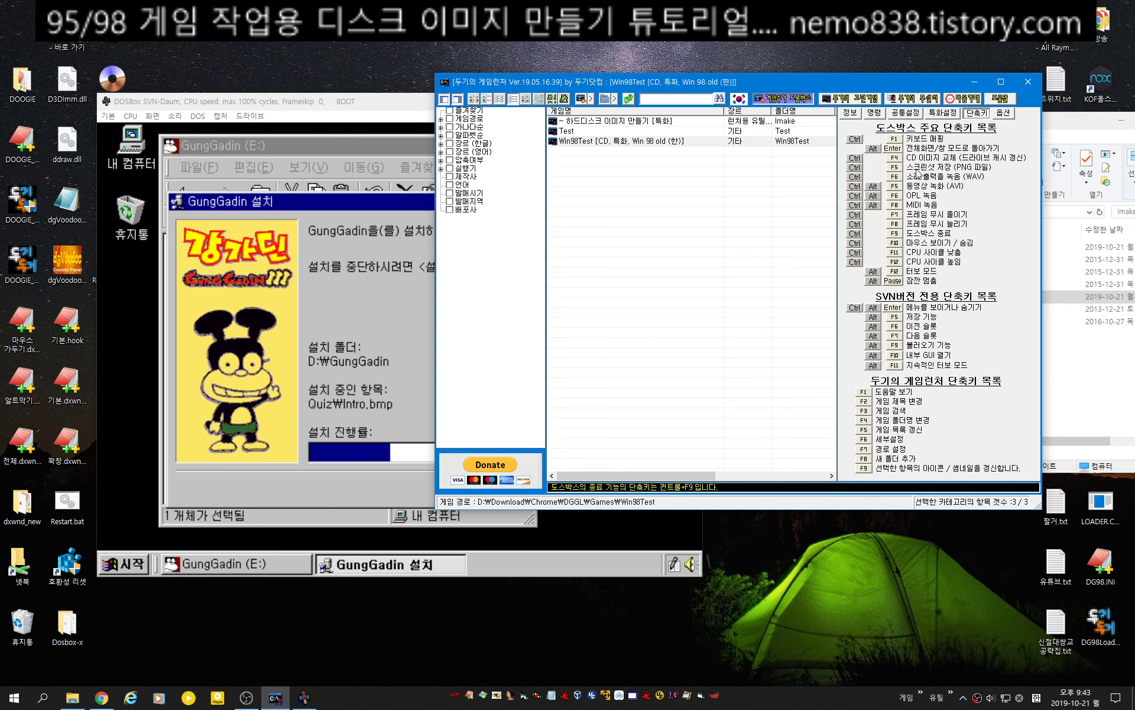
click(1001, 99)
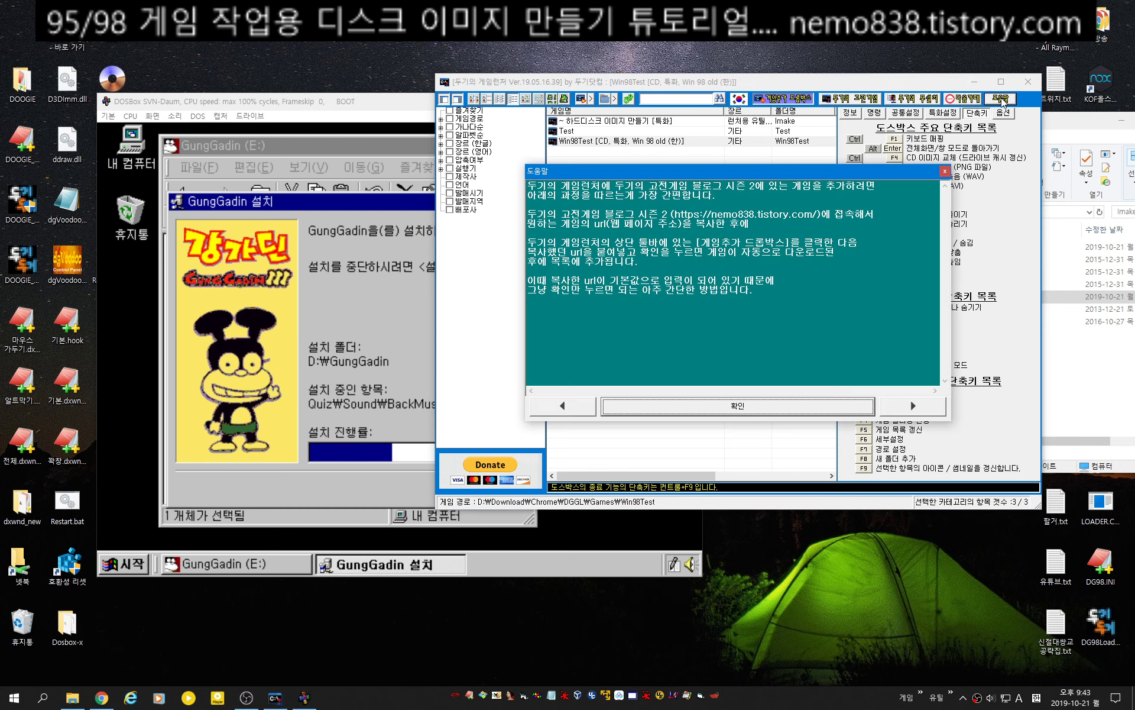
click(808, 301)
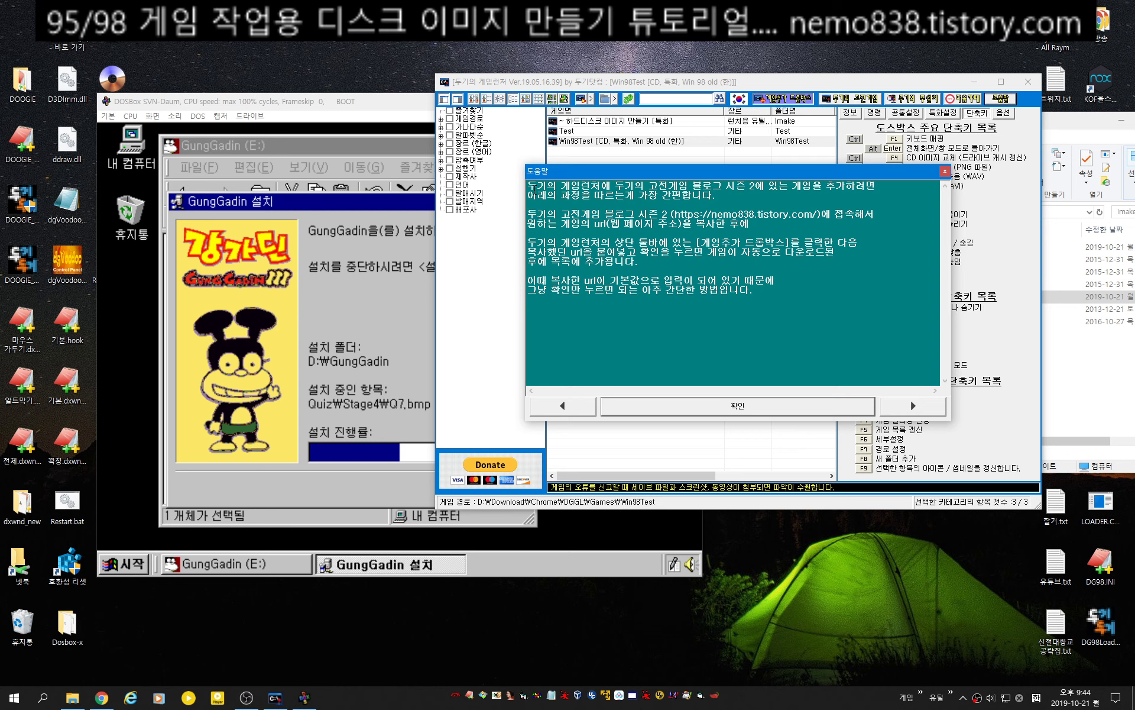
click(913, 408)
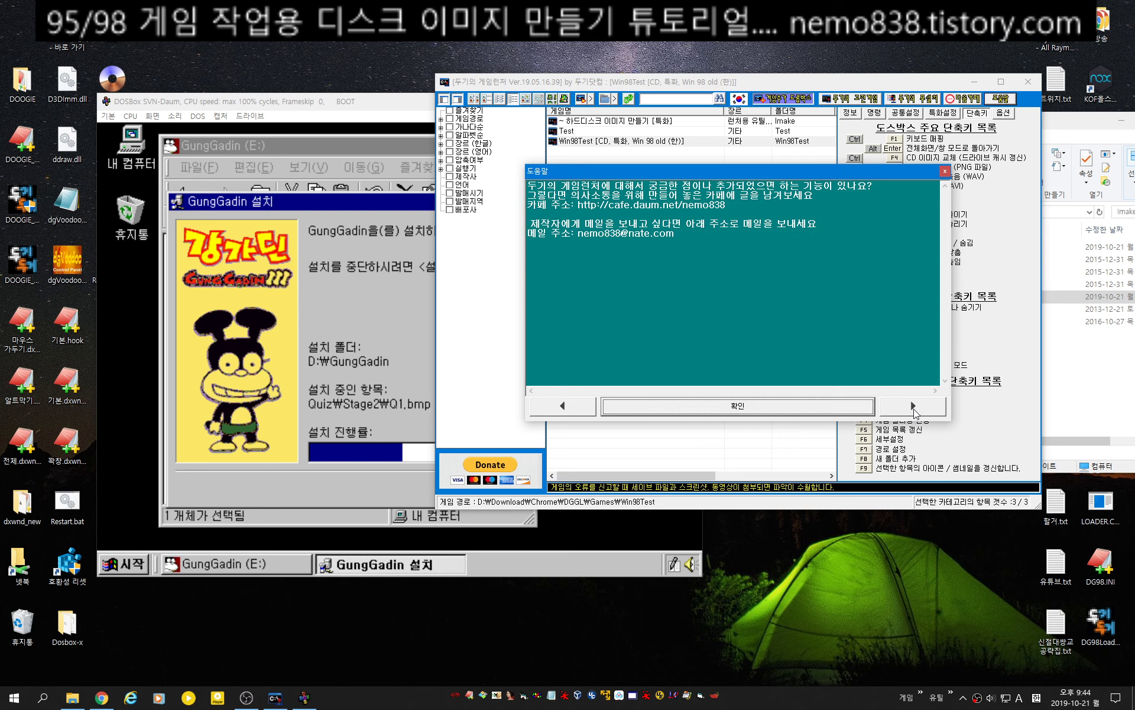
click(914, 408)
click(914, 408)
click(913, 408)
click(914, 408)
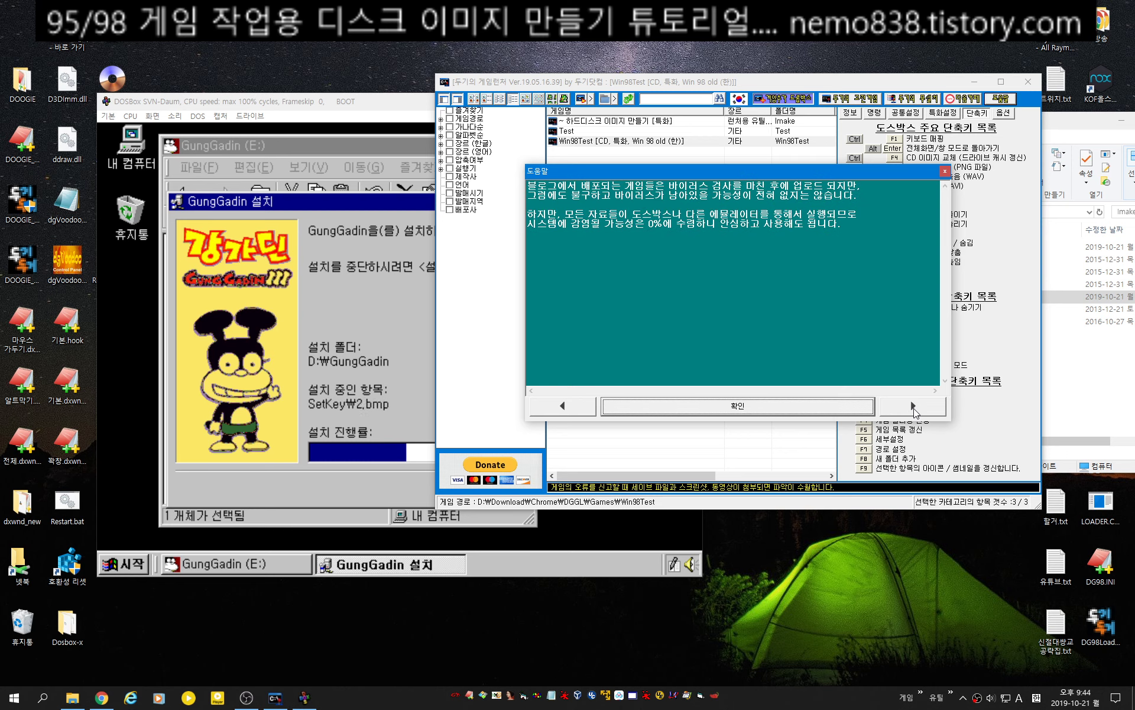
click(914, 408)
click(914, 408)
click(914, 408)
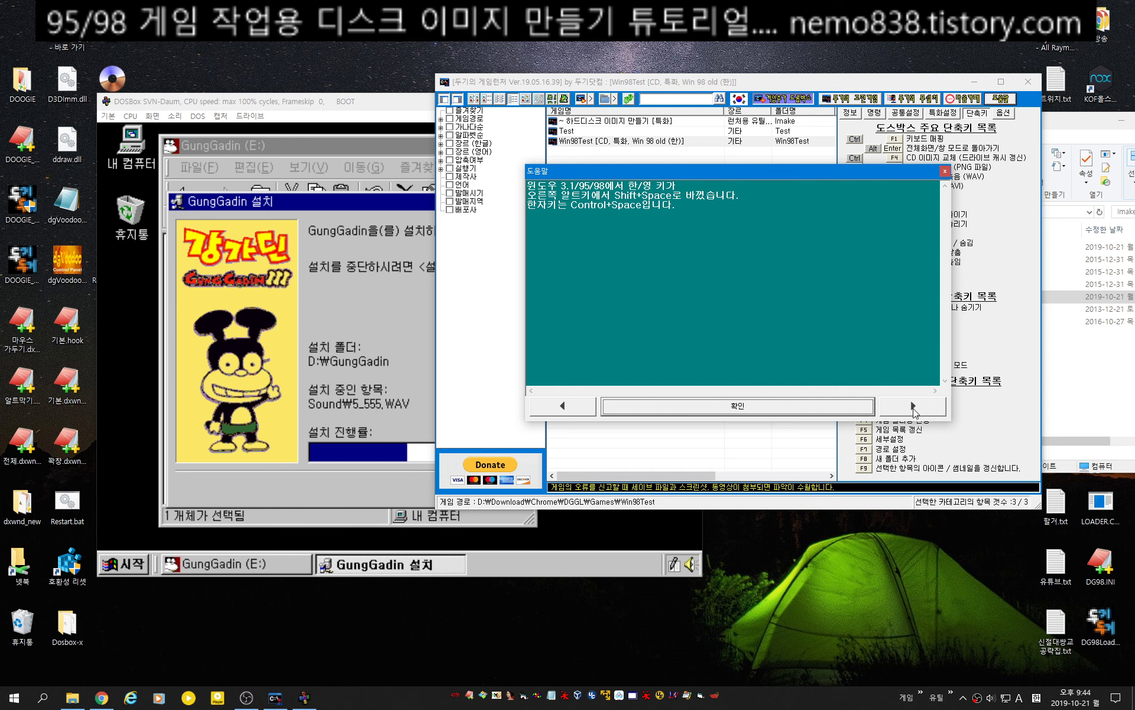
click(914, 408)
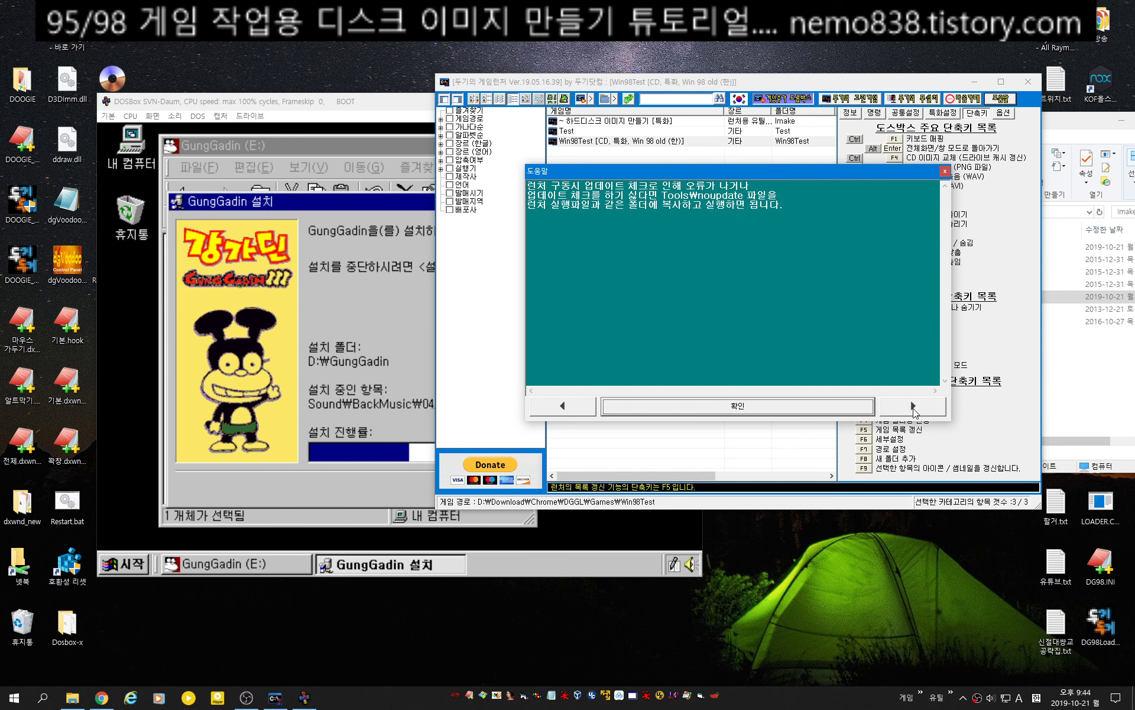
click(913, 408)
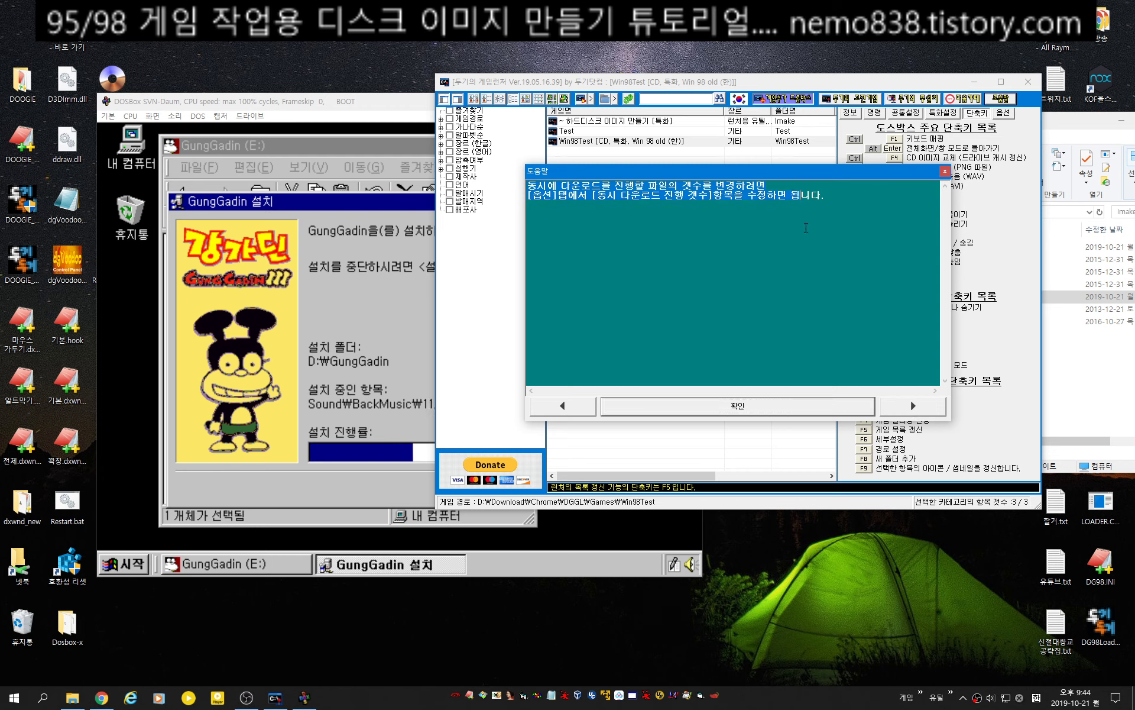
click(914, 413)
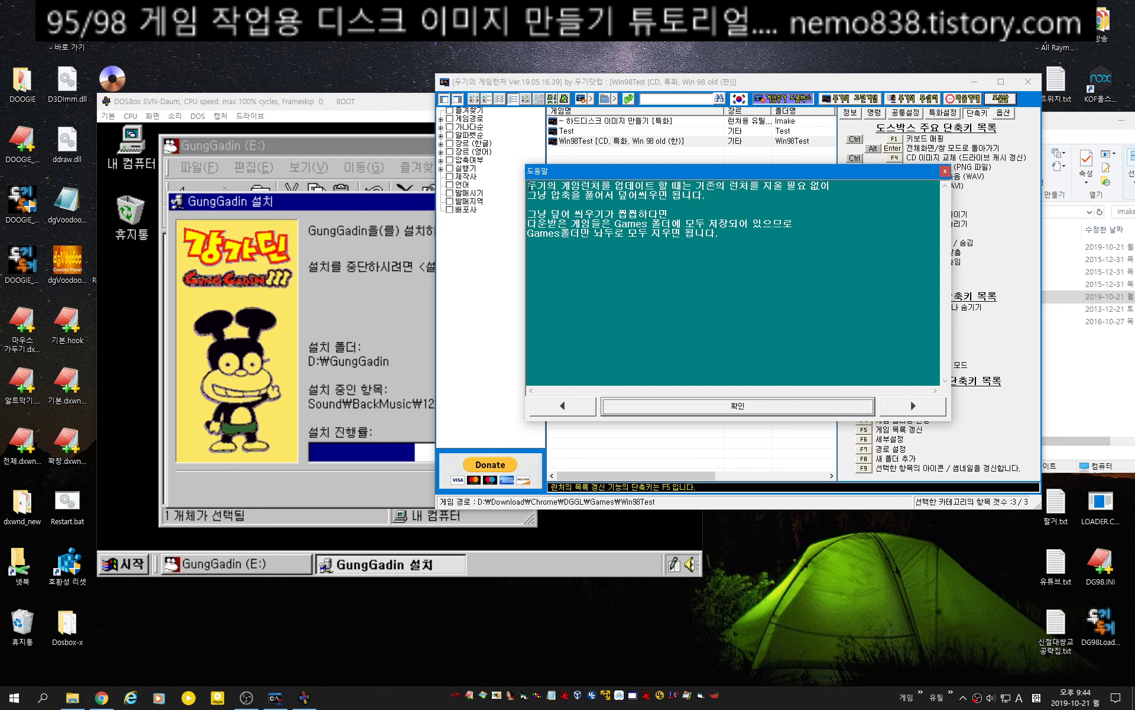
click(945, 171)
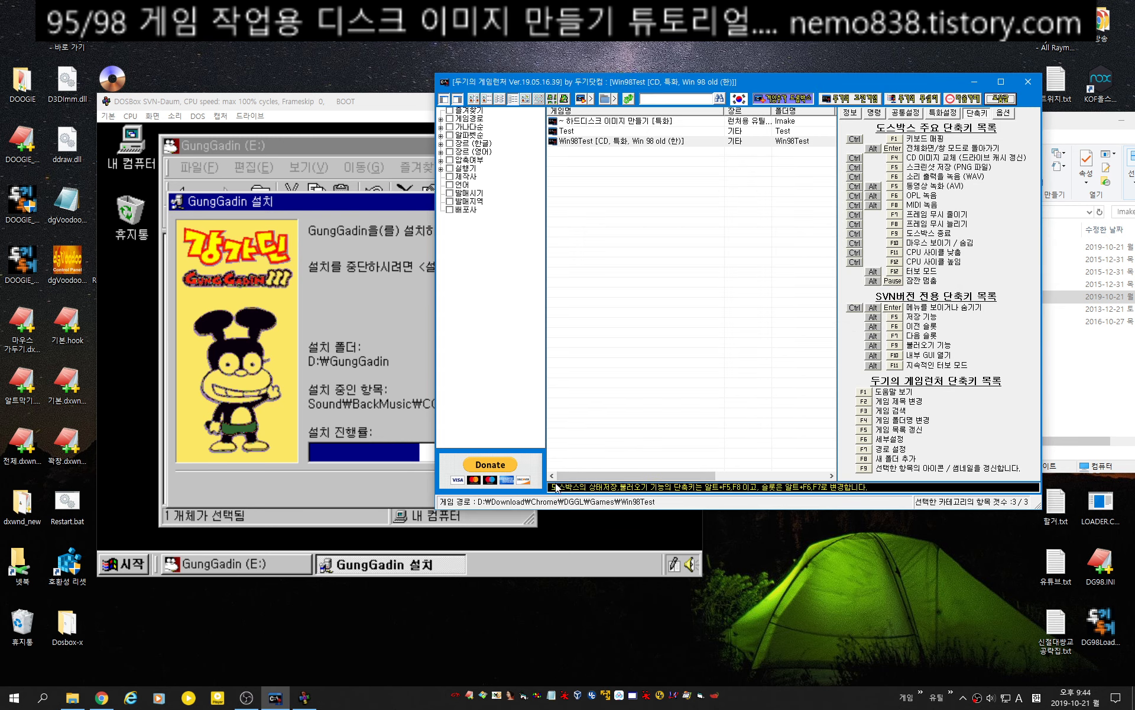
Highlight the launcher's rotating shortcut tips and try the search field with djdkdjdnhd, clearing it again.
drag(550, 489, 892, 495)
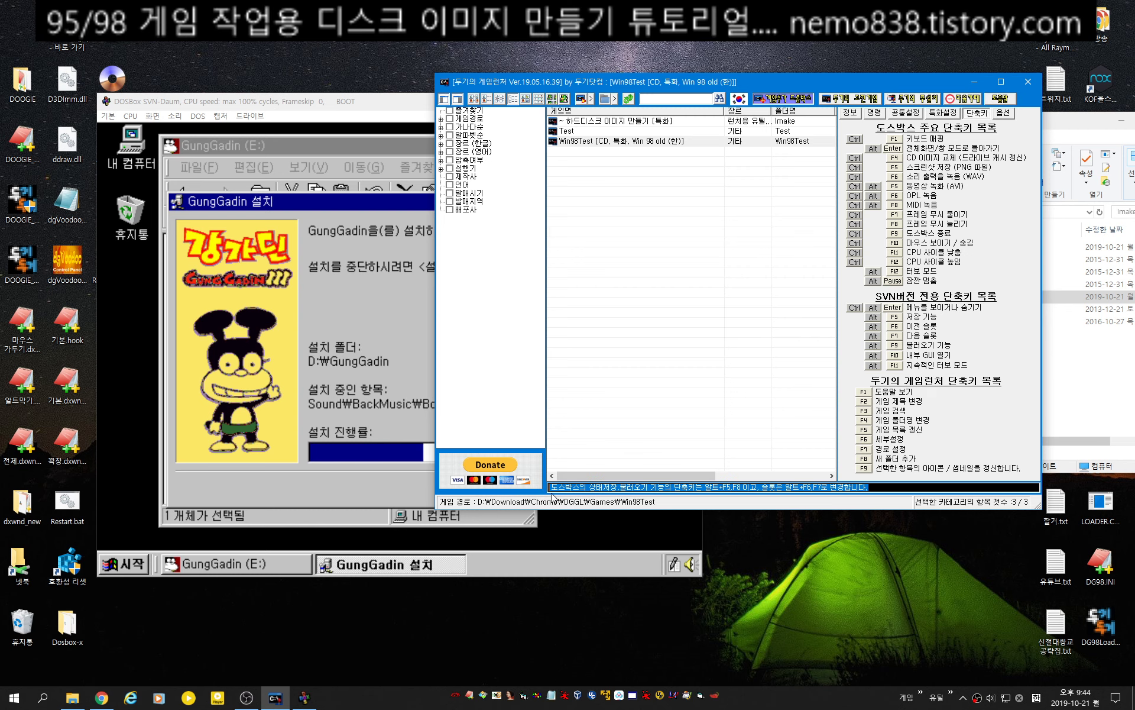
click(846, 487)
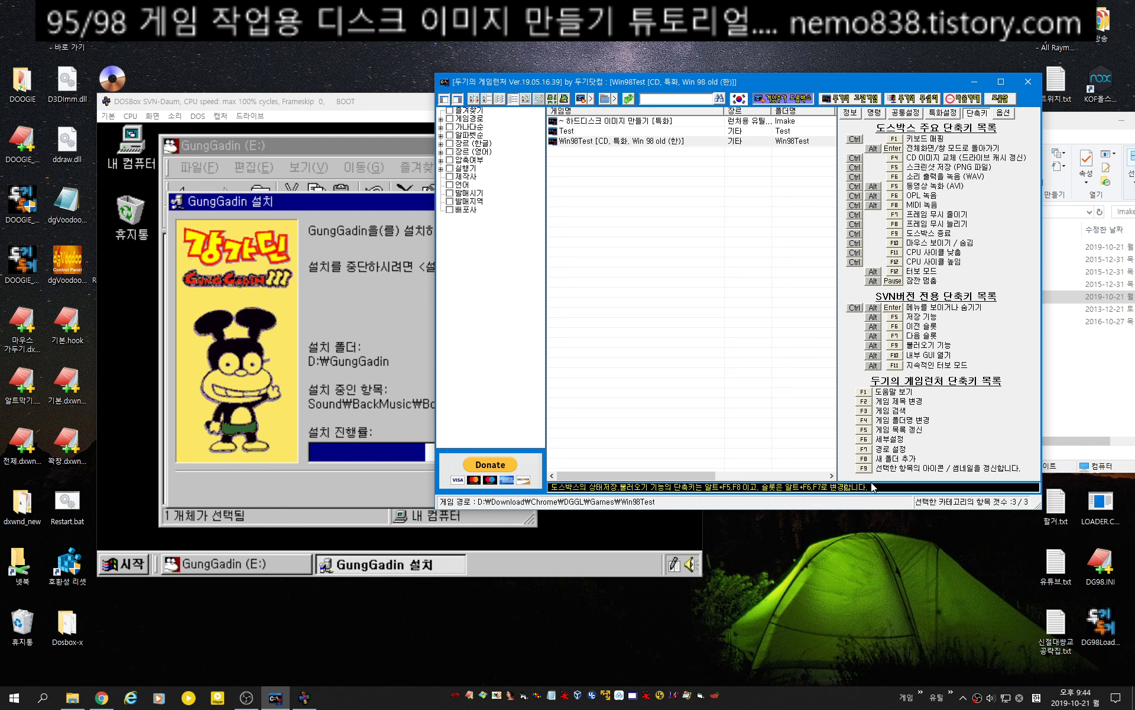
drag(796, 89, 740, 259)
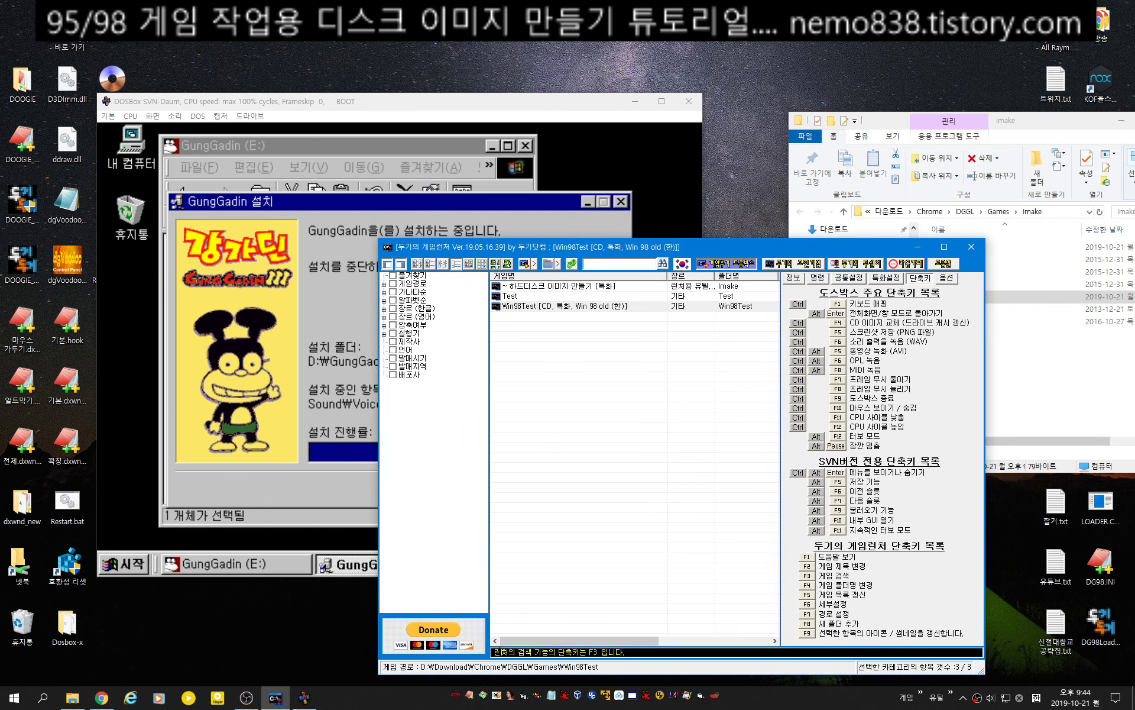
drag(494, 653, 655, 663)
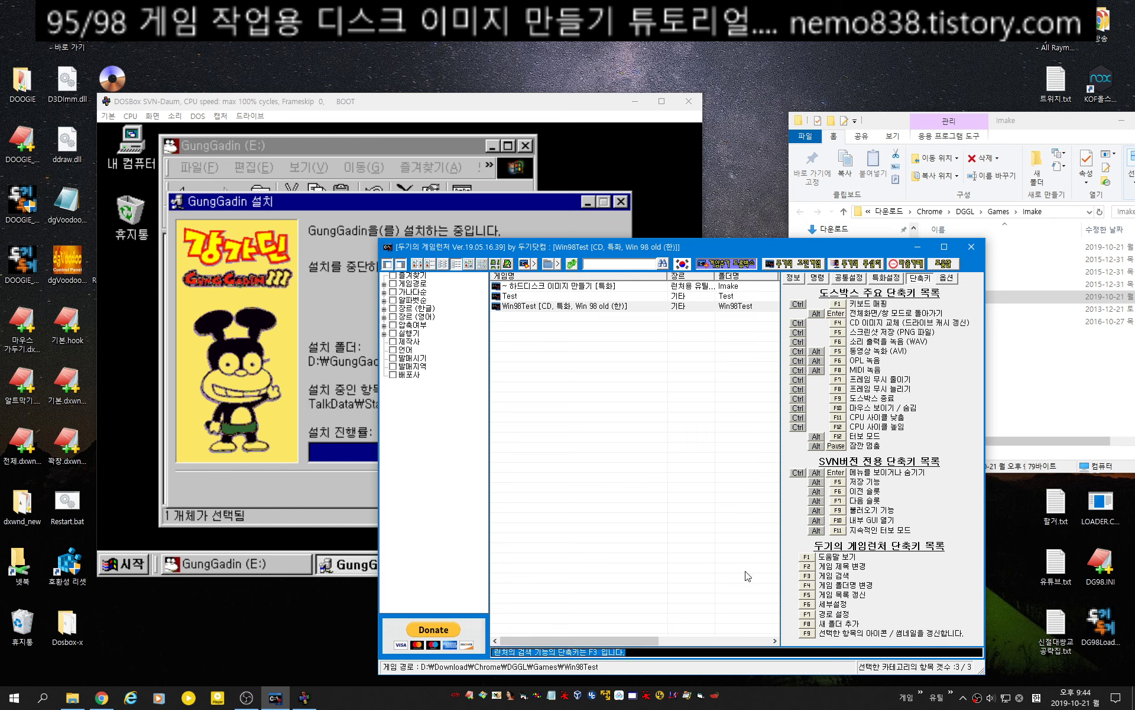
text(djdkdjdnhd)
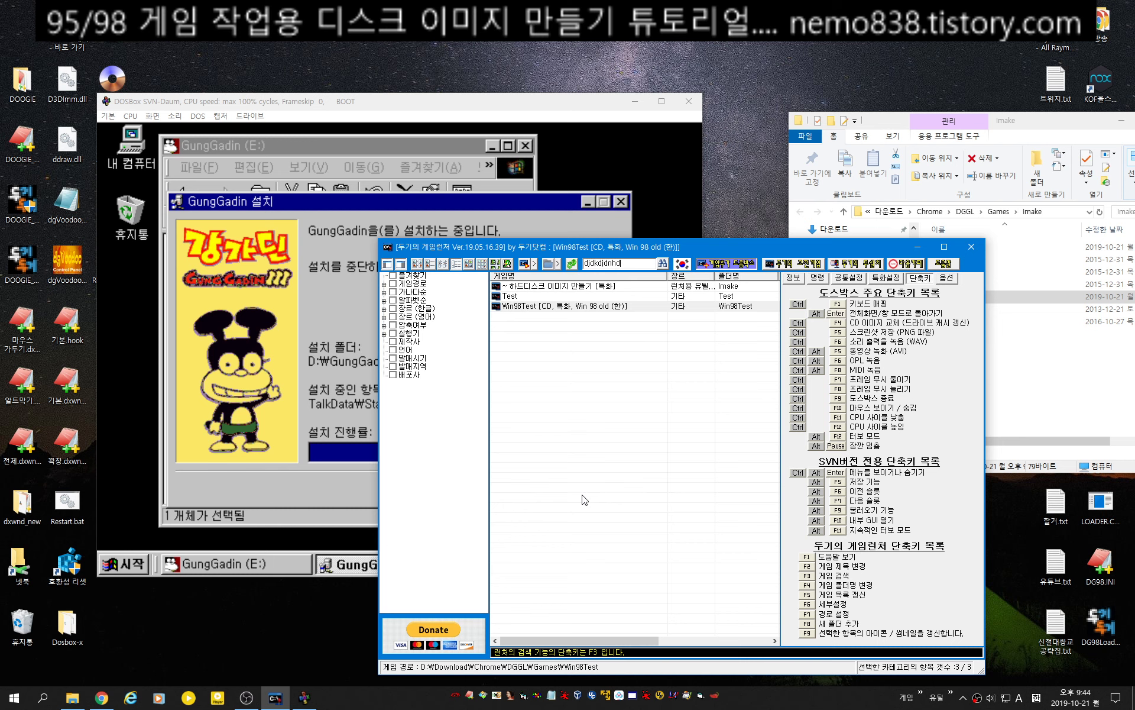
key(Escape)
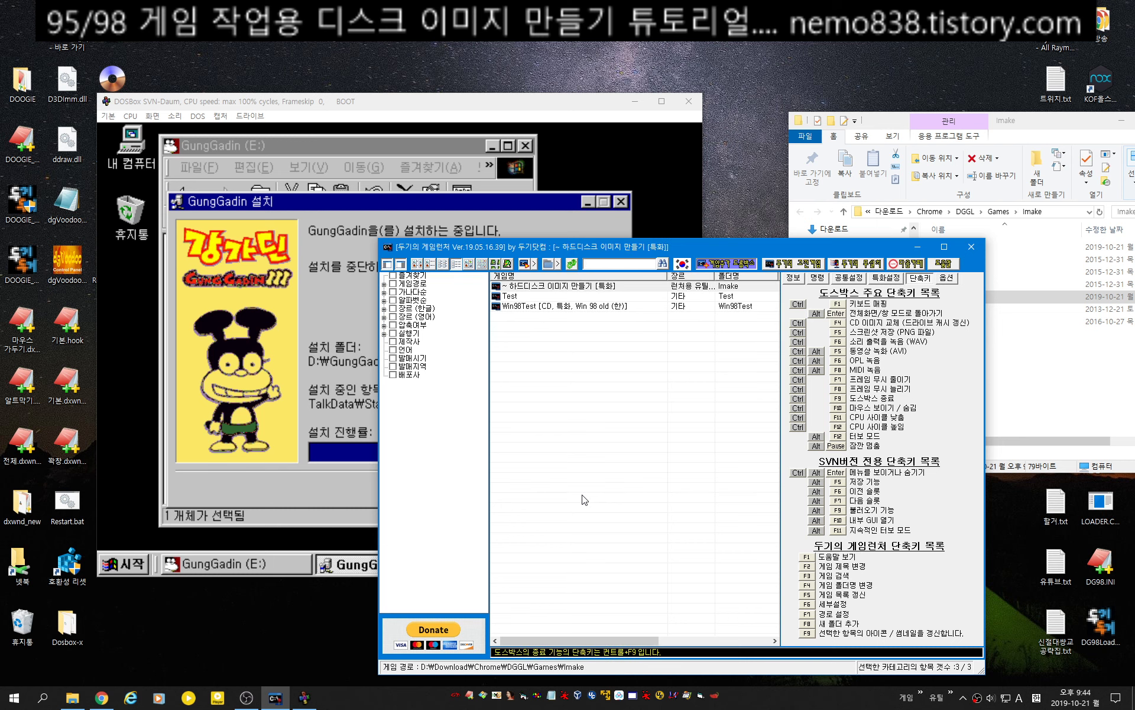
Demonstrate the launcher's title editing, folder renaming, new folder and path settings functions, cancelling each dialog without changes.
key(F2)
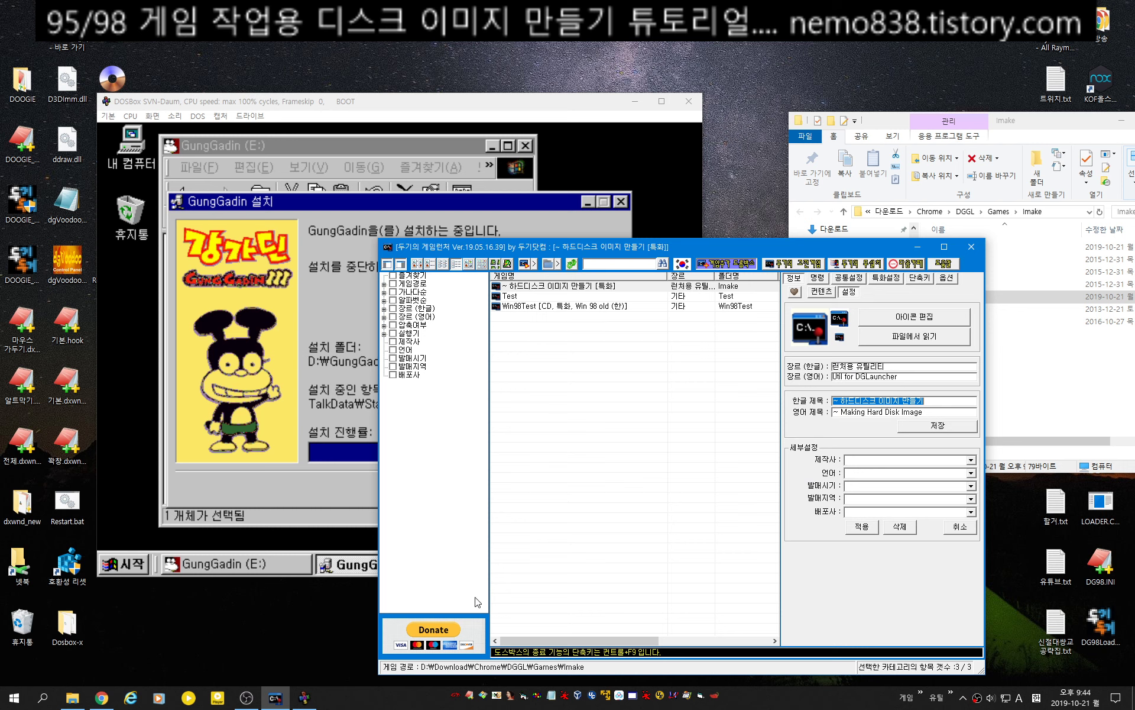
key(F3)
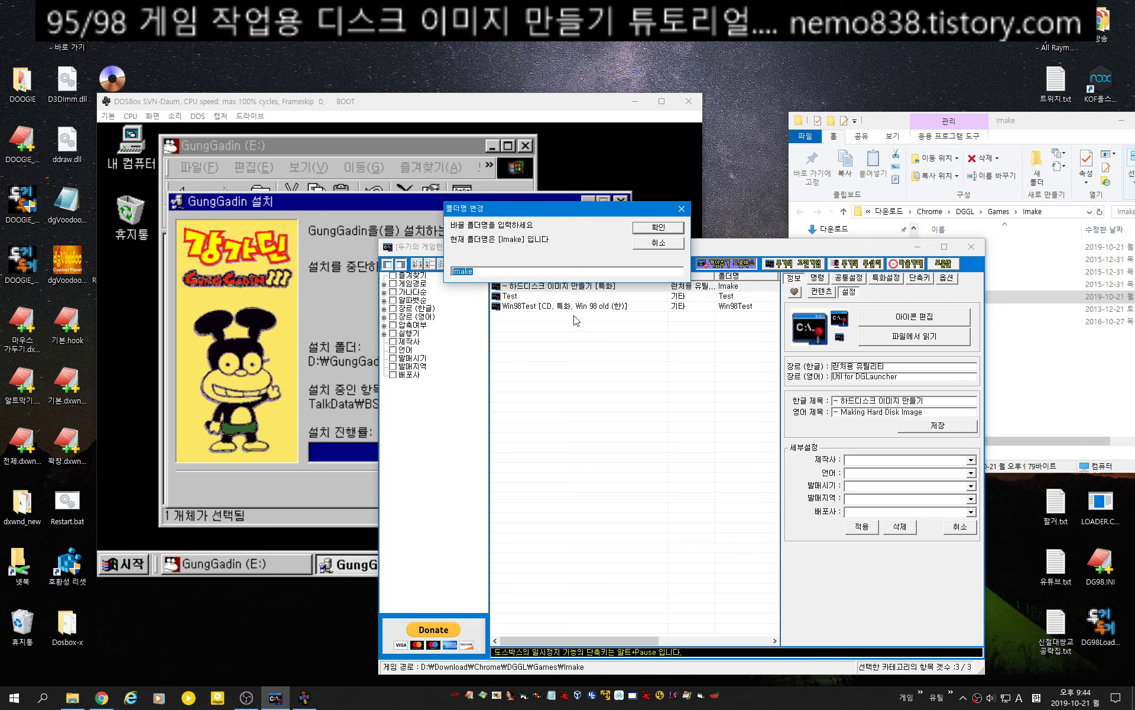
click(663, 242)
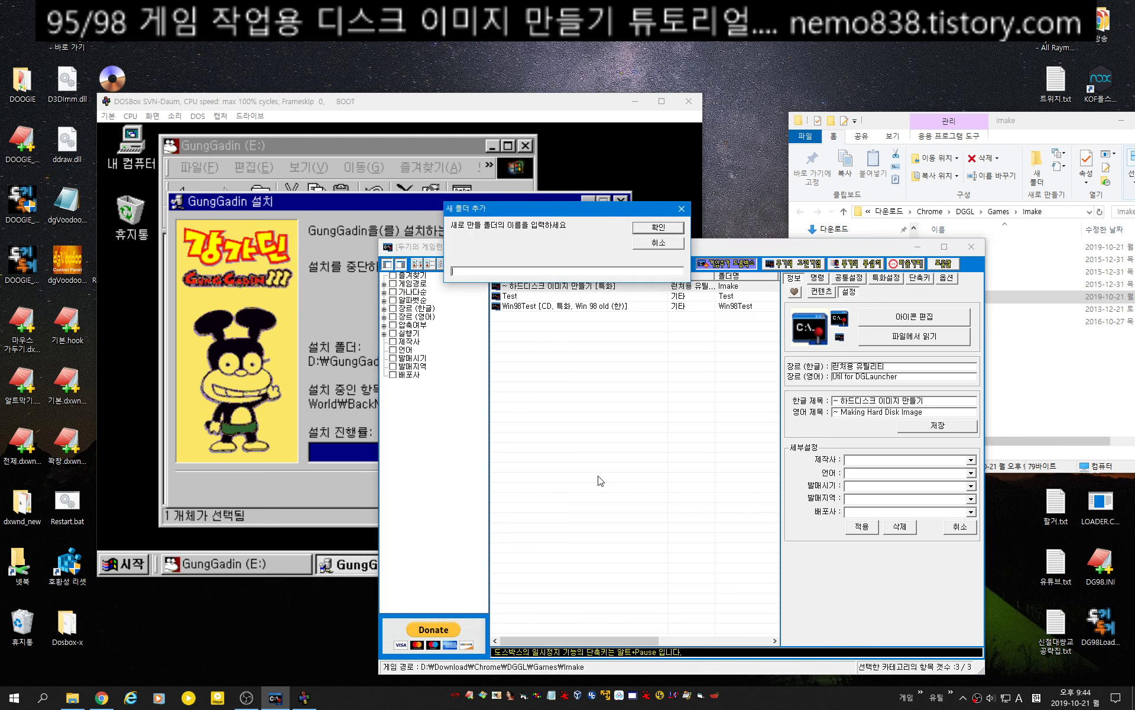
key(Escape)
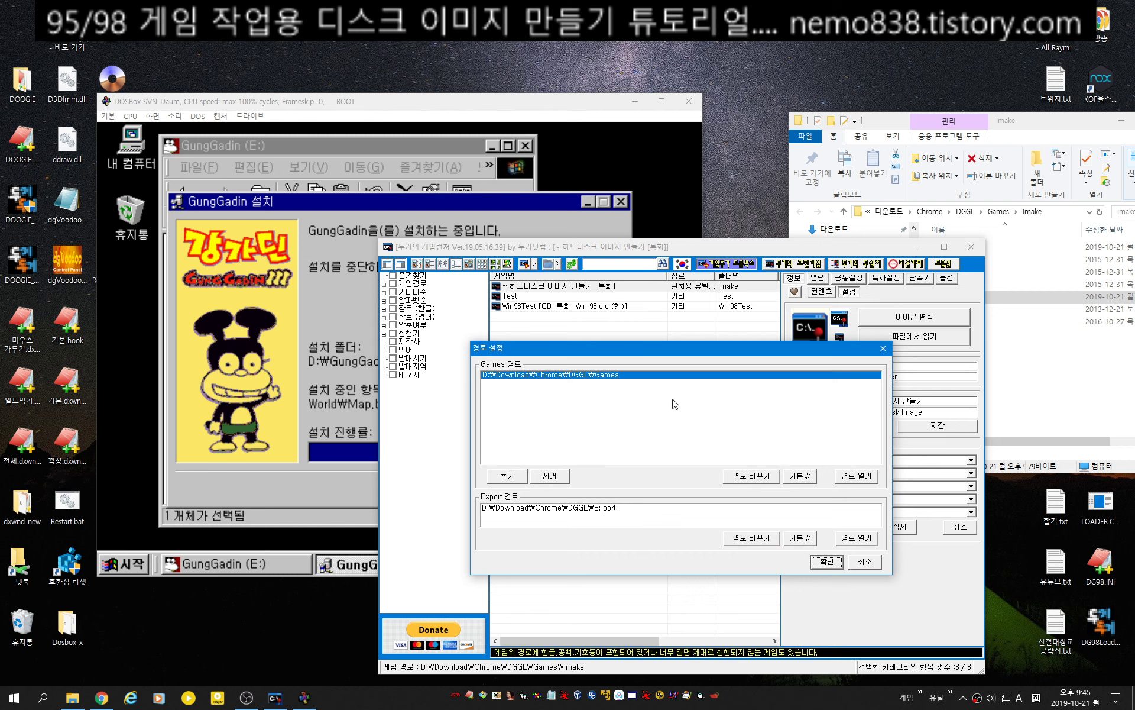
click(864, 562)
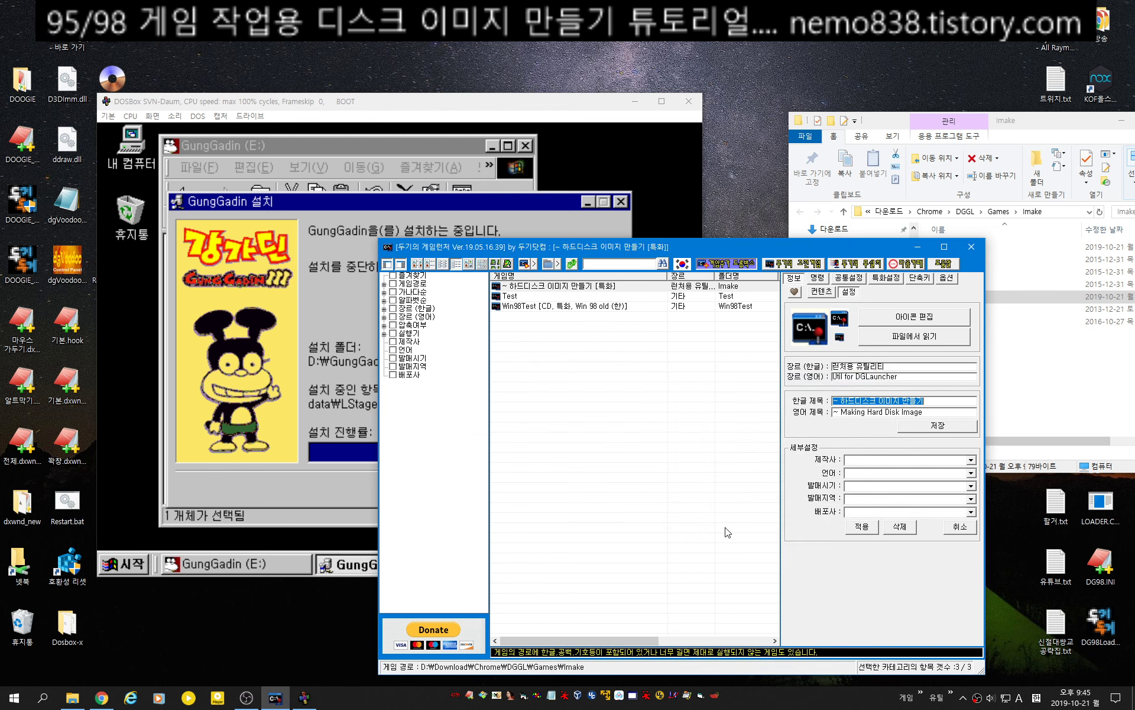
click(657, 475)
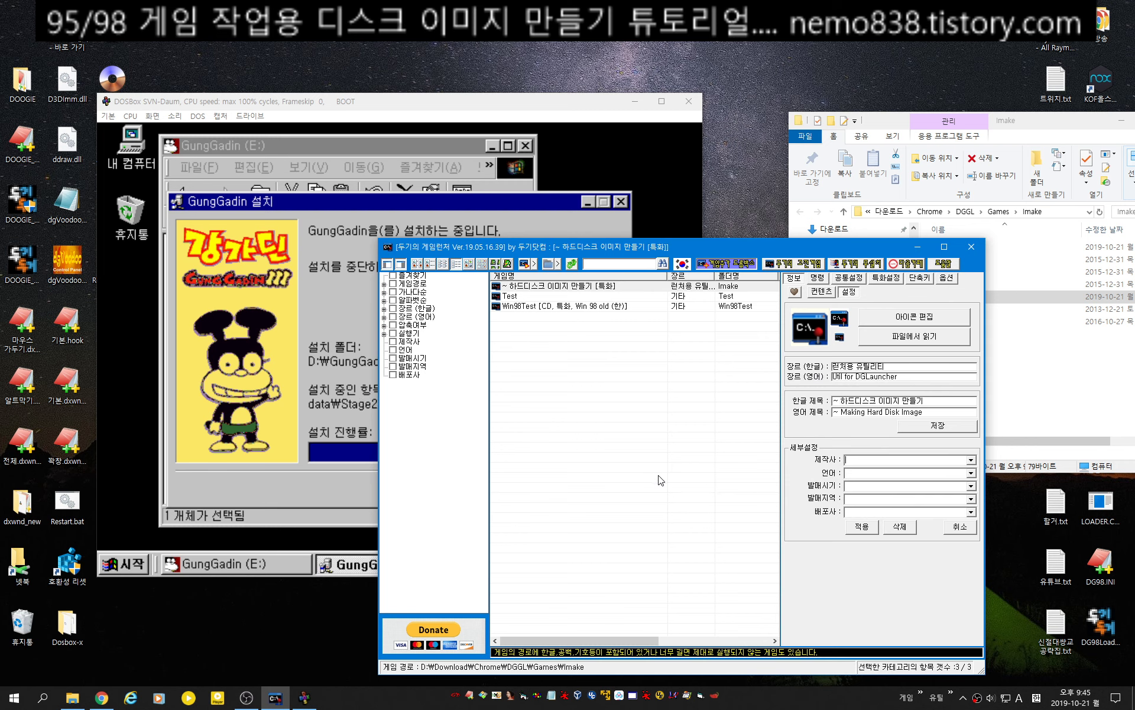
click(868, 462)
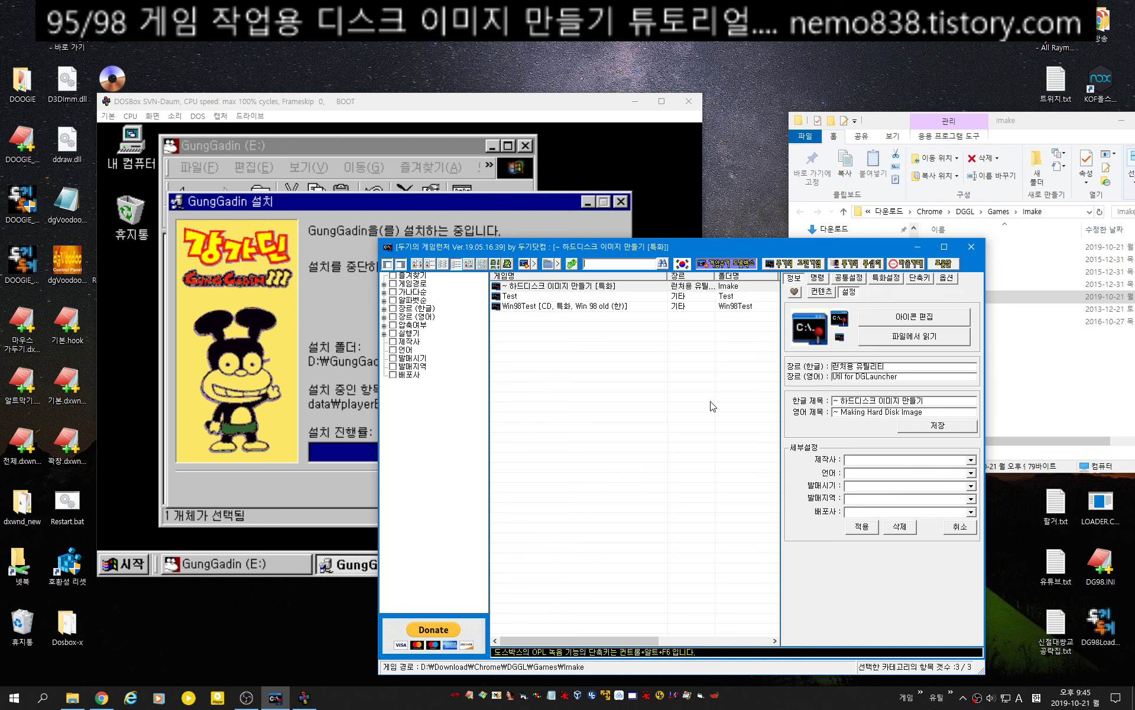
click(599, 346)
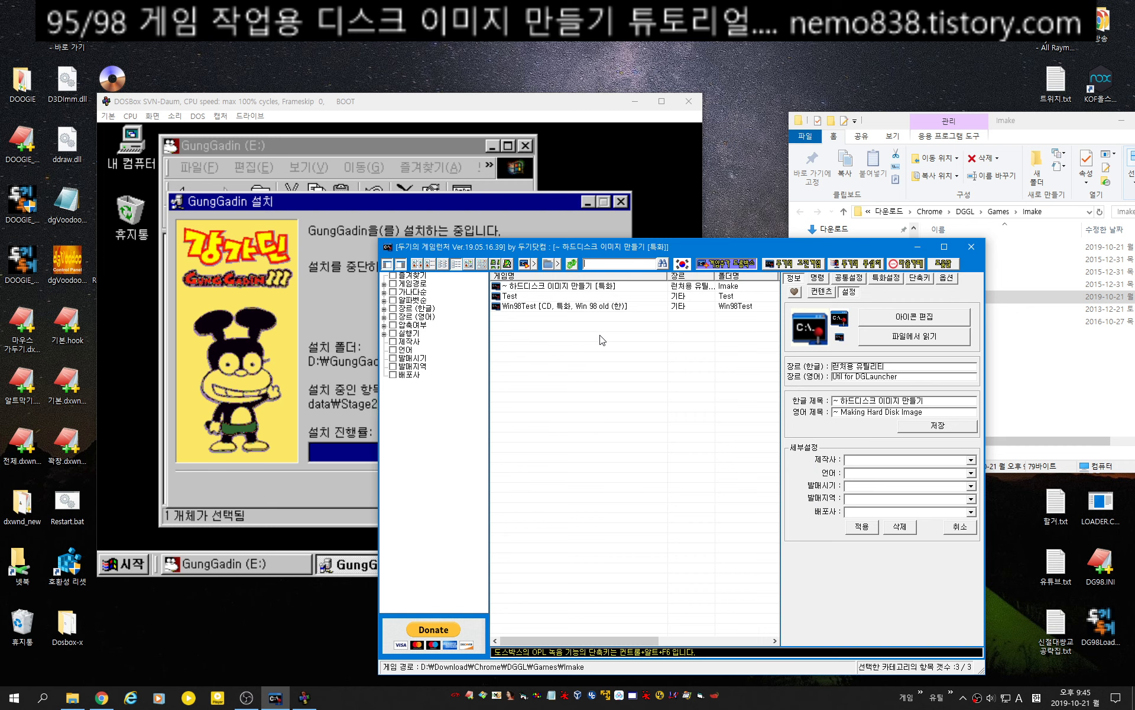
click(593, 288)
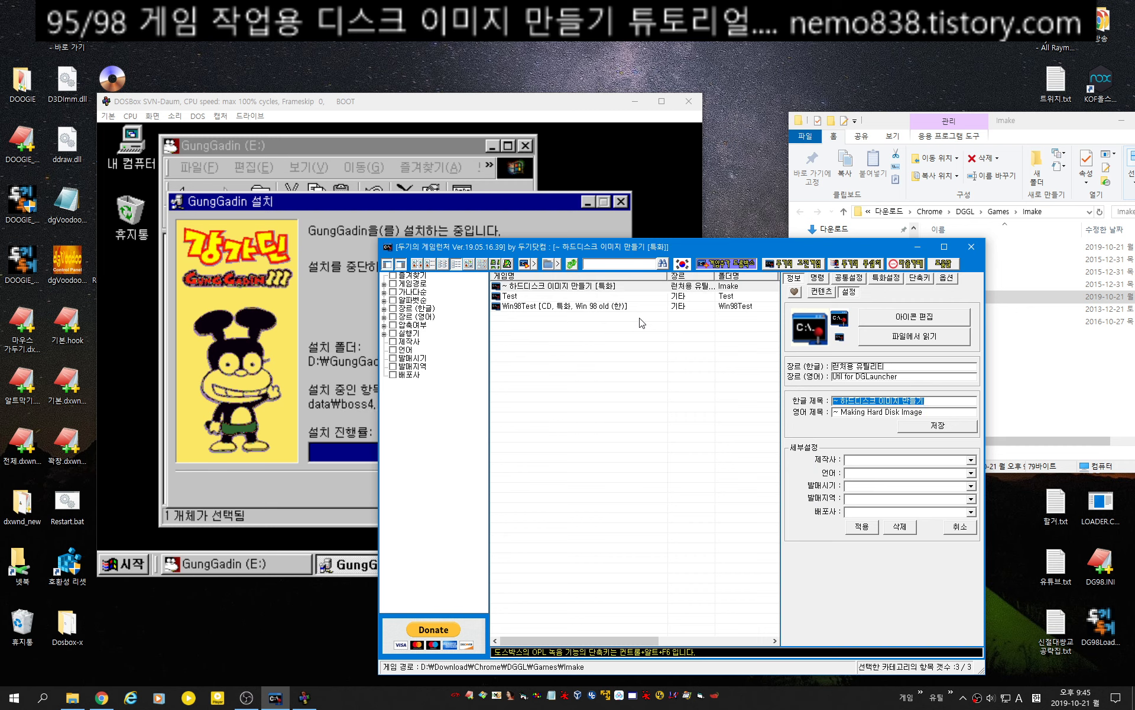
Select the Win98Test entry in the game list, and view the launcher's help message before closing it.
click(597, 306)
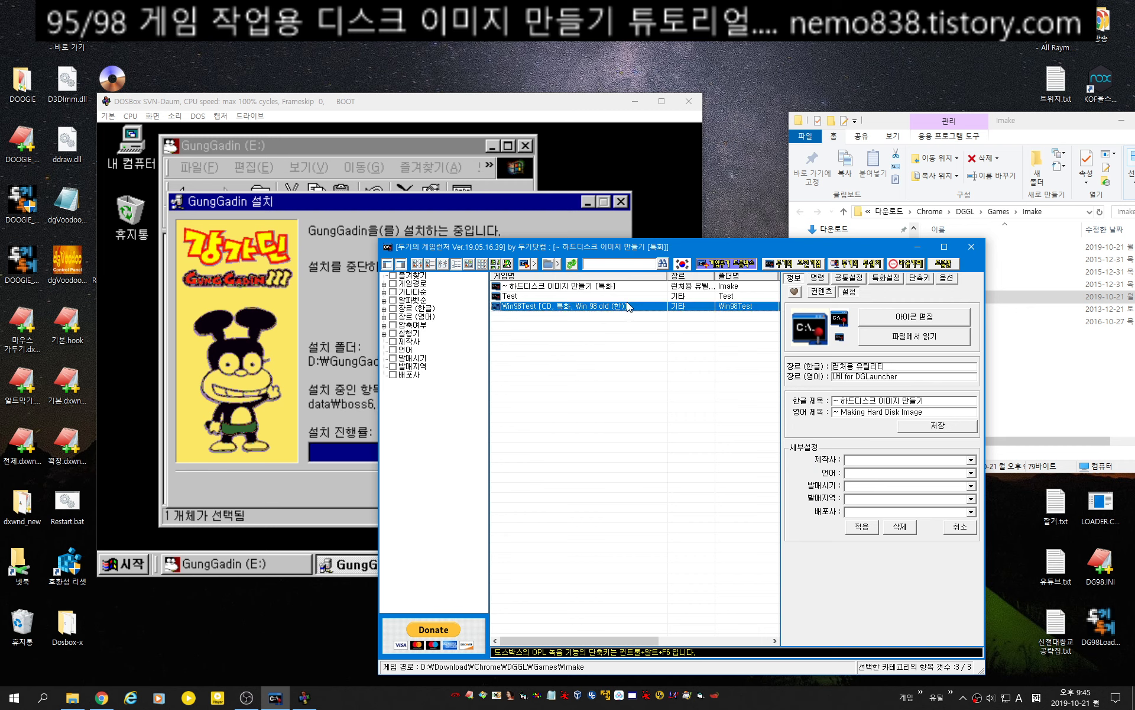
click(935, 266)
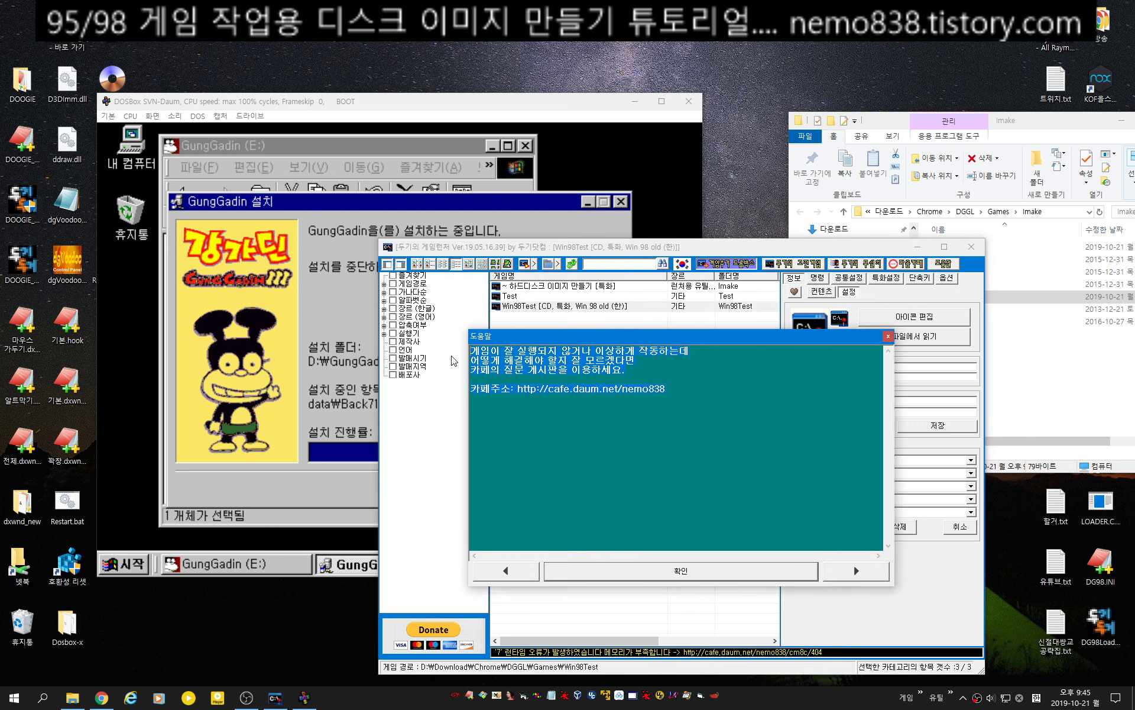
click(887, 336)
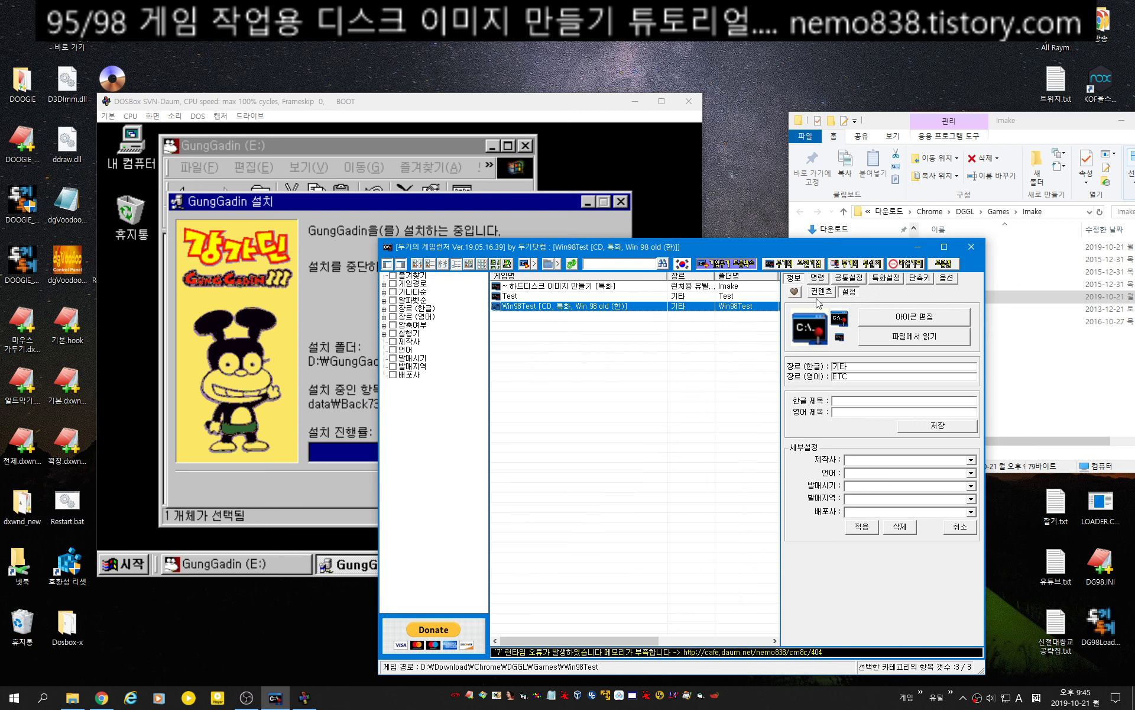
Open the launcher author's blog, view the post about making hard disk images, and put the browser away.
click(821, 266)
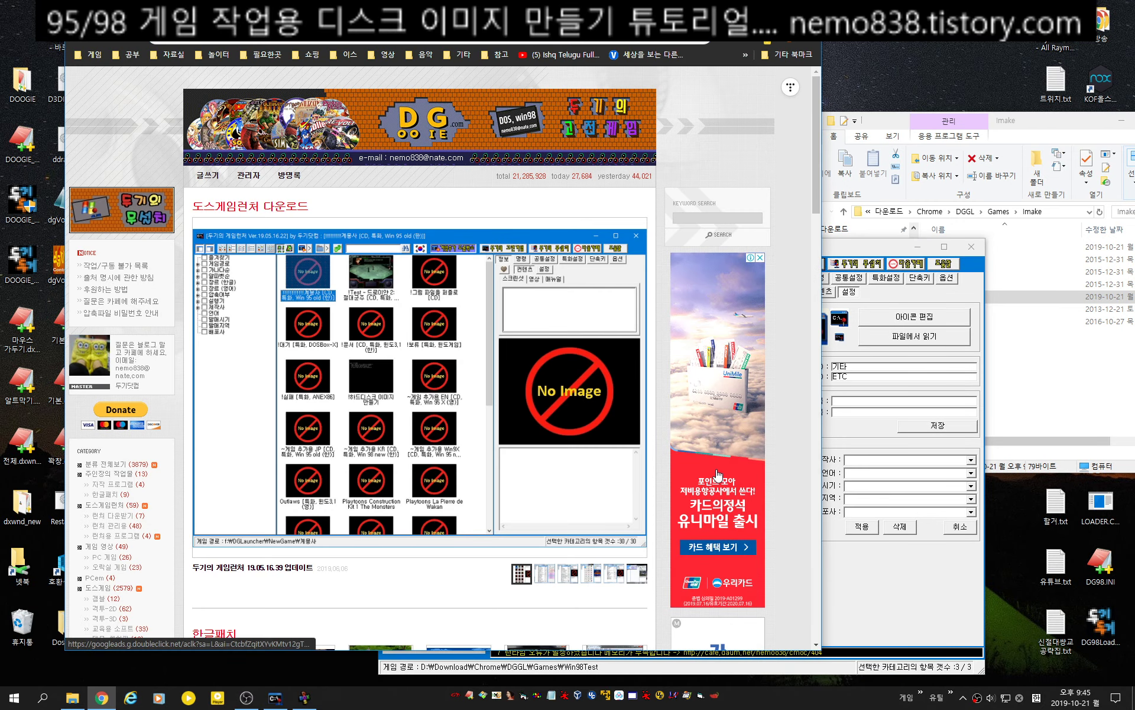
click(718, 473)
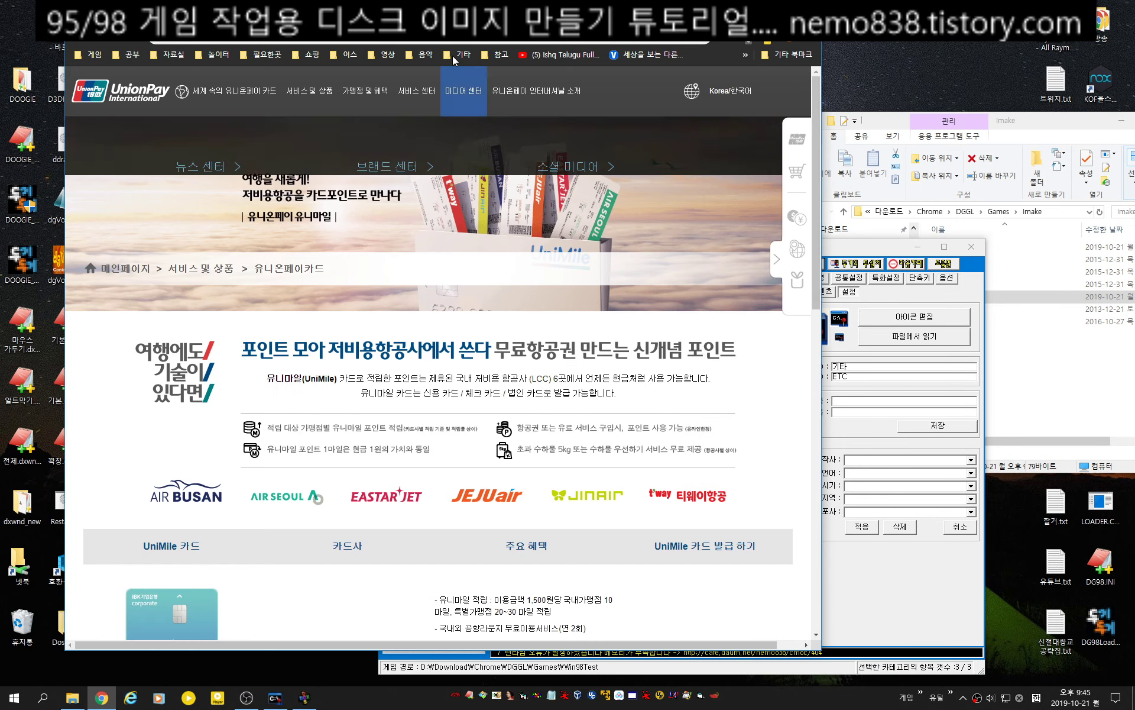
click(477, 15)
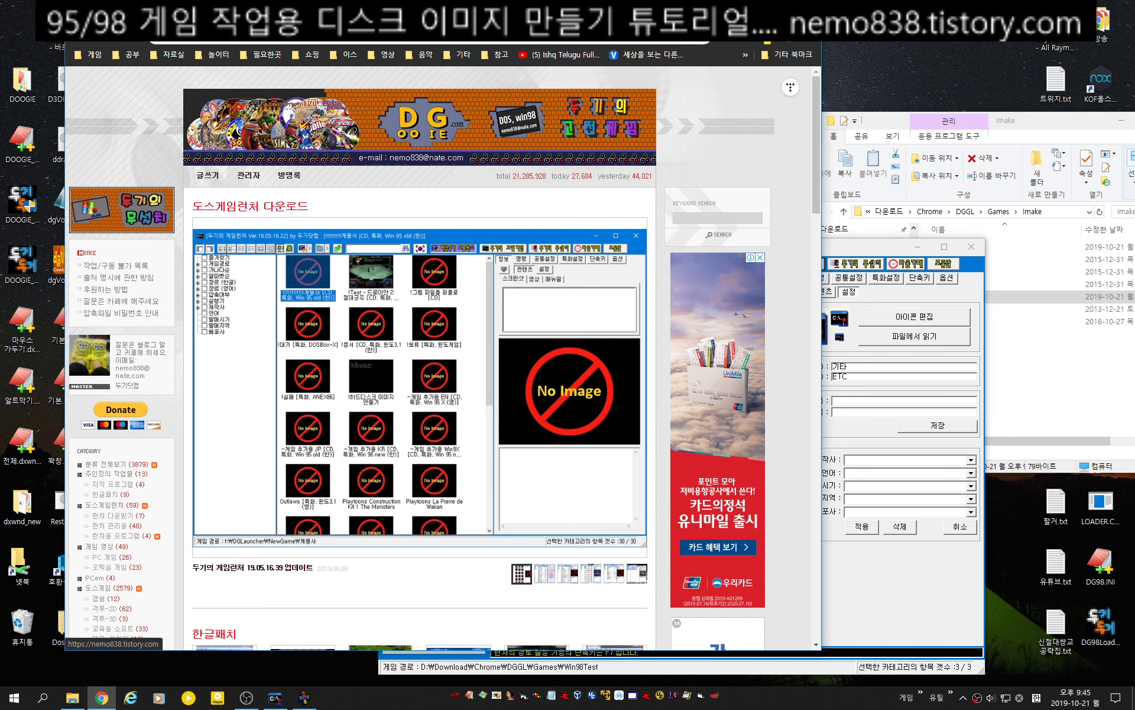
click(338, 16)
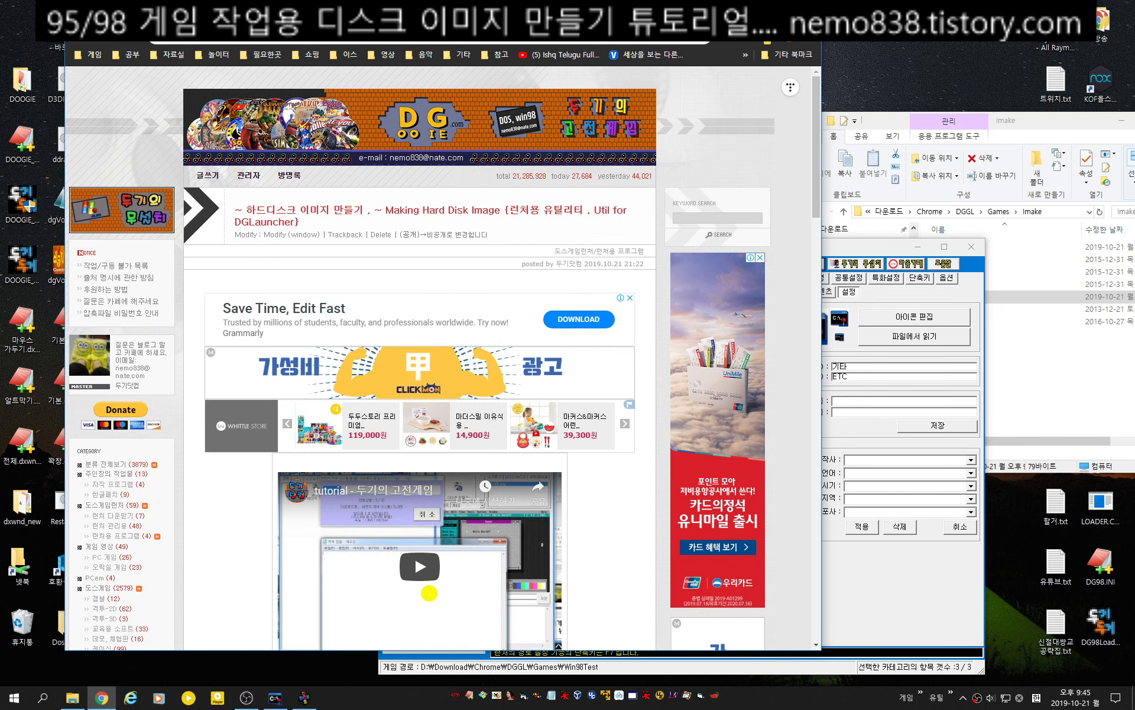
click(808, 9)
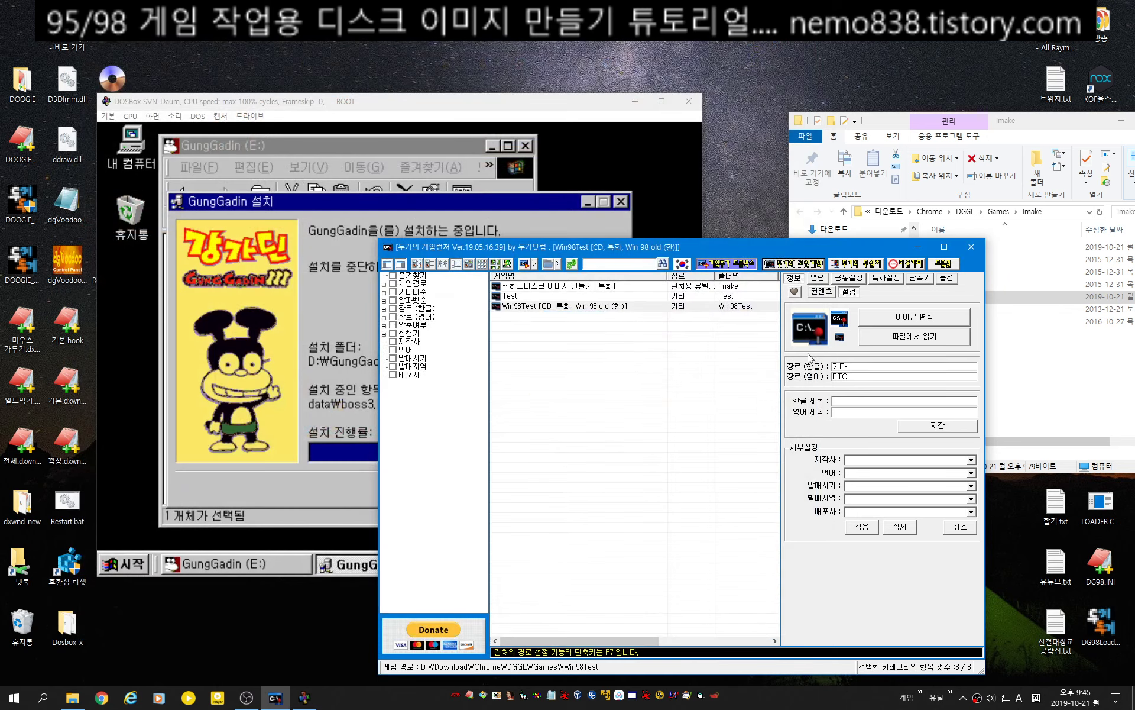
Return to DOSBox to finish the GungGadin installation, and open the D:\GungGadin folder.
click(472, 144)
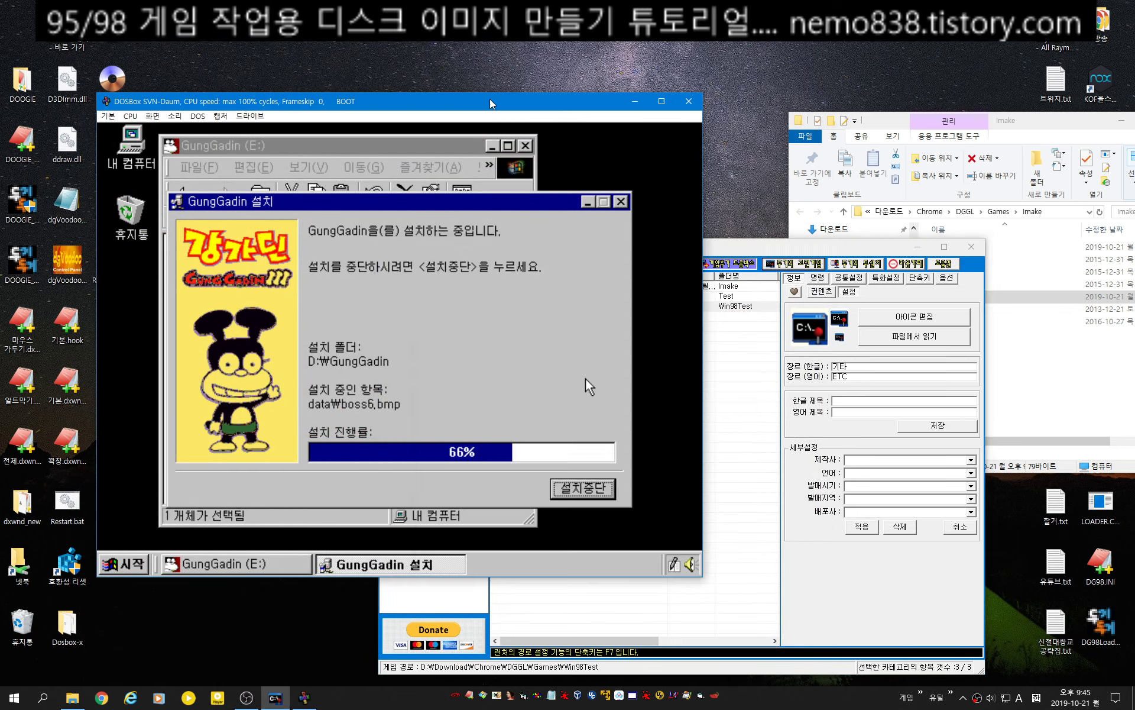
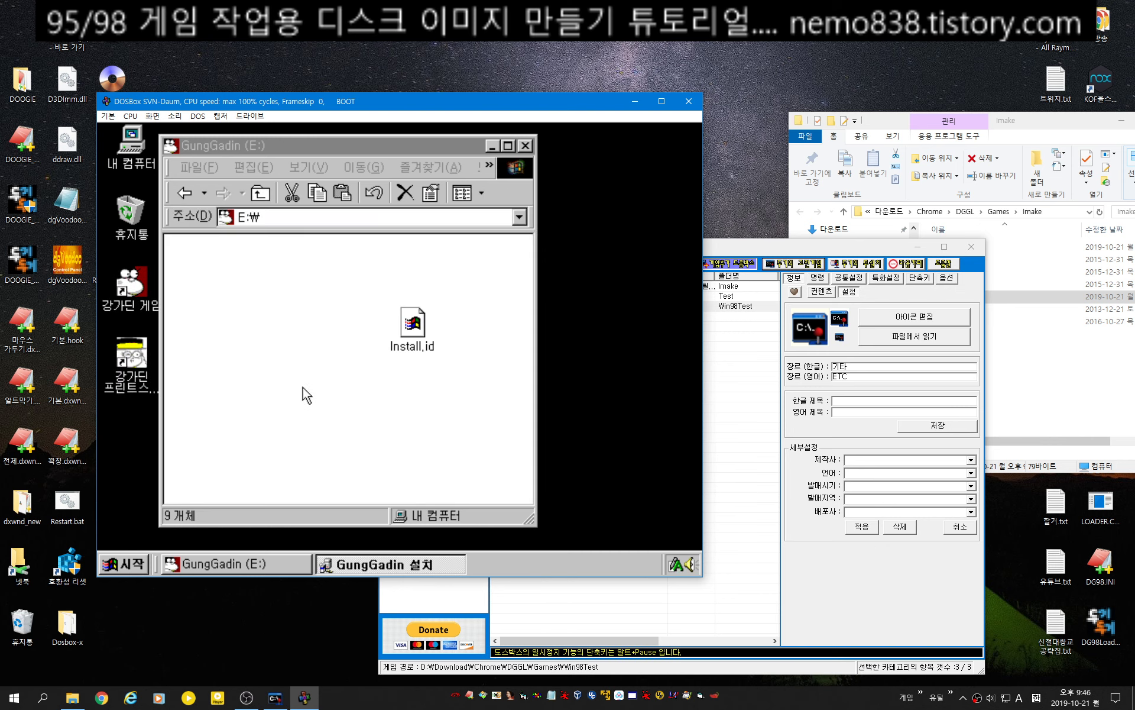
click(601, 489)
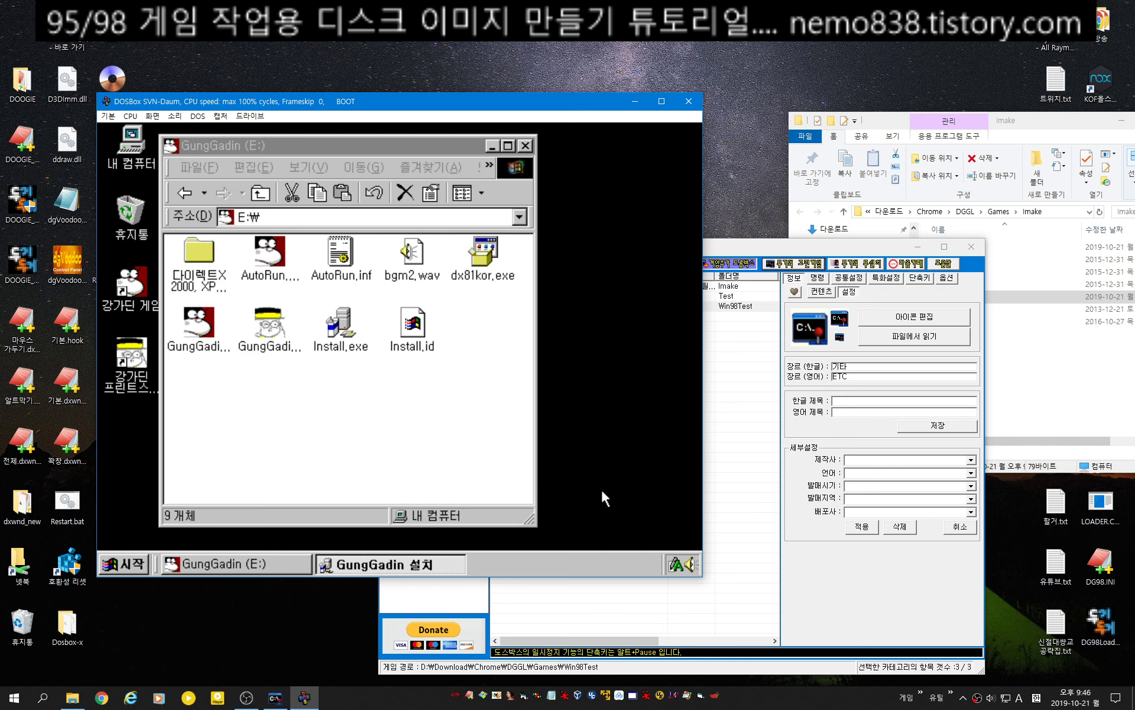
click(262, 194)
double_click(347, 270)
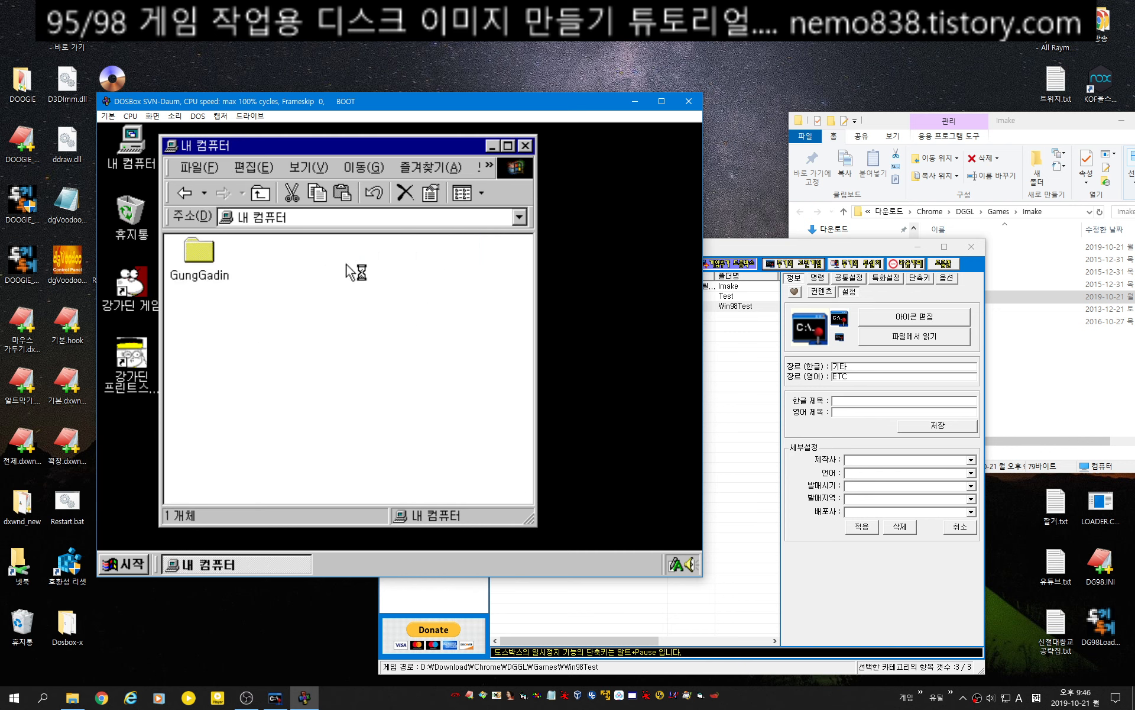
click(185, 272)
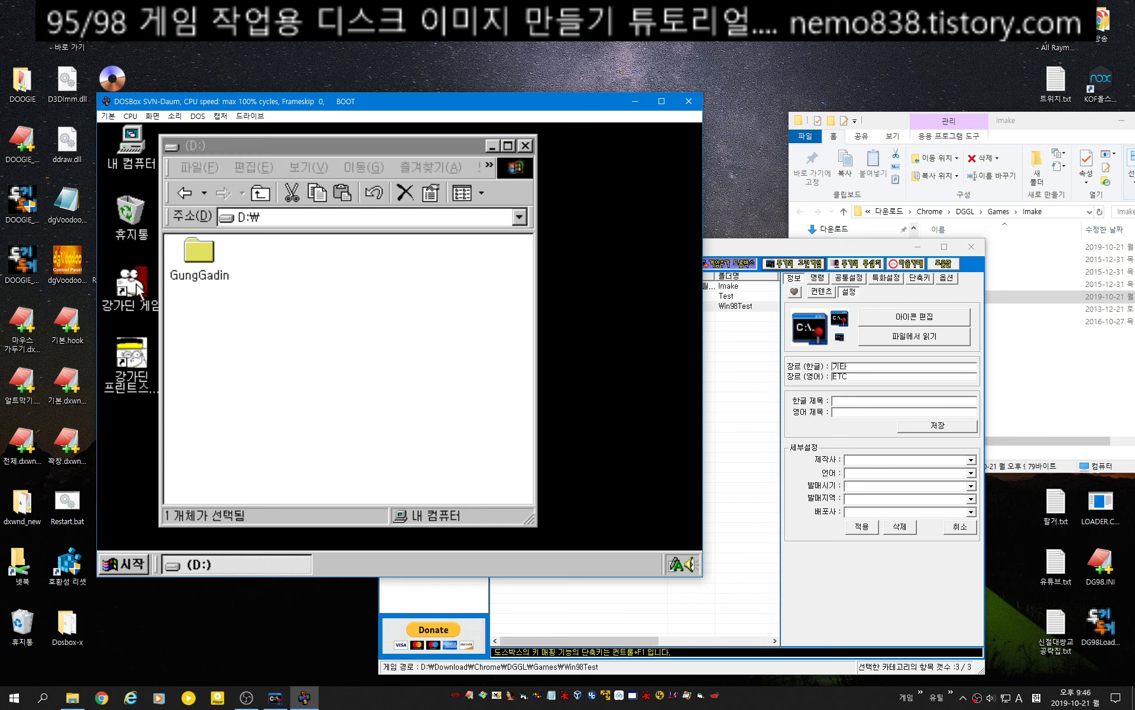
click(133, 361)
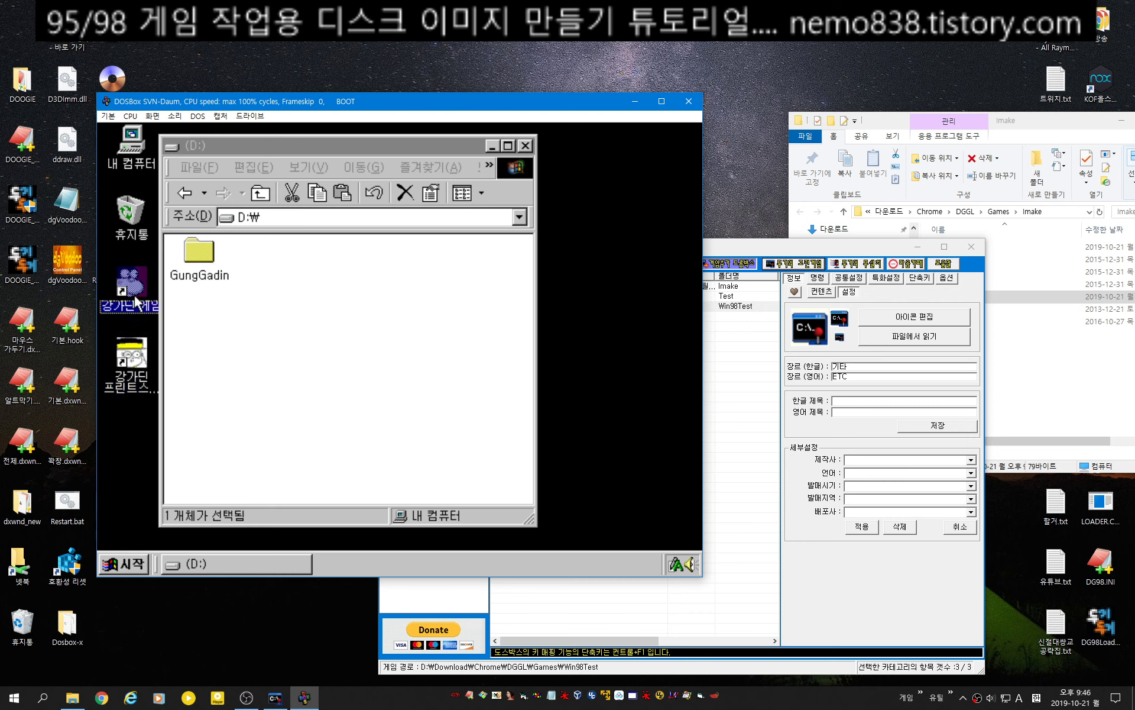
double_click(199, 273)
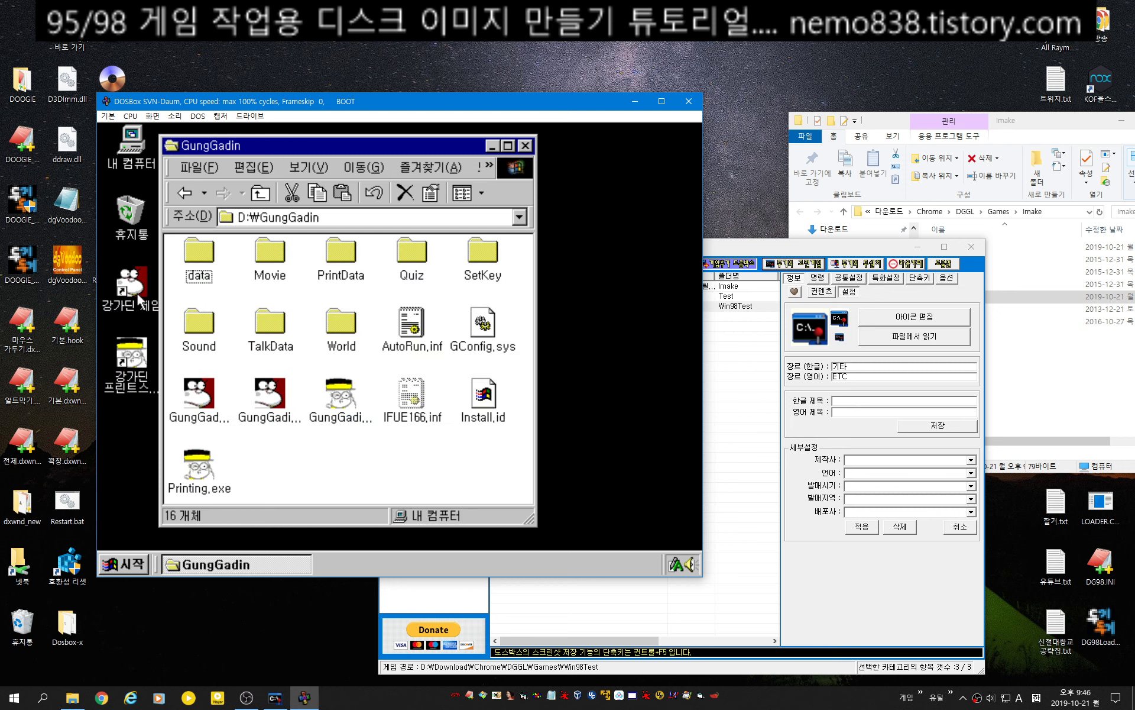
Check the target executables of the GungGadin game and Print Studio desktop shortcuts in their properties, closing each dialog.
right_click(137, 293)
key(r)
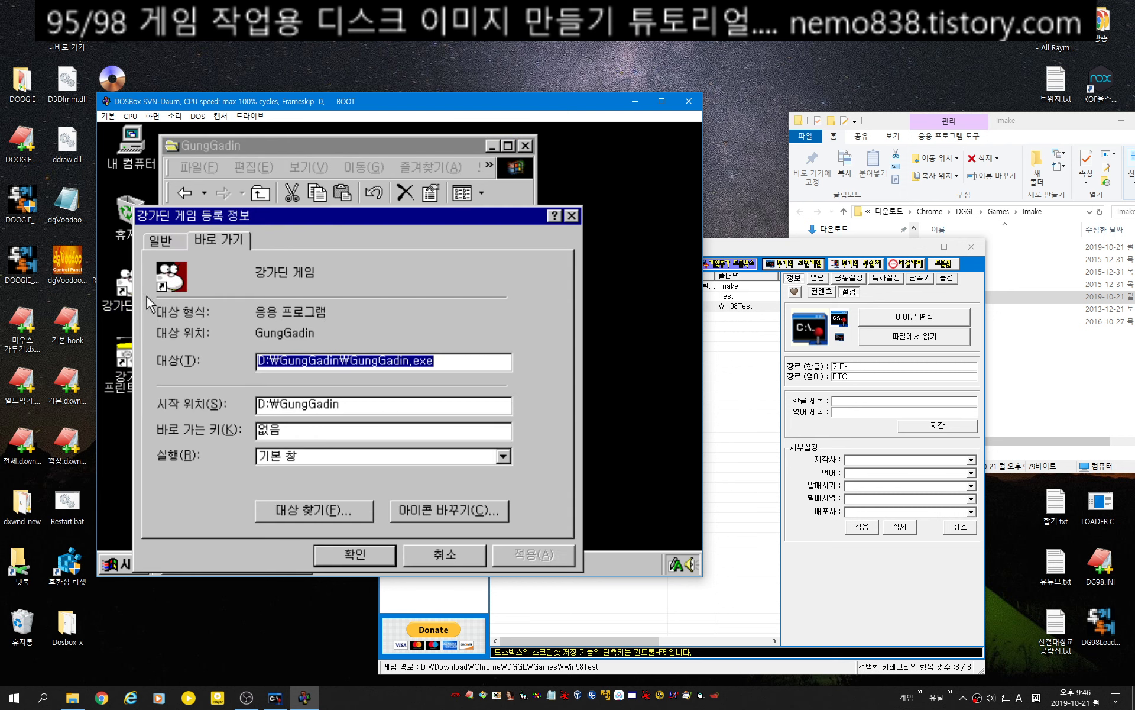
drag(352, 360, 502, 362)
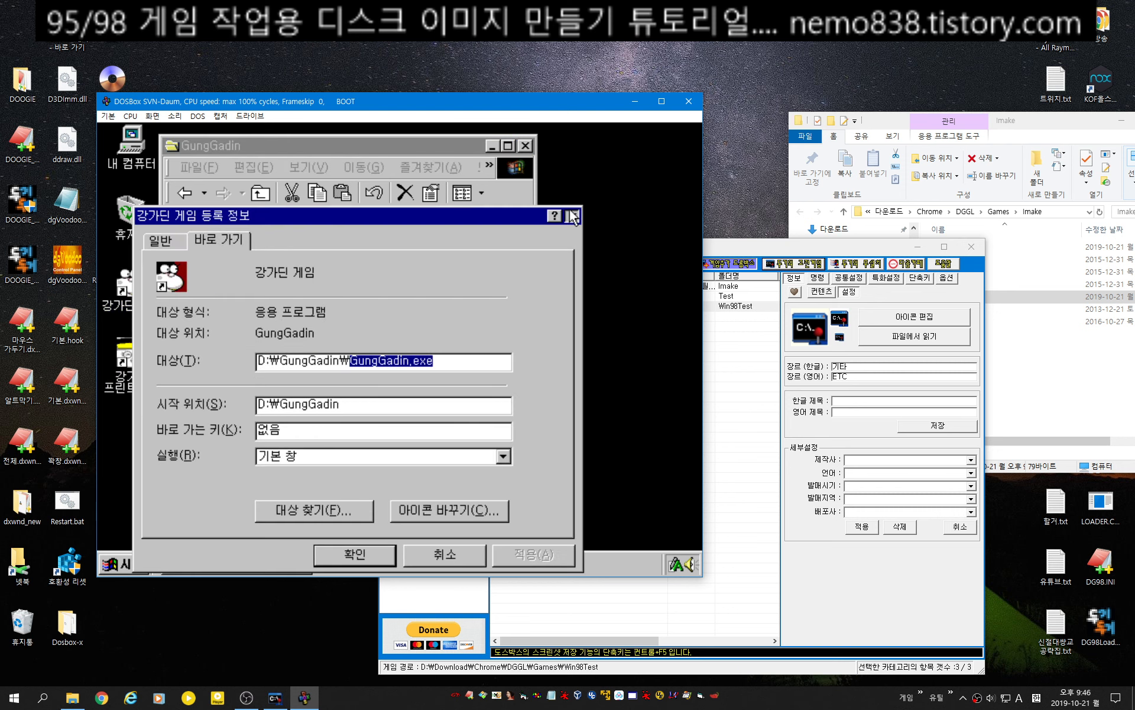
click(572, 216)
right_click(130, 361)
key(r)
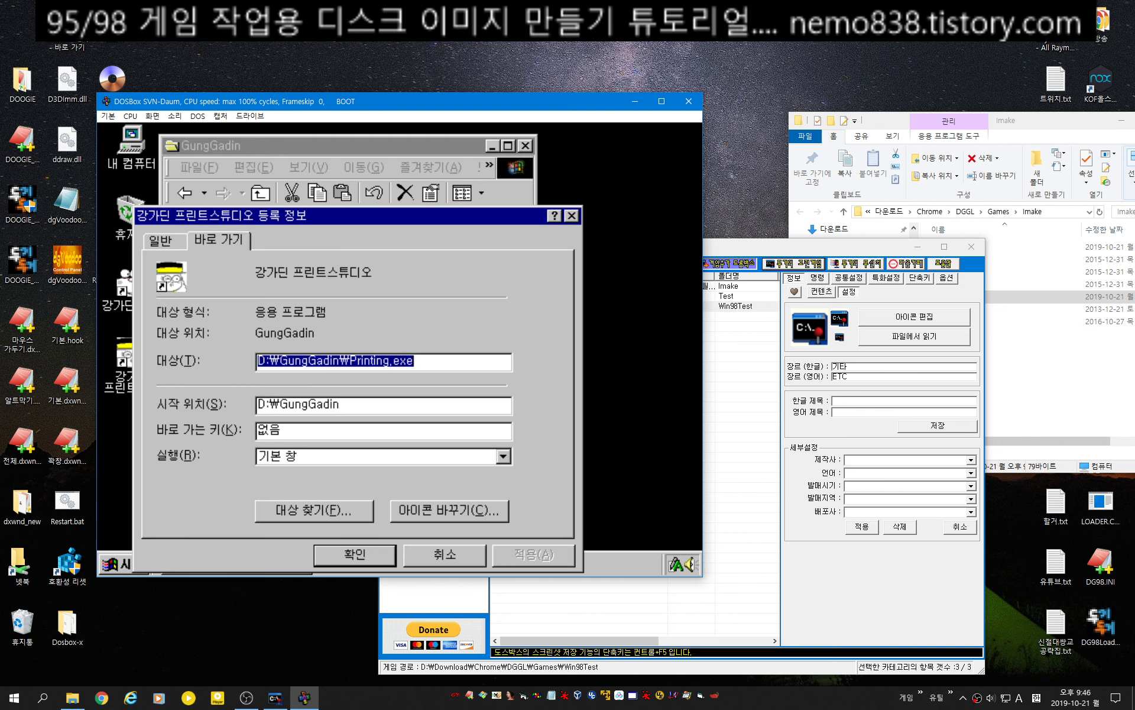
drag(350, 360, 491, 360)
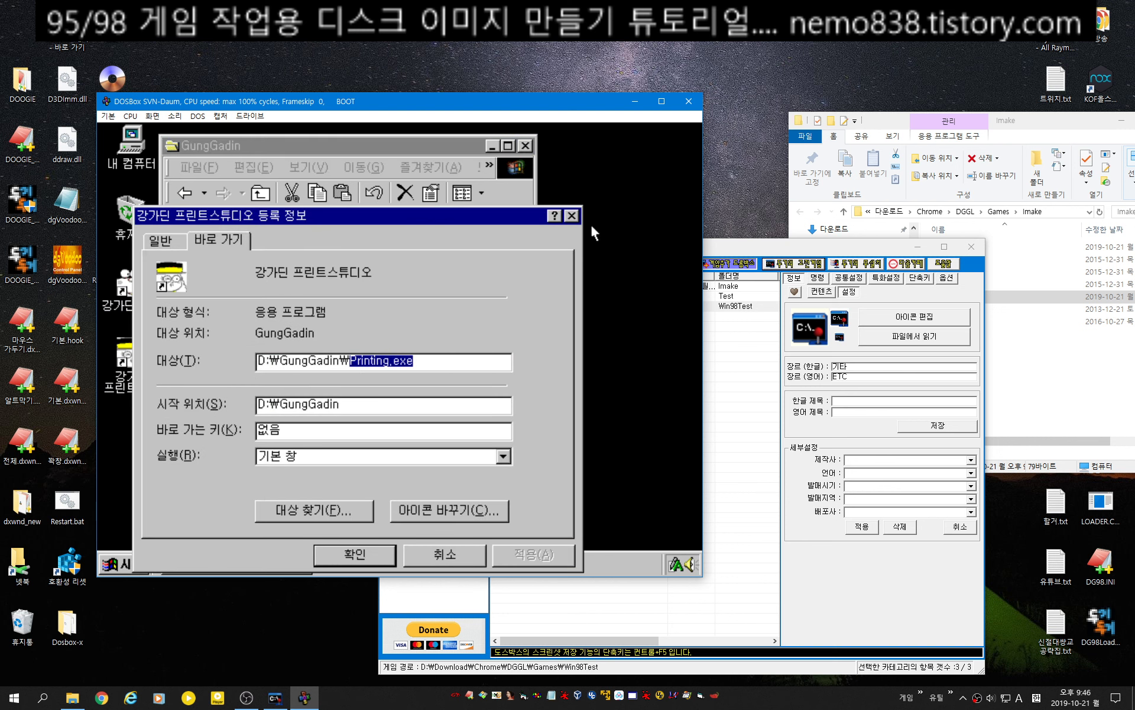
click(573, 216)
Locate Printing.exe and GungGadin.exe in the GungGadin folder, and move the folder window clear of the desktop shortcuts.
click(353, 403)
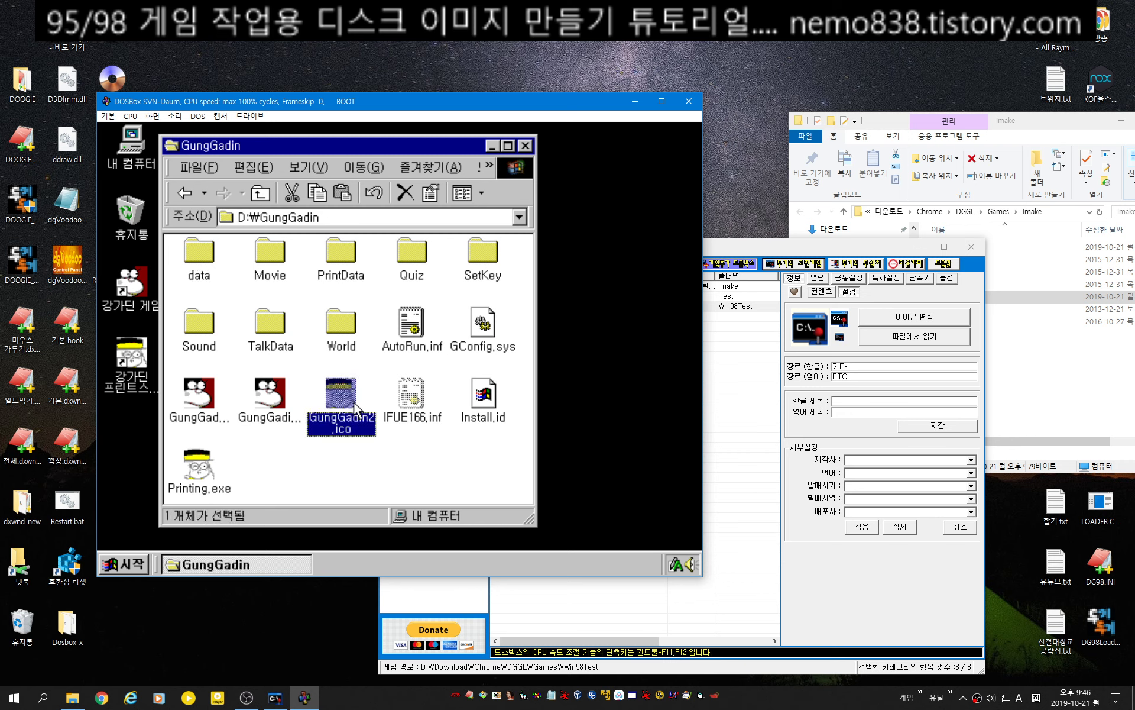
click(214, 470)
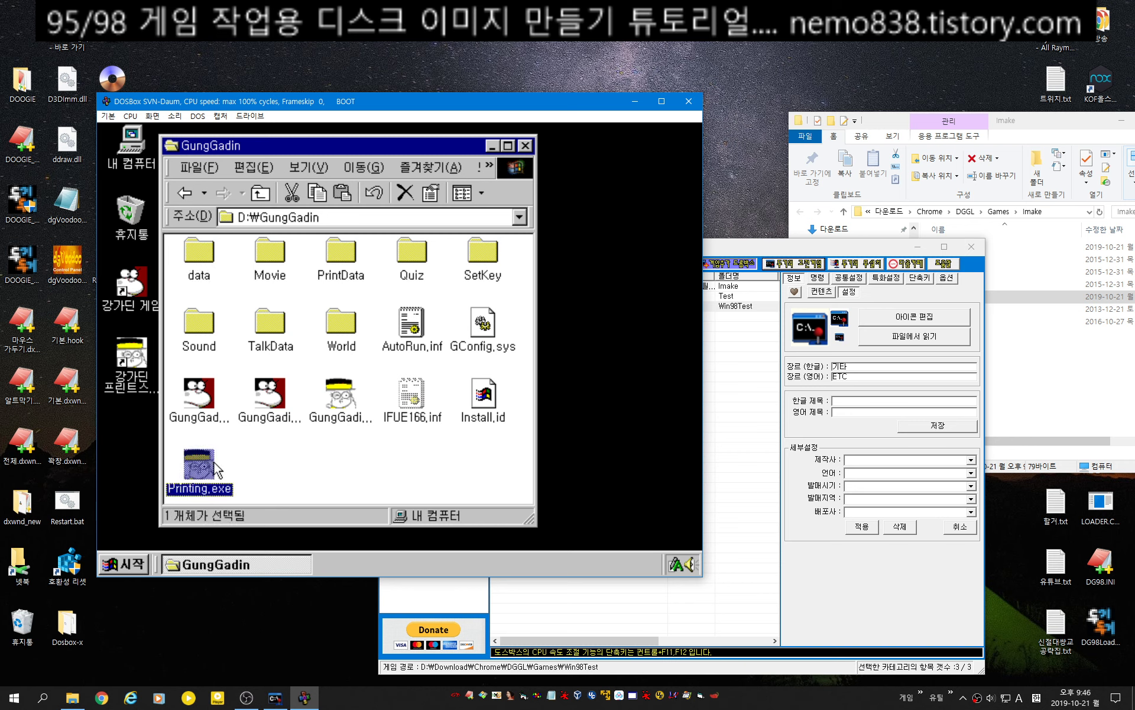
click(206, 421)
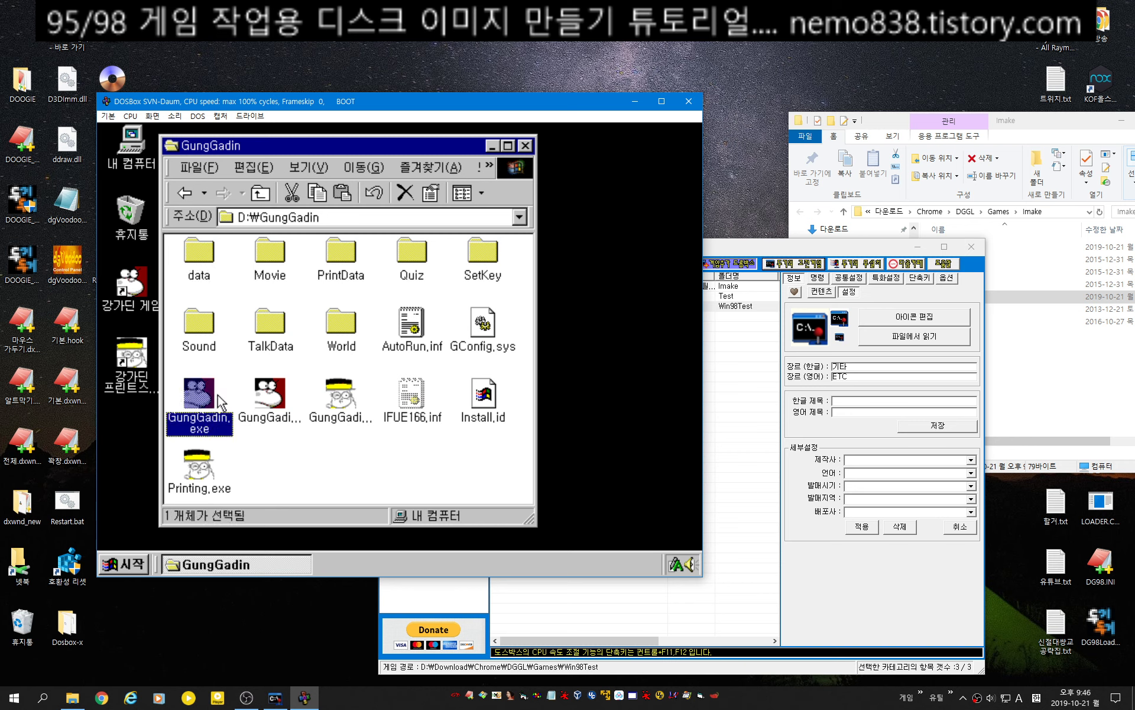
drag(357, 146, 440, 137)
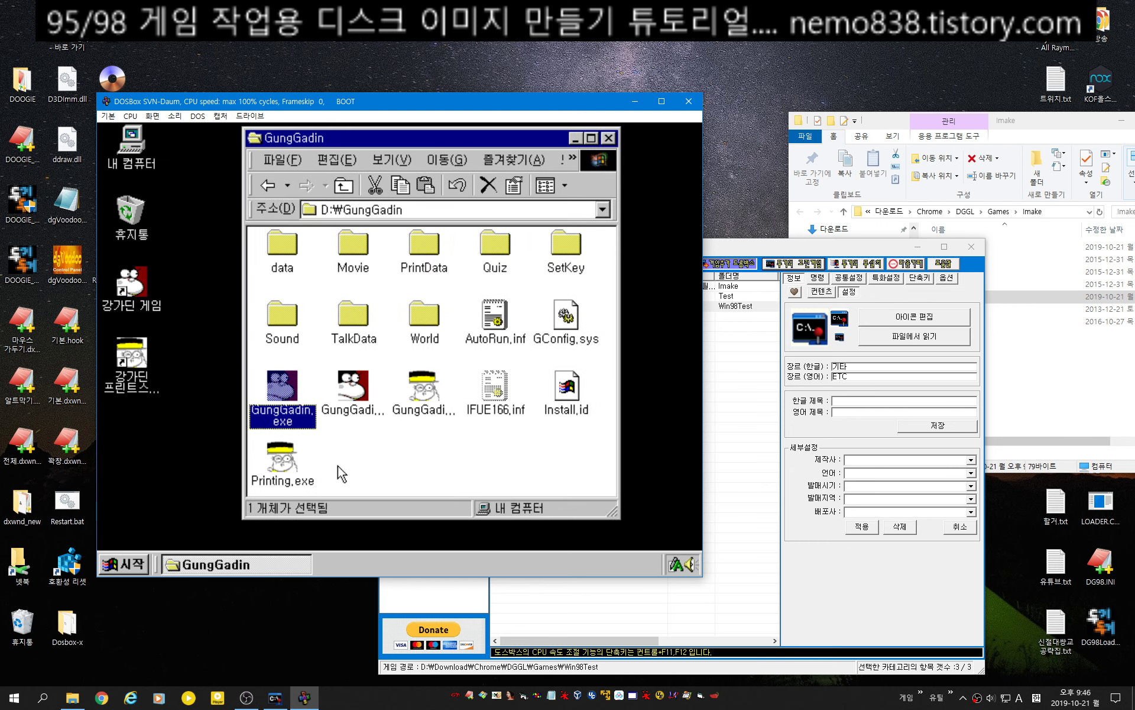
Test-run Printing.exe and exit it, and launch GungGadin.exe and start the game.
double_click(293, 467)
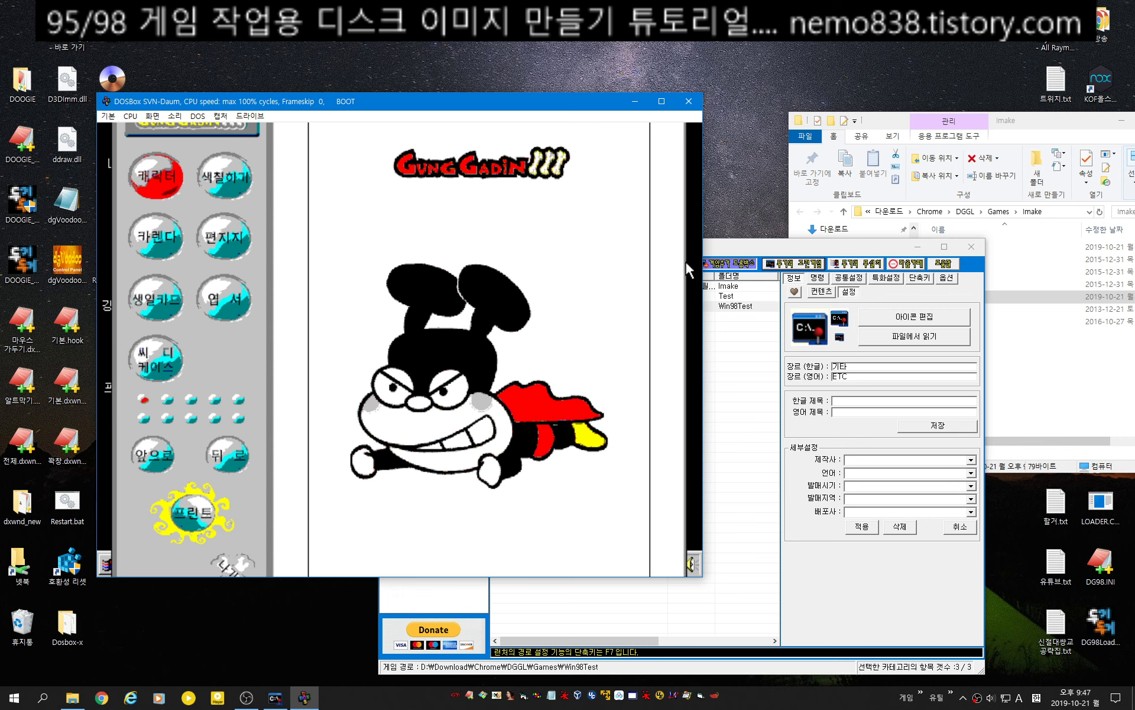
key(alt+F4)
double_click(275, 375)
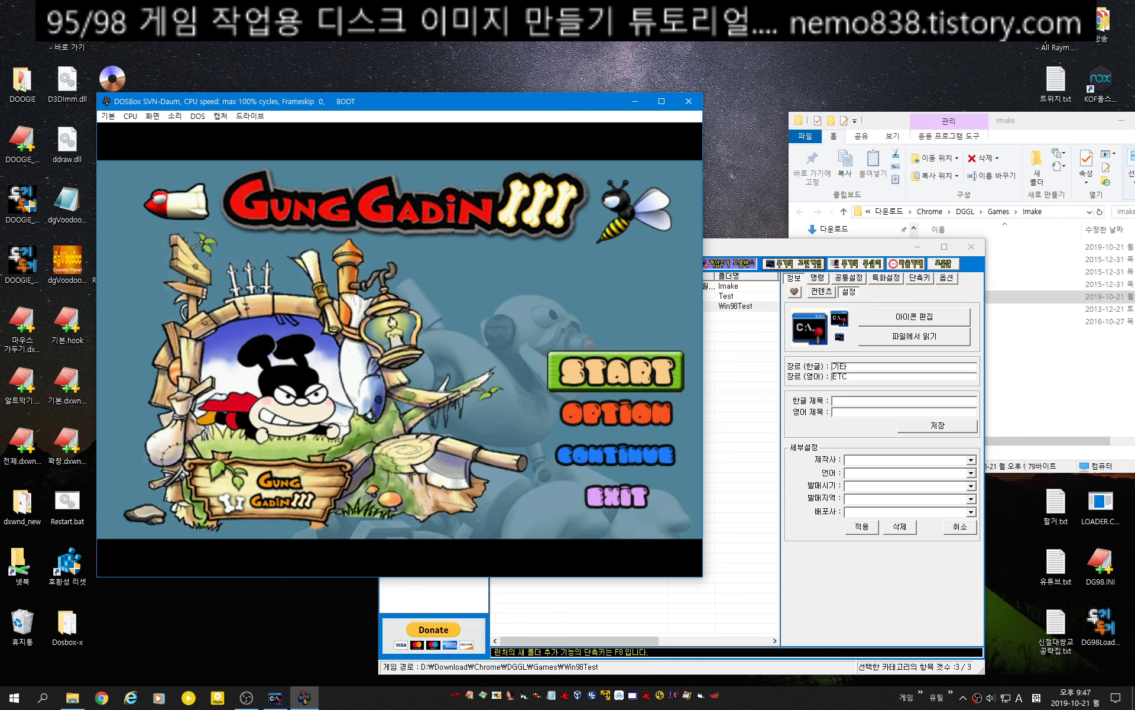
key(Return)
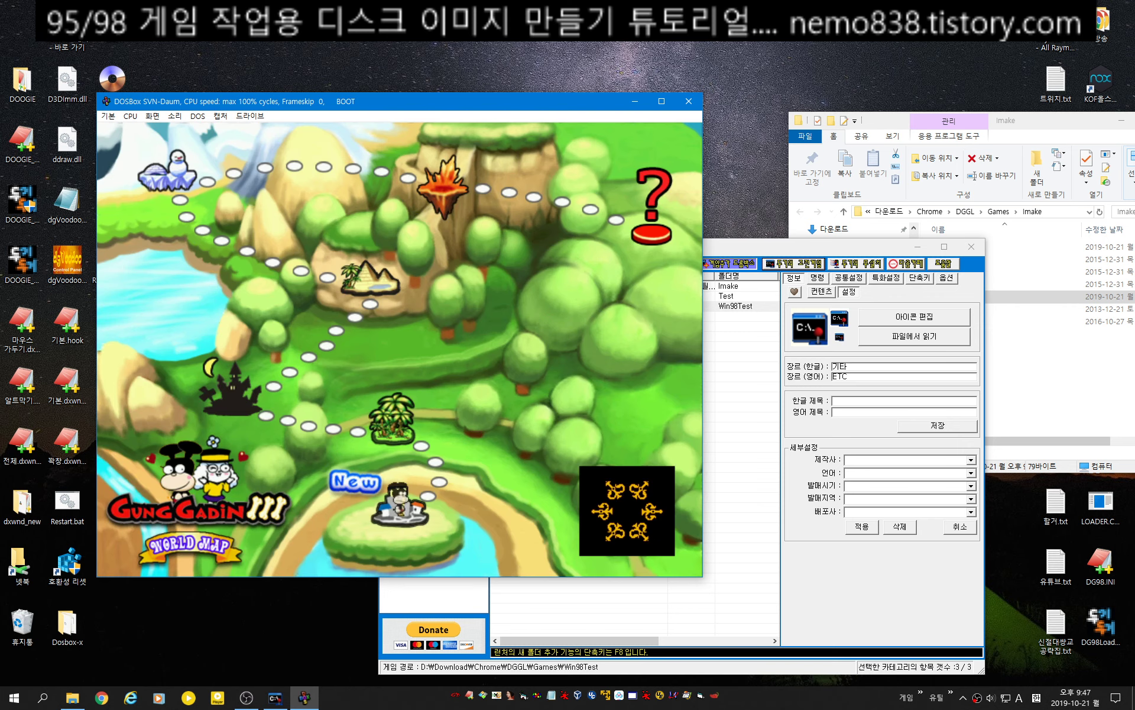
Enter the stage marked New on the world map and test-play it with running, jumping and attacking.
key(Return)
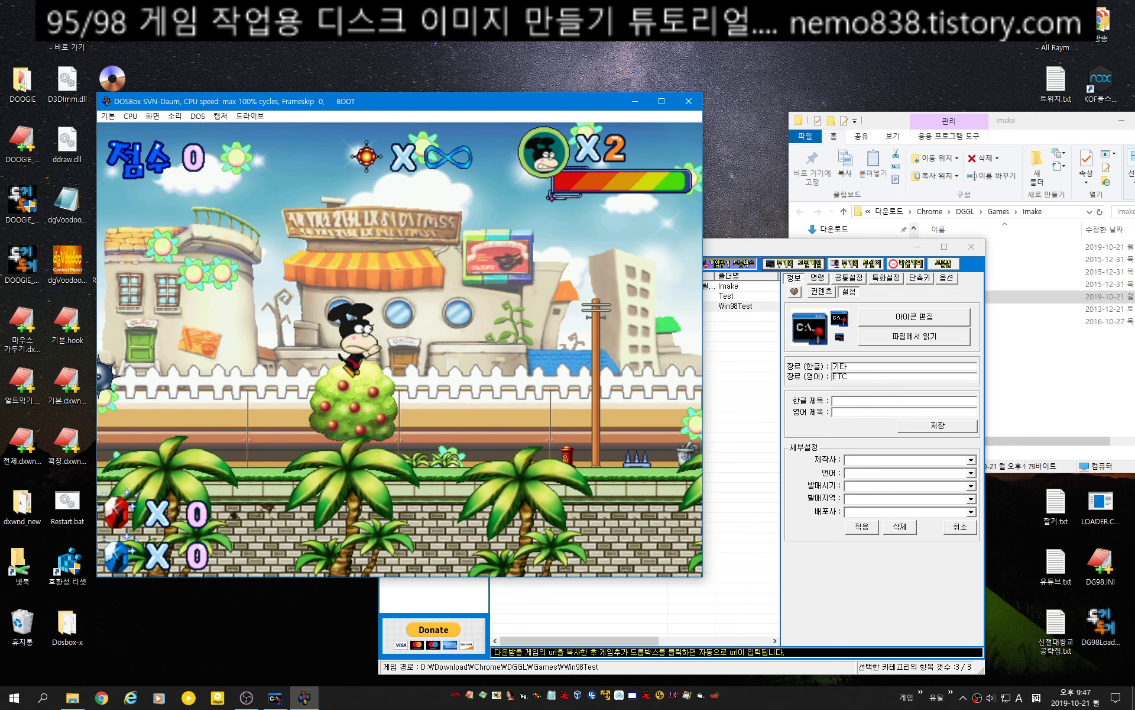
key(Right)
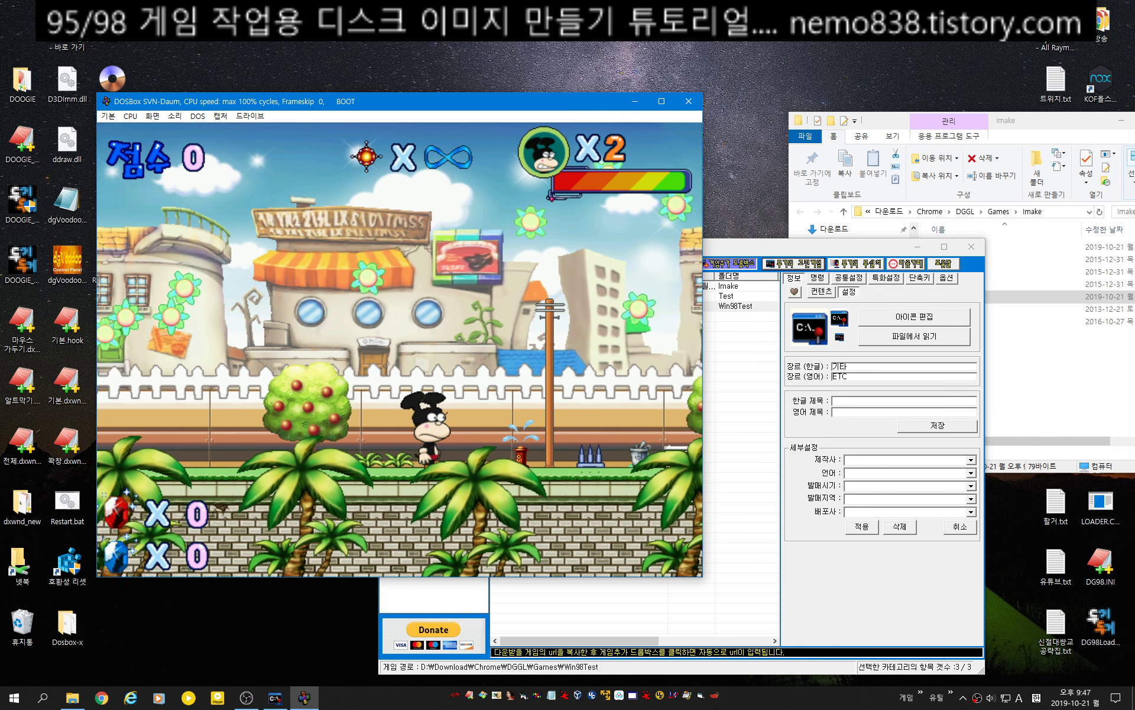
key(Right)
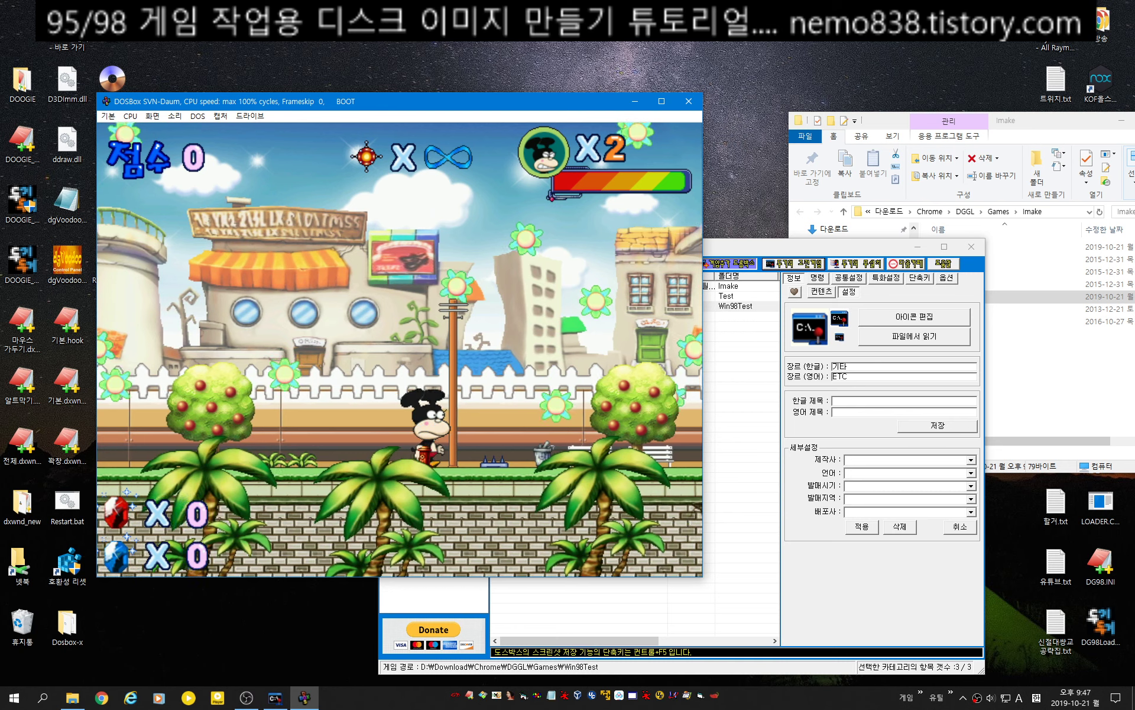
key(Right)
key(space)
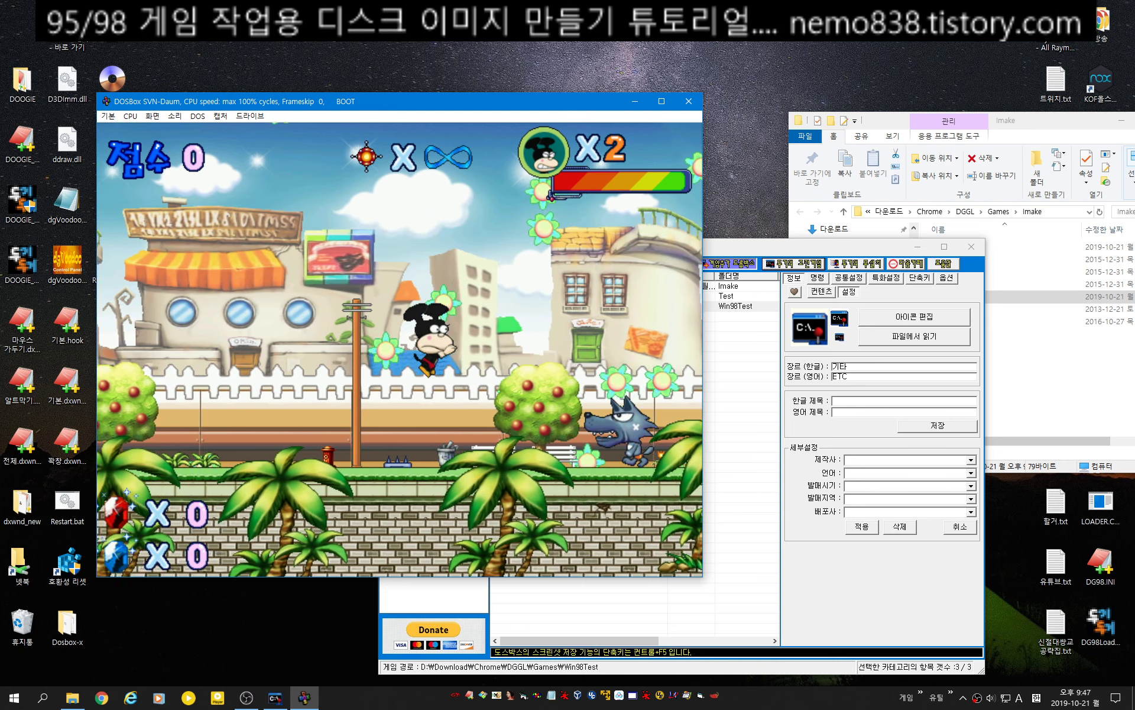
key(Right)
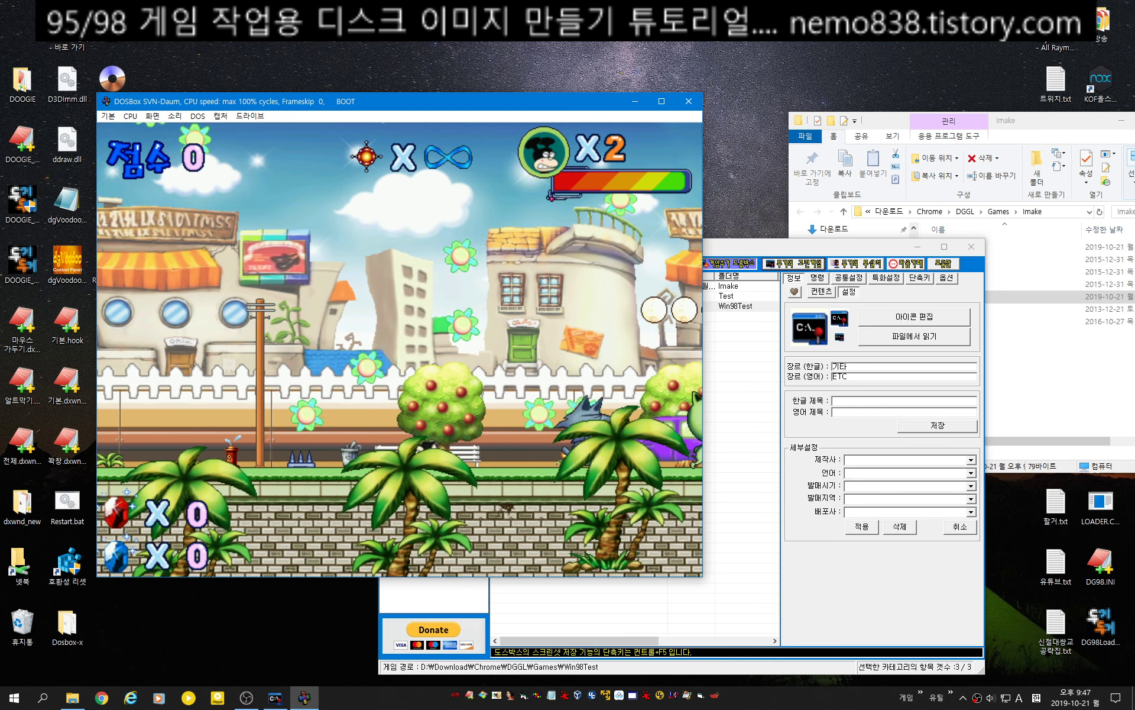
key(Right)
key(ctrl)
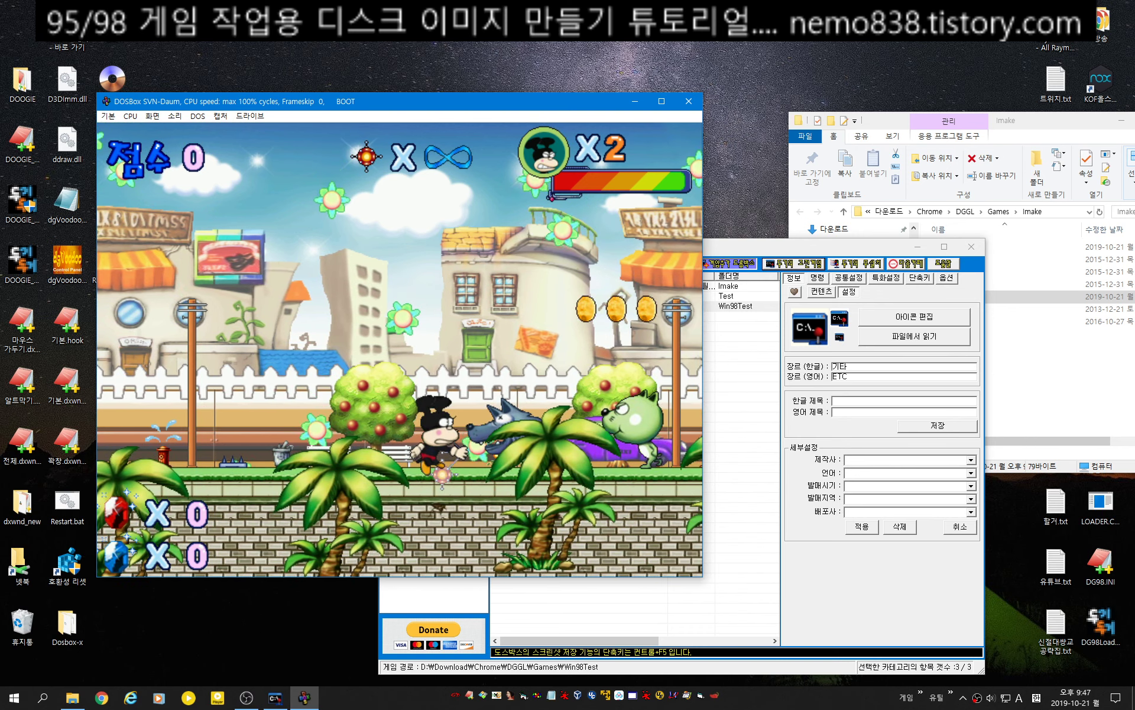
key(Right)
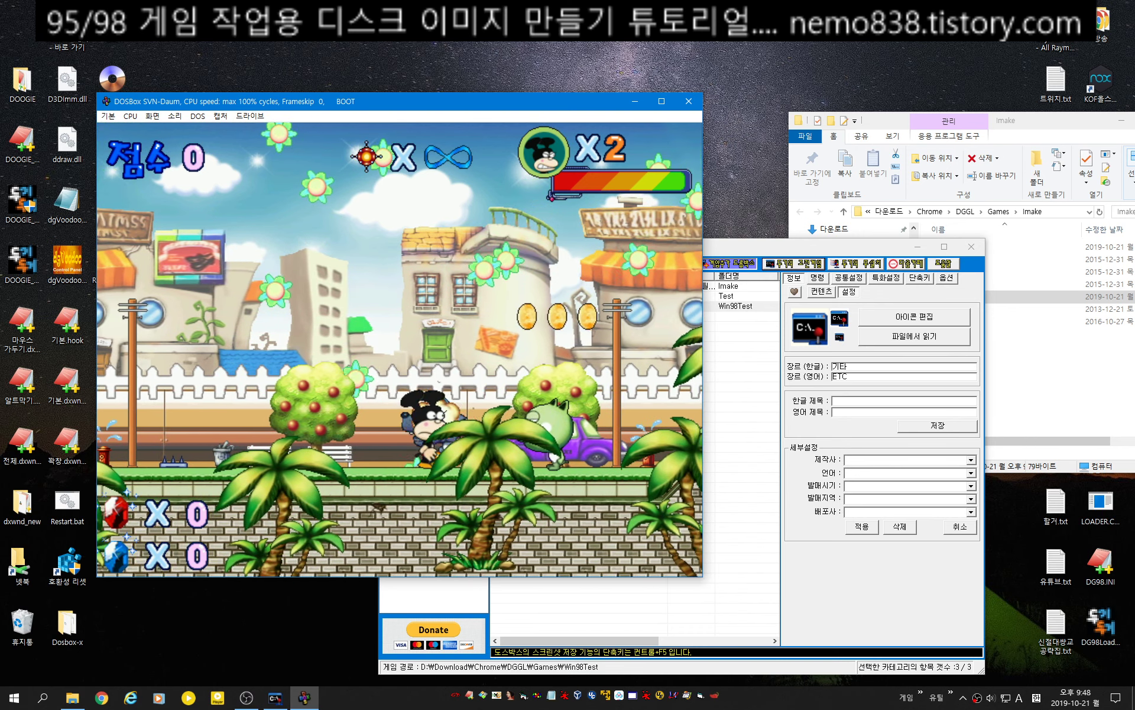
key(space)
key(Right)
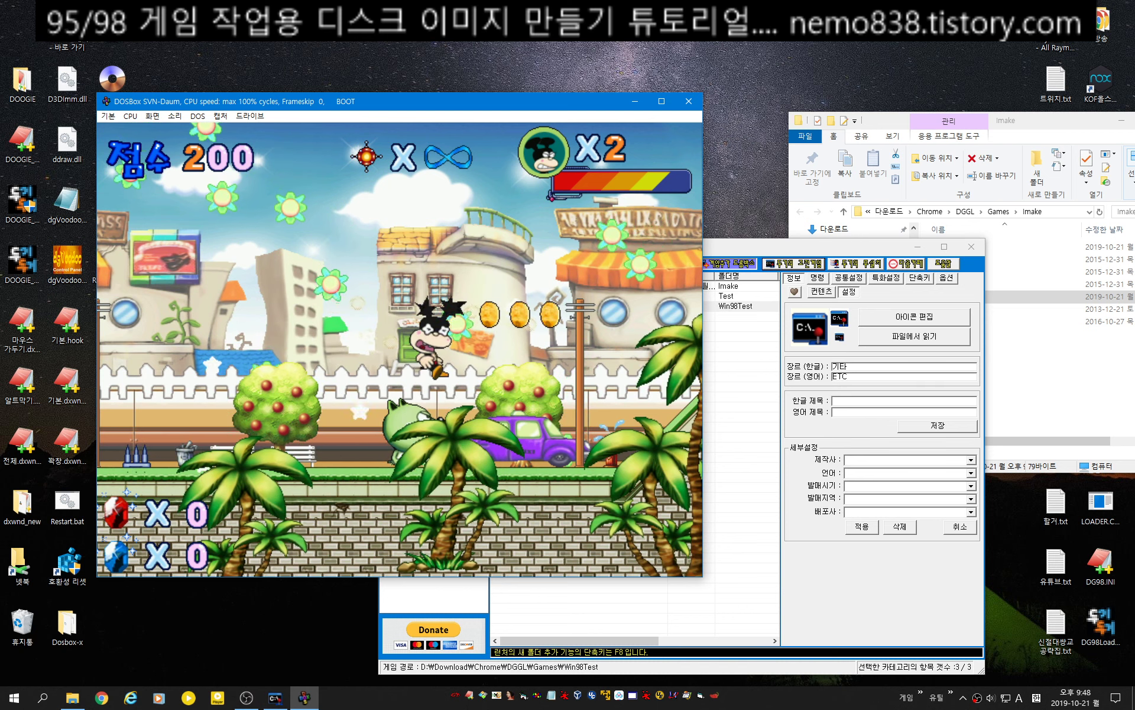
key(Right)
key(Right)
Quit the running stage and confirm with YES to return to the game's title menu.
key(Escape)
key(Left)
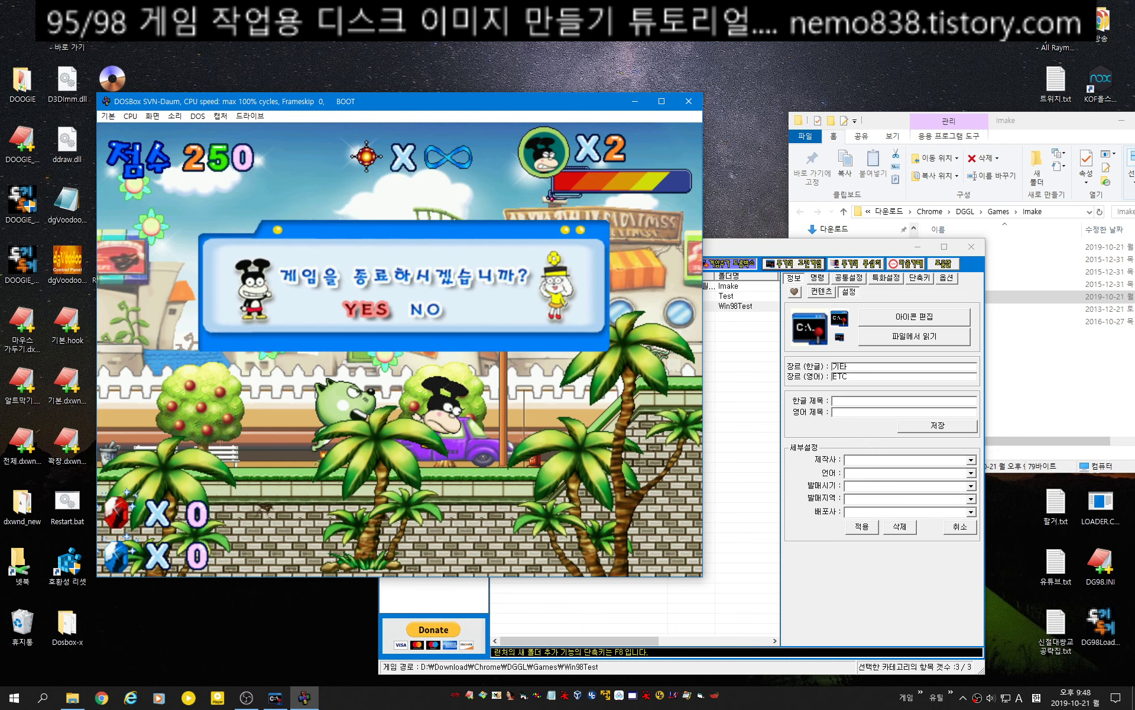
key(Return)
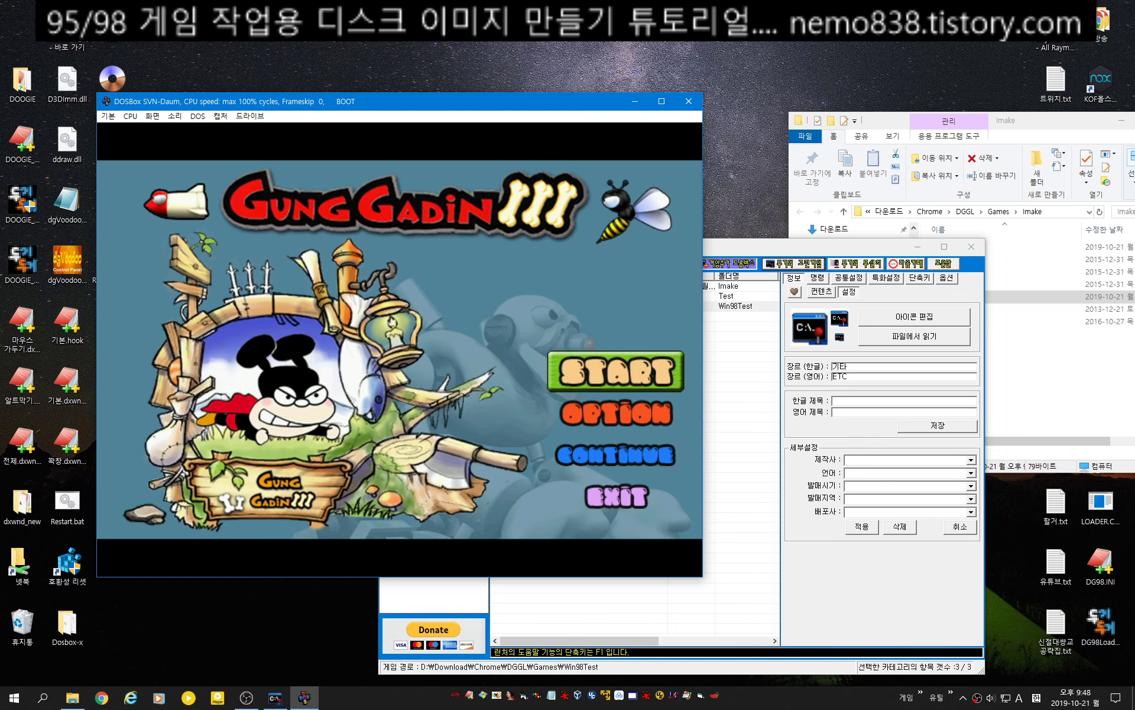
Examine the game's OPTION screen with its key, volume and difficulty settings, and return to the title menu.
key(Down)
key(Return)
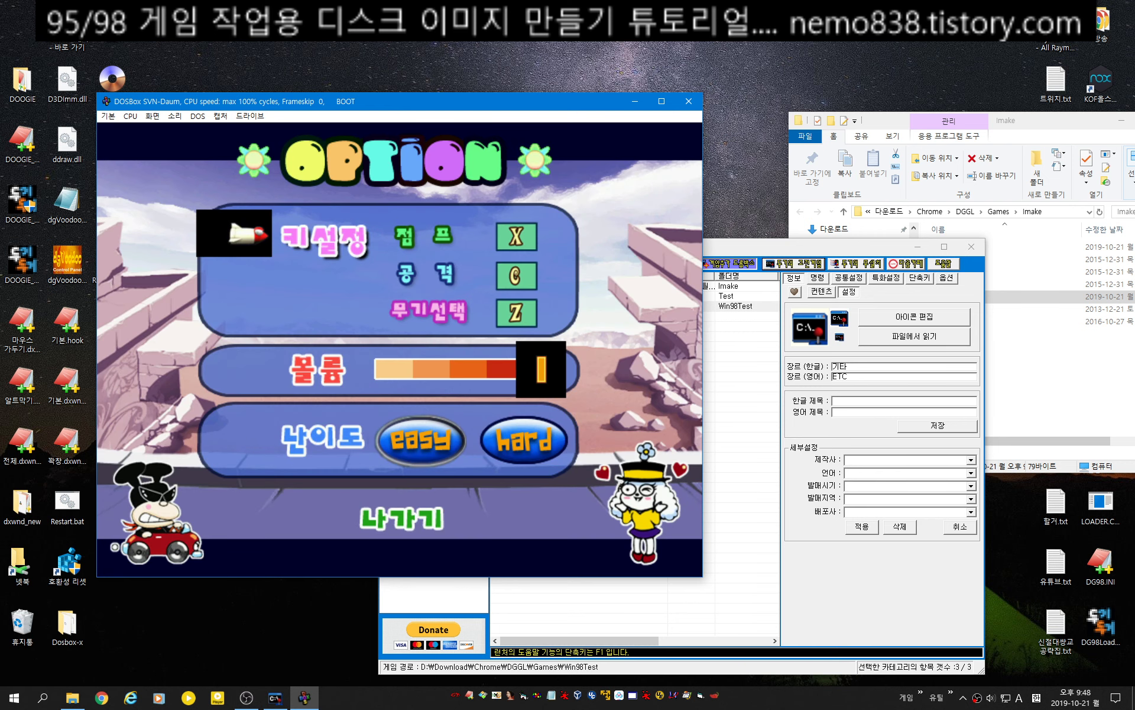
key(Down)
key(Down)
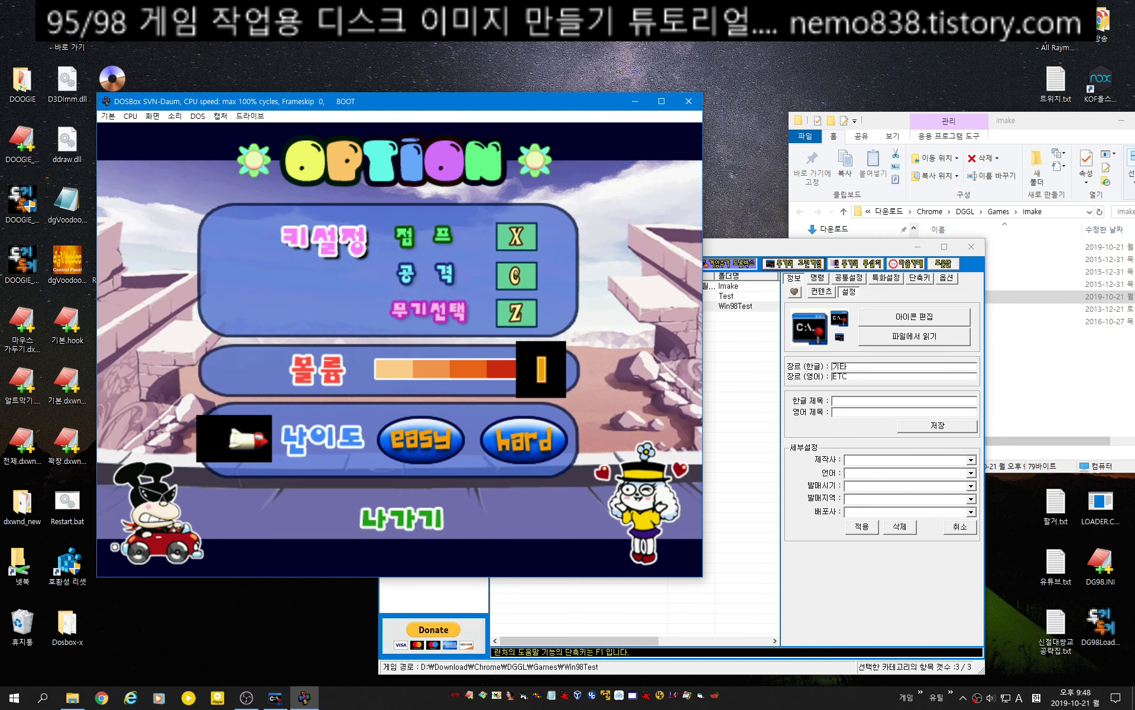
key(Down)
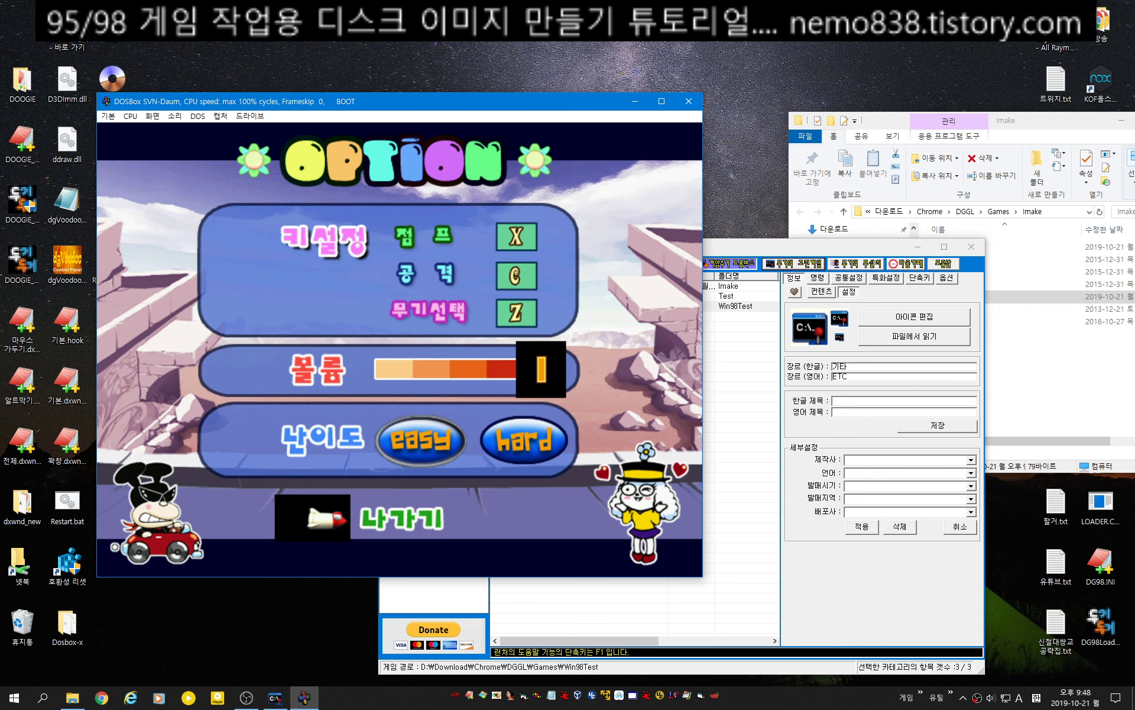
key(Return)
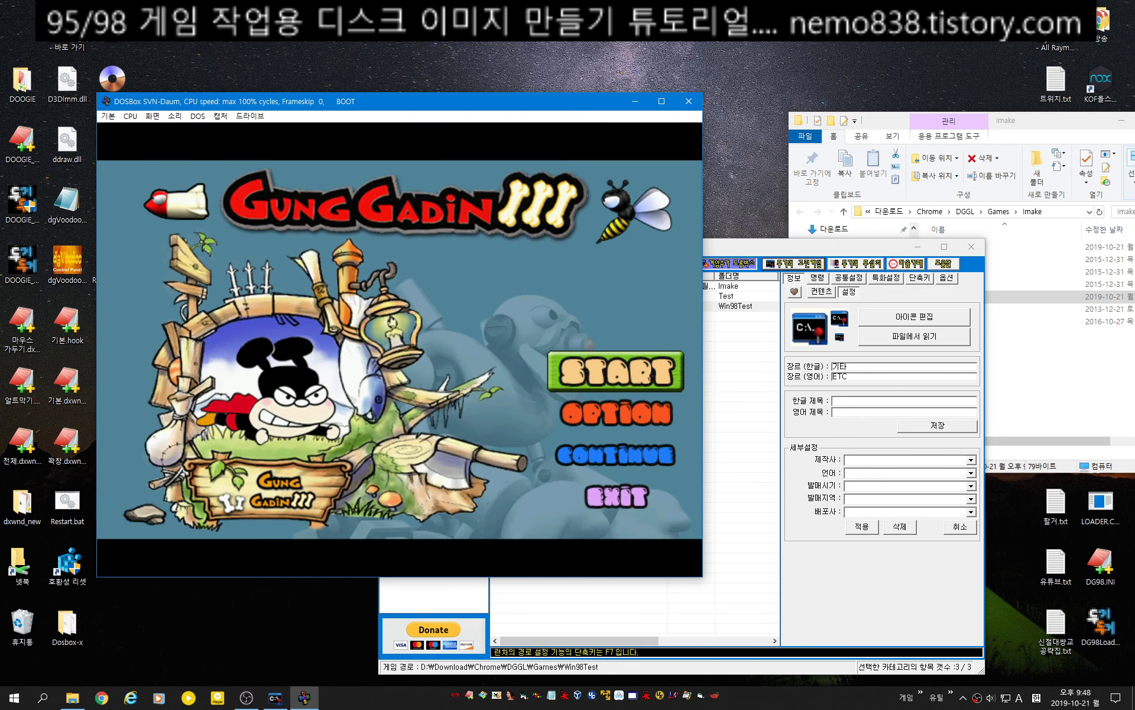
Exit the game from its title menu to the Windows 98 desktop.
key(Down)
key(Down)
key(Down)
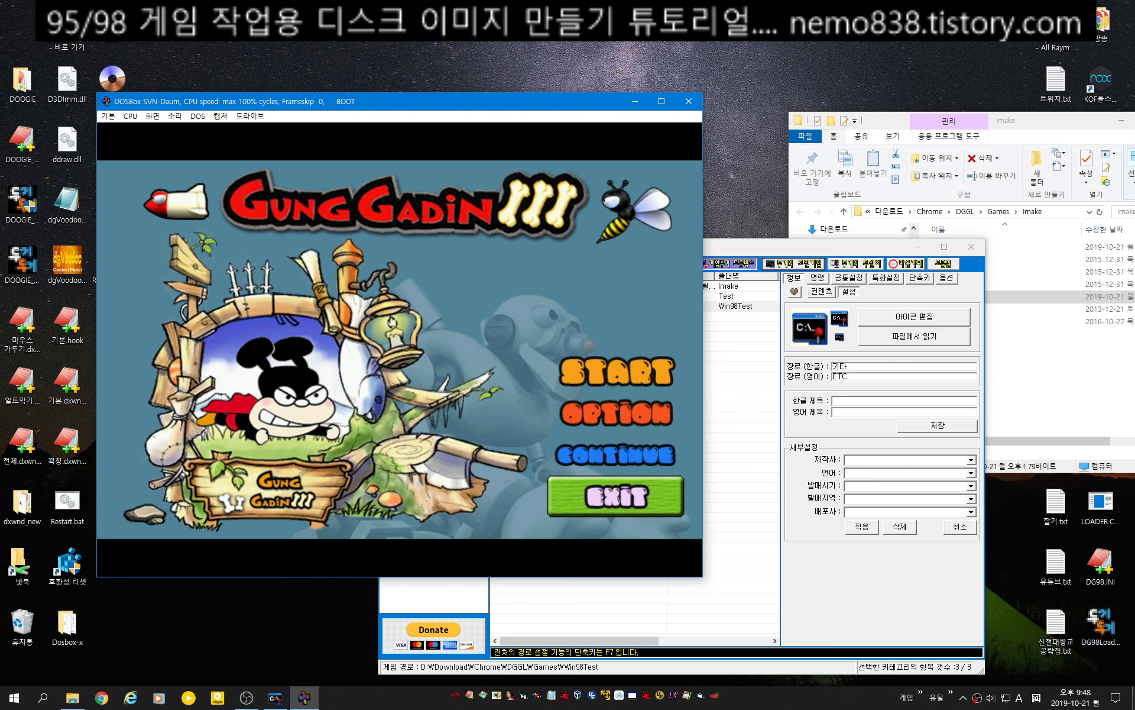
key(Return)
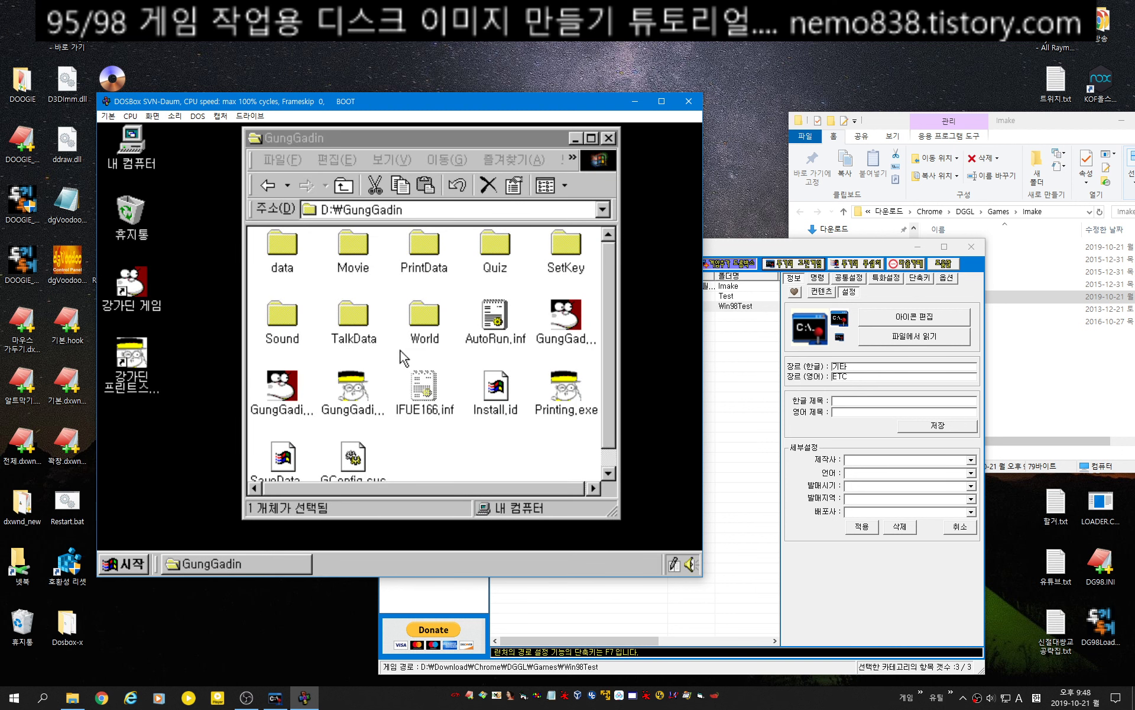
Identify Printing.exe and GungGadin.exe in the D:\GungGadin folder, and close DOSBox.
click(569, 383)
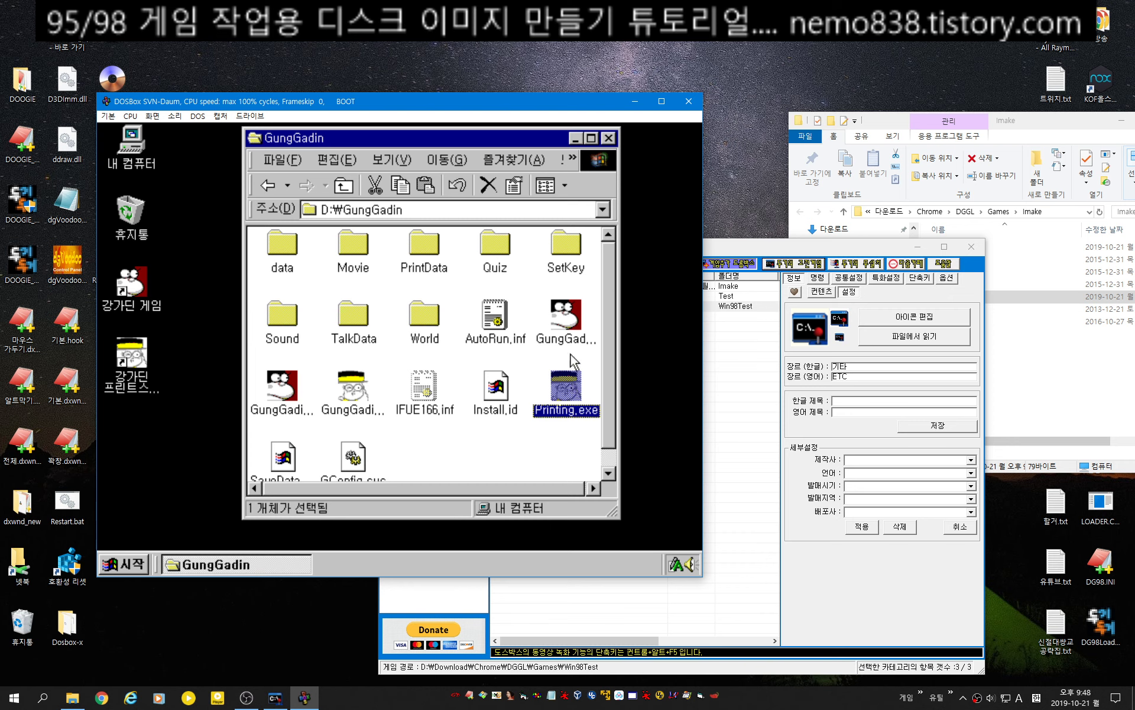
click(567, 318)
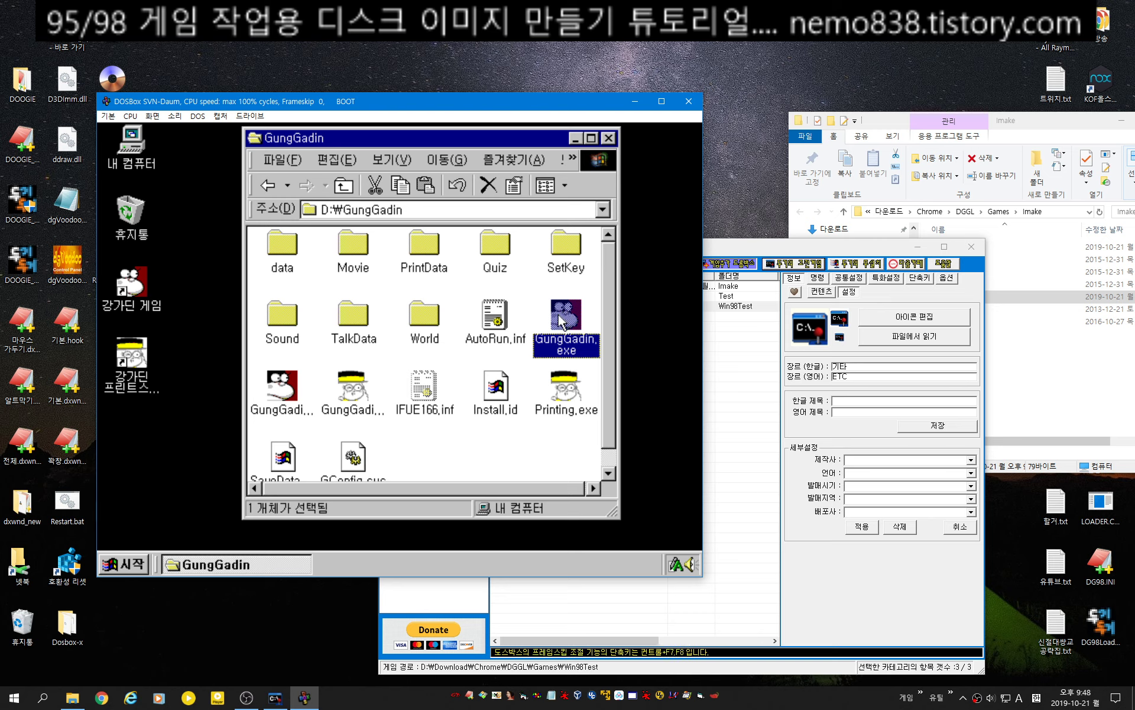
double_click(559, 316)
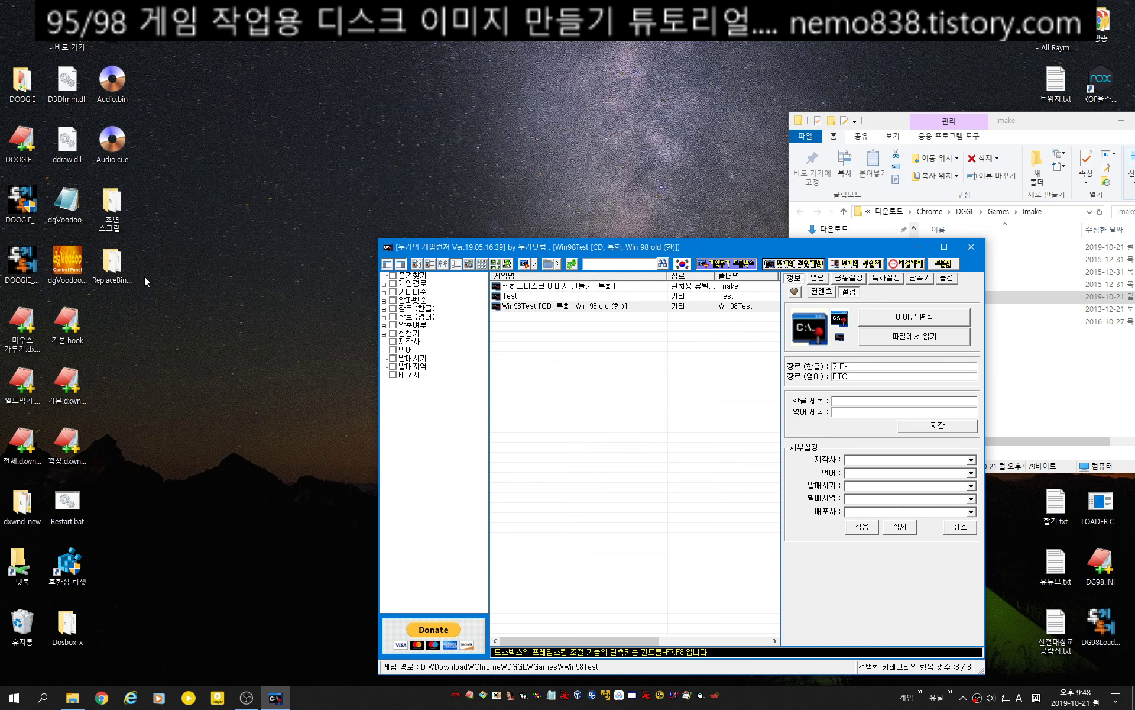
Open the 두기의 고전게임 blog from the game launcher and go to the 런처용 윈98로더 post in the 런처용 프로그램 category.
click(101, 698)
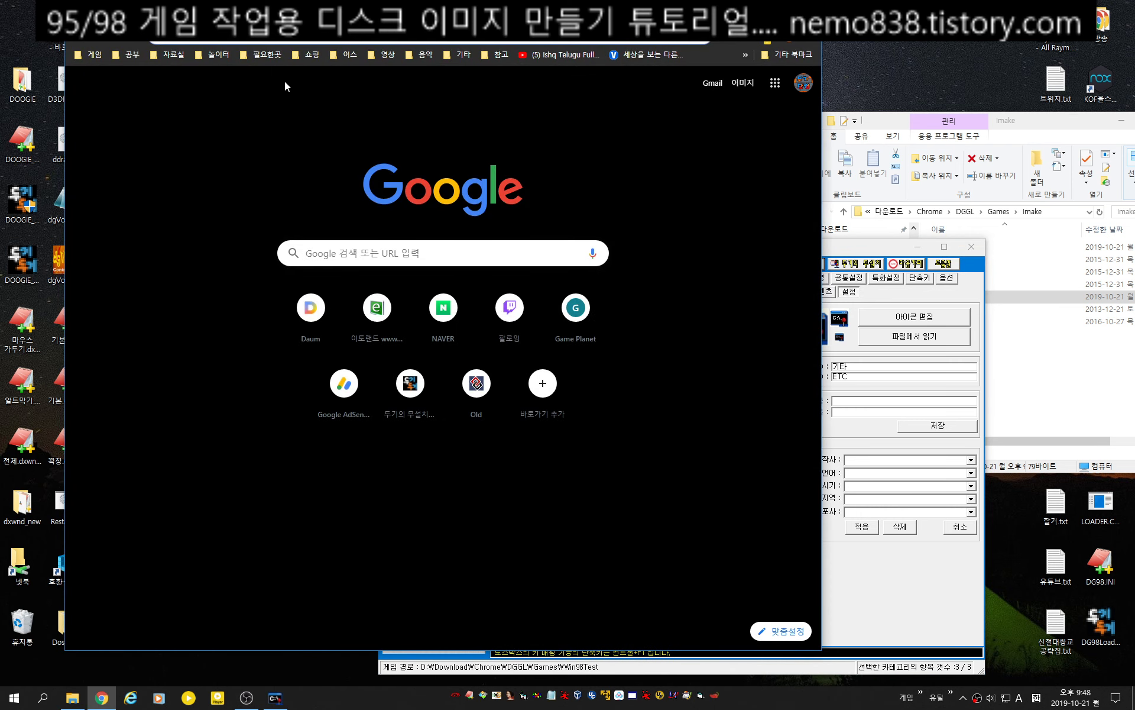
click(808, 9)
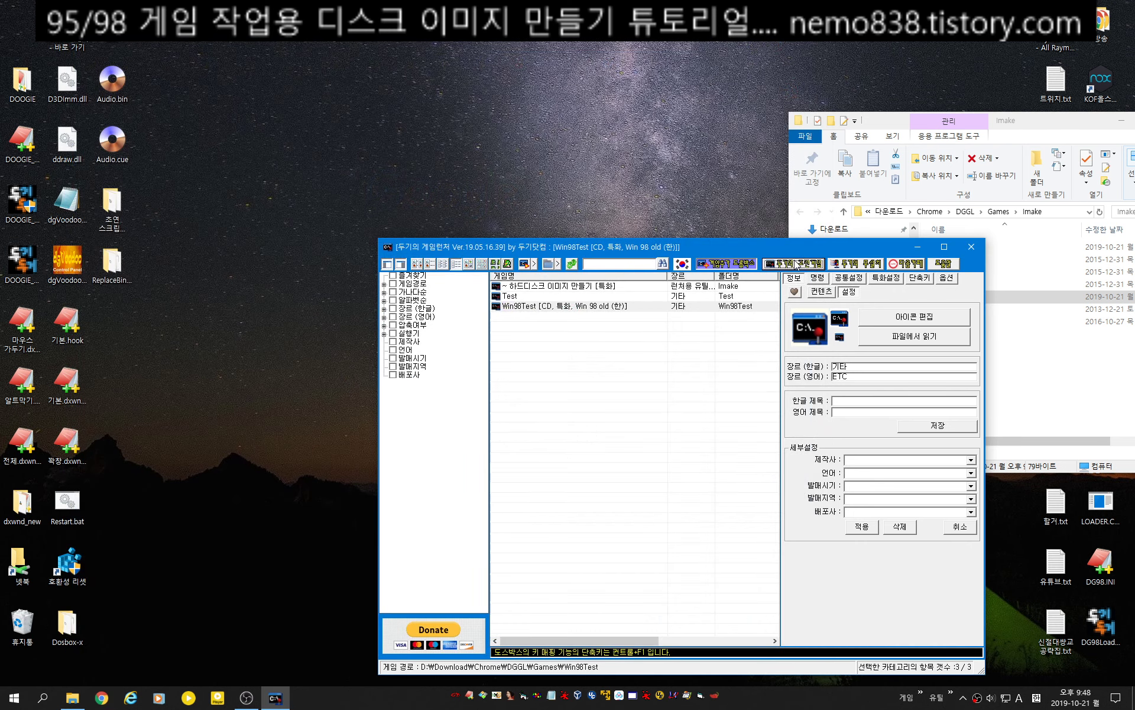
click(797, 264)
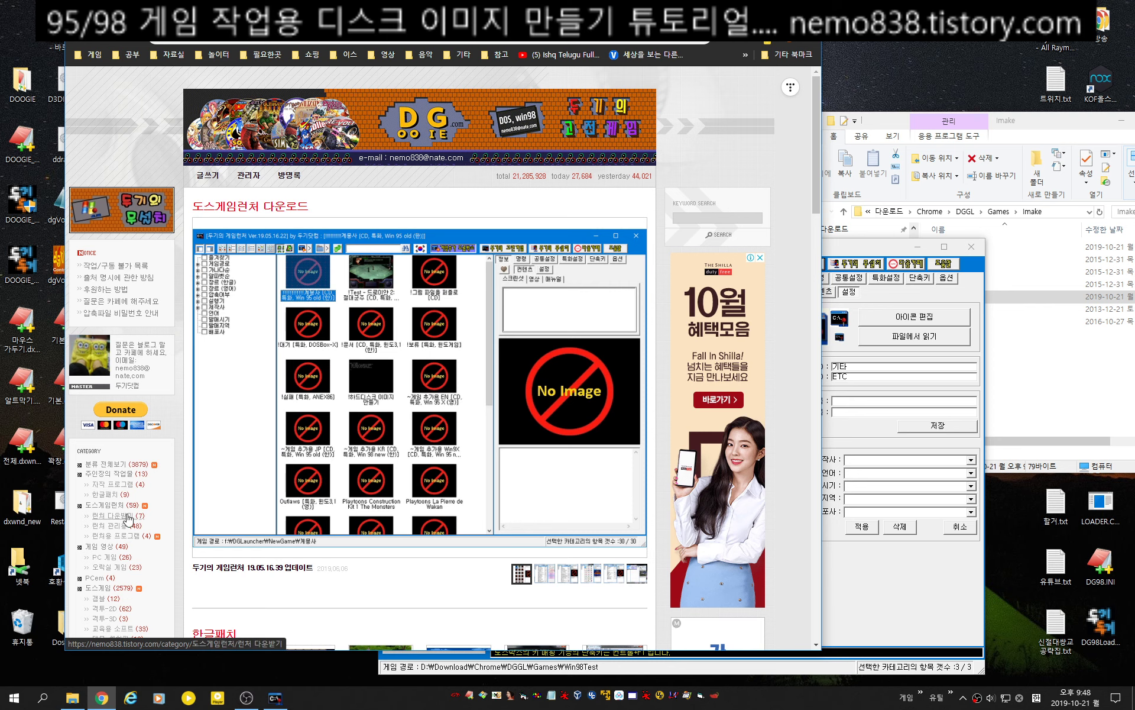
scroll(127, 518, down, 5)
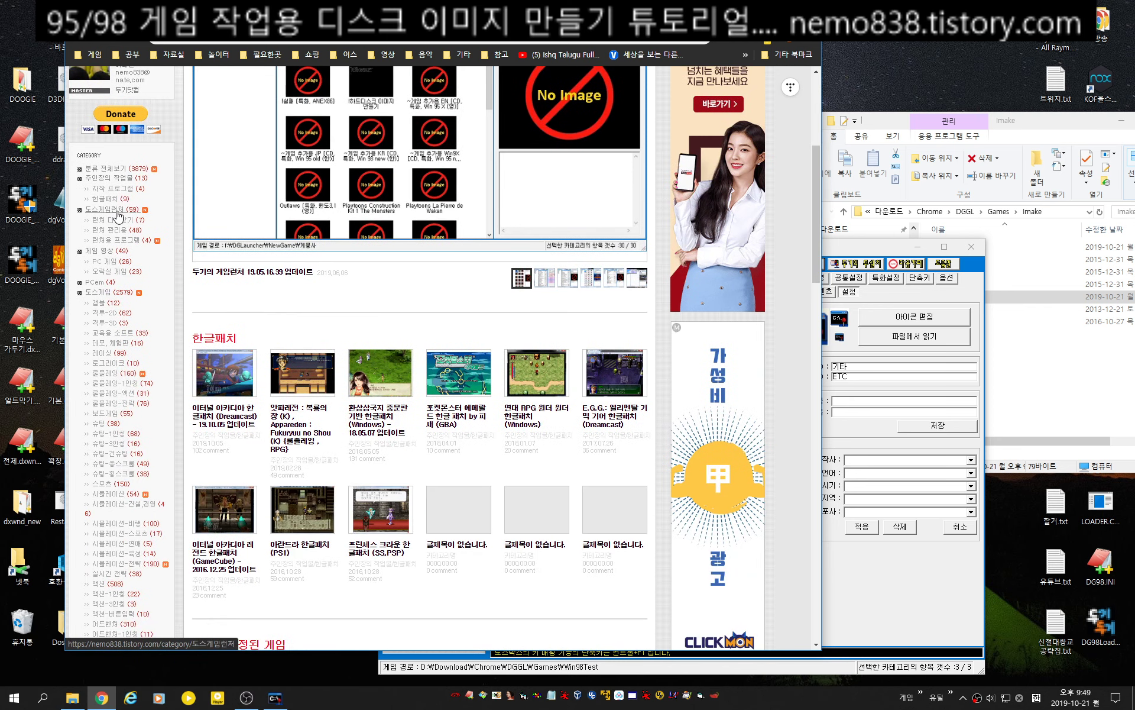
click(122, 242)
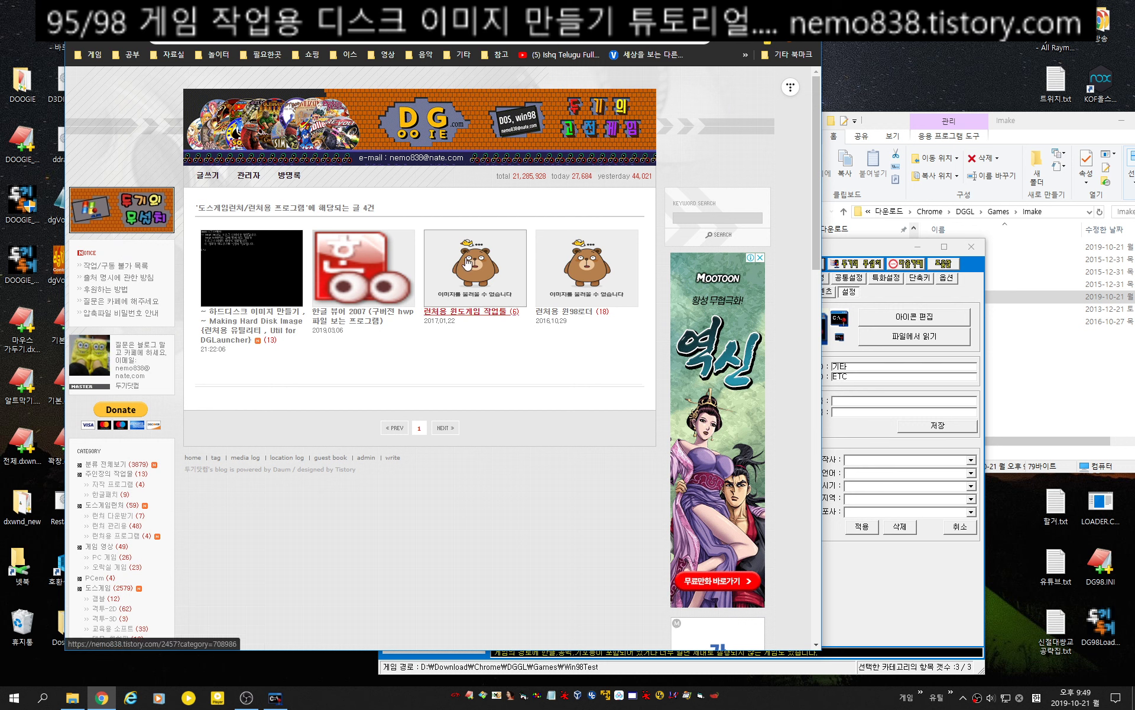
click(589, 262)
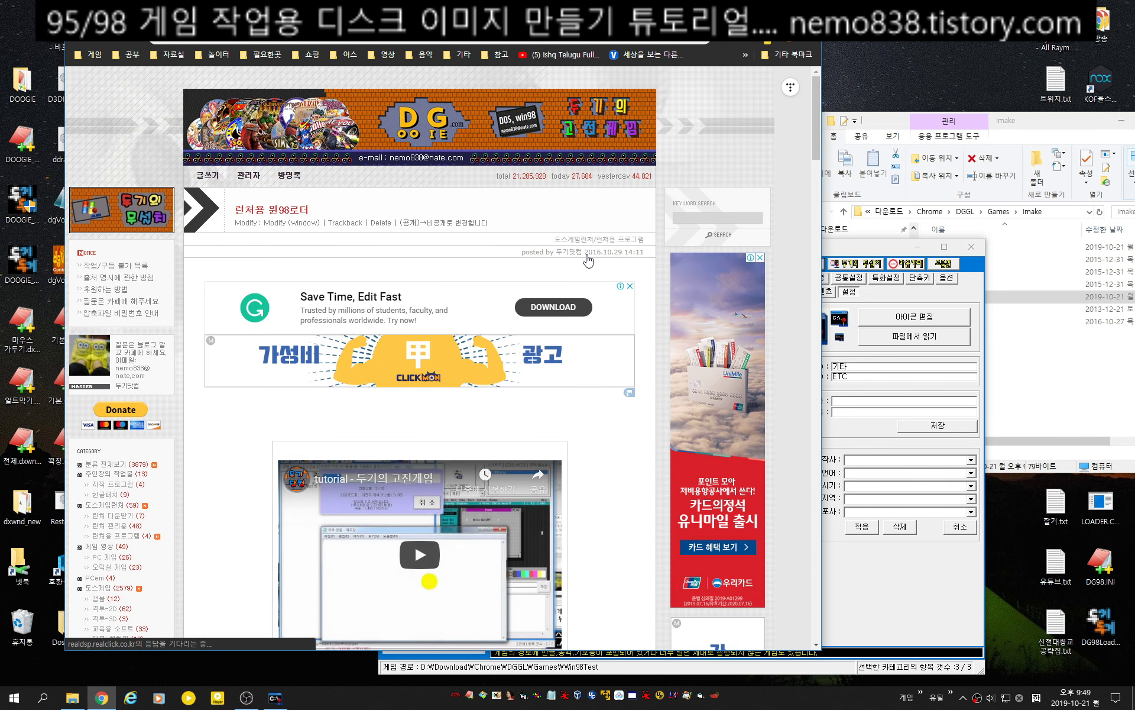
Download DG98Loader Kor.zip from the post, put the file on the clipboard from its download folder, and leave the browser.
scroll(254, 269, down, 4)
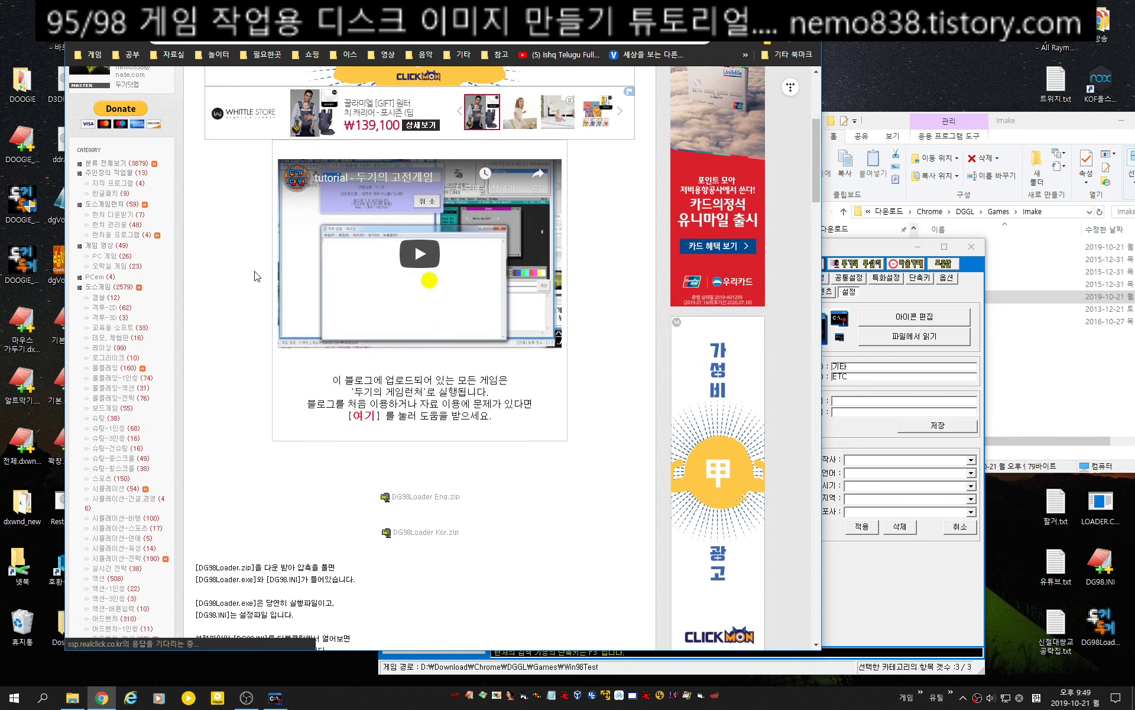
scroll(256, 266, down, 2)
scroll(456, 290, down, 4)
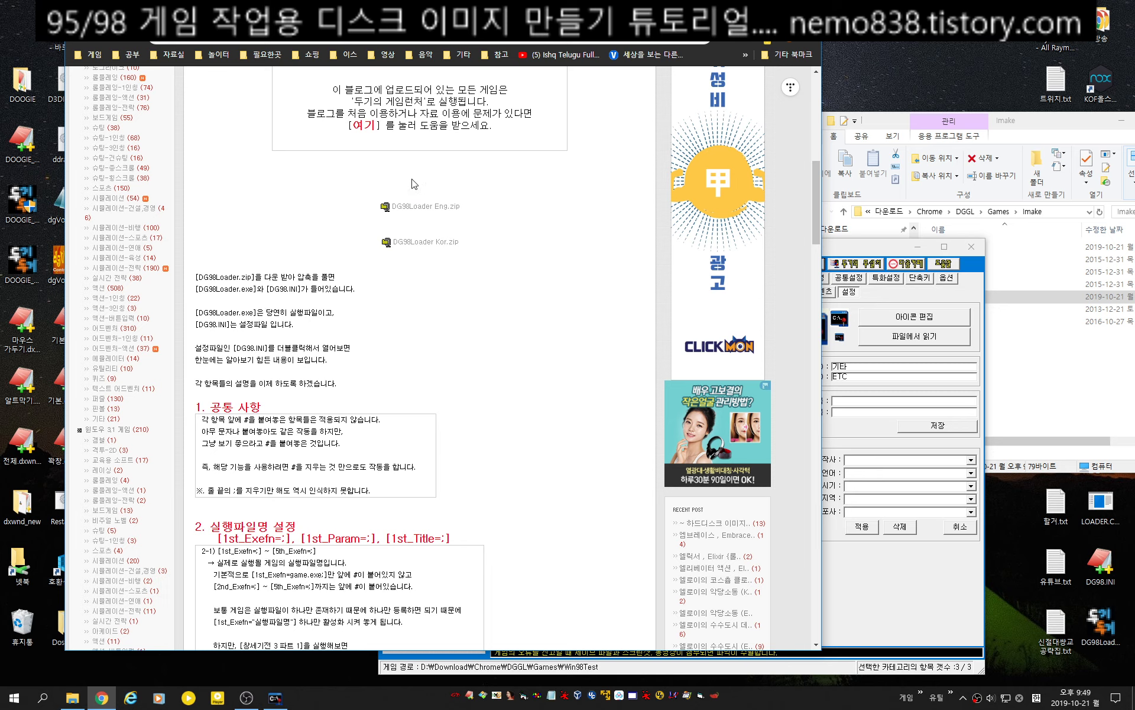
click(439, 248)
right_click(142, 637)
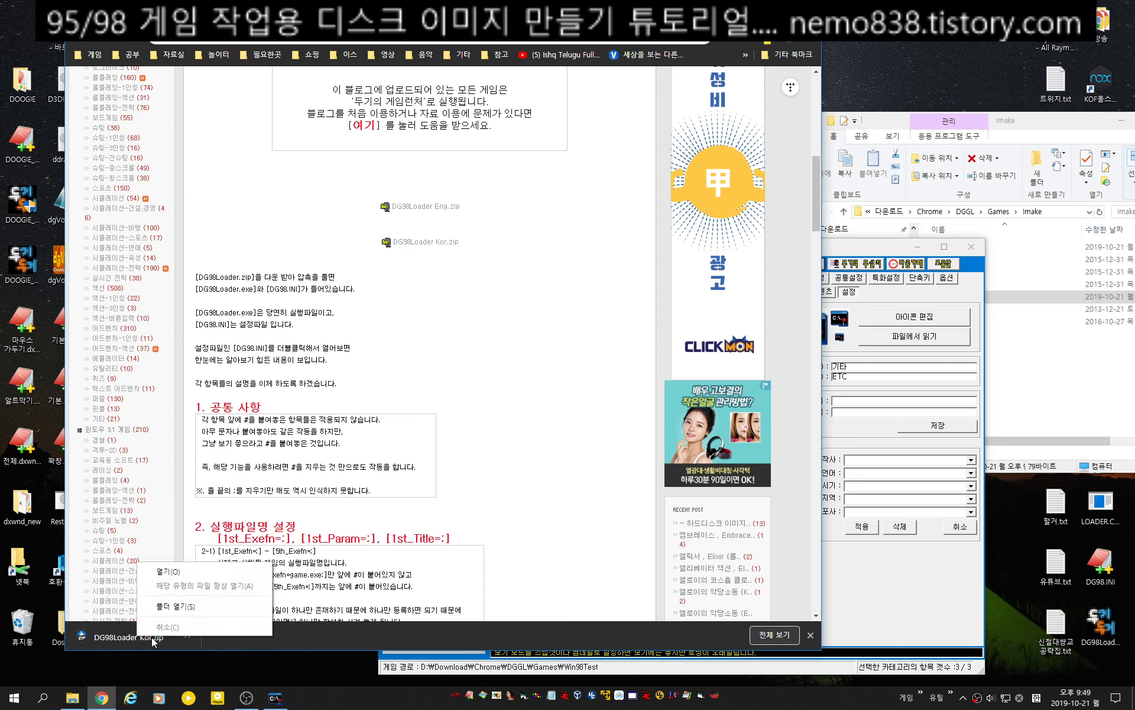
click(175, 606)
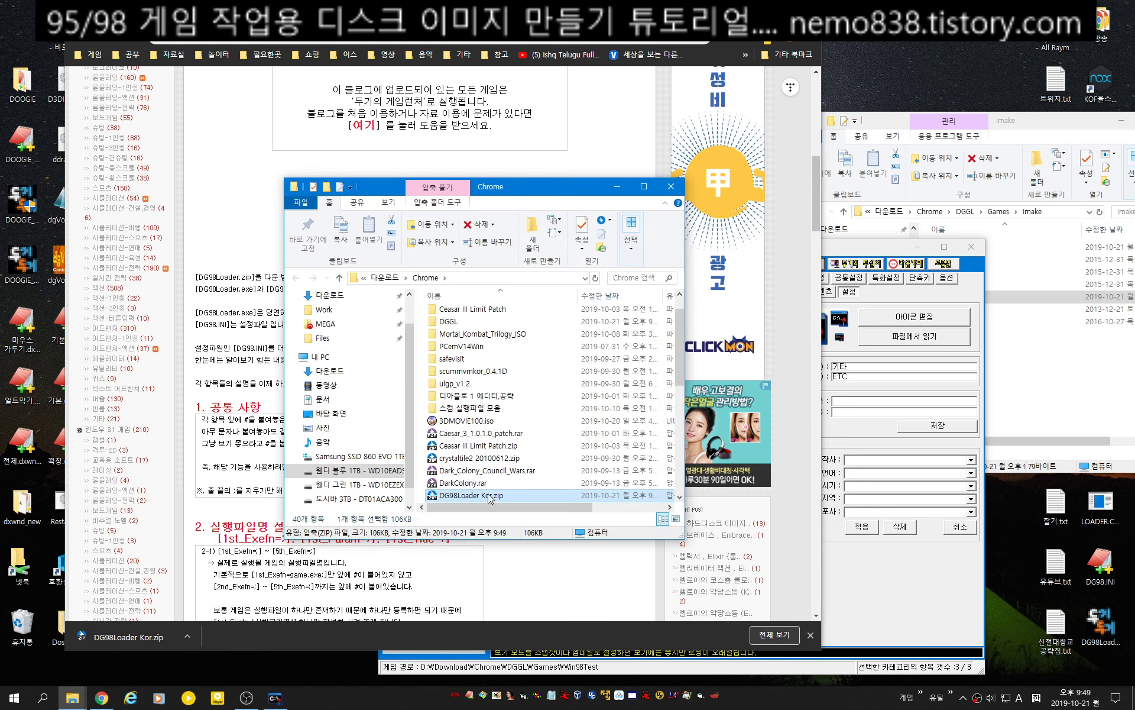
click(671, 186)
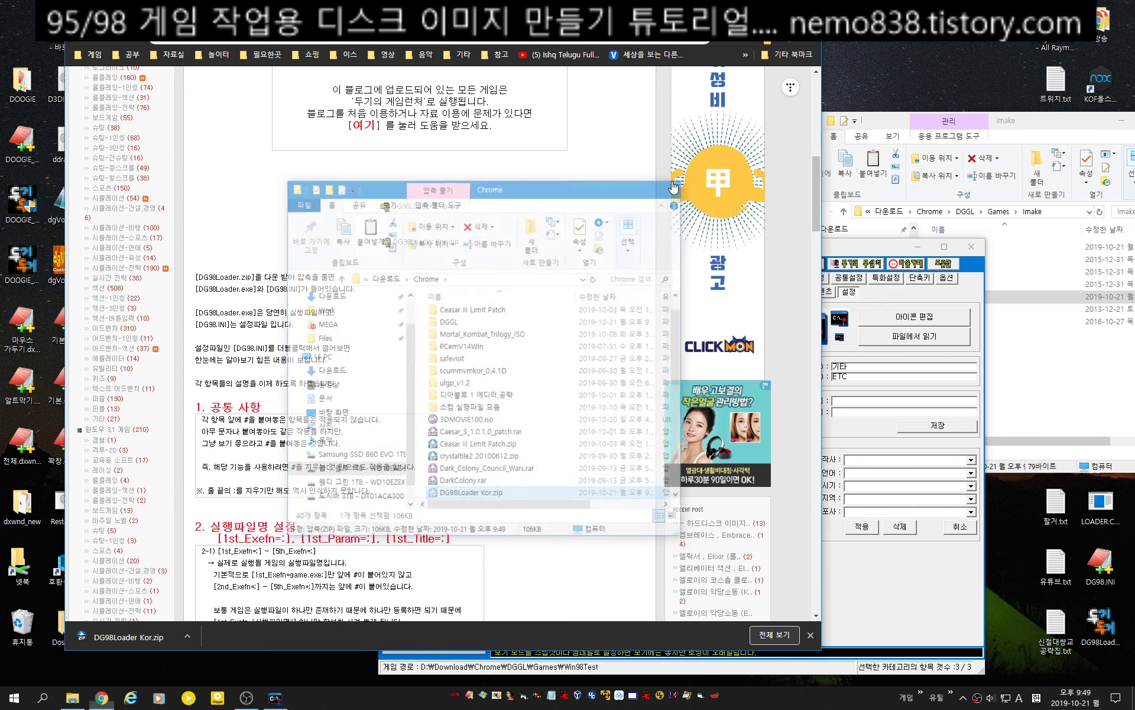
click(753, 9)
Open the Win98Test game's folder from the launcher and paste DG98Loader Kor.zip into it.
right_click(589, 307)
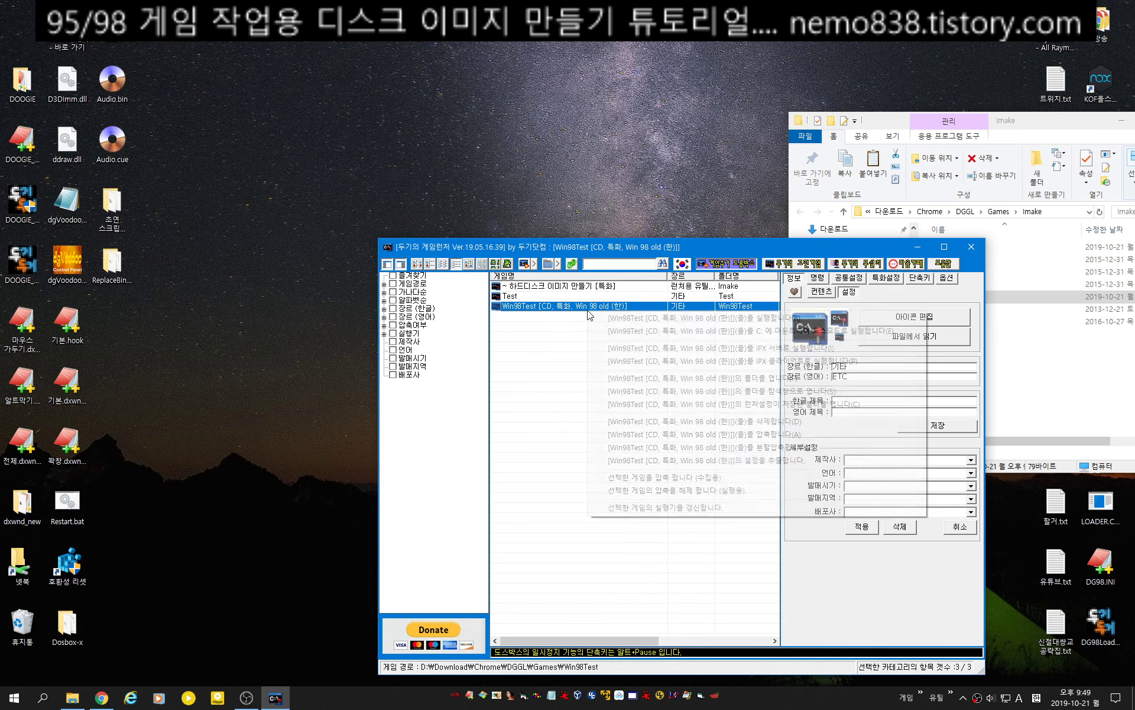
click(613, 424)
right_click(500, 381)
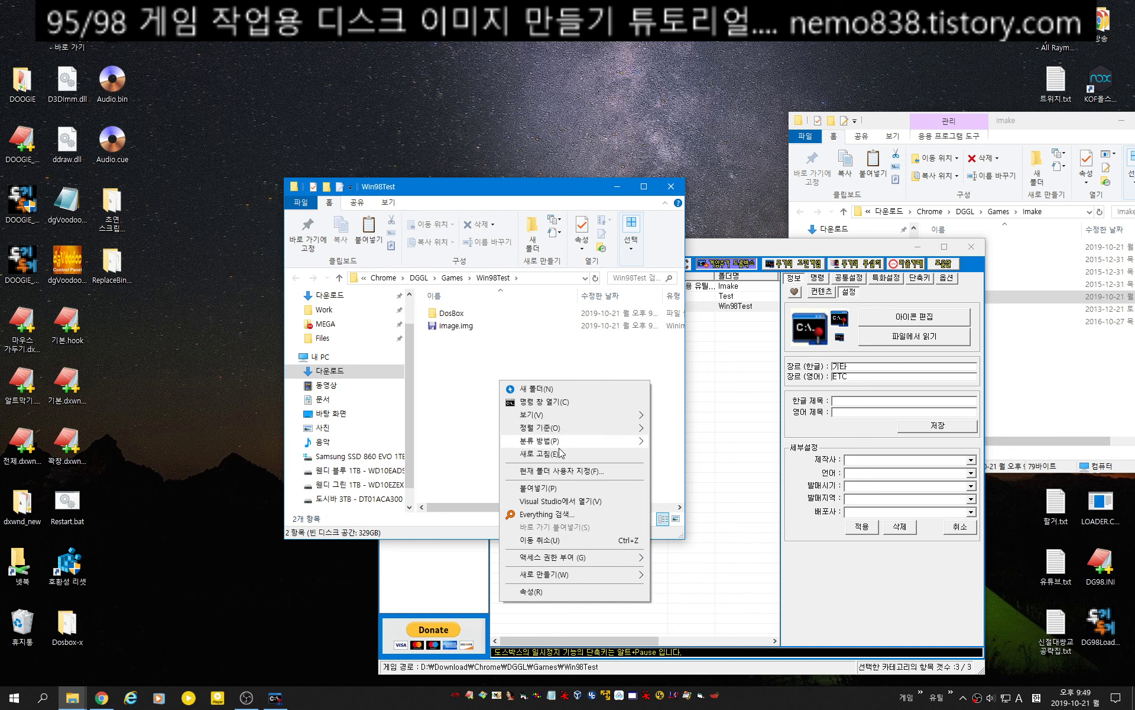
click(564, 489)
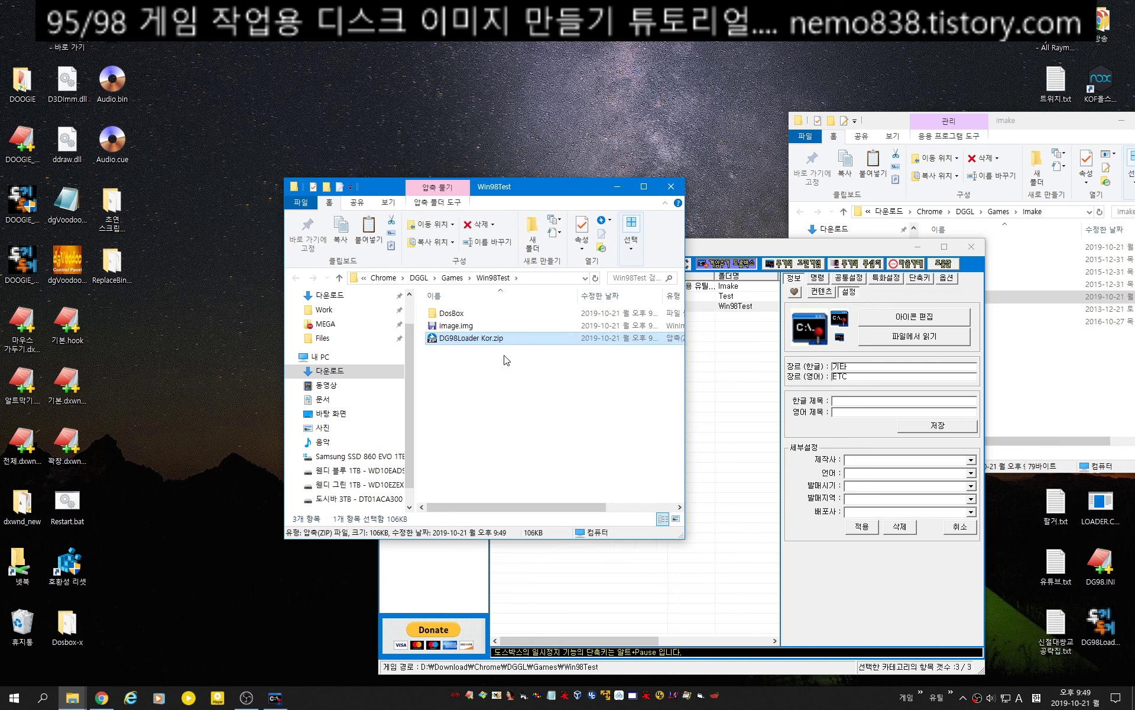
Extract DG98Loader.exe and DG98.INI from DG98Loader Kor.zip into the Win98Test folder.
double_click(485, 339)
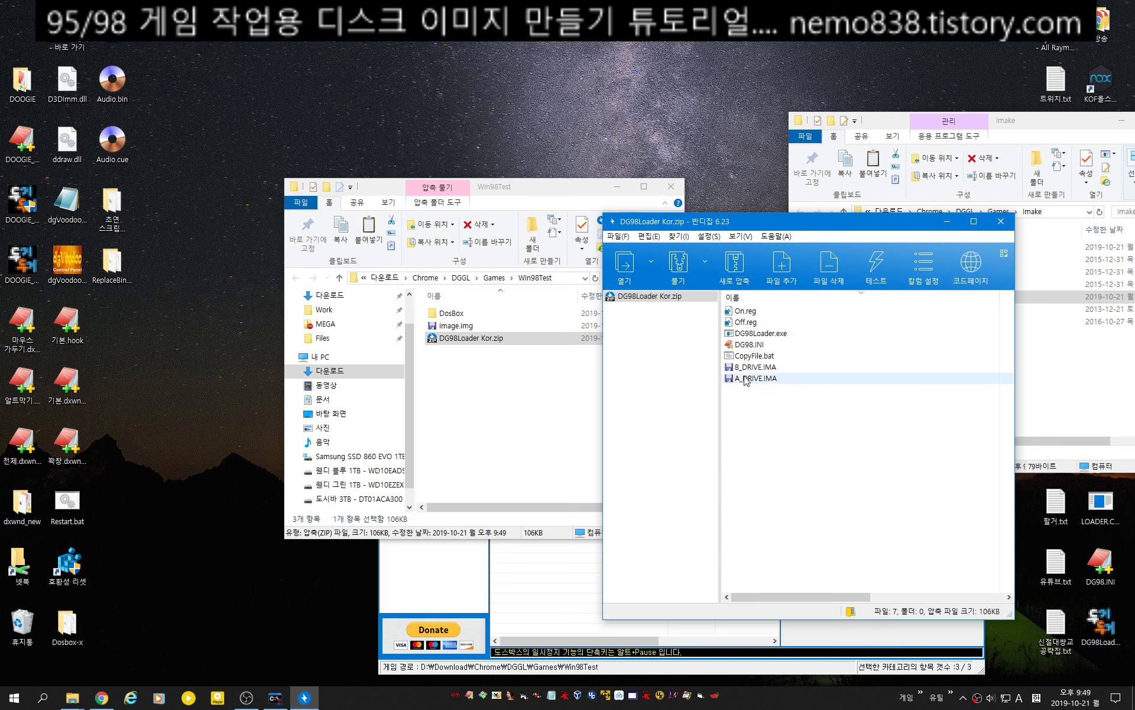
click(756, 336)
ctrl+click(754, 345)
drag(750, 336, 521, 413)
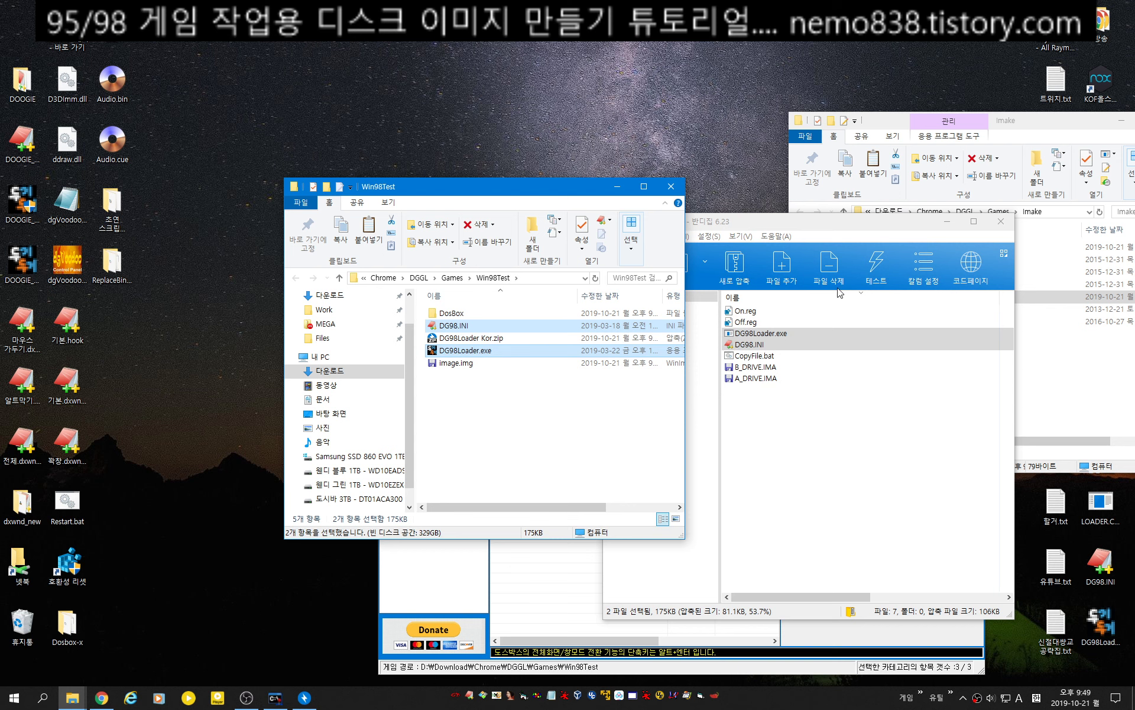
Close the archive window and open image.img from the Win98Test folder in WinImage, connecting to its FAT partition.
click(1001, 221)
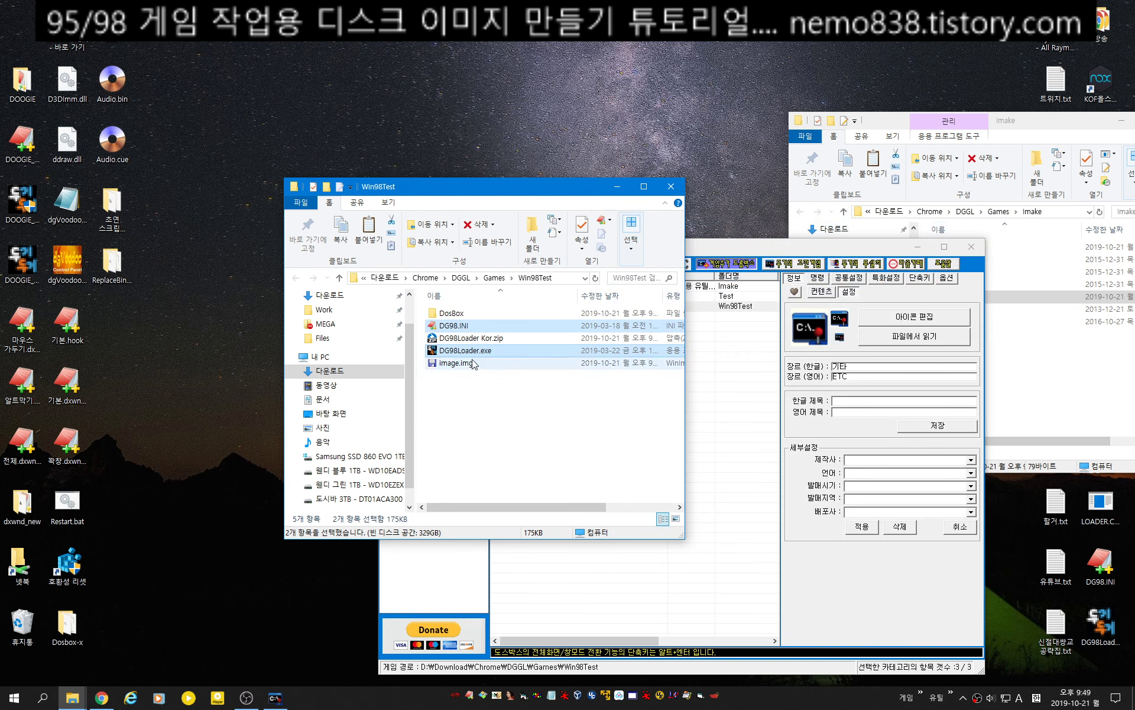
click(467, 363)
double_click(467, 364)
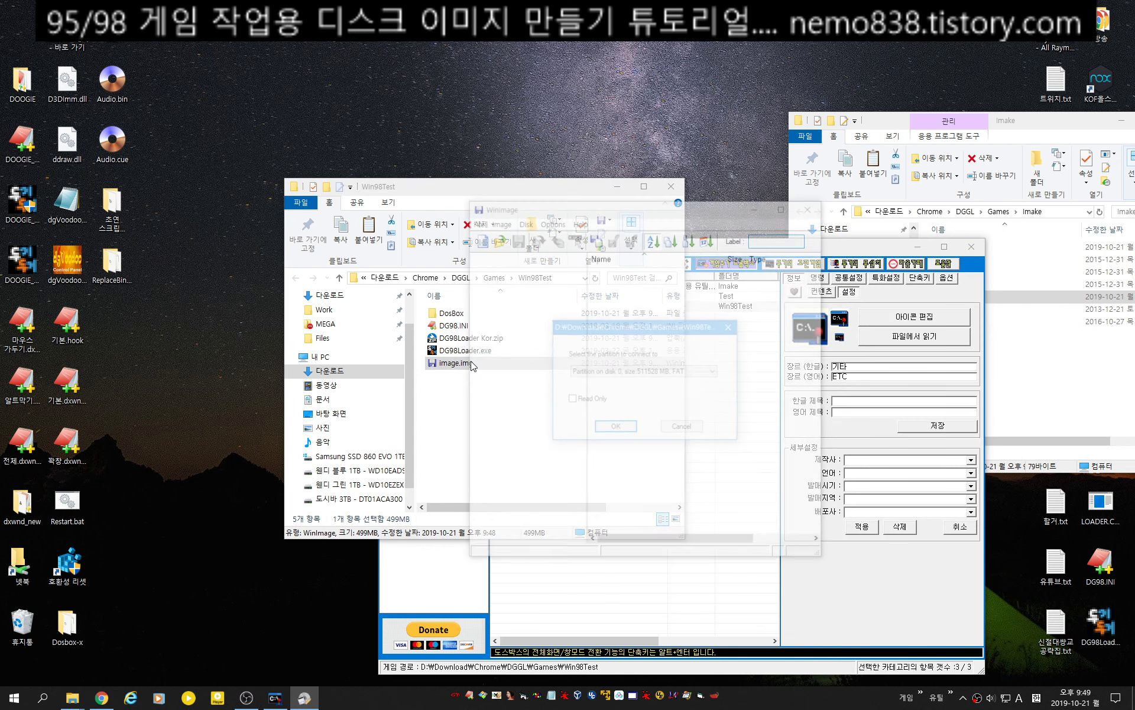
click(615, 427)
drag(664, 206, 844, 60)
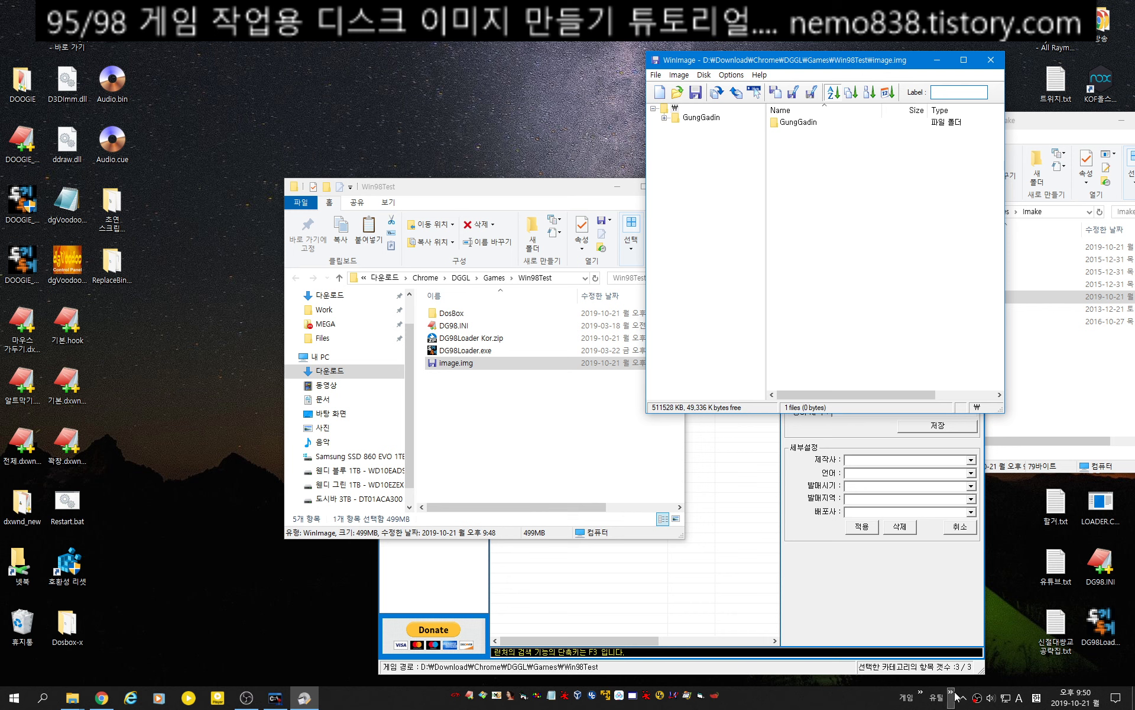
View WinImage's version information and its official web page, then close the page, the information dialog and WinImage.
click(760, 75)
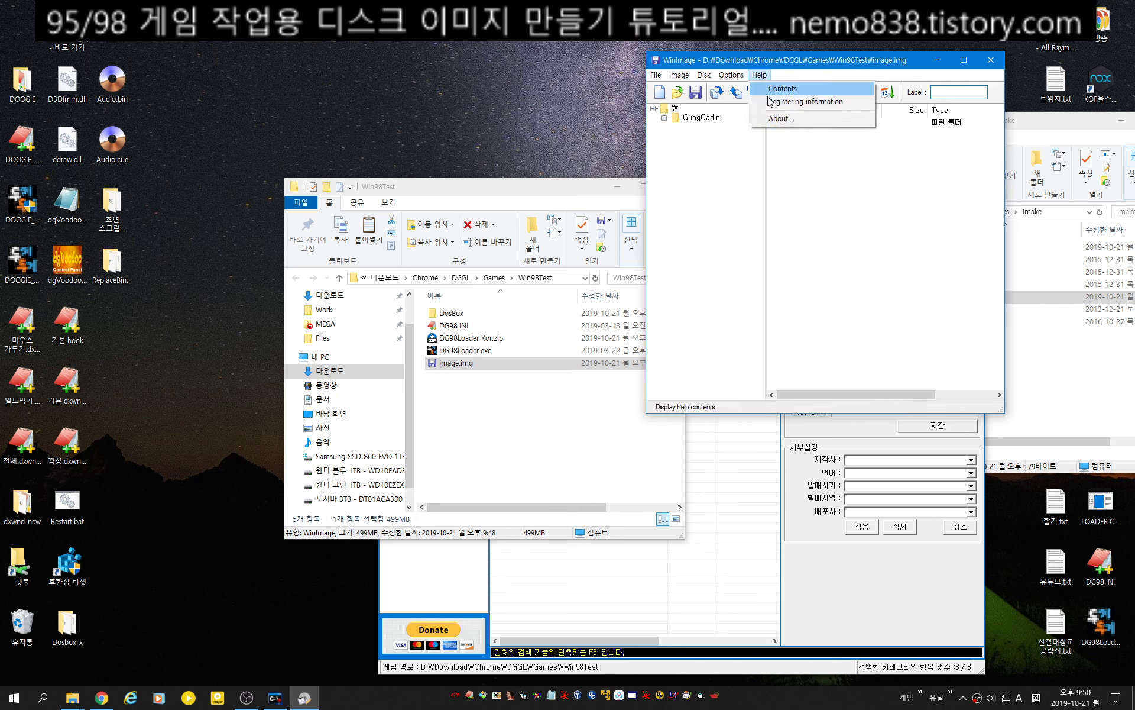
click(775, 116)
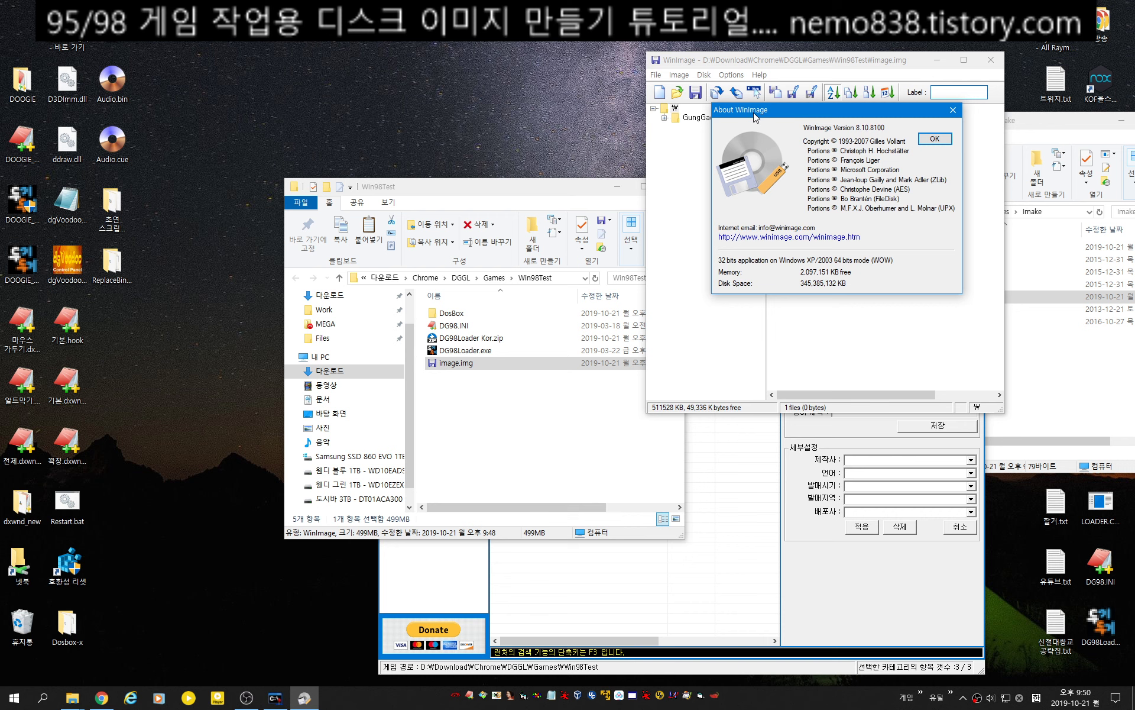
click(789, 237)
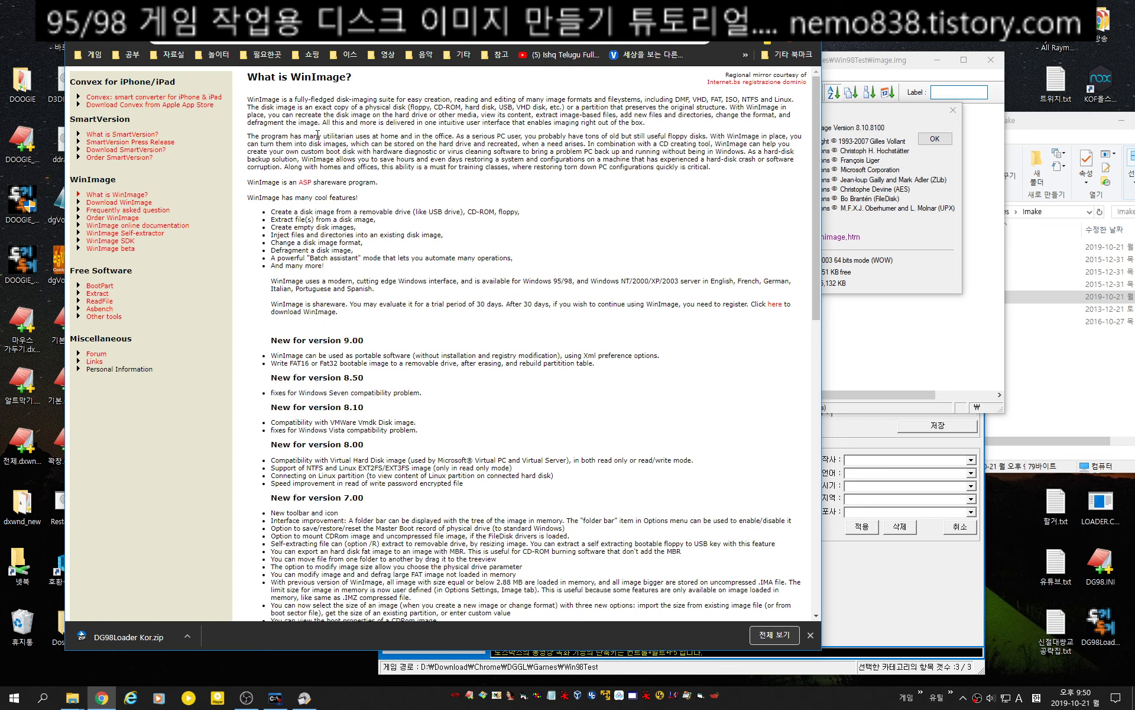
click(484, 16)
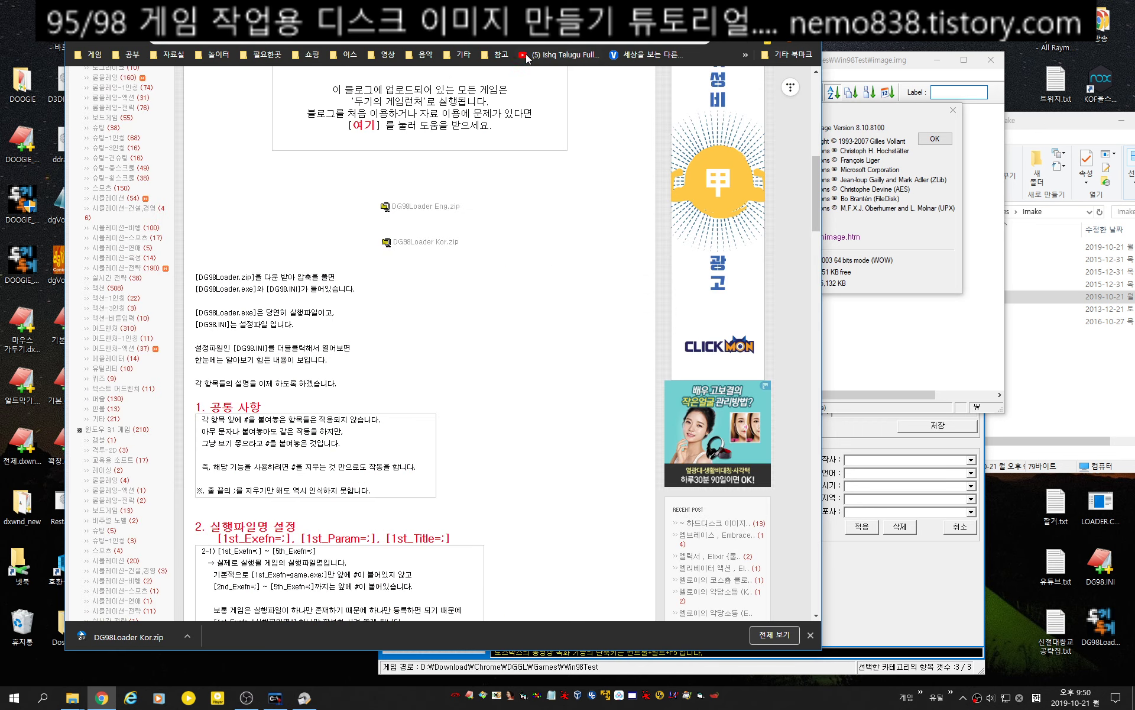
click(754, 9)
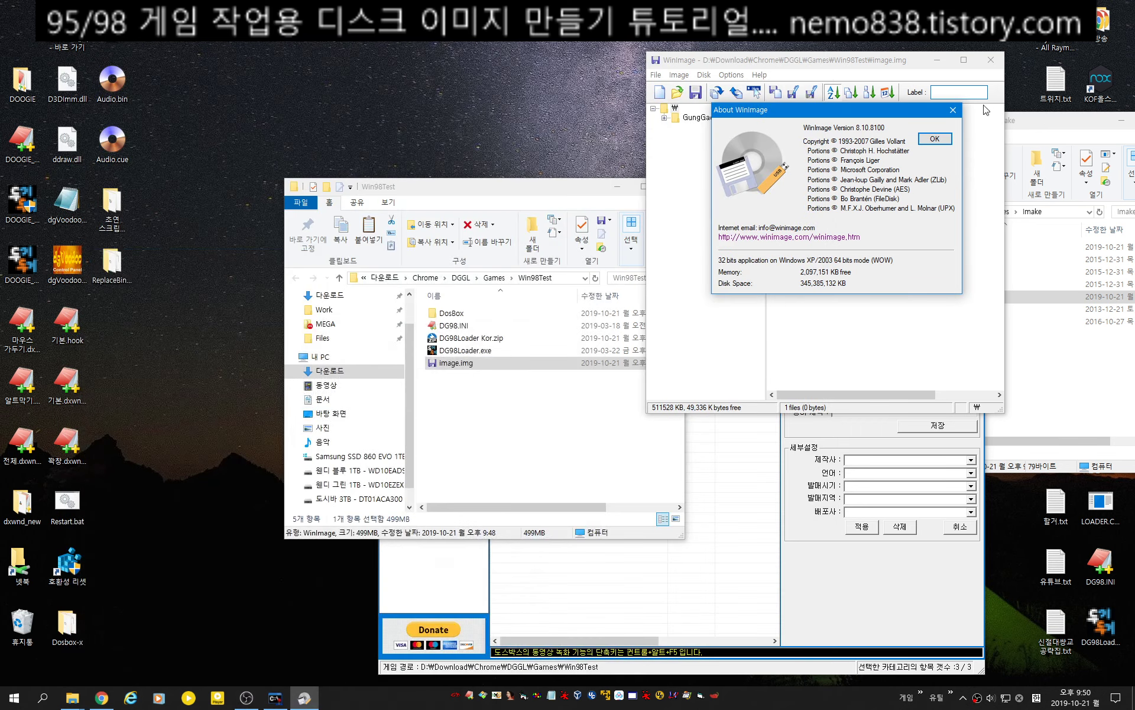
click(953, 111)
click(990, 60)
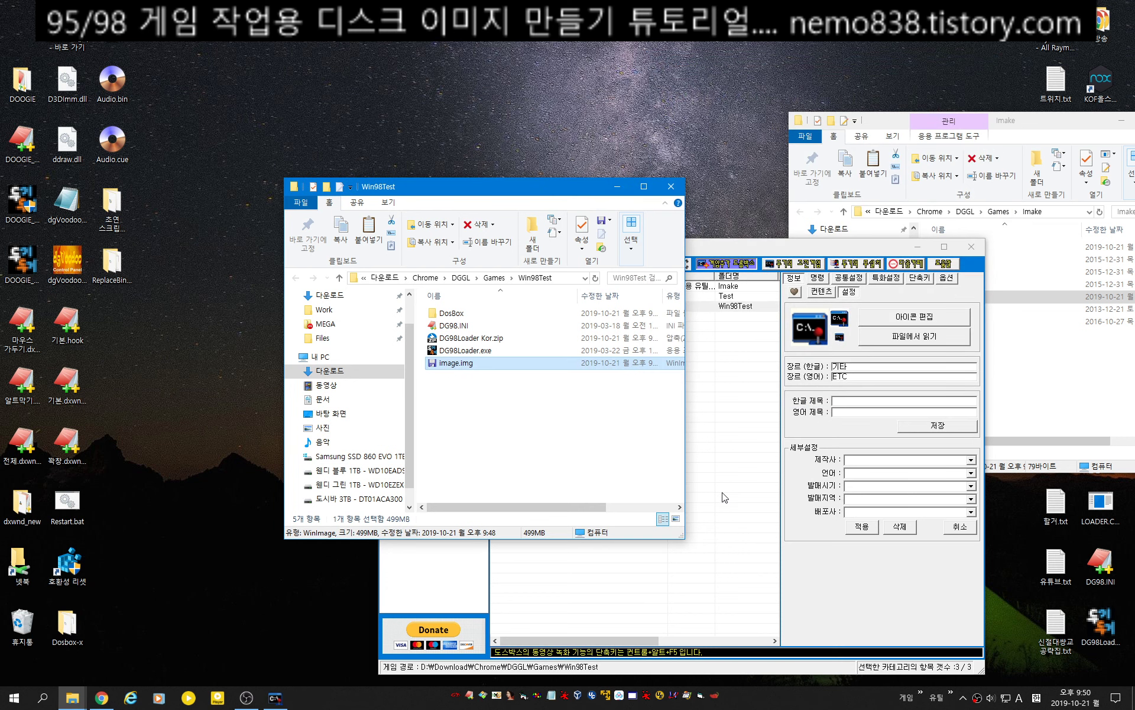
Switch to the game launcher, show Win98Test's command settings, and open image.img from its executable list in DiskExplorer.
click(750, 477)
click(819, 278)
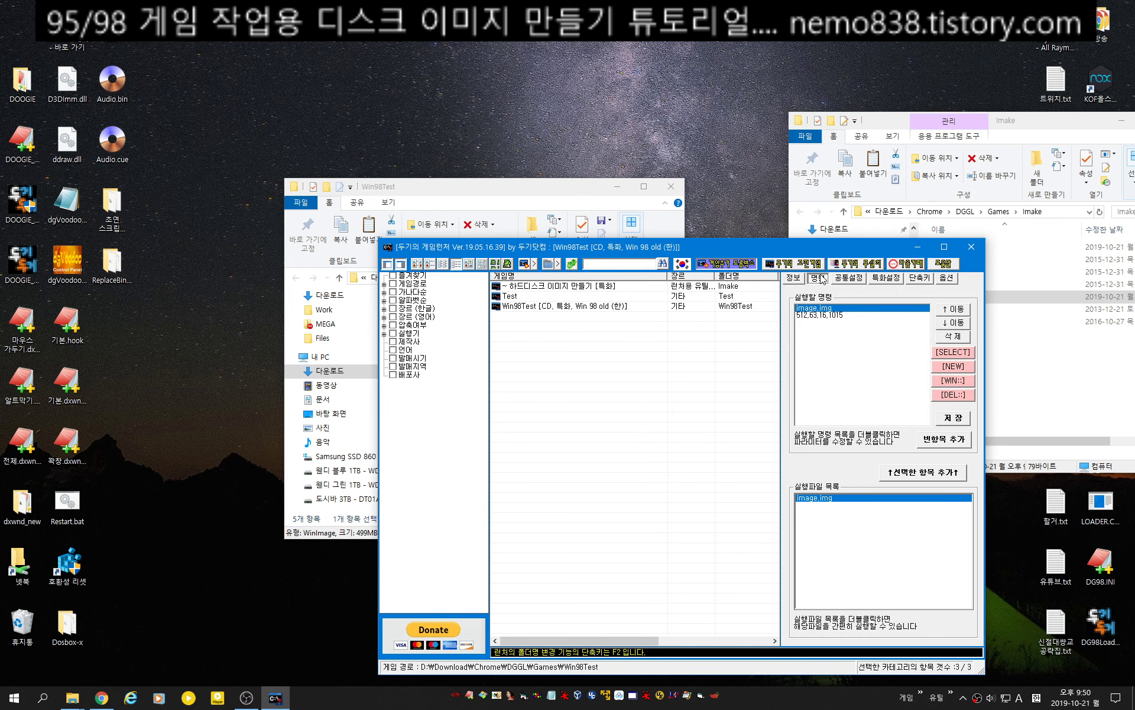
click(569, 307)
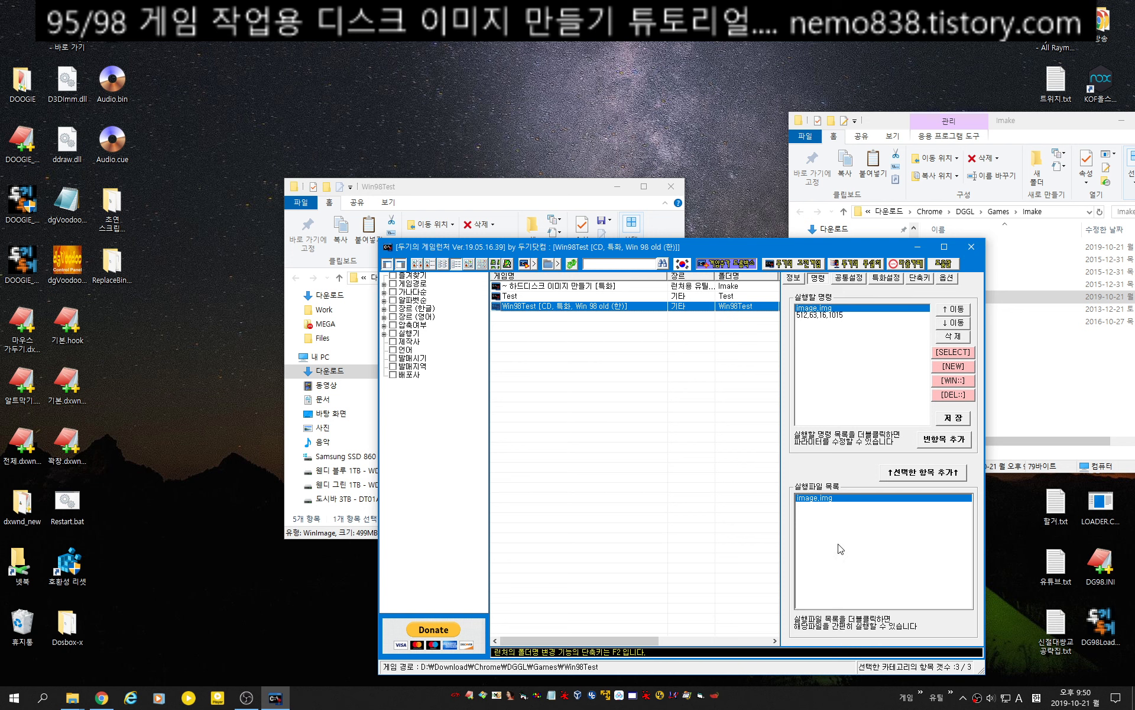
double_click(829, 499)
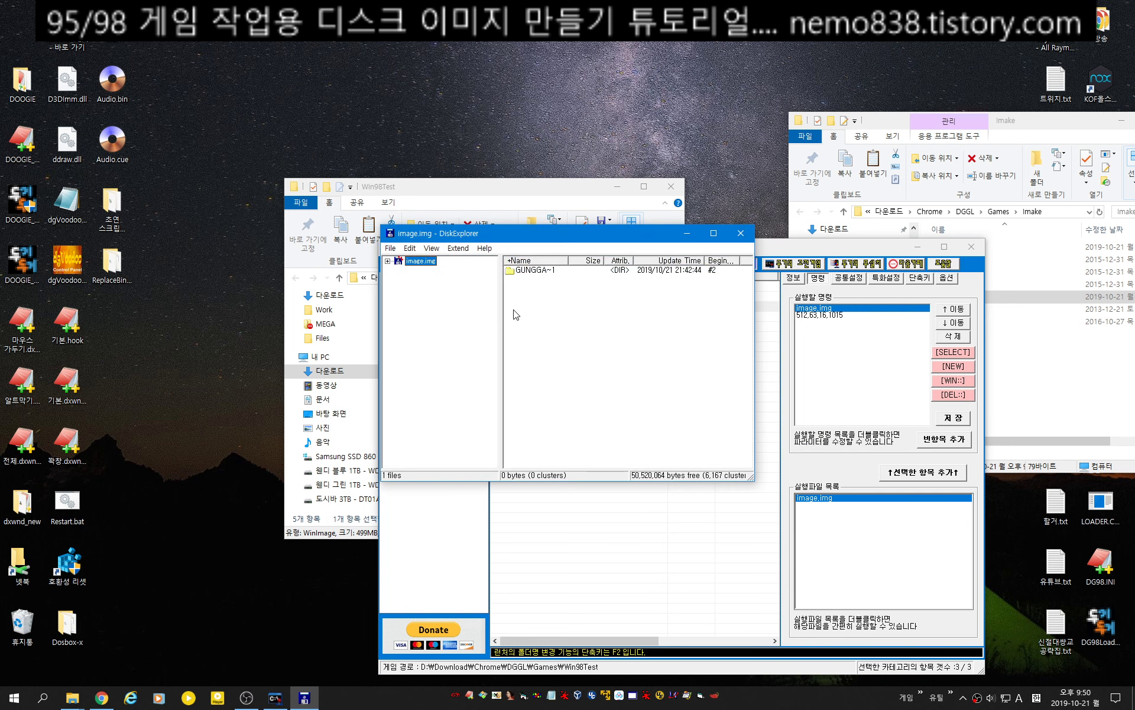
Check the game folder stored in image.img in DiskExplorer, and close that viewer.
drag(487, 236, 762, 119)
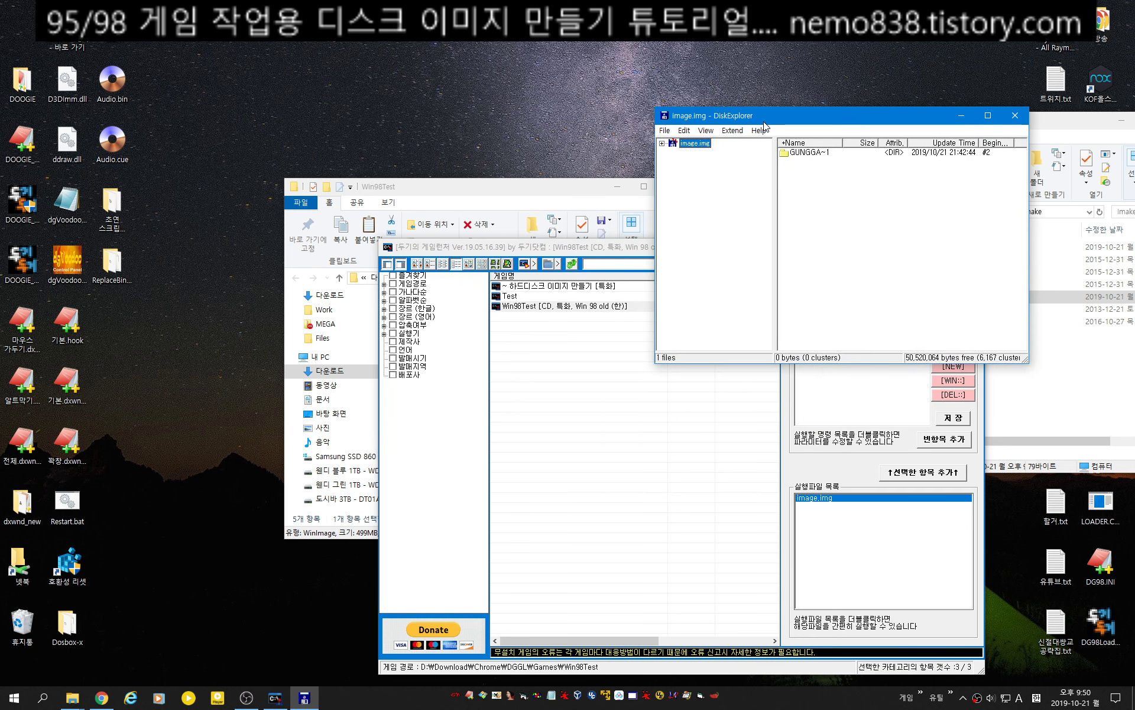
click(820, 156)
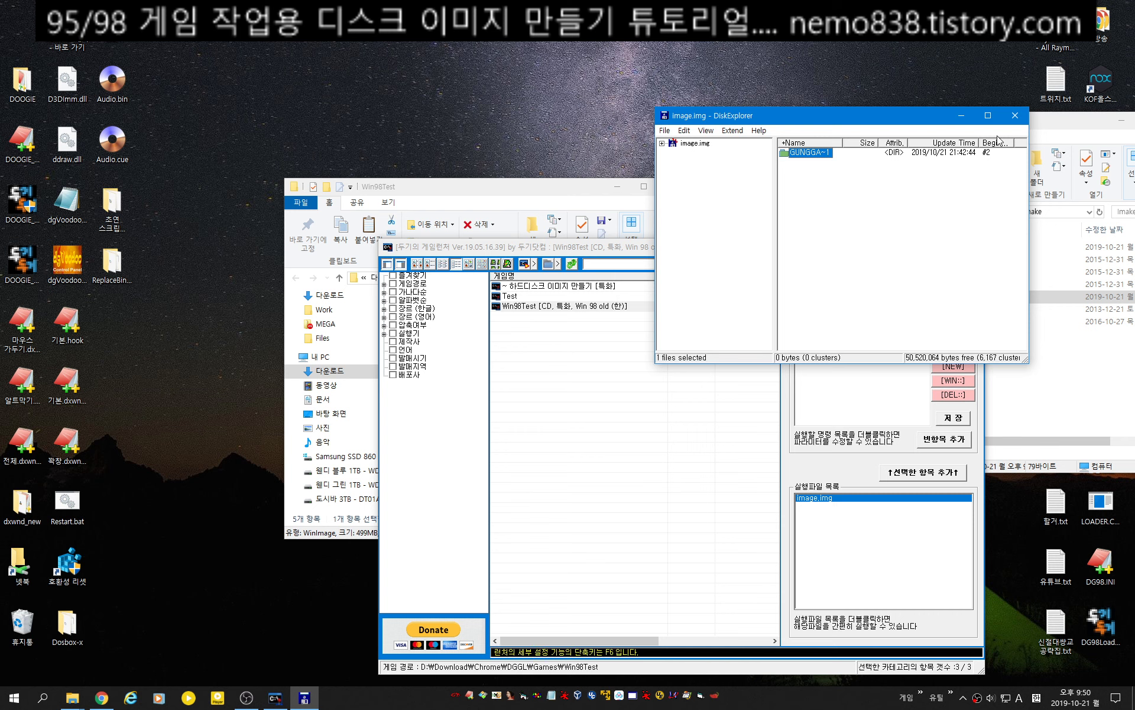
click(1015, 115)
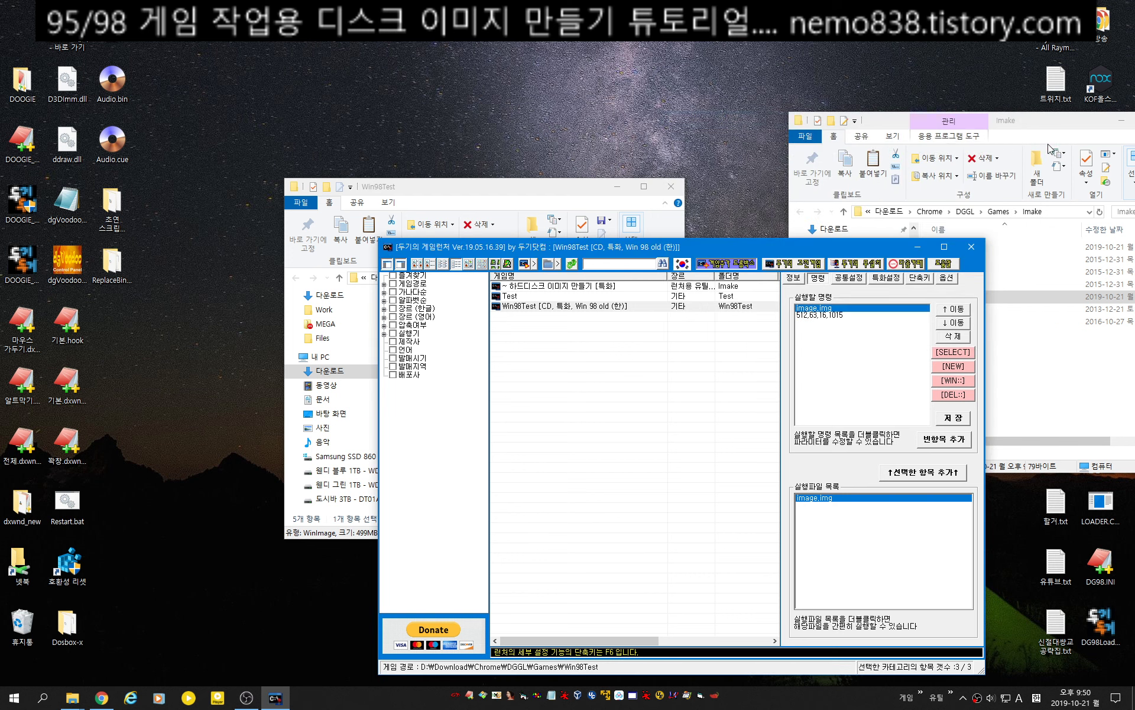
Open image.img from the Win98Test folder in WinImage using its FAT partition, and locate GungGadin.exe and Printing.exe inside the GungGadin folder.
click(585, 197)
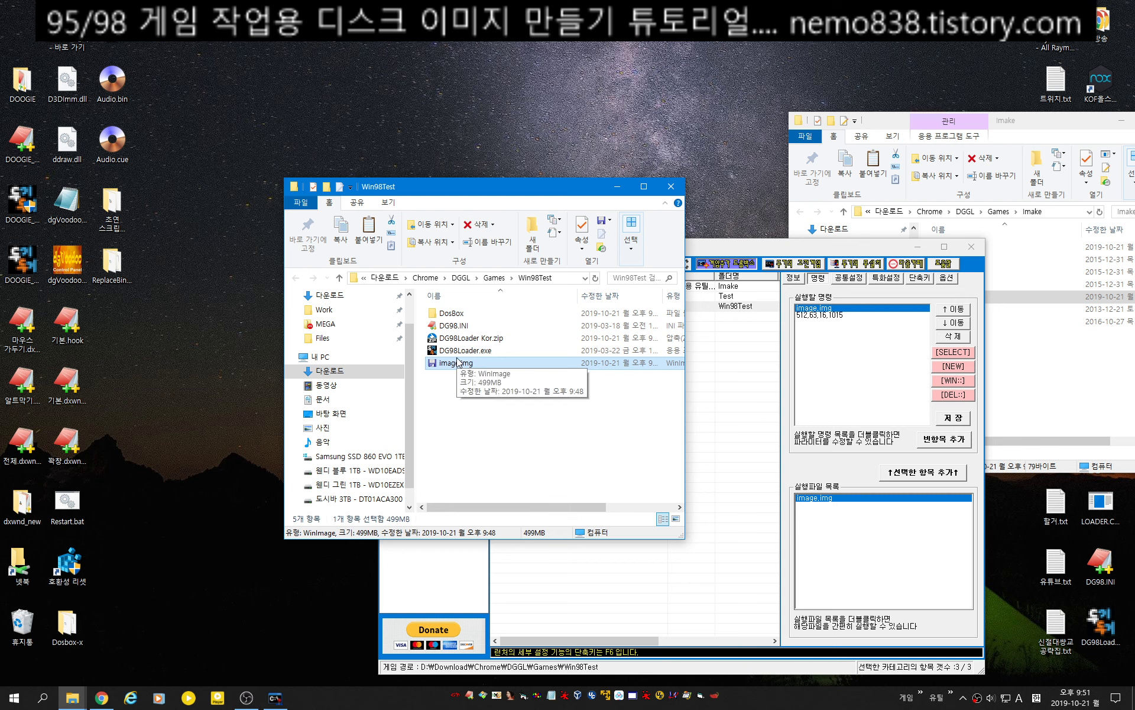
double_click(457, 363)
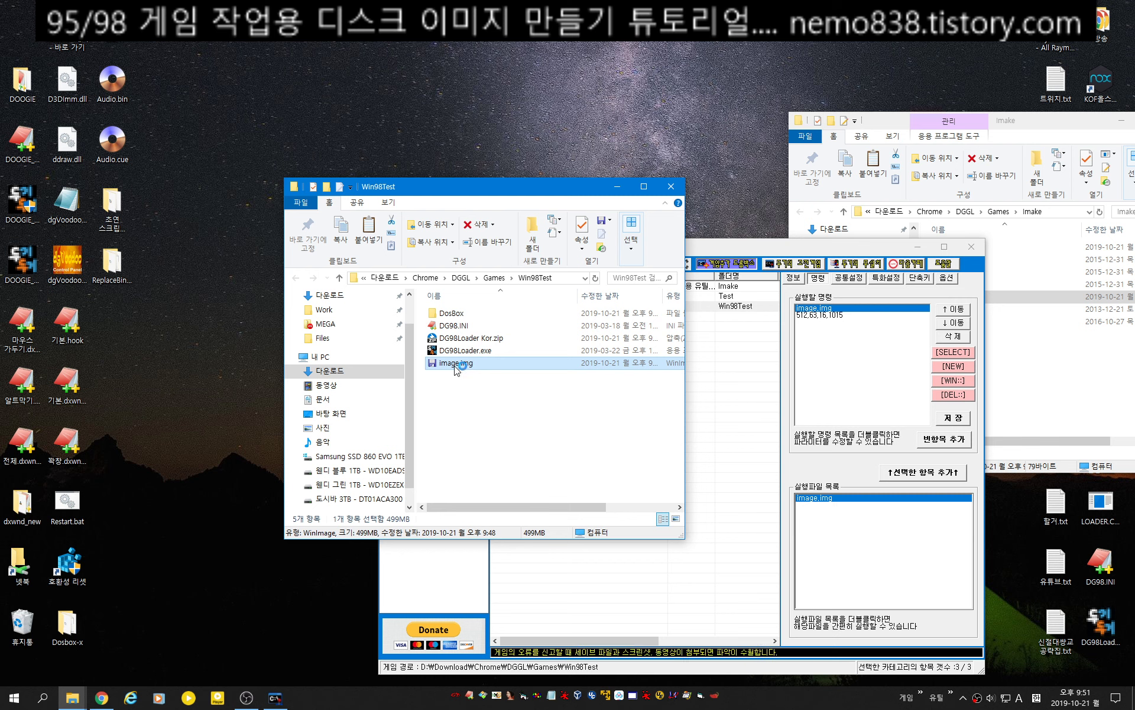
click(796, 281)
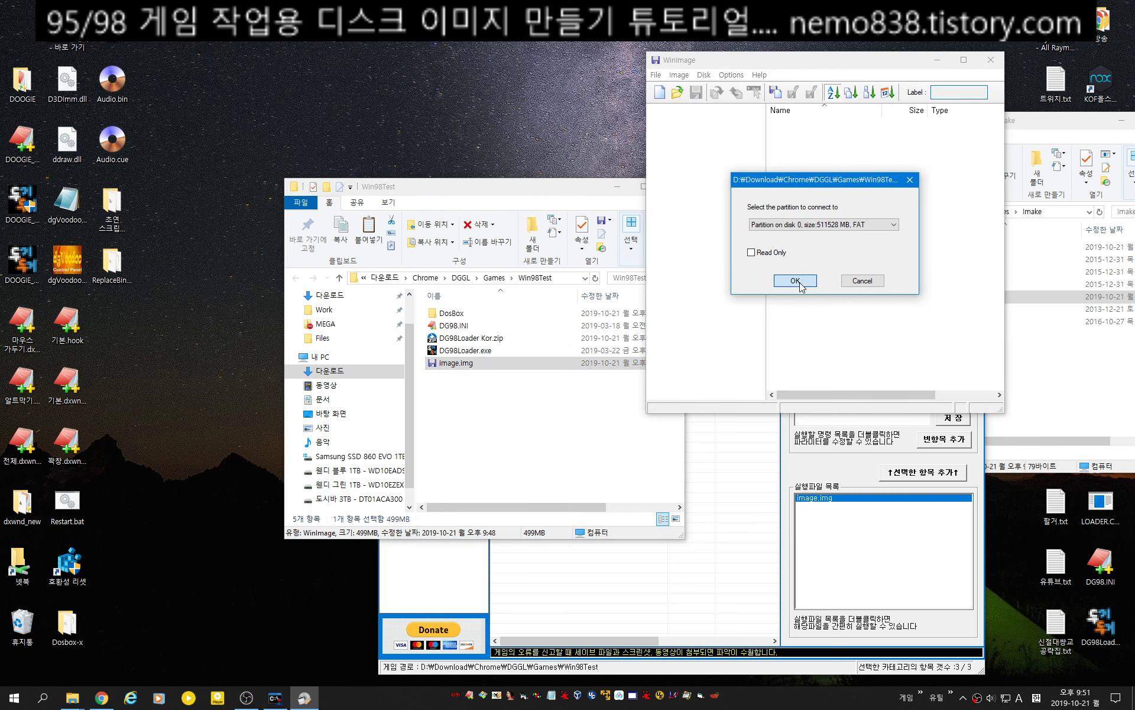
click(807, 125)
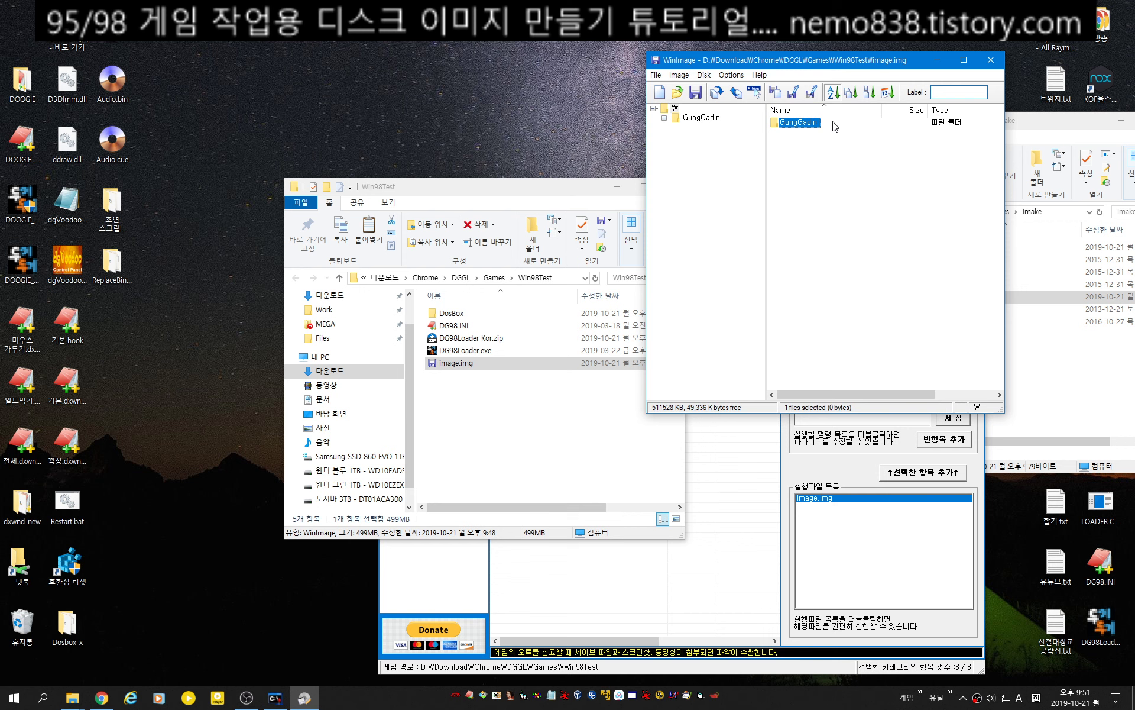
double_click(806, 123)
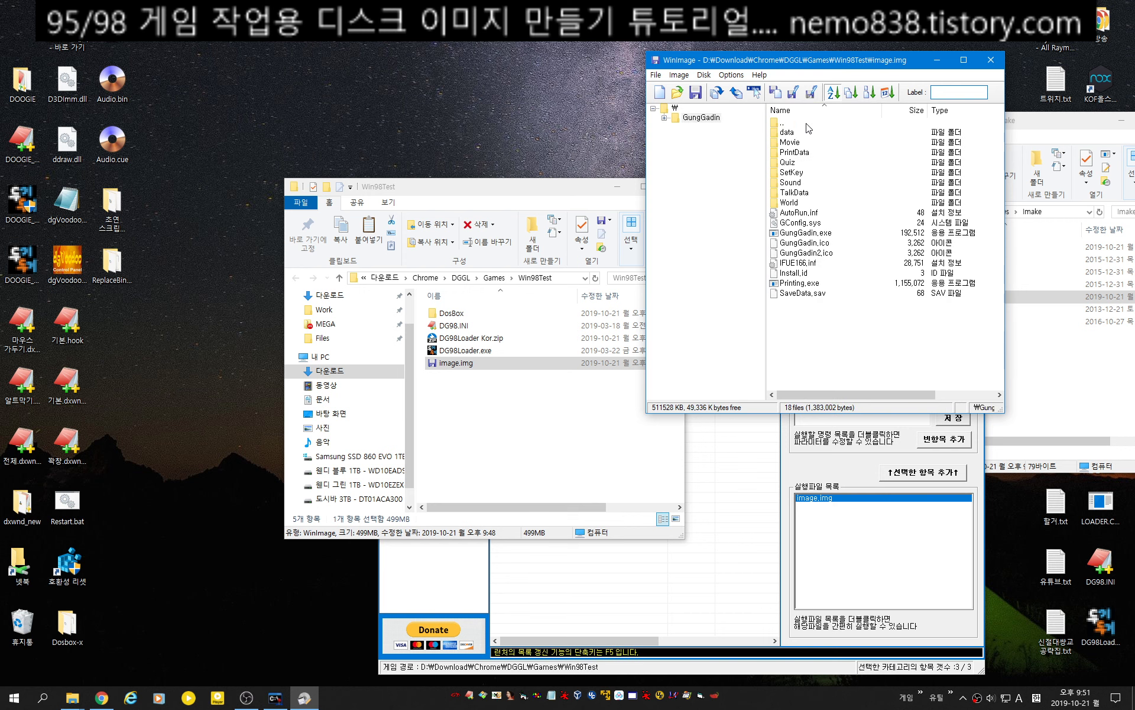
click(808, 233)
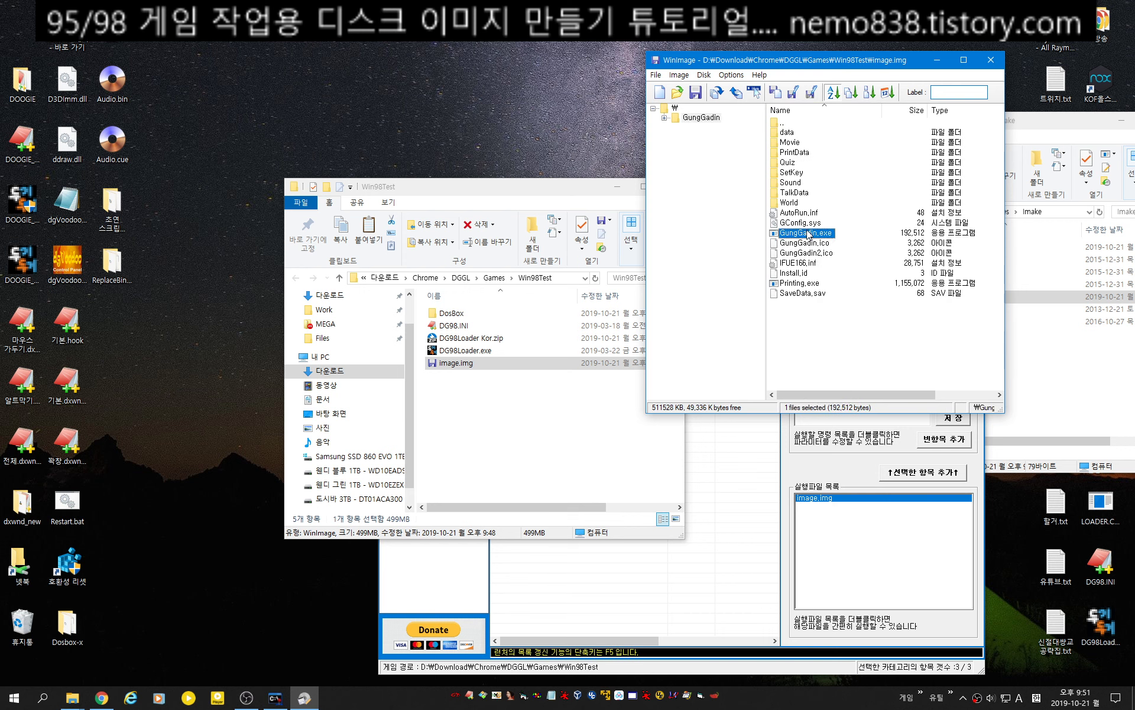
click(807, 284)
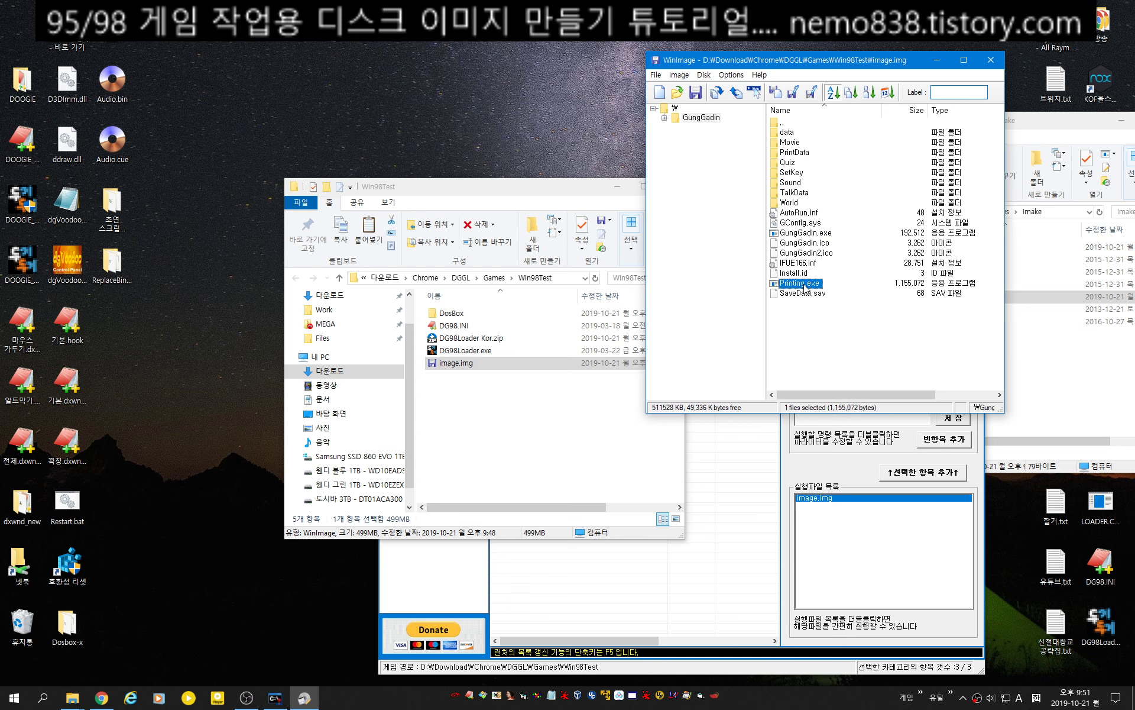
Open DG98.INI from the Win98Test folder in Notepad and arrange its window beside the WinImage file list.
drag(577, 187, 404, 116)
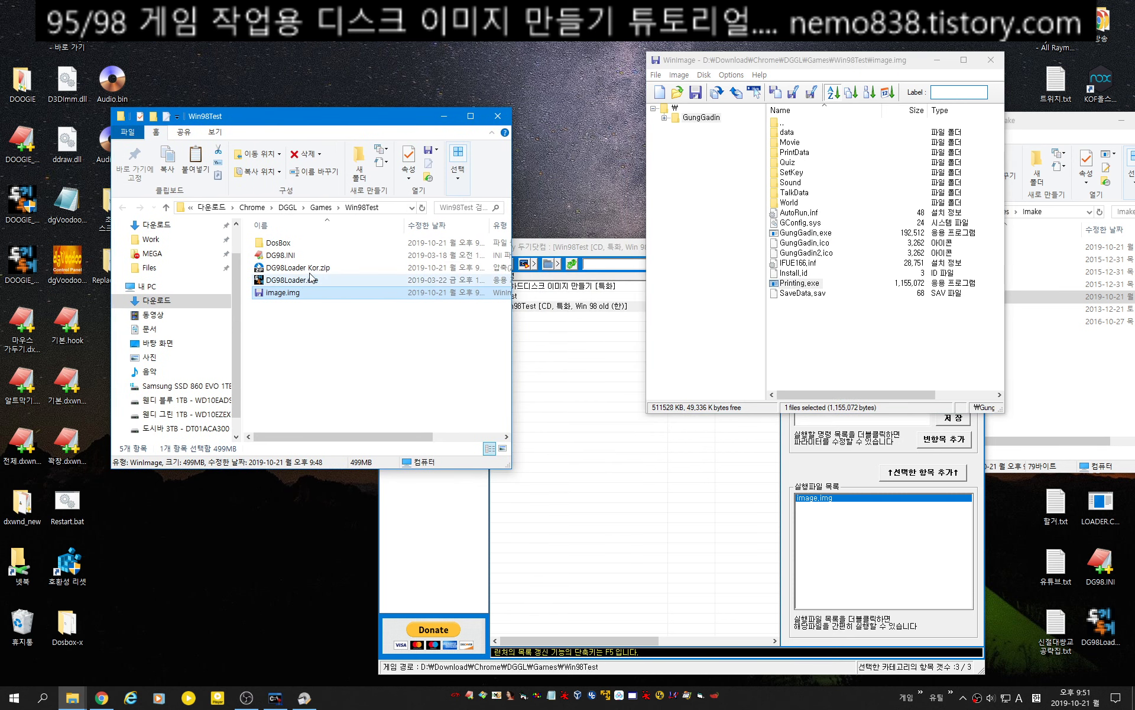
click(289, 257)
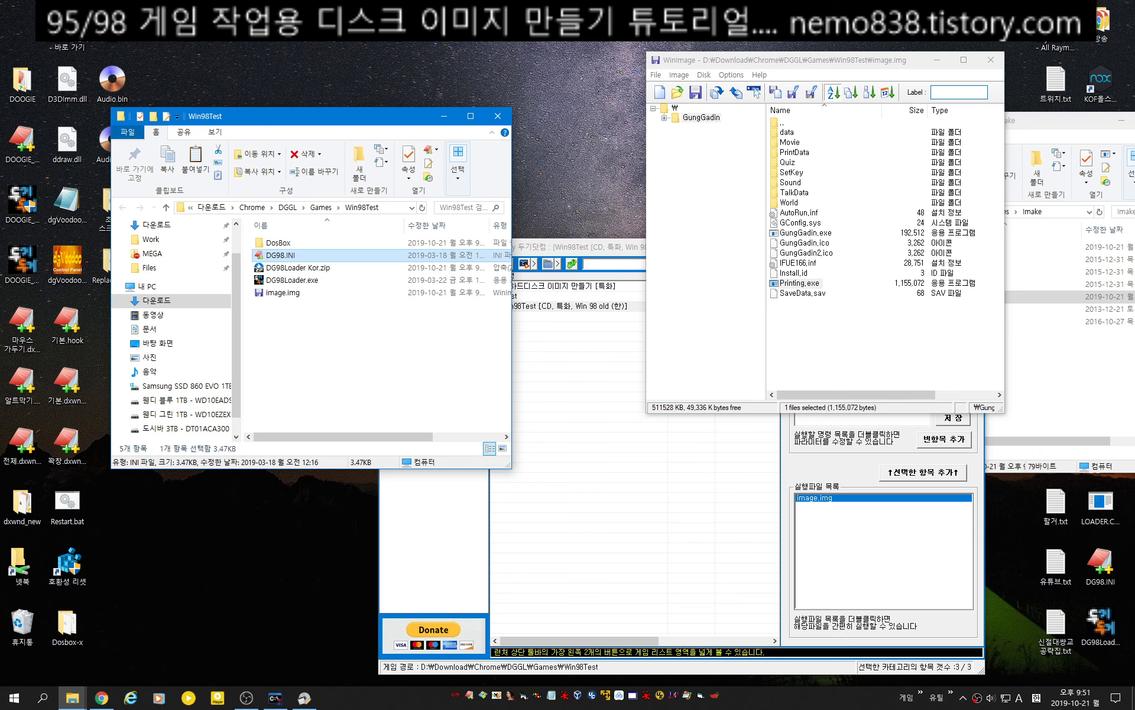
click(546, 697)
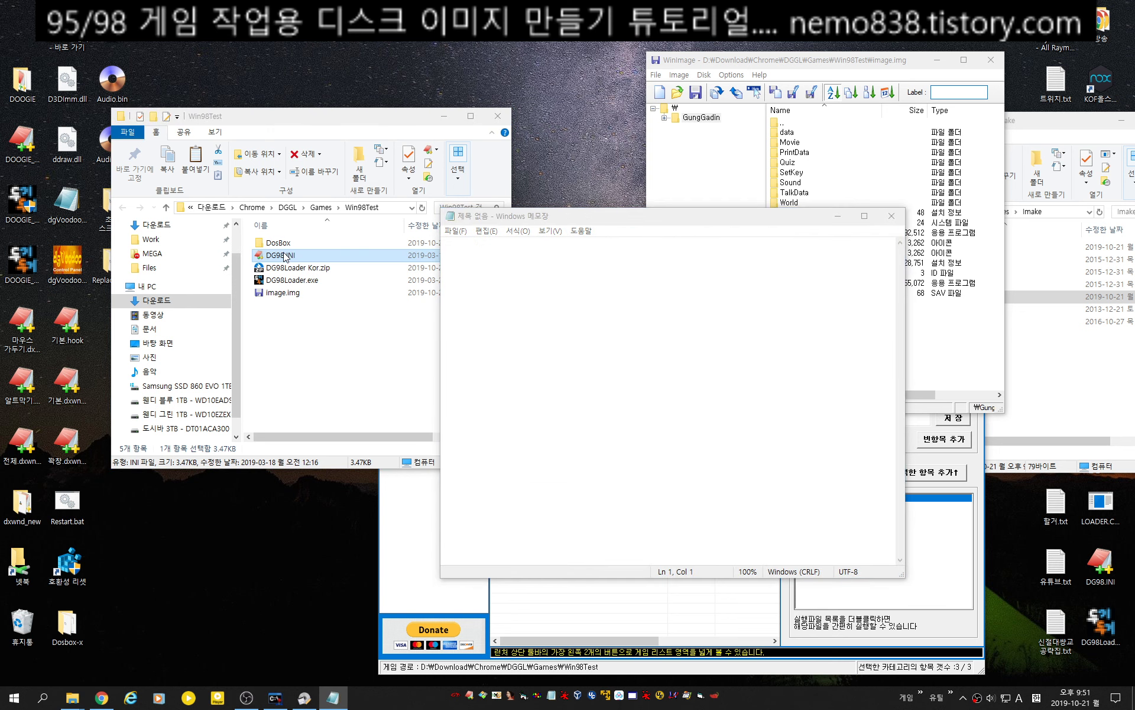
drag(677, 217, 362, 29)
drag(590, 388, 587, 626)
drag(455, 33, 497, 32)
Copy the GungGadin.exe file name from the image and set it as the exefn0 value in DG98.INI.
click(819, 234)
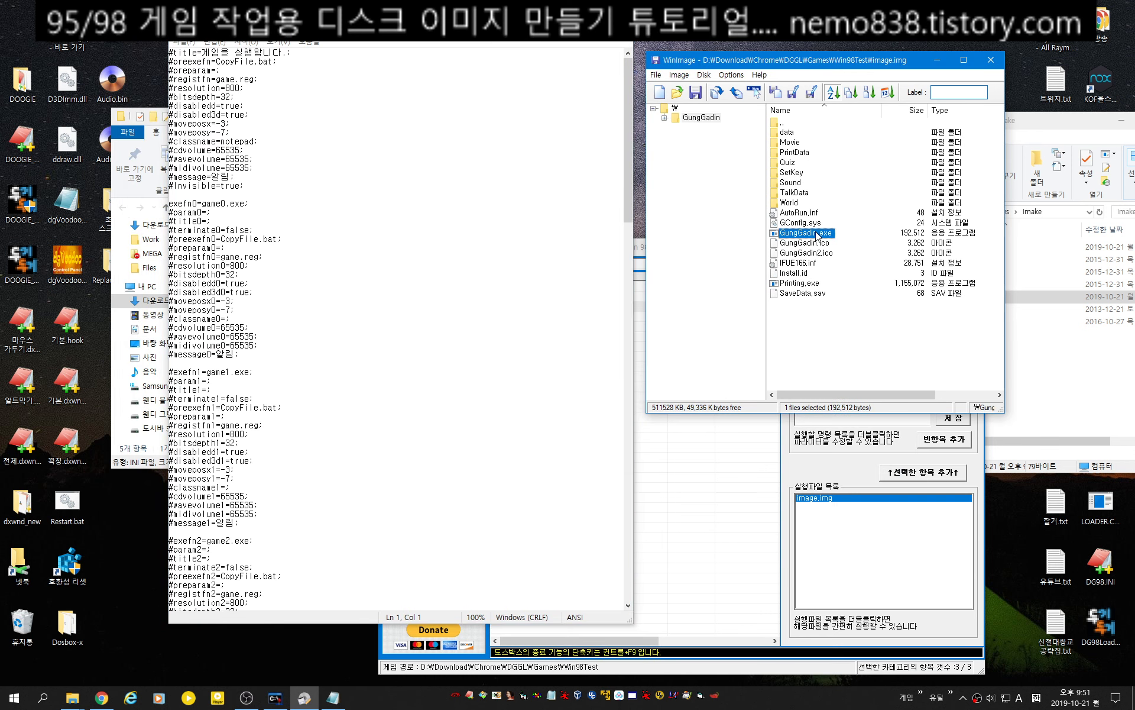
click(818, 234)
key(ctrl+c)
drag(169, 203, 248, 204)
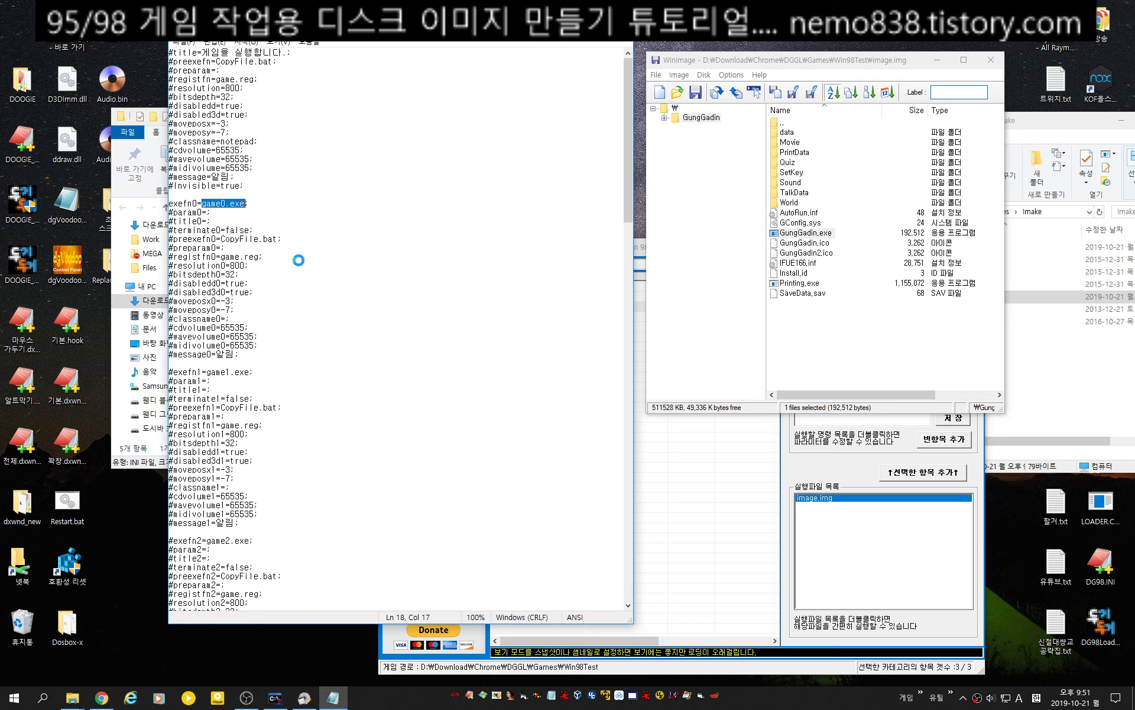
key(ctrl+v)
Copy the Printing.exe file name from the image, set it as the exefn1 value and uncomment that line.
click(807, 283)
click(807, 285)
key(ctrl+c)
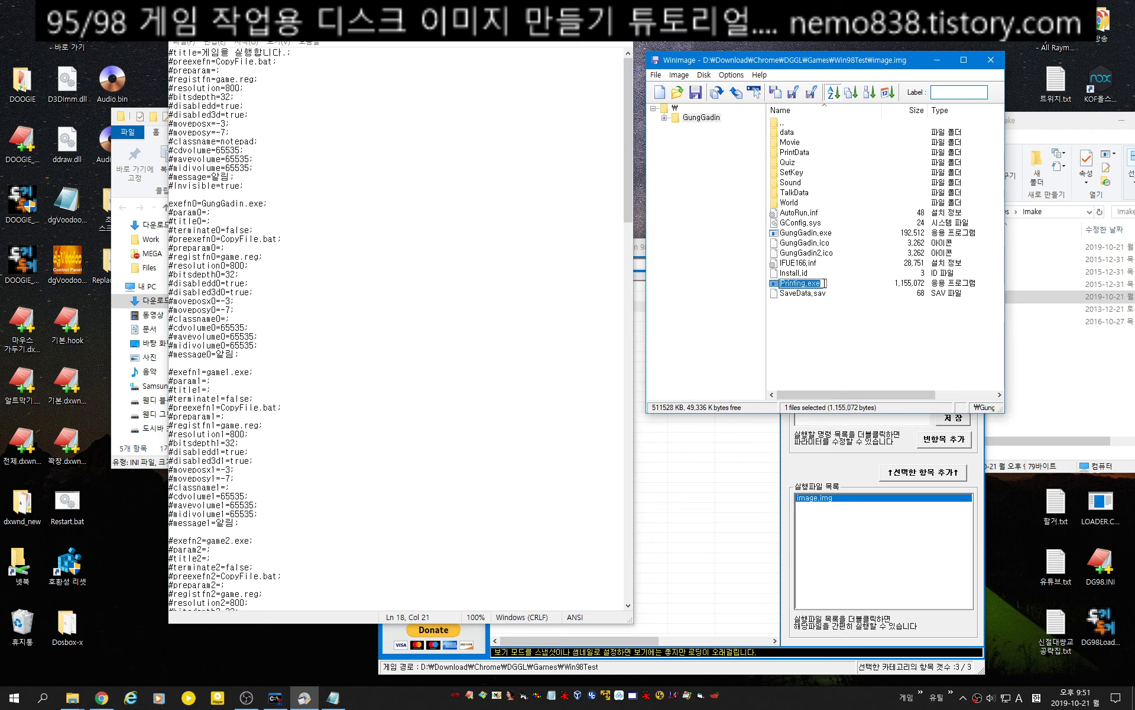
drag(251, 372, 165, 372)
key(ctrl+v)
key(Delete)
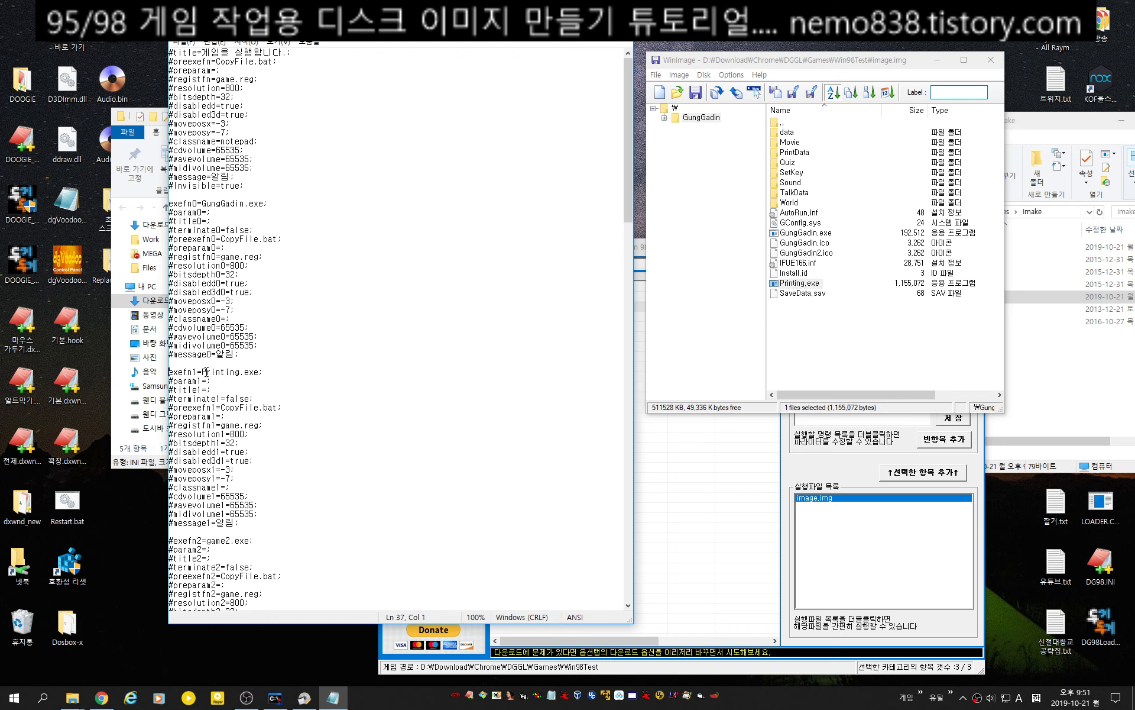
Uncomment the title1 line and set its value to "프린트 스튜디오 실행".
drag(175, 389, 167, 389)
key(Delete)
drag(197, 389, 128, 390)
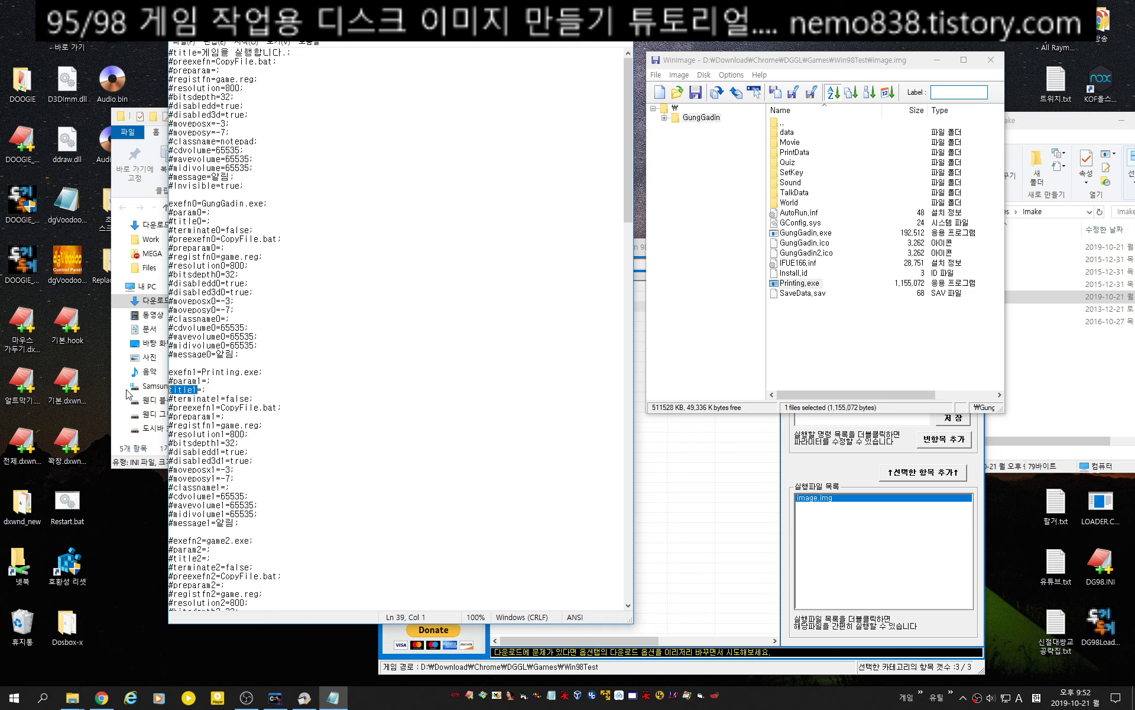
click(201, 389)
key(Hangul)
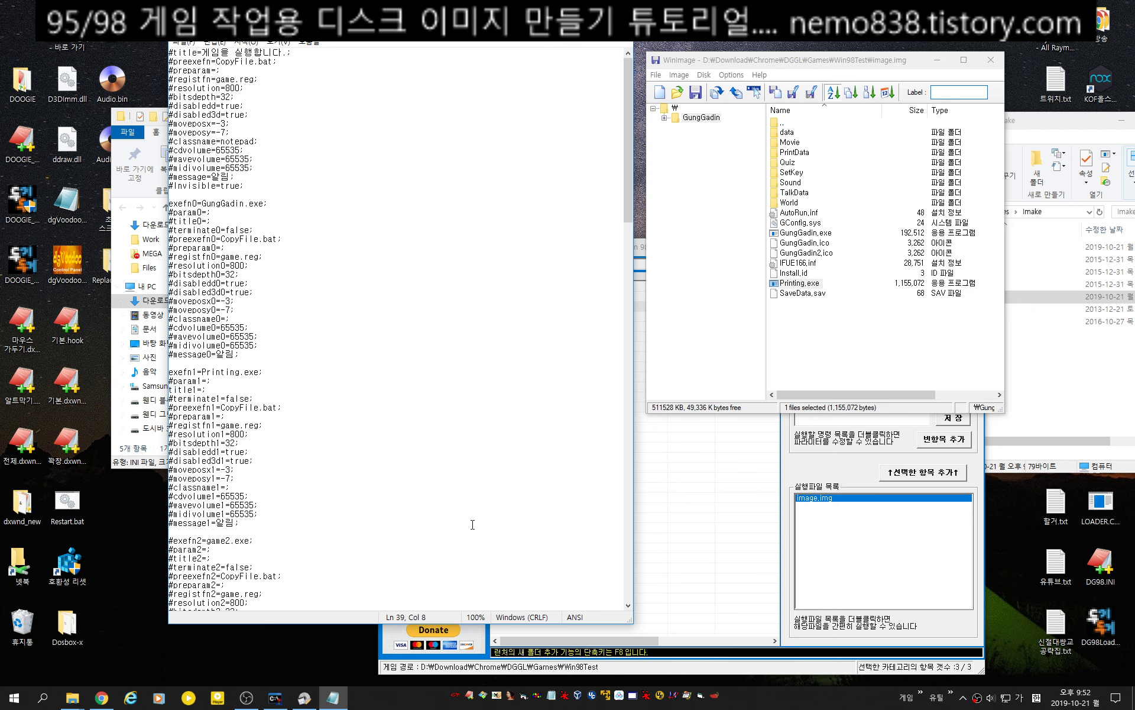
text(프린트 스뮤)
text(디오 실행)
Uncomment the title0 line and set its value to "강가딘 실행".
click(281, 219)
key(Home)
key(Delete)
text(궁가디)
text( 실행)
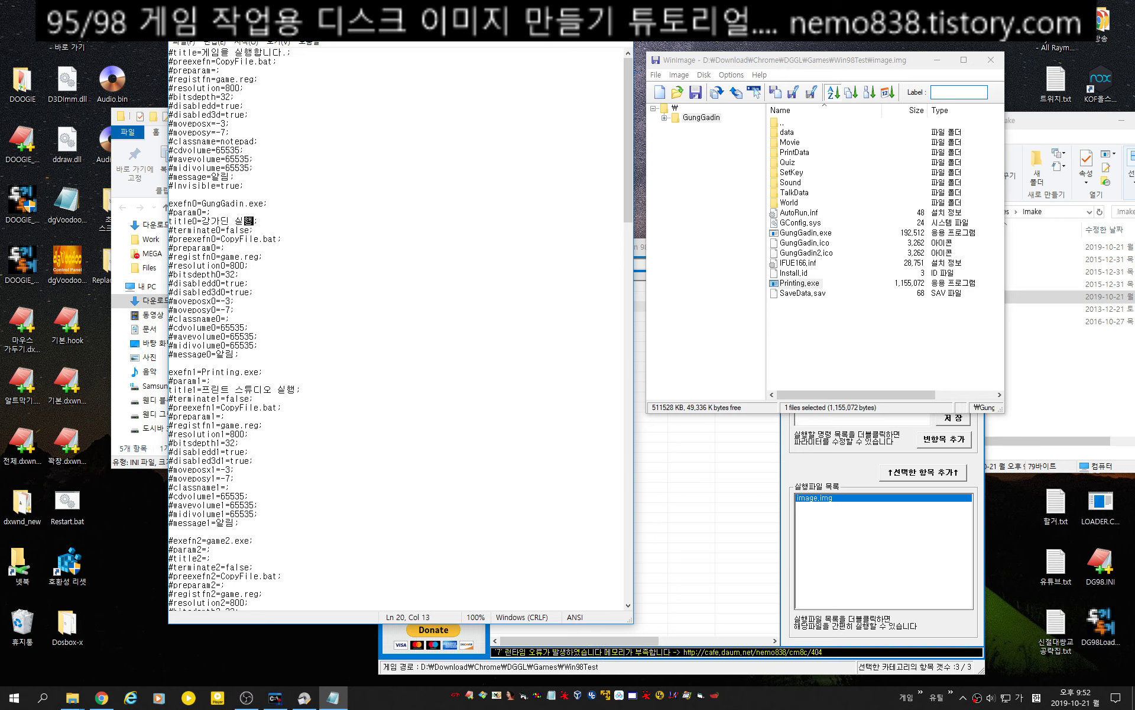
click(250, 215)
Uncomment the disabledd0=true line in the first game's block.
drag(255, 285, 216, 284)
click(211, 284)
key(Home)
key(Delete)
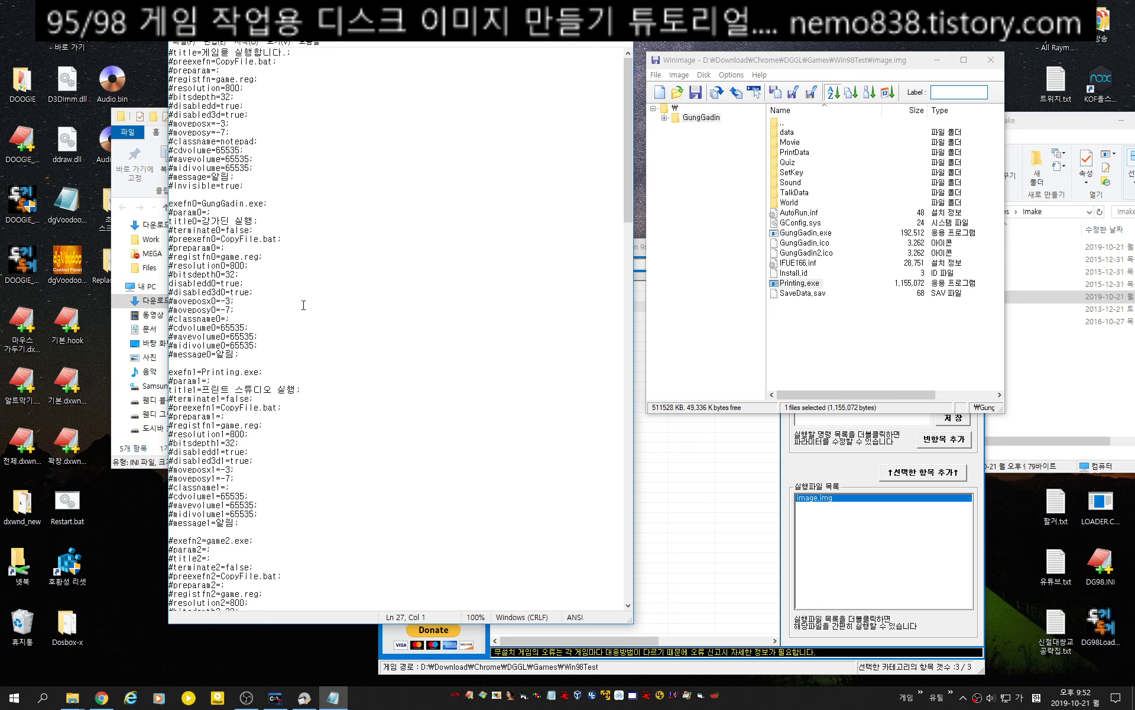
key(shift+End)
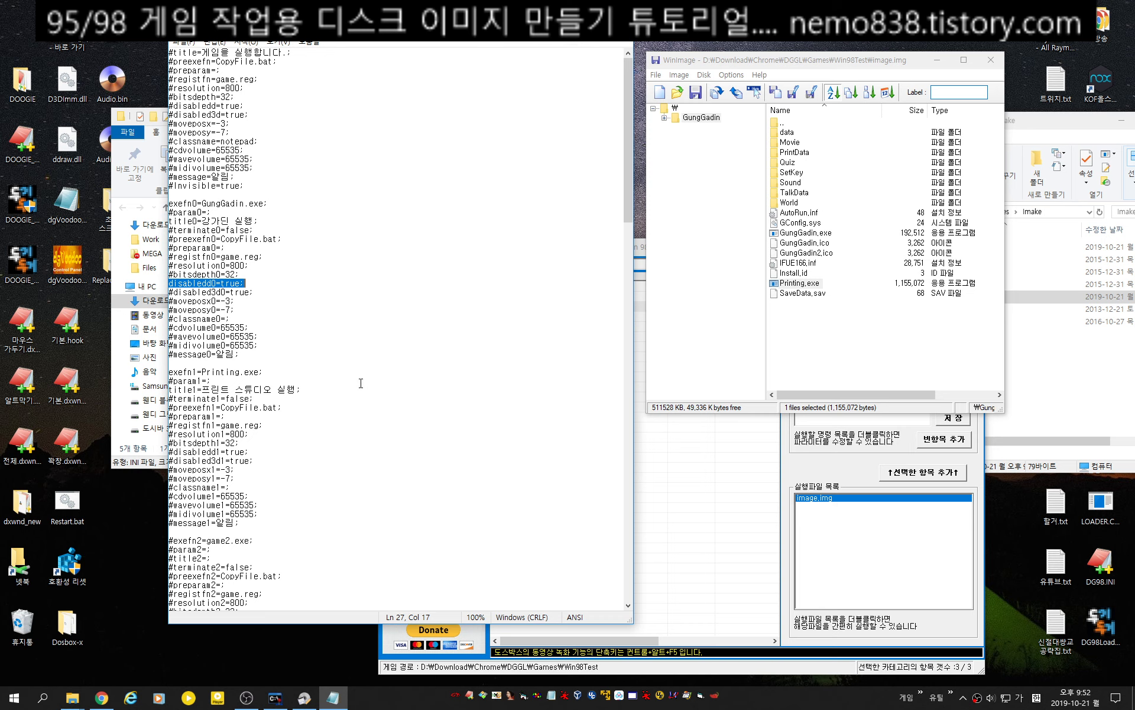
Comment out the disabledd0 line with # again, reviewing the second game's block.
drag(176, 286, 160, 287)
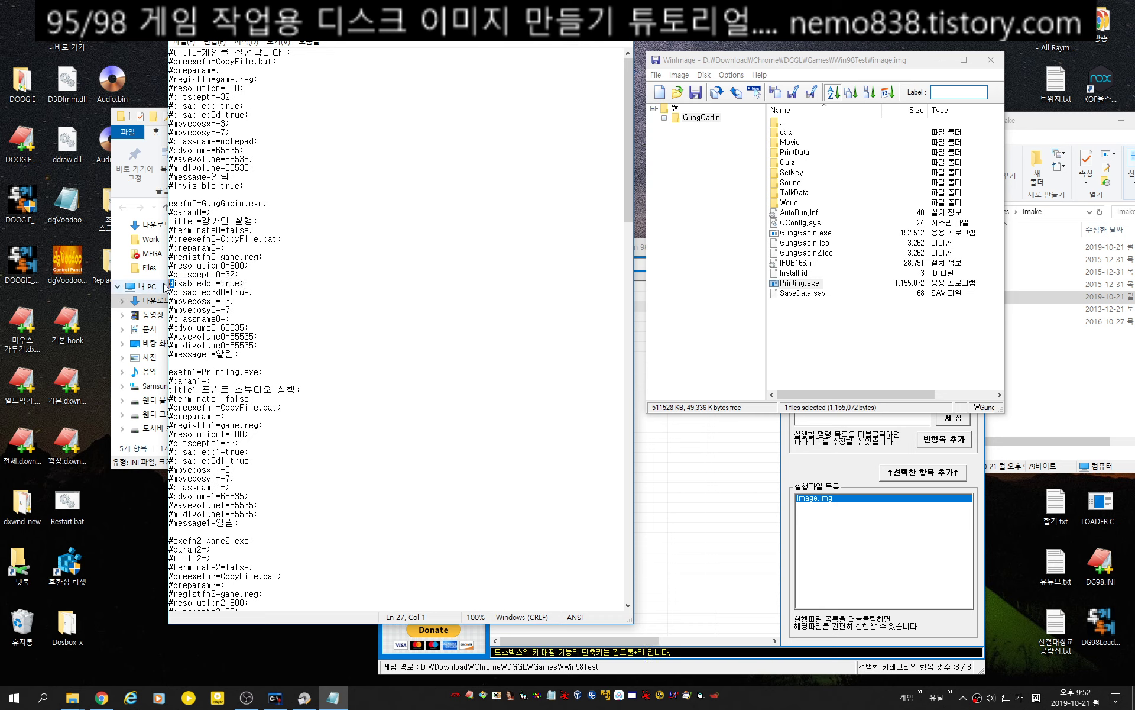
drag(170, 371, 296, 531)
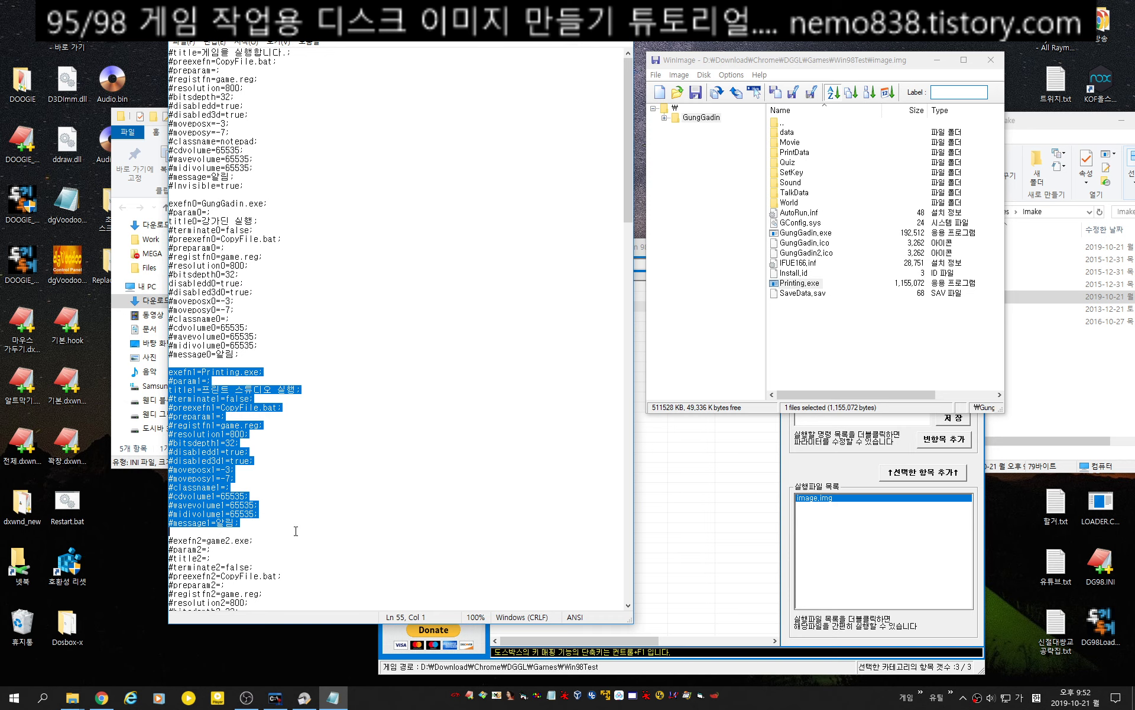
click(220, 221)
click(169, 283)
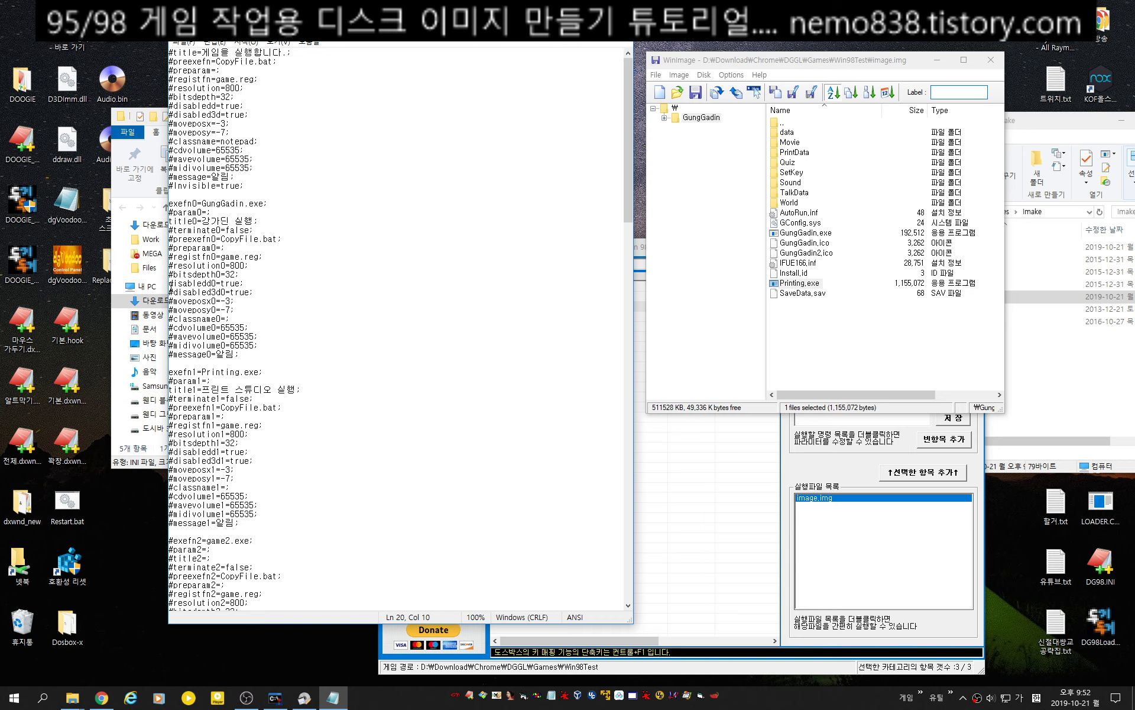
text(#)
Uncomment the global disabledd=true line in the common settings block.
click(201, 106)
key(Home)
key(Delete)
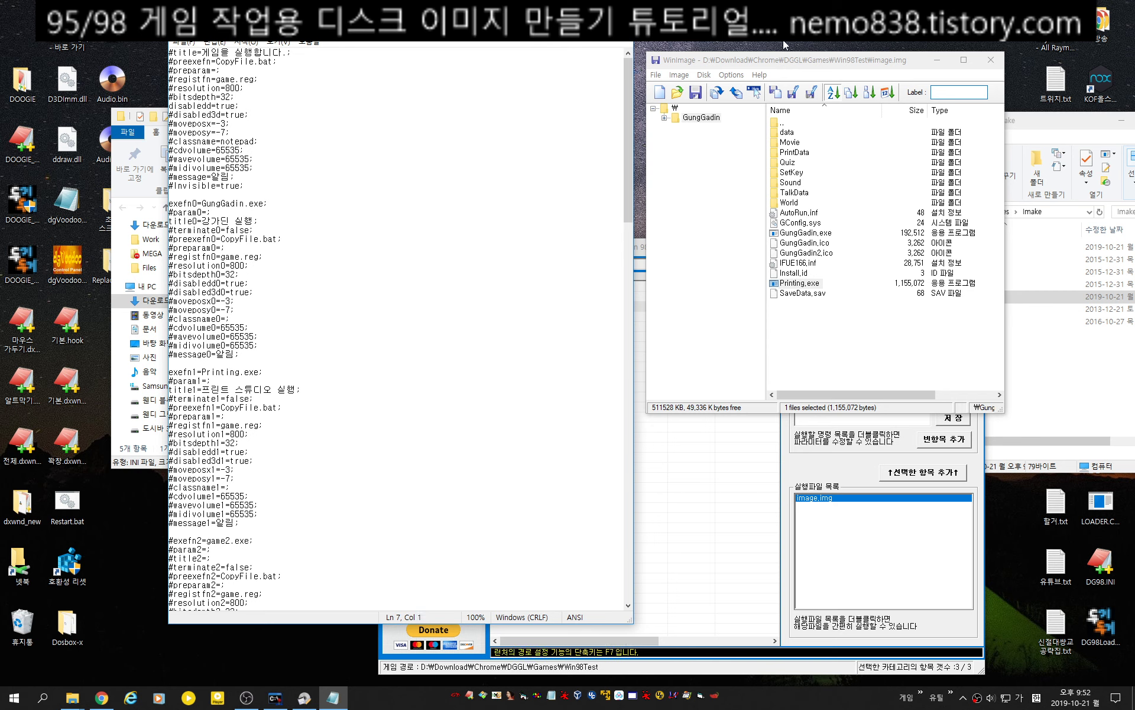
right_click(778, 37)
Review the common settings block and comment out its disabledd line with # again.
click(284, 212)
drag(262, 183, 170, 53)
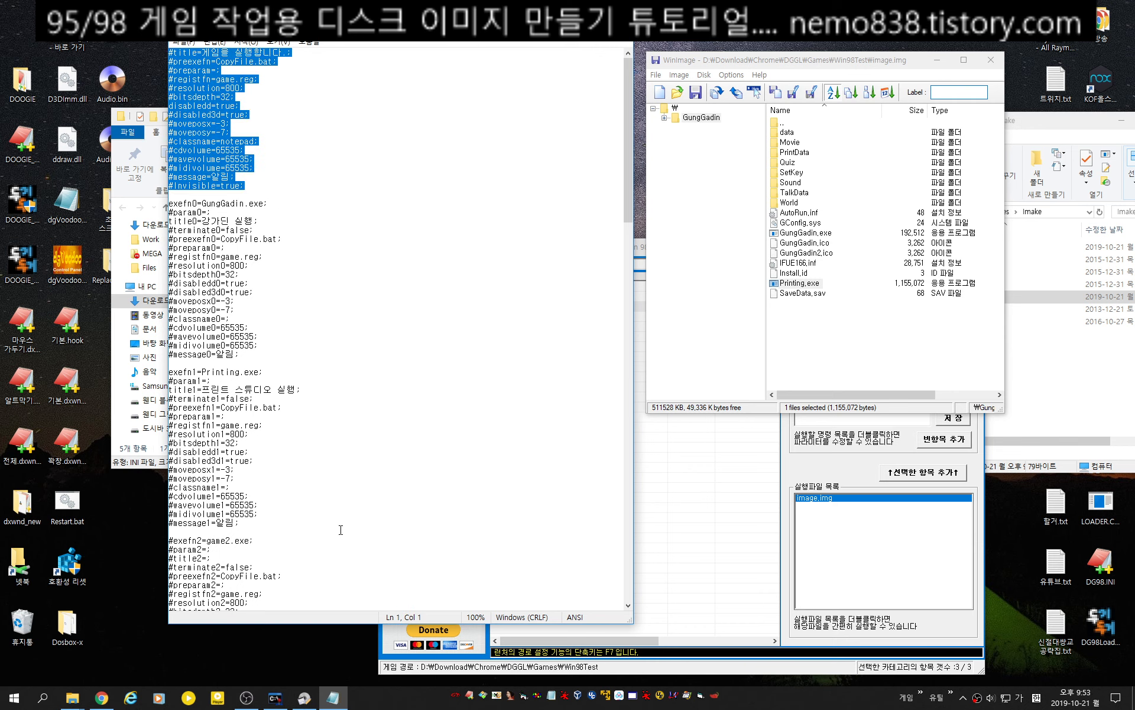
drag(268, 186, 170, 53)
click(267, 108)
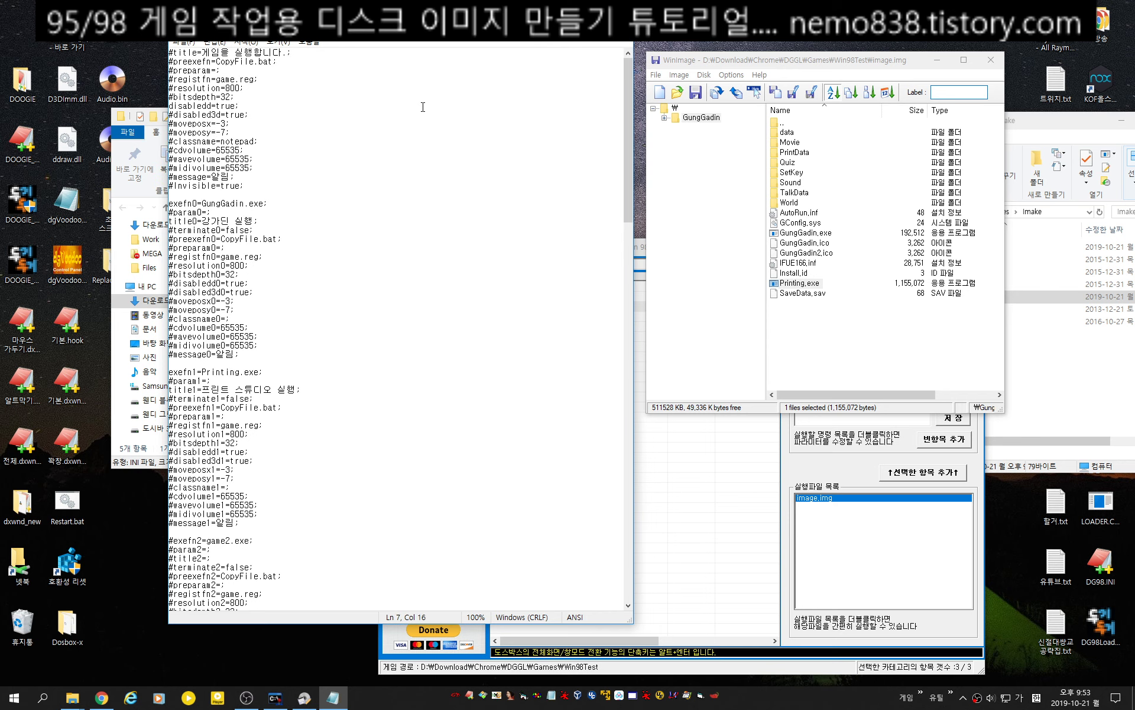
key(Home)
text(#)
Review the GungGadin.exe settings block and uncomment only its disabledd0=true line.
drag(252, 349, 157, 208)
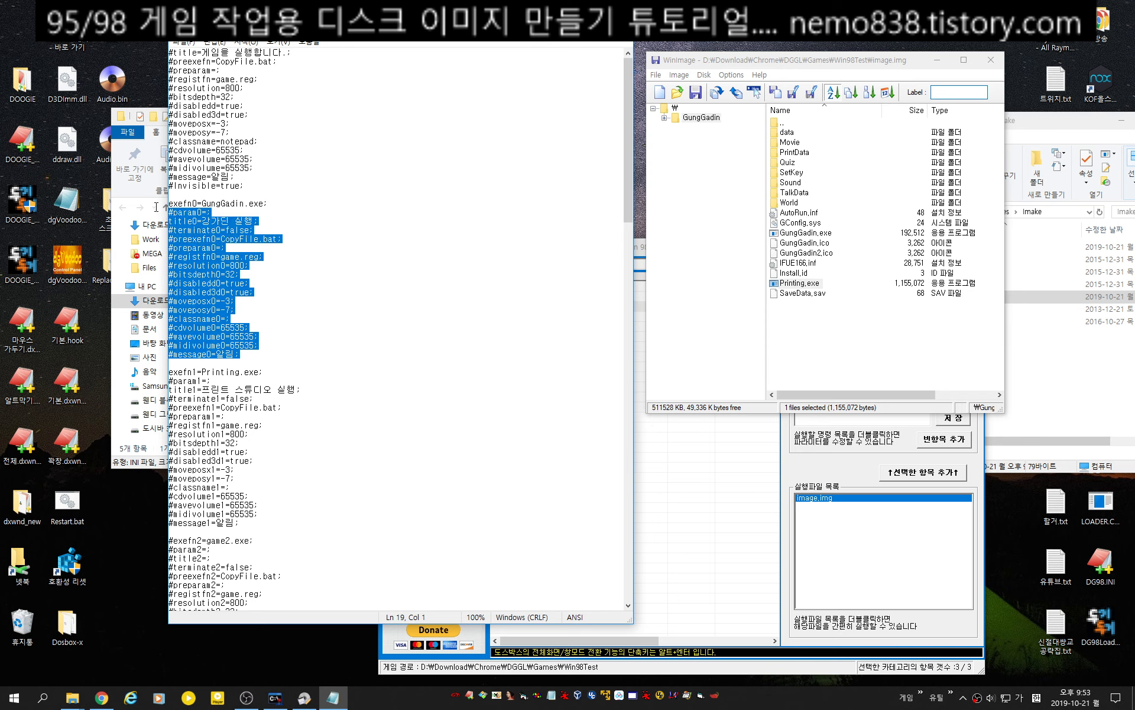
click(229, 257)
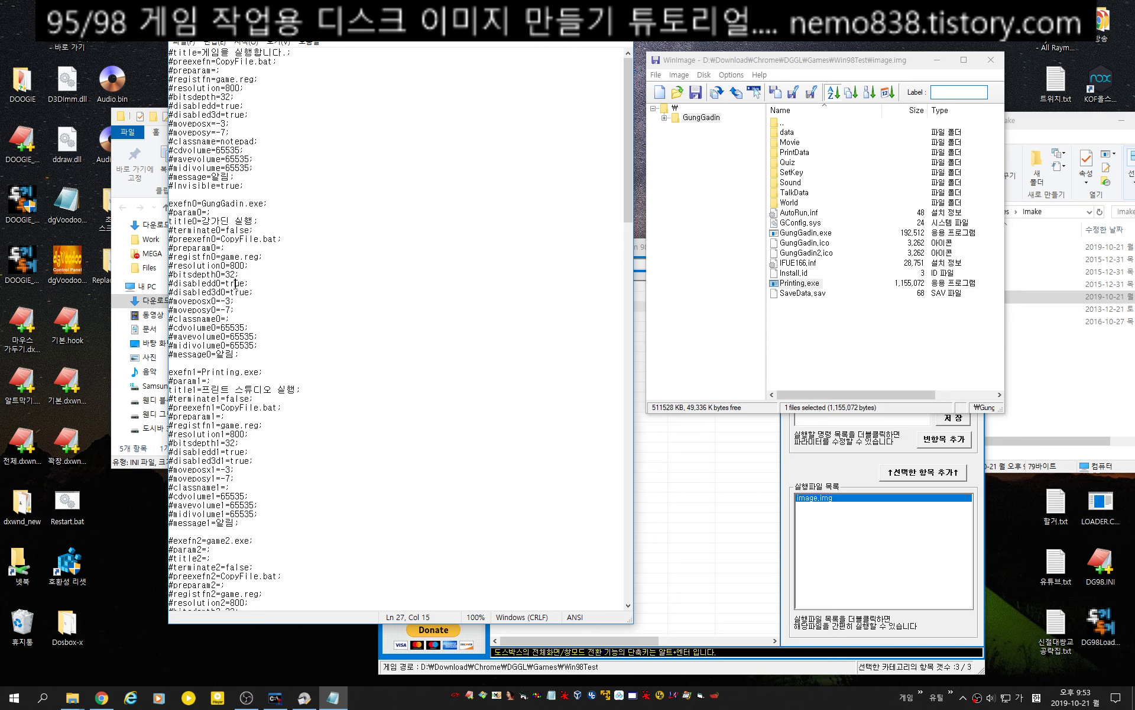
key(Home)
key(Delete)
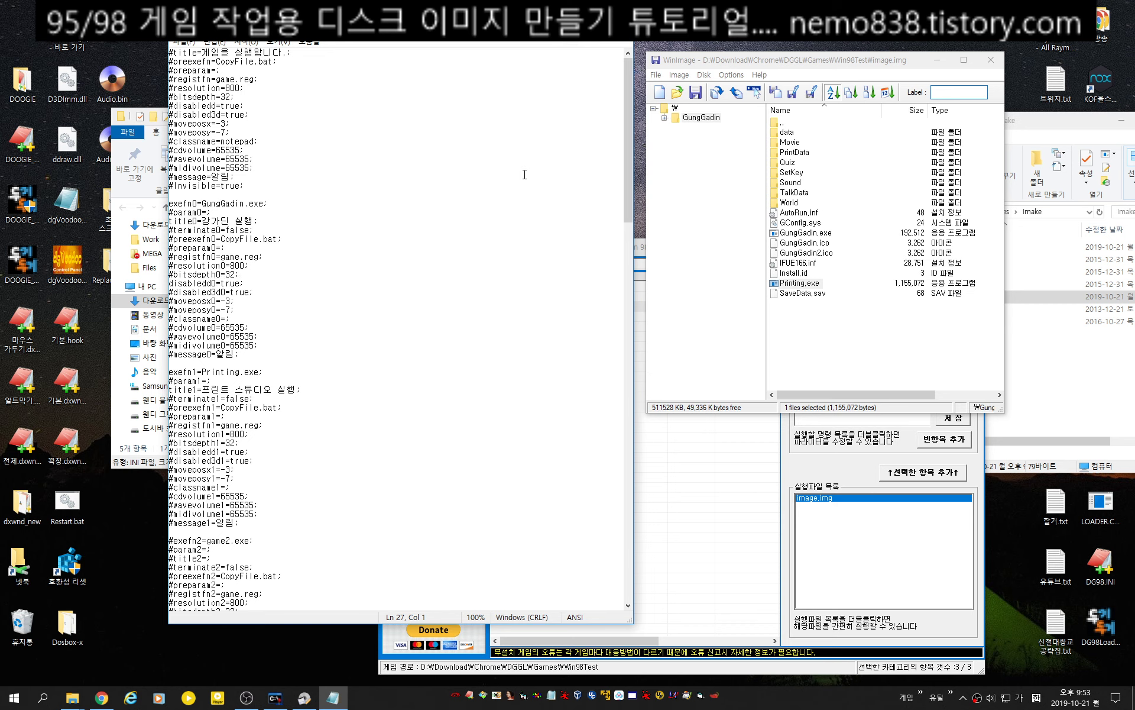
Uncomment the resolution1 line, set it to 1024, and uncomment the bitsdepth1 line below it.
scroll(271, 349, down, 4)
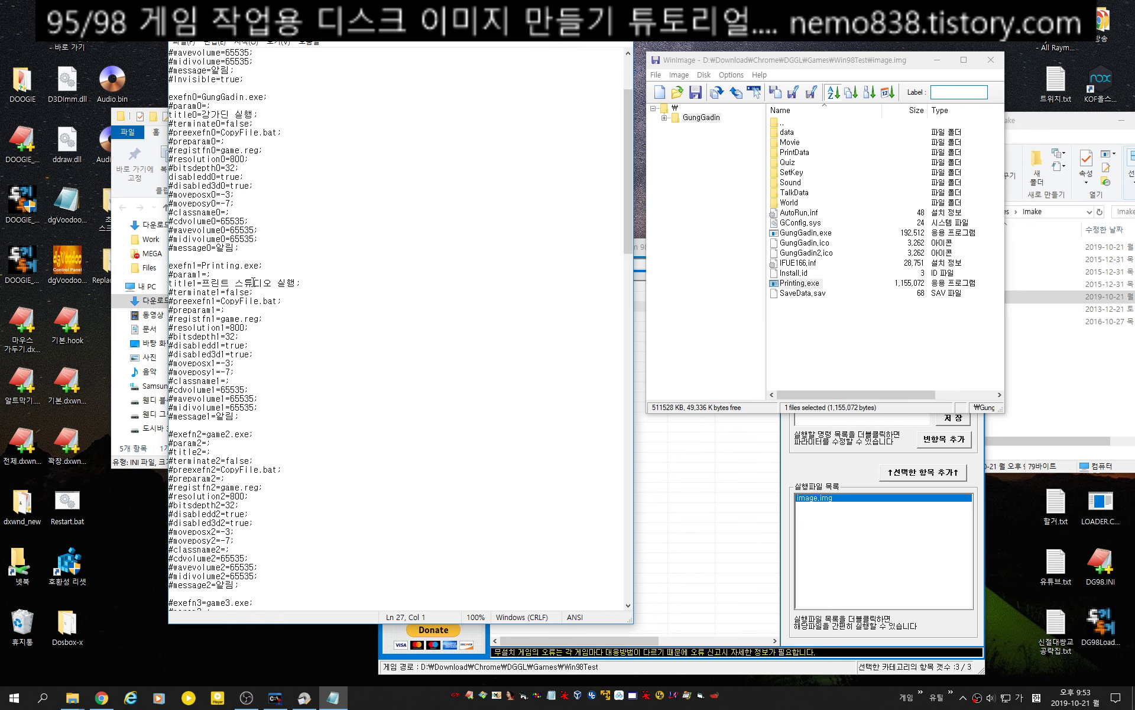
click(245, 327)
key(Home)
key(Delete)
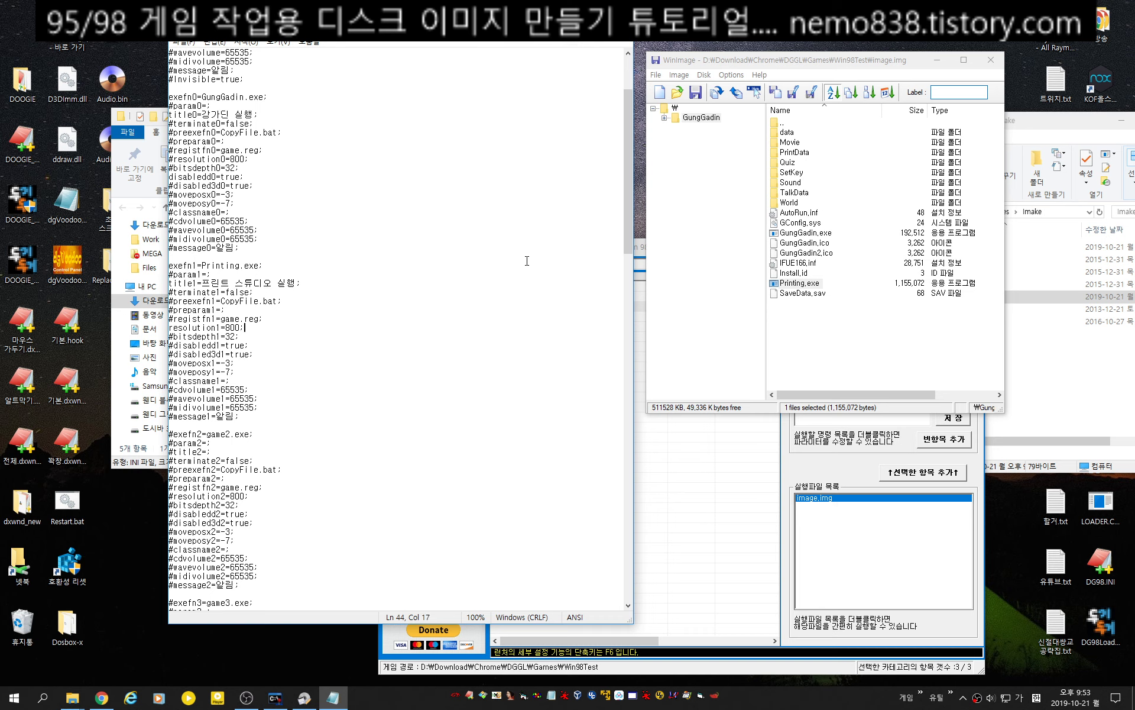
key(BackSpace)
key(BackSpace)
key(BackSpace)
text(1024)
key(Delete)
key(End)
Save the changes to DG98.INI and close the file.
click(184, 43)
click(201, 93)
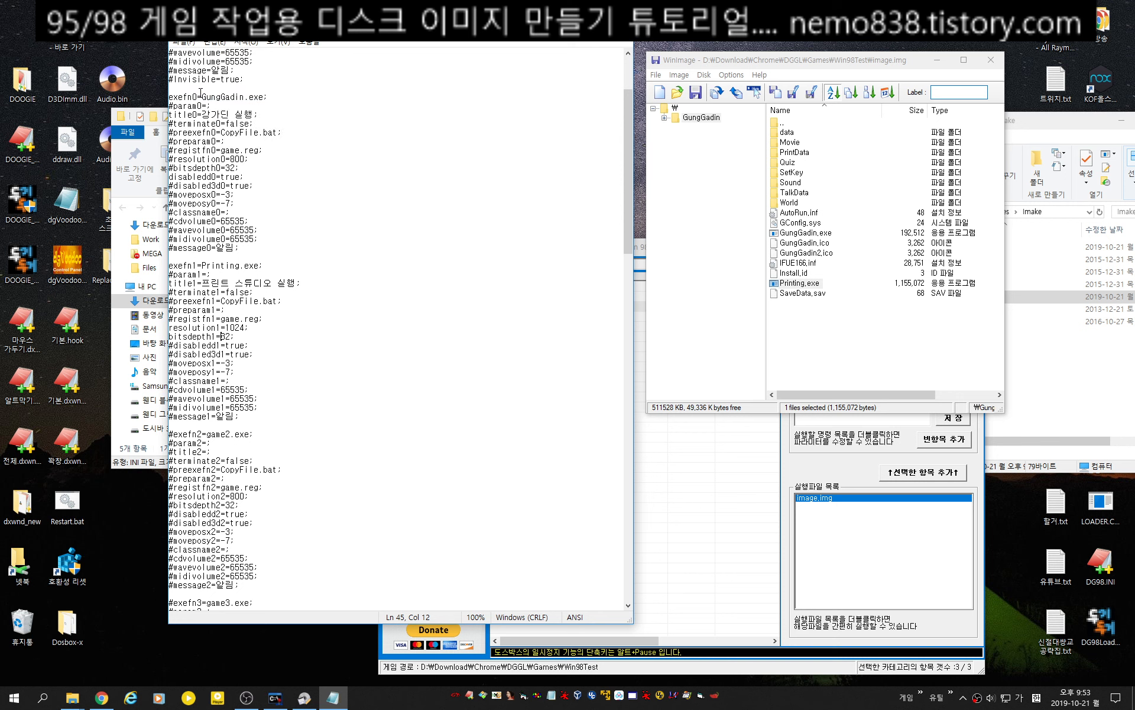
key(alt+F4)
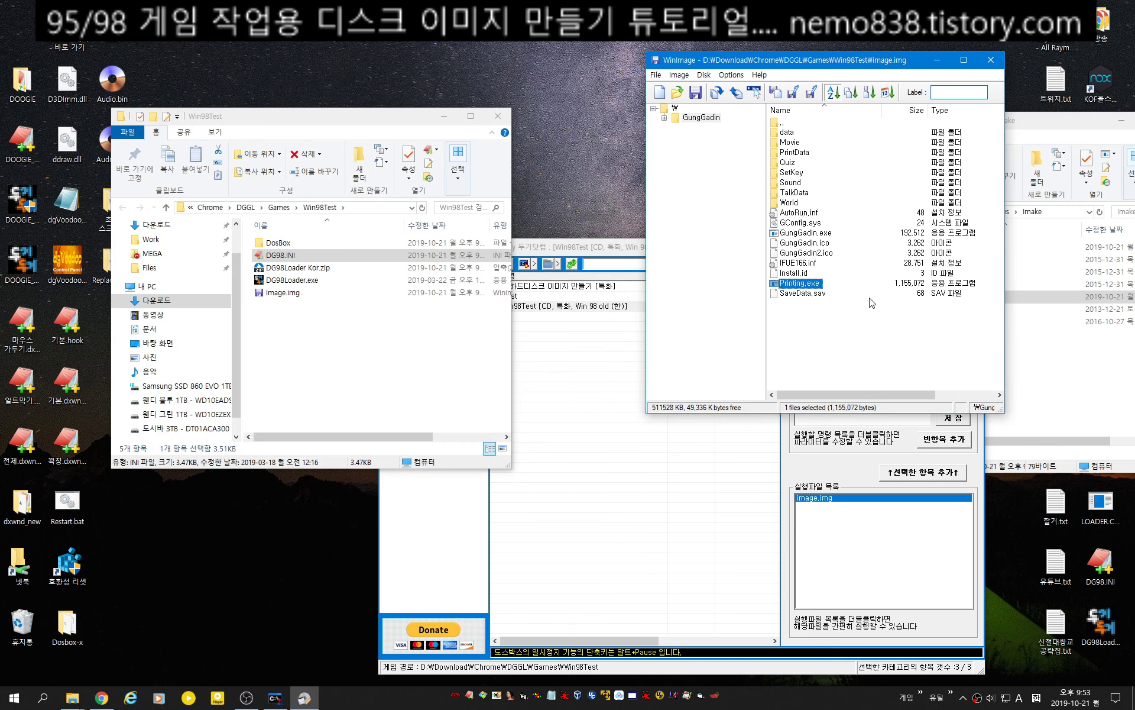
Copy DG98.INI and DG98Loader.exe from the Win98Test folder into the GungGadin folder of image.img and close the image.
click(289, 255)
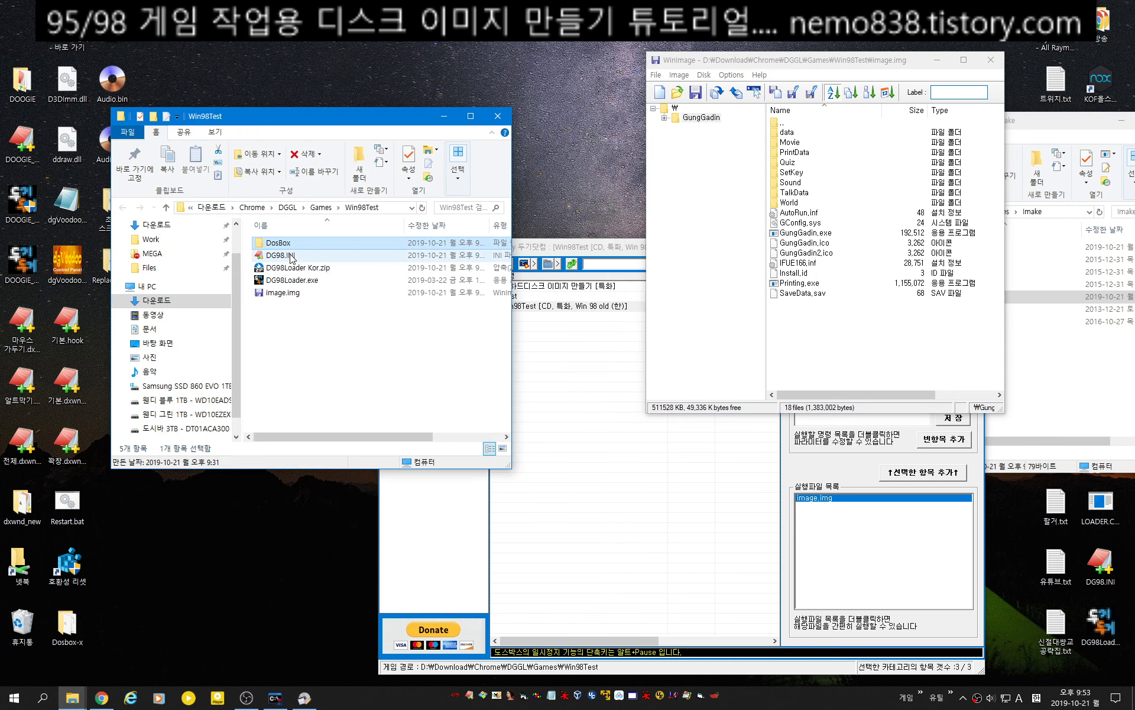
ctrl+click(308, 281)
drag(308, 280, 863, 331)
click(599, 388)
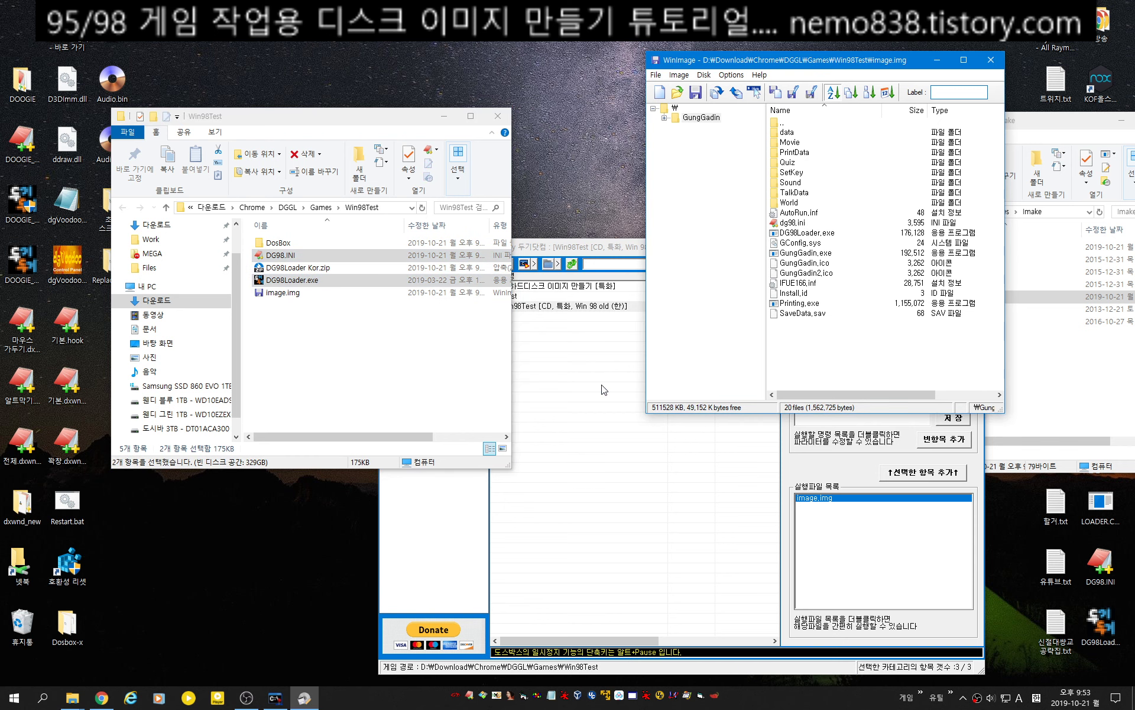
key(ctrl+a)
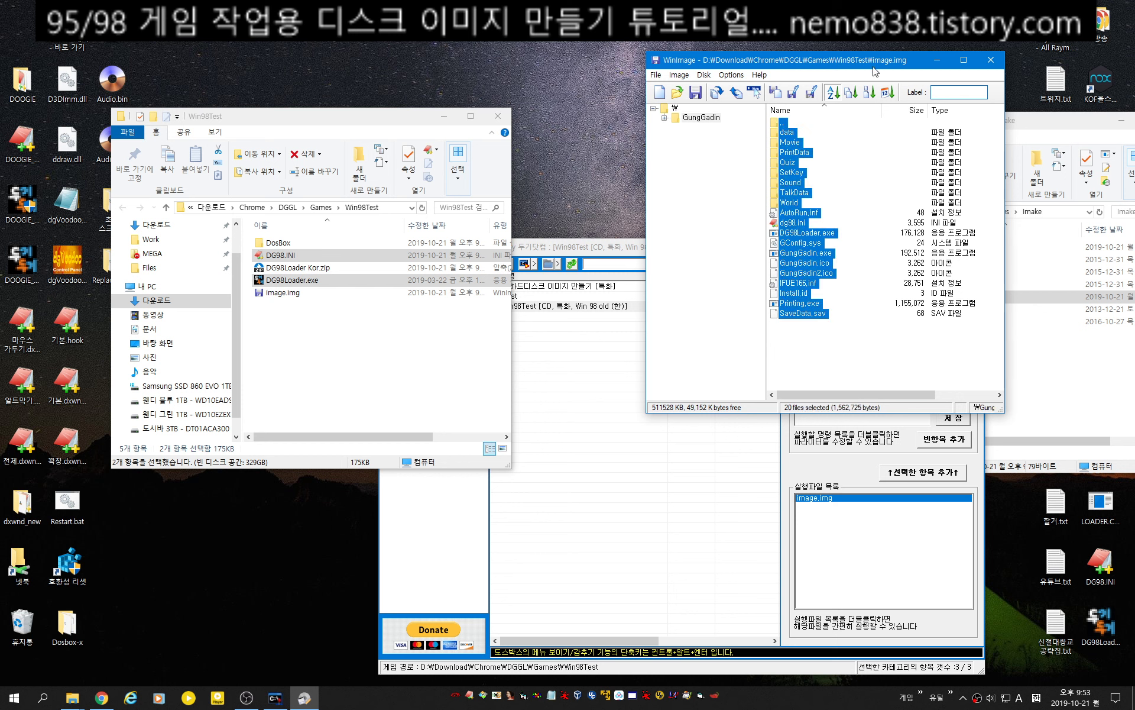
click(989, 59)
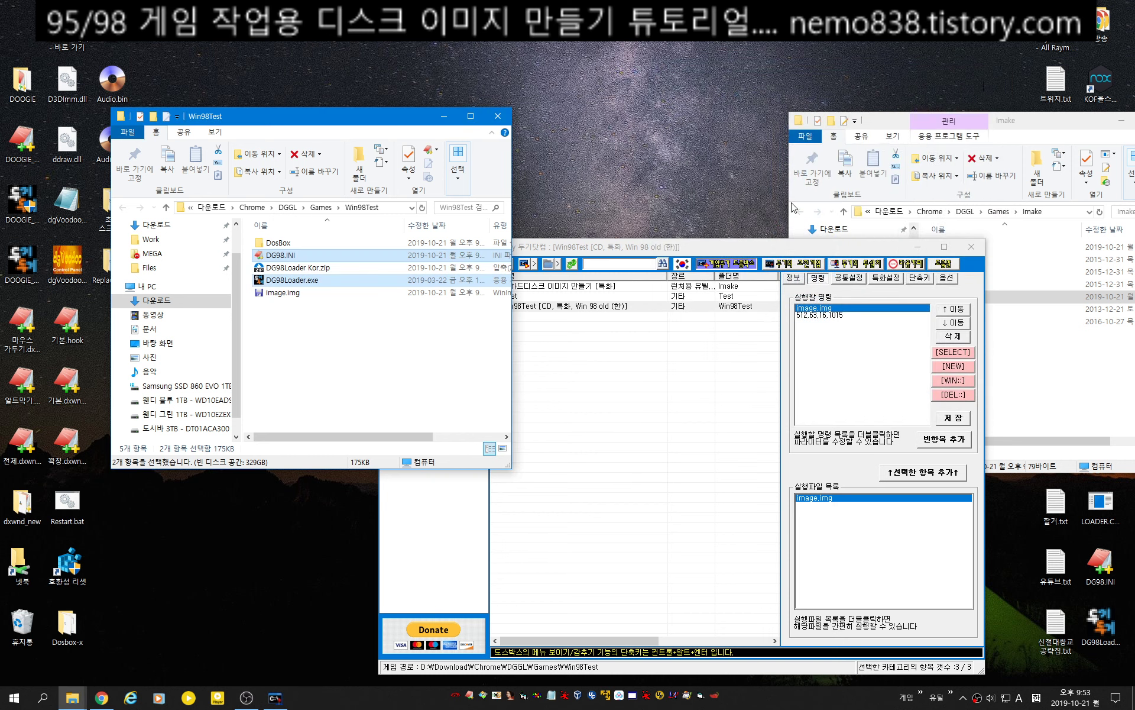
Boot the Win98Test entry from the game launcher and open the GungGadin folder on Windows 98 drive D:.
click(601, 367)
click(616, 312)
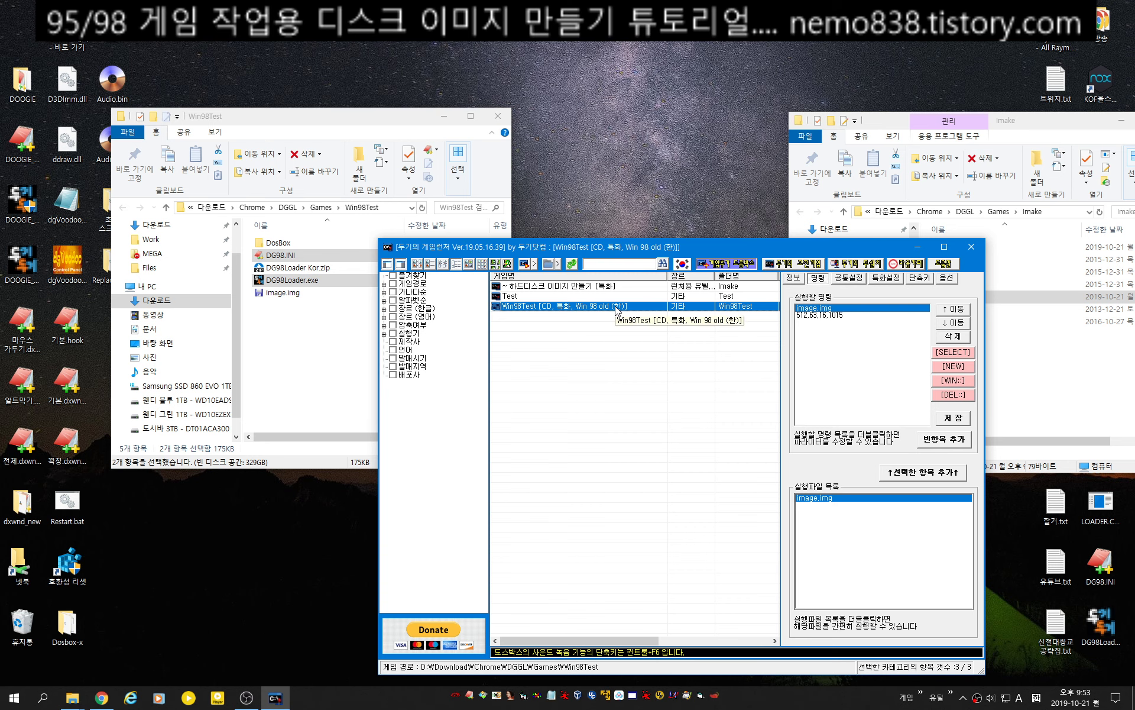
double_click(616, 307)
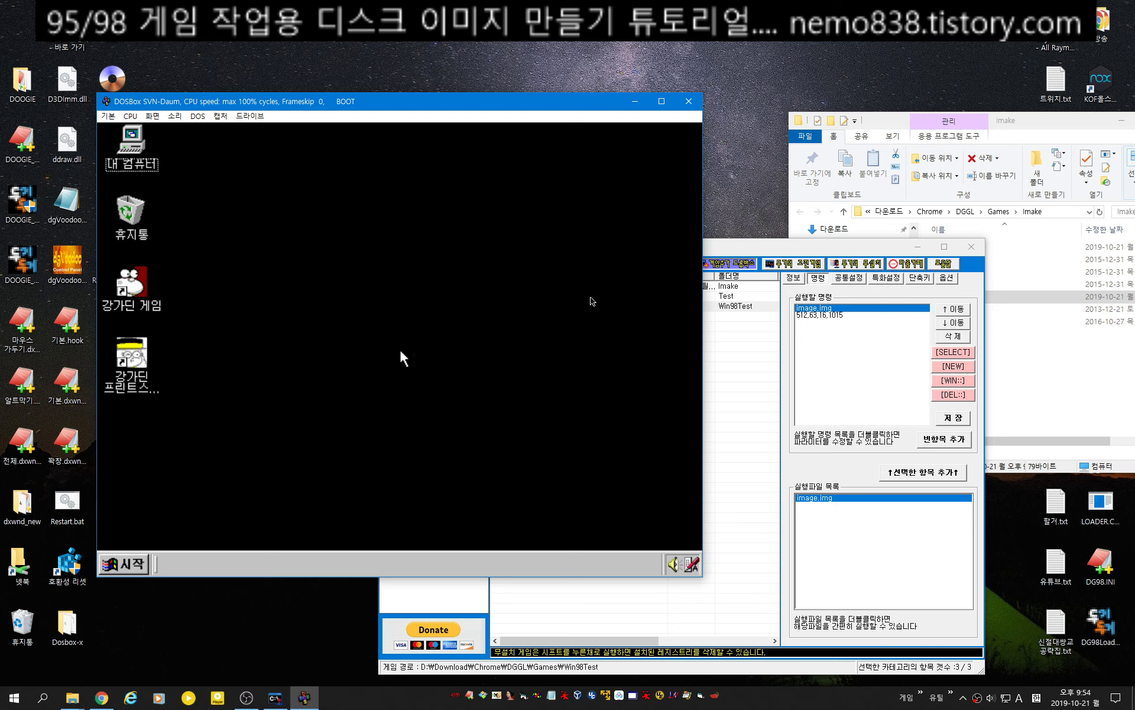
double_click(141, 150)
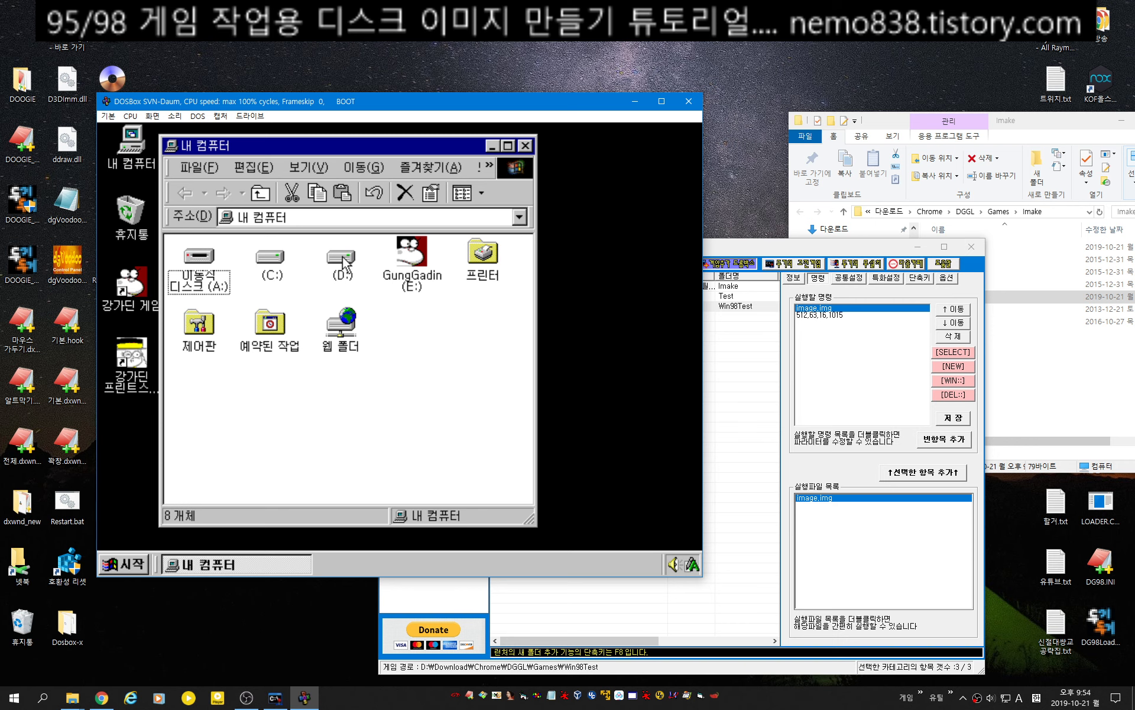
double_click(345, 257)
double_click(198, 251)
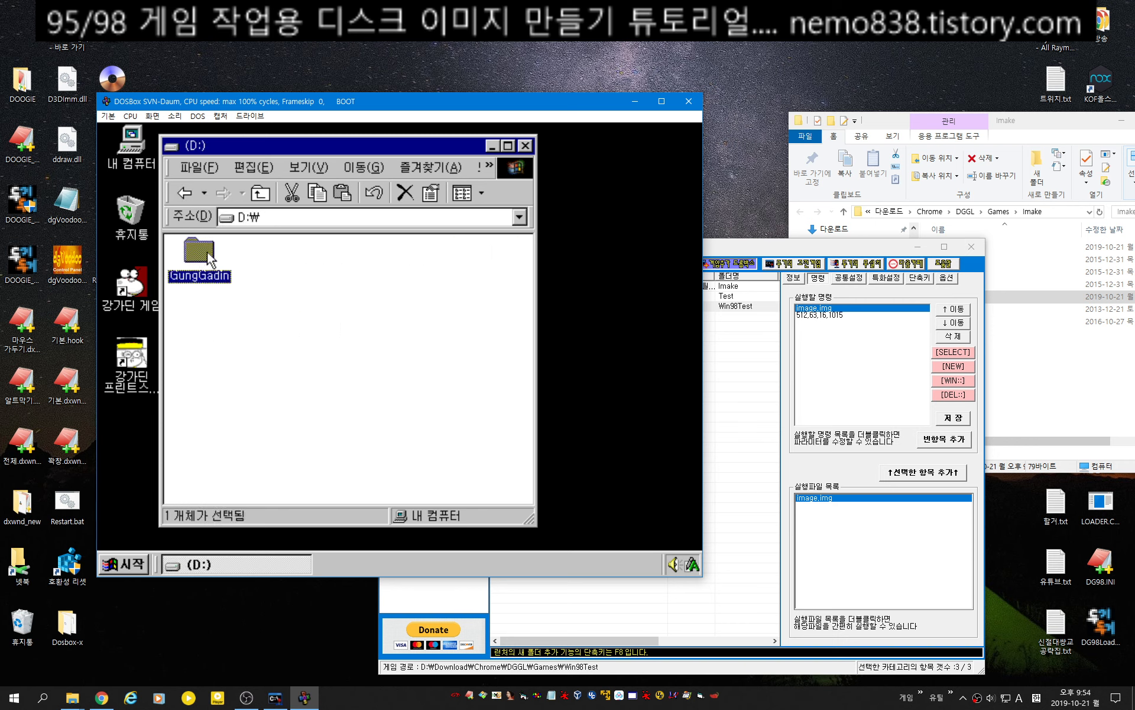
Copy DG98Loader.exe and paste it as a shortcut in the root of drive D:.
click(214, 400)
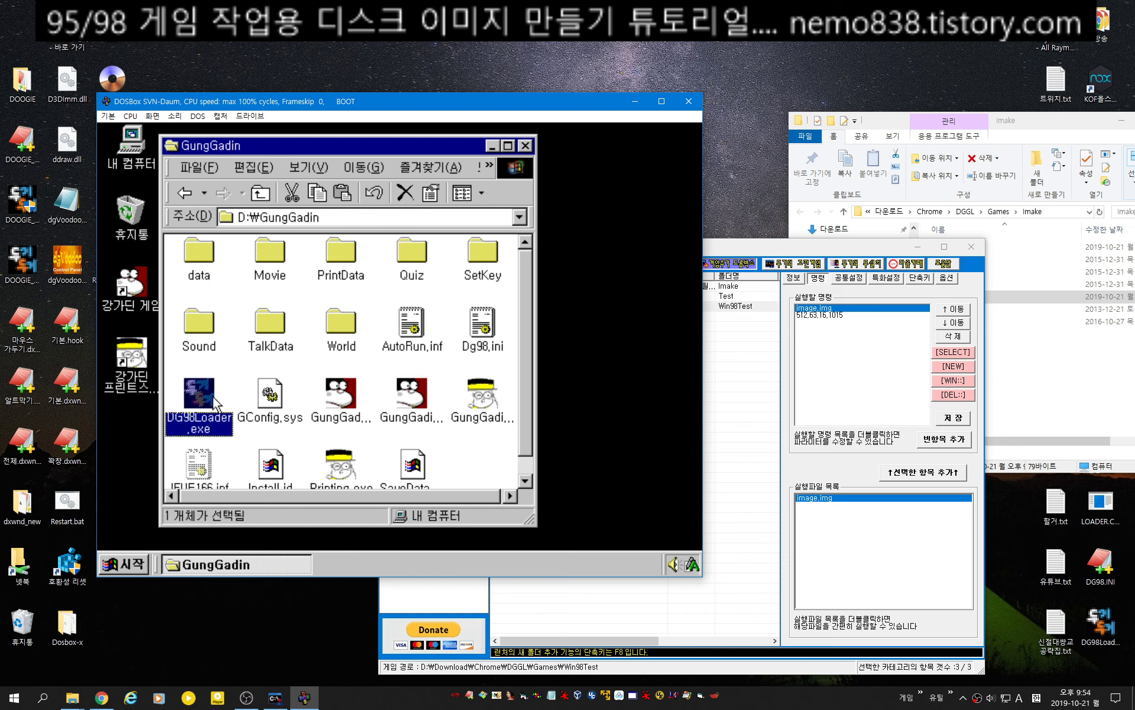
right_click(214, 399)
click(291, 469)
click(266, 191)
right_click(289, 299)
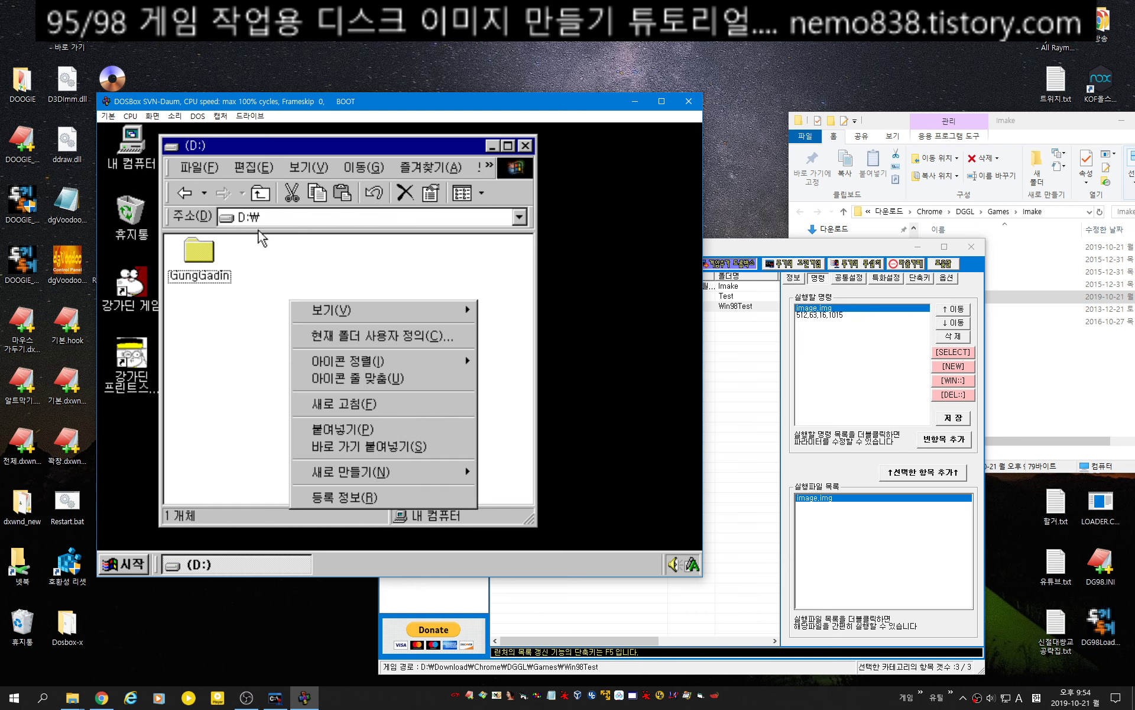
click(399, 446)
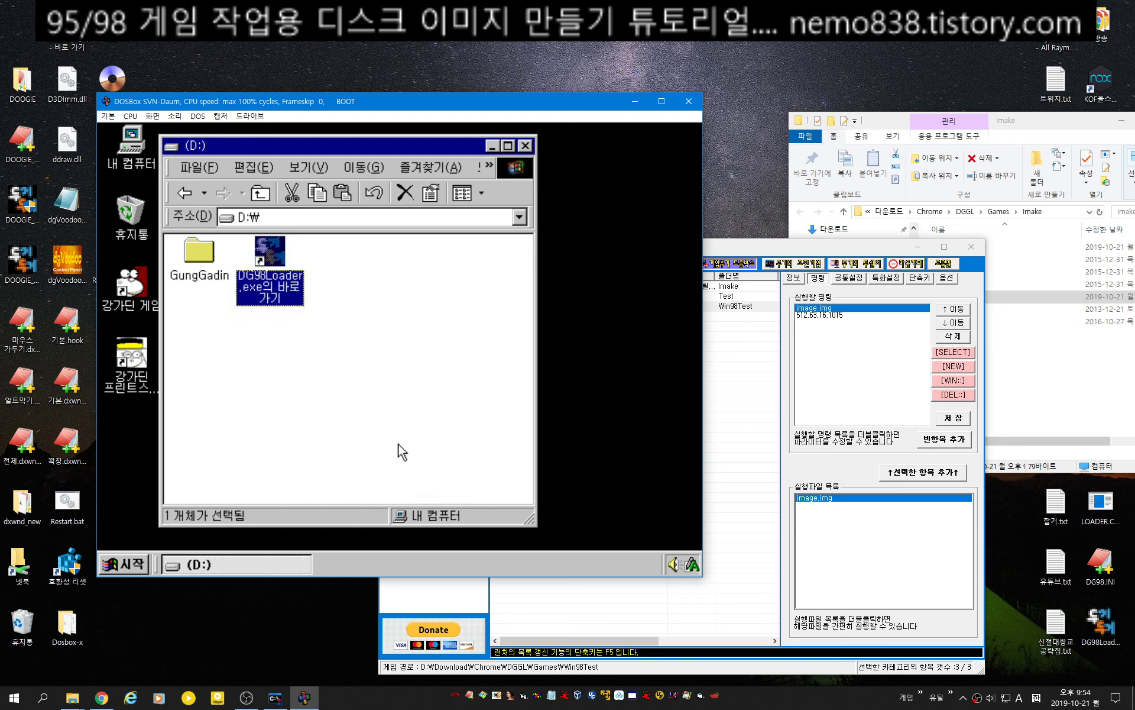
Rename the new DG98Loader.exe shortcut in the root of drive D: as game.
click(273, 285)
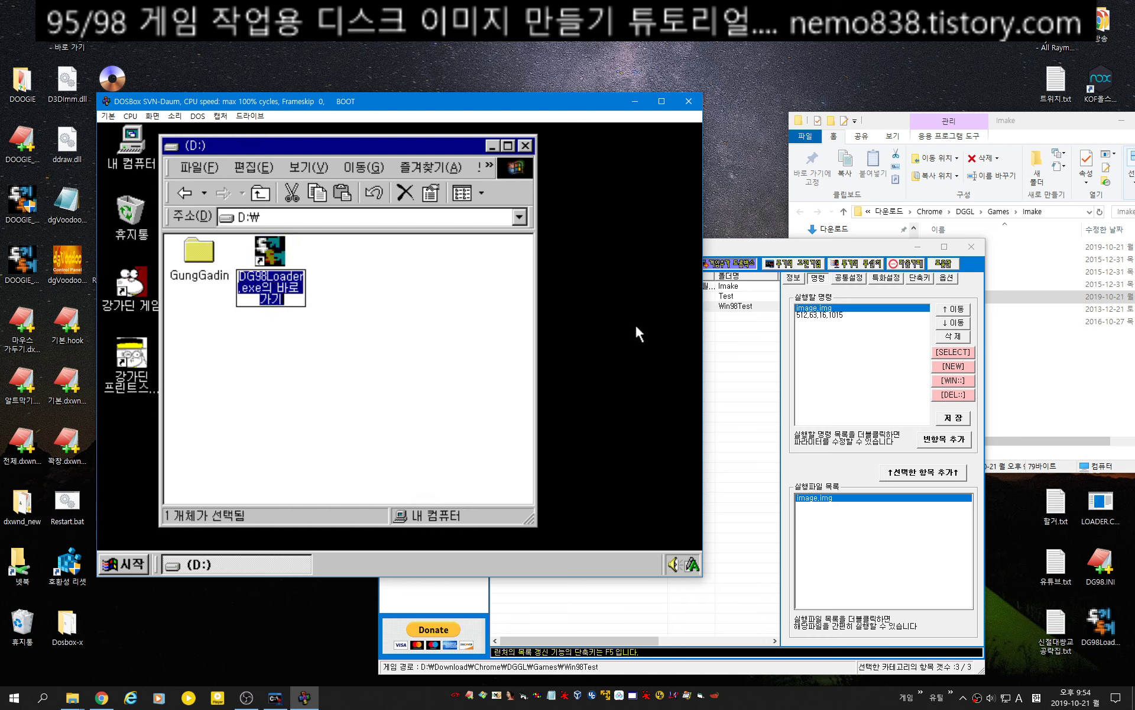
text(ga)
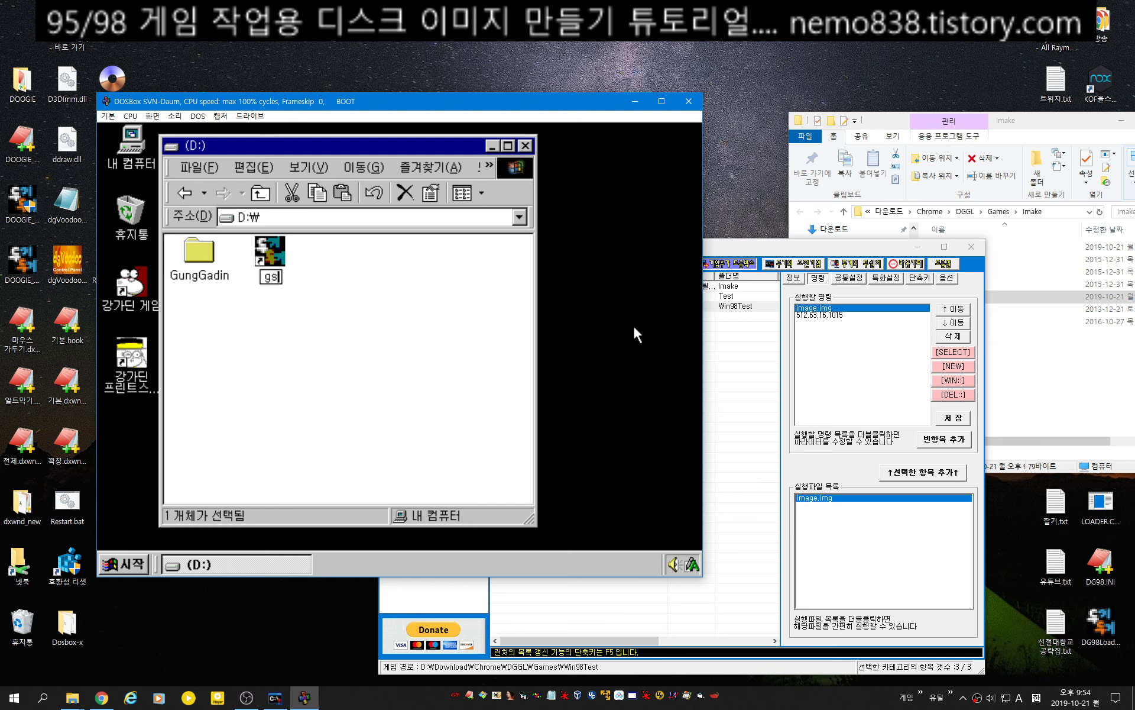
text(me)
key(Return)
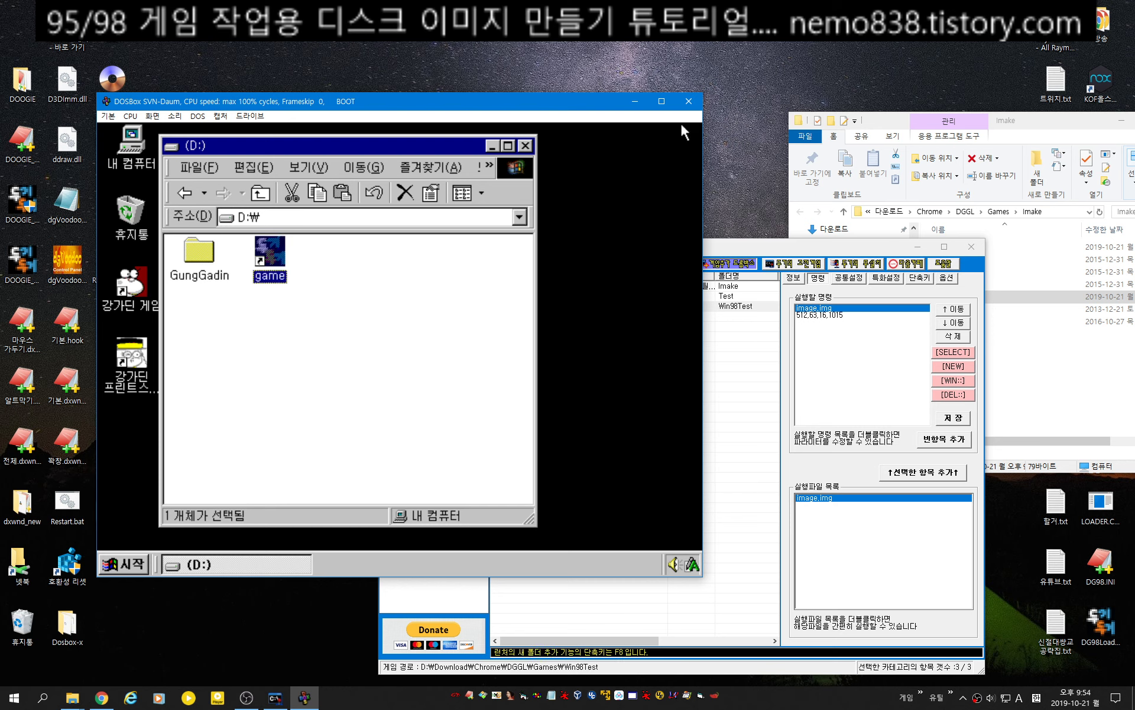
click(125, 565)
click(474, 365)
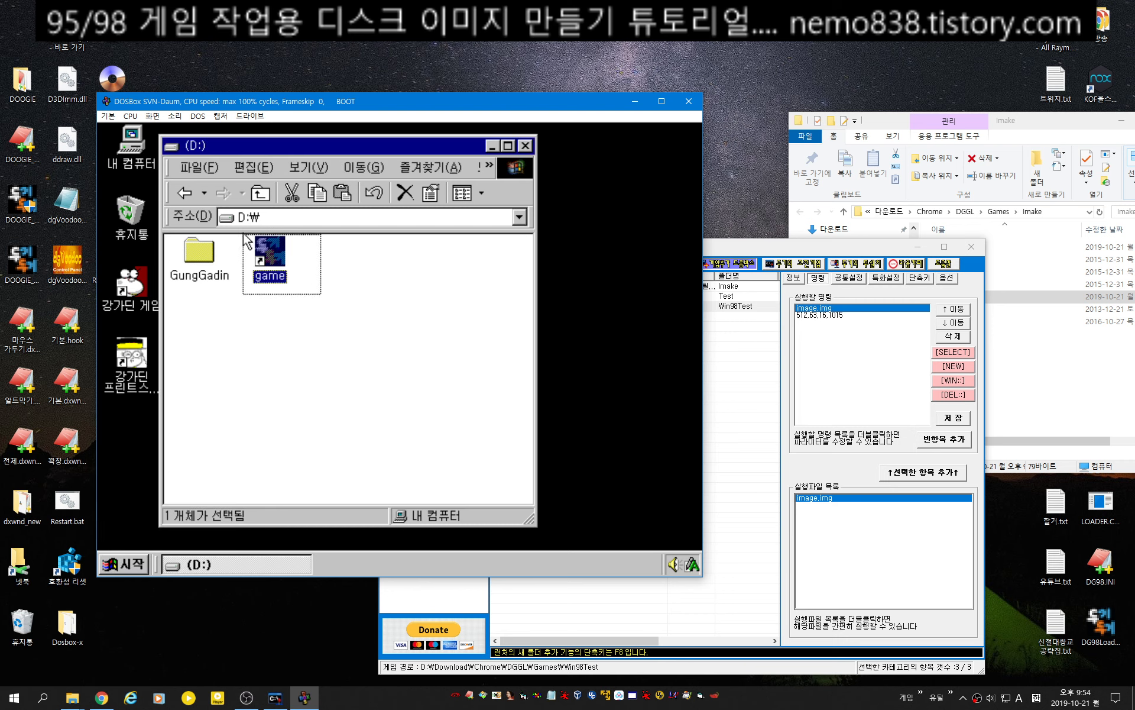
drag(332, 347, 249, 234)
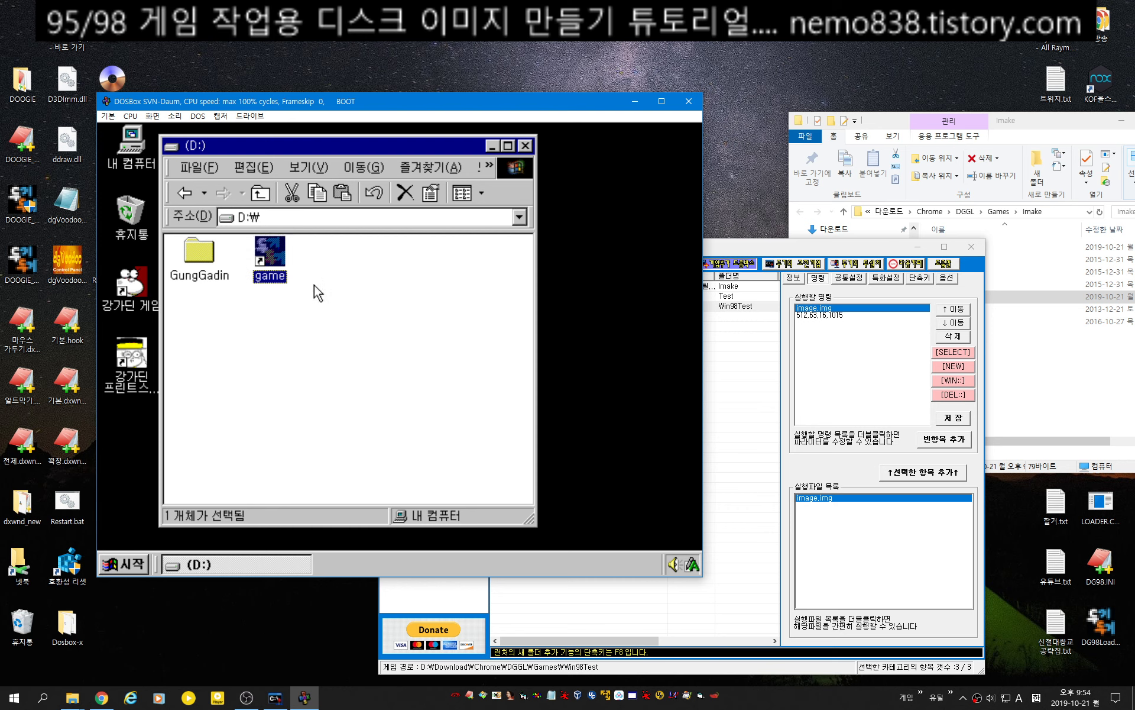
drag(297, 288, 249, 232)
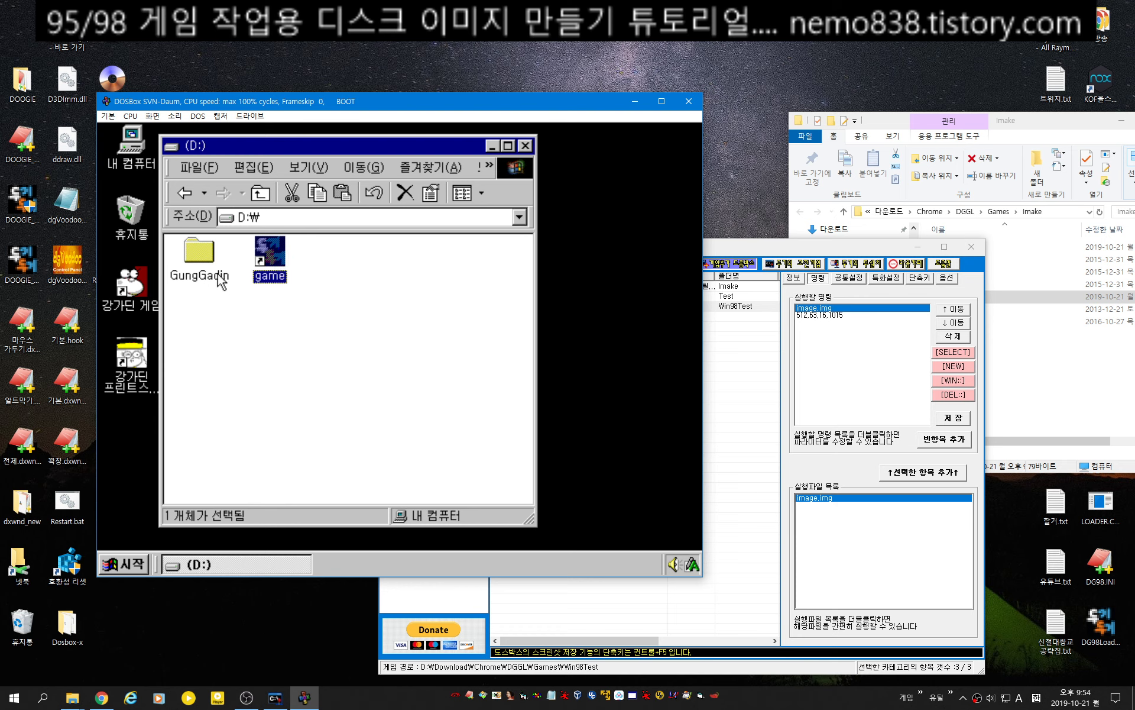
Close the drive D: window and shut down Windows 98.
click(525, 146)
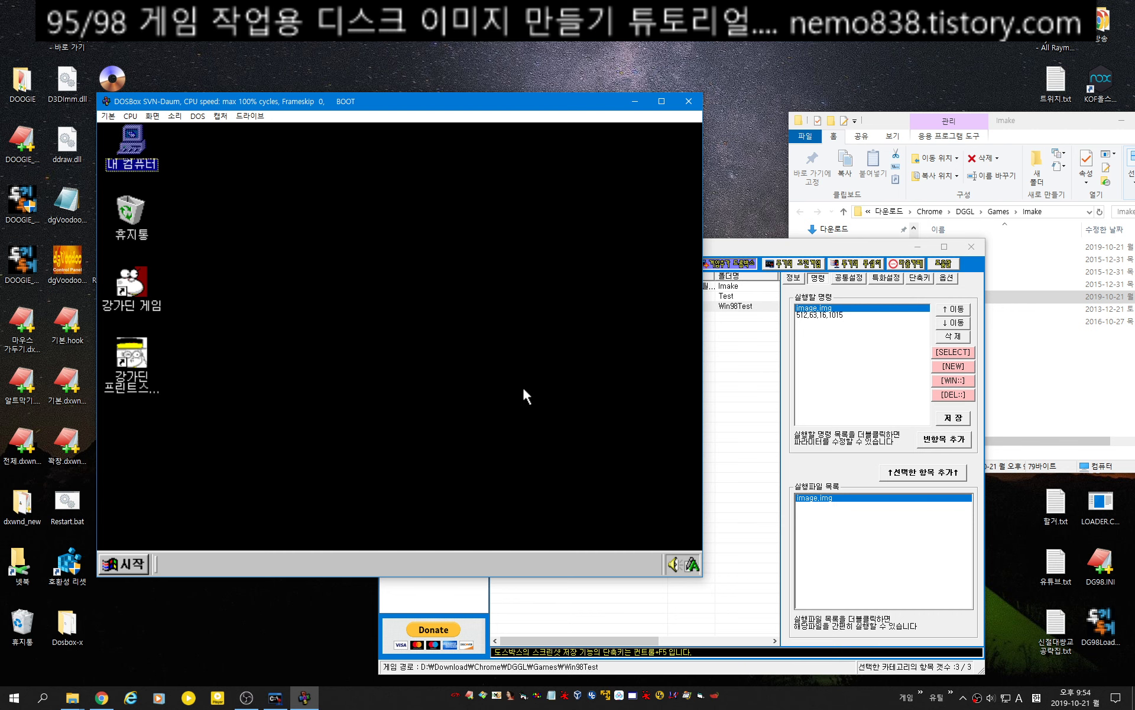
key(alt+F4)
key(Return)
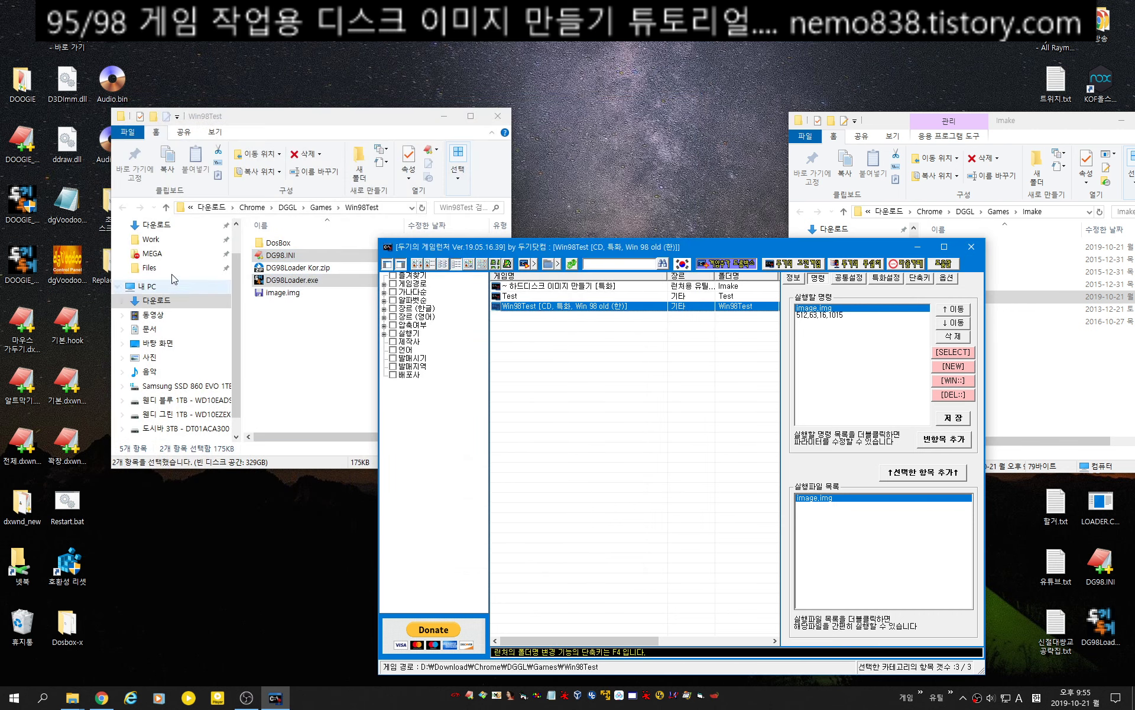
Boot Win98Test again, run 프린트 스튜디오 실행 from the loader, browse a few pictures and exit the program.
double_click(528, 306)
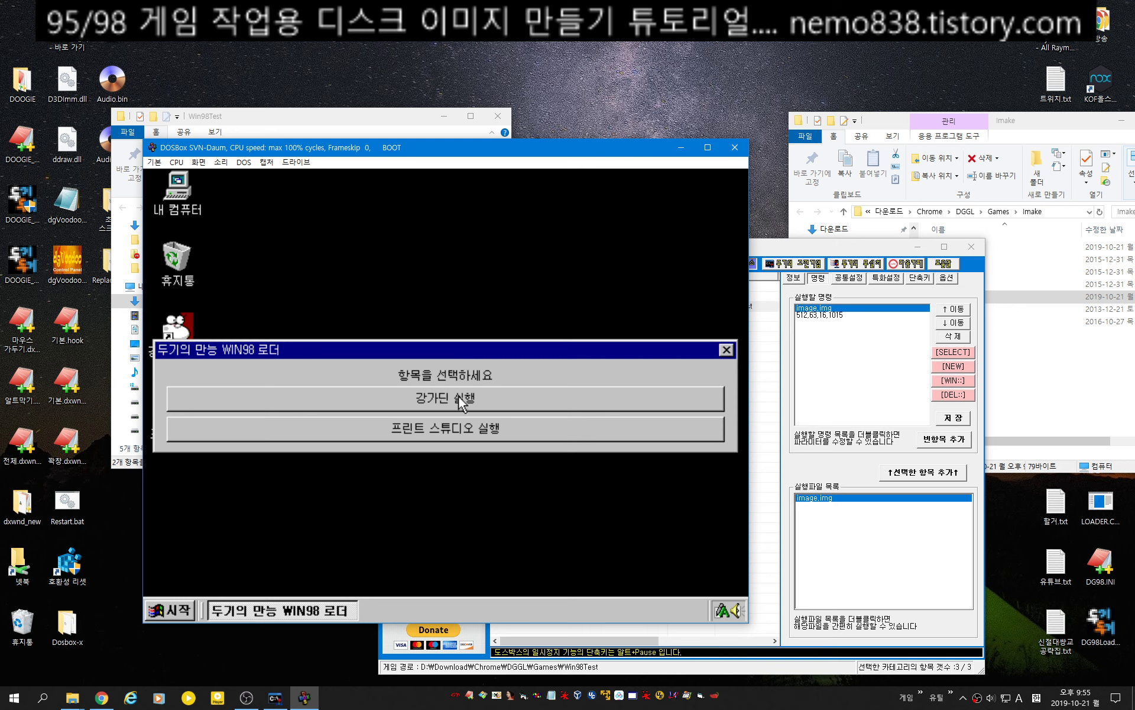
click(475, 435)
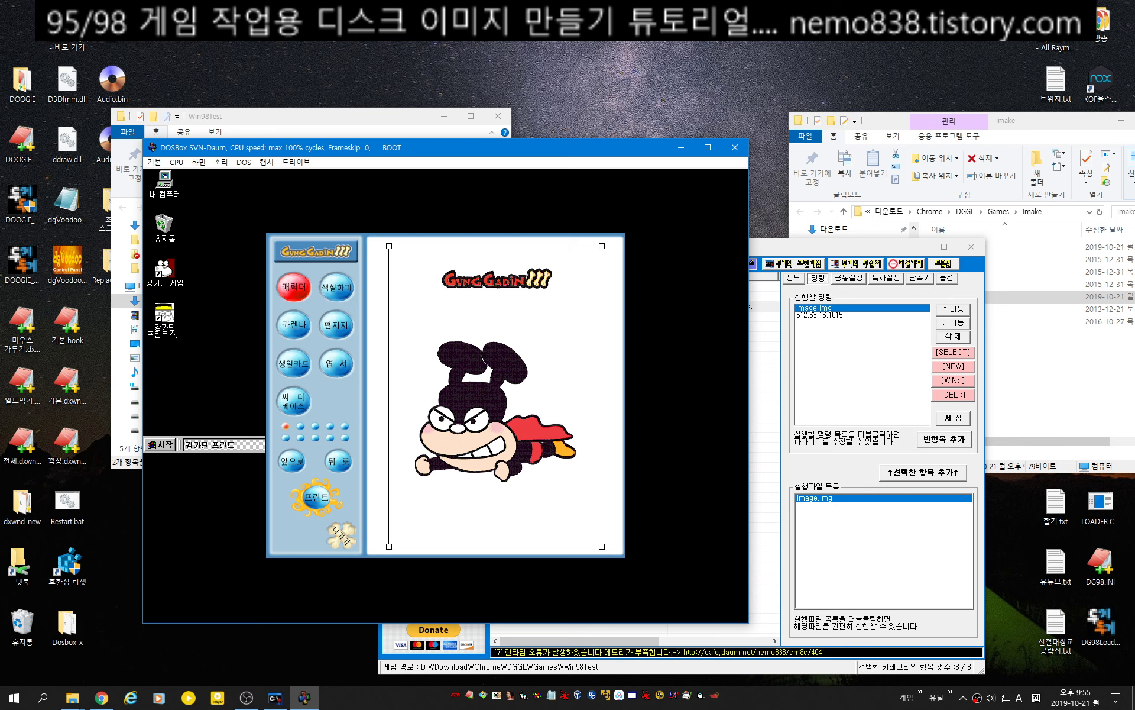
click(338, 467)
click(338, 466)
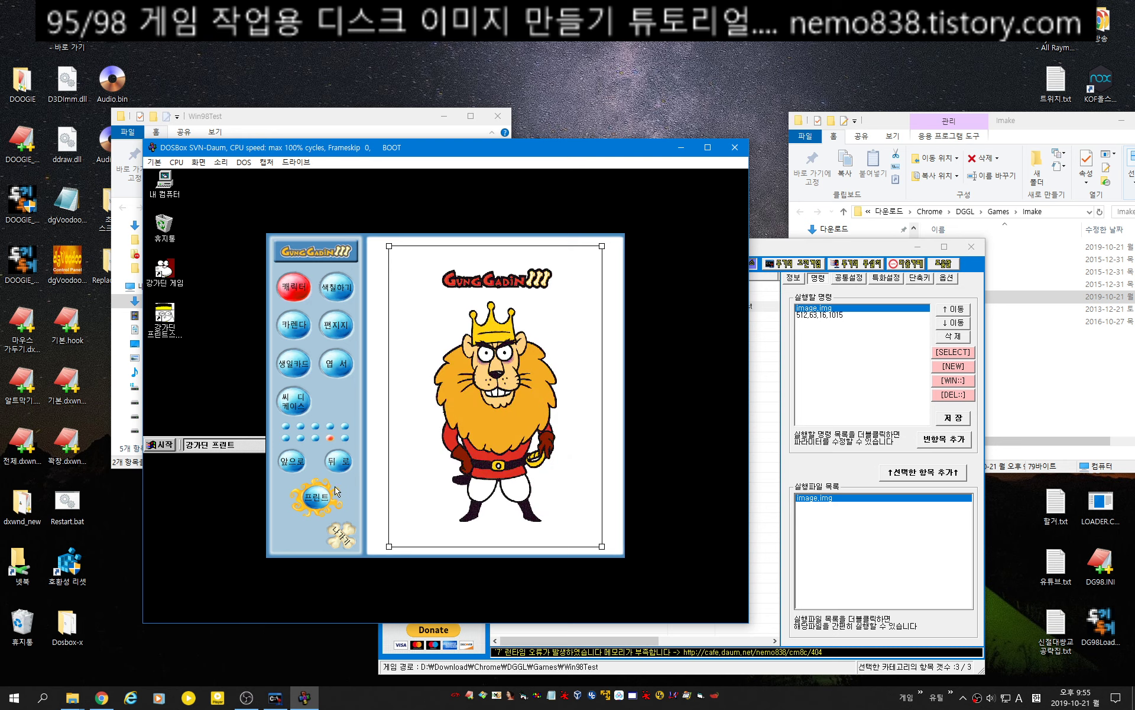
click(341, 526)
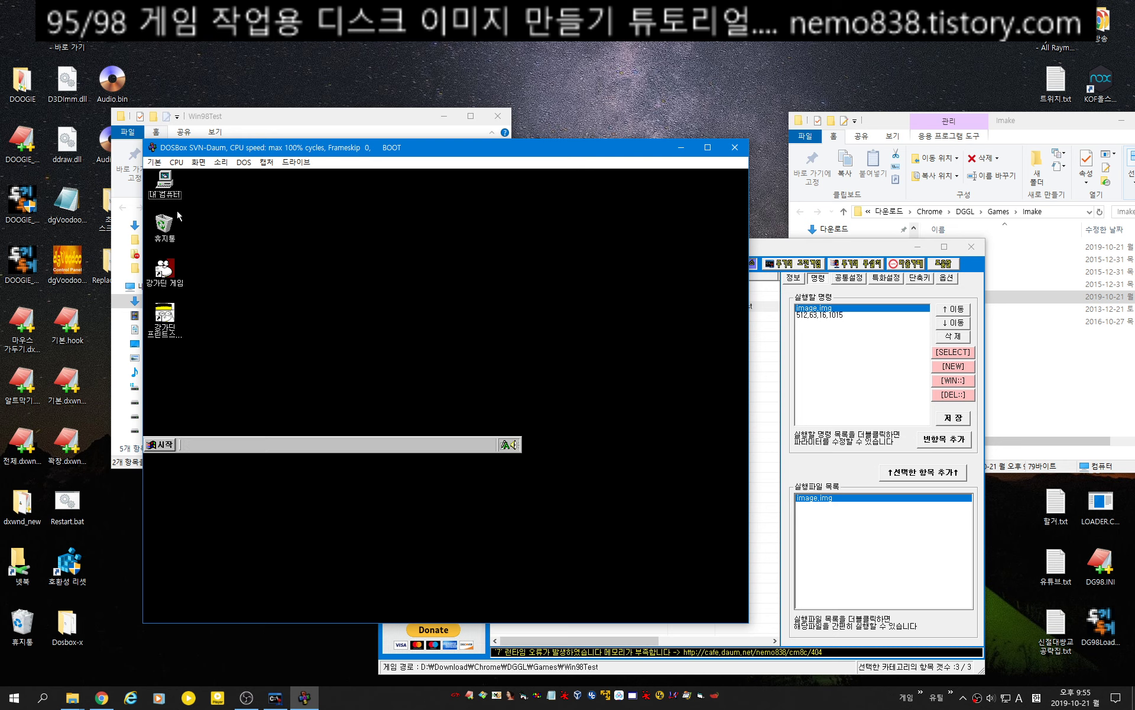
Open Dg98.ini from the GungGadin folder on drive D: inside Windows 98.
double_click(166, 182)
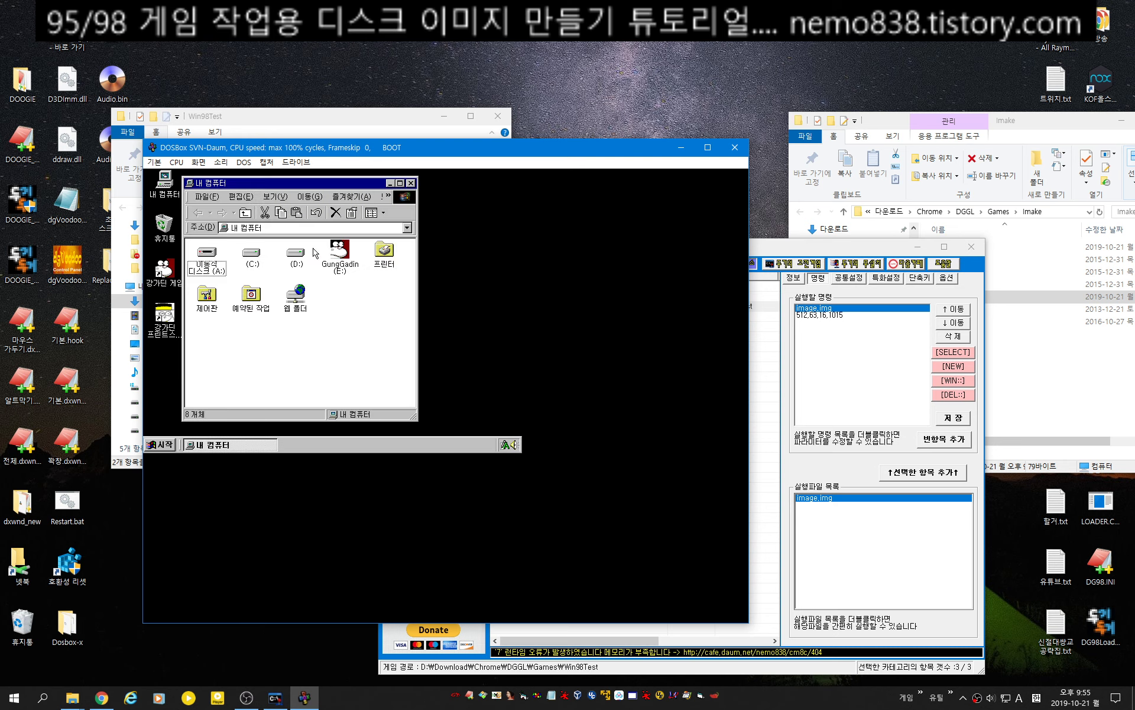
double_click(299, 252)
double_click(207, 251)
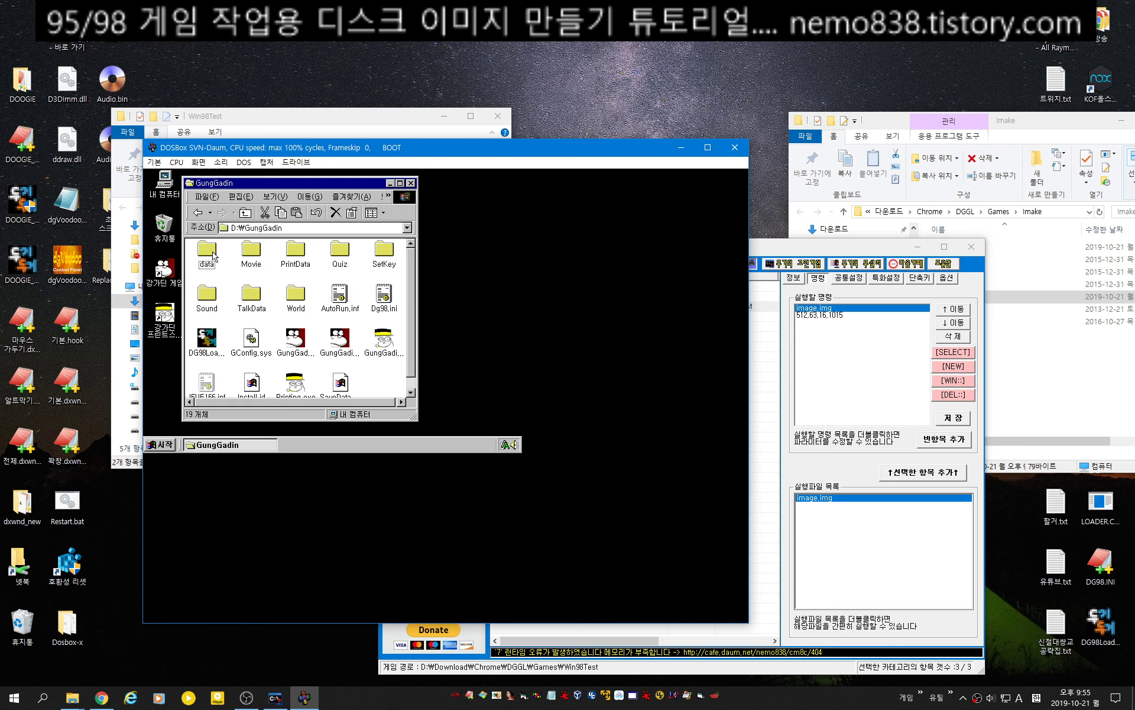
double_click(384, 293)
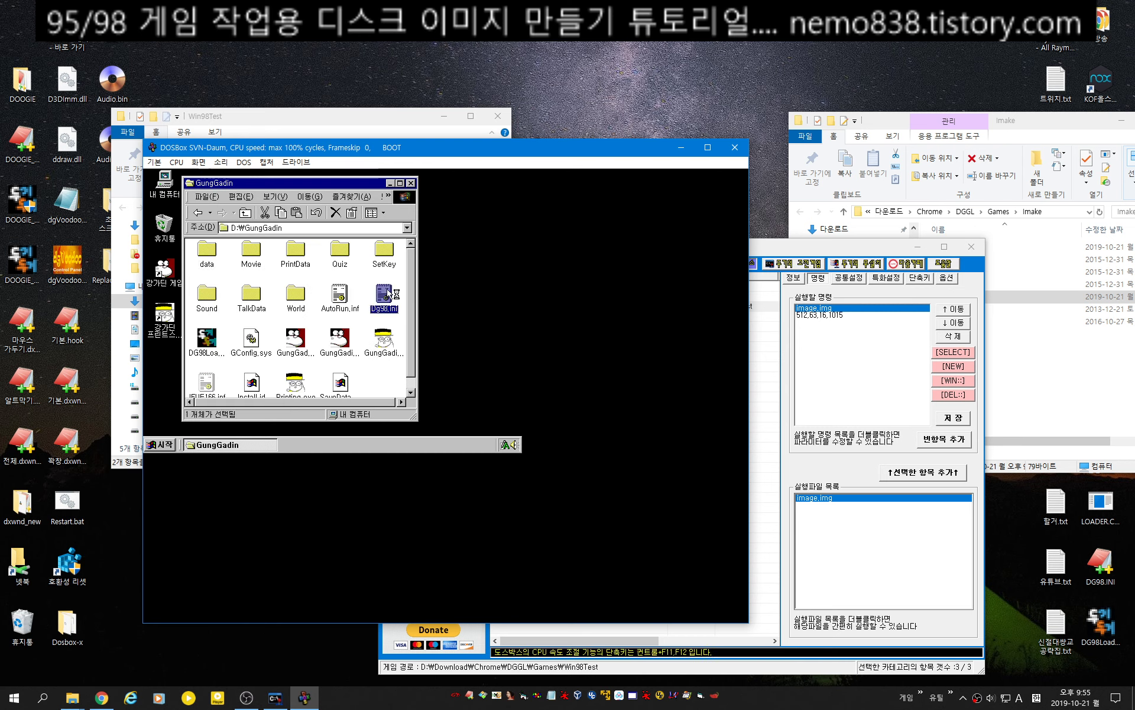
Set resolution1 to 800 in the Printing.exe settings block of Dg98.ini.
click(278, 410)
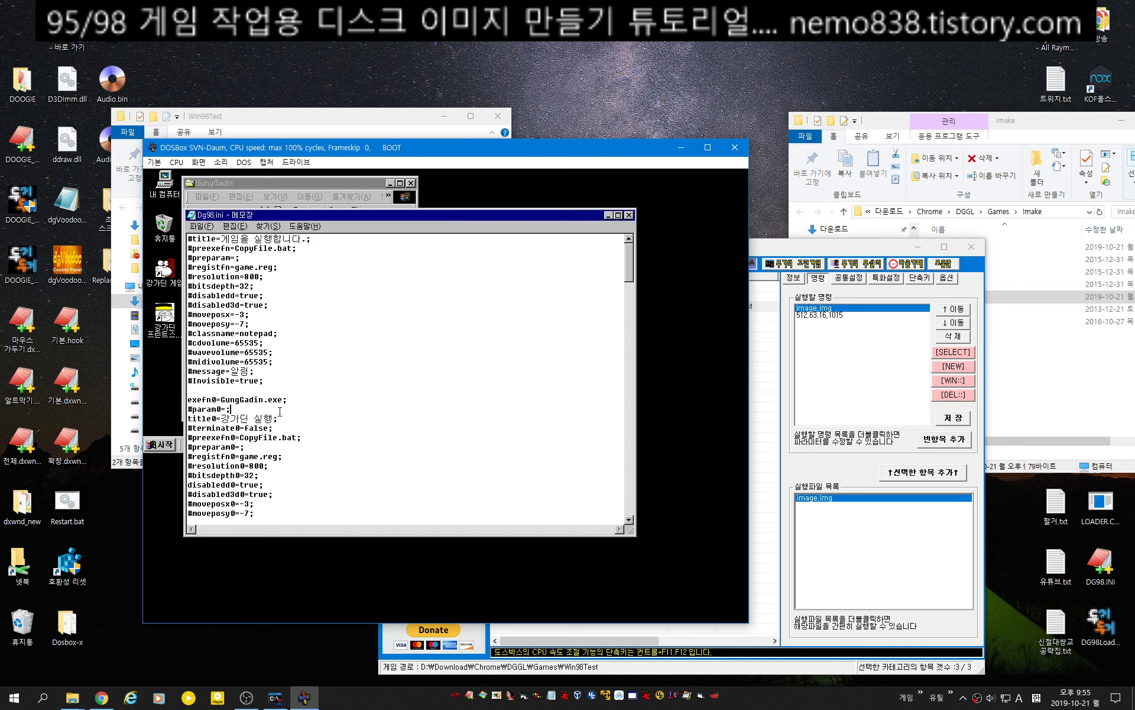
scroll(342, 319, down, 10)
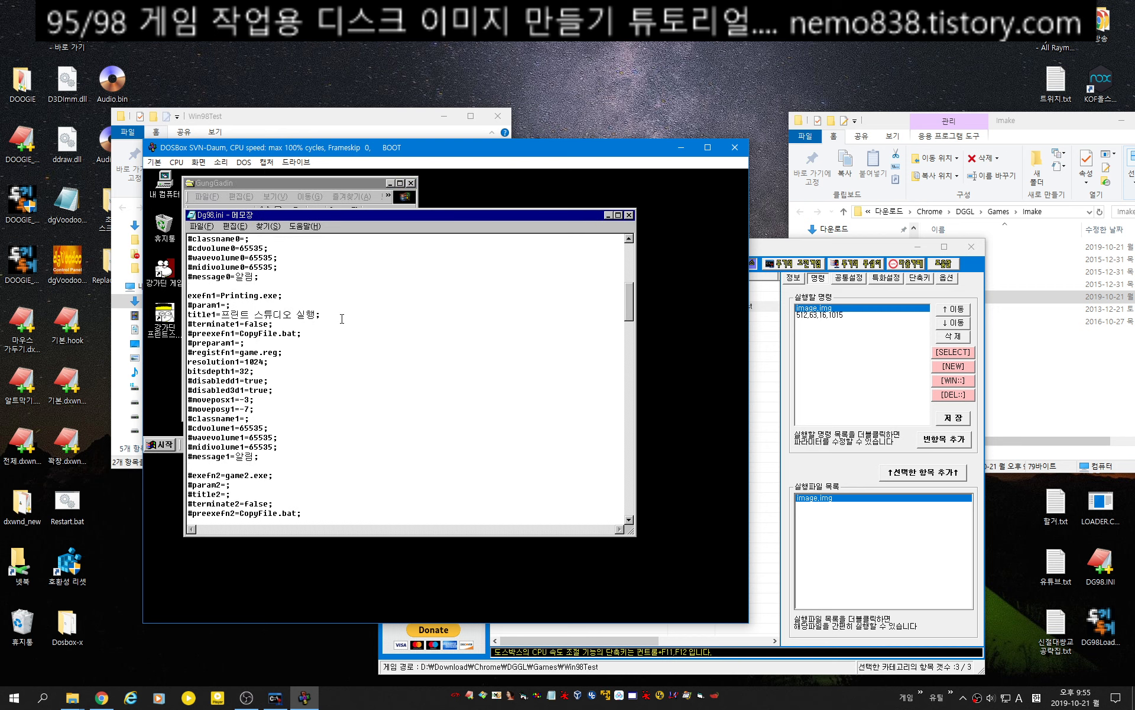
drag(327, 310, 214, 314)
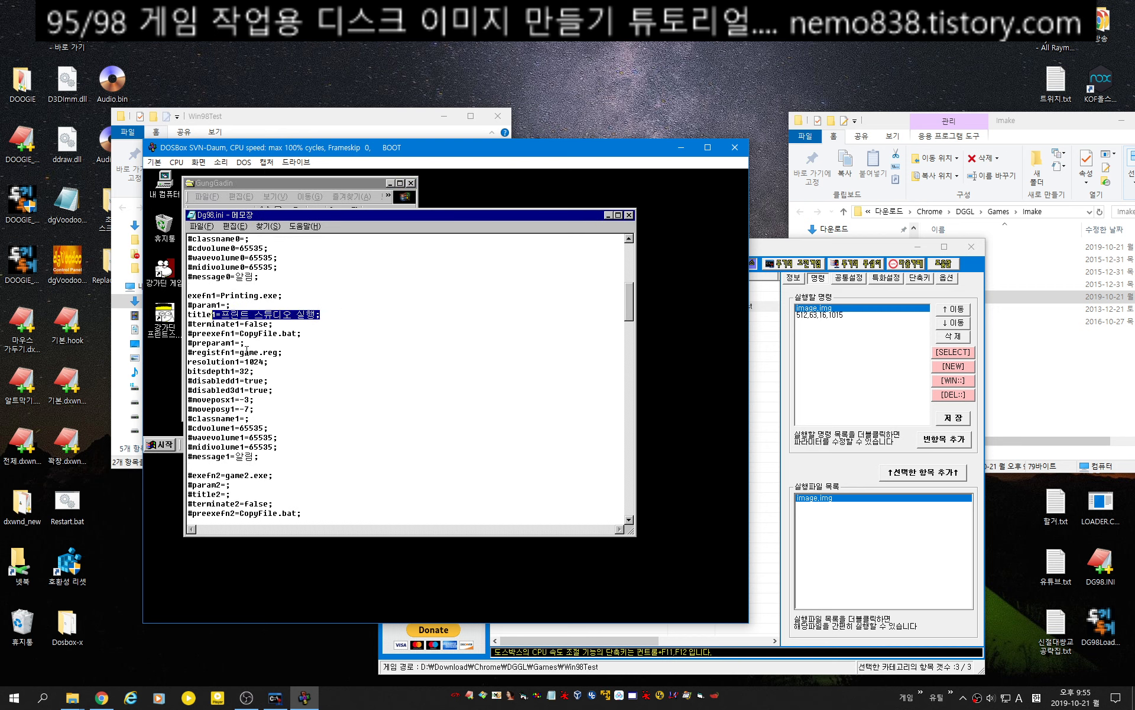
drag(244, 361, 264, 362)
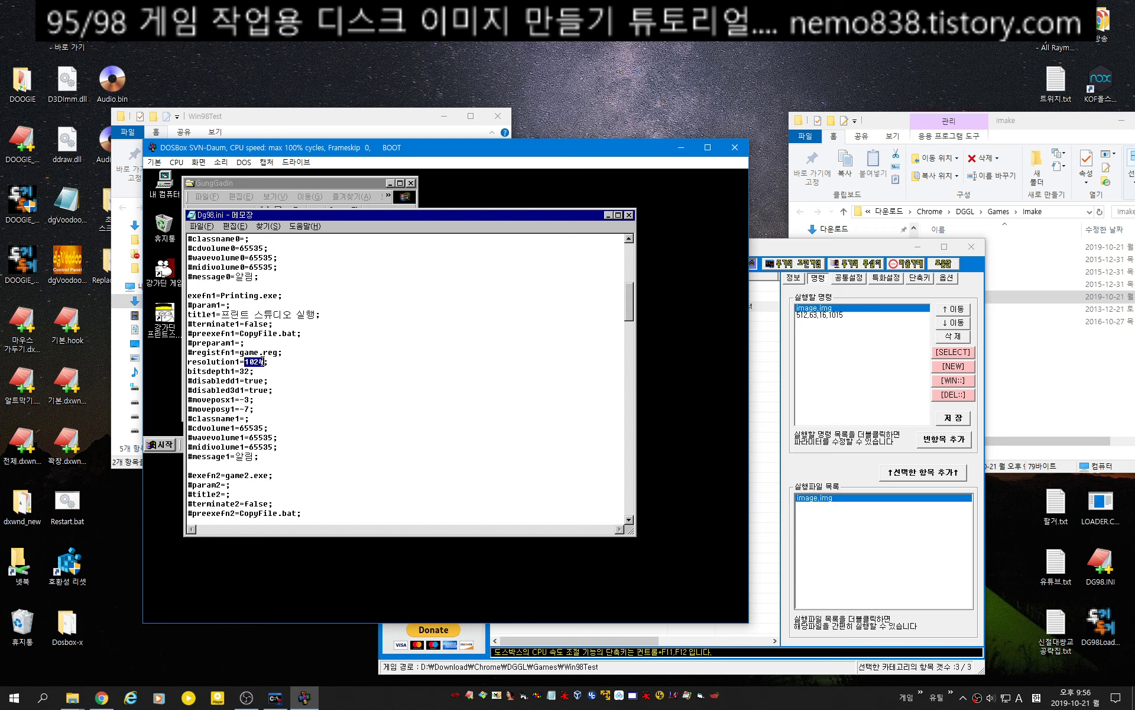
text(80)
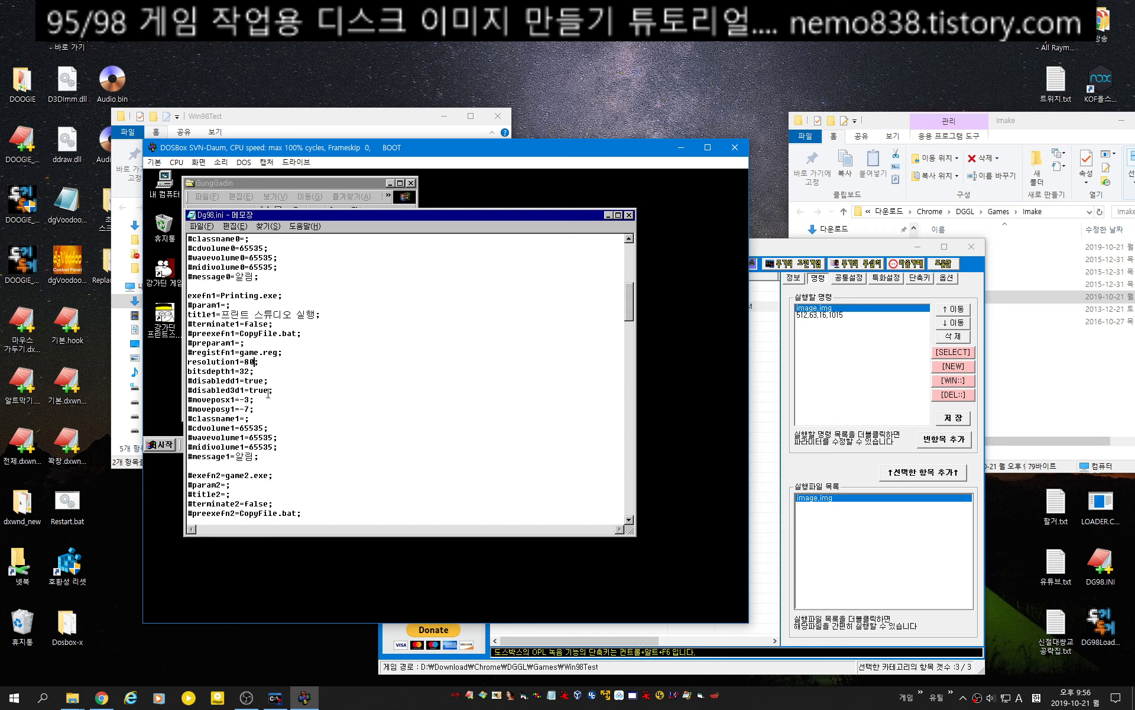
text(0)
Uncomment the terminate1=false line in the Printing.exe block of Dg98.ini, then save and close the file.
drag(322, 315, 188, 296)
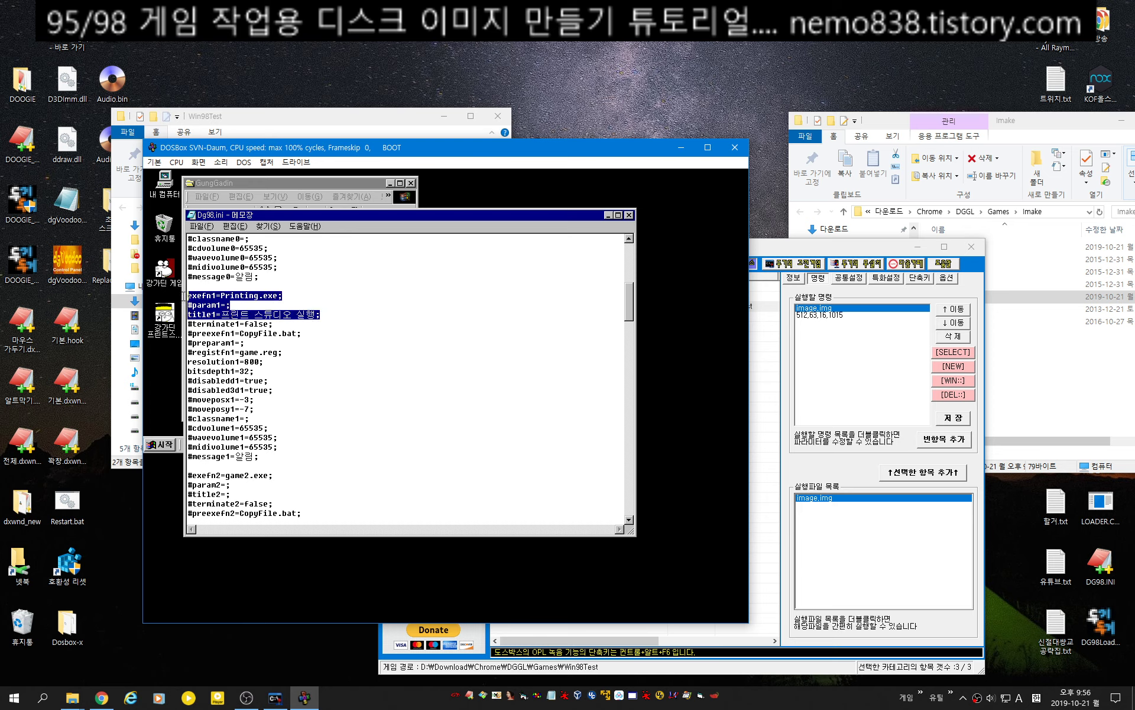
click(307, 323)
key(Delete)
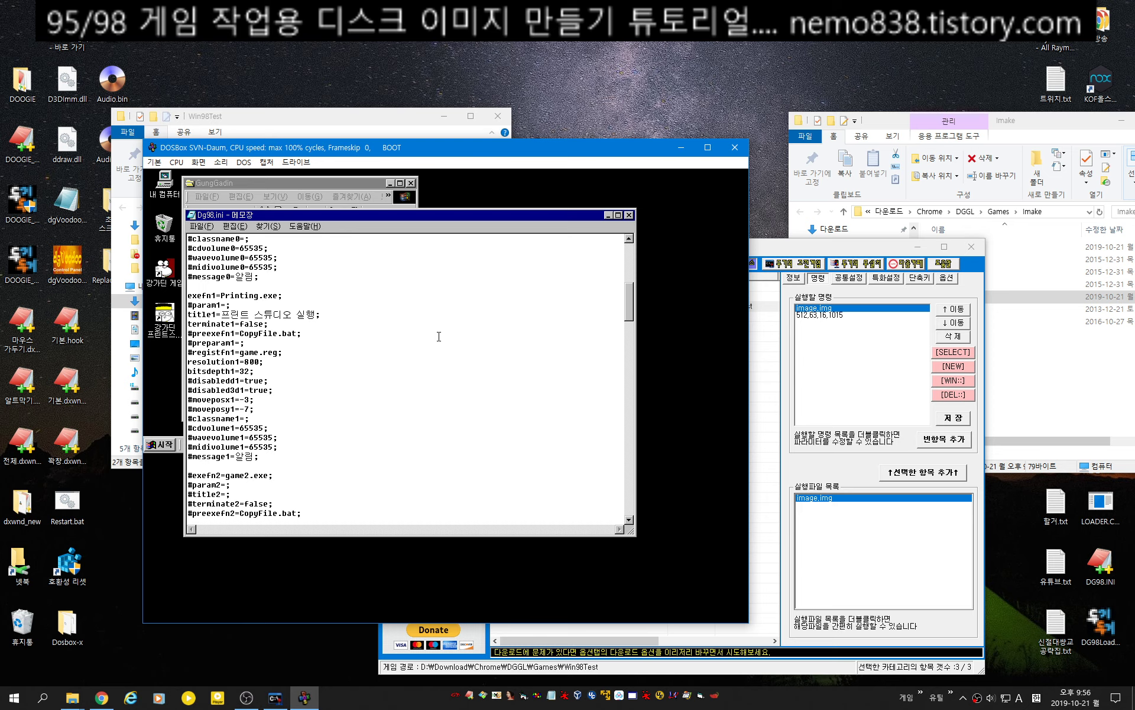
key(shift+End)
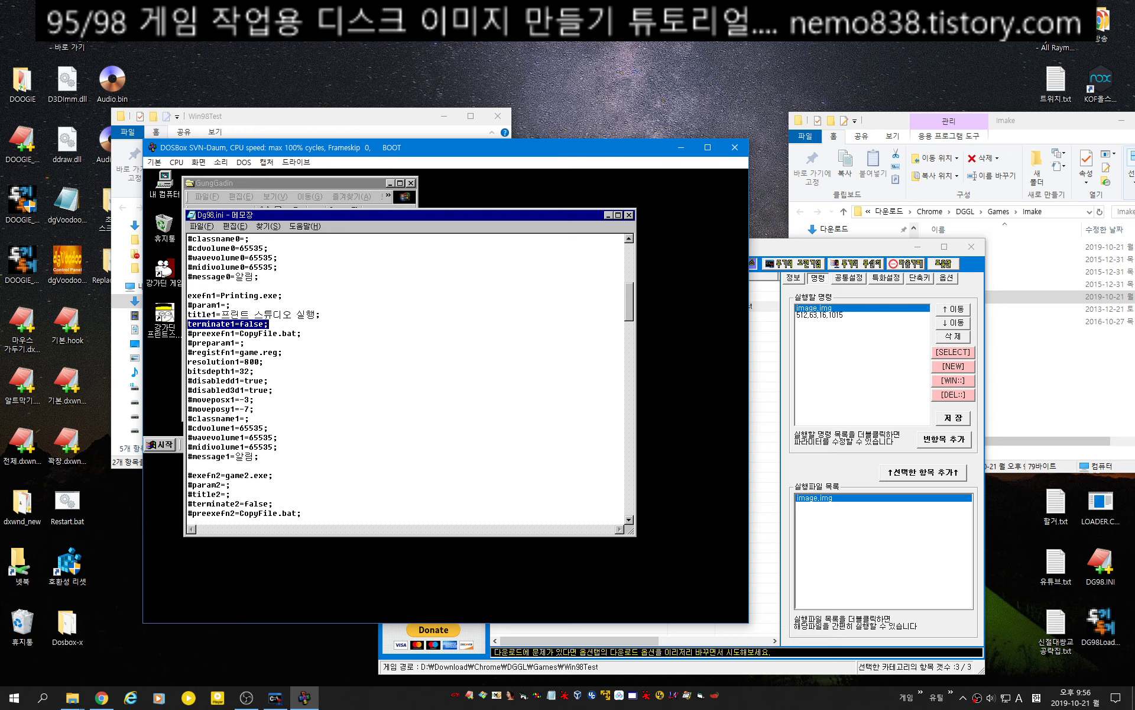
click(201, 226)
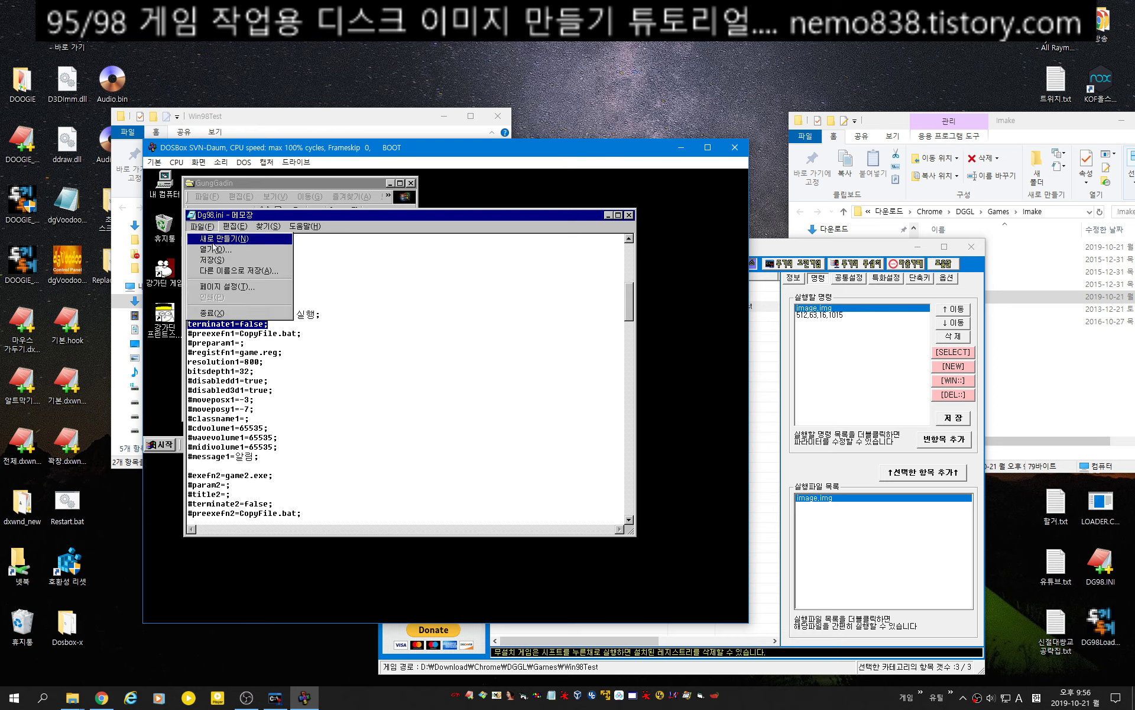
click(216, 262)
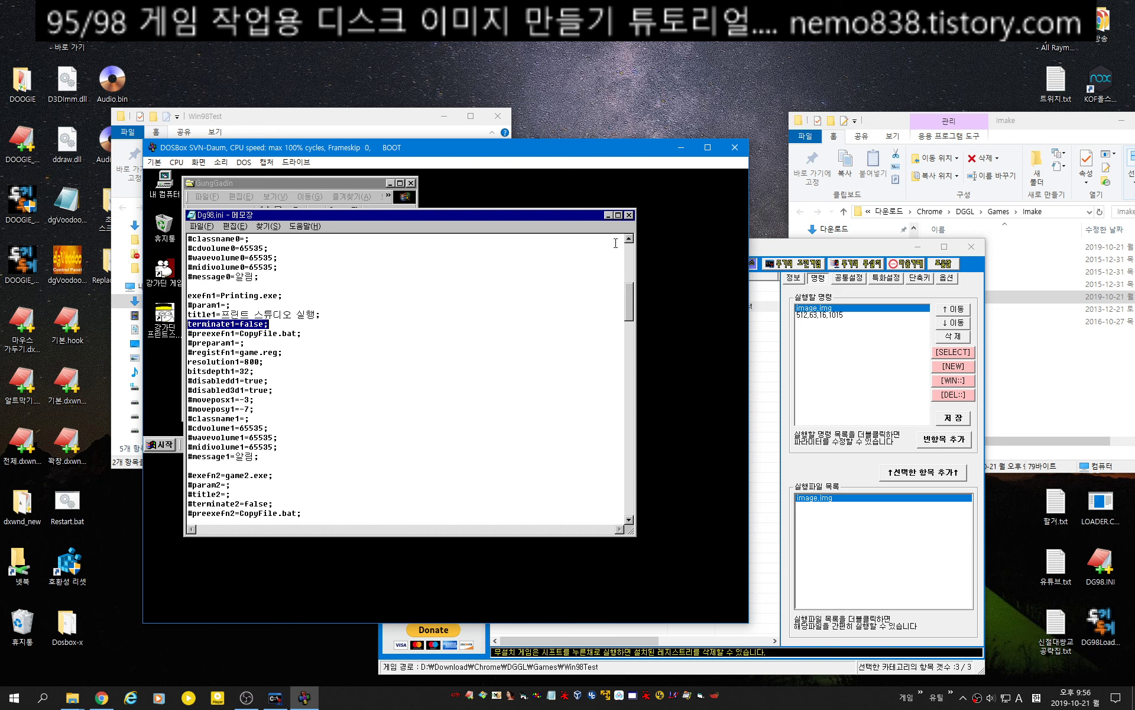
click(629, 215)
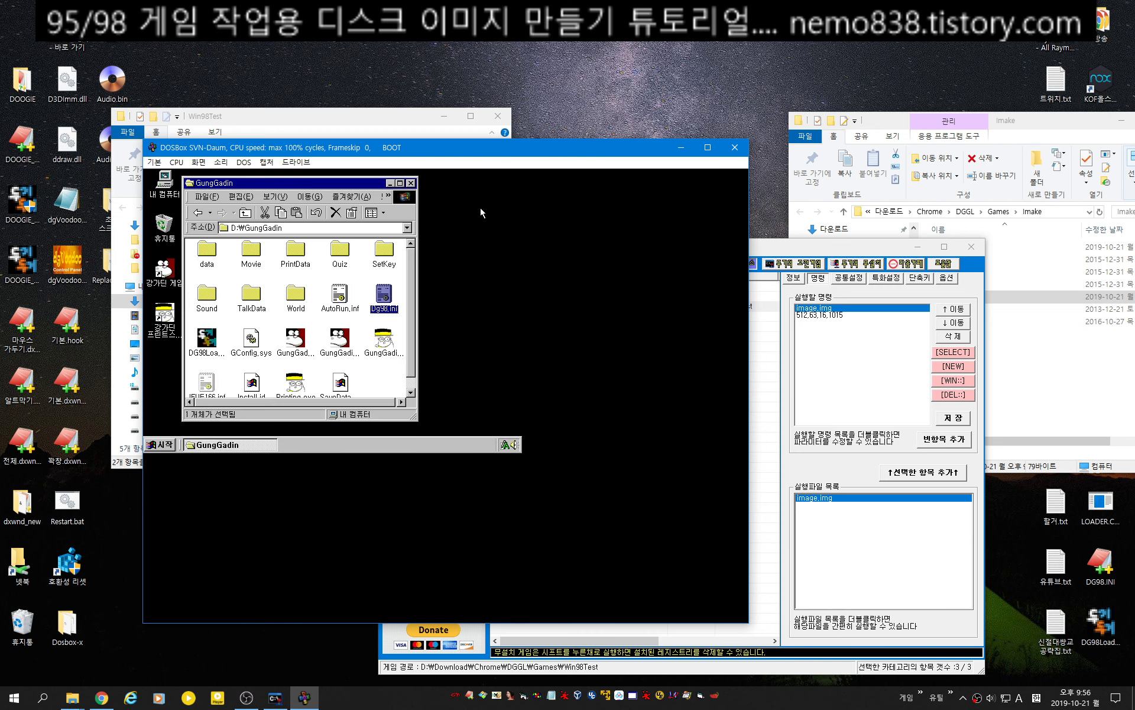
Run the game shortcut from the root of drive D:, test 프린트 스튜디오 실행 with the 색칠하기 and 카렌다 pictures, and exit it.
click(245, 213)
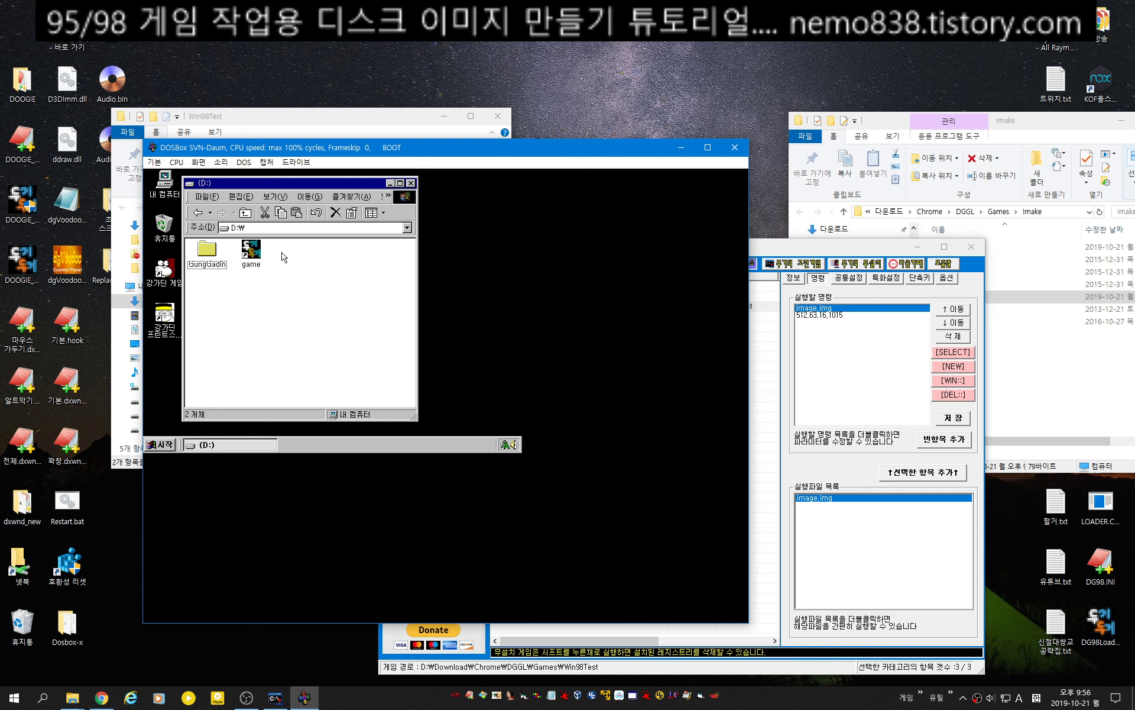
double_click(260, 252)
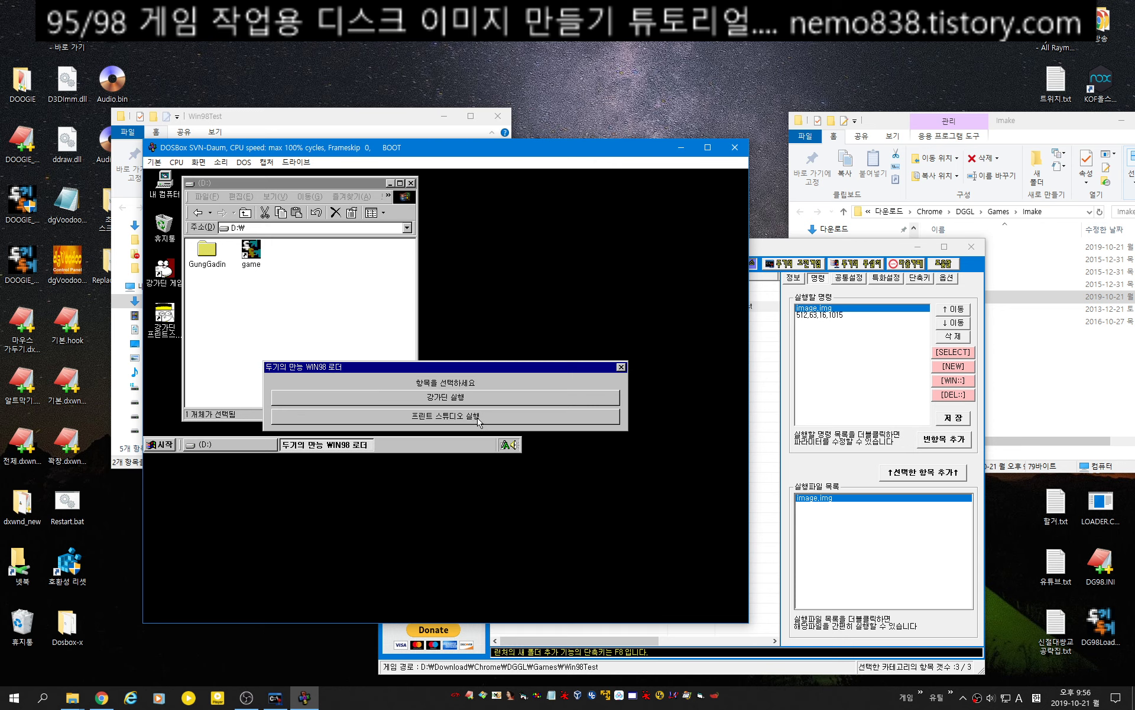
click(479, 417)
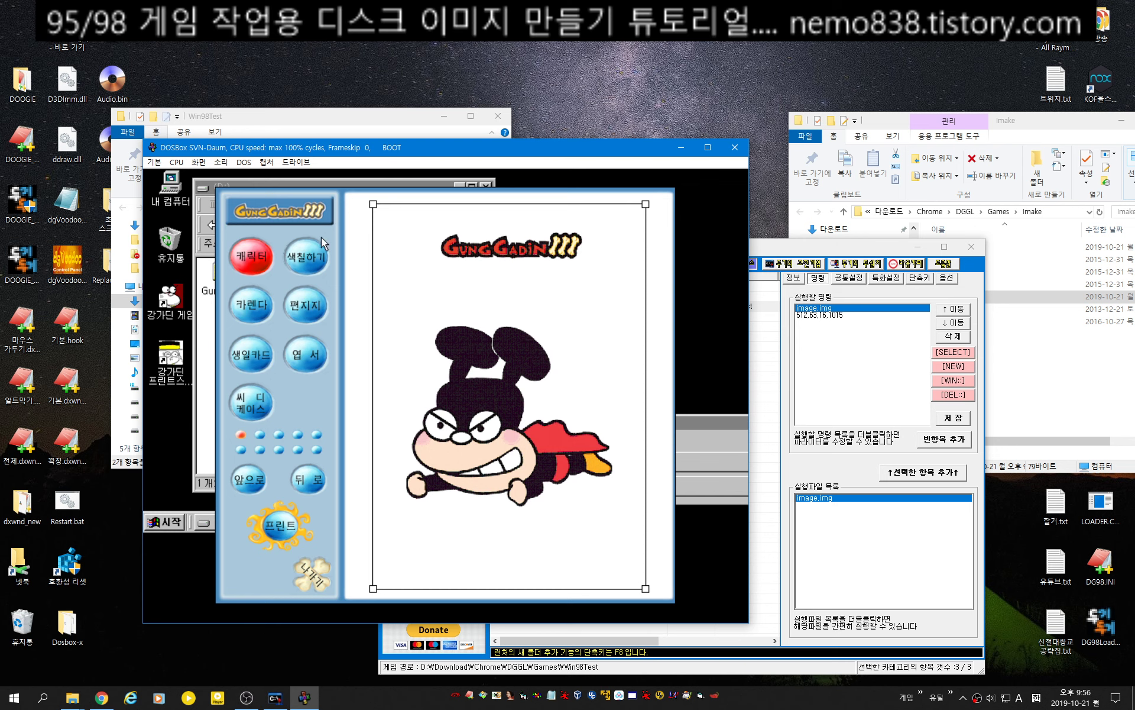
mouse_move(701, 423)
mouse_down()
mouse_move(524, 249)
mouse_move(619, 355)
mouse_up()
click(650, 229)
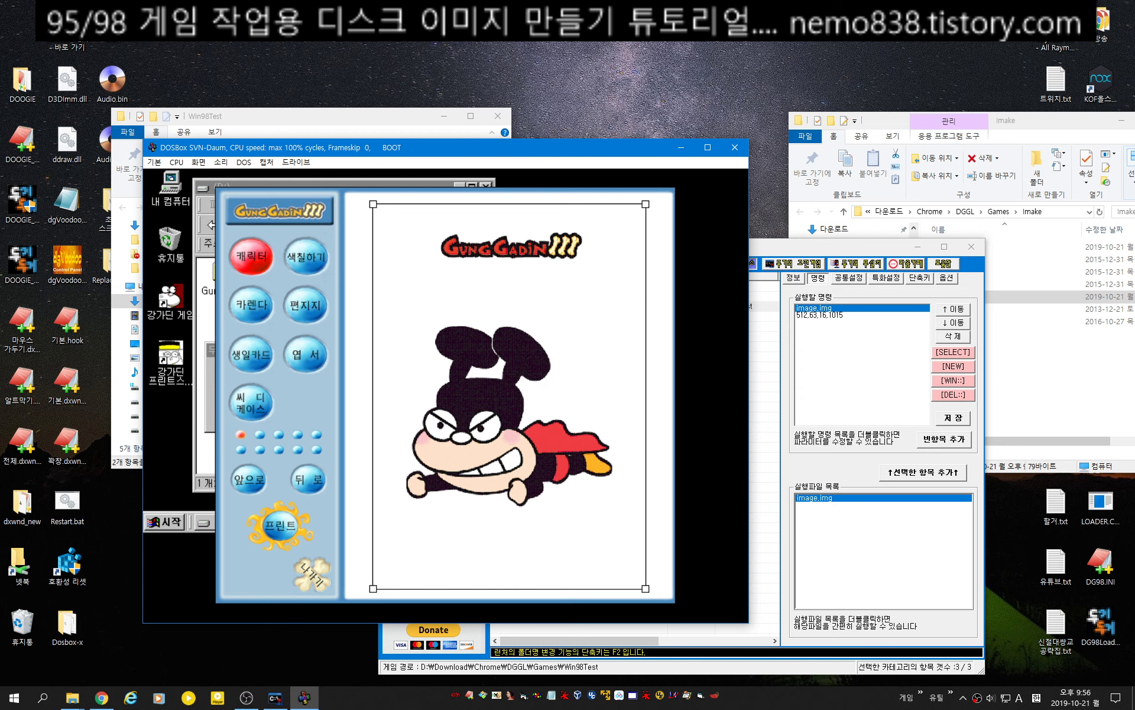
click(316, 271)
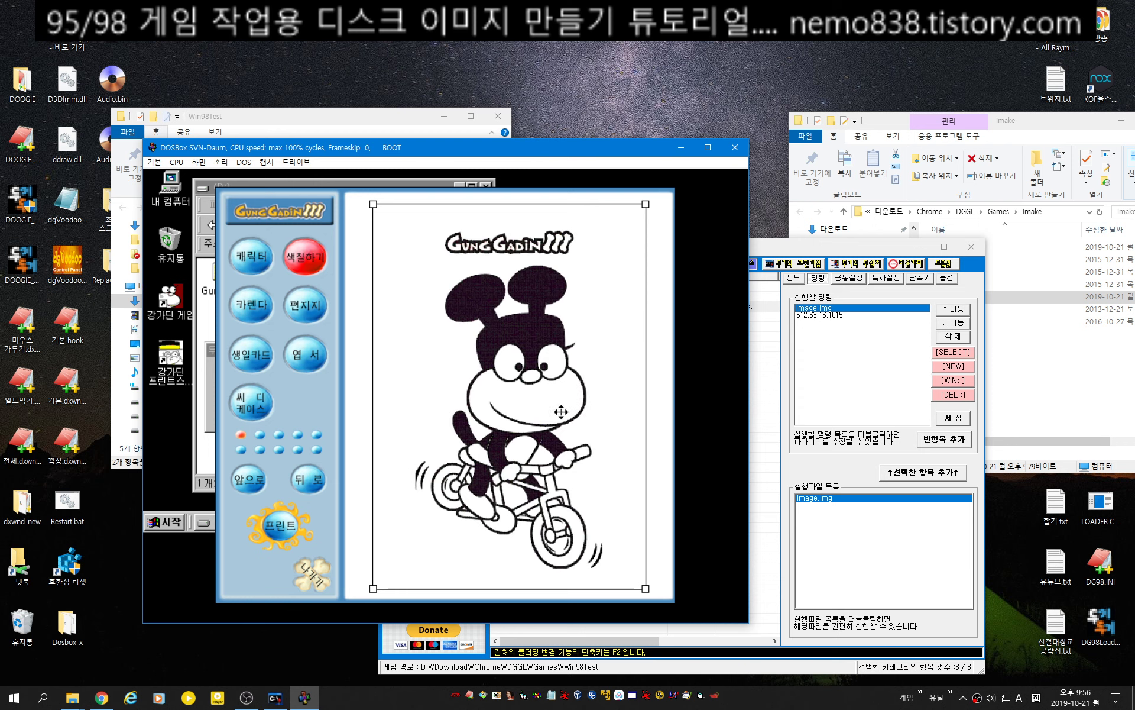
click(245, 308)
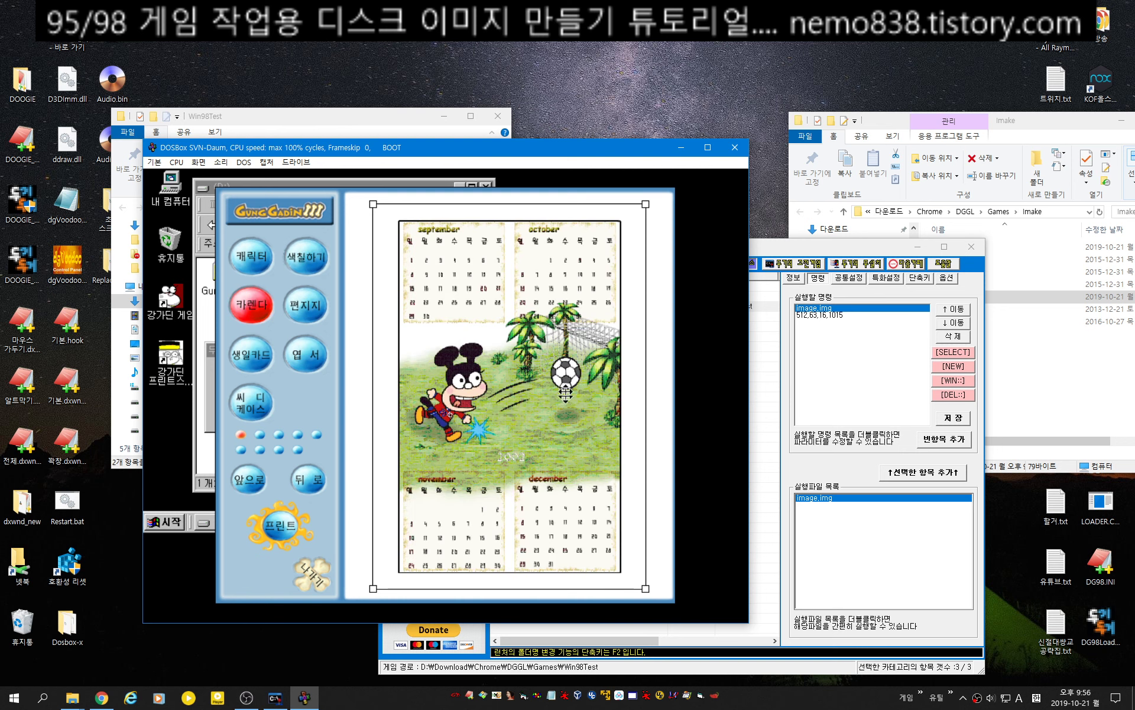
click(323, 582)
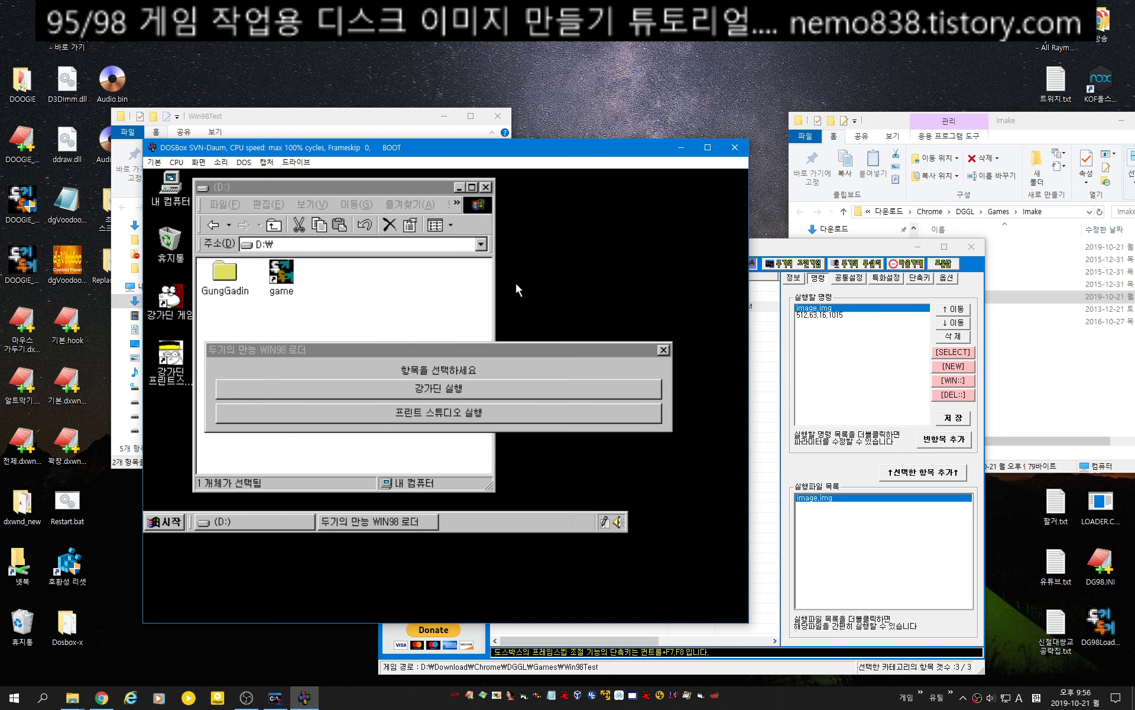
Close the drive D: window and start a new game through 강가딘 실행 in the loader.
click(431, 193)
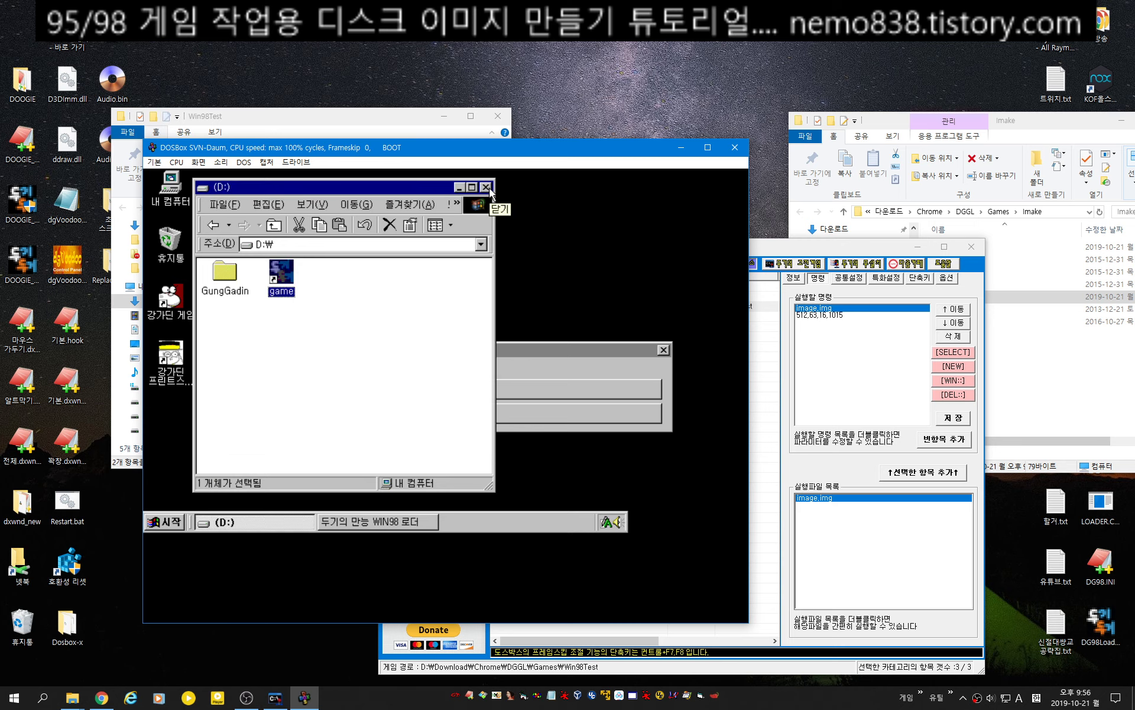
click(488, 188)
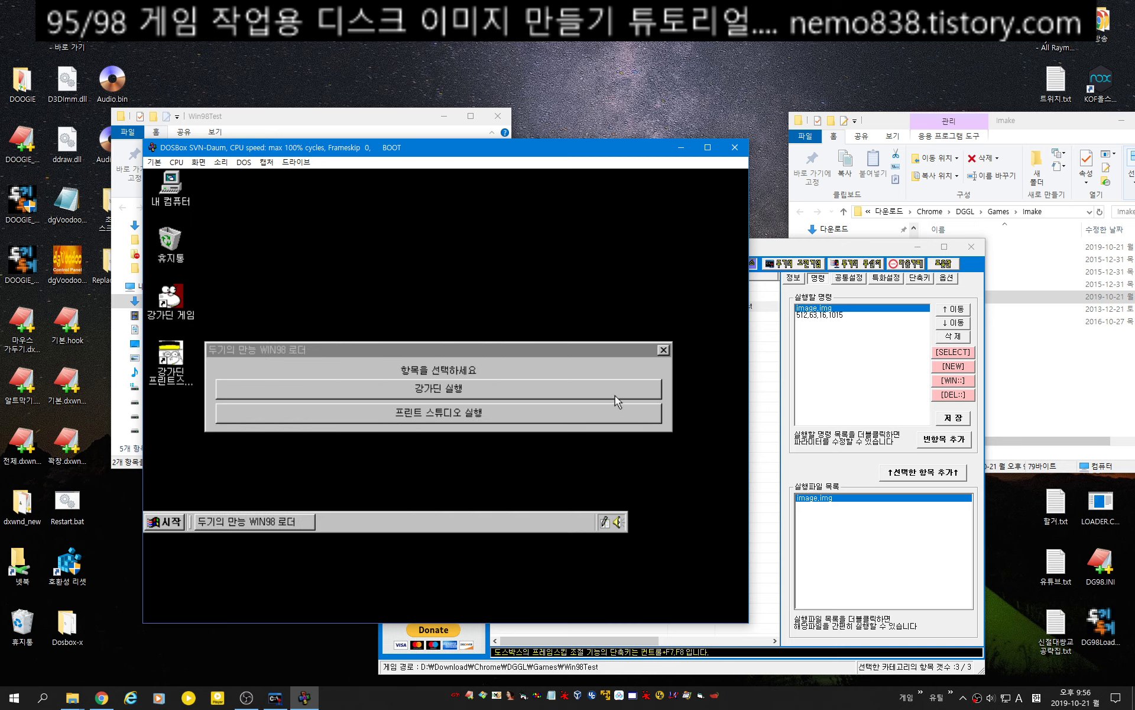
click(479, 391)
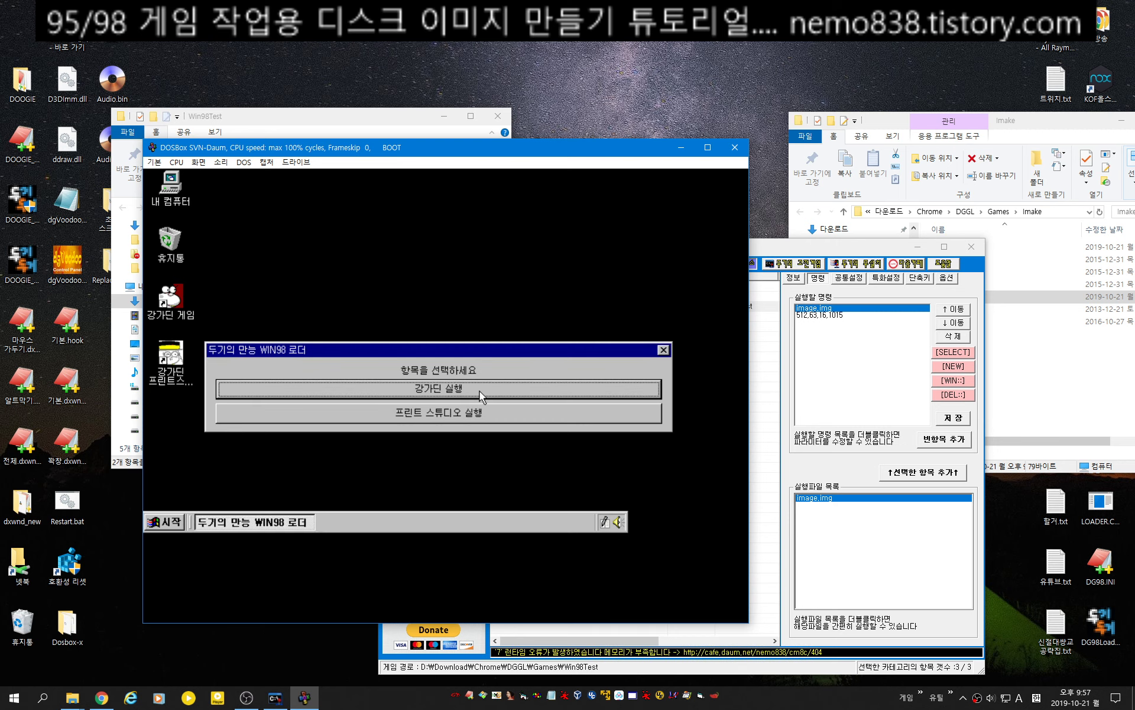
click(480, 392)
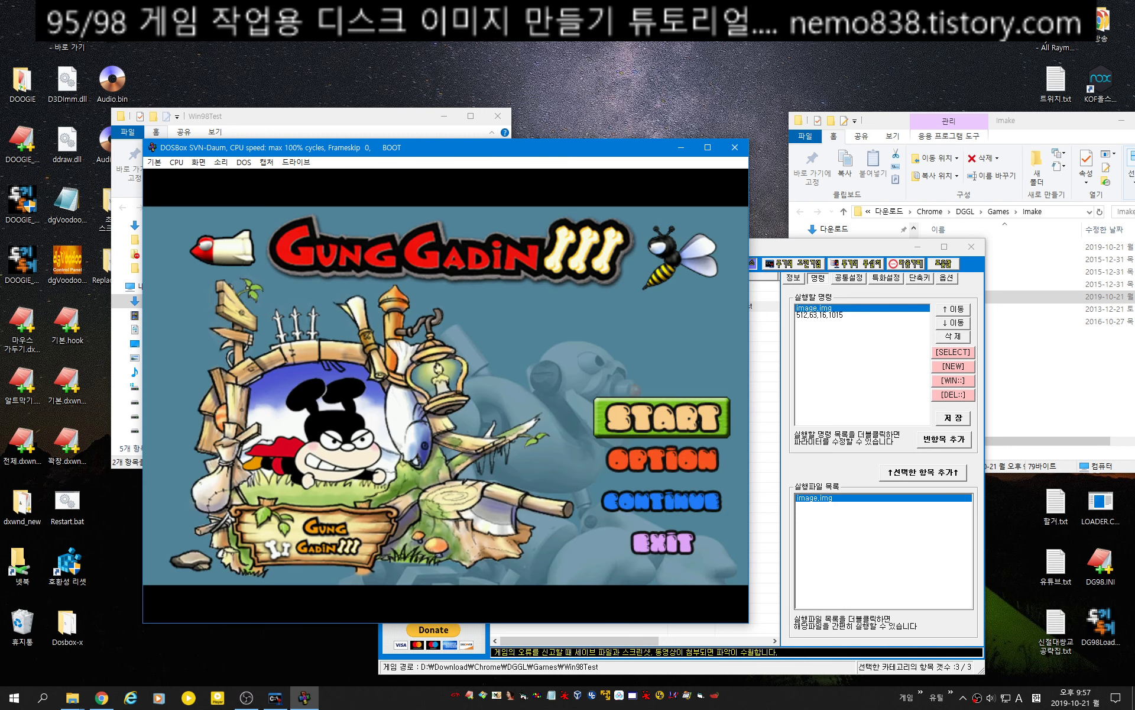
key(Return)
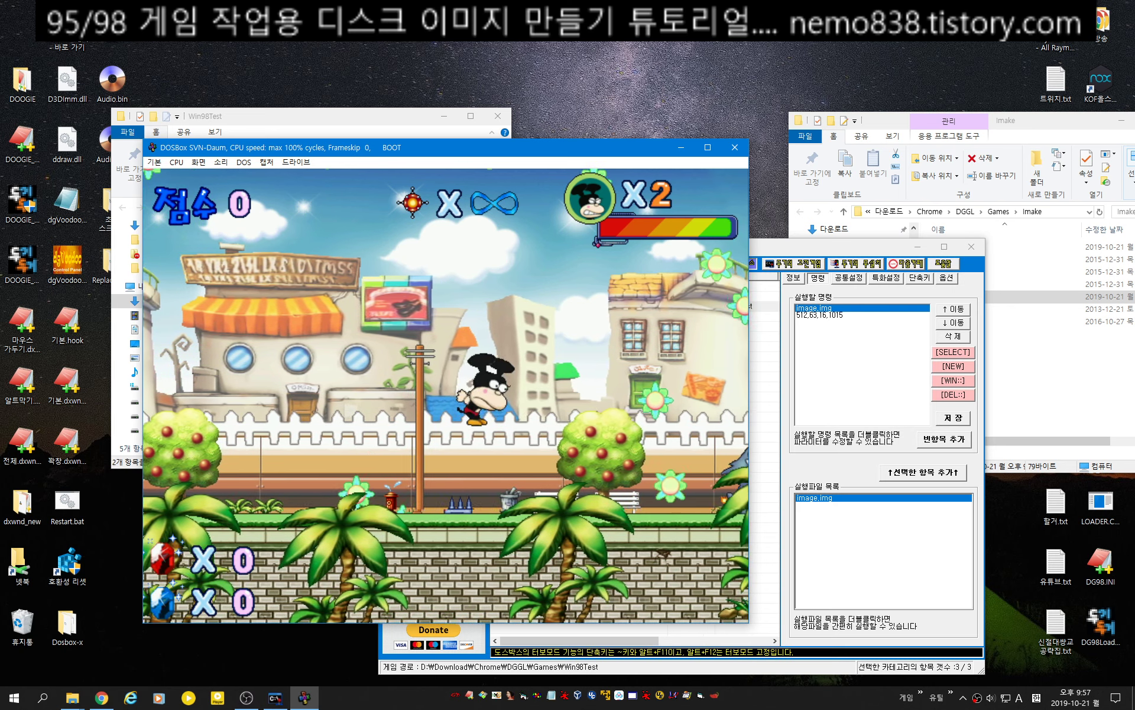
Play through part of the first stage to test running, jumping and attacking enemies.
key(Right)
key(space)
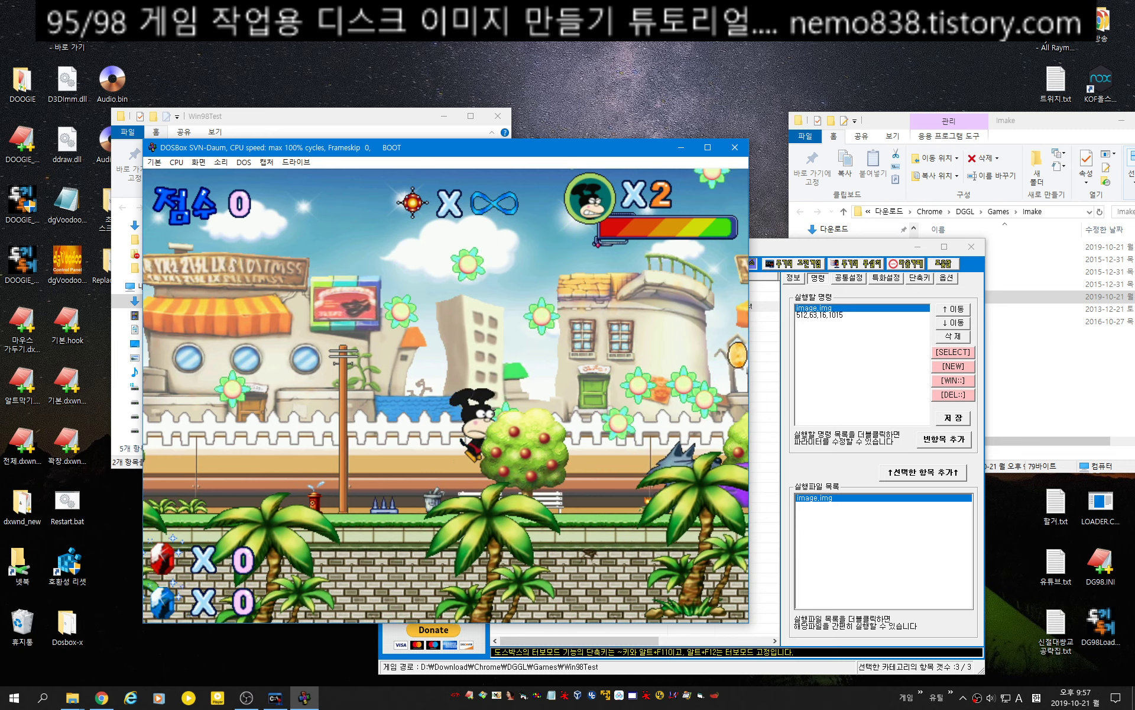
key(Right)
key(ctrl)
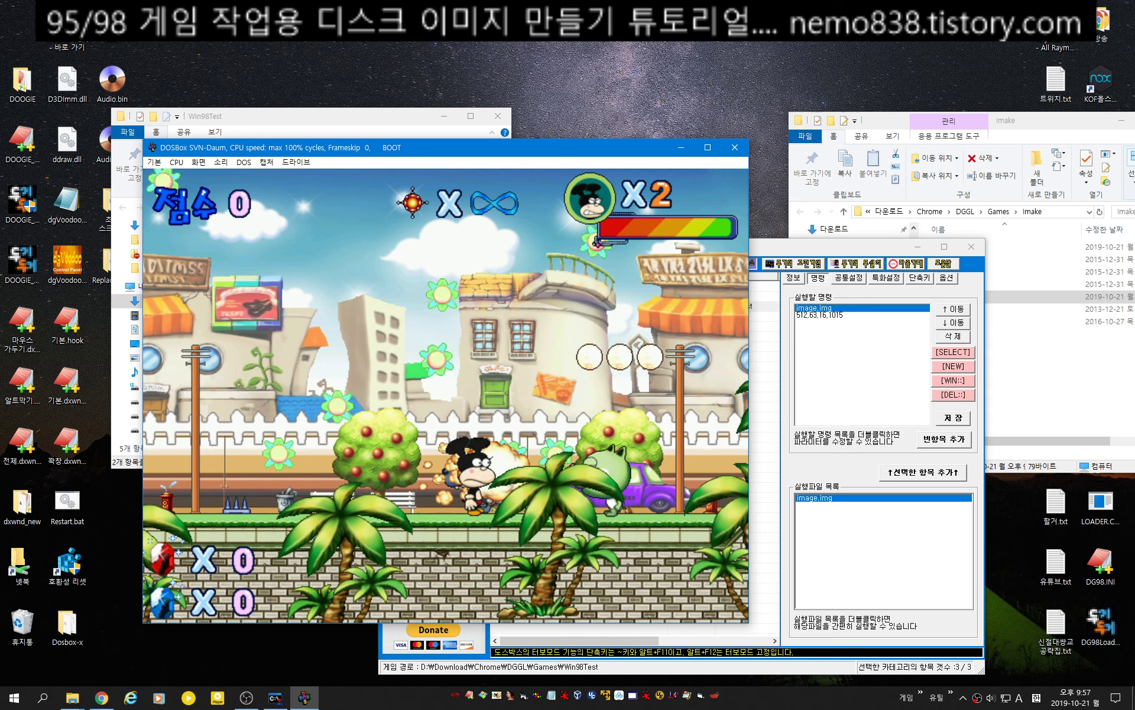
key(Right)
key(ctrl)
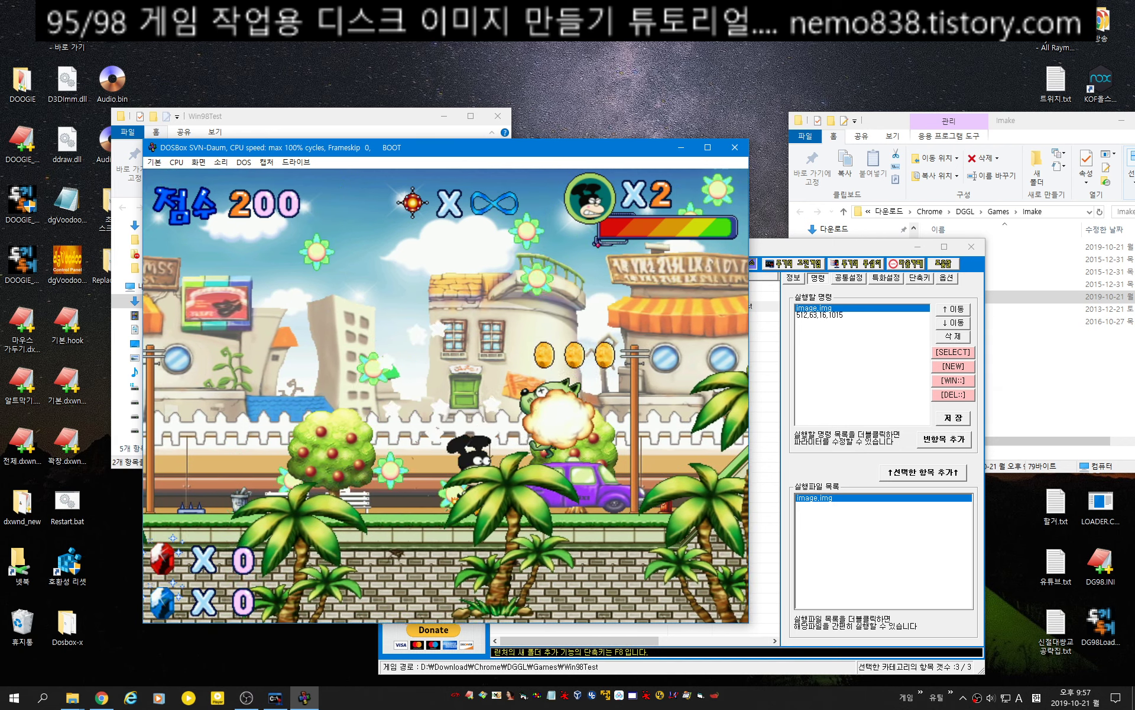
key(Right)
key(Up)
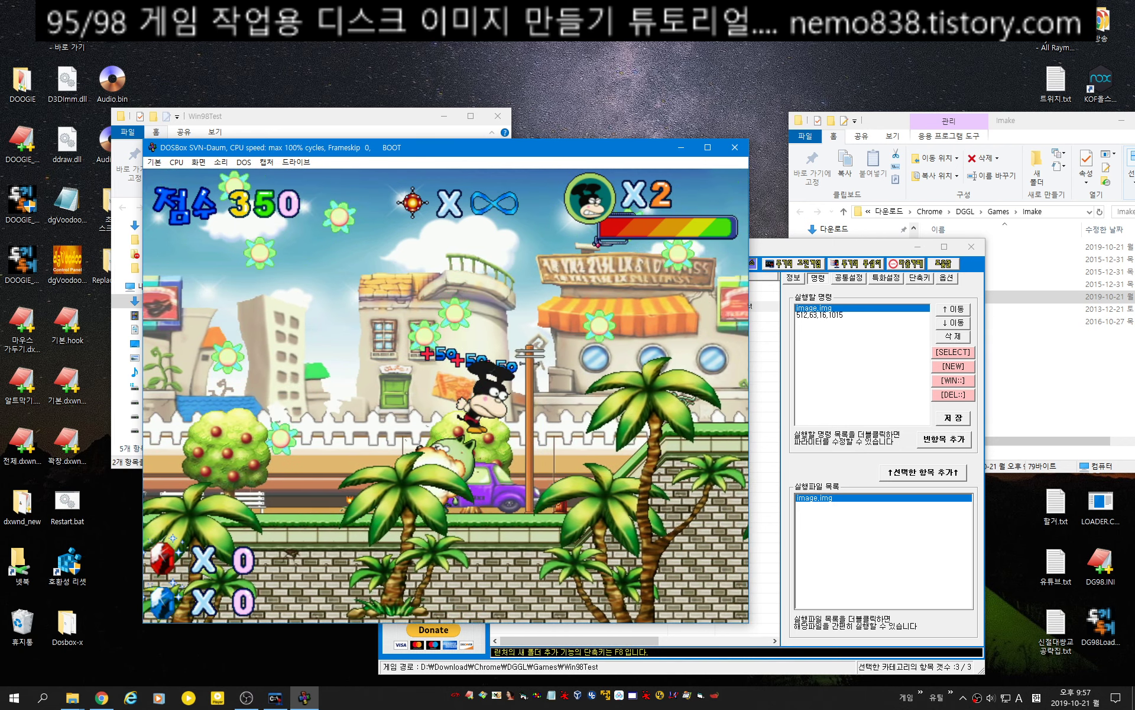
key(Right)
key(Right)
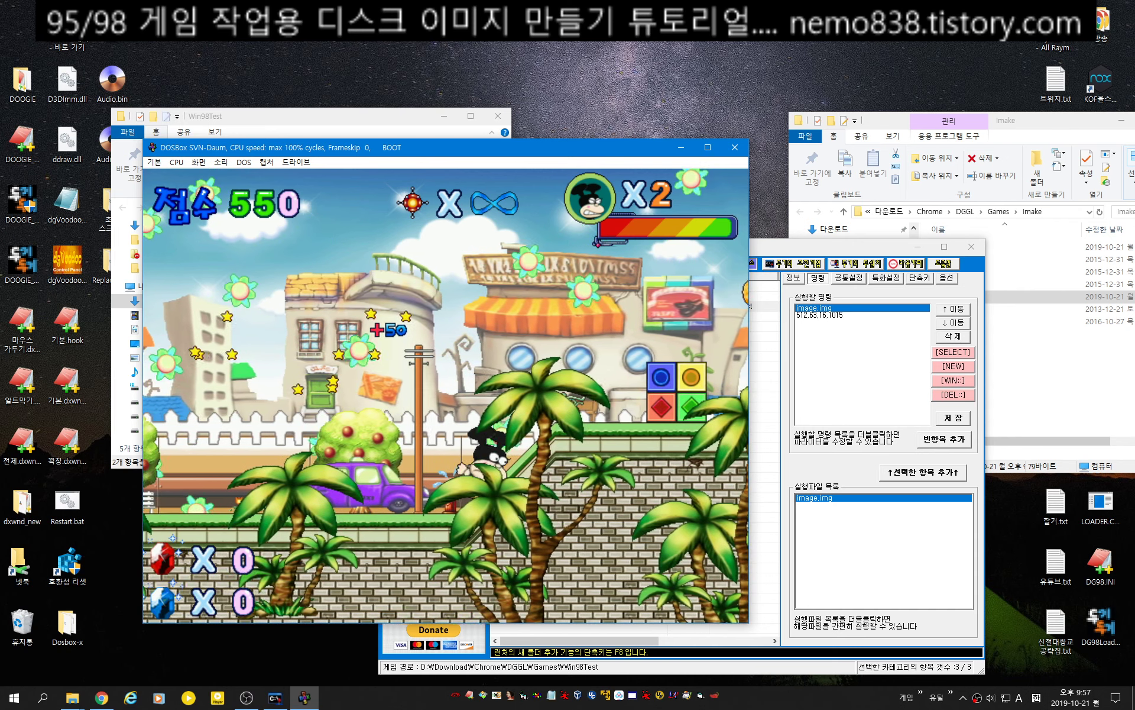
key(Up)
key(Right)
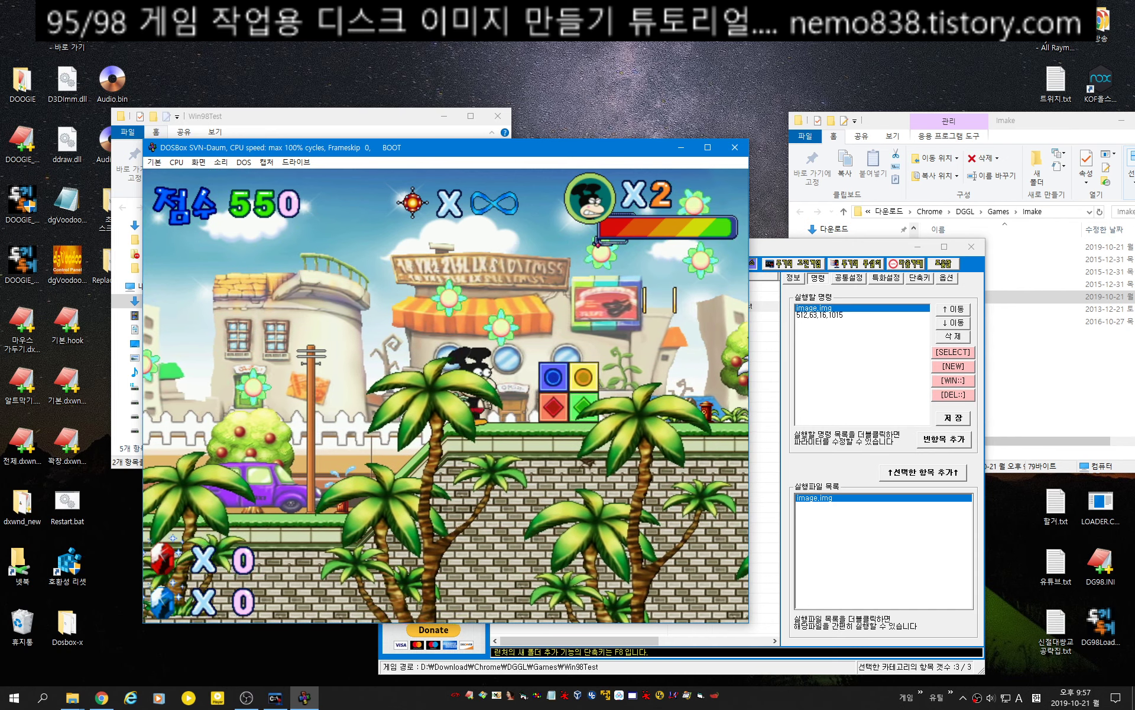
key(Right)
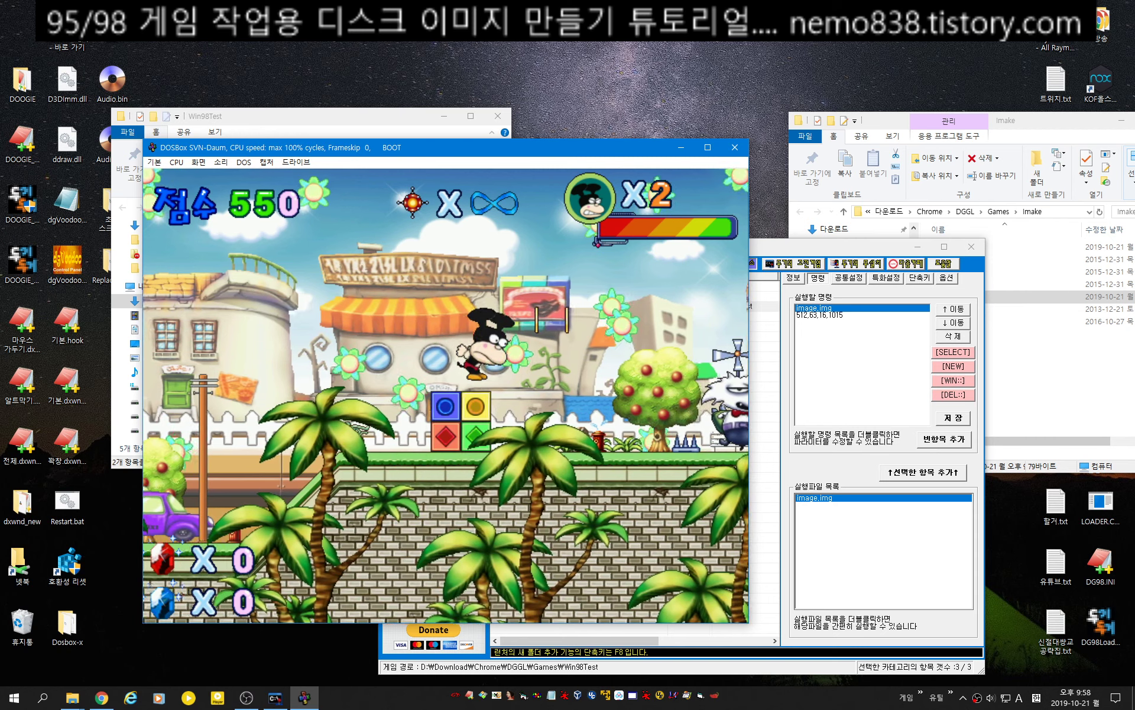
key(Right)
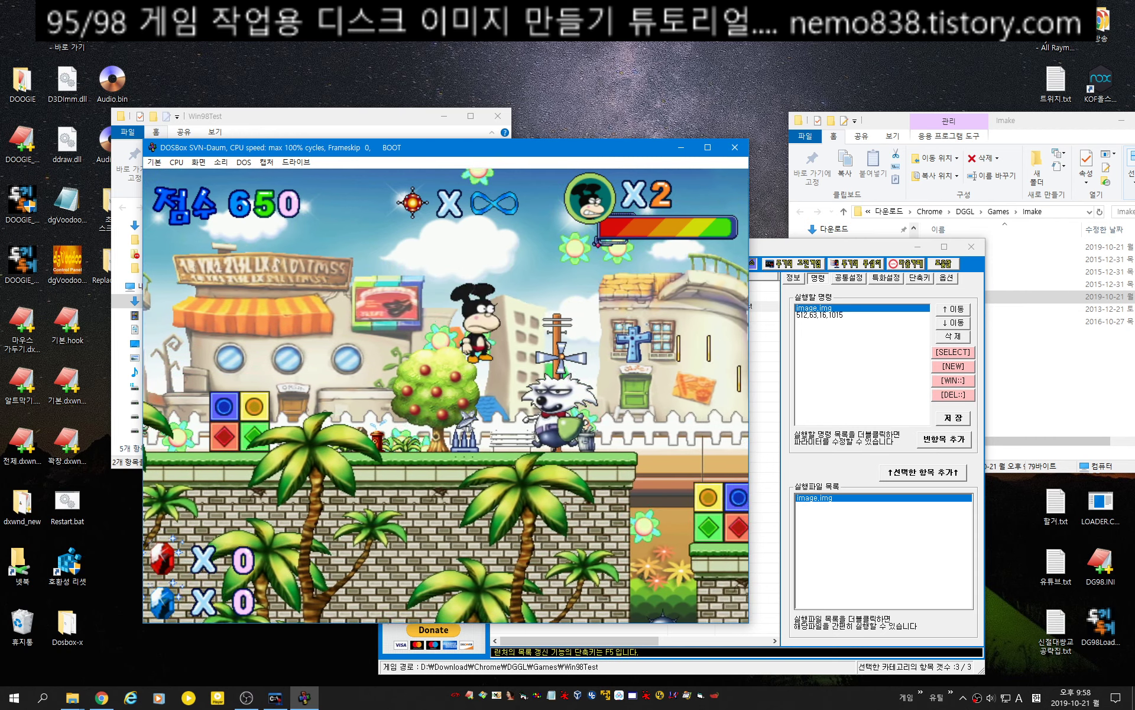
key(Right)
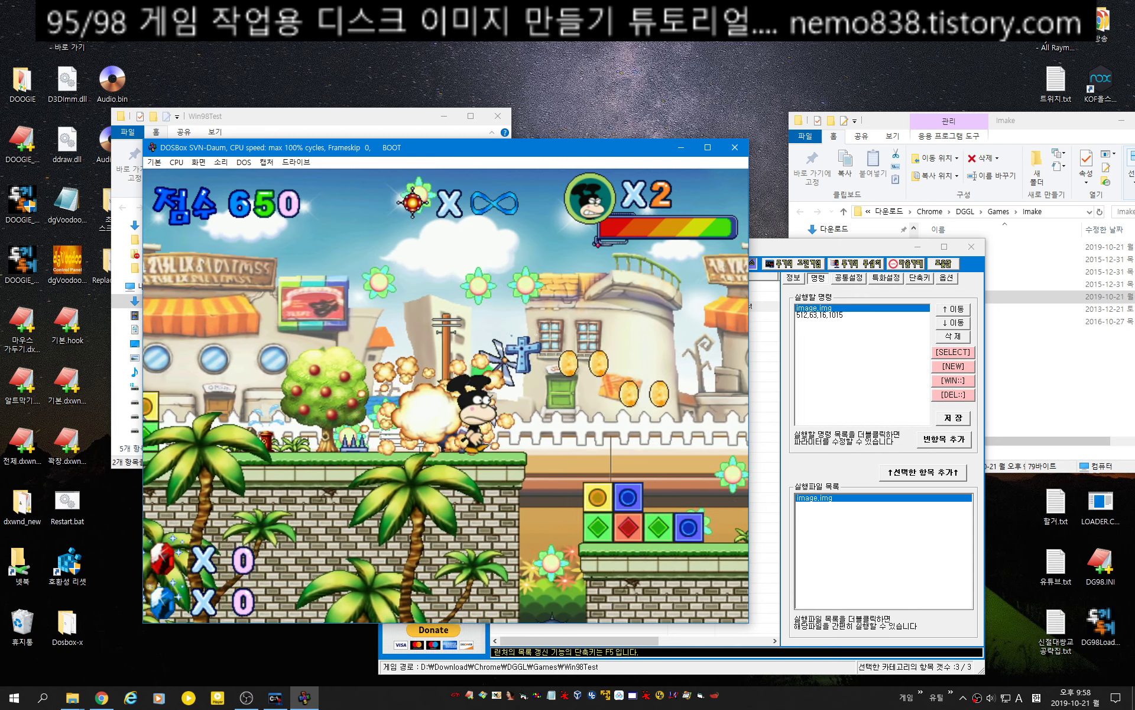
key(Right)
key(space)
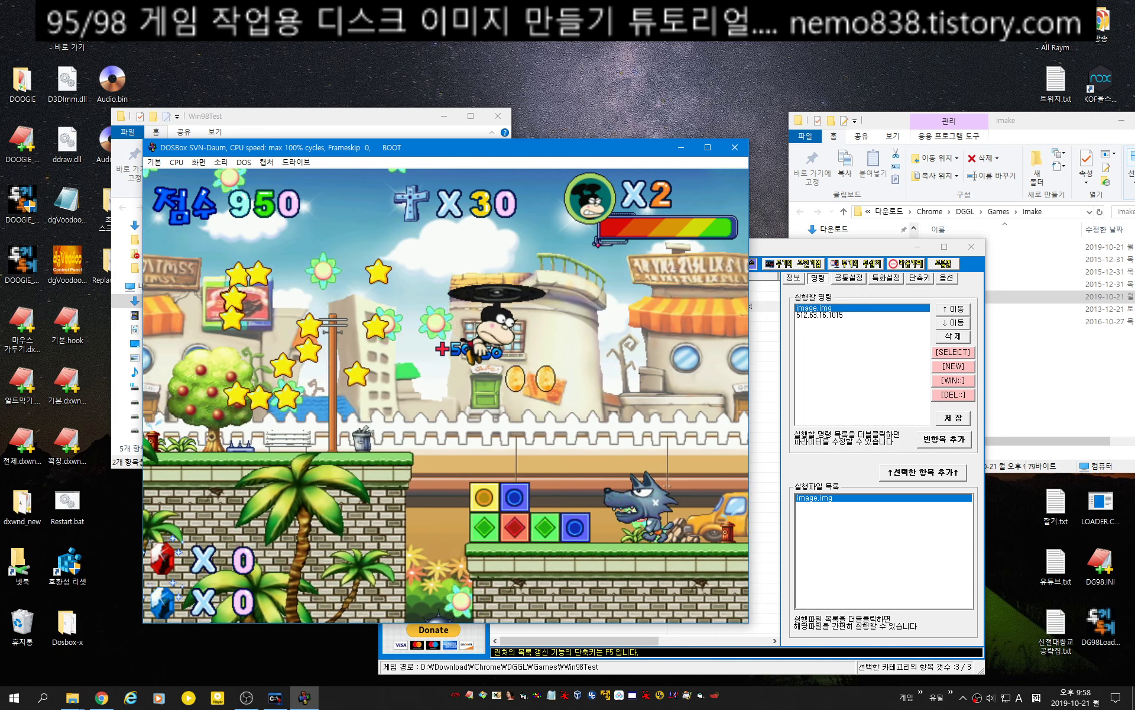
key(Right)
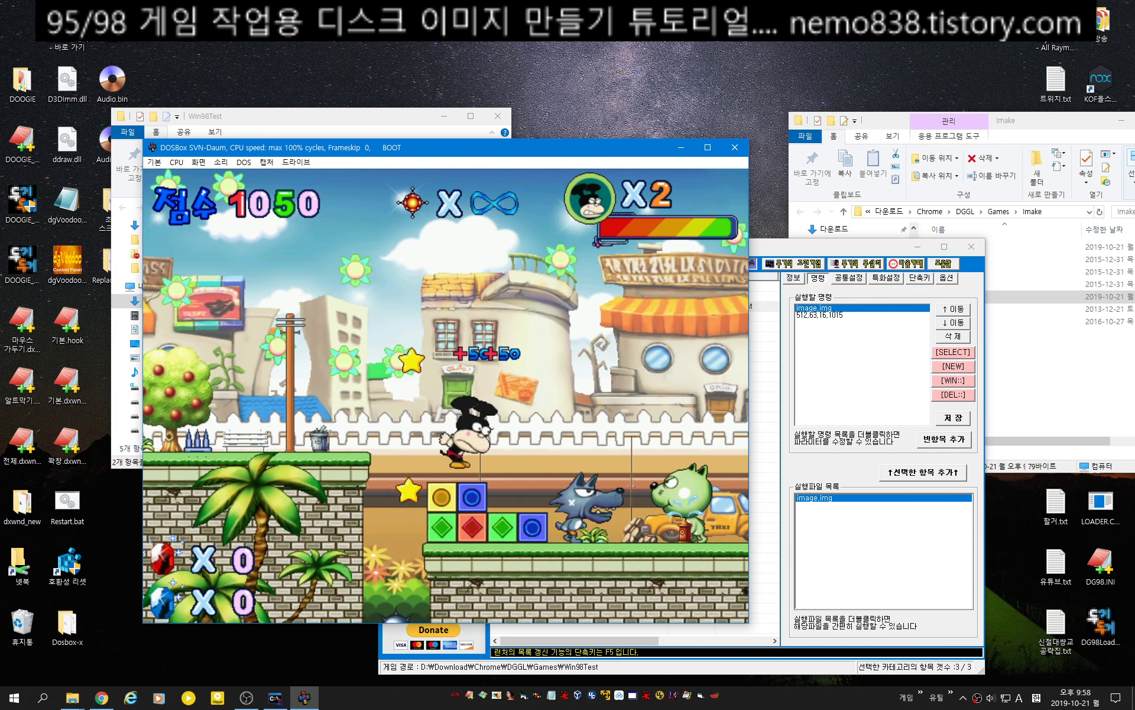
key(Right)
key(shift)
key(ctrl)
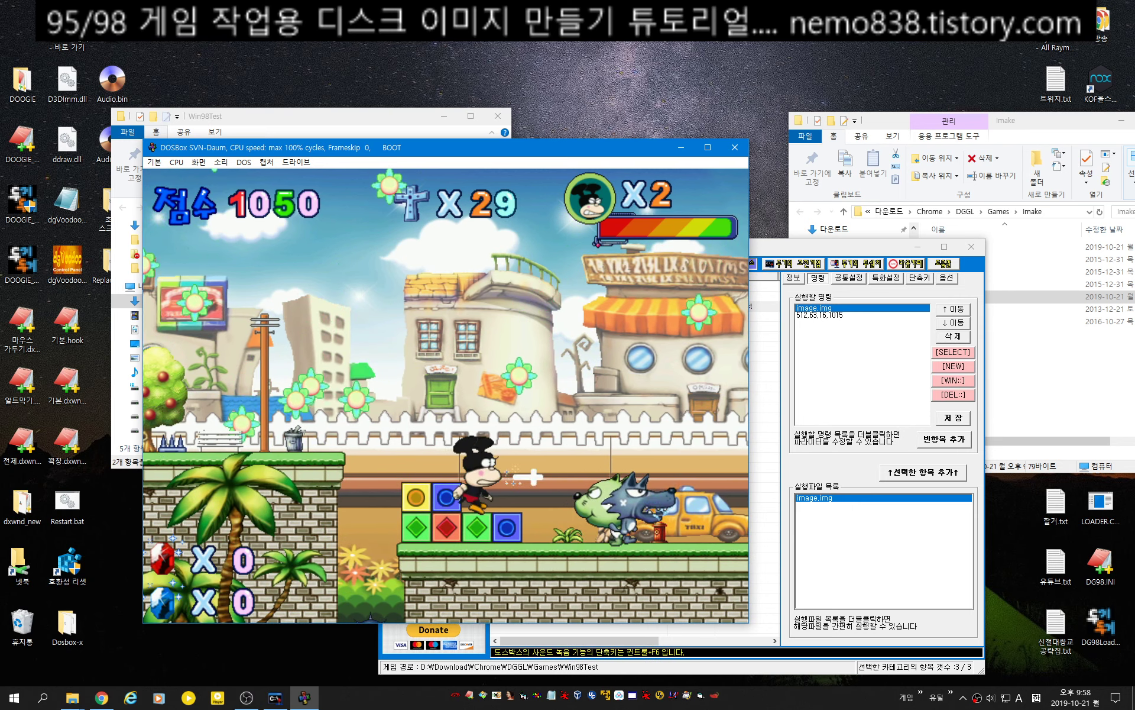
key(ctrl)
key(Right)
key(Right)
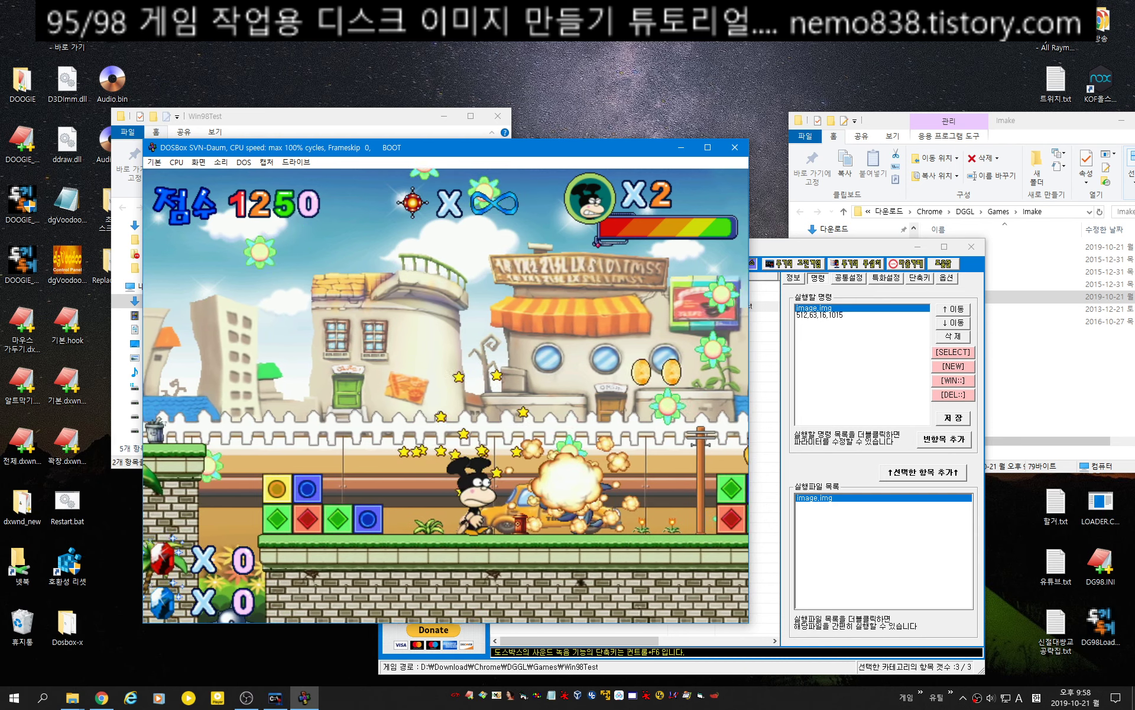
key(Right)
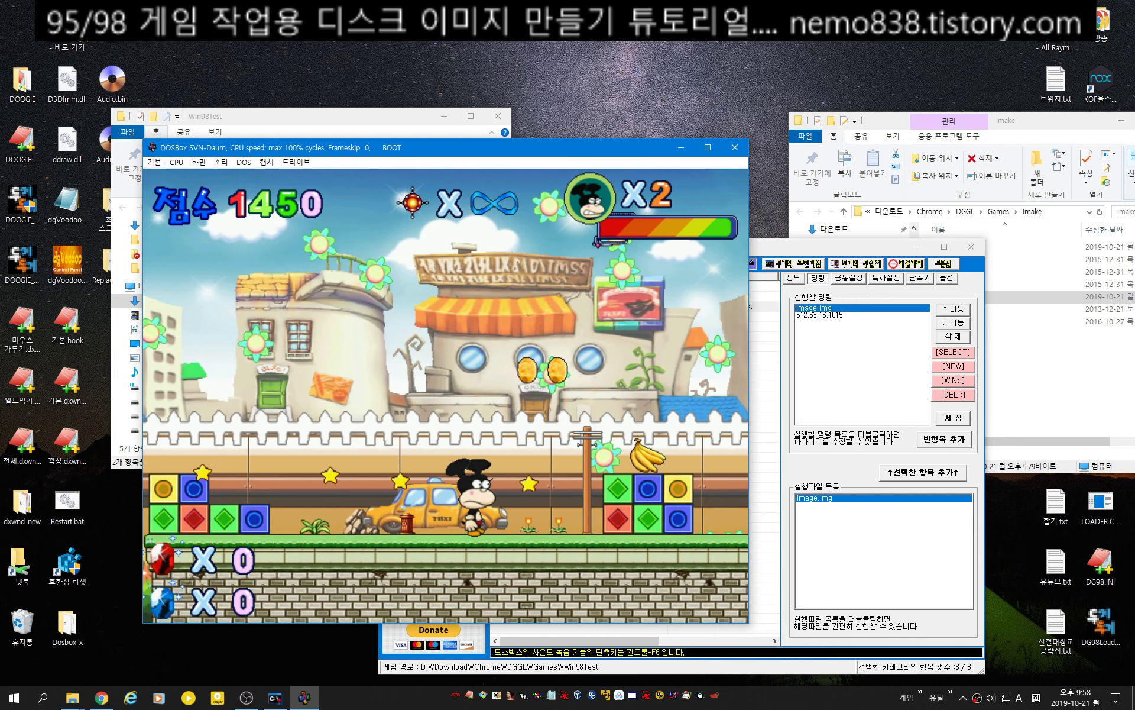
Quit the game and shut down Windows 98.
key(alt+F4)
key(alt+F4)
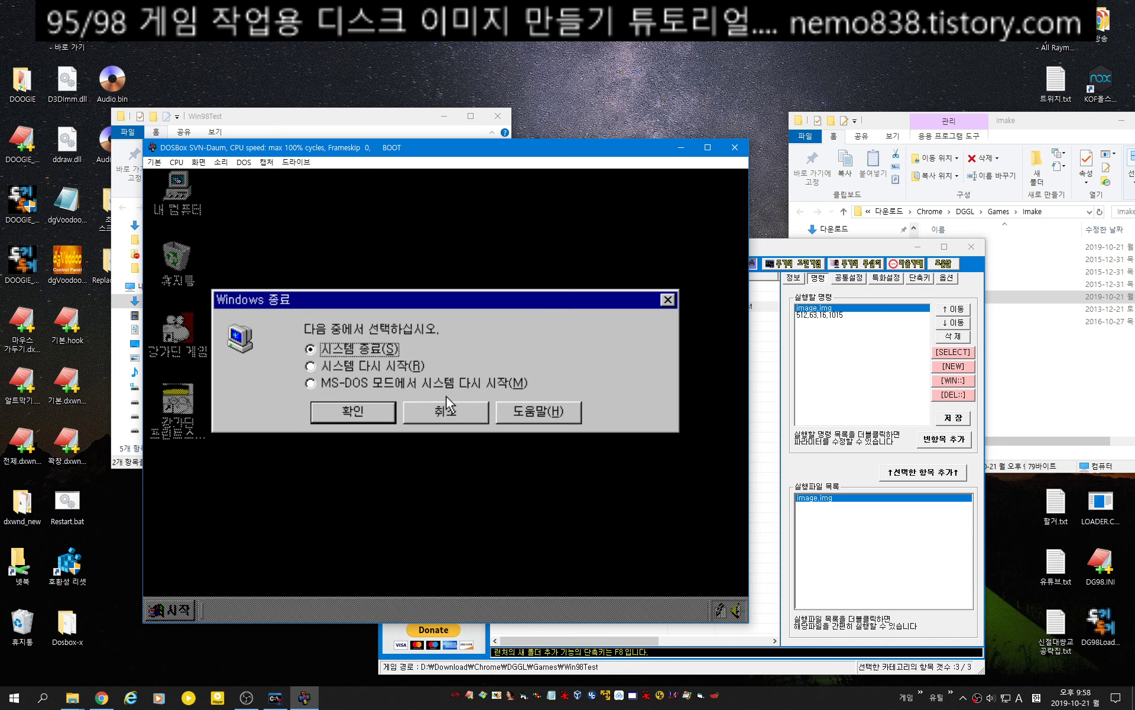
key(Return)
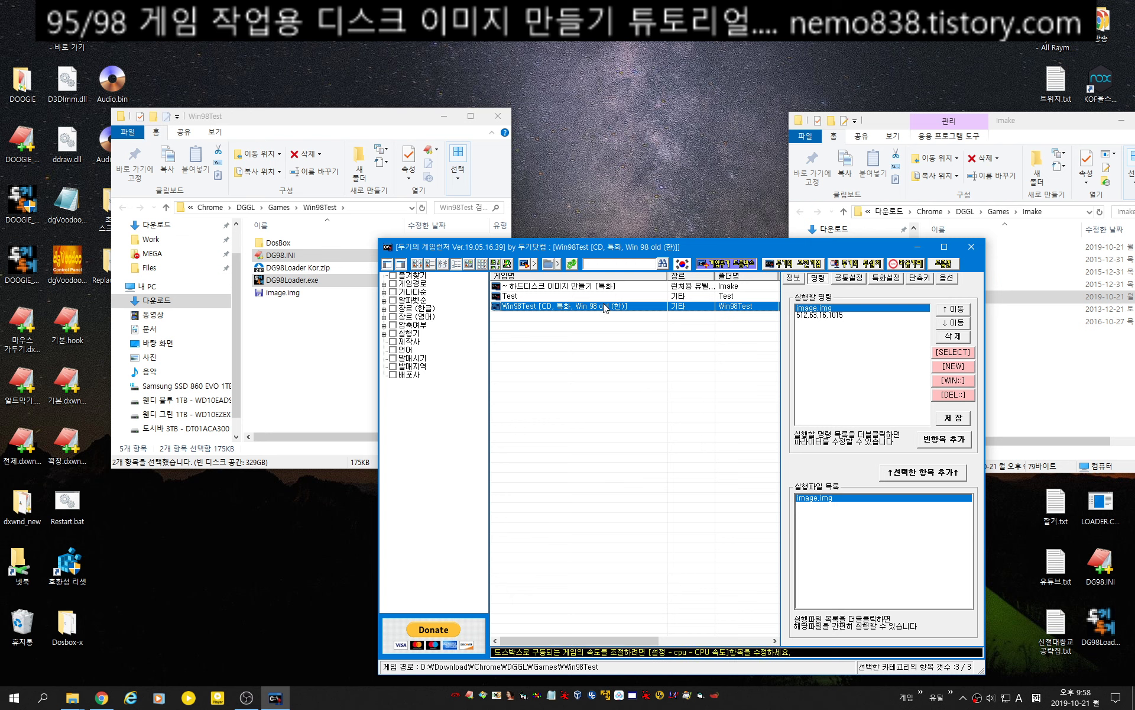
Load the preset [KR95]D3D Old.conf into the specialised settings of the Win98Test game and start it.
click(892, 283)
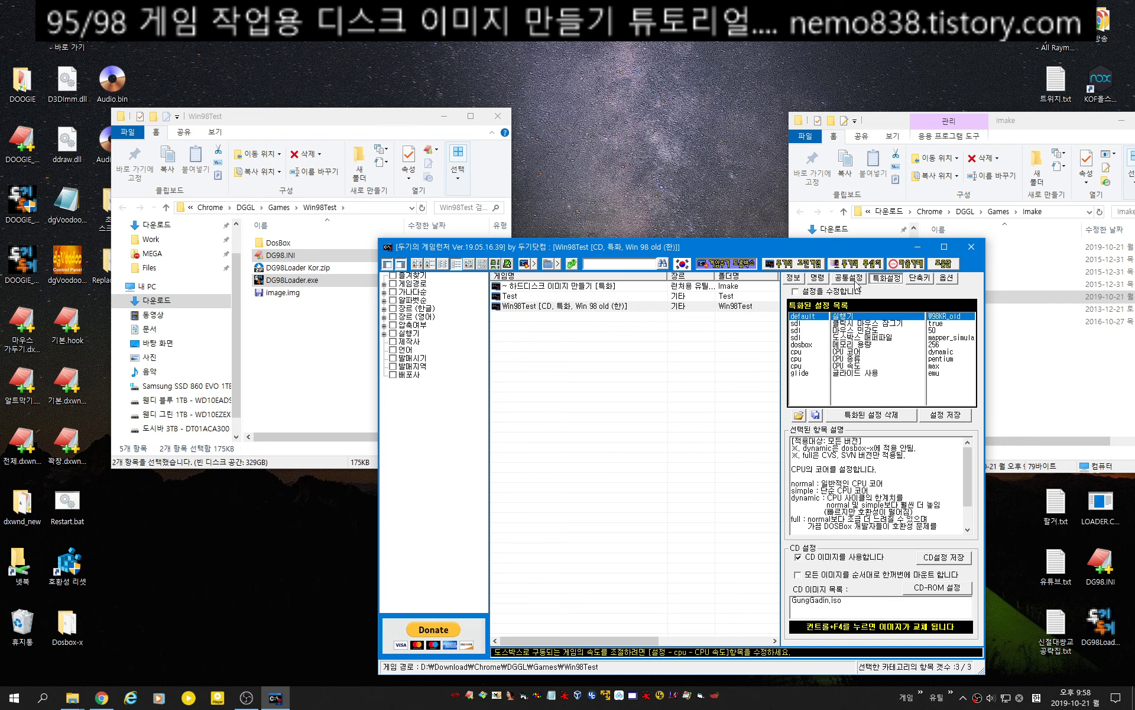
click(799, 414)
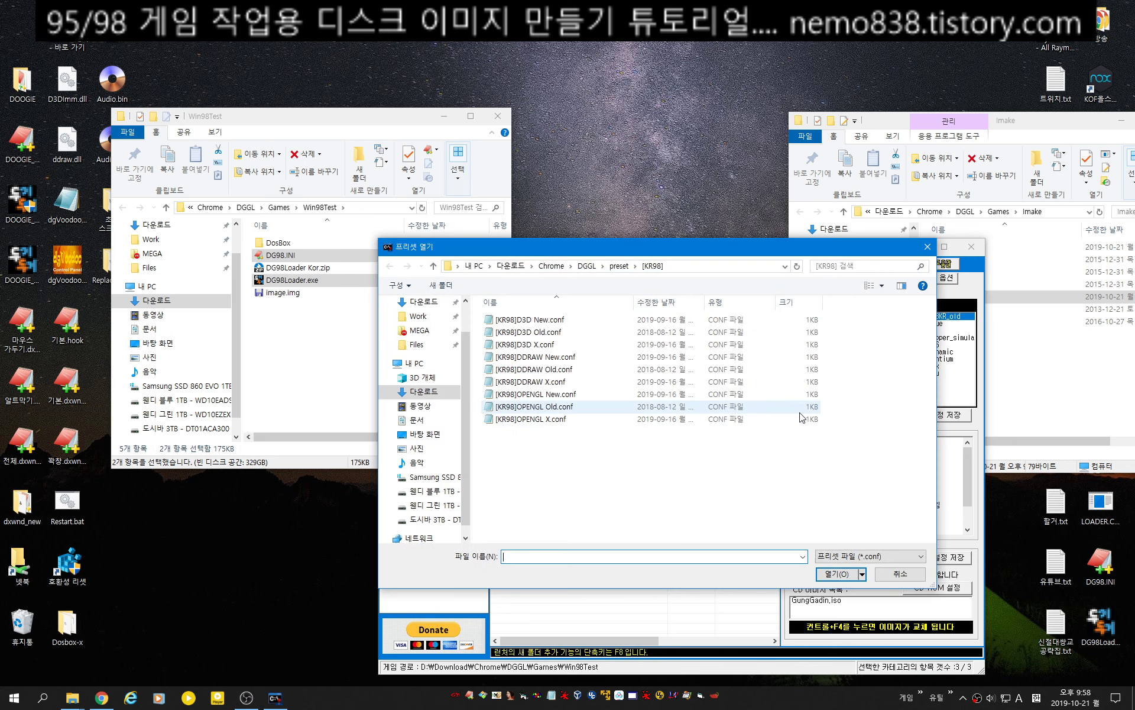
click(618, 267)
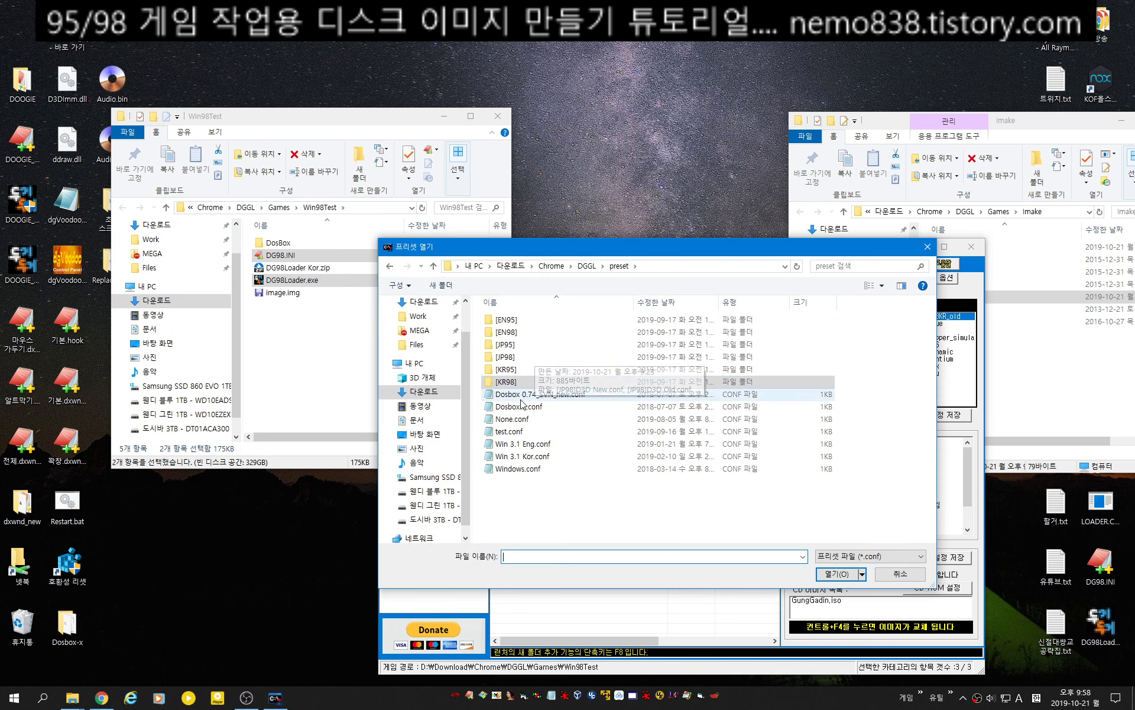
double_click(518, 373)
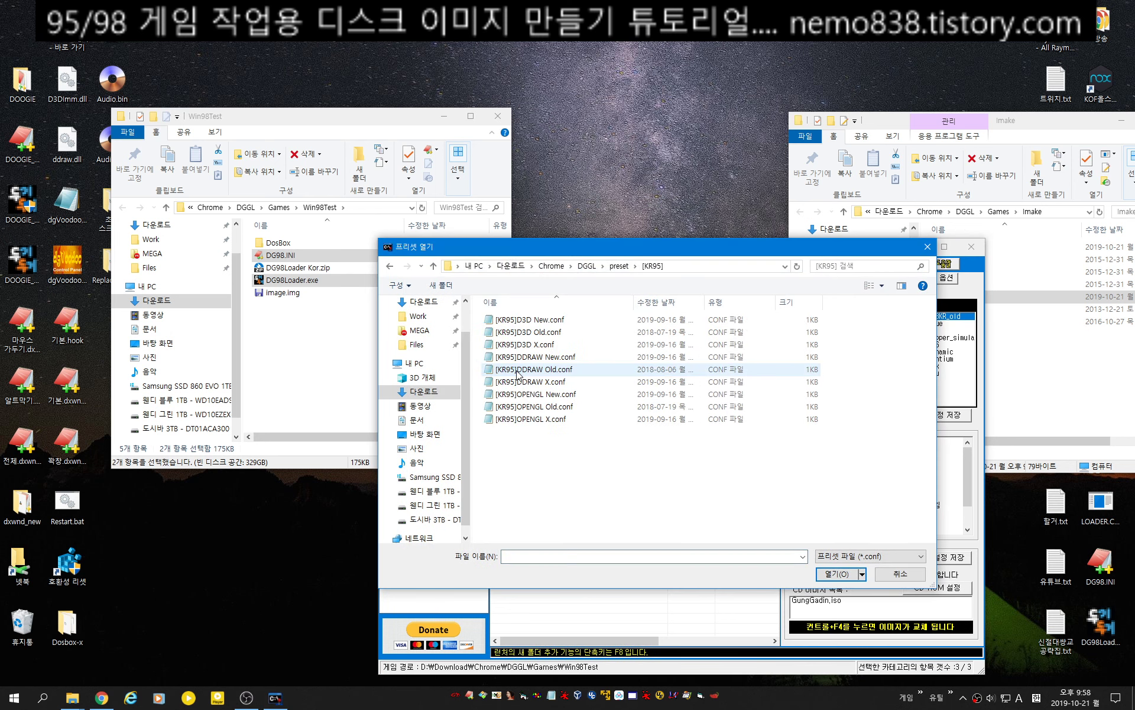
double_click(534, 332)
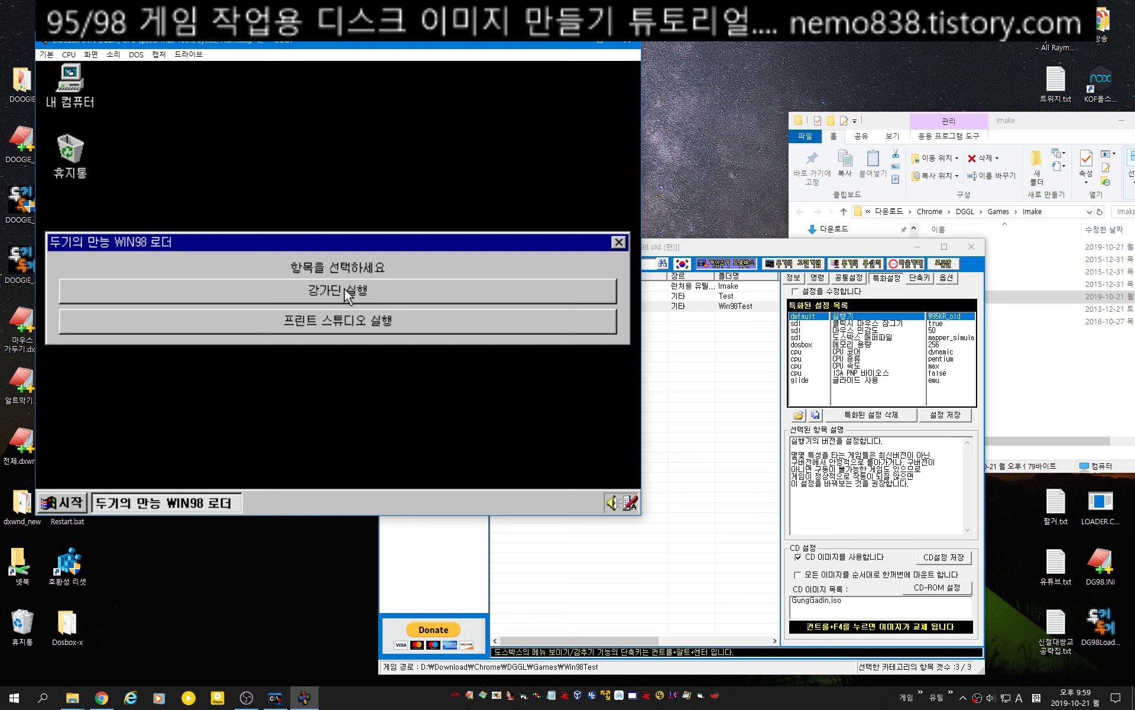
Start a new game through 강가딘 실행 and play part of the first stage to test it with the KR95 preset.
click(344, 289)
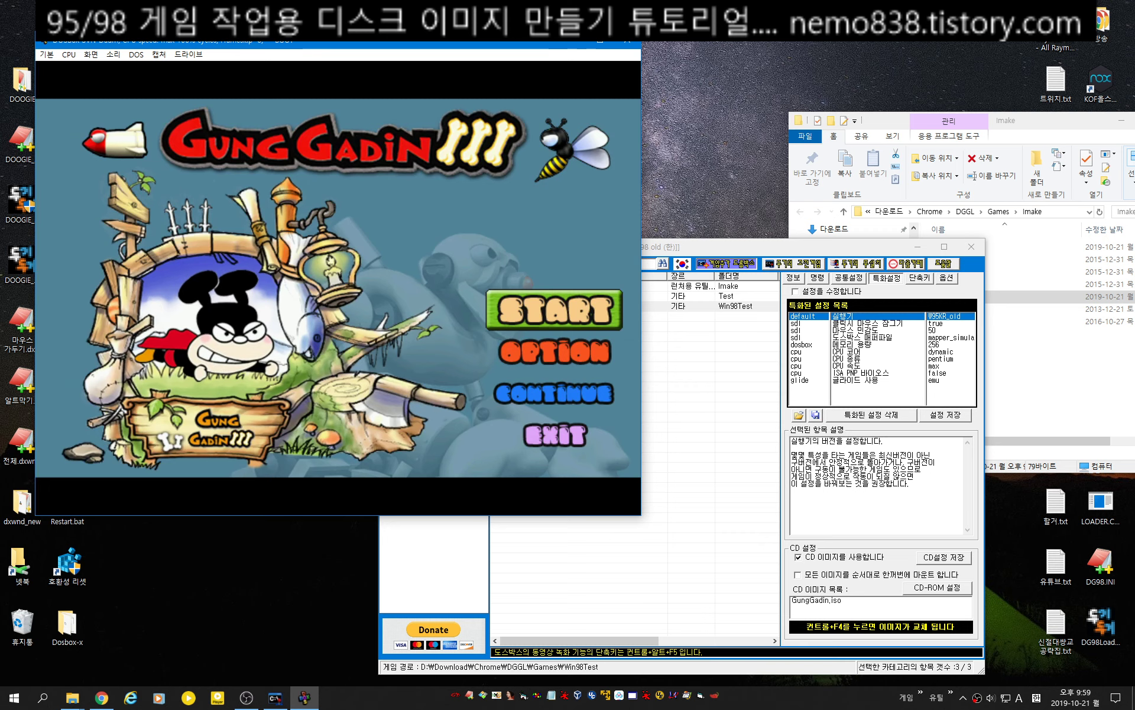
key(Return)
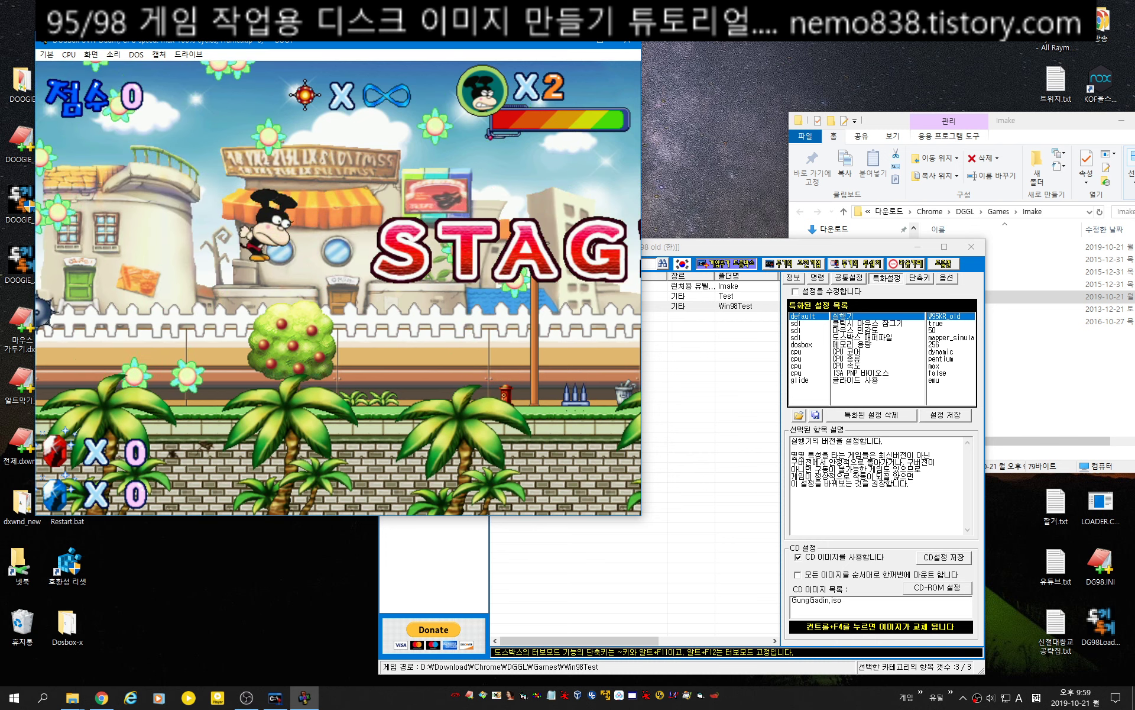
key(Right)
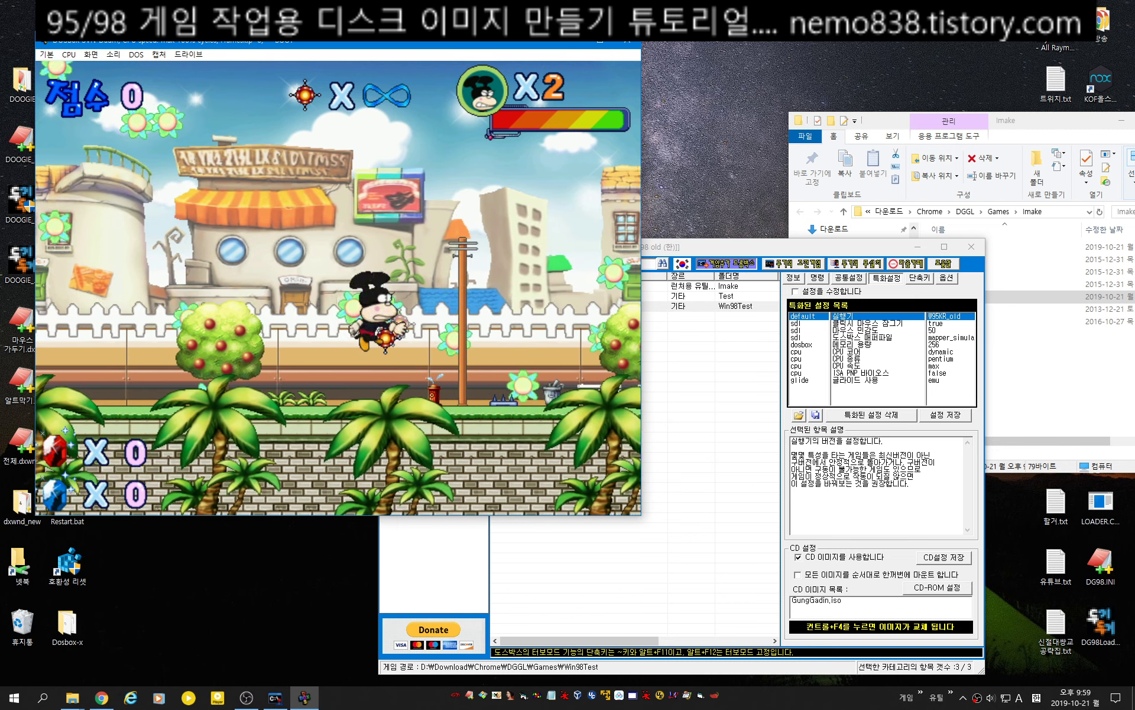
key(Right)
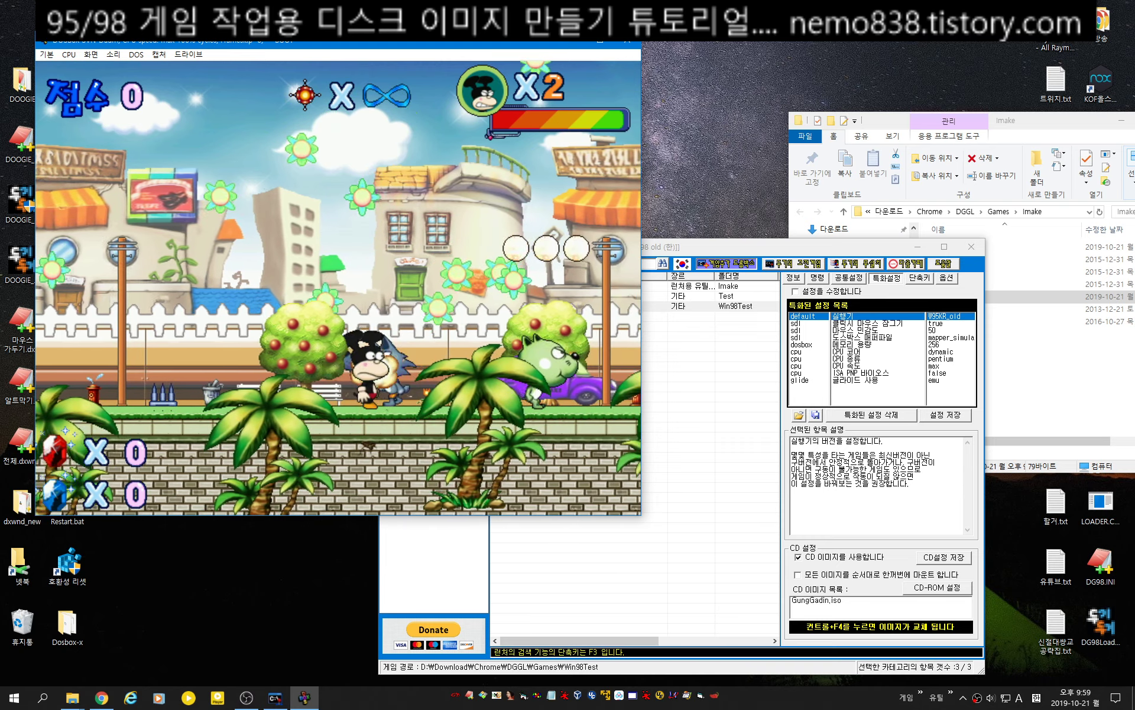
key(Right)
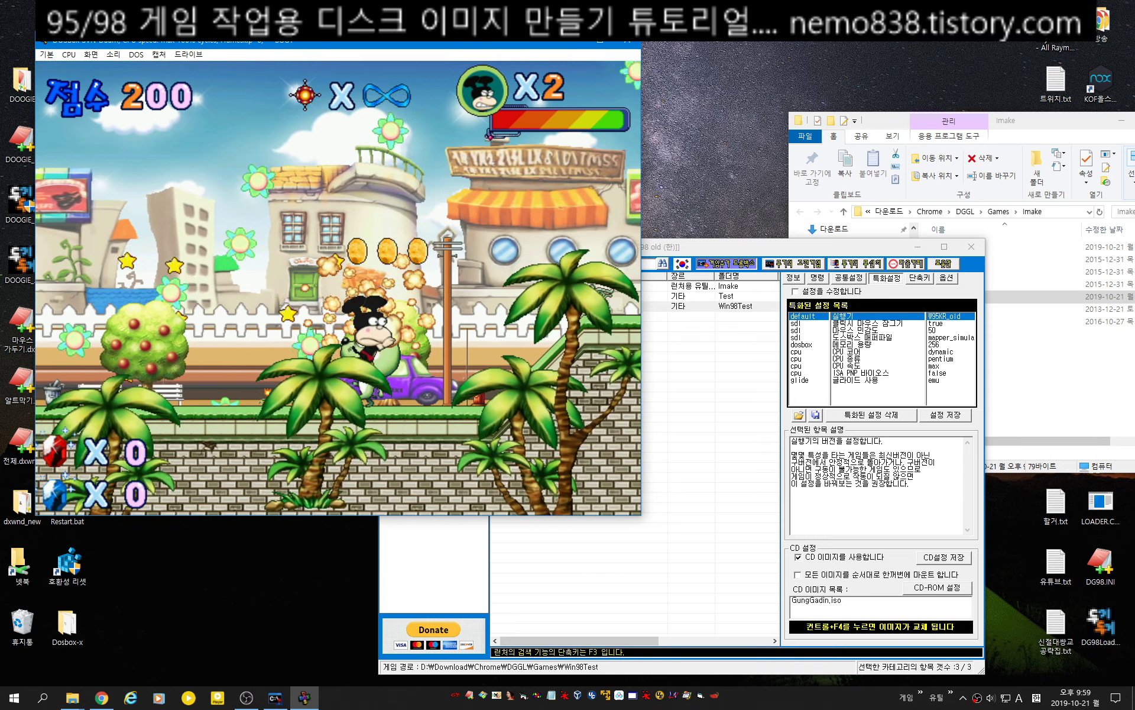
key(Right)
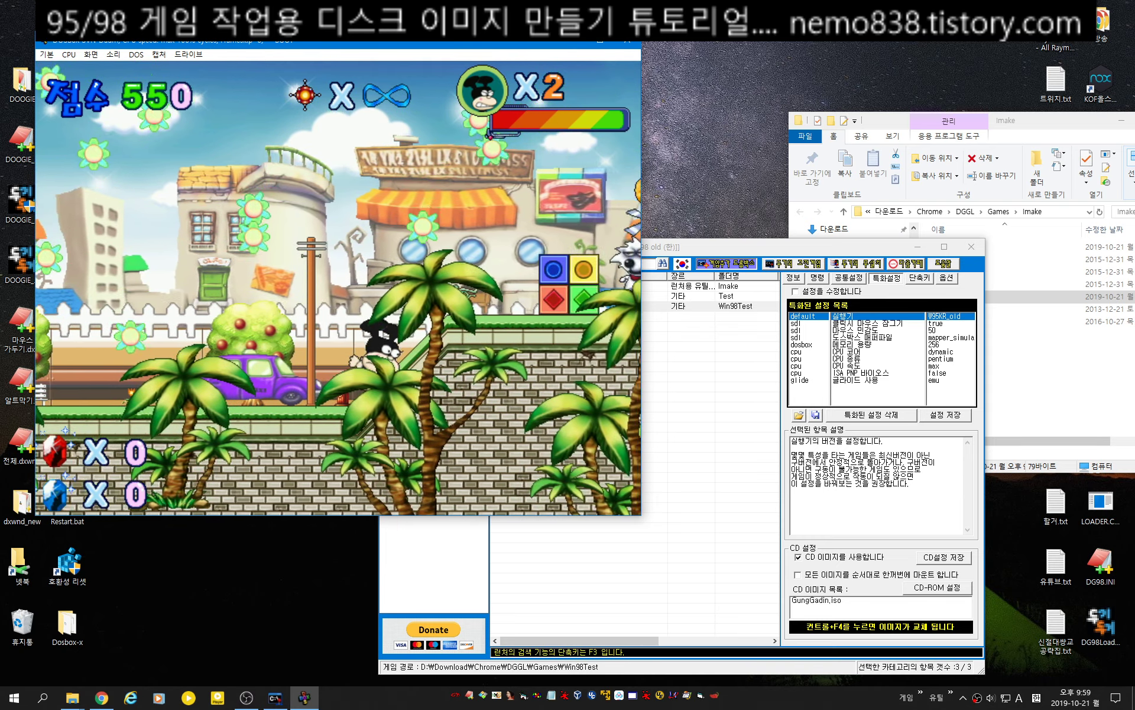
key(Right)
key(Right)
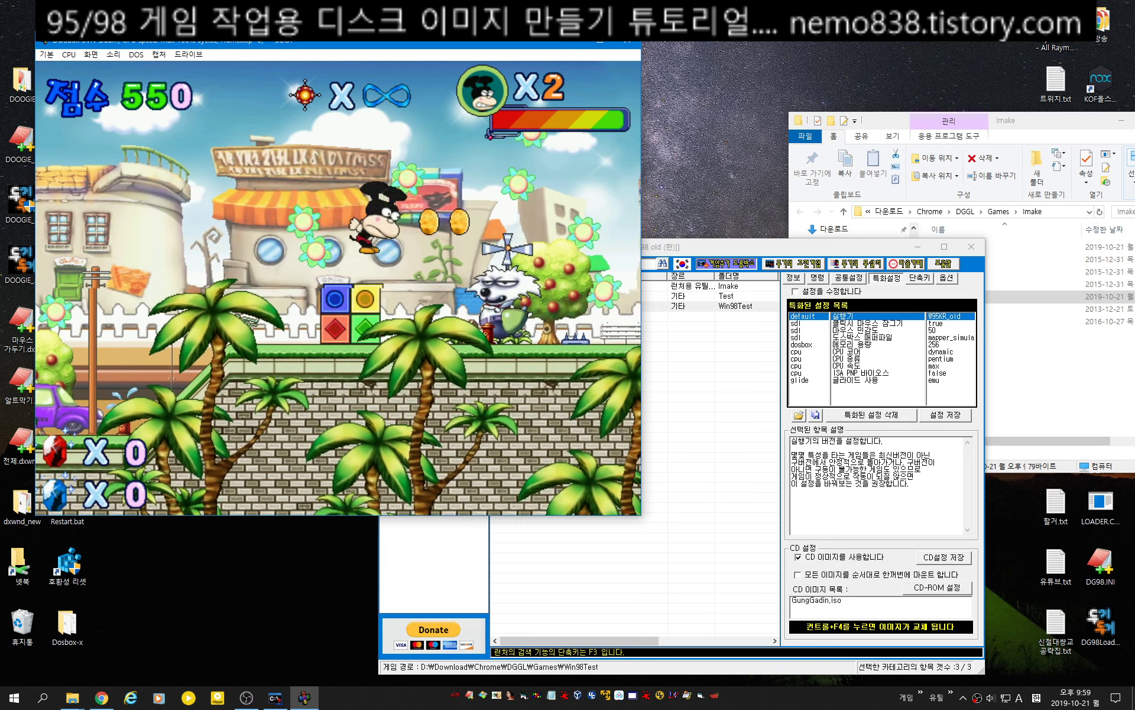
key(Right)
key(Left)
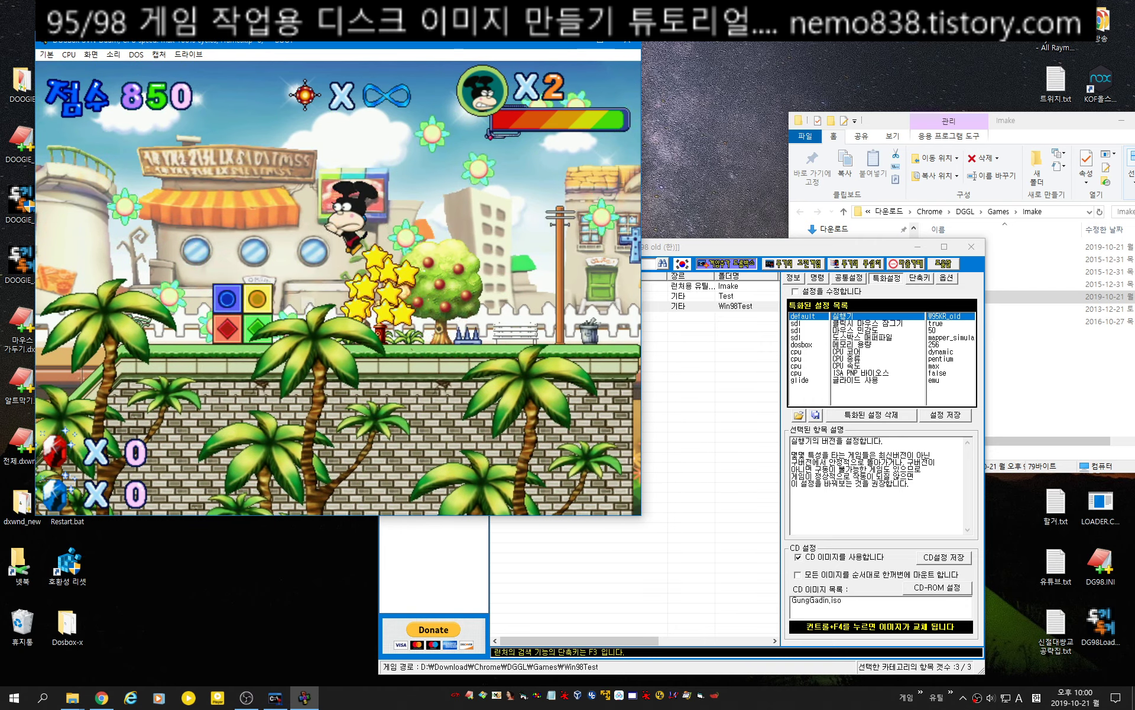
key(Right)
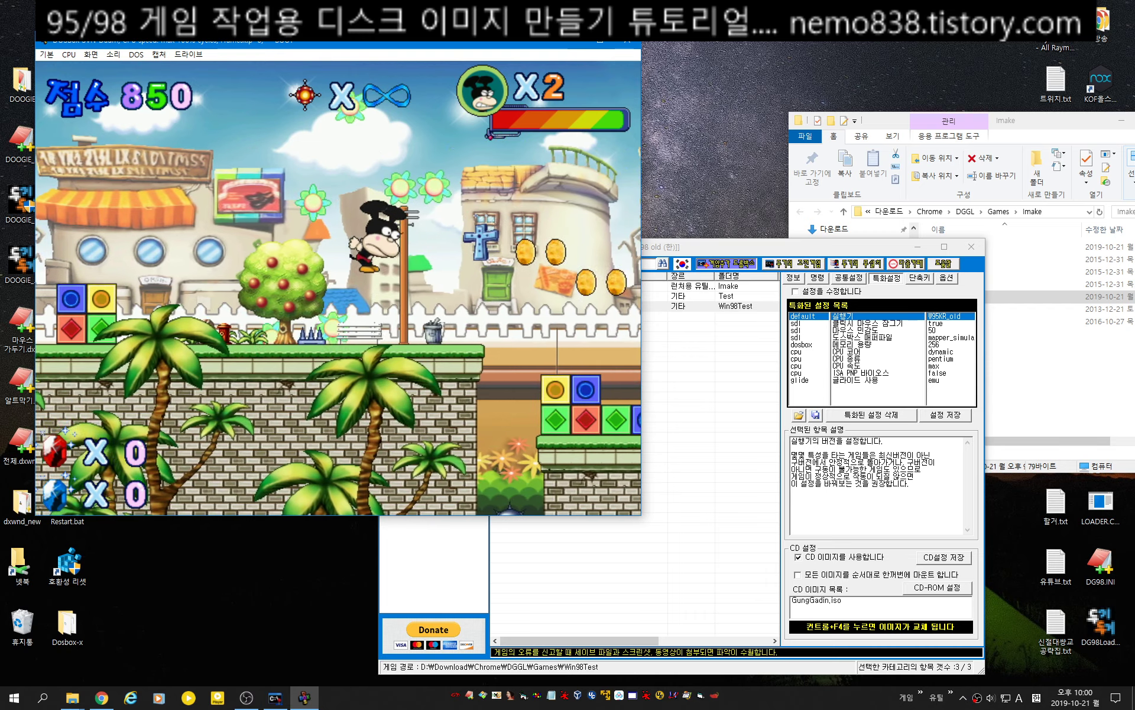
key(Right)
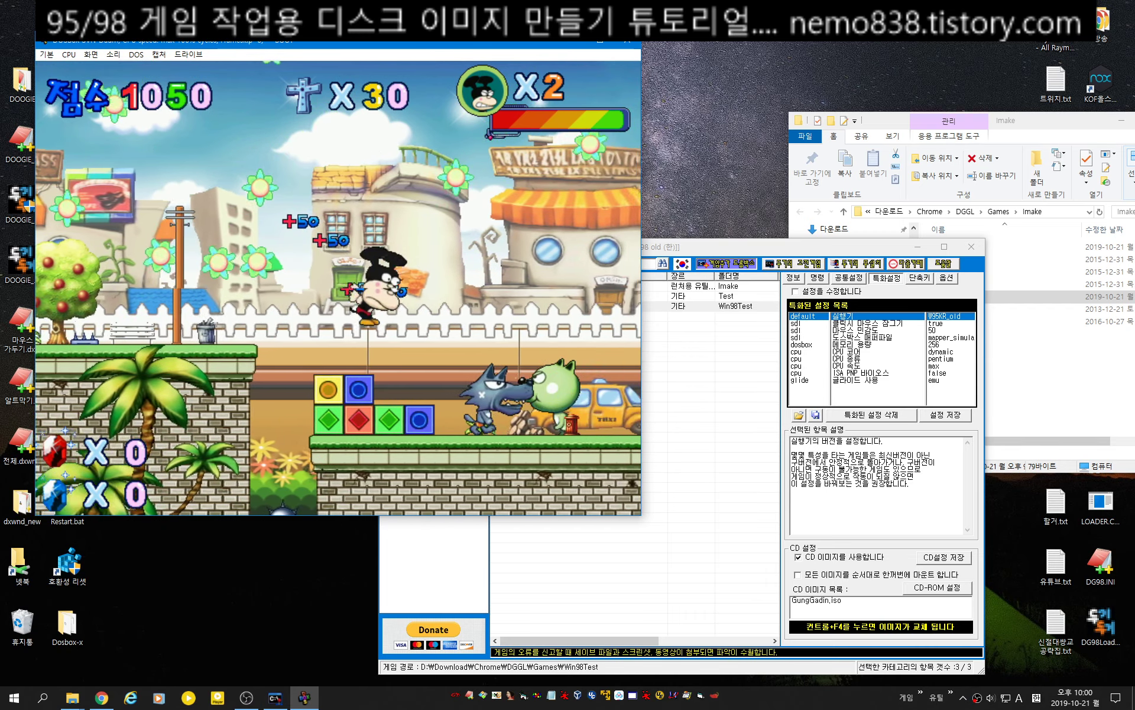
key(Right)
key(z)
key(z)
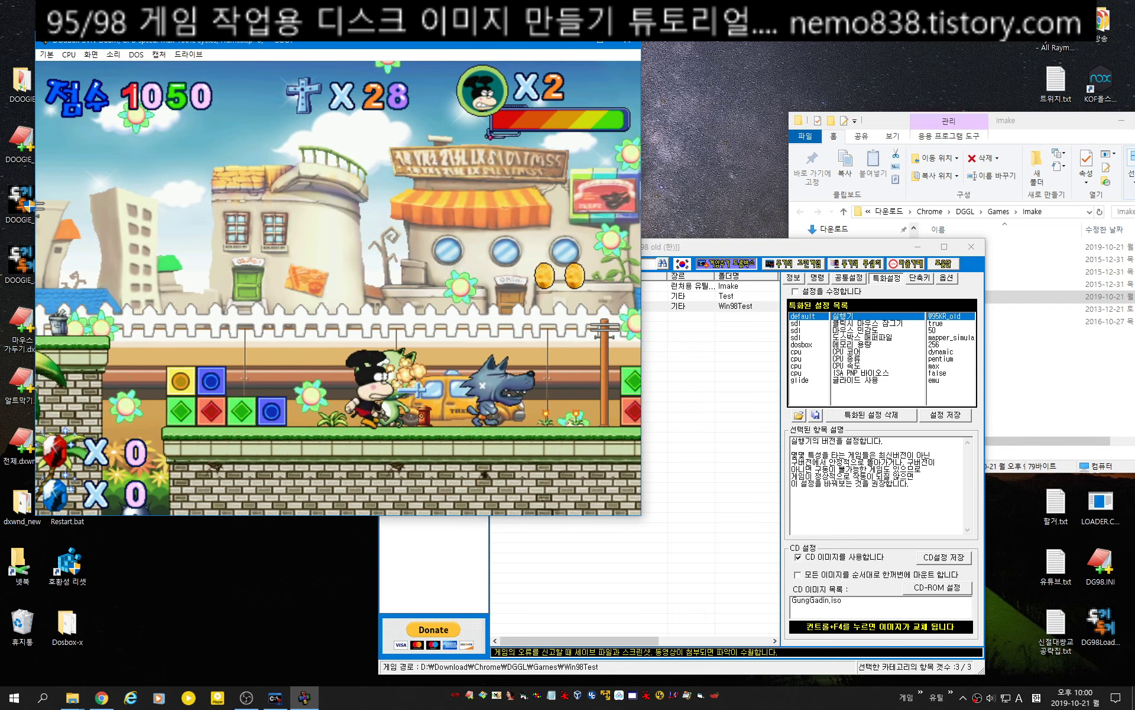
key(Right)
key(c)
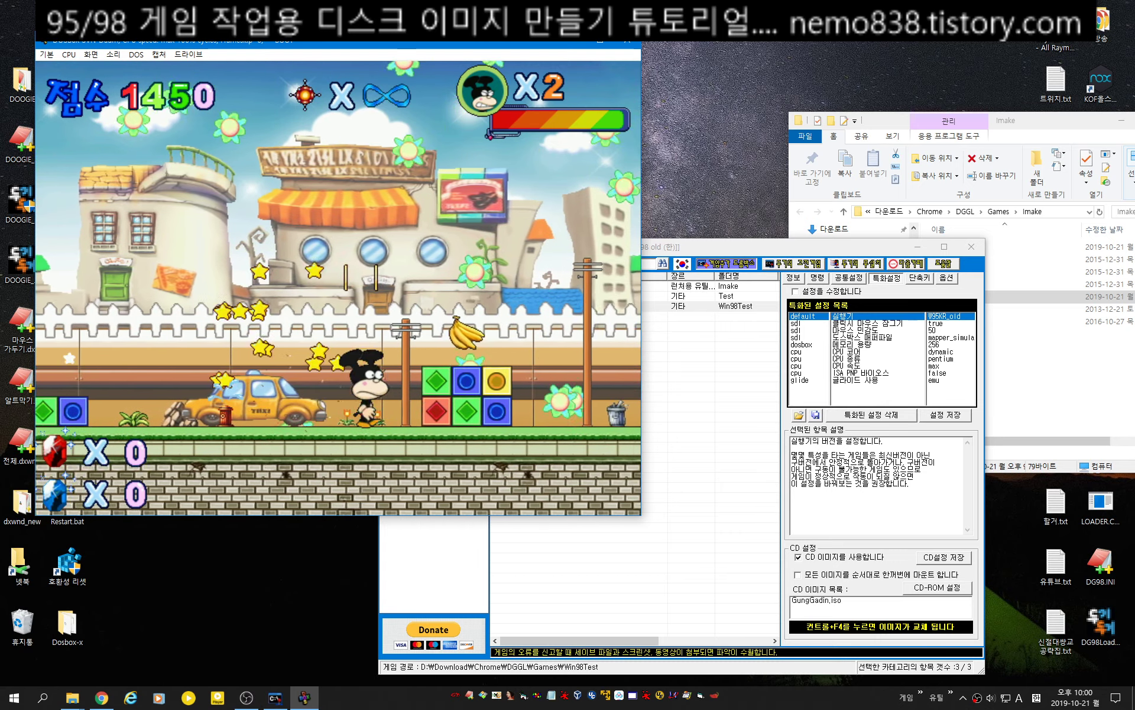
key(x)
key(Right)
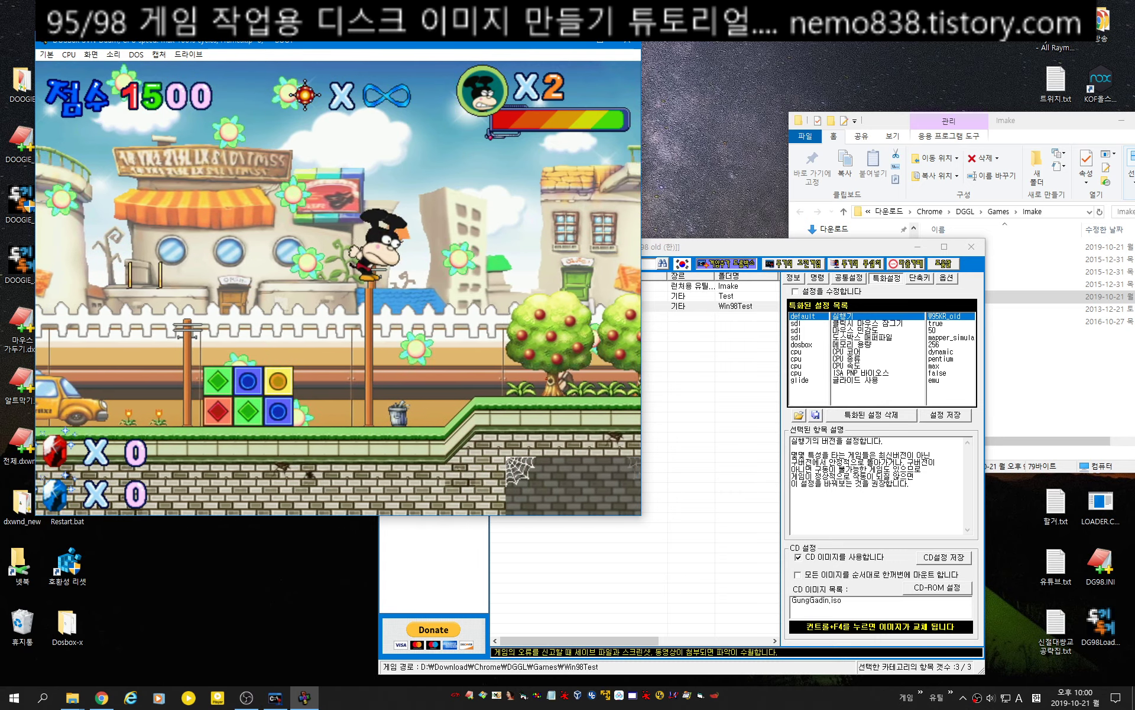
key(Right)
key(Right)
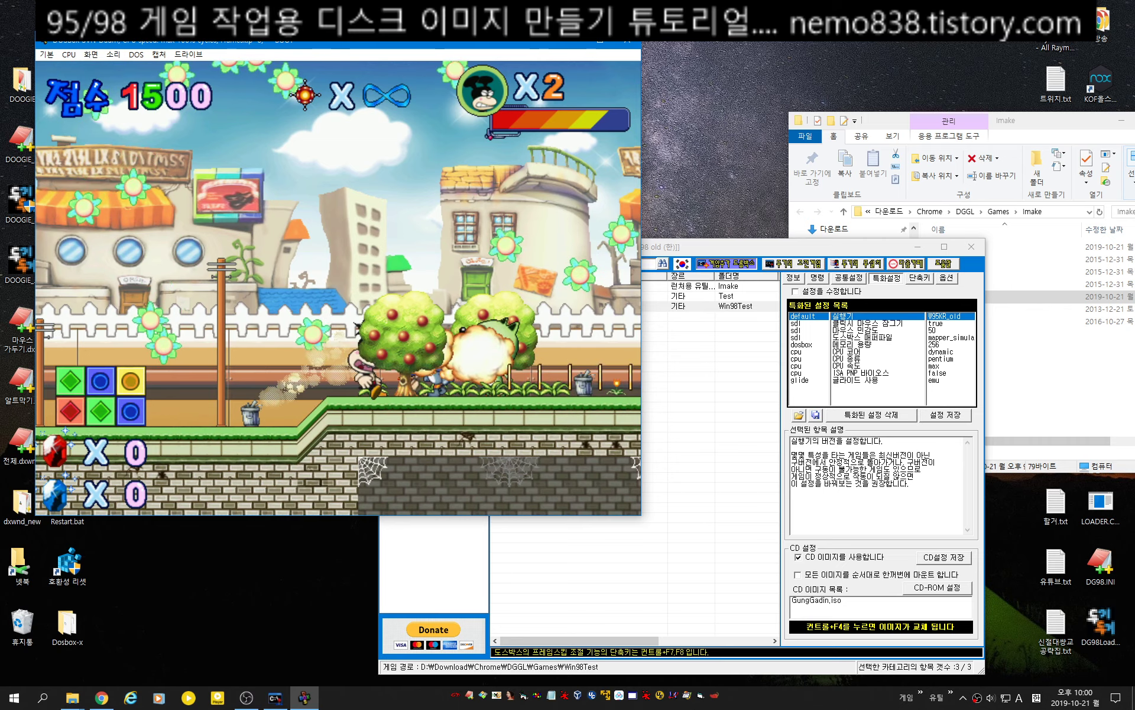
key(Right)
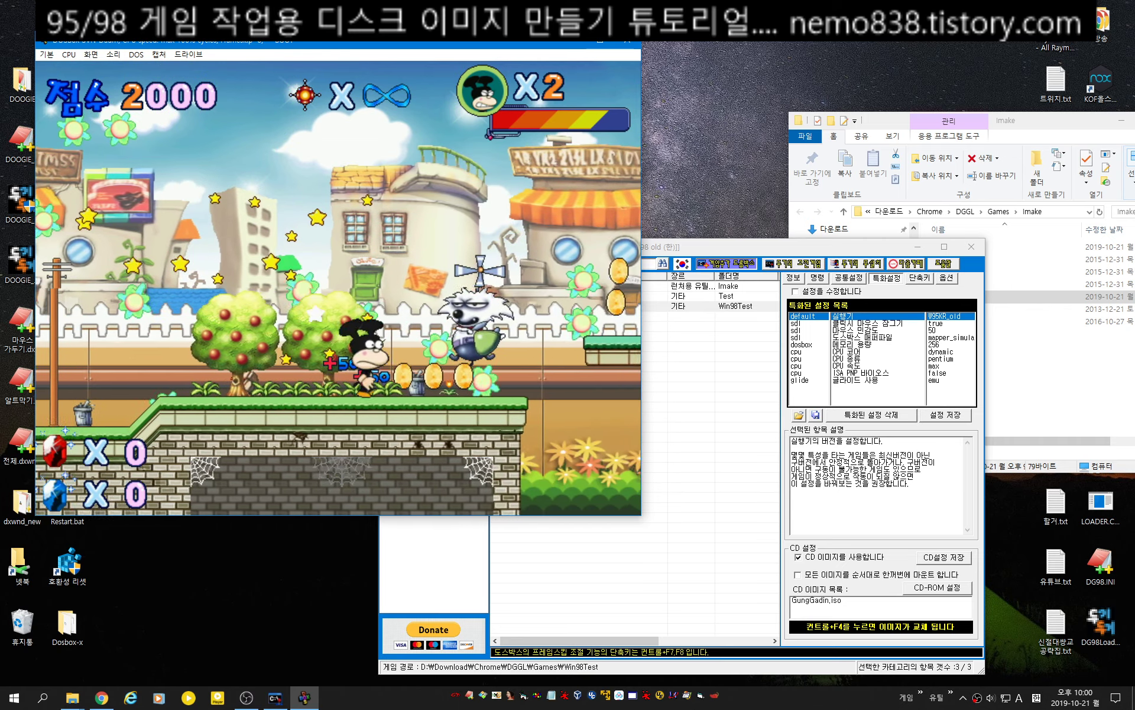
key(Right)
key(space)
key(Right)
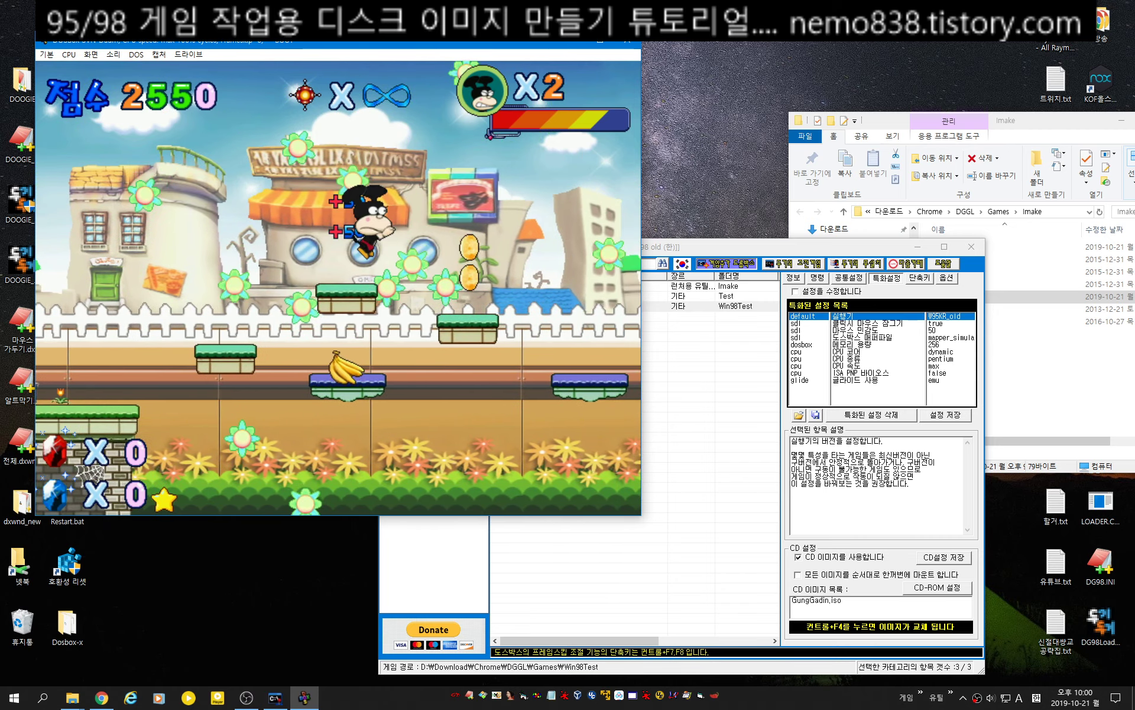
key(Right)
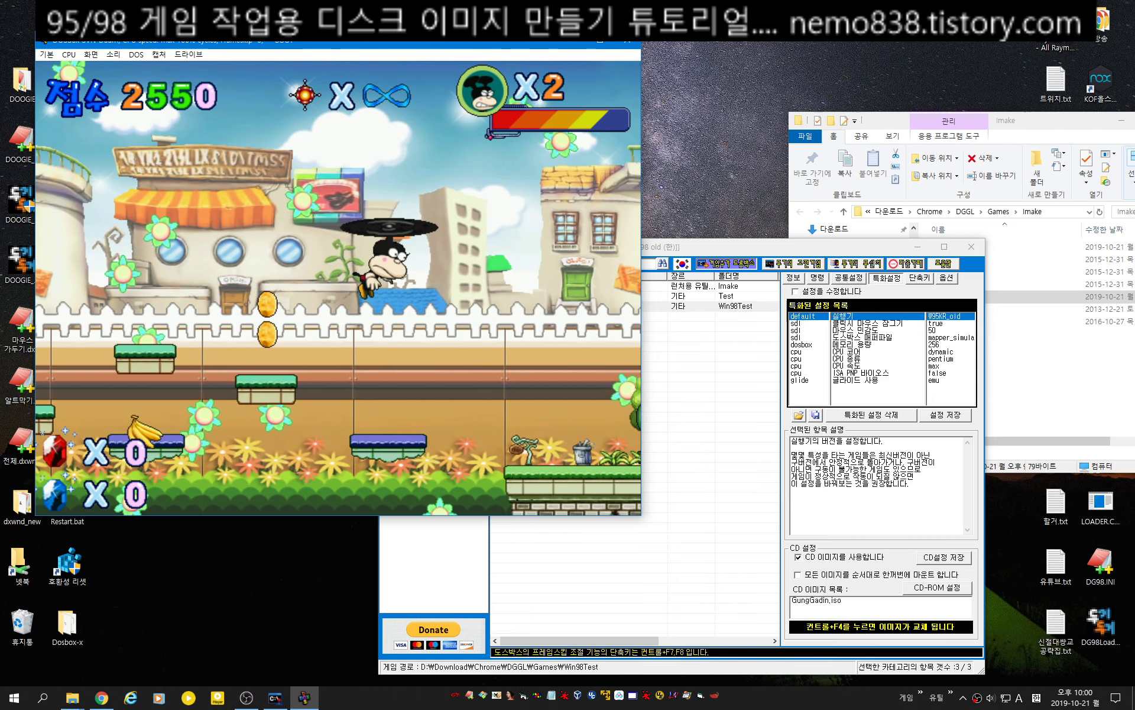
key(Right)
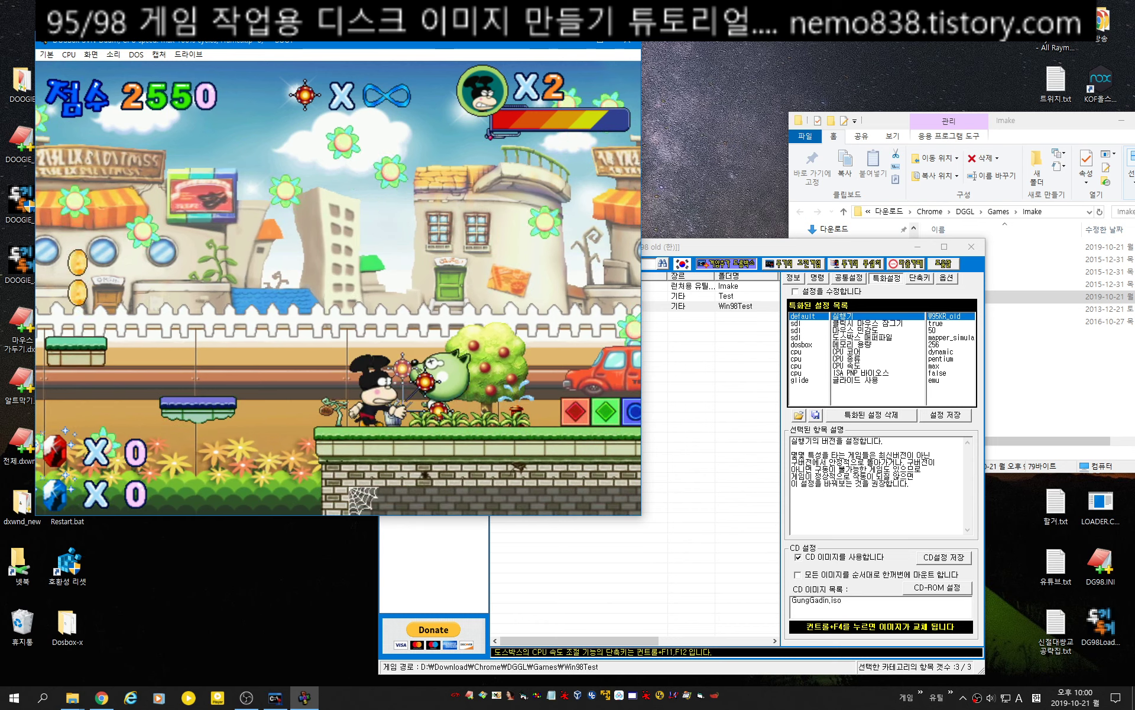
key(Right)
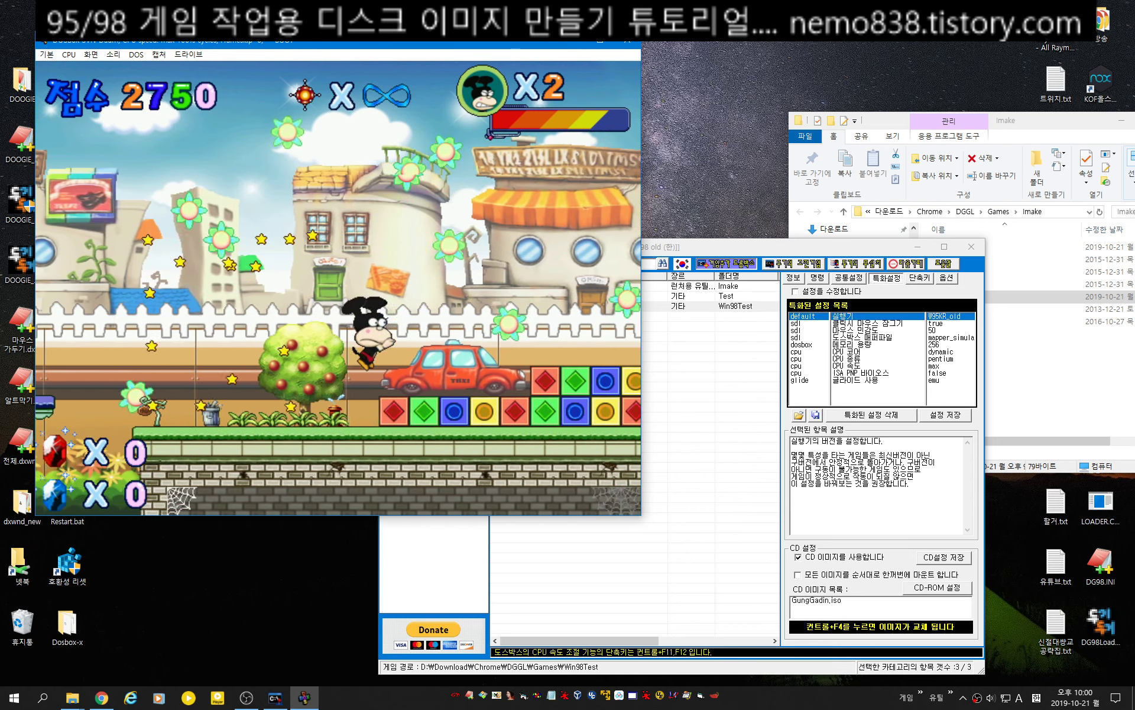
key(Right)
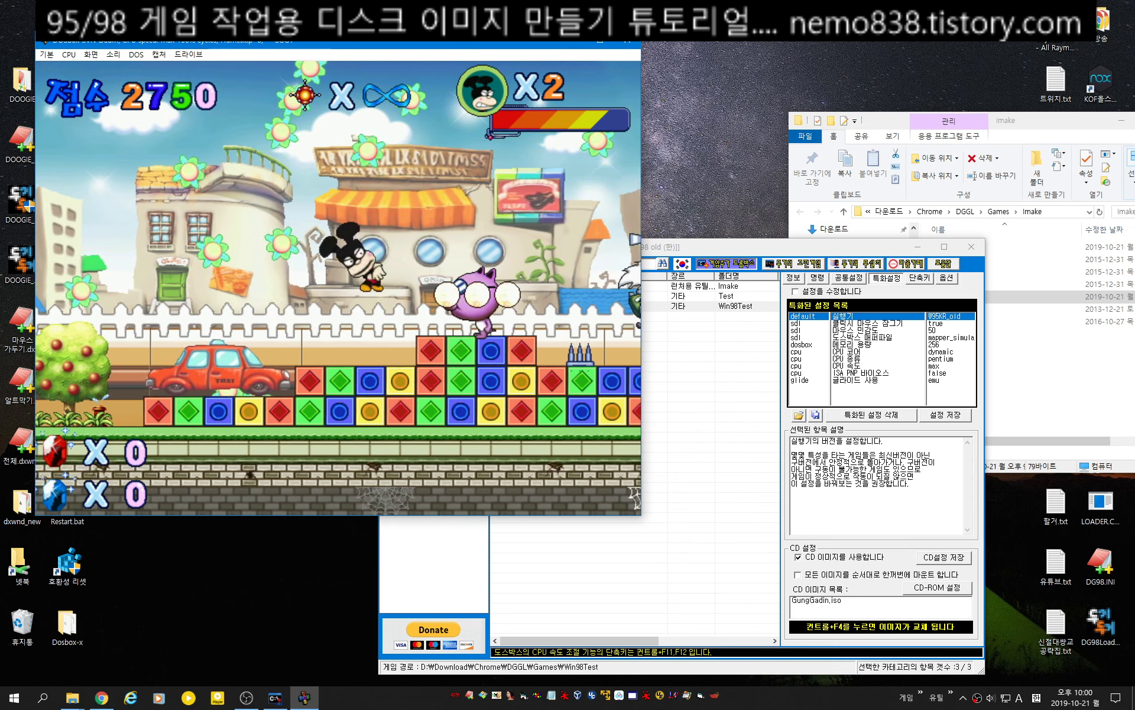
key(Right)
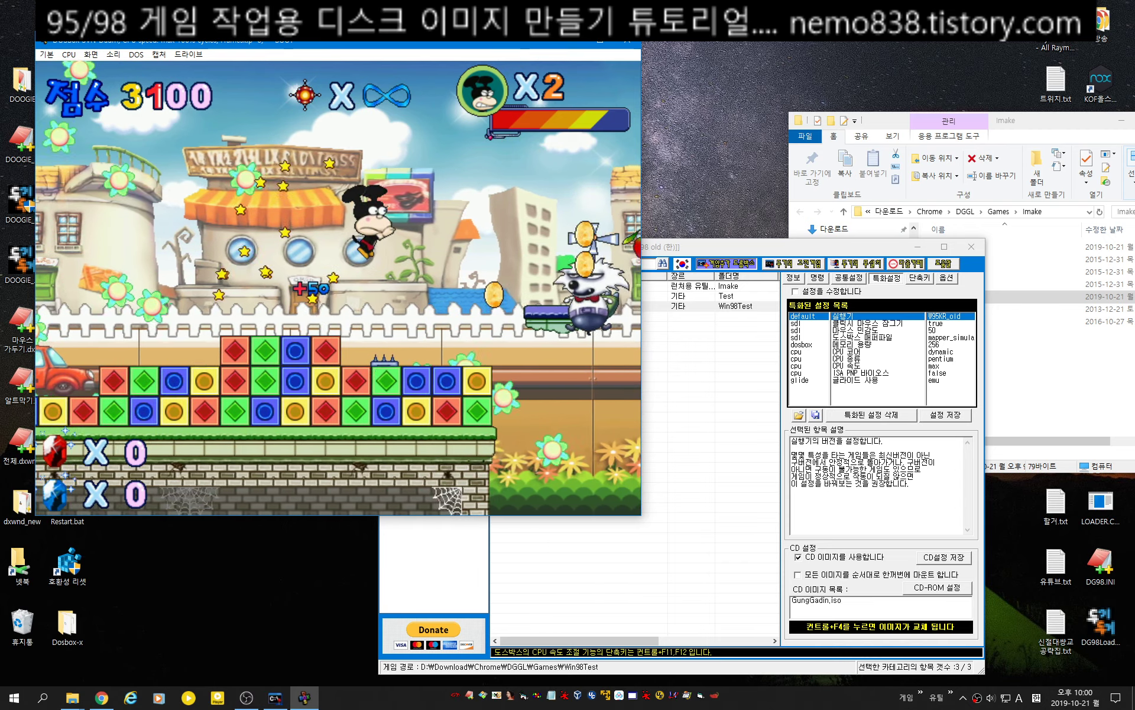
key(Right)
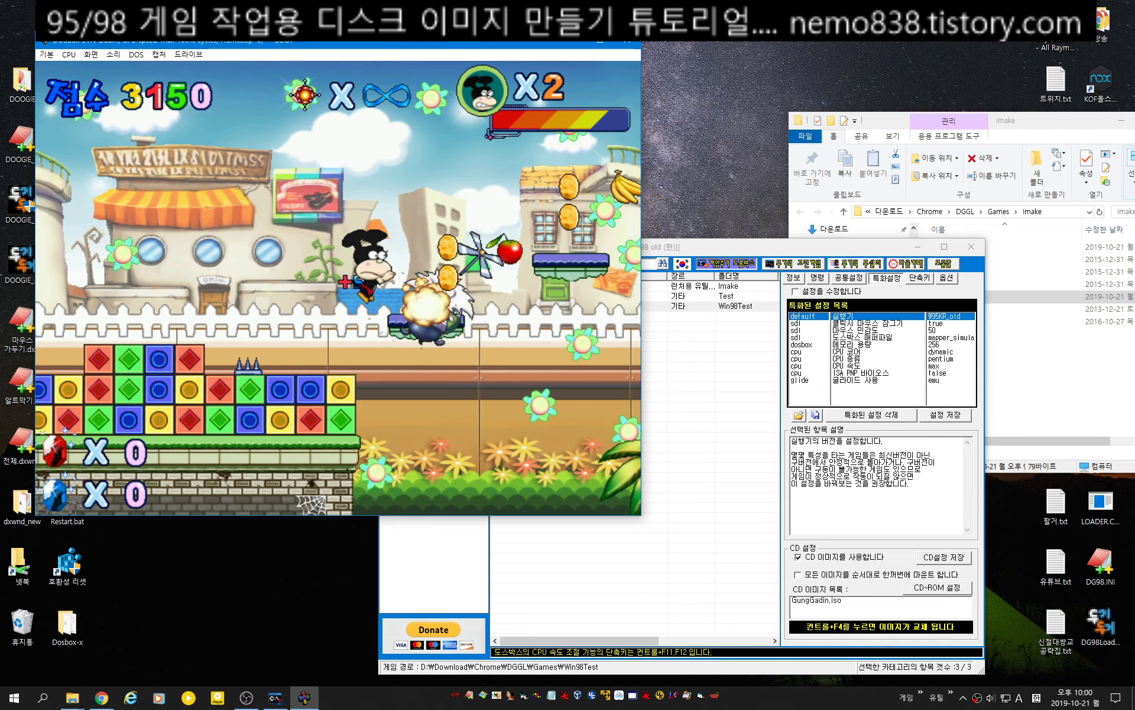
Quit the game and the emulator, and select the Win98Test entry in the game list.
key(alt+F4)
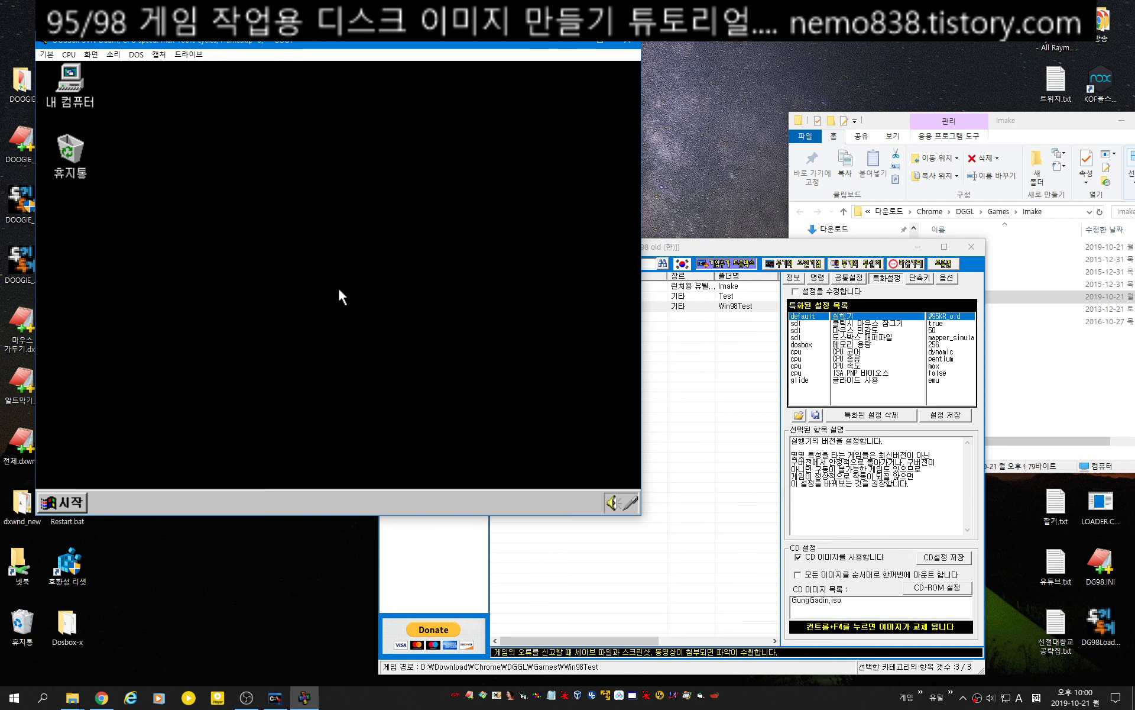
key(ctrl+F9)
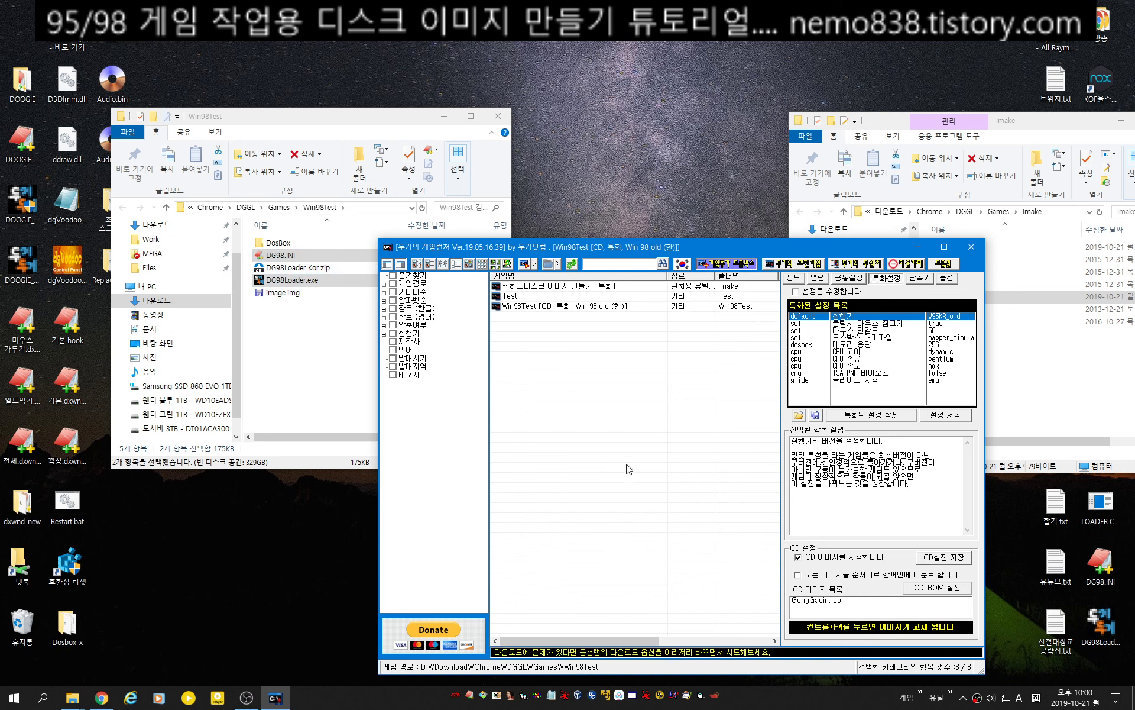
click(583, 307)
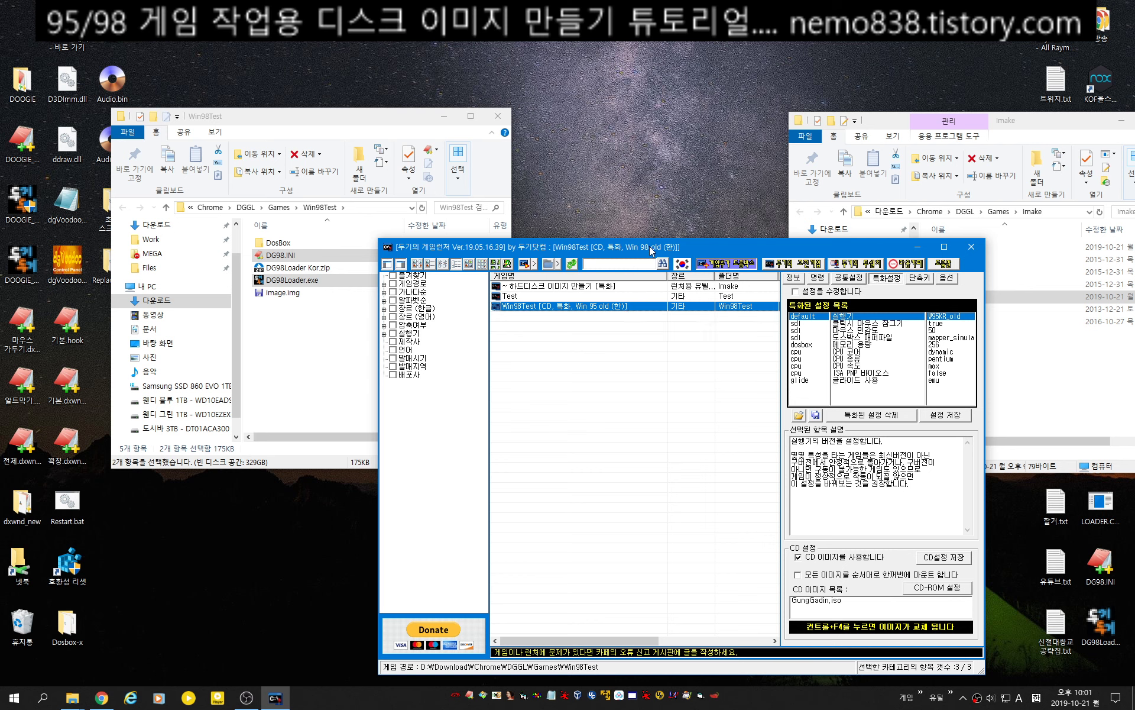
Add a new game folder named 2GigTest to the launcher.
key(ctrl+n)
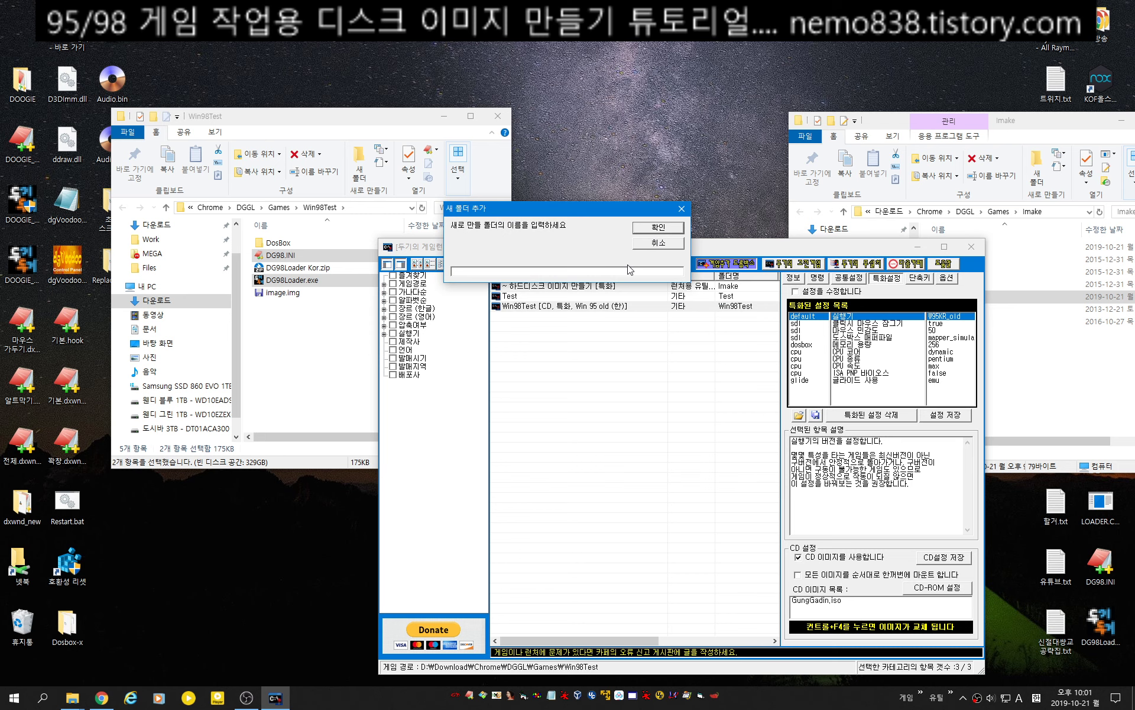
text(2GigText)
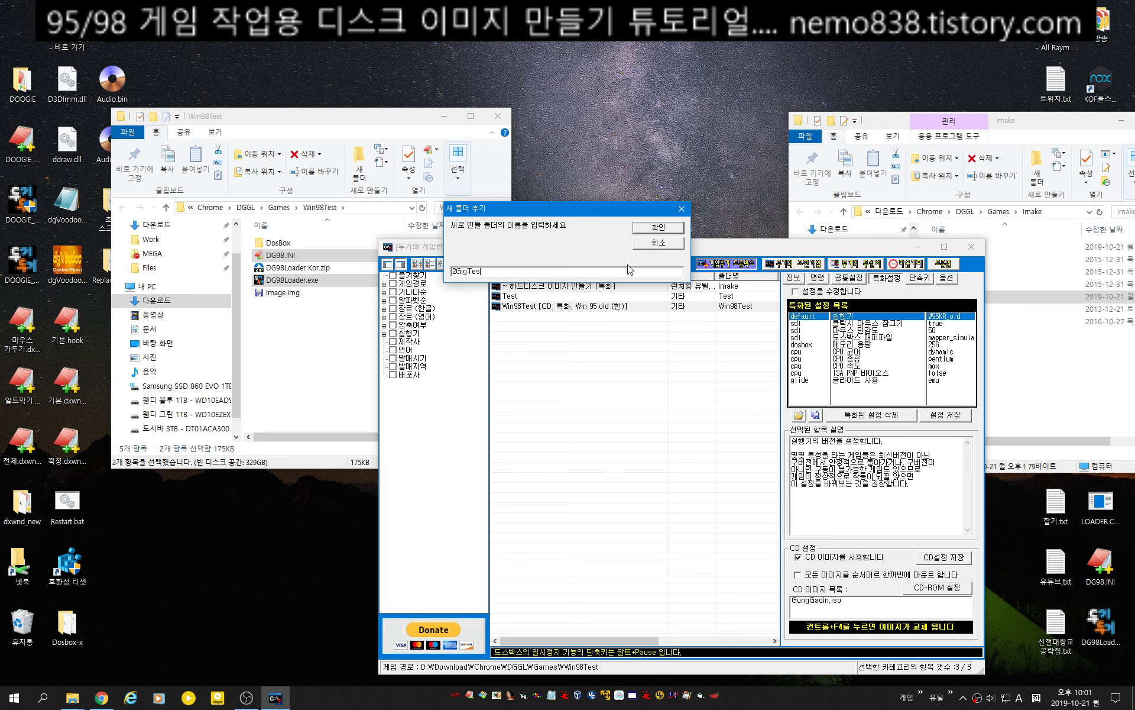
text(t)
key(Return)
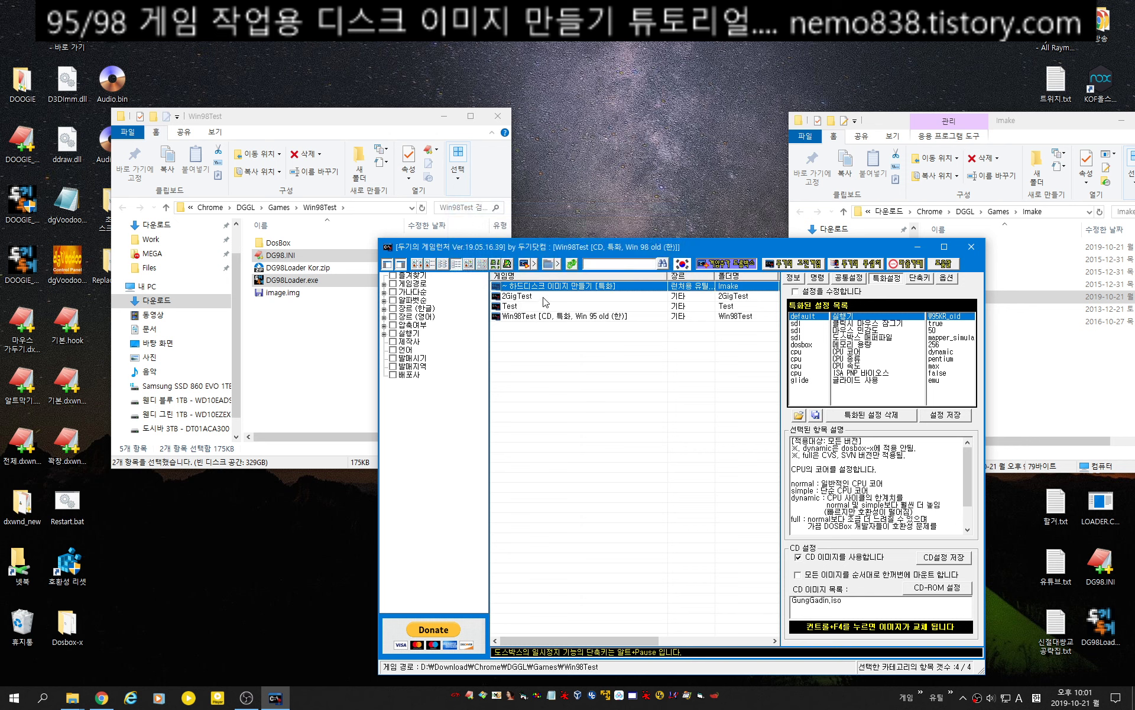
Load the preset [KR95]D3D Old.conf into the specialised settings of the 2GigTest game.
click(543, 297)
click(860, 295)
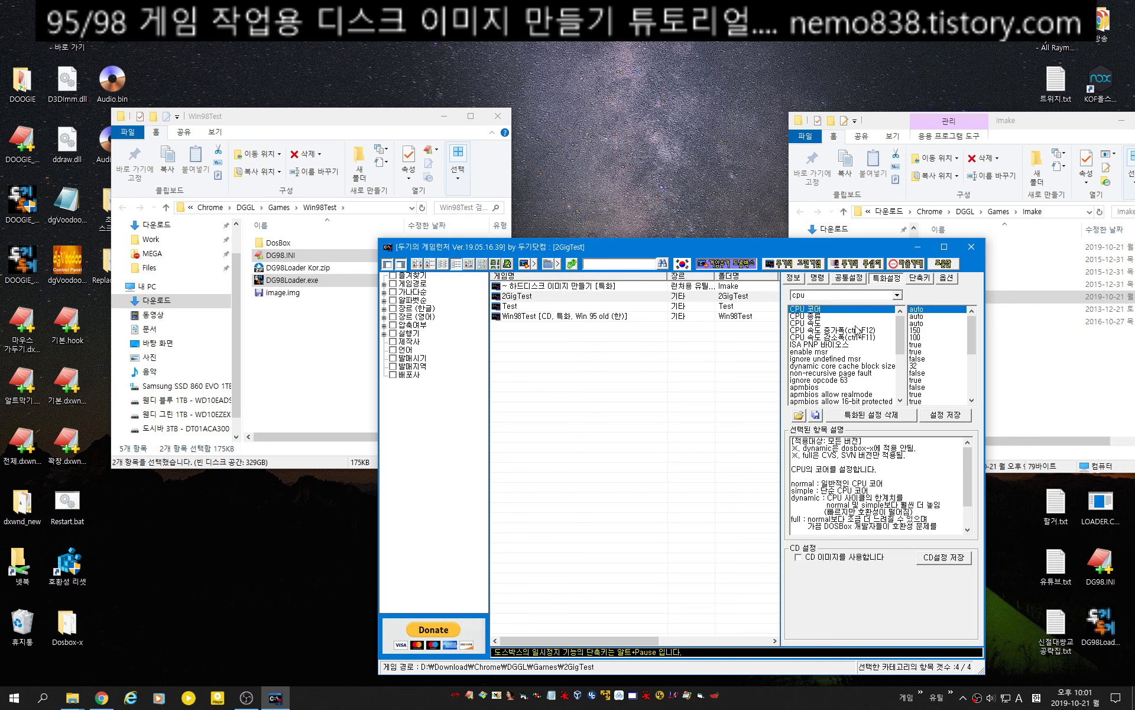
click(807, 413)
double_click(547, 335)
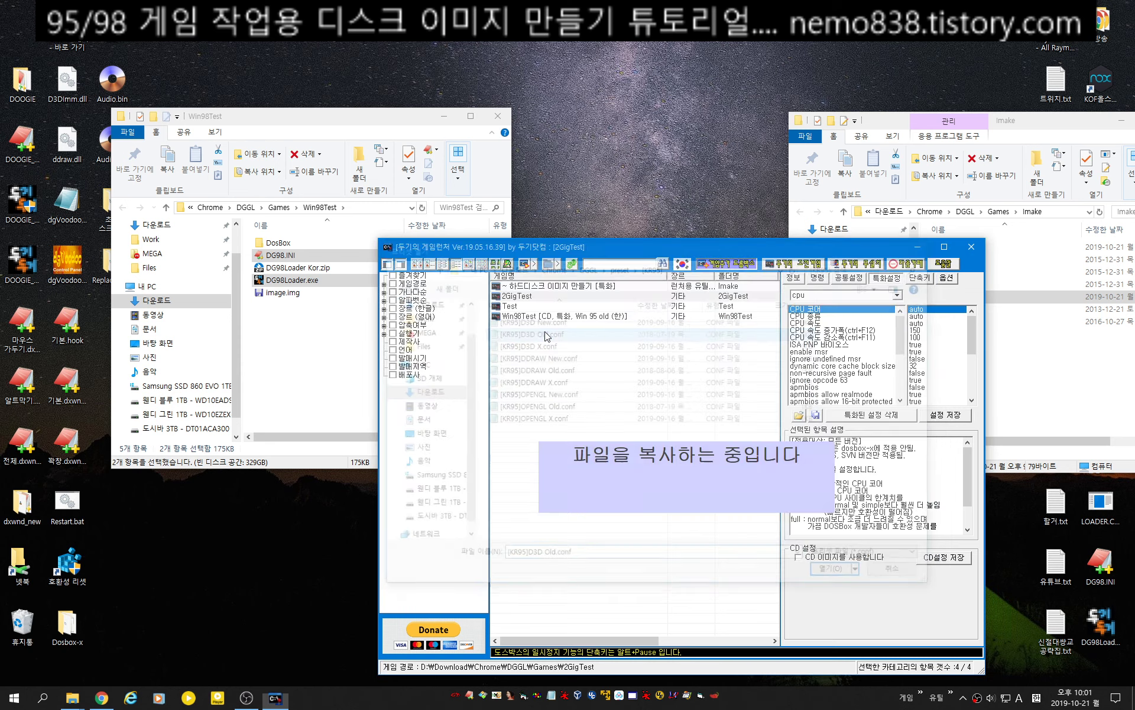
Run the hard disk image maker entry, create a 2500 MB image with imake 2500, and close the emulator.
click(535, 306)
double_click(581, 286)
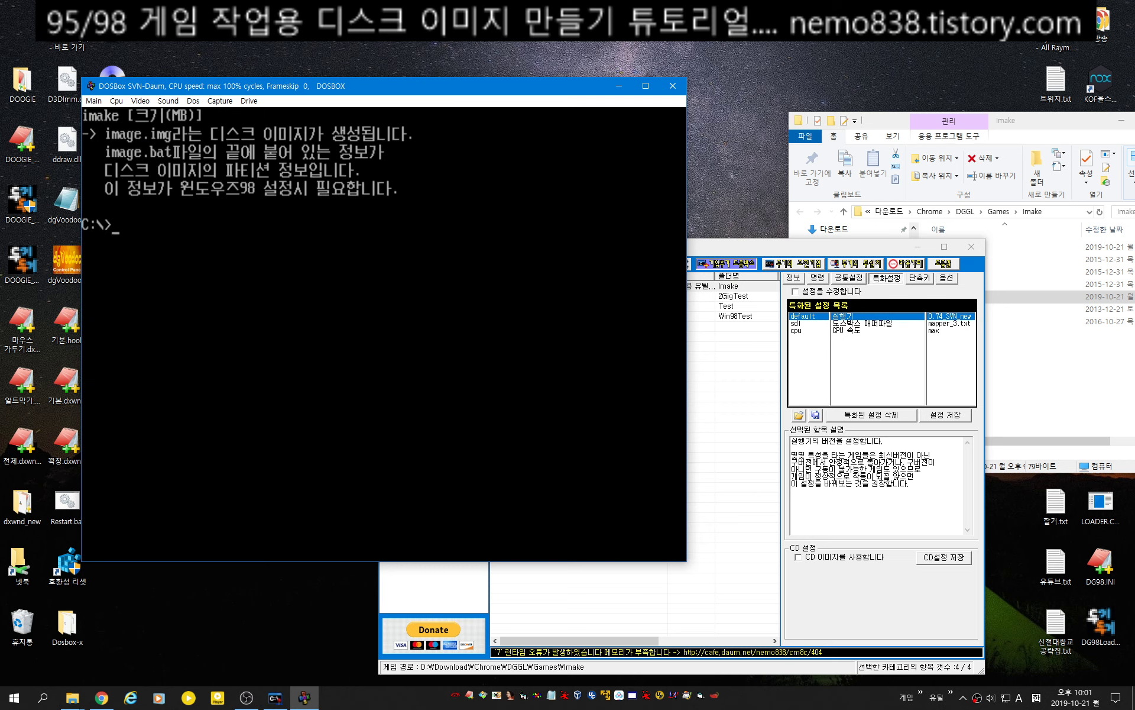
text(imake 2500)
key(Return)
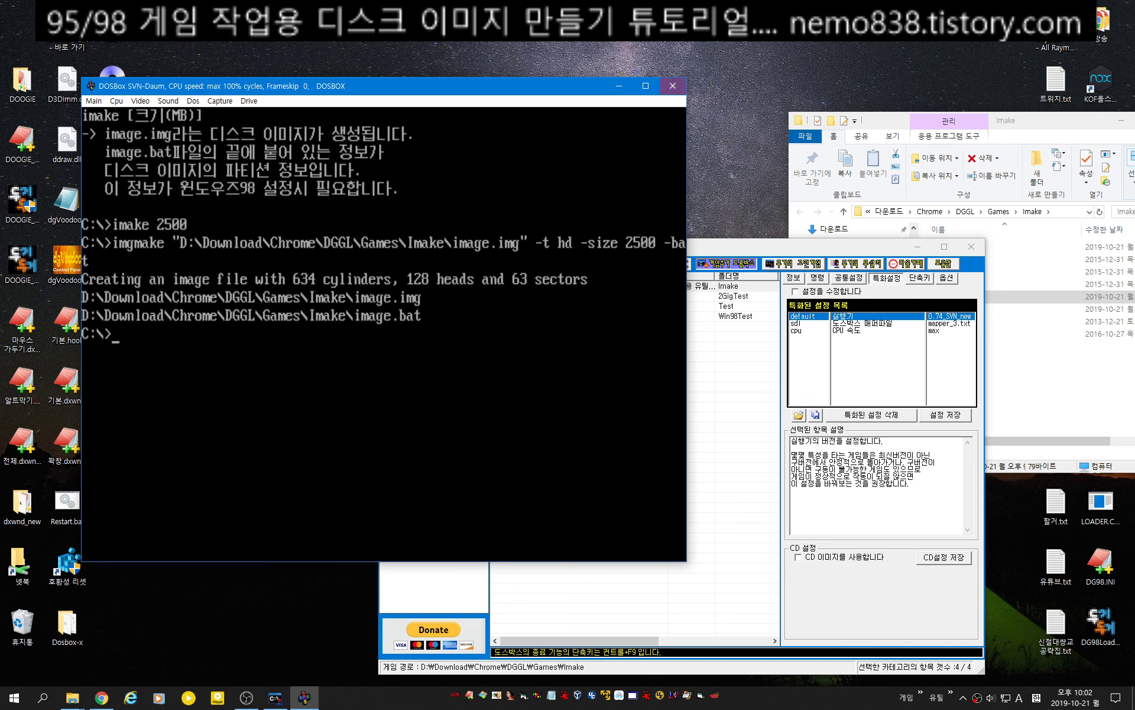
click(673, 86)
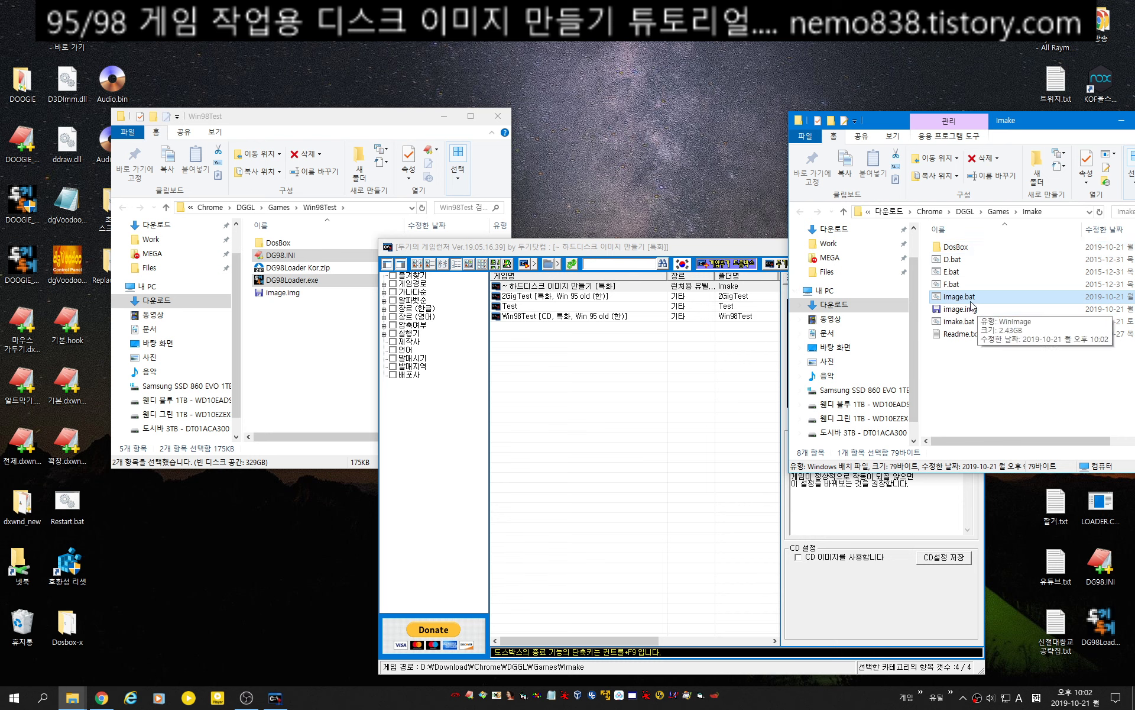
Move image.img from the Imake folder into the 2GigTest game folder.
ctrl+click(960, 309)
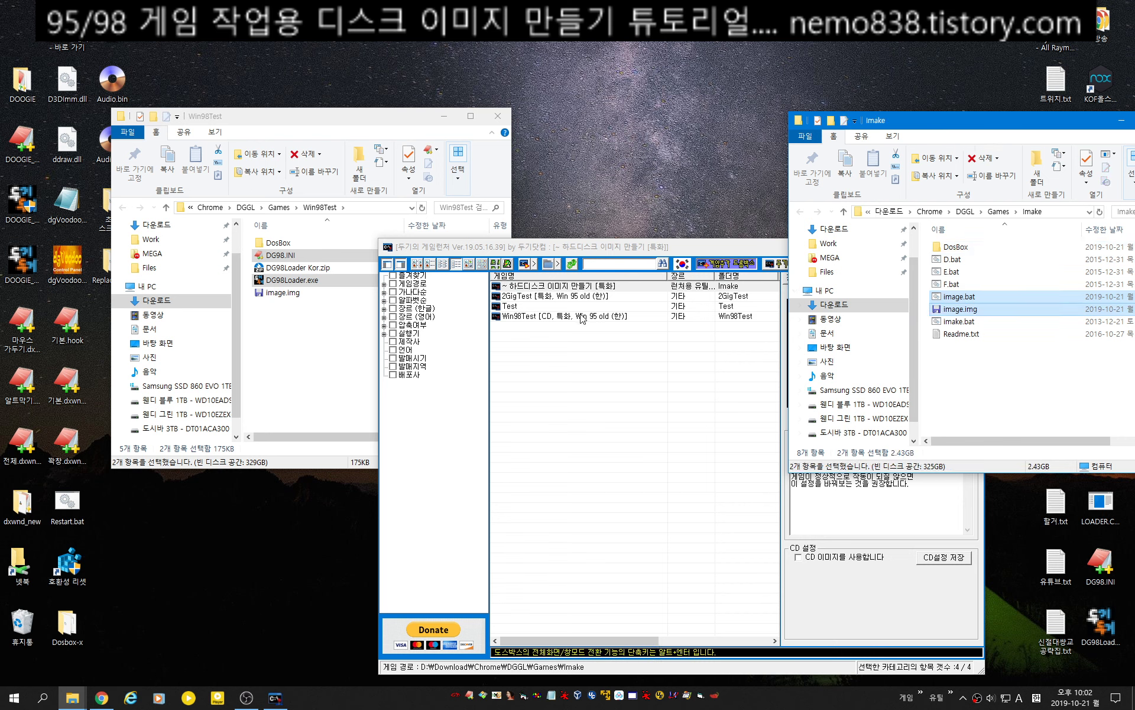
double_click(536, 297)
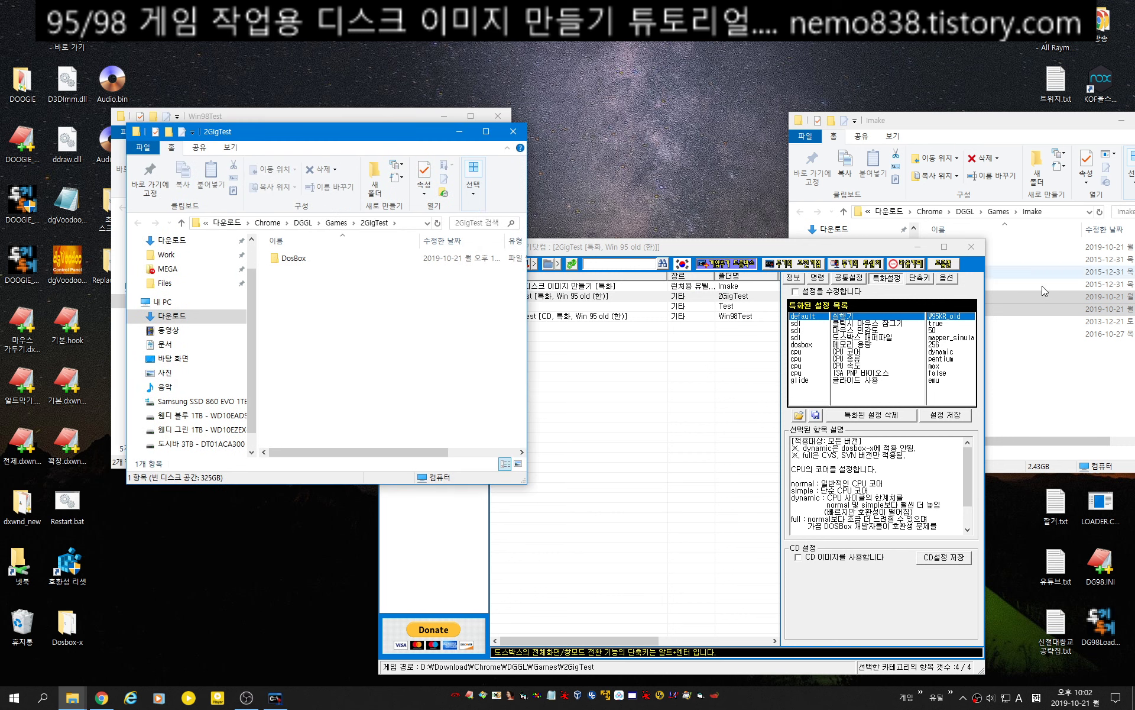
click(1006, 366)
drag(957, 310, 296, 338)
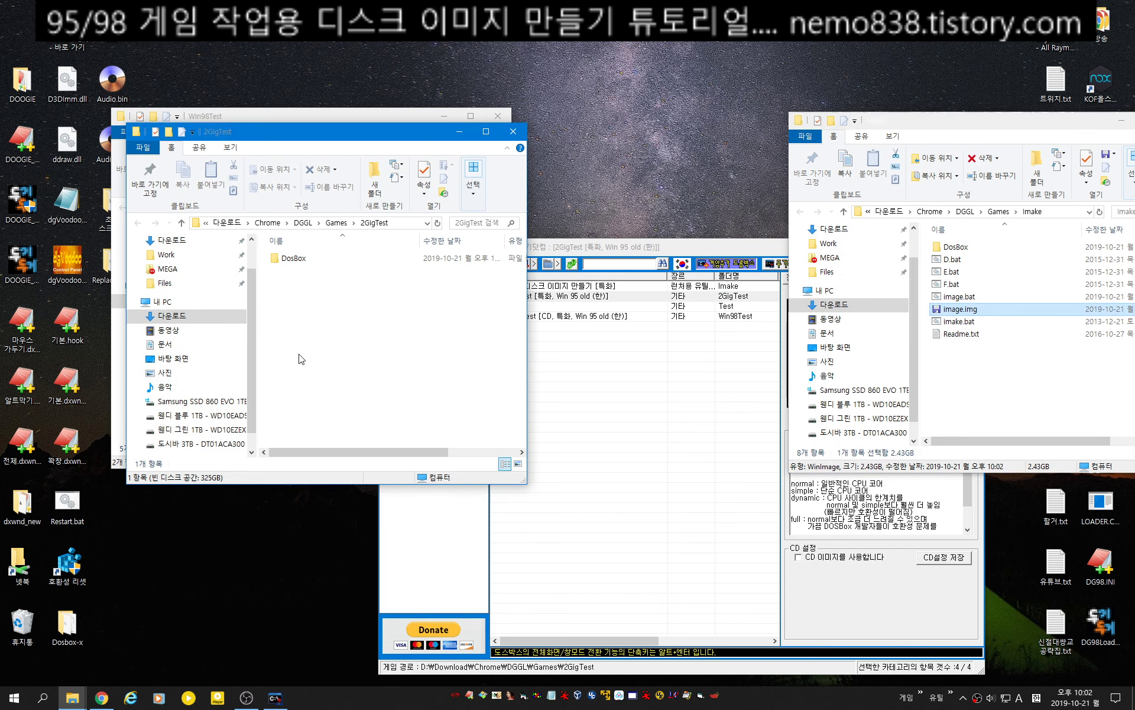
Open image.bat for editing and copy its size parameters 512,63,128,634, closing the file unchanged.
right_click(1010, 294)
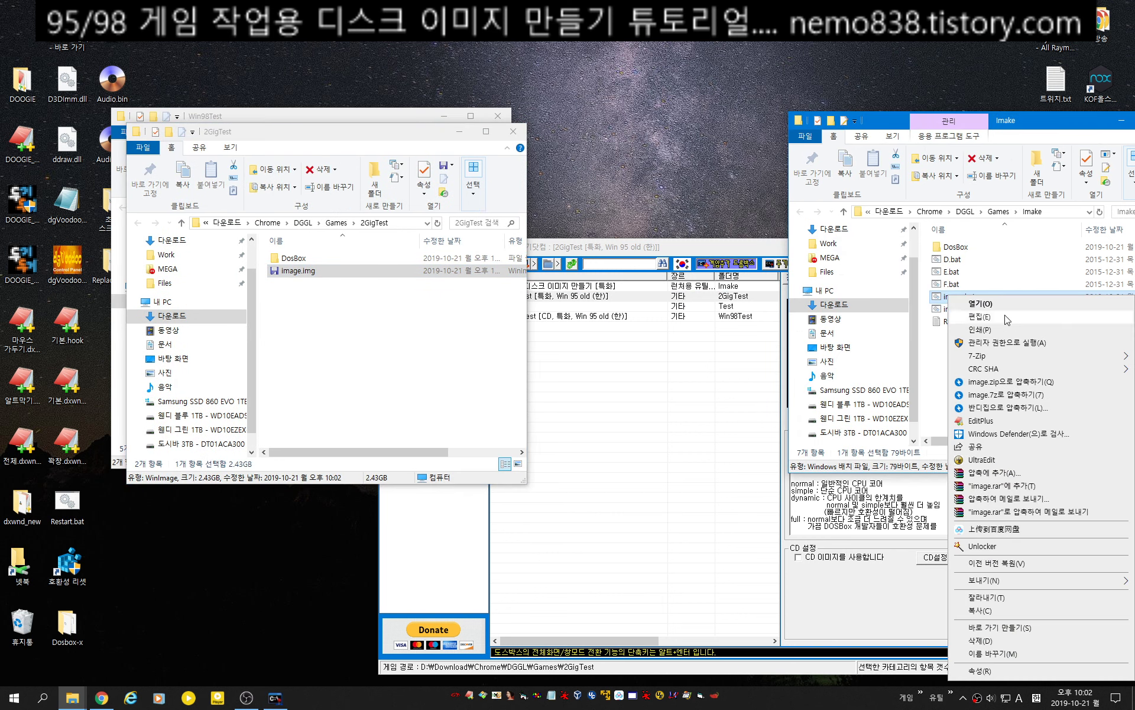
click(1008, 318)
drag(464, 53, 534, 53)
right_click(534, 53)
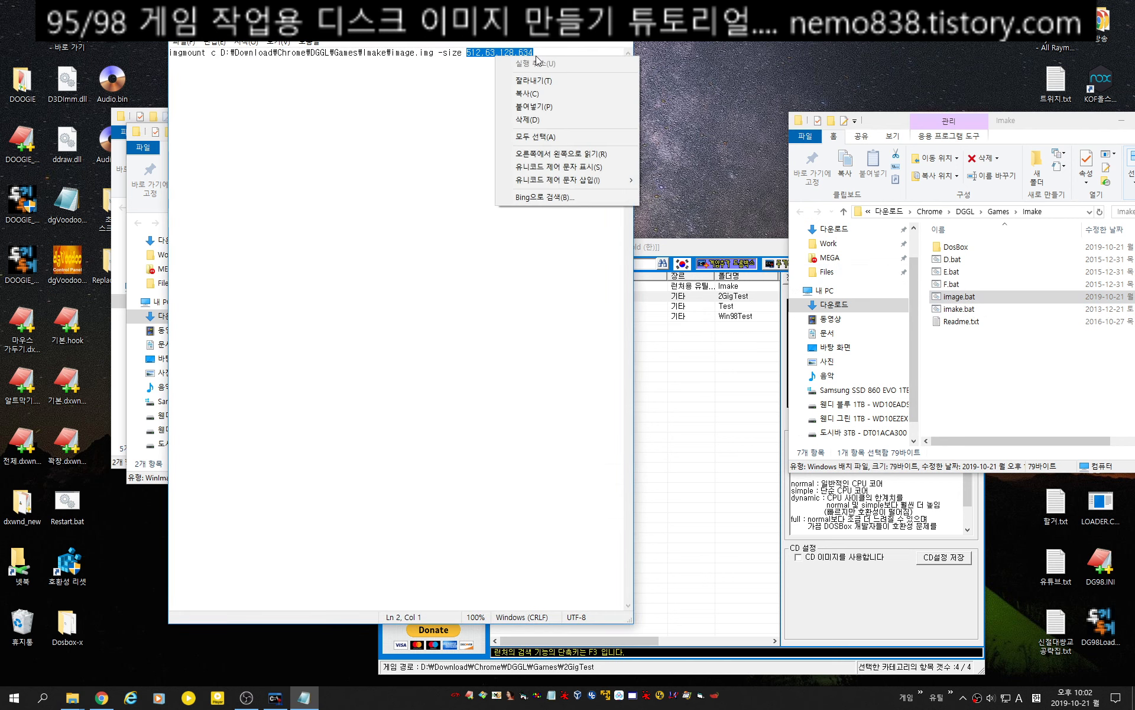
click(535, 94)
click(620, 28)
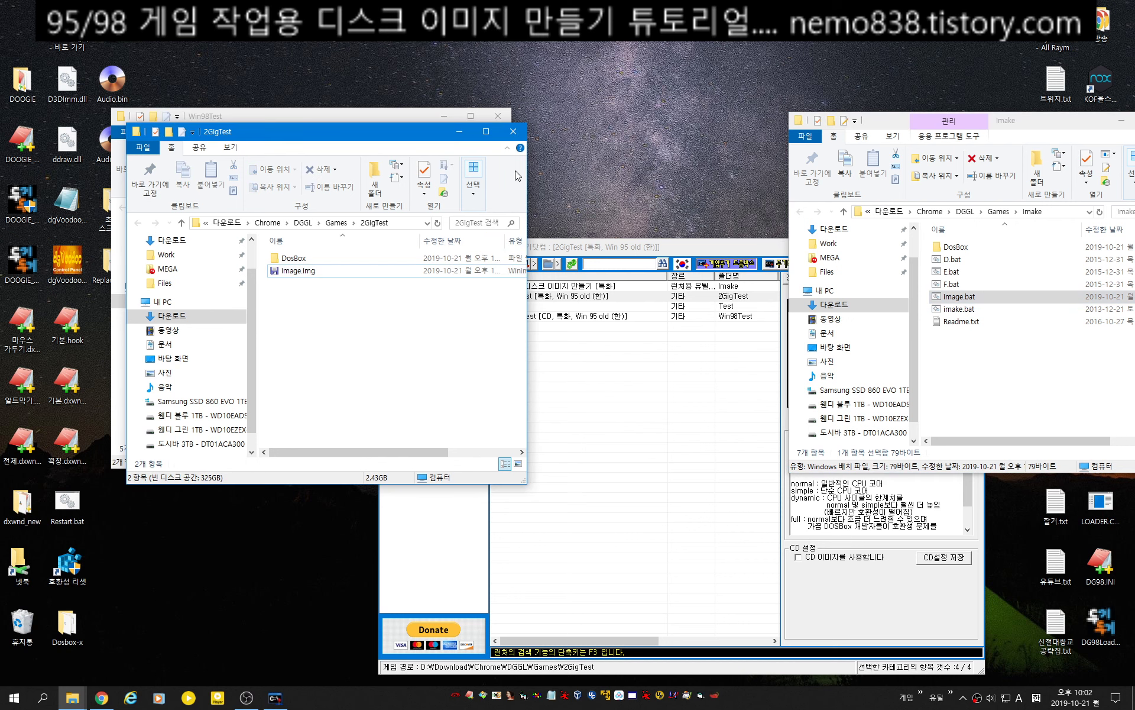
Add image.img twice to 2GigTest's run commands, replace the second entry with 512,63,128,634, and save the commands.
click(513, 132)
click(688, 300)
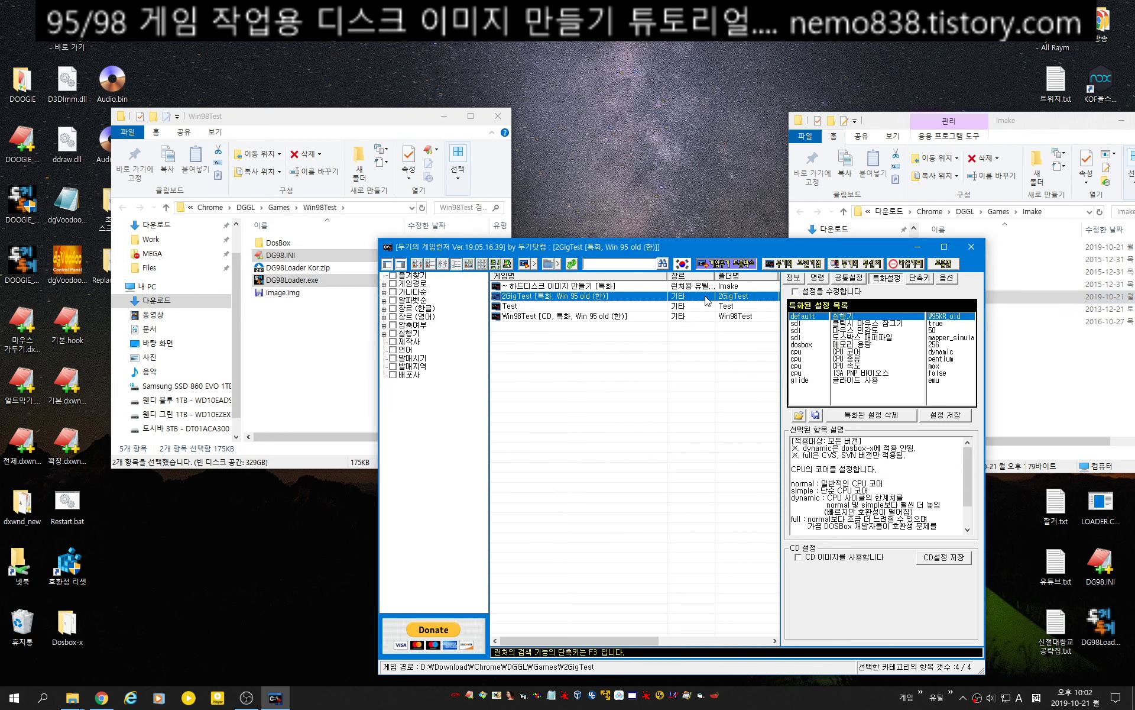
click(794, 278)
click(822, 291)
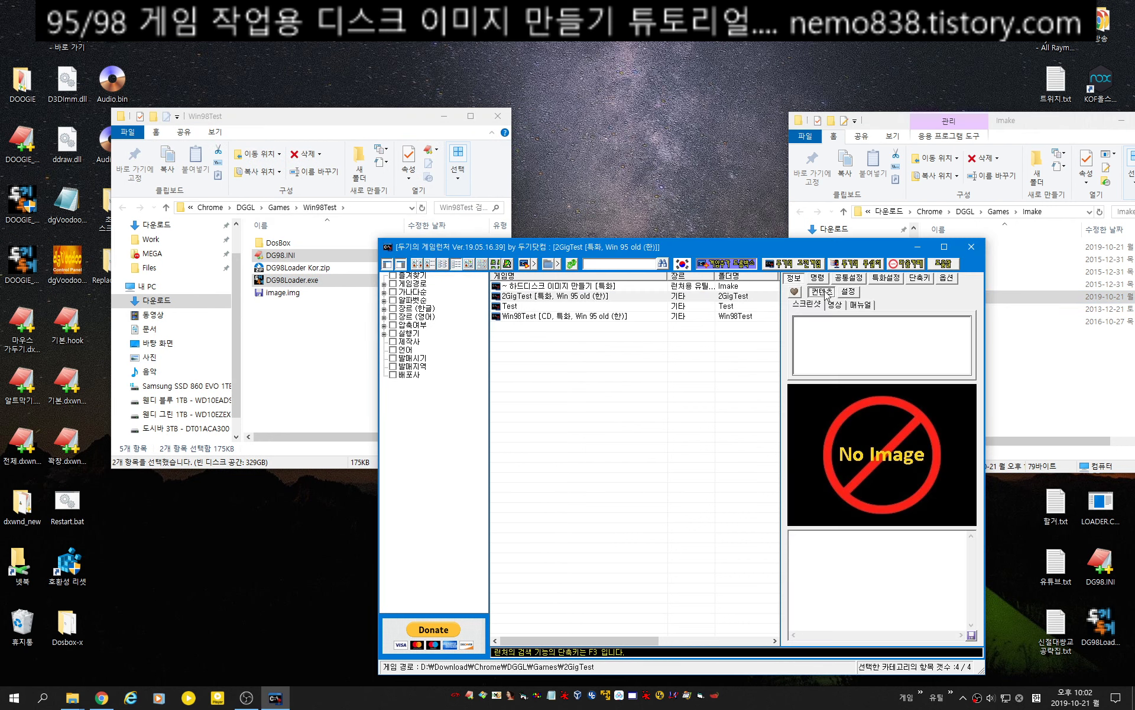
click(819, 278)
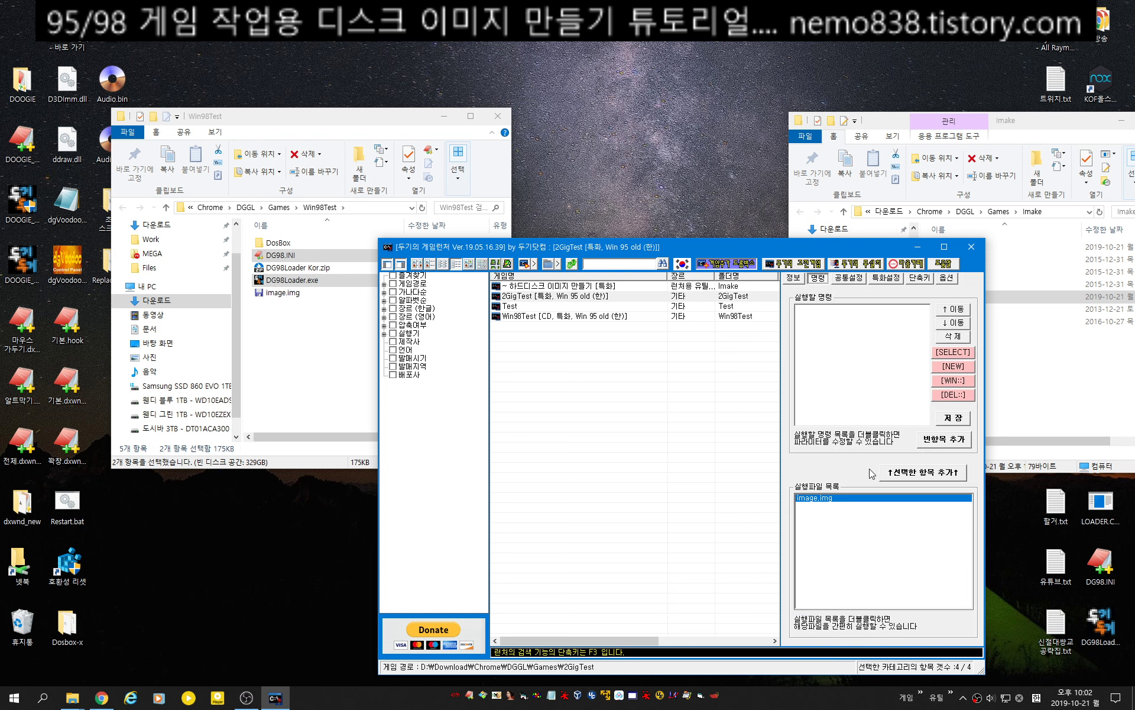
double_click(915, 473)
double_click(824, 316)
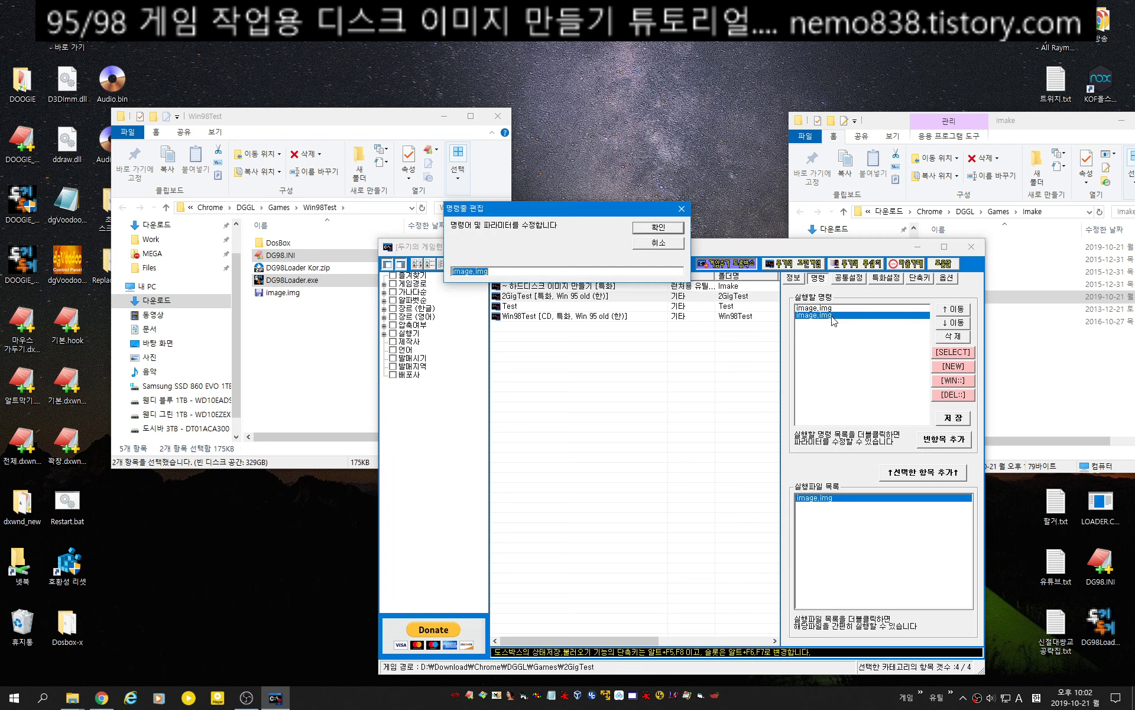
right_click(486, 272)
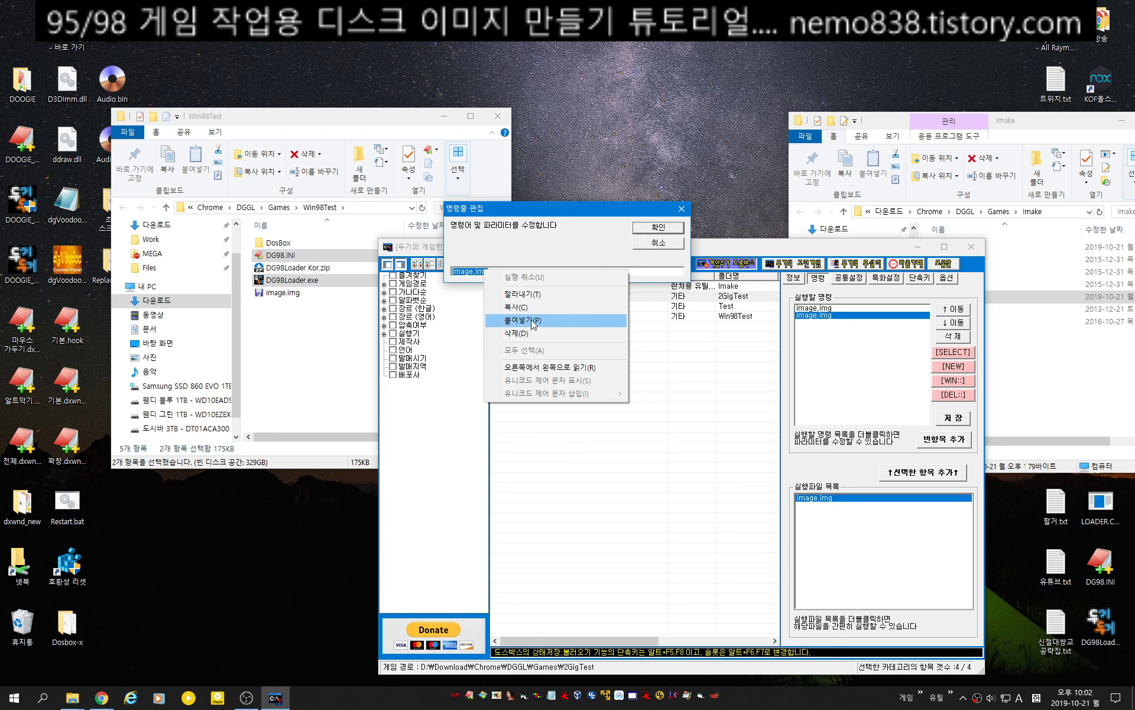
click(523, 319)
click(658, 227)
click(953, 418)
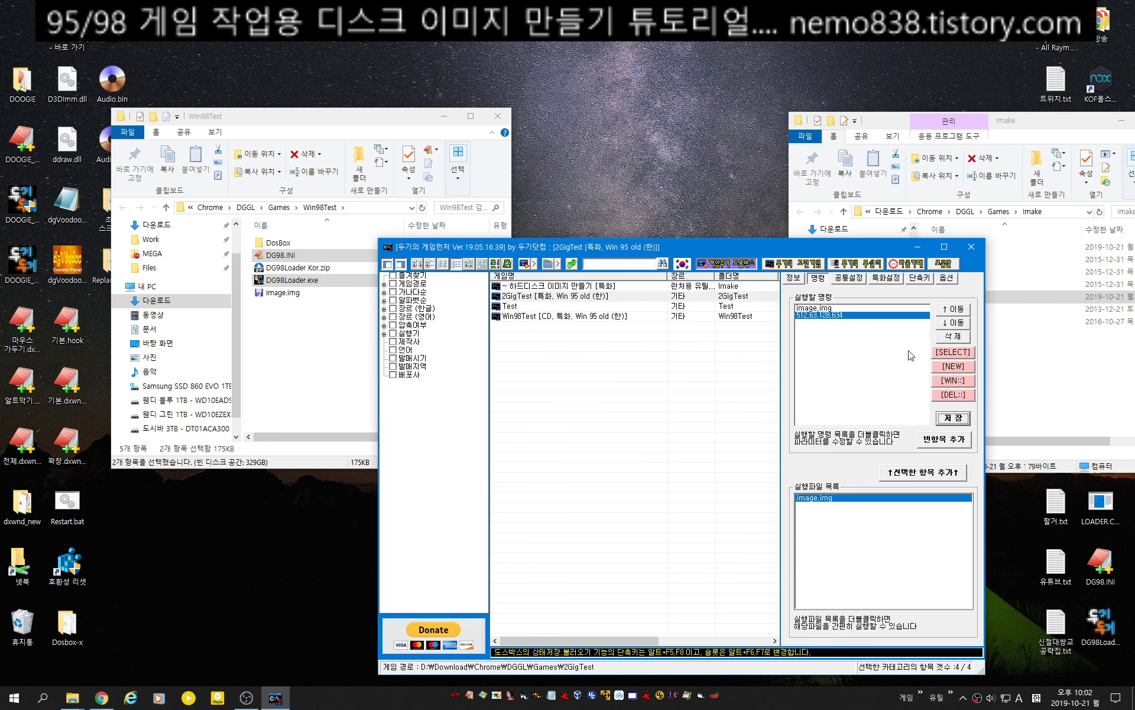
Boot the 2GigTest image, inspect the drives in 내 컴퓨터, and quit the emulator.
click(881, 282)
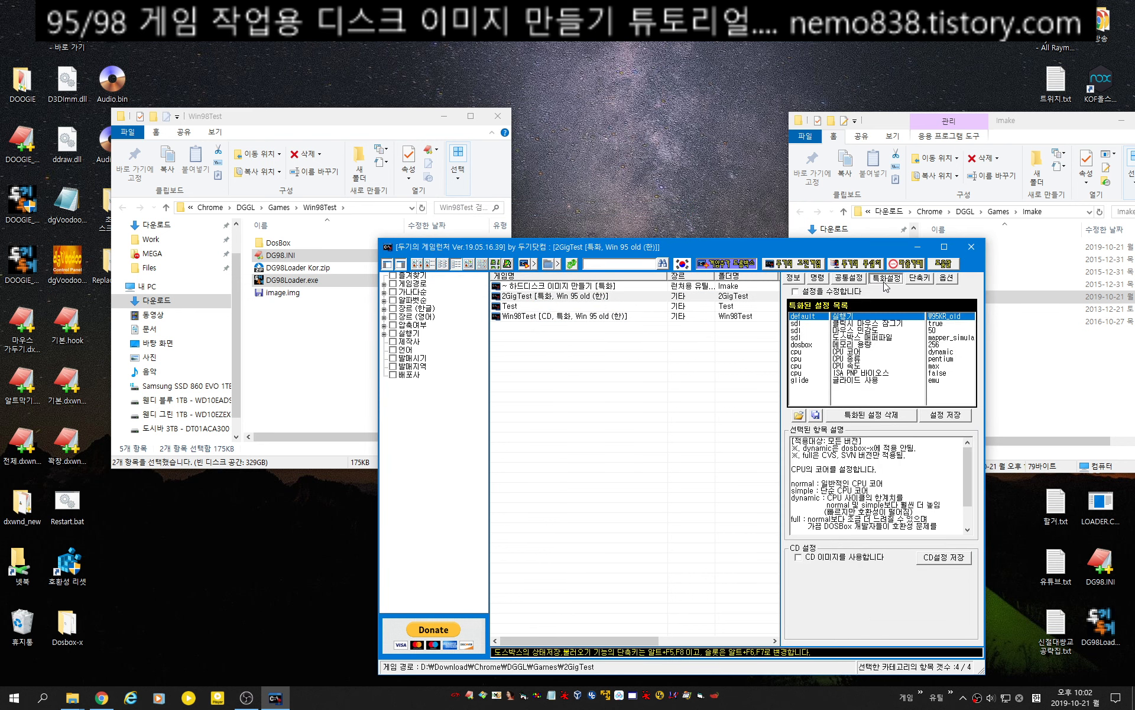
click(818, 278)
click(562, 301)
double_click(562, 302)
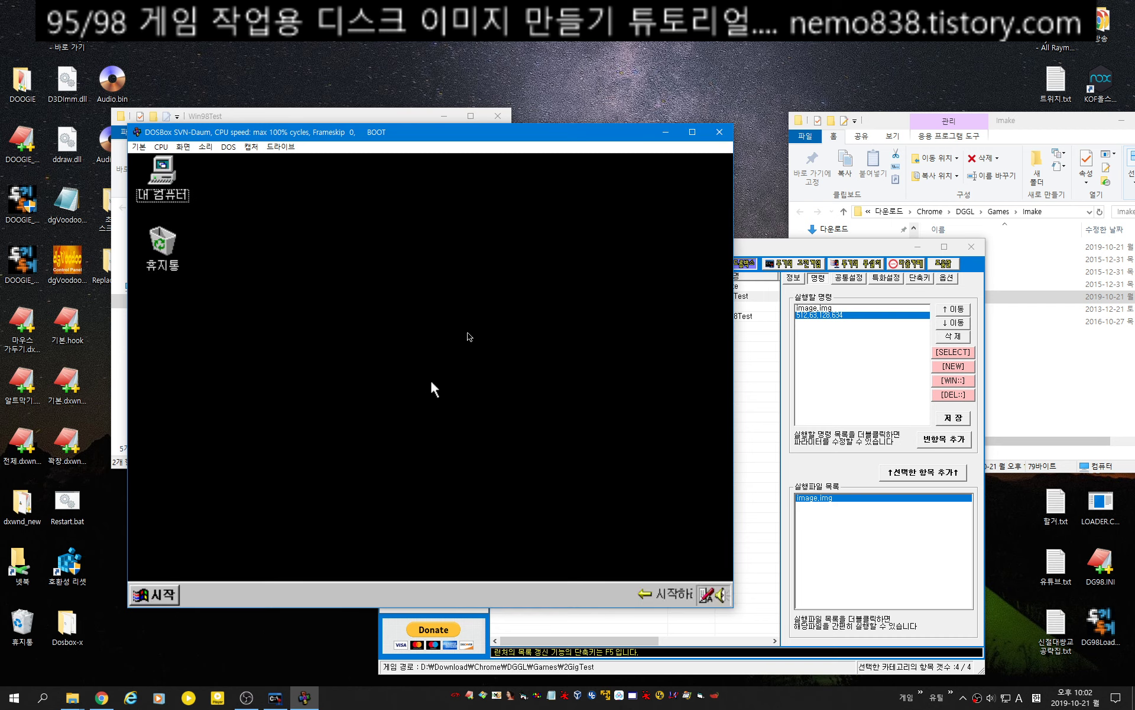
double_click(168, 175)
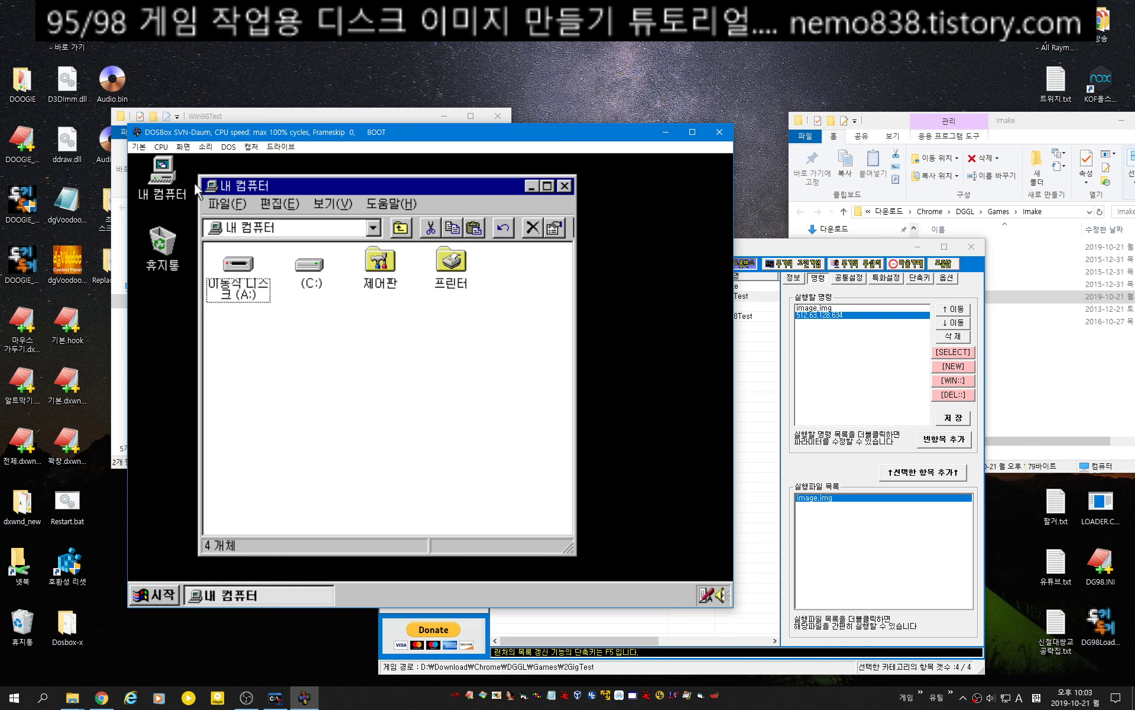
drag(421, 314, 182, 211)
drag(463, 391, 129, 181)
drag(668, 407, 147, 161)
drag(592, 396, 145, 166)
drag(563, 319, 163, 200)
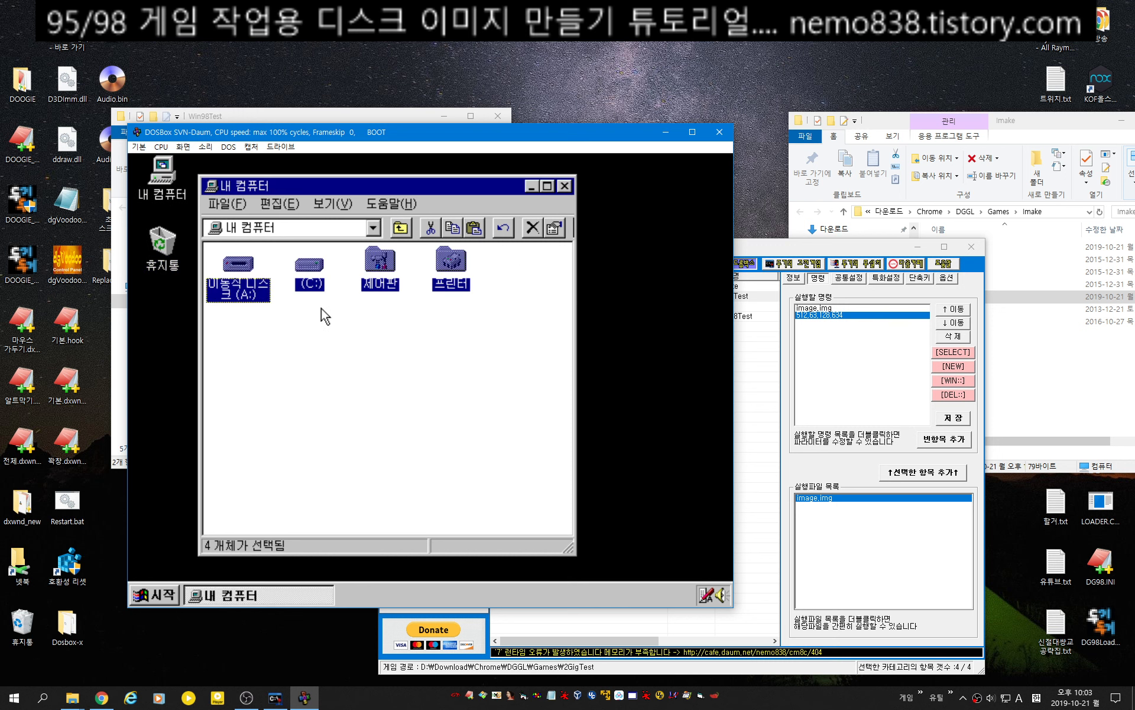
key(ctrl+F9)
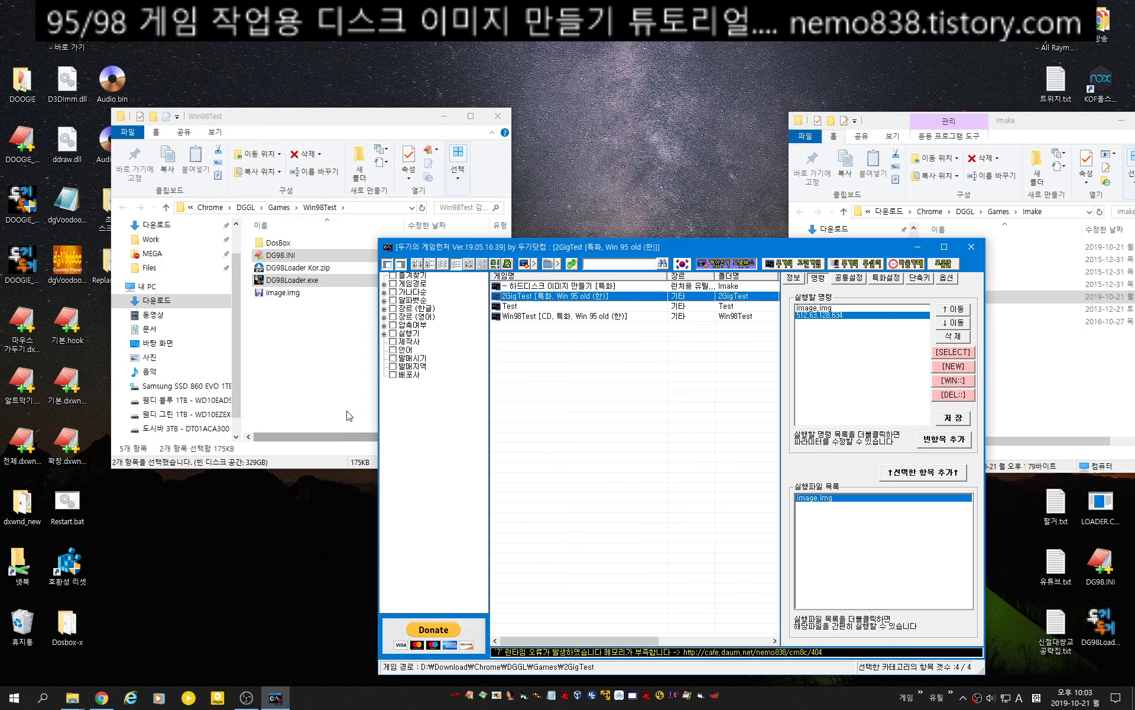
Open the preset loader for 2GigTest and compare the KR95 presets D3D New, D3D Old, D3D X and DDRAW New.
click(893, 282)
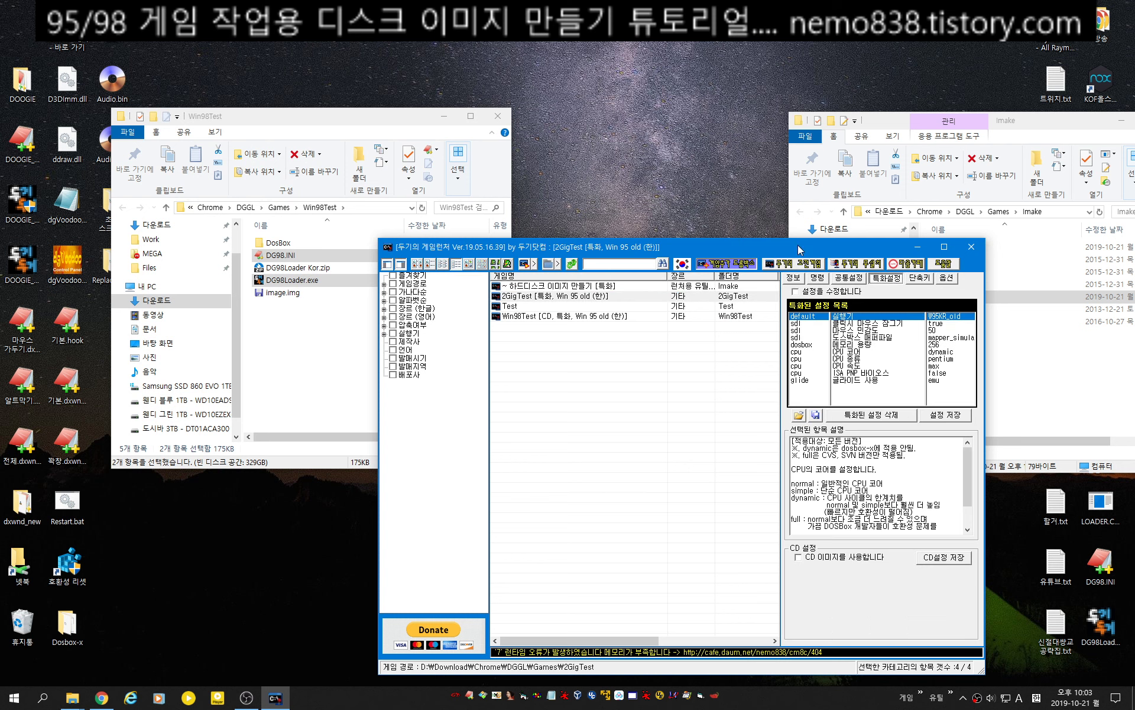
click(803, 416)
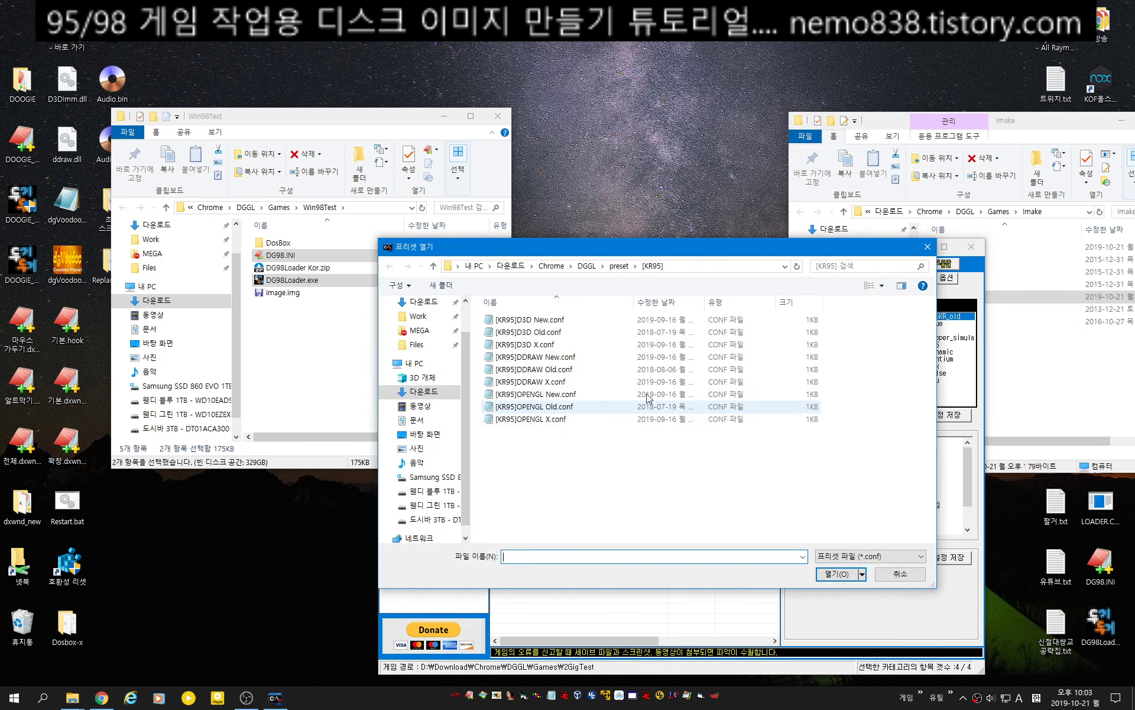
click(550, 320)
click(561, 332)
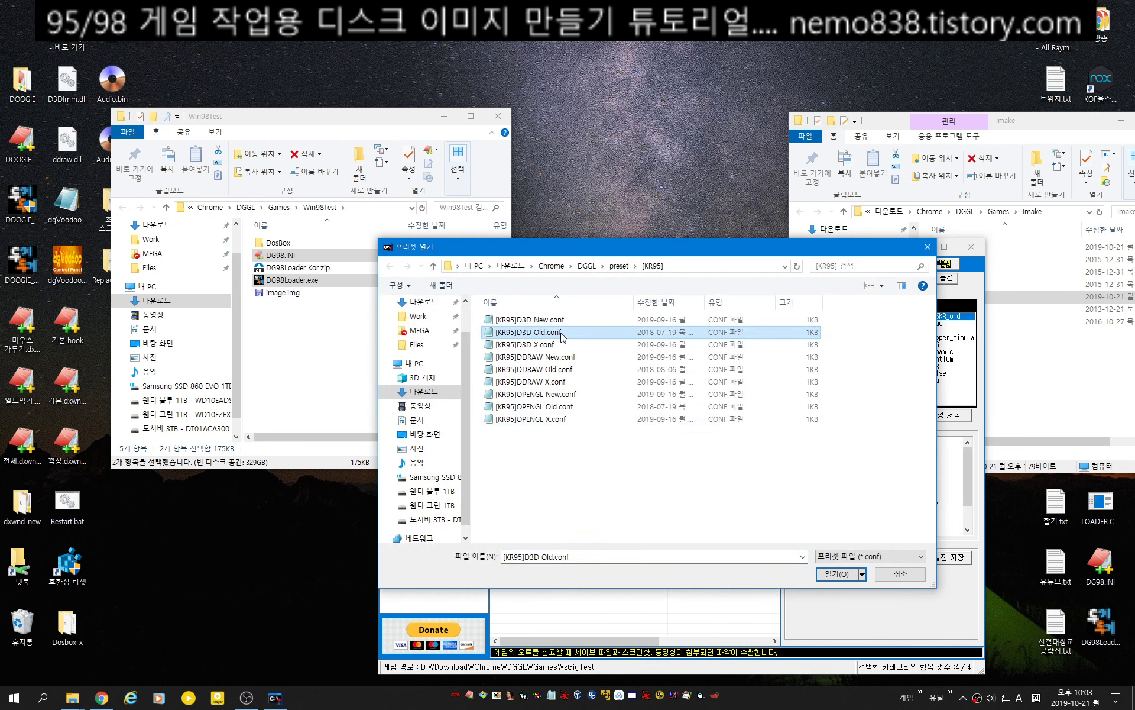
click(553, 345)
click(557, 322)
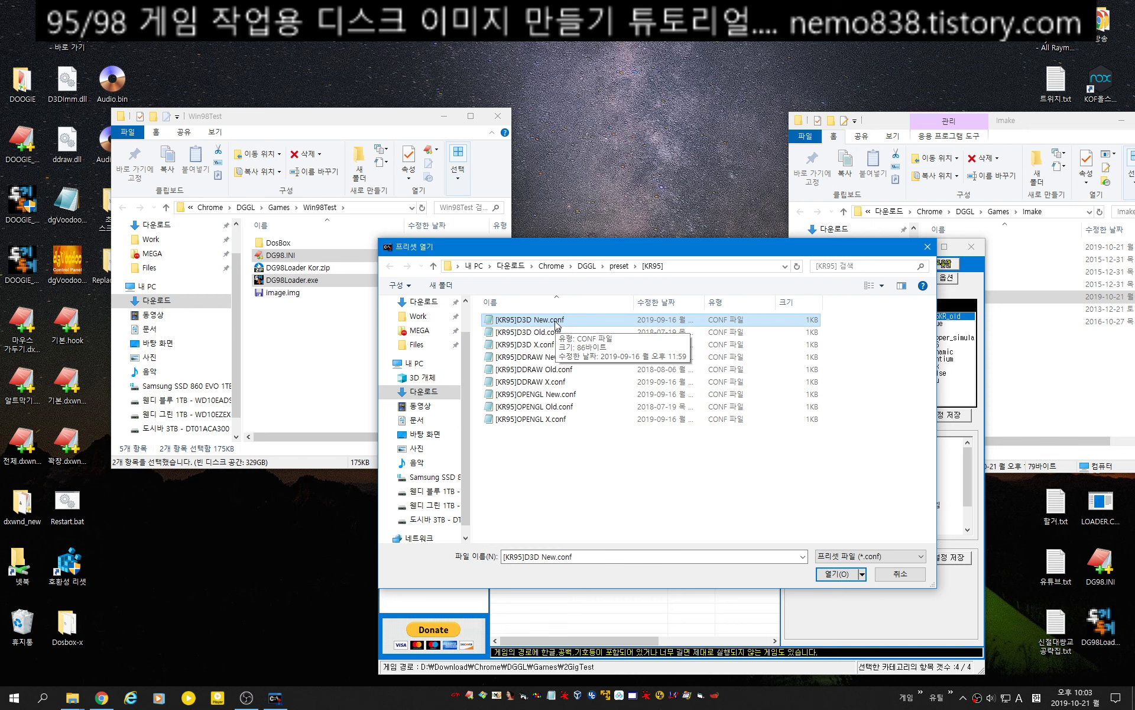
click(558, 332)
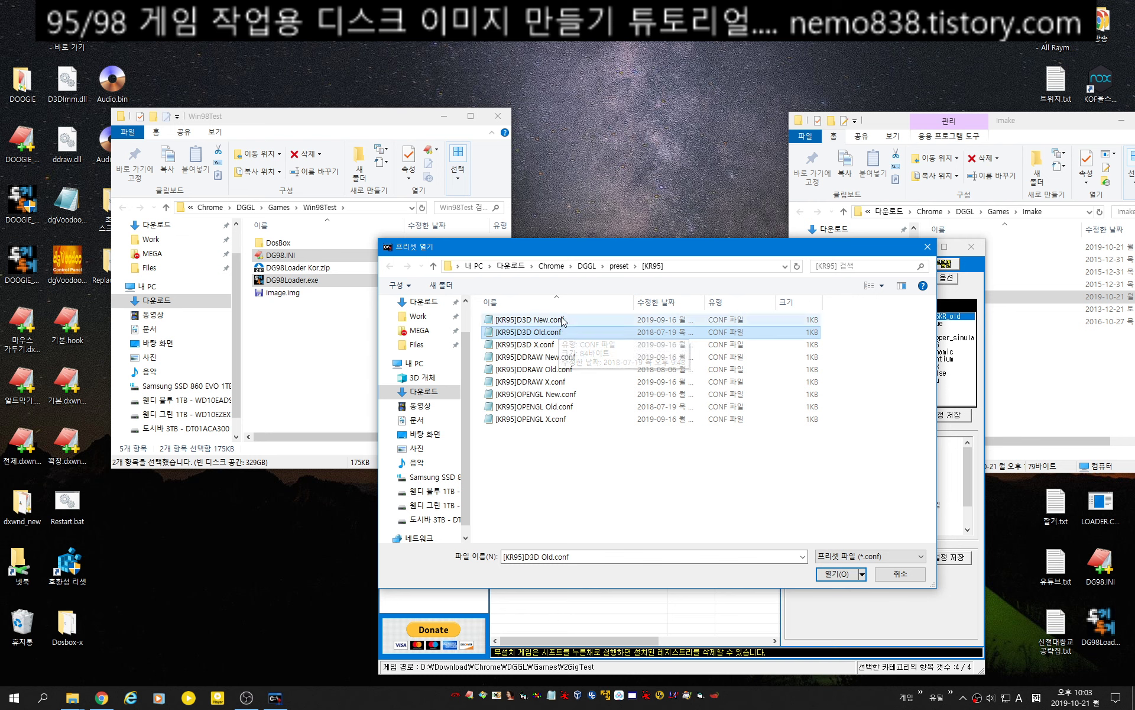
click(563, 321)
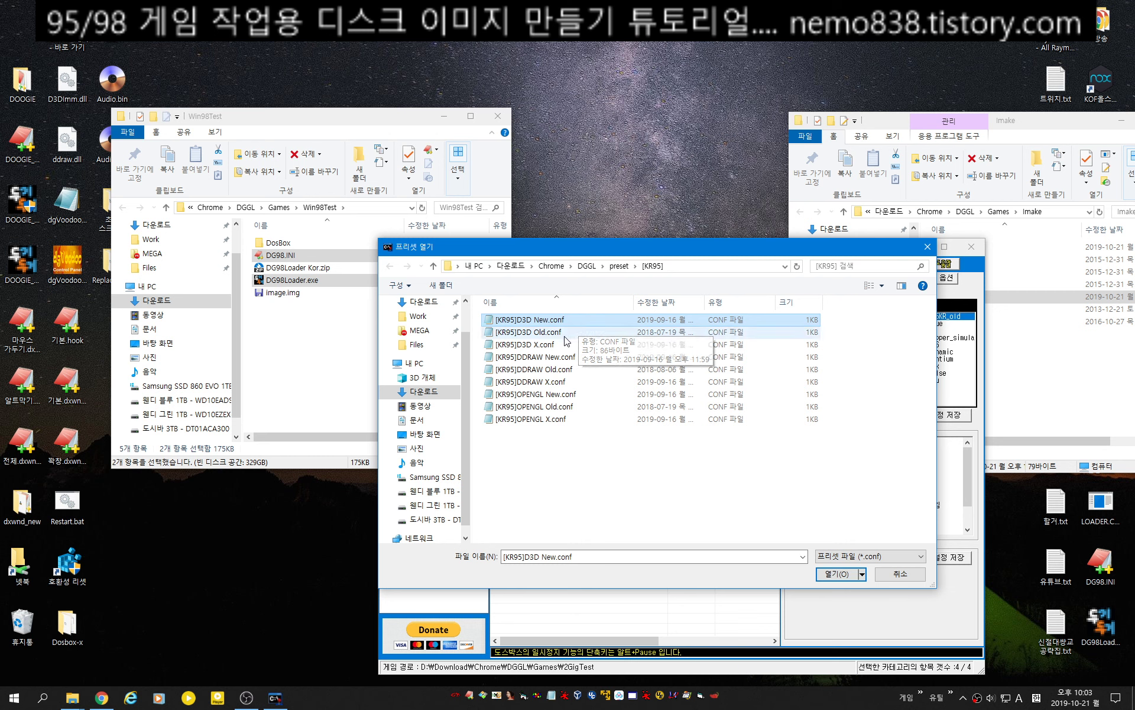
click(532, 334)
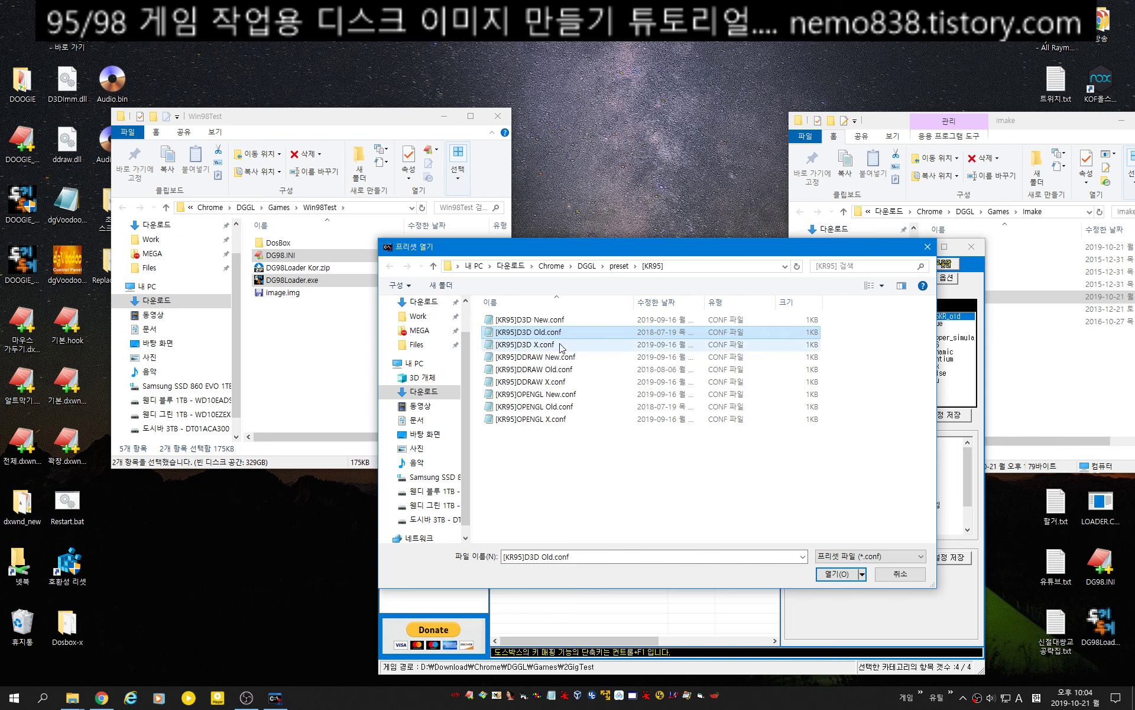
click(567, 346)
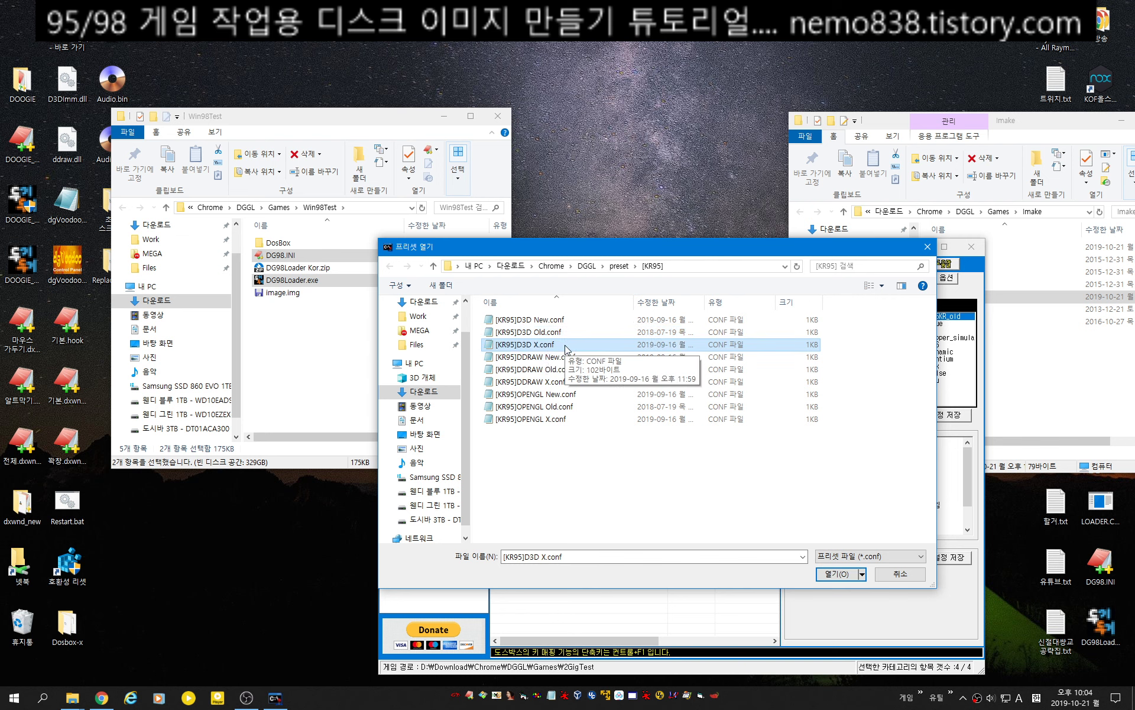
click(568, 357)
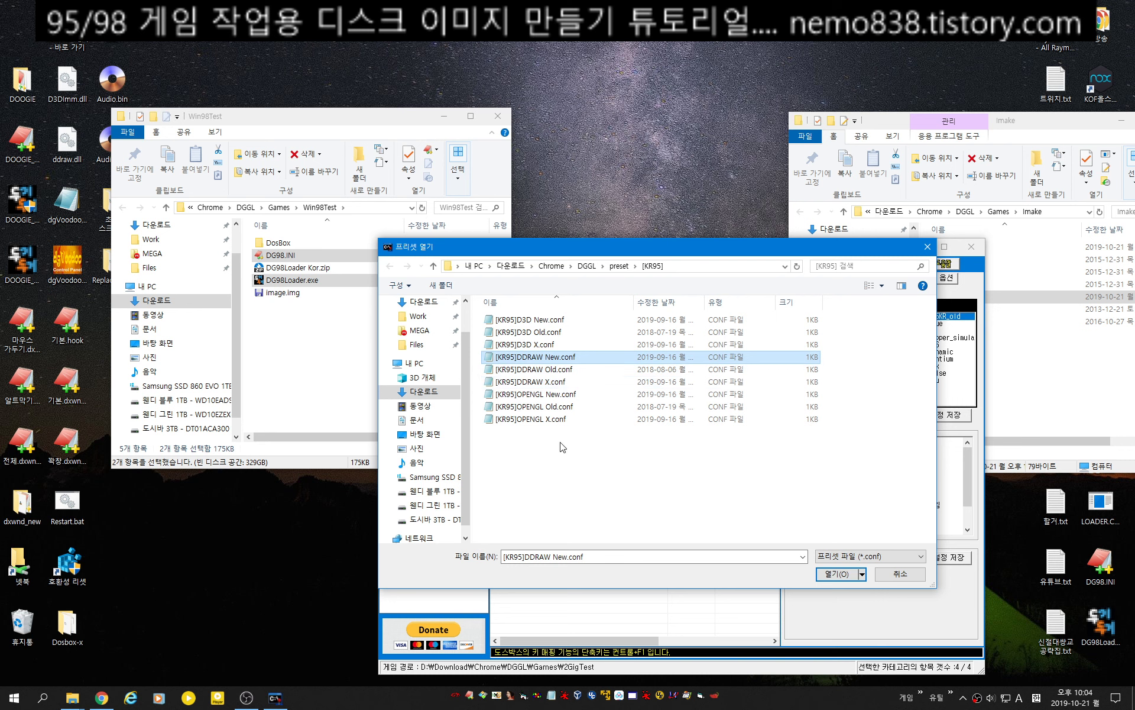
click(553, 320)
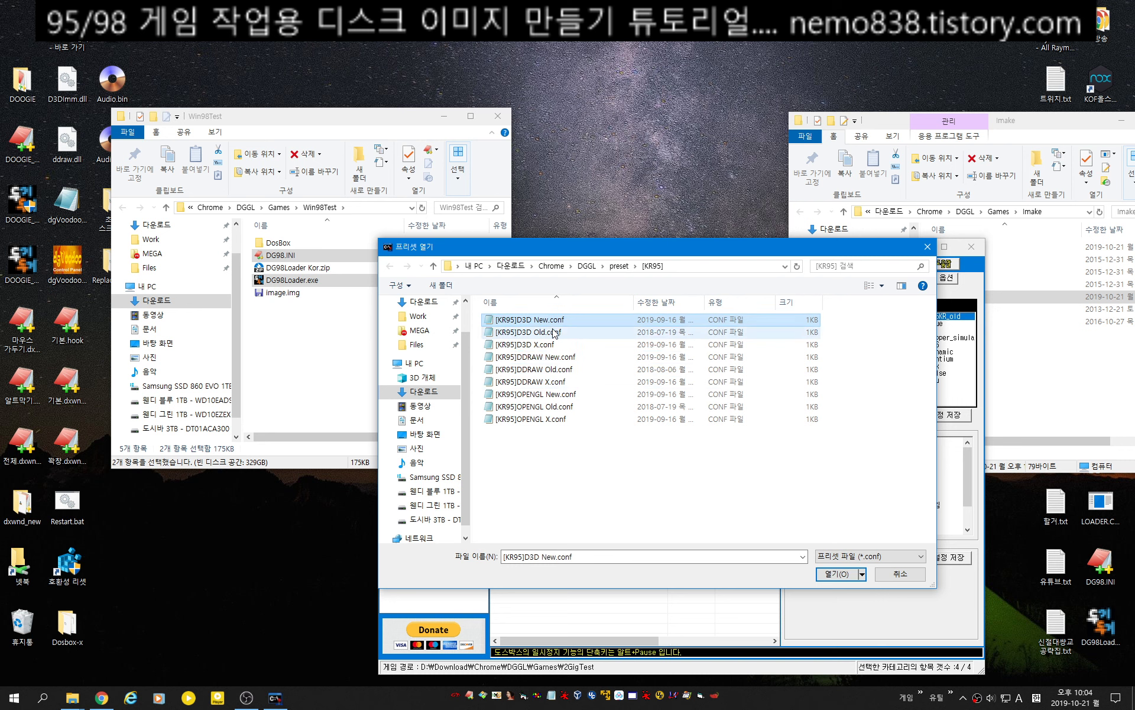
click(553, 330)
click(545, 343)
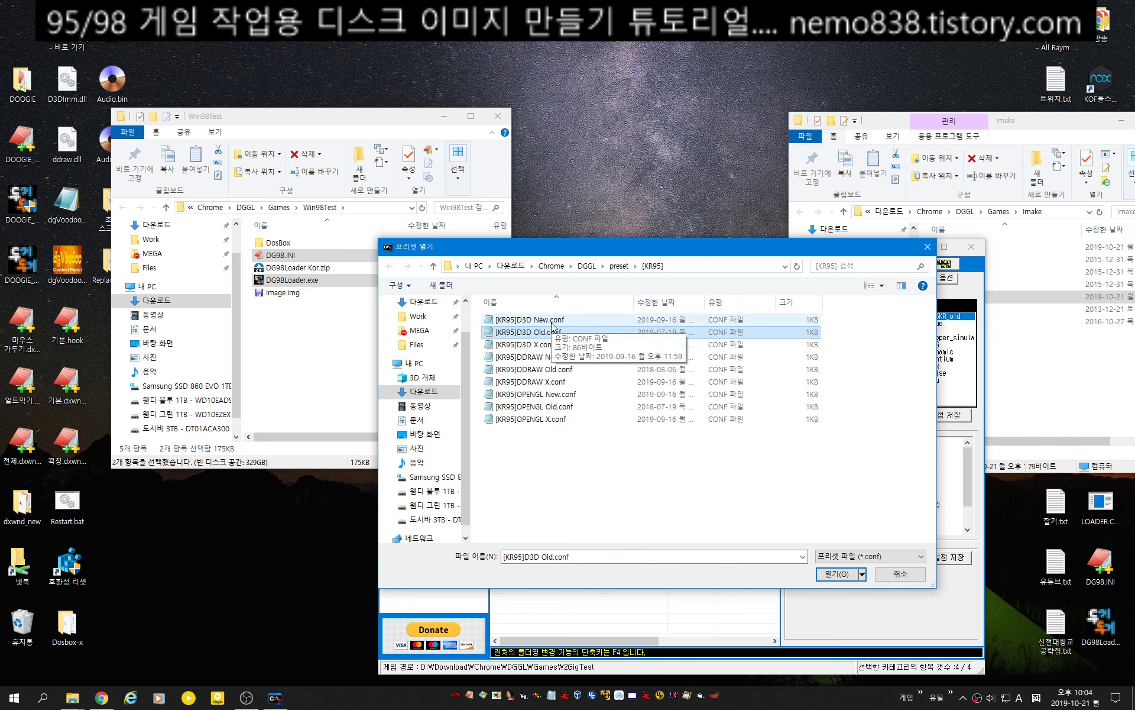
Load the preset [KR95]D3D New.conf into 2GigTest's specialised settings and boot its image.
click(552, 321)
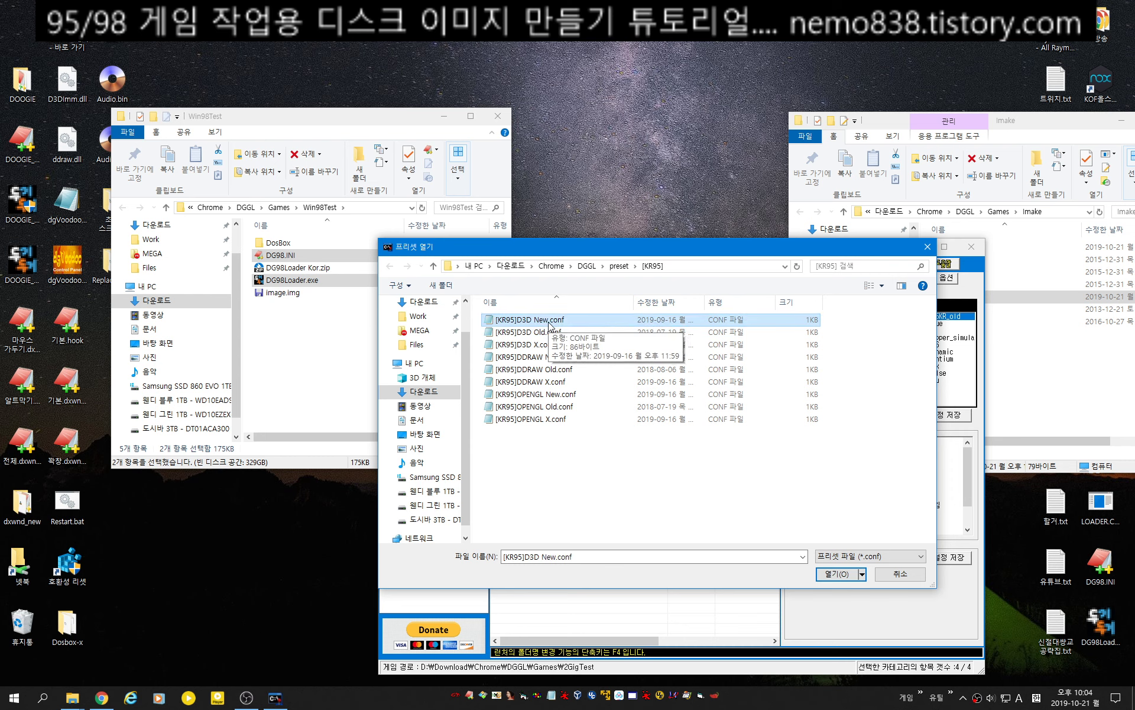
double_click(550, 322)
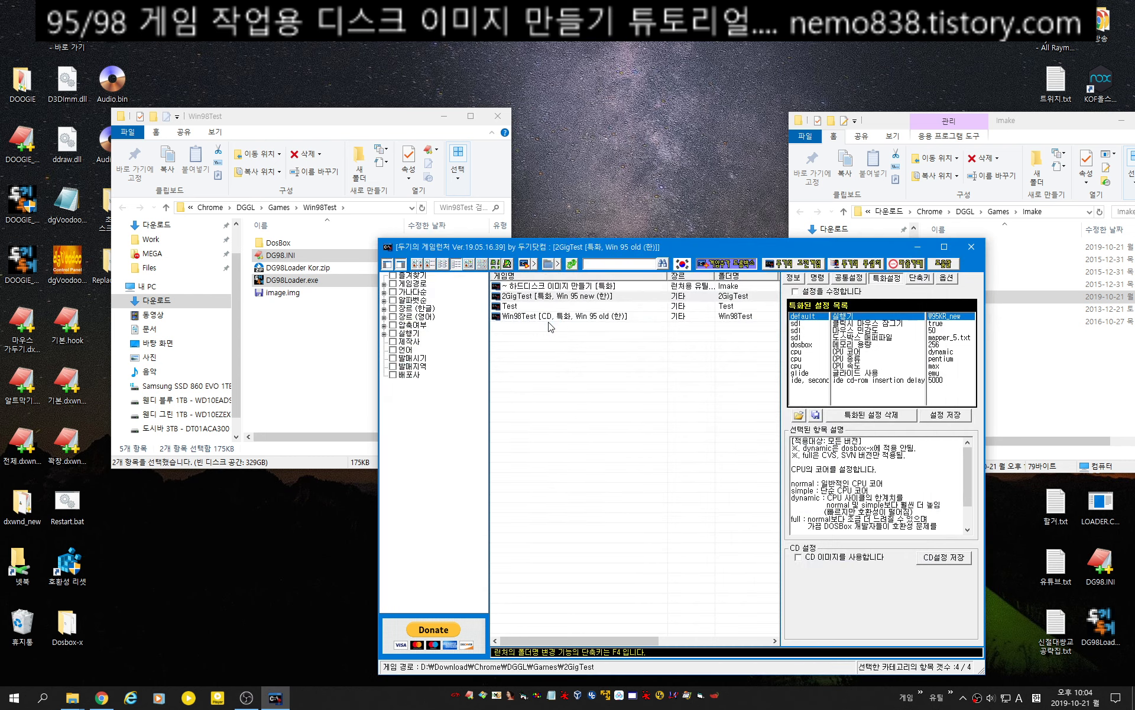
click(593, 301)
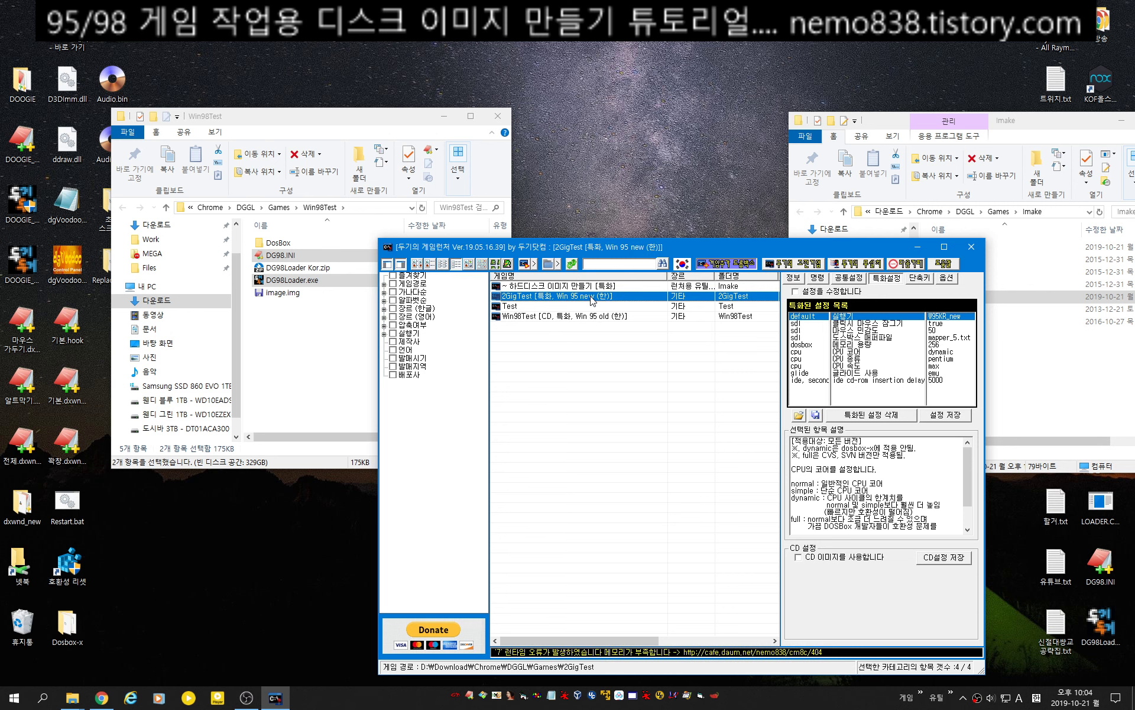
double_click(593, 301)
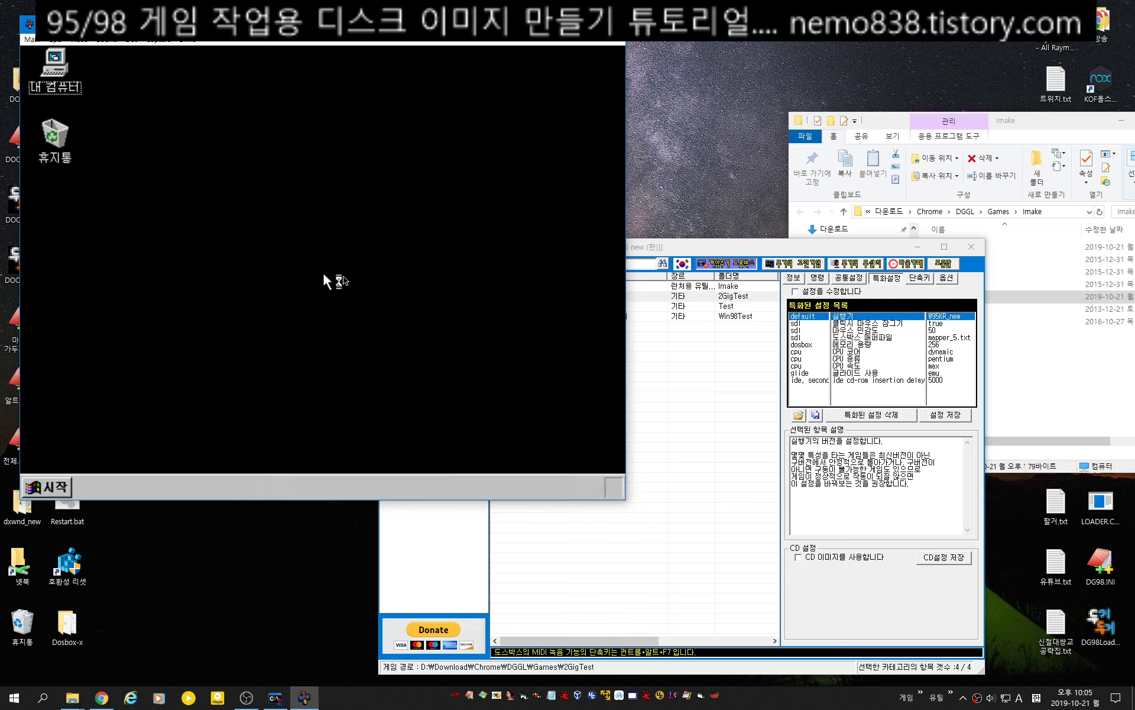
Open 내 컴퓨터 in the booted Windows 95, select all the drive items to inspect them, and close the window.
double_click(54, 62)
drag(391, 217, 34, 74)
drag(359, 250, 42, 89)
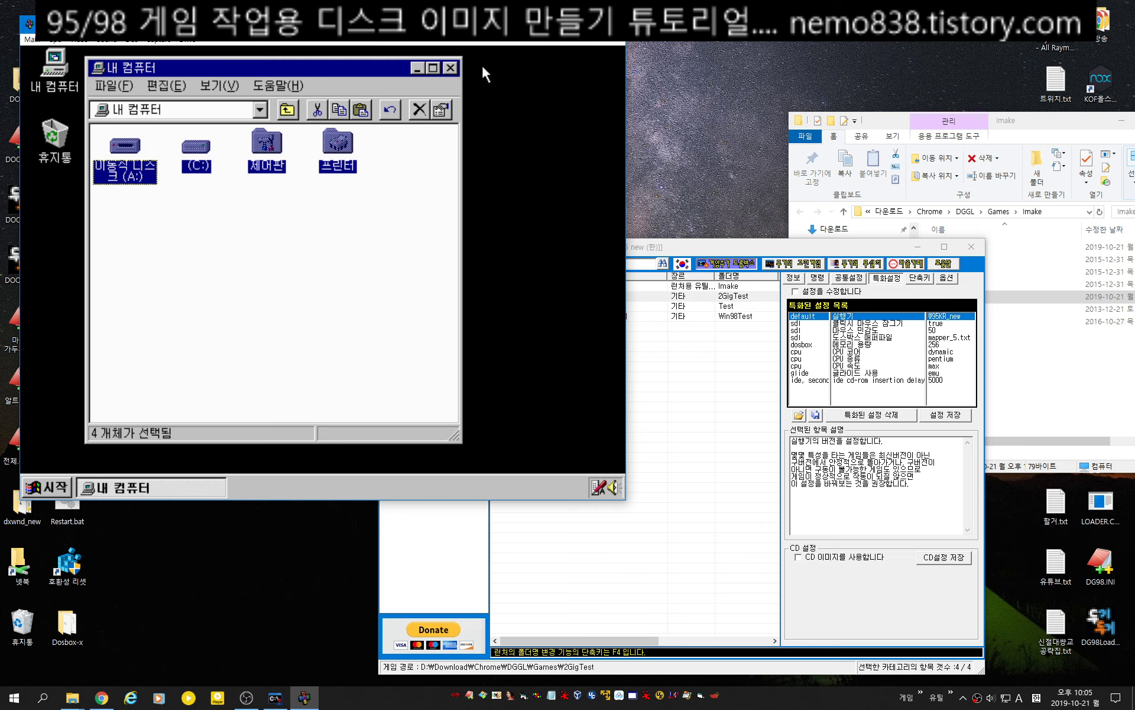
click(450, 68)
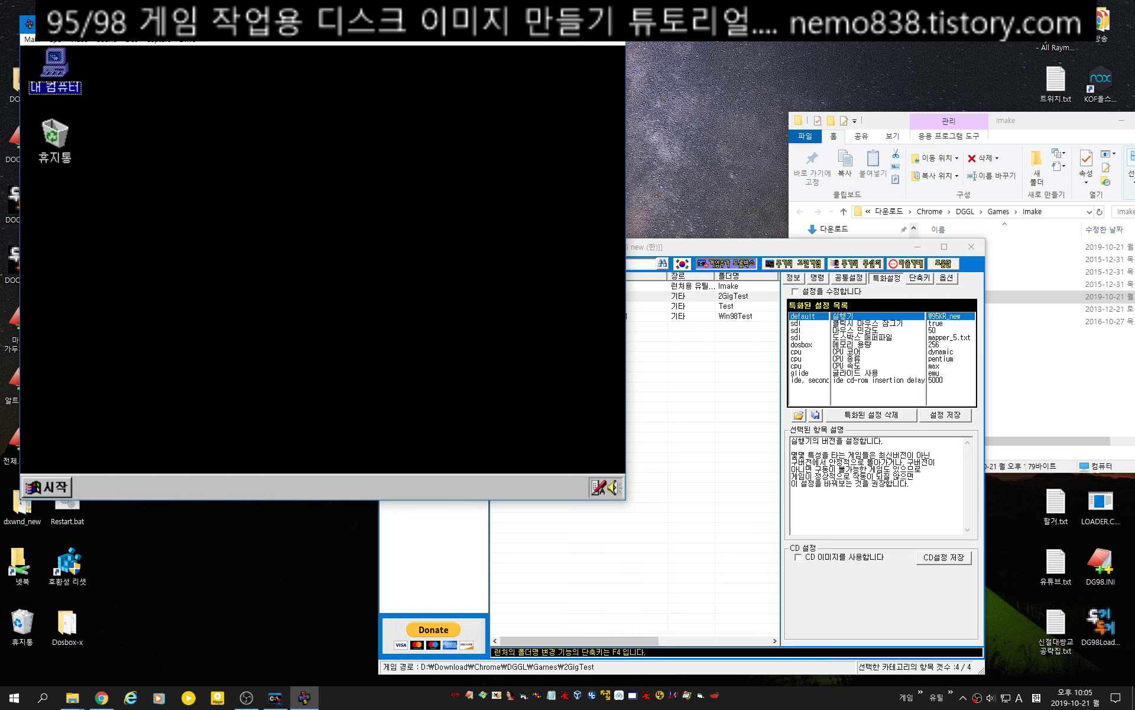
Shut down Windows 95 with the 시스템 종료 option and quit the emulator.
click(46, 487)
click(61, 469)
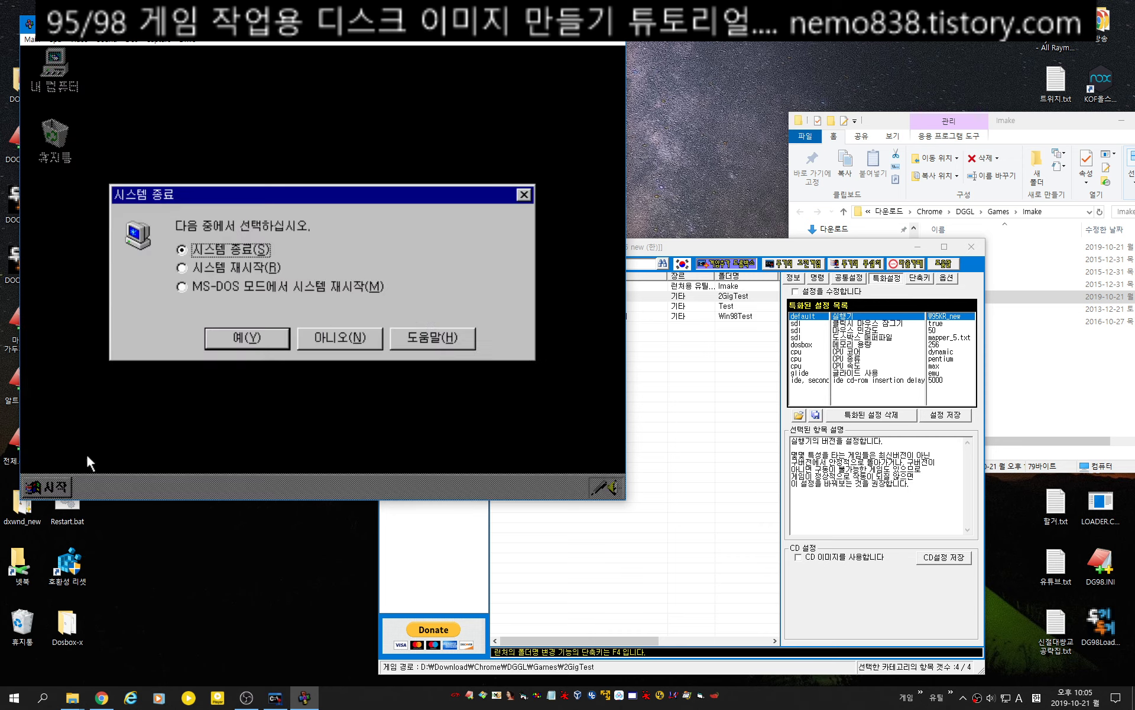
click(263, 328)
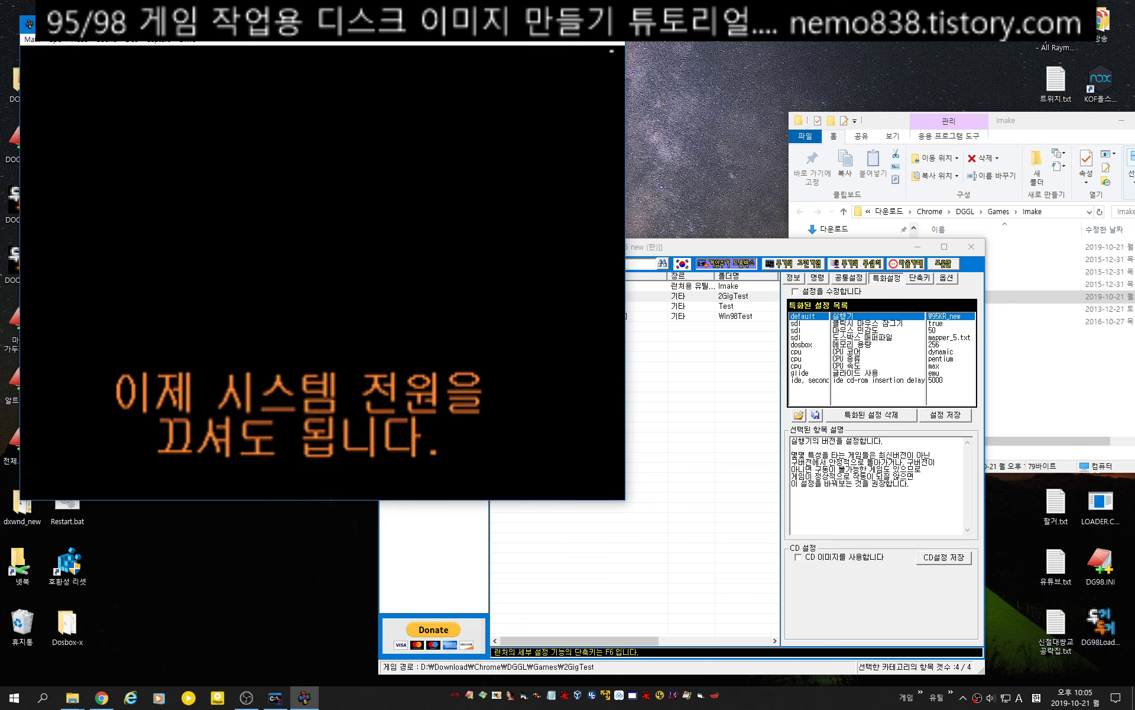
key(ctrl+F9)
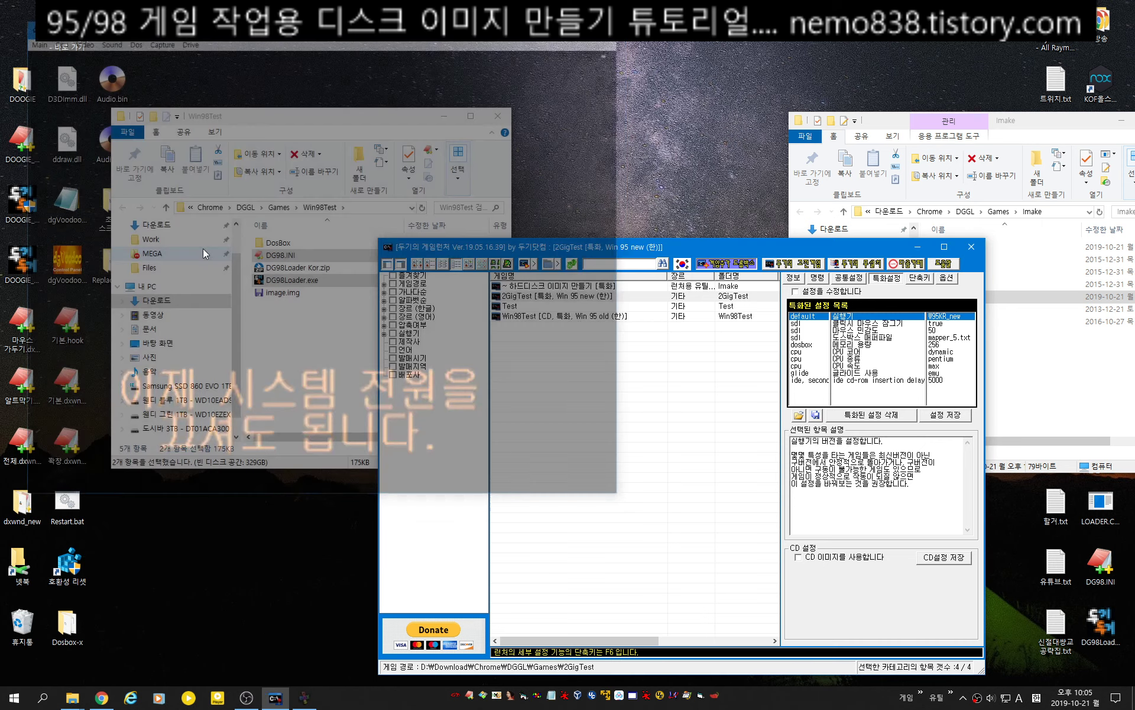
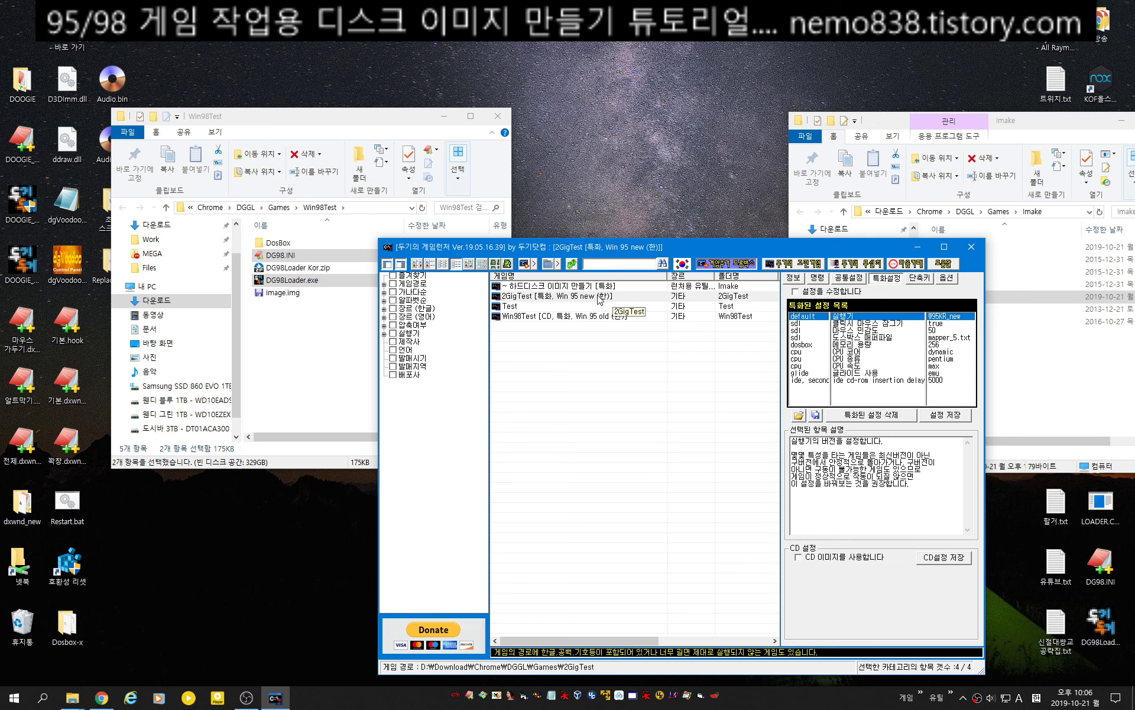
Examine 2GigTest's run commands image.img and 512,63,128,634.
right_click(599, 299)
click(574, 301)
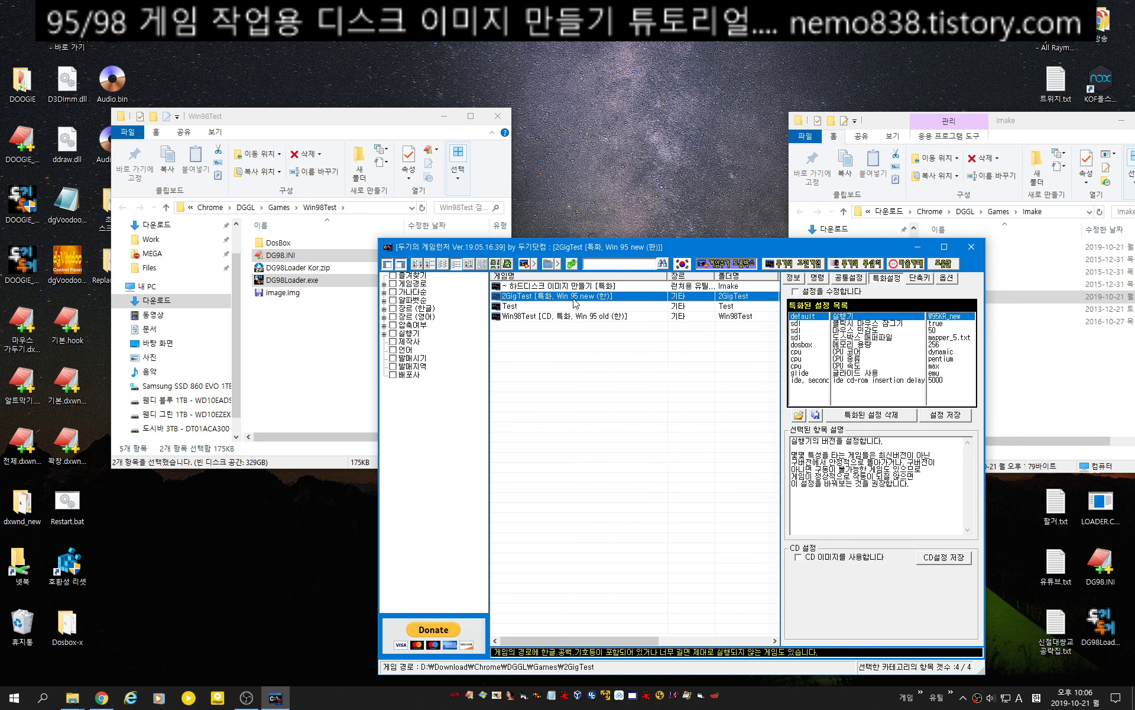
right_click(574, 302)
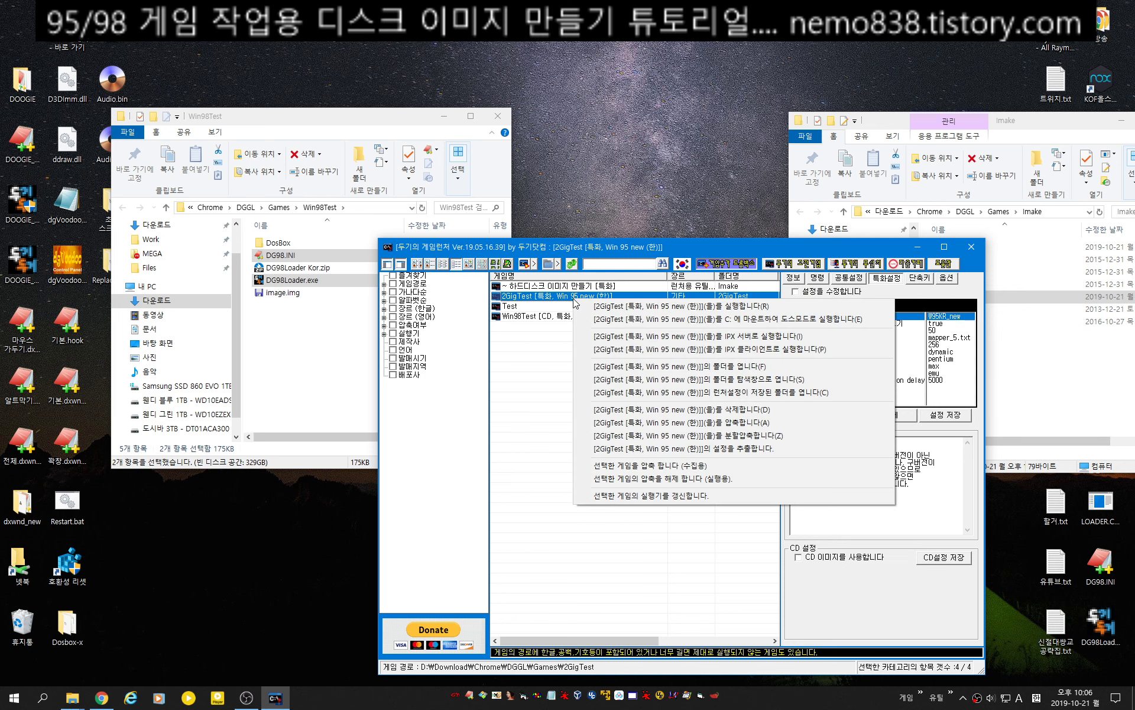
click(817, 278)
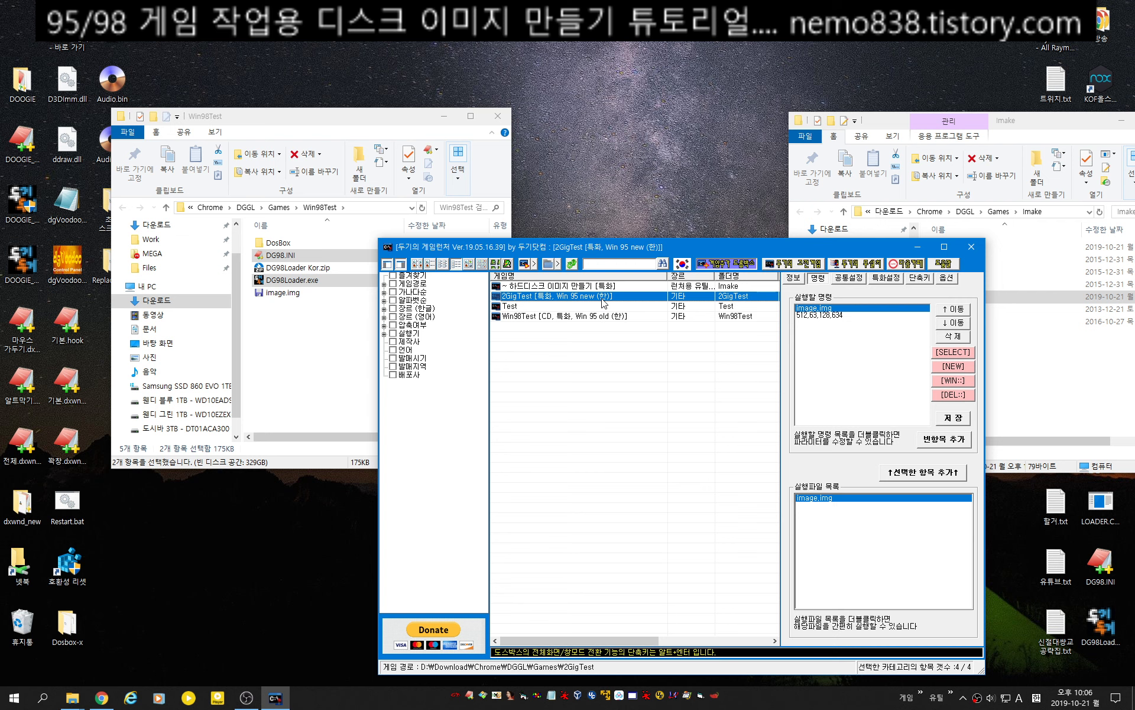
click(804, 334)
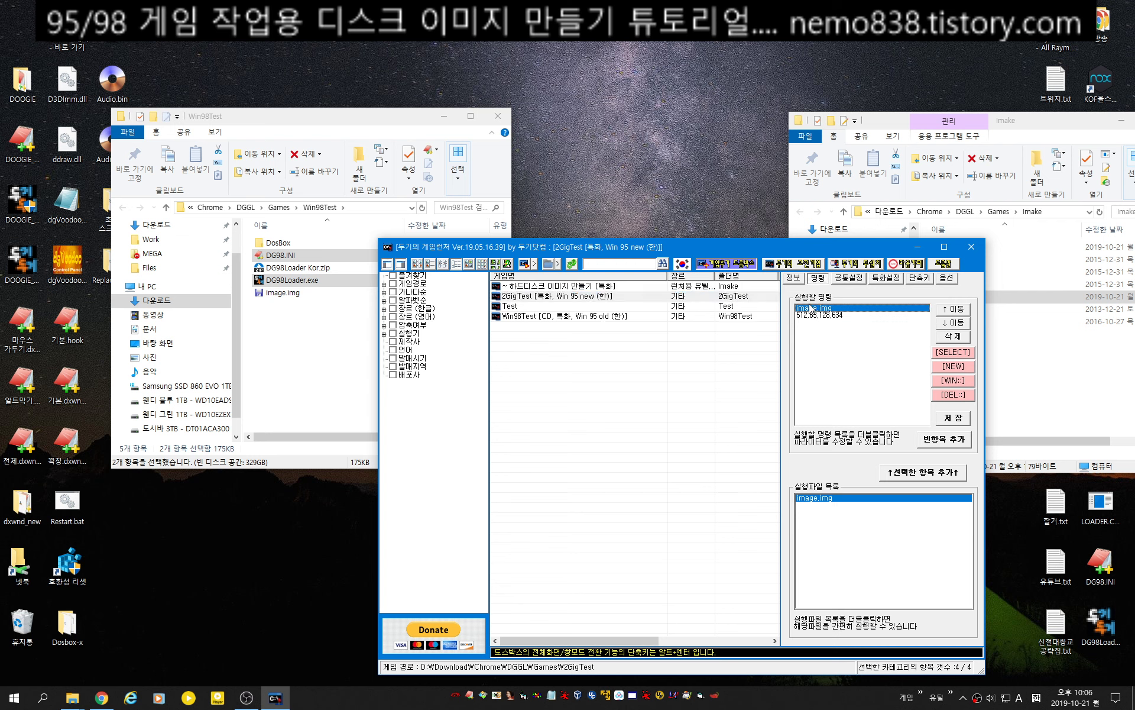
click(821, 315)
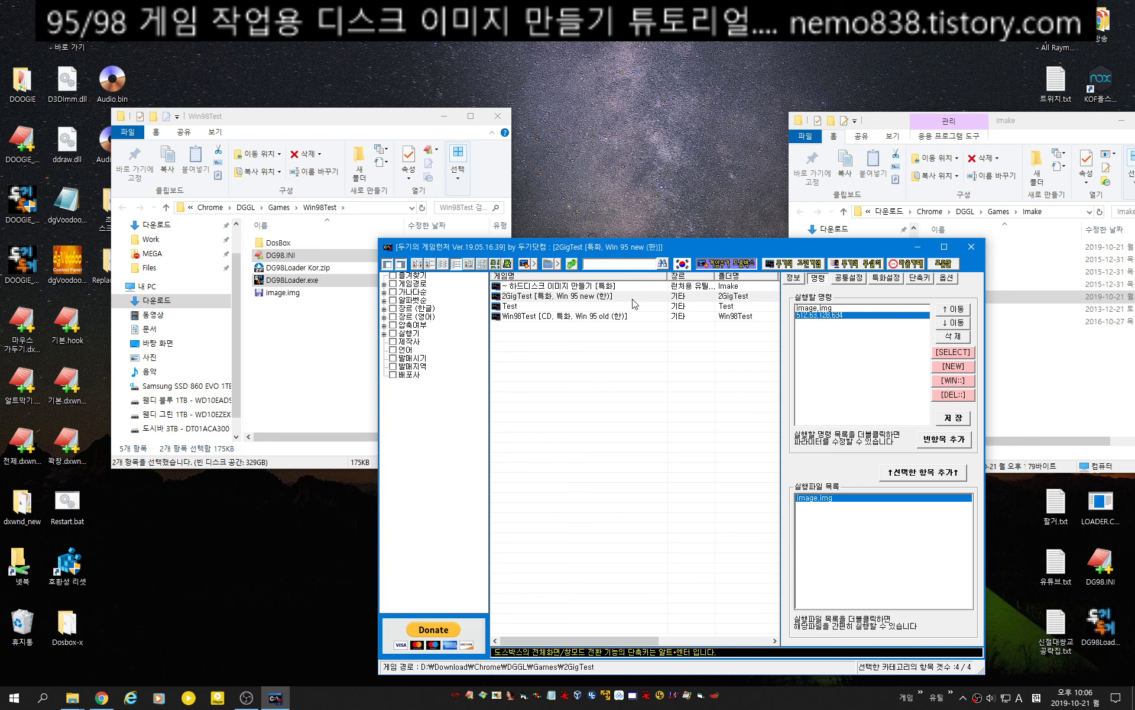
Run 2GigTest in DOS mode mounted on C: and list the files on A: with dir/w and dir fdisk.*.
click(612, 297)
right_click(612, 298)
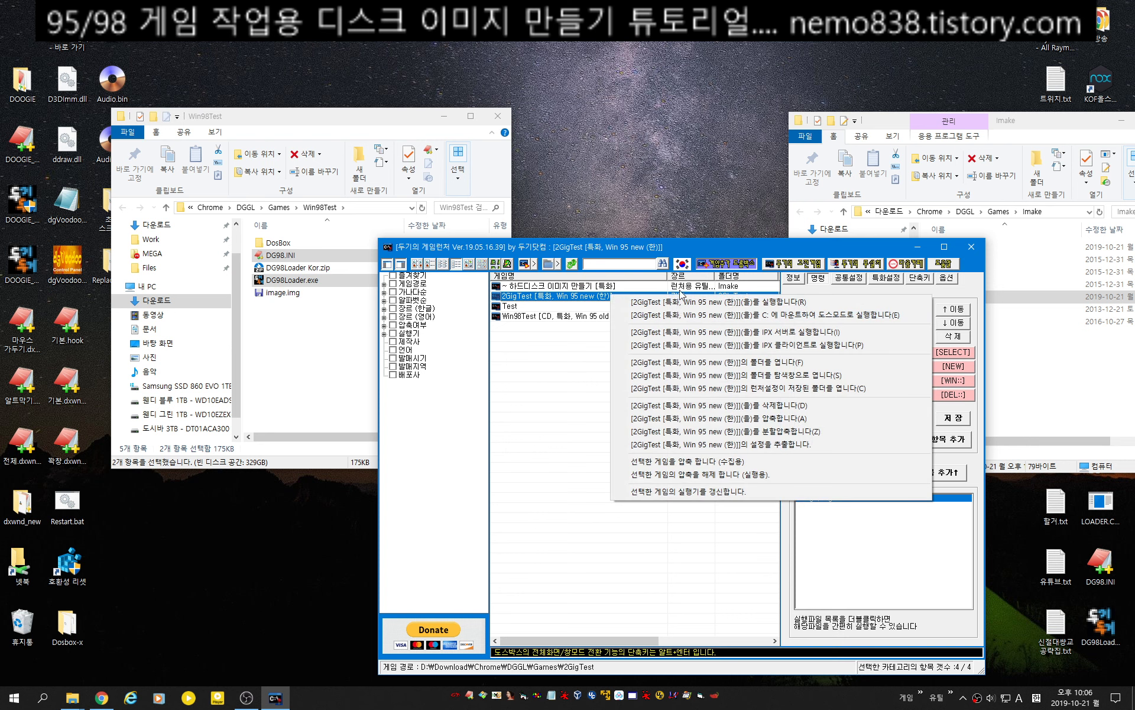
click(862, 315)
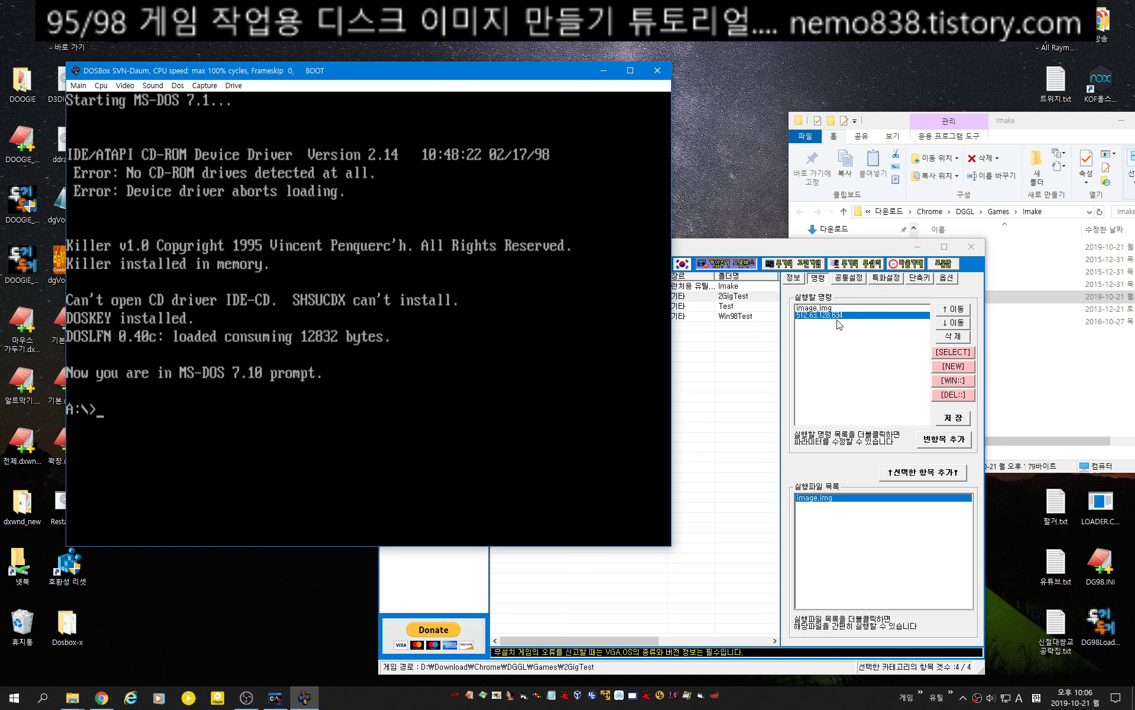
text(dir/w)
key(Return)
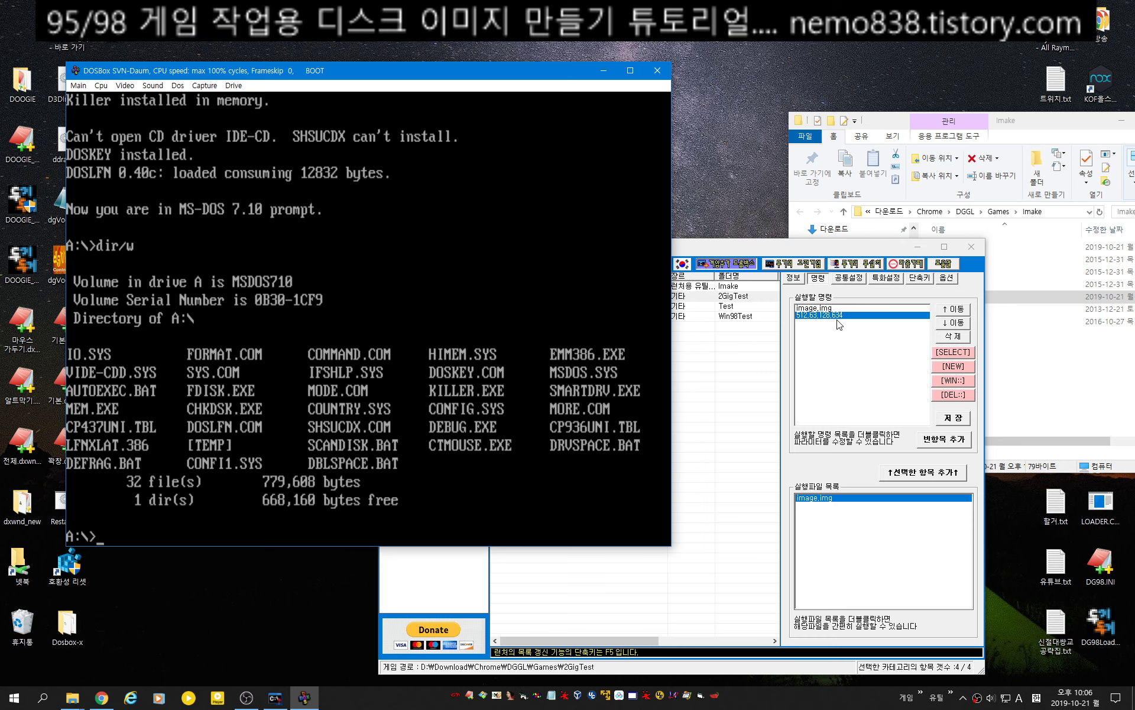
text(dir fdisk.*)
key(Return)
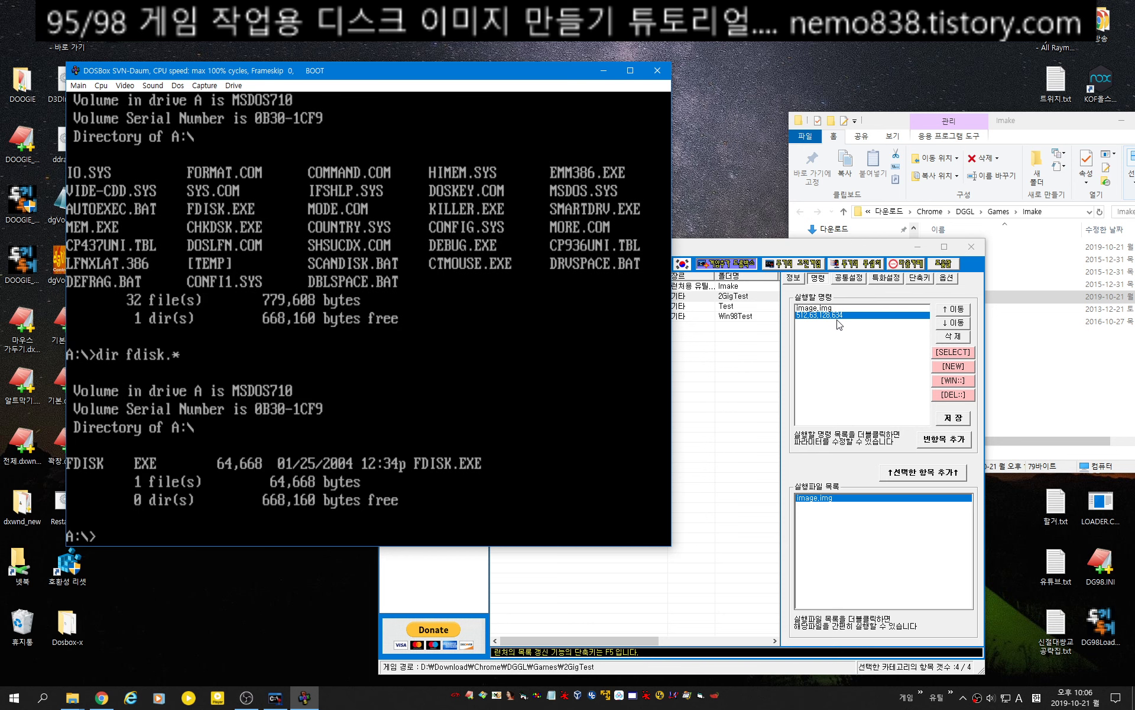
Start fdisk with large disk support enabled and switch the current fixed disk drive to 2.
text(fdisk)
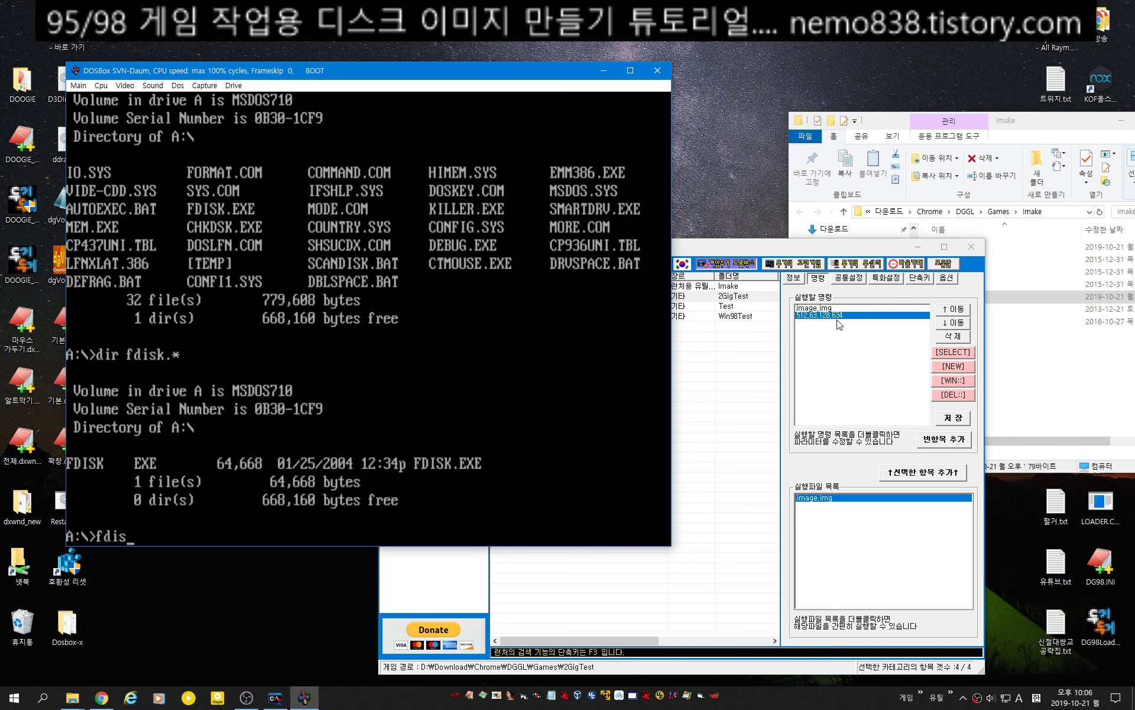
key(Return)
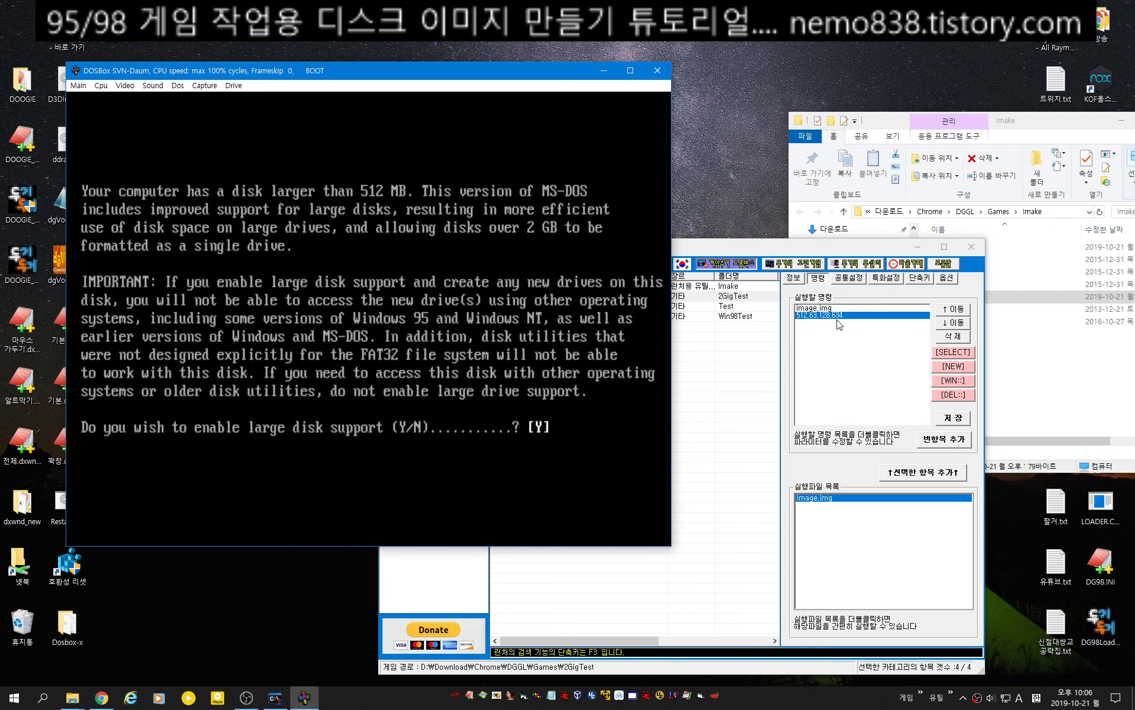
key(Return)
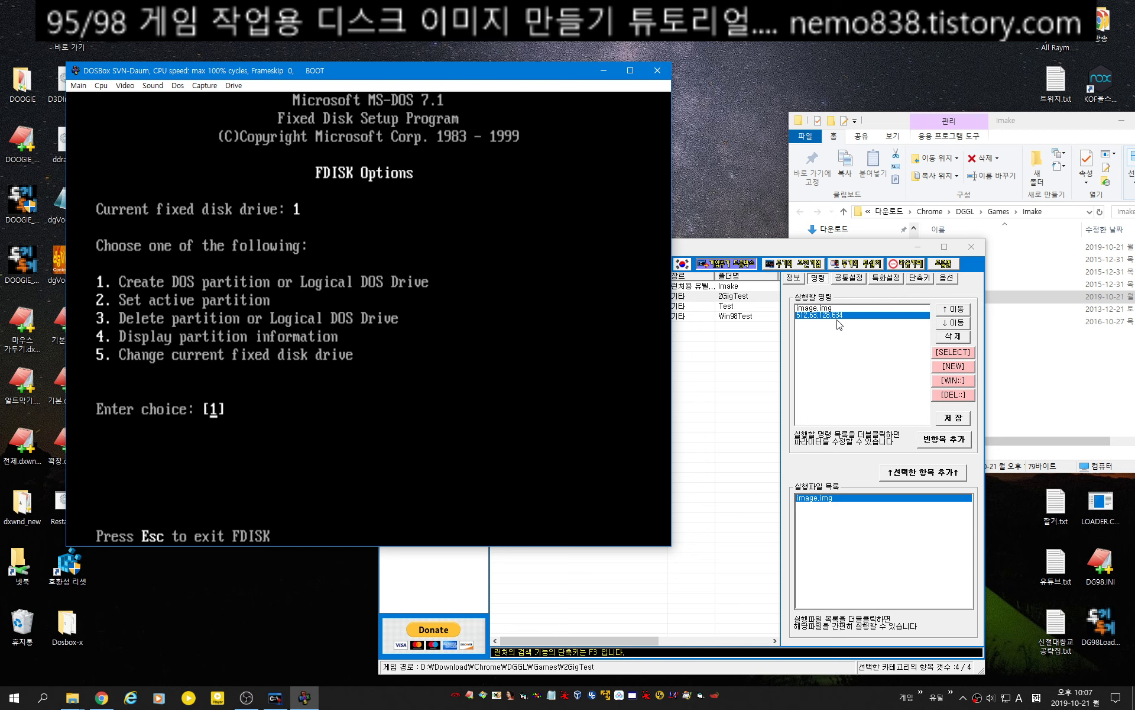
text(5)
key(Return)
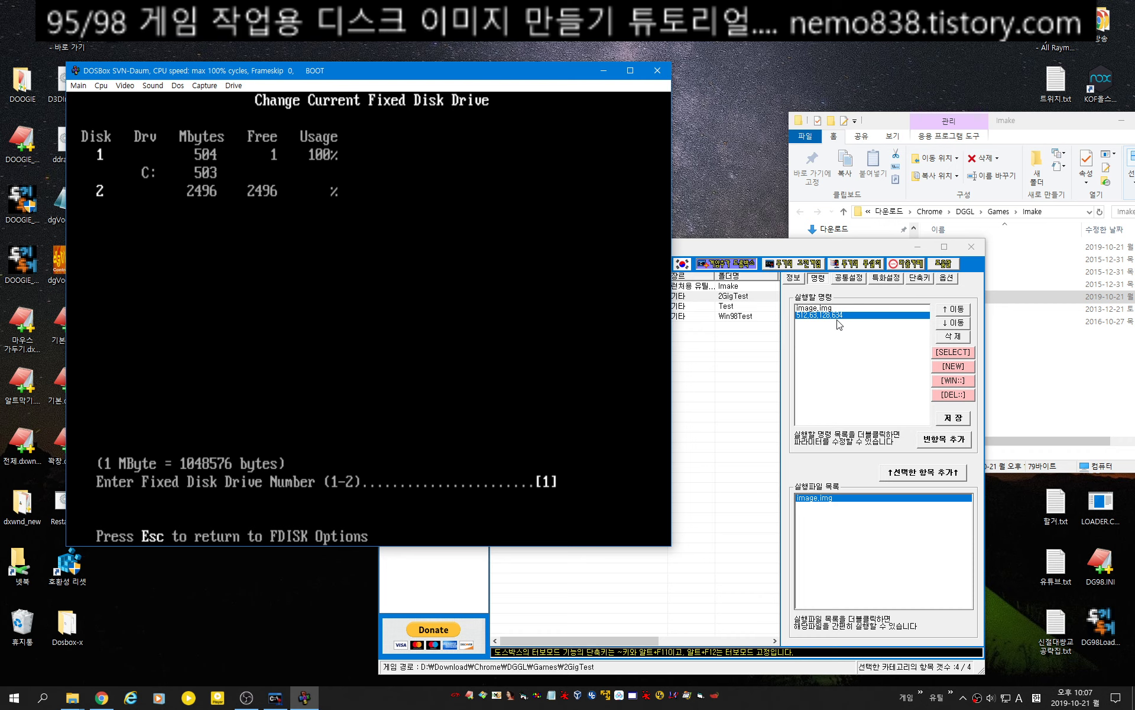
text(2)
key(Return)
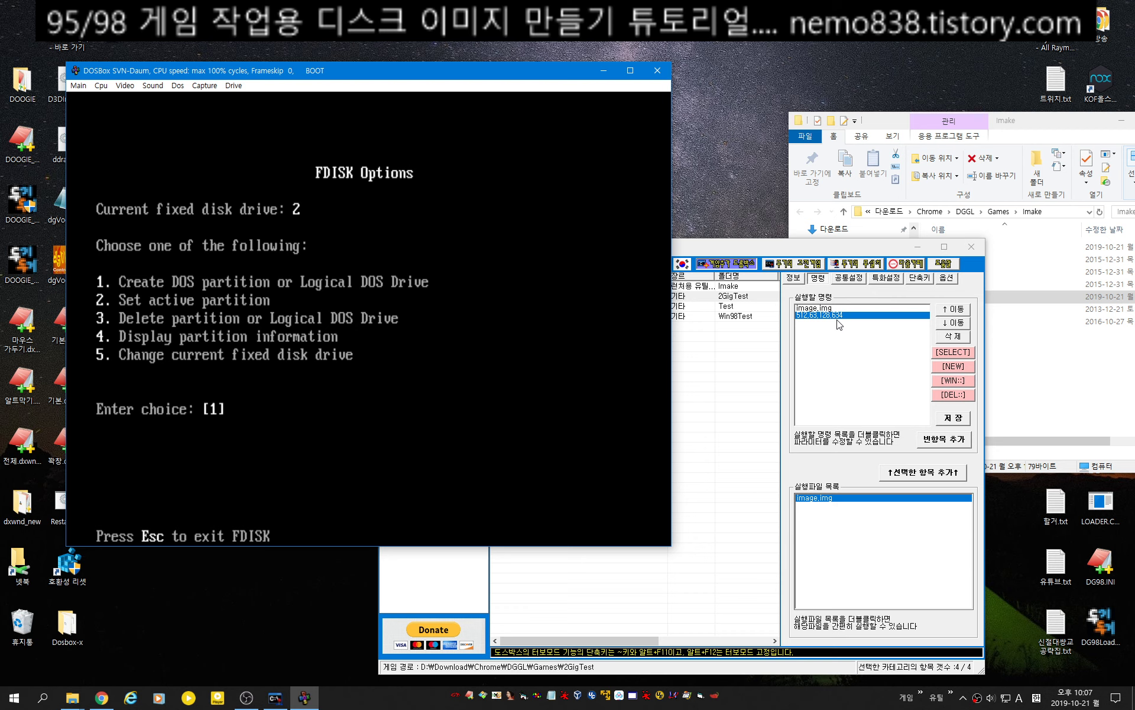
Create a primary DOS partition on fixed disk 2 using the maximum available size and exit FDISK.
key(Return)
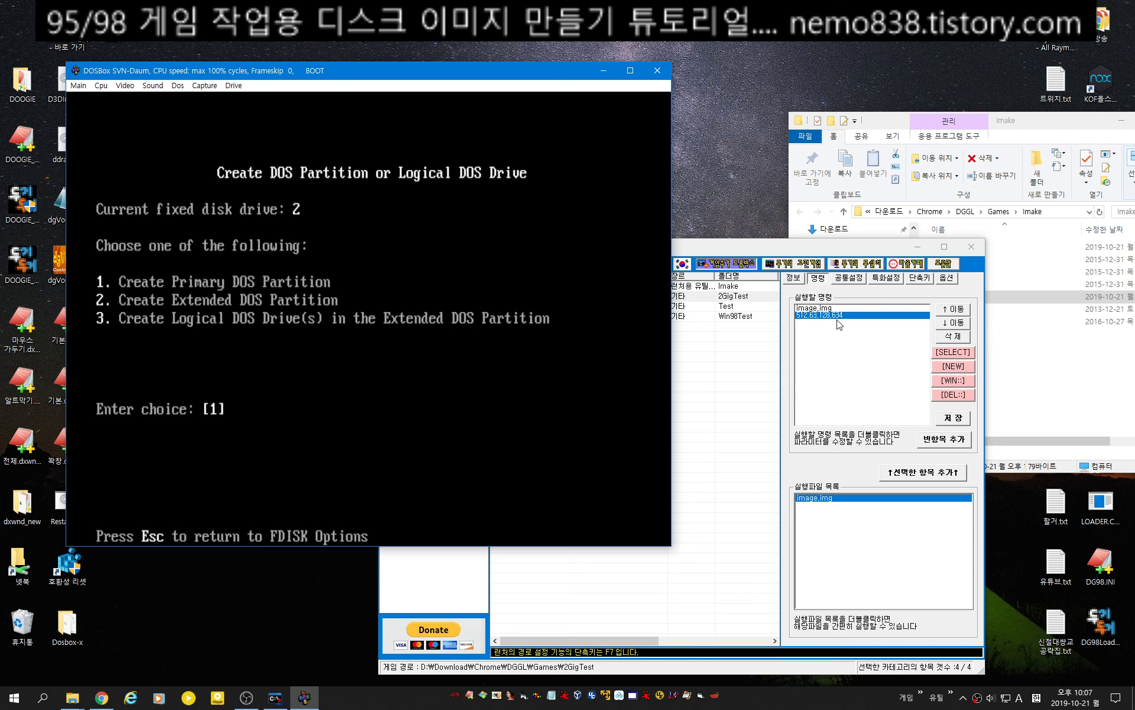
key(Return)
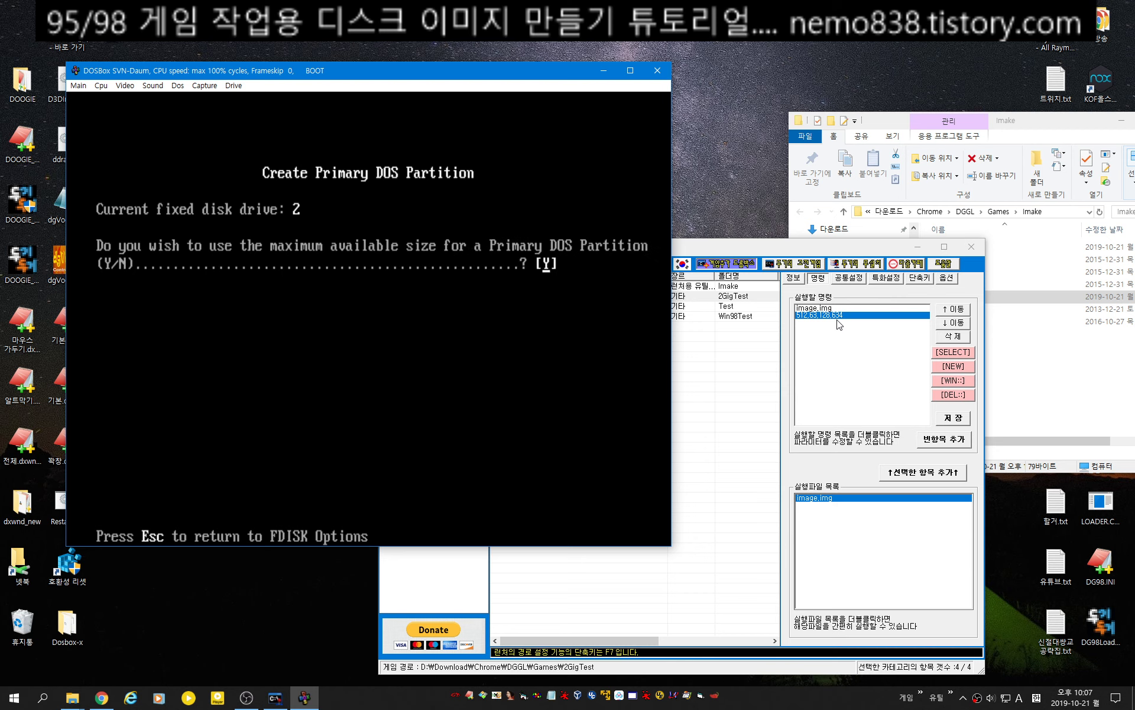
key(Return)
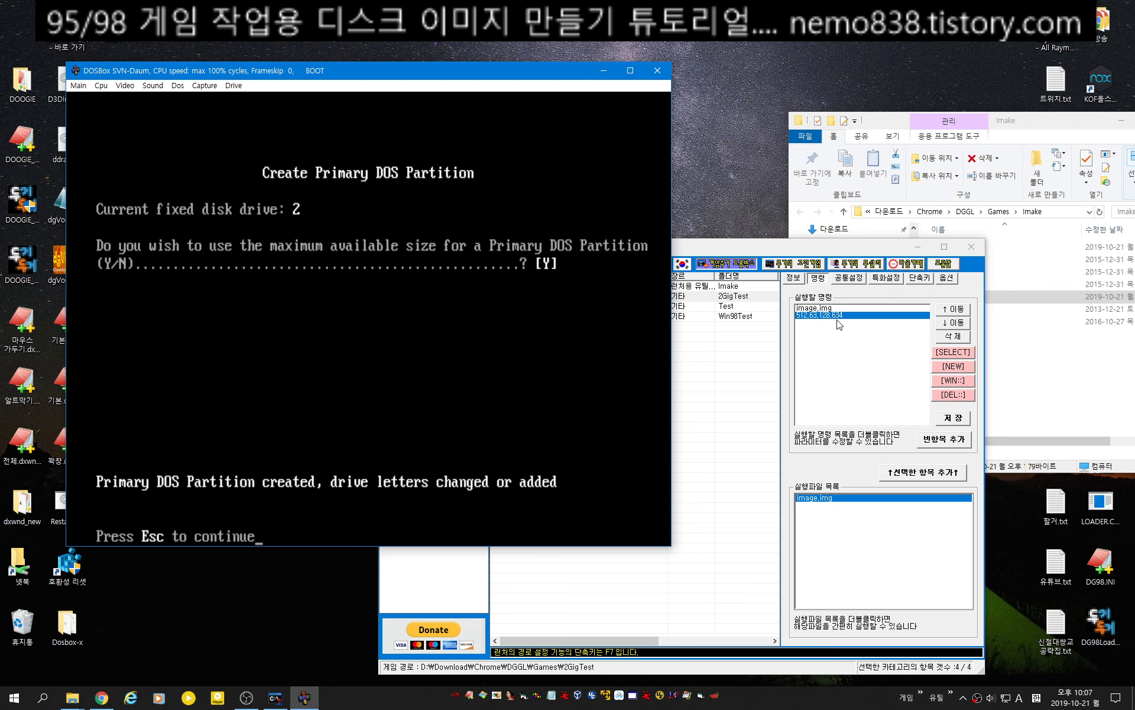
key(Escape)
key(Escape)
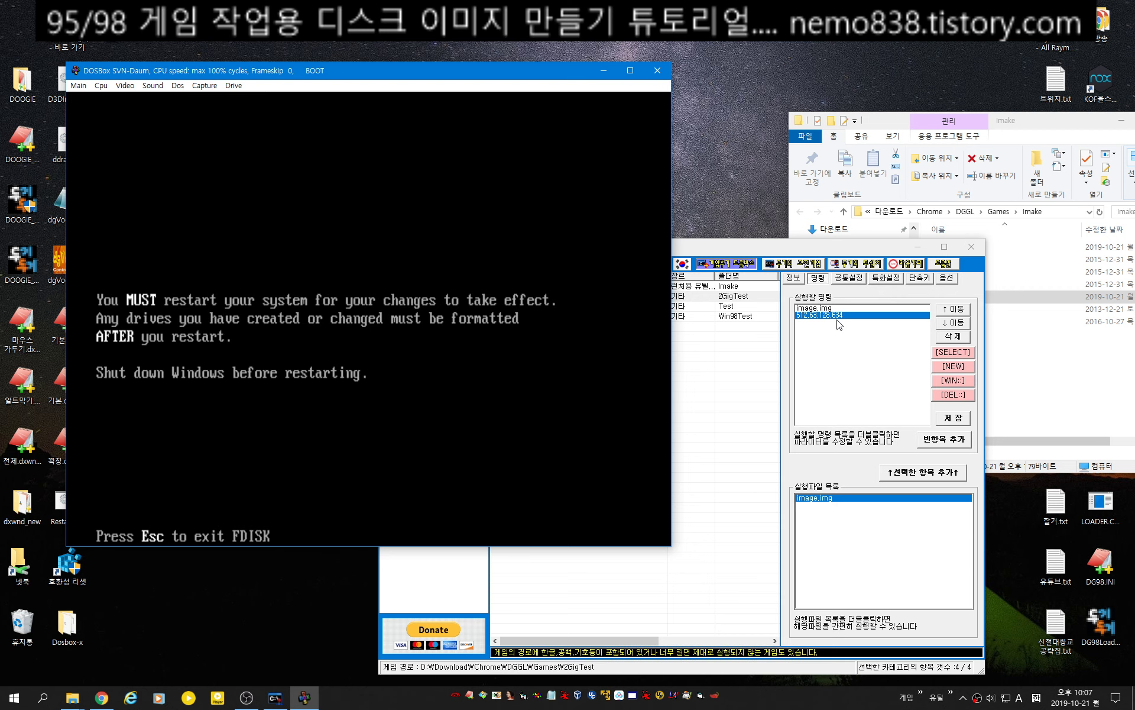
key(Escape)
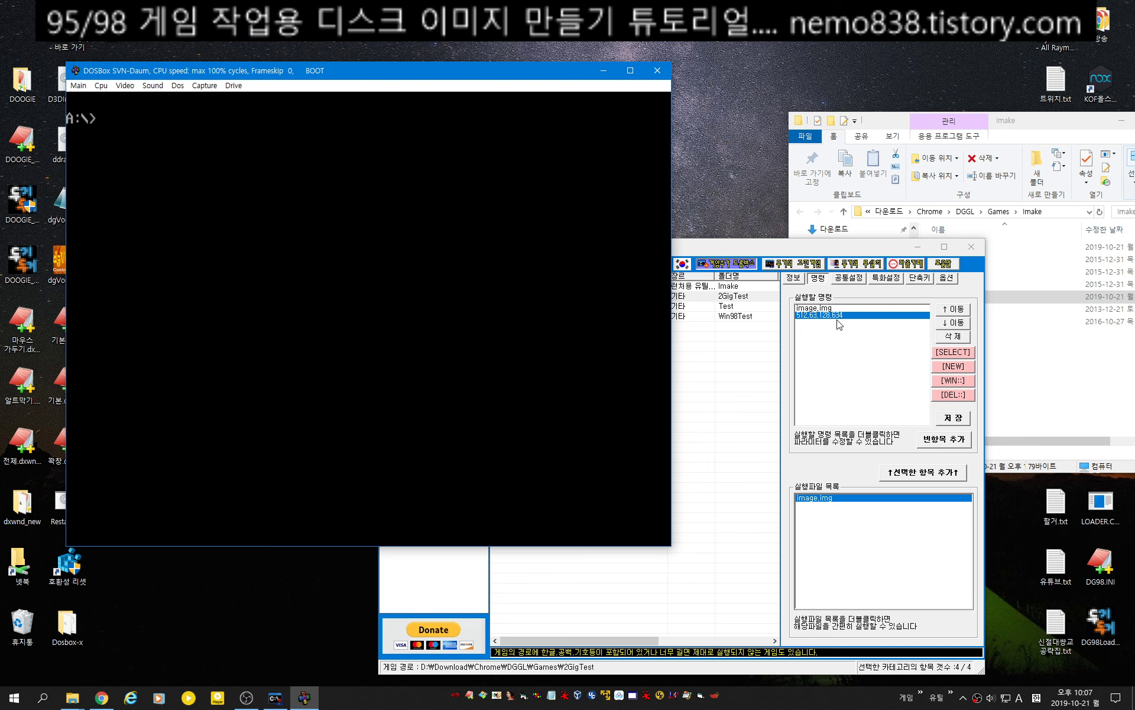
Restart 2GigTest in DOS mode mounted on C: and format drive D: without a volume label.
key(ctrl+F9)
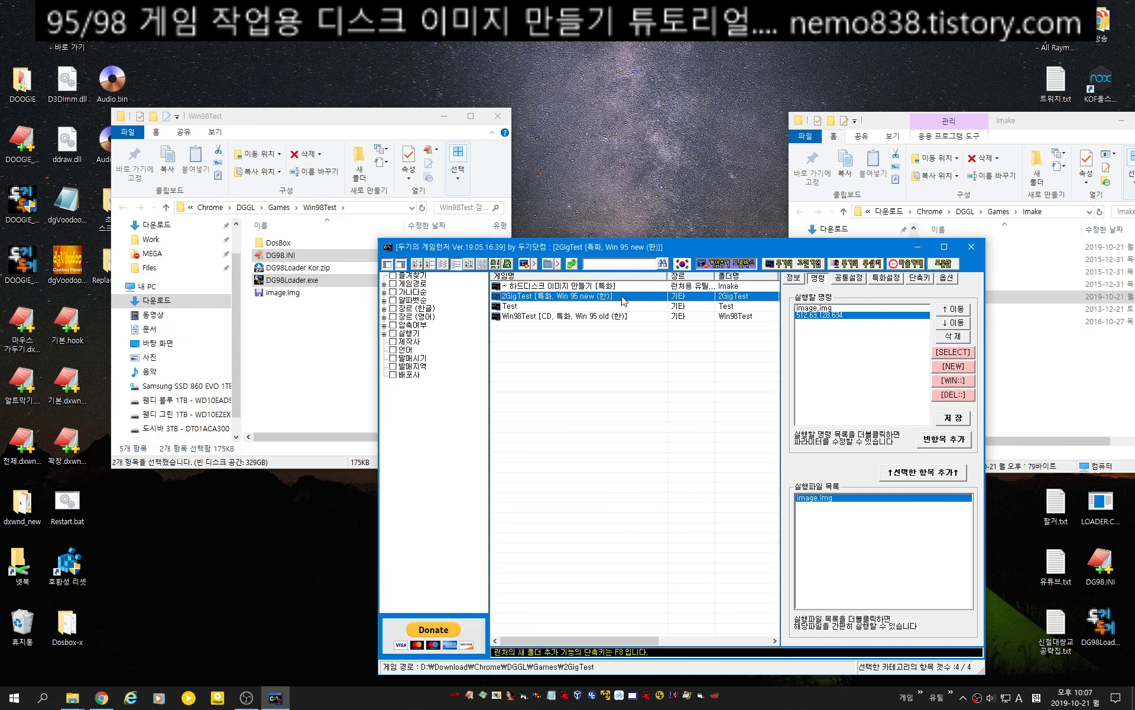
right_click(623, 301)
click(768, 319)
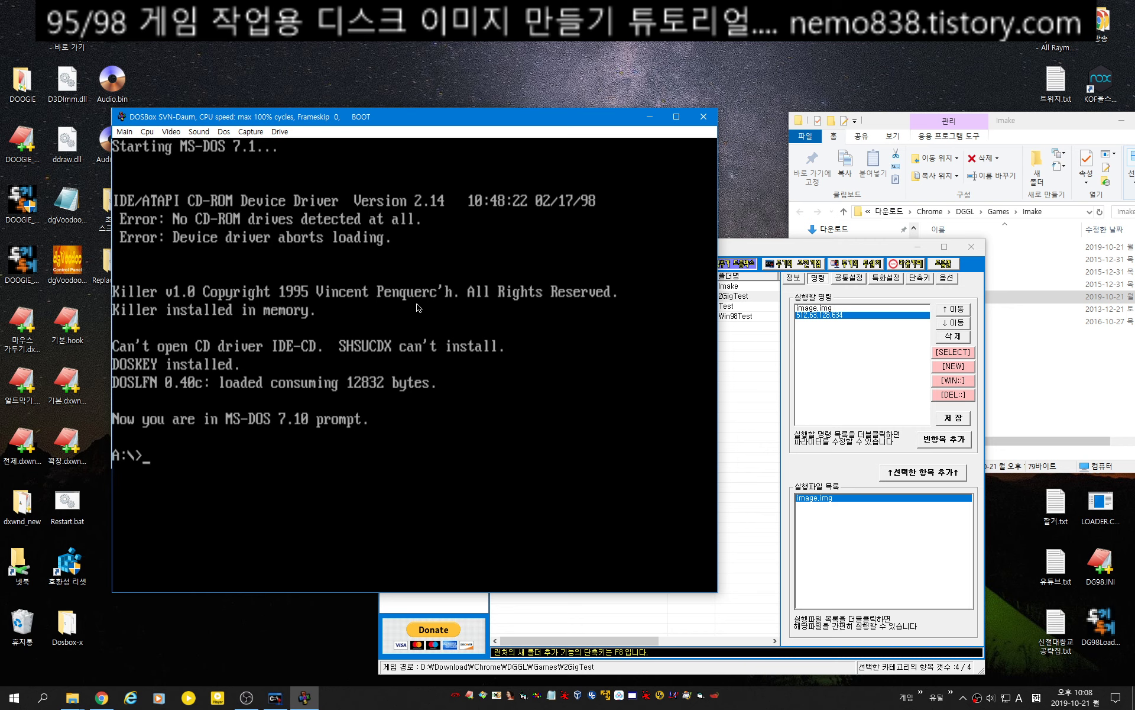
text(format)
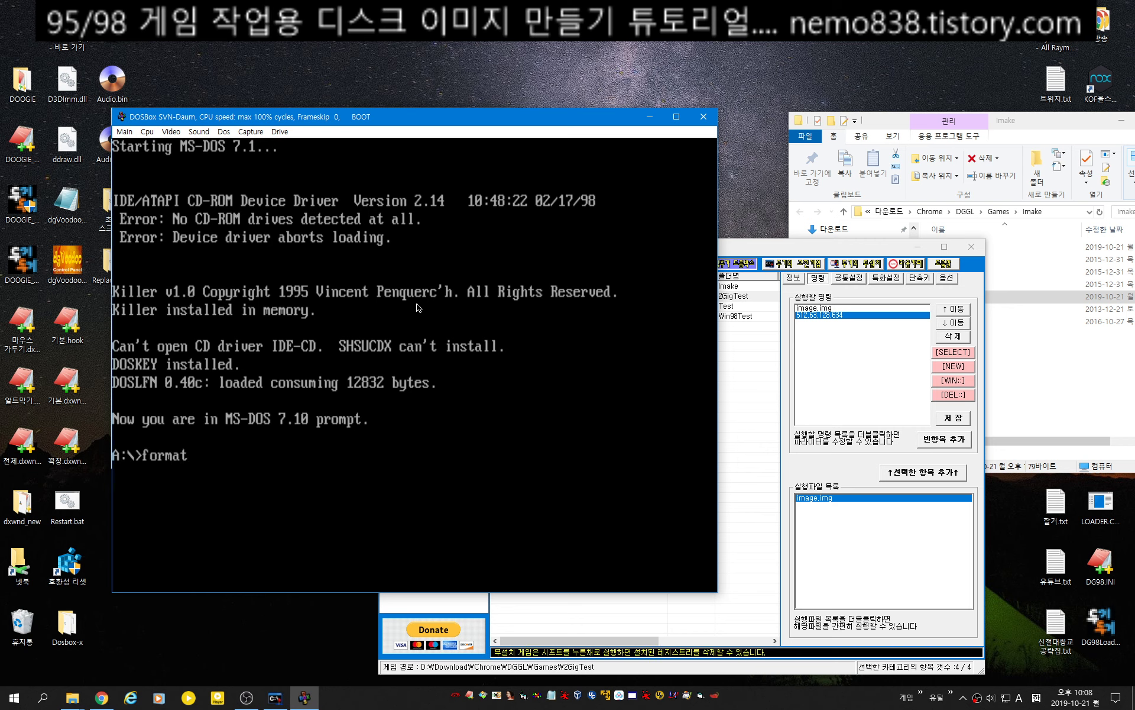
text( d:)
key(Return)
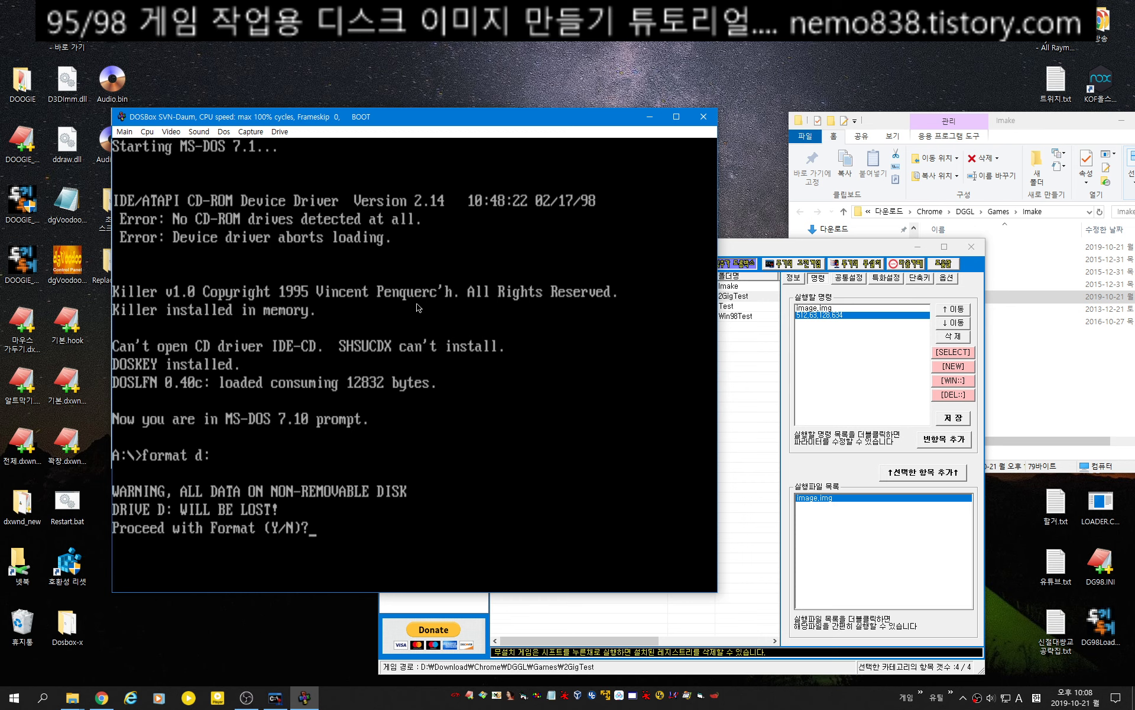
text(y)
key(Return)
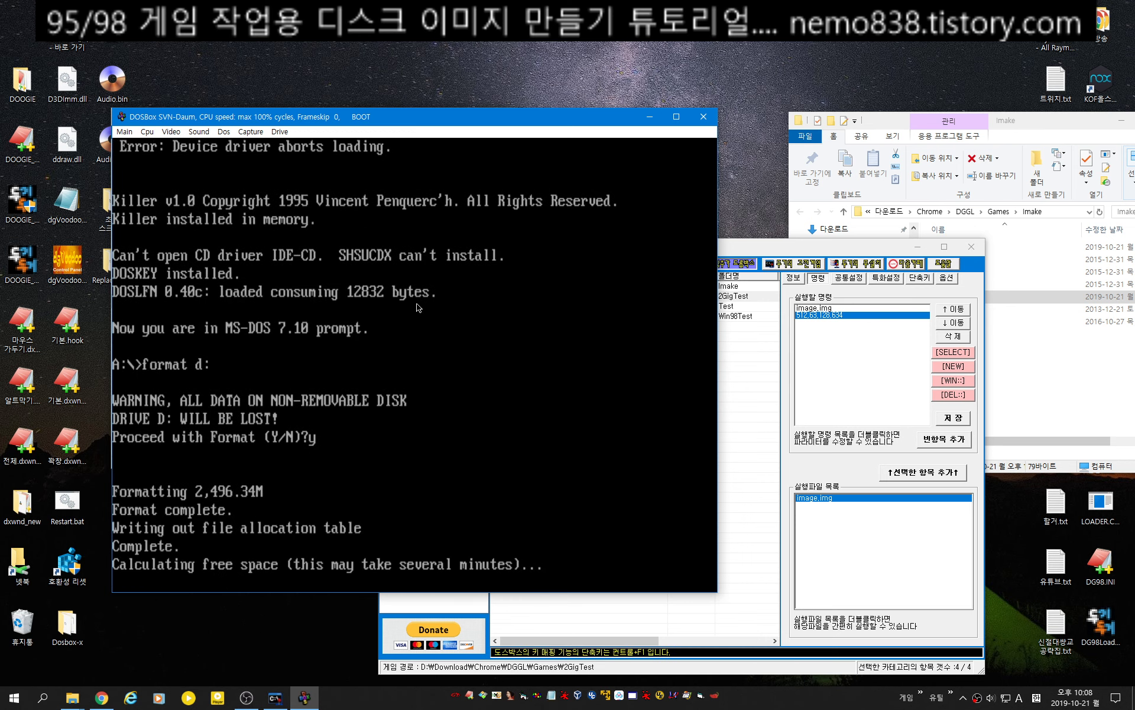
key(Return)
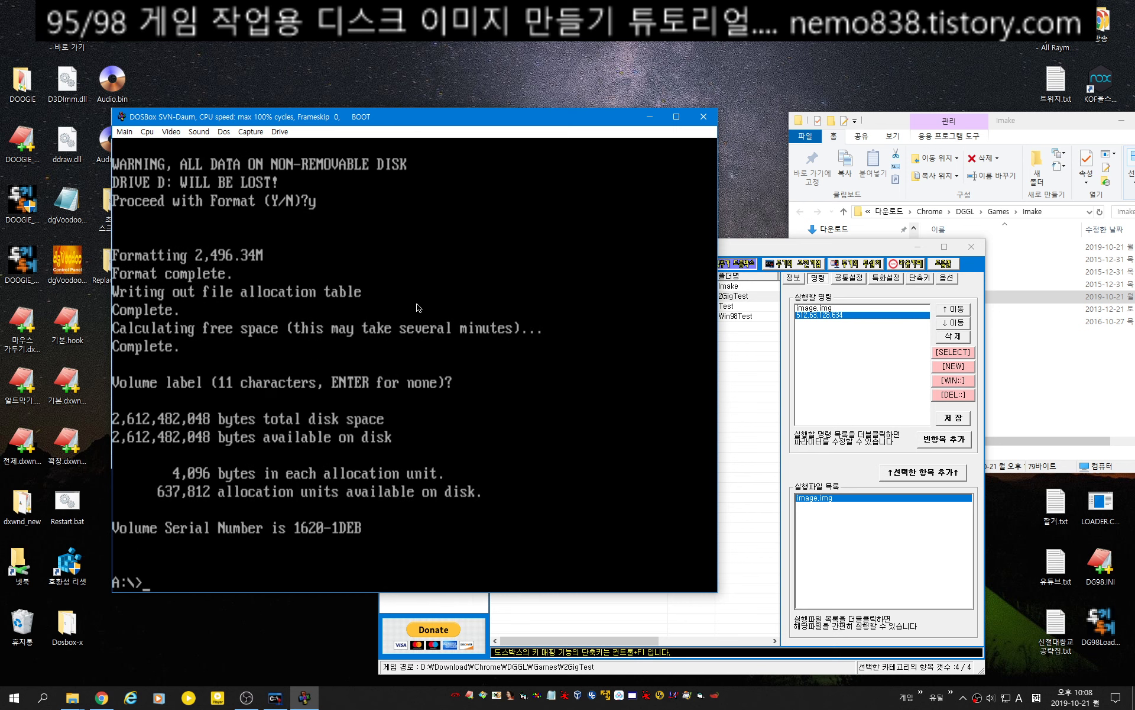
Quit DOS mode, boot 2GigTest normally into Windows 95, and open the D: drive from 내 컴퓨터.
key(ctrl+F9)
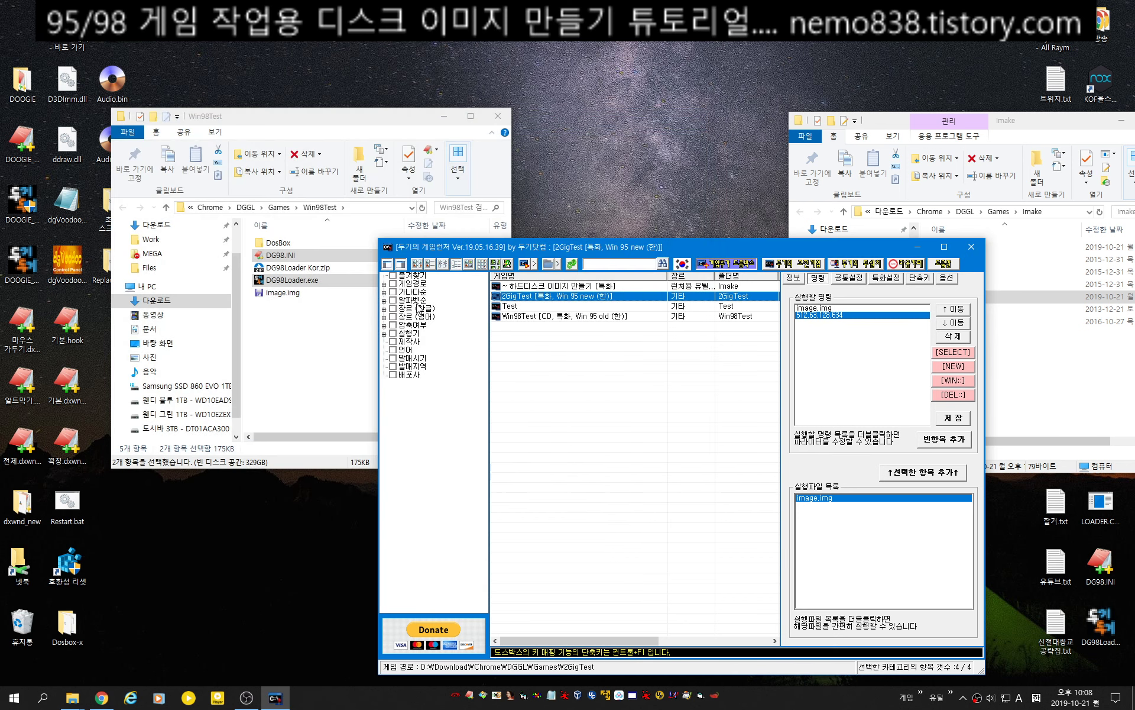
double_click(633, 298)
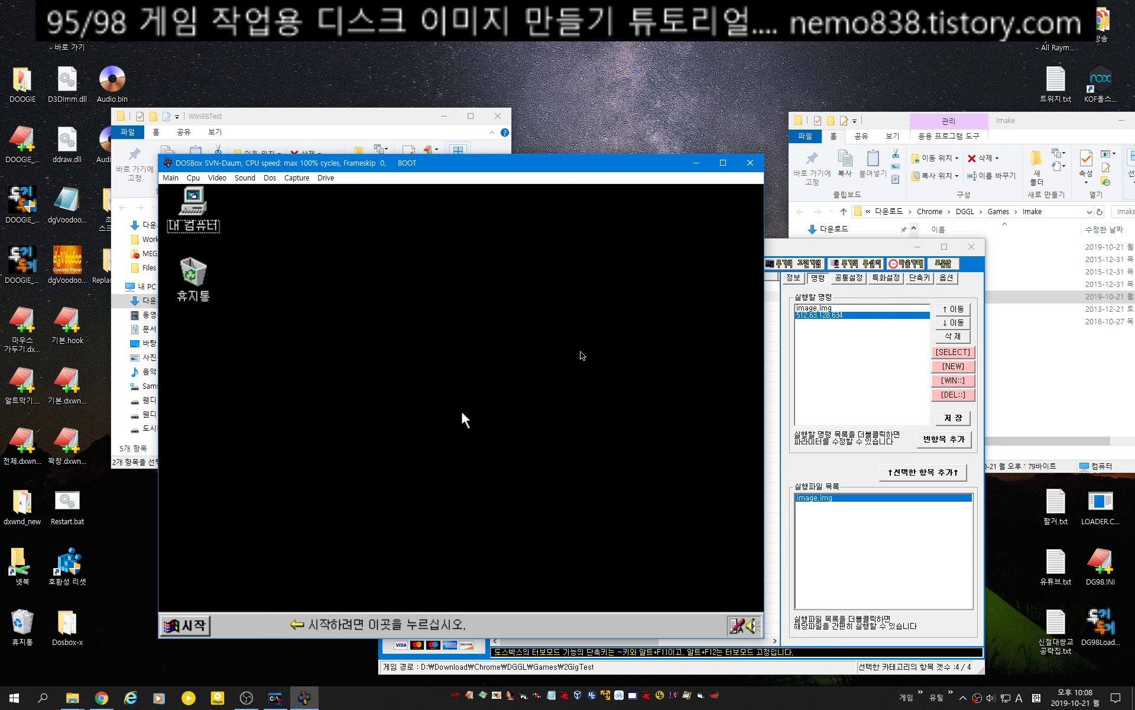
click(203, 198)
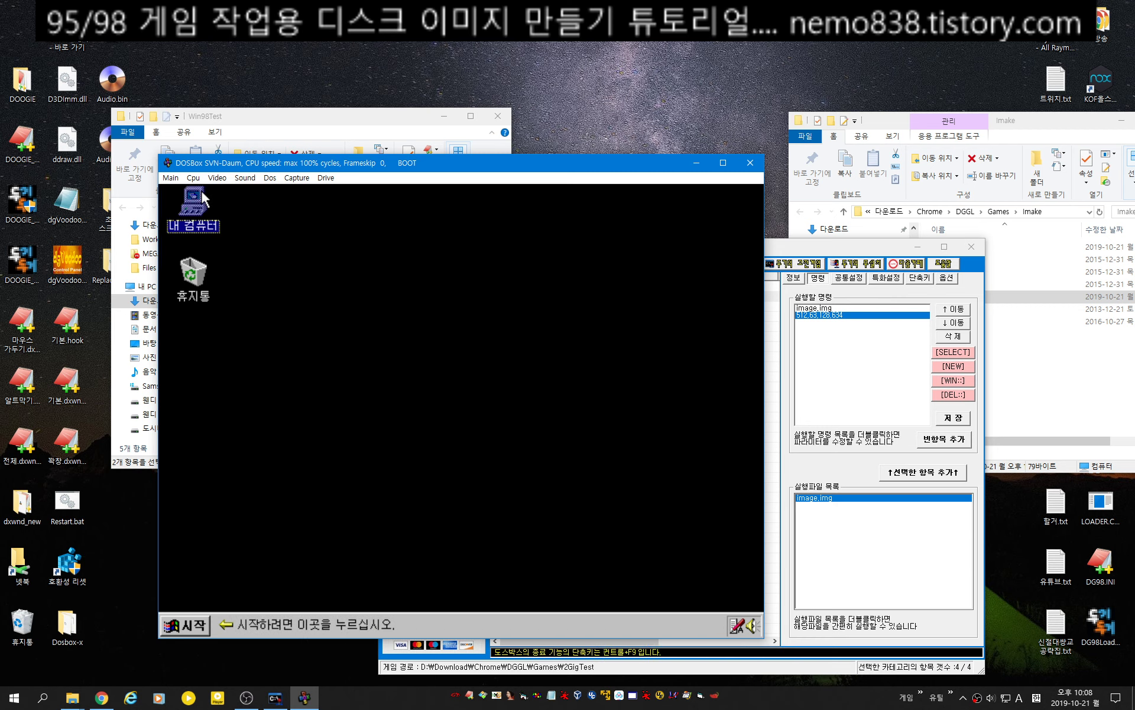
double_click(203, 198)
double_click(402, 291)
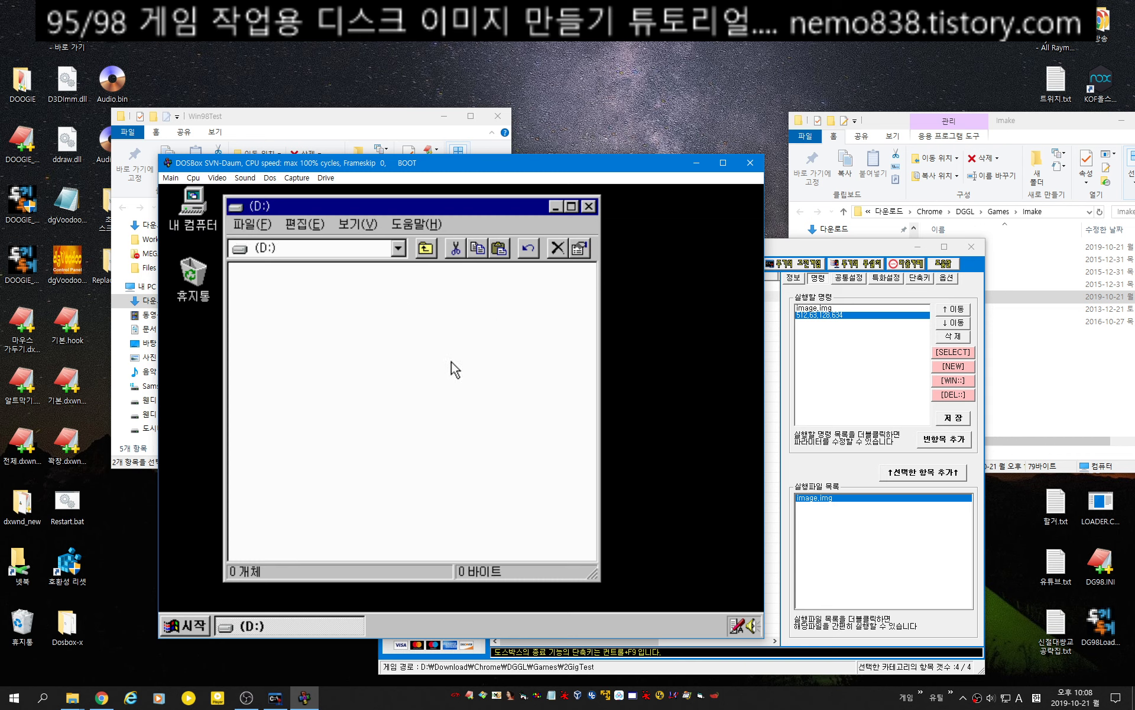
Check the disk space of drive D: in its properties from 내 컴퓨터, and quit the Windows 95 session.
click(425, 248)
click(405, 287)
right_click(407, 303)
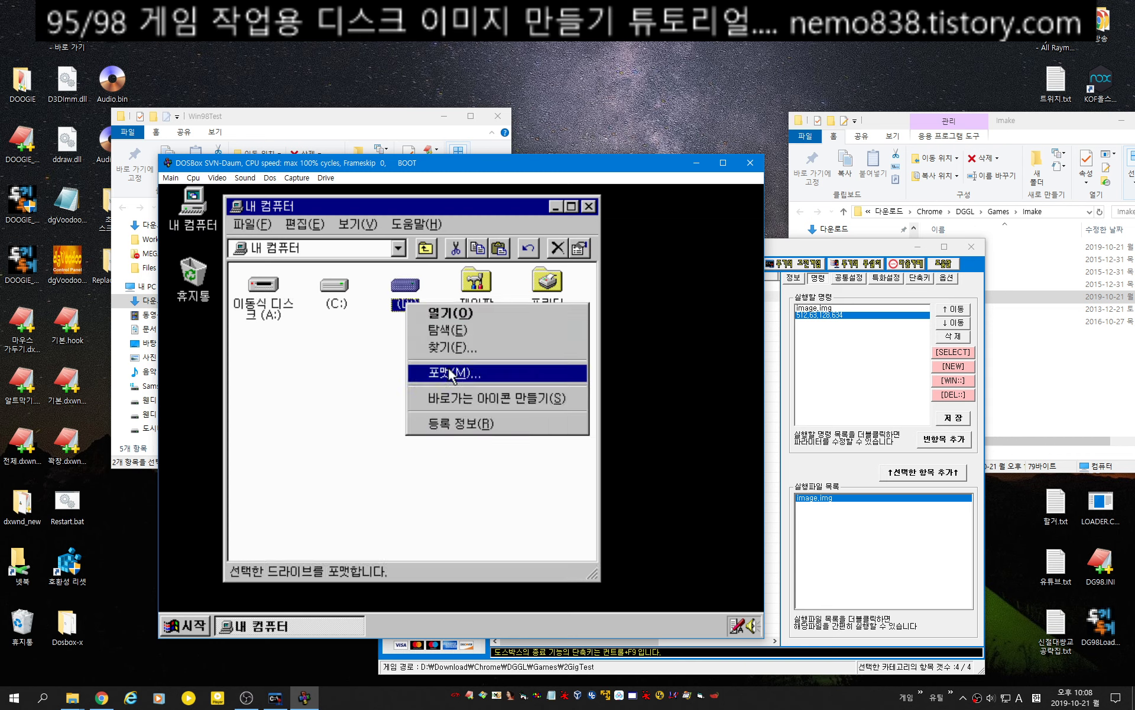
click(452, 423)
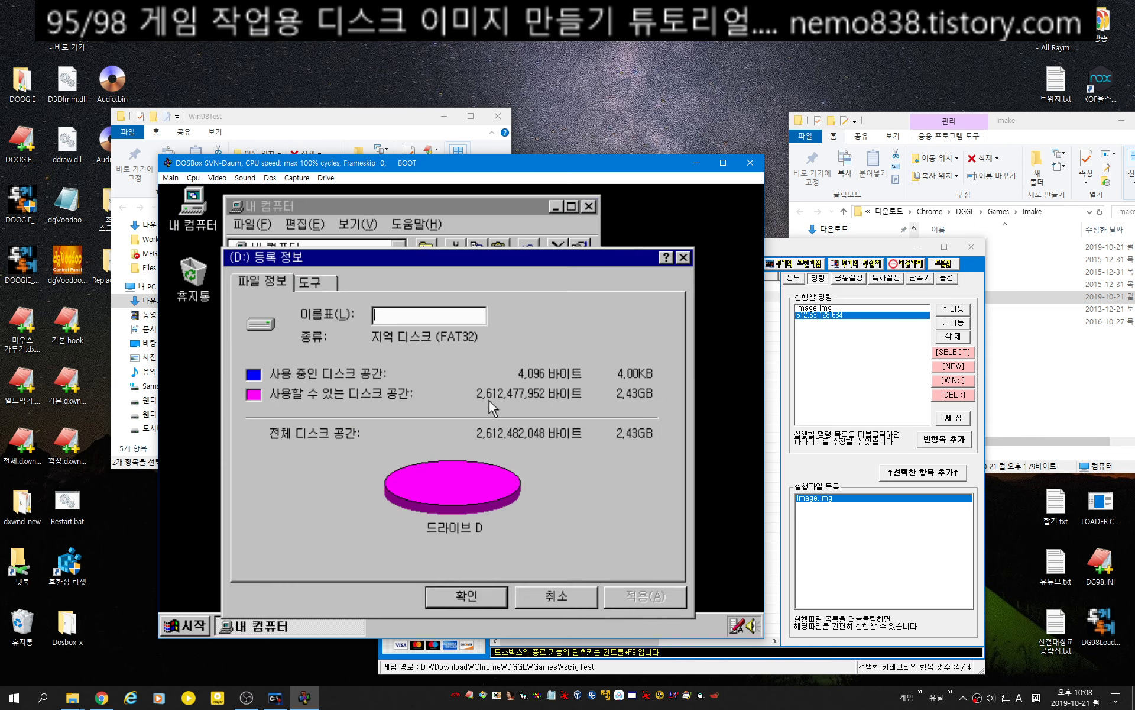
key(Return)
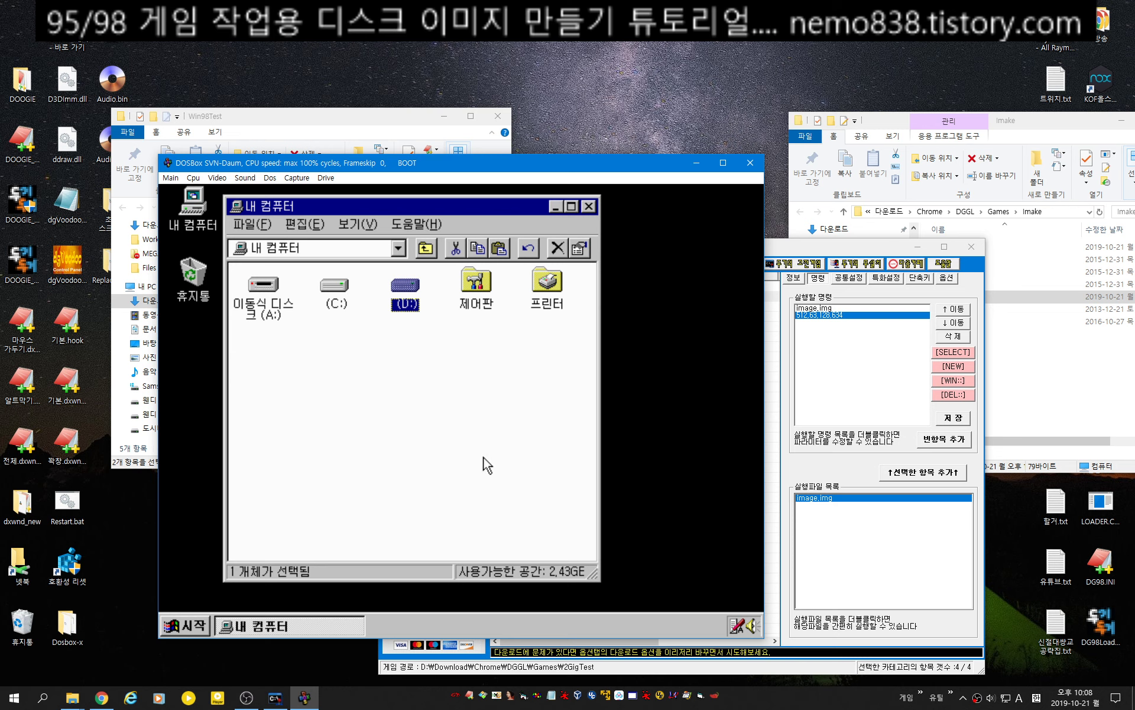
click(589, 205)
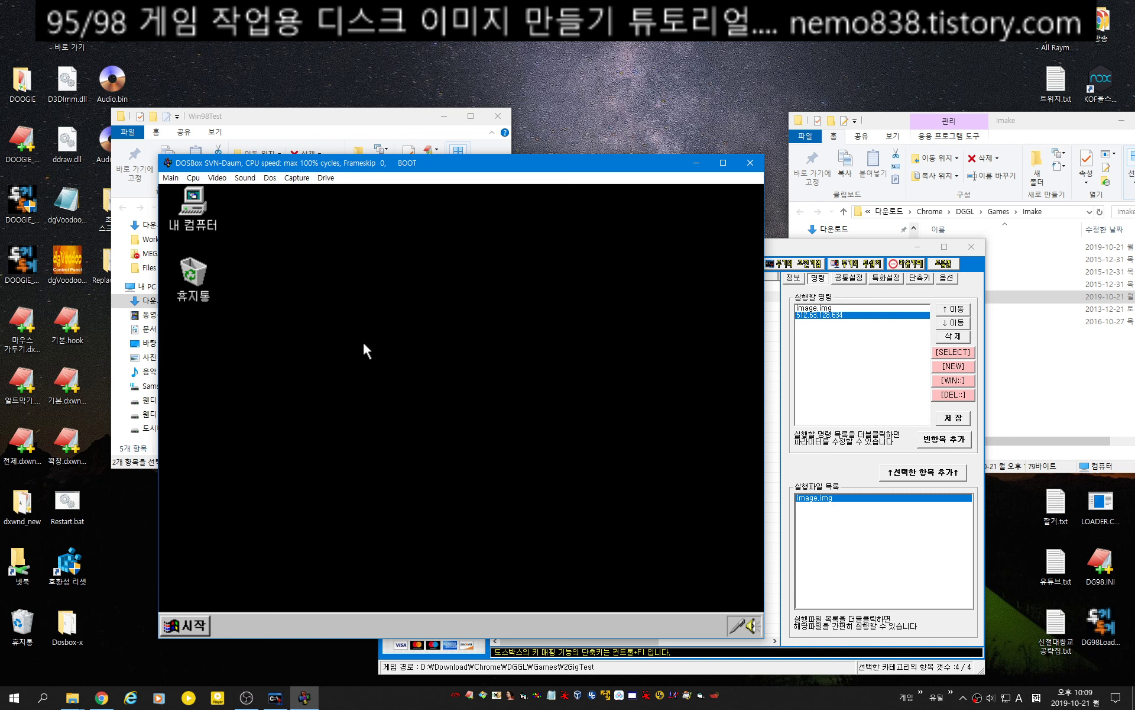
key(ctrl+F9)
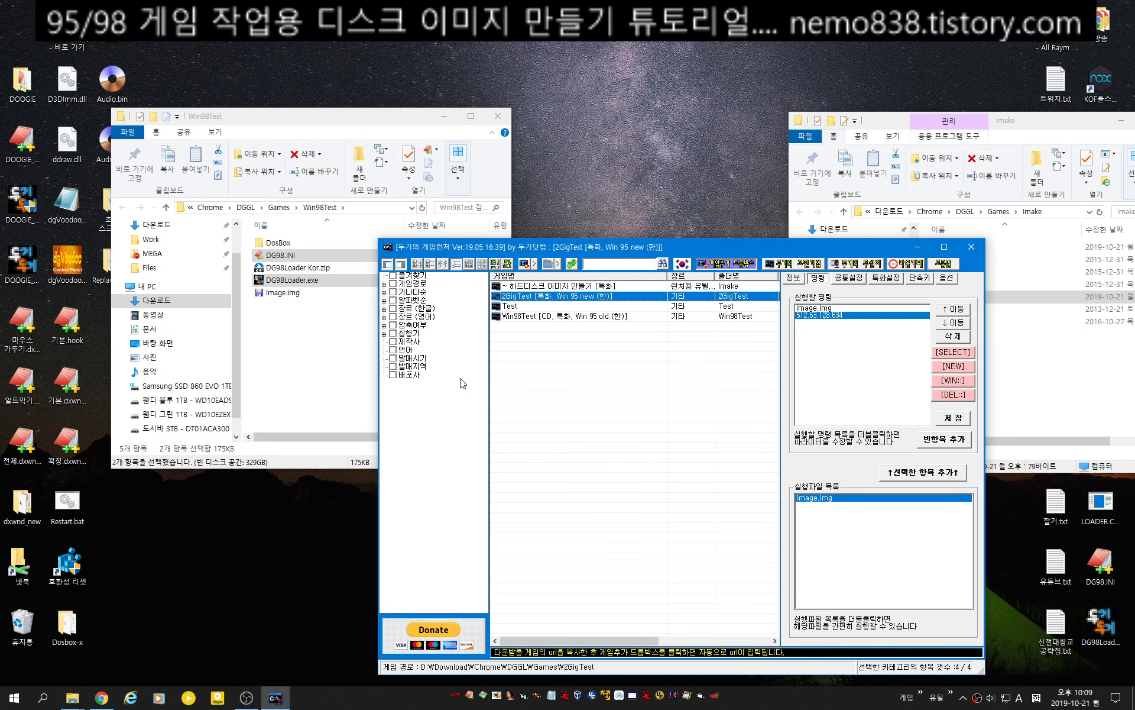
Open the information settings of the Win98Test entry and view its genre choices.
click(613, 316)
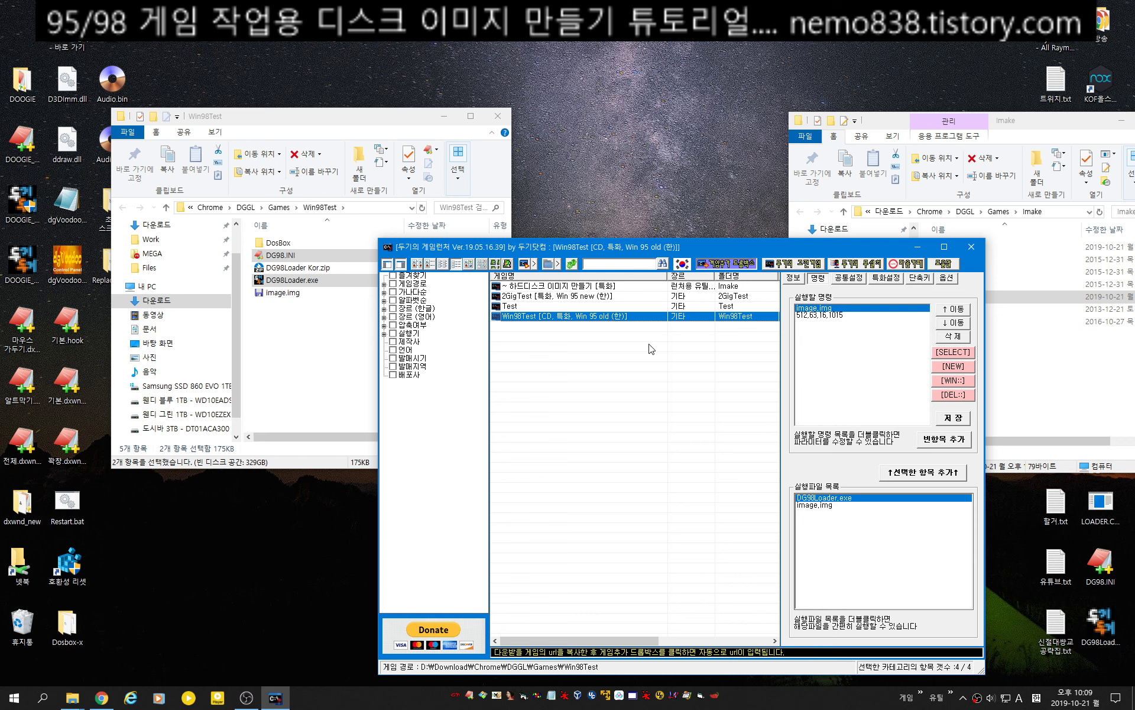
click(796, 281)
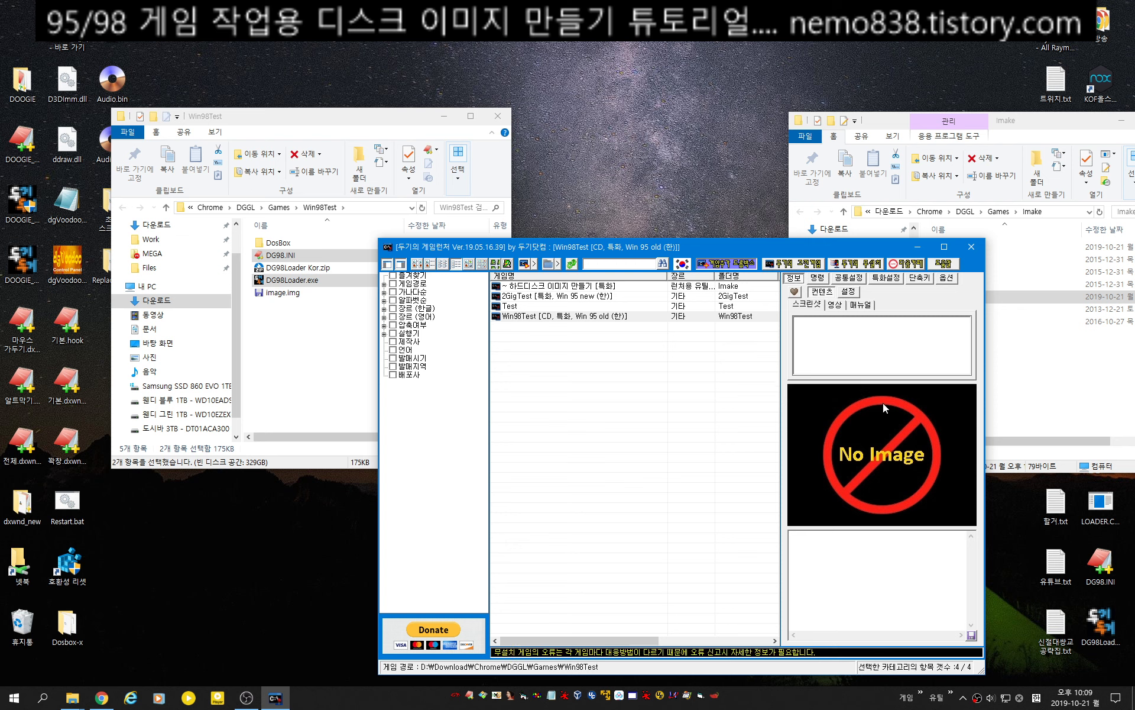
click(504, 318)
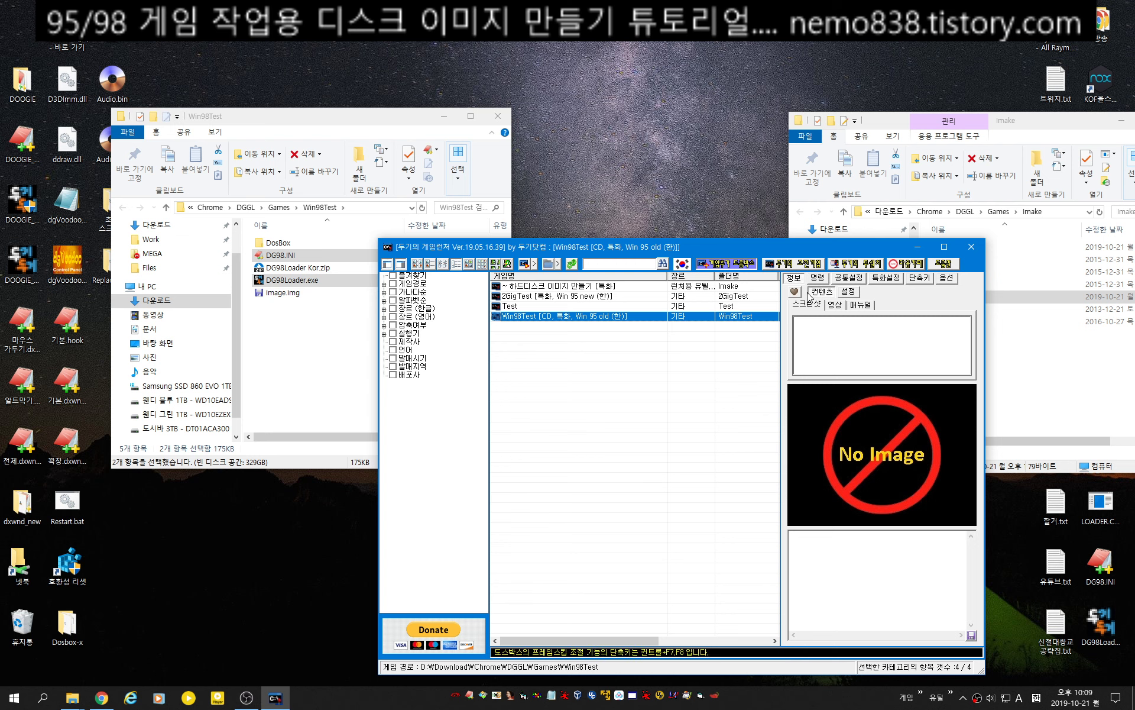
click(794, 279)
click(847, 294)
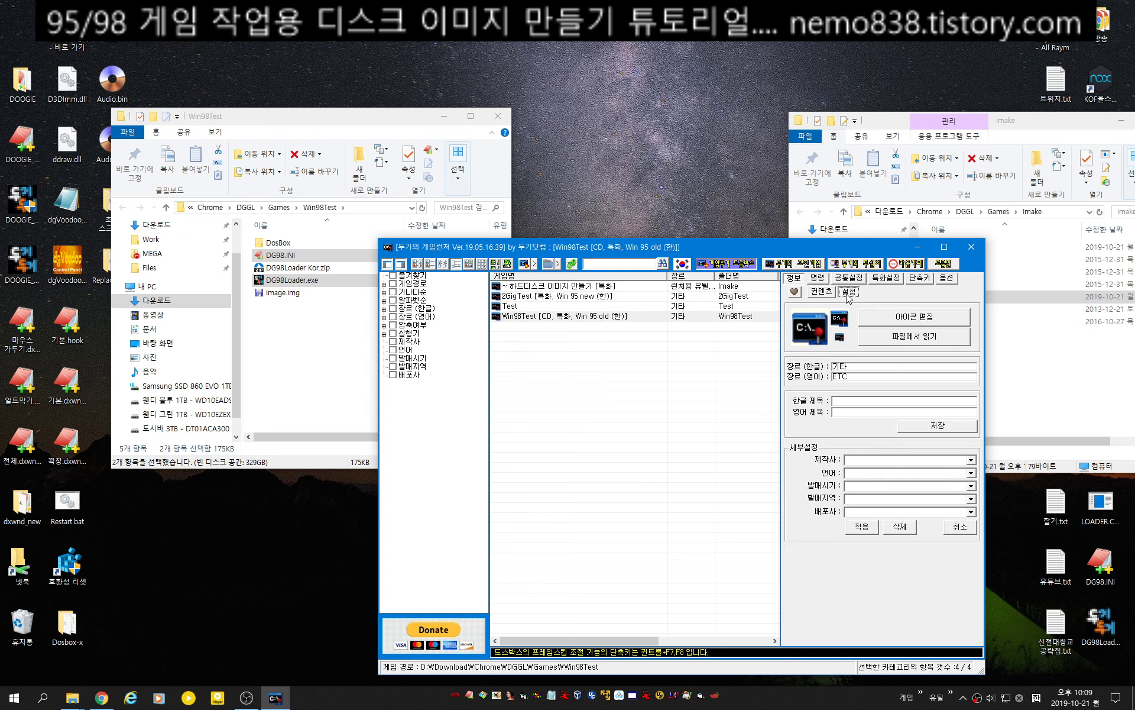
click(846, 371)
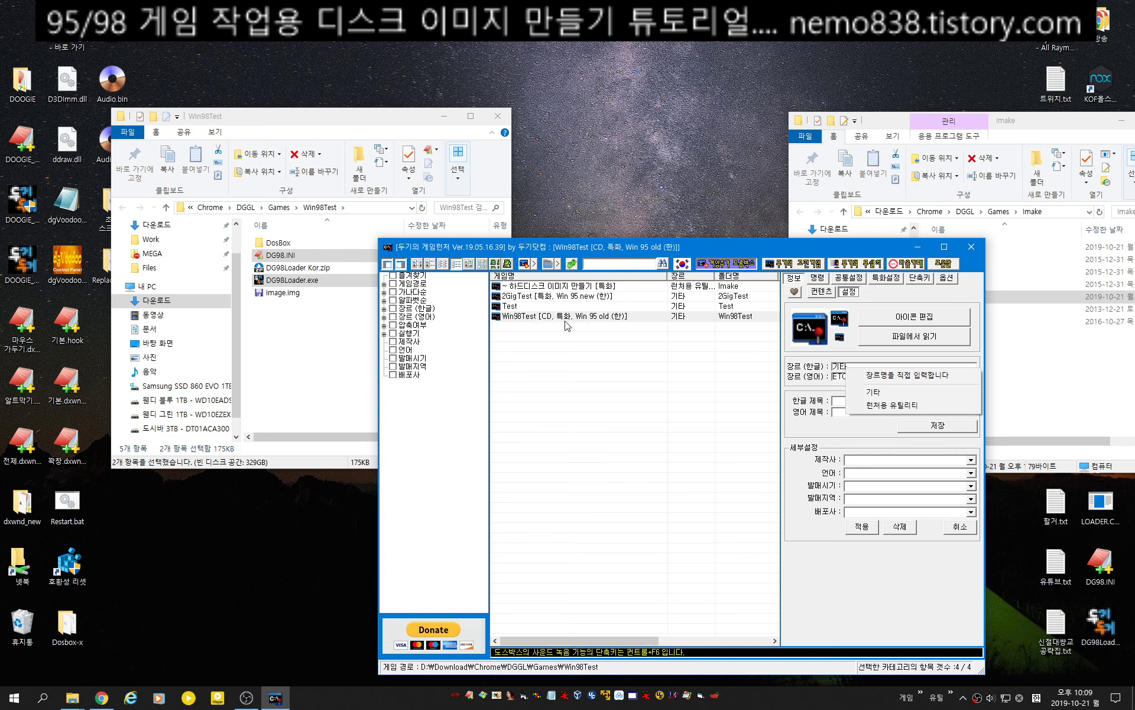
Add 액션 as a directly entered Korean genre for the 2GigTest entry.
click(563, 295)
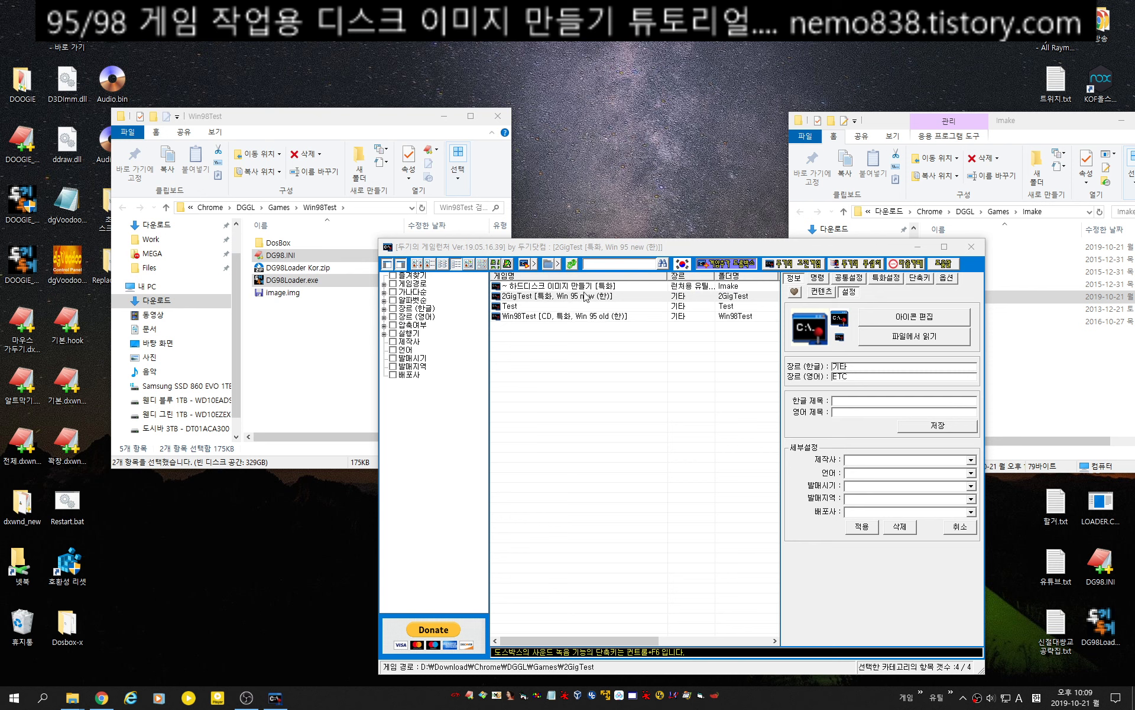
right_click(858, 369)
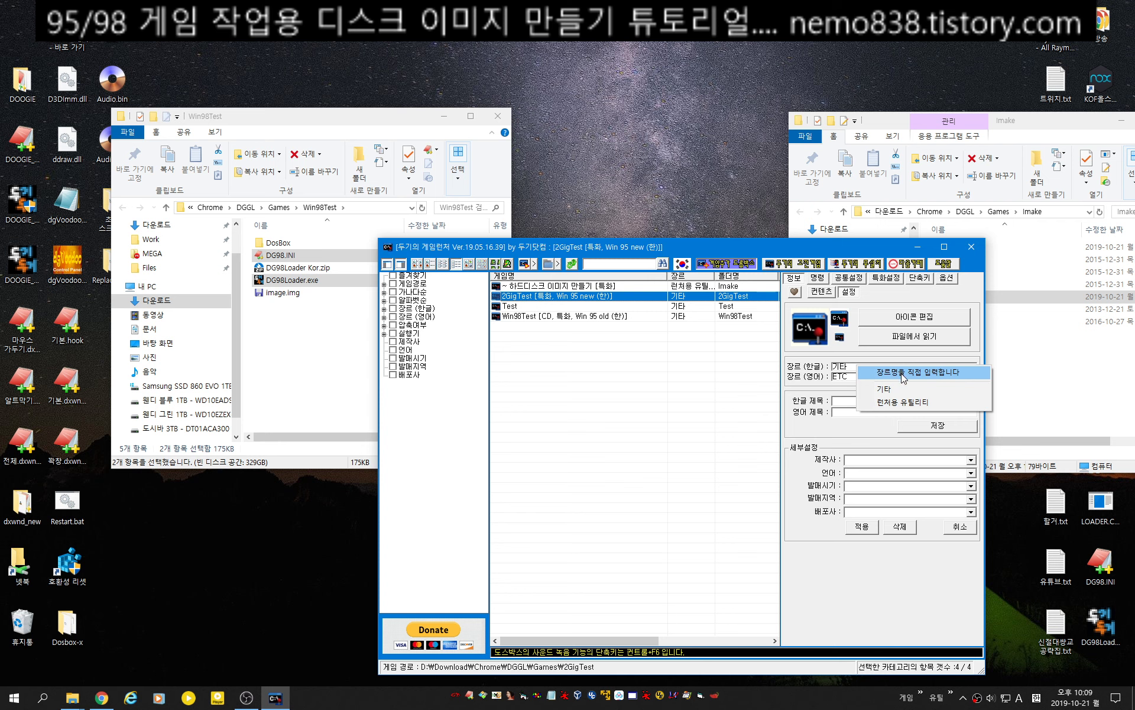
click(903, 374)
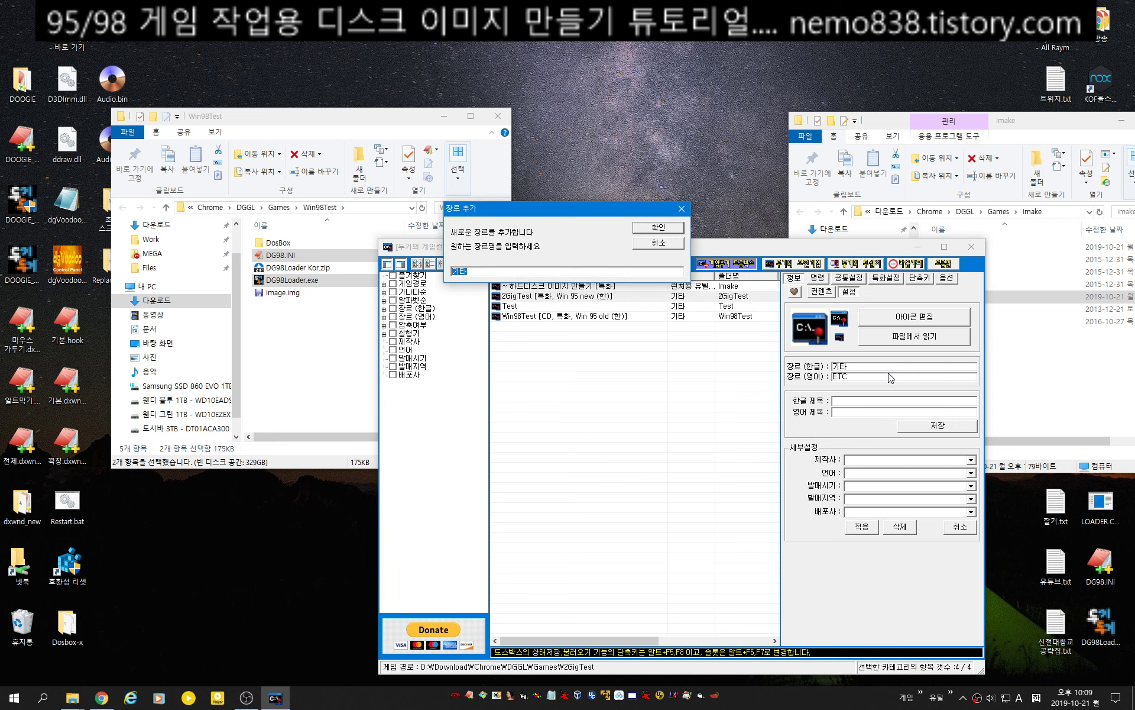
key(Hangul)
text(액셔ㄴ)
key(Return)
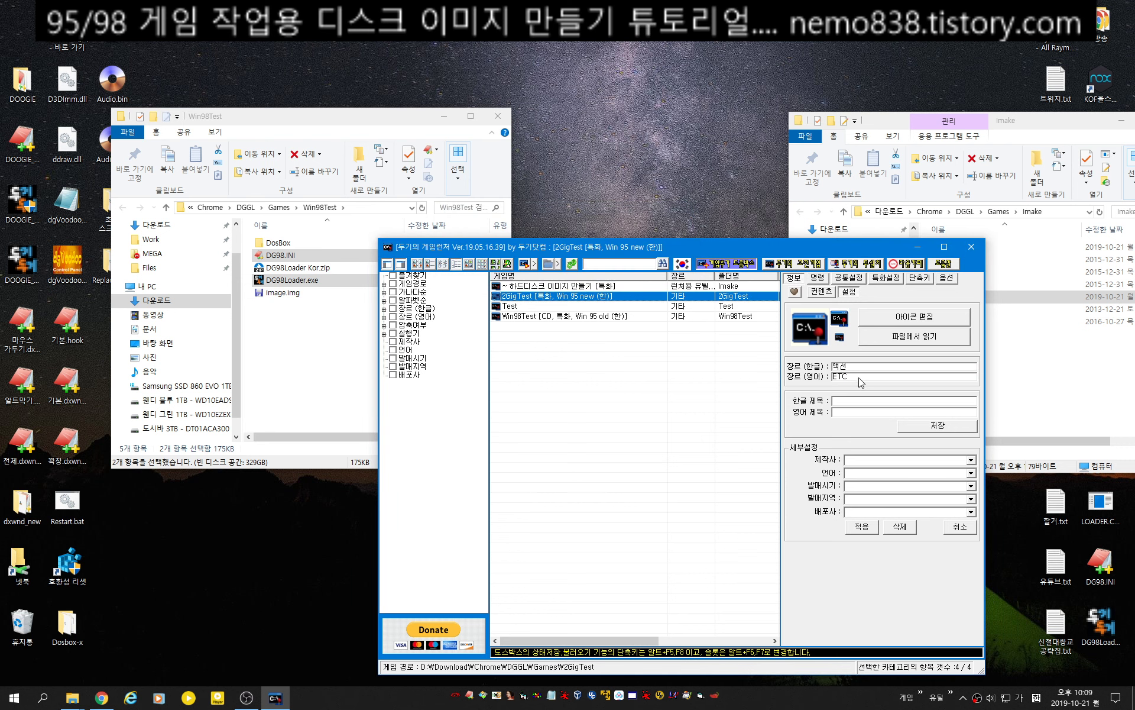
Add Action as a directly entered English genre for the 2GigTest entry.
click(866, 370)
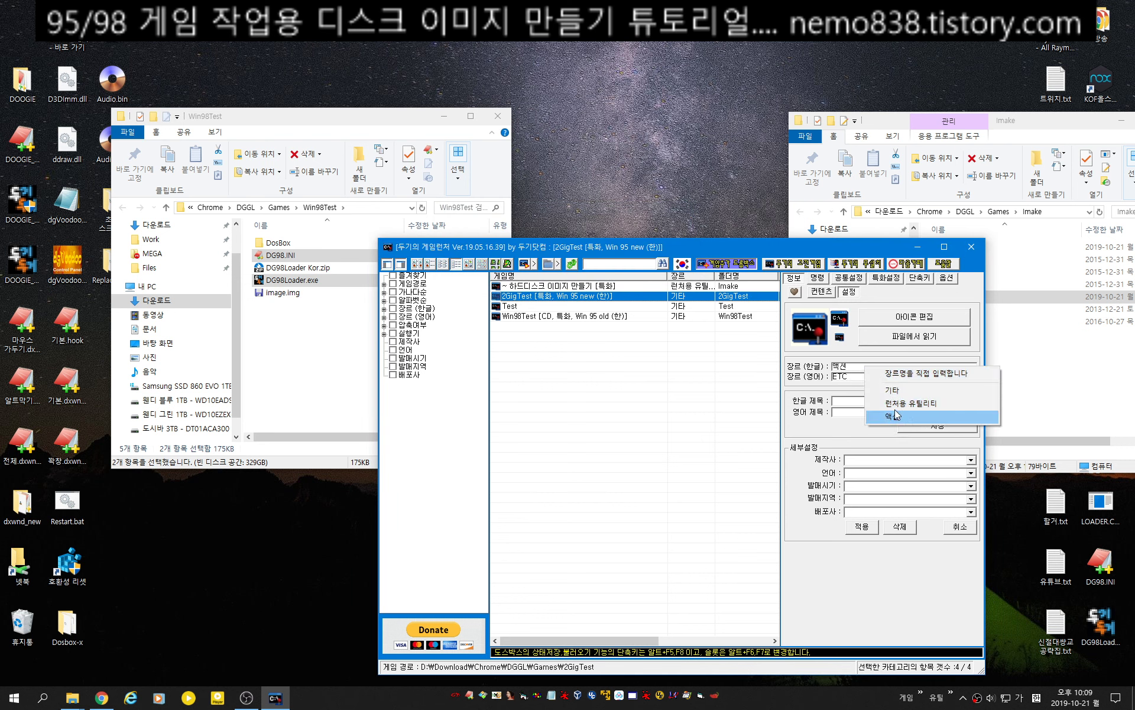
click(875, 374)
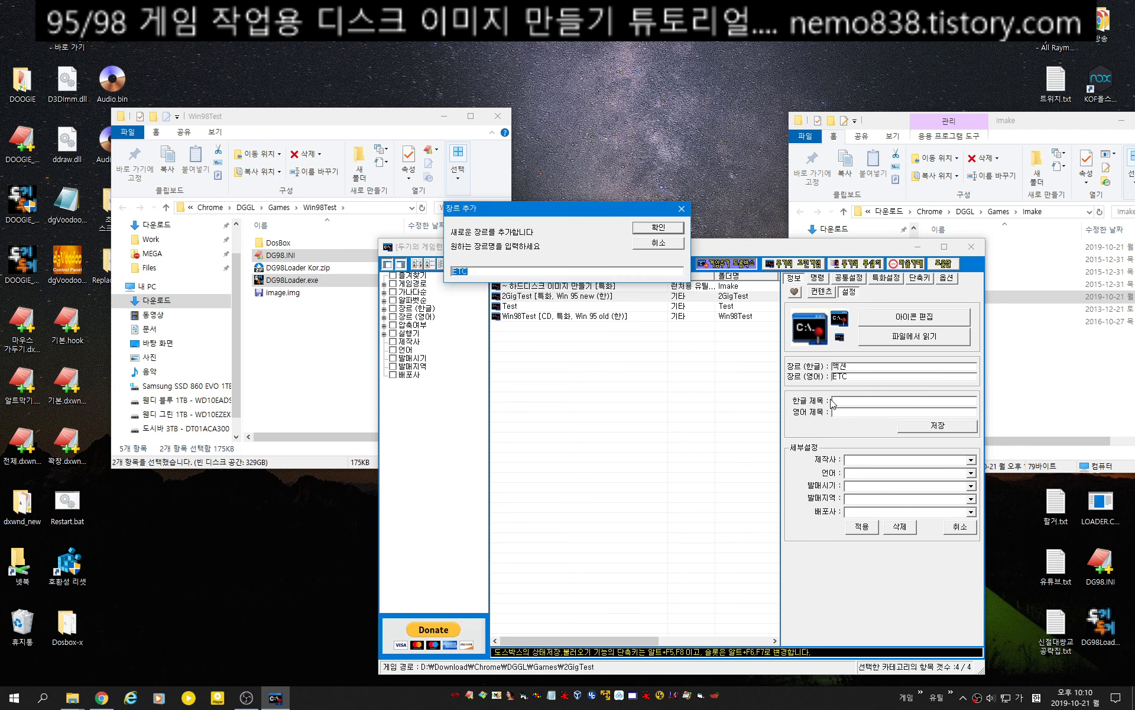
key(Hangul)
text(Action)
key(Return)
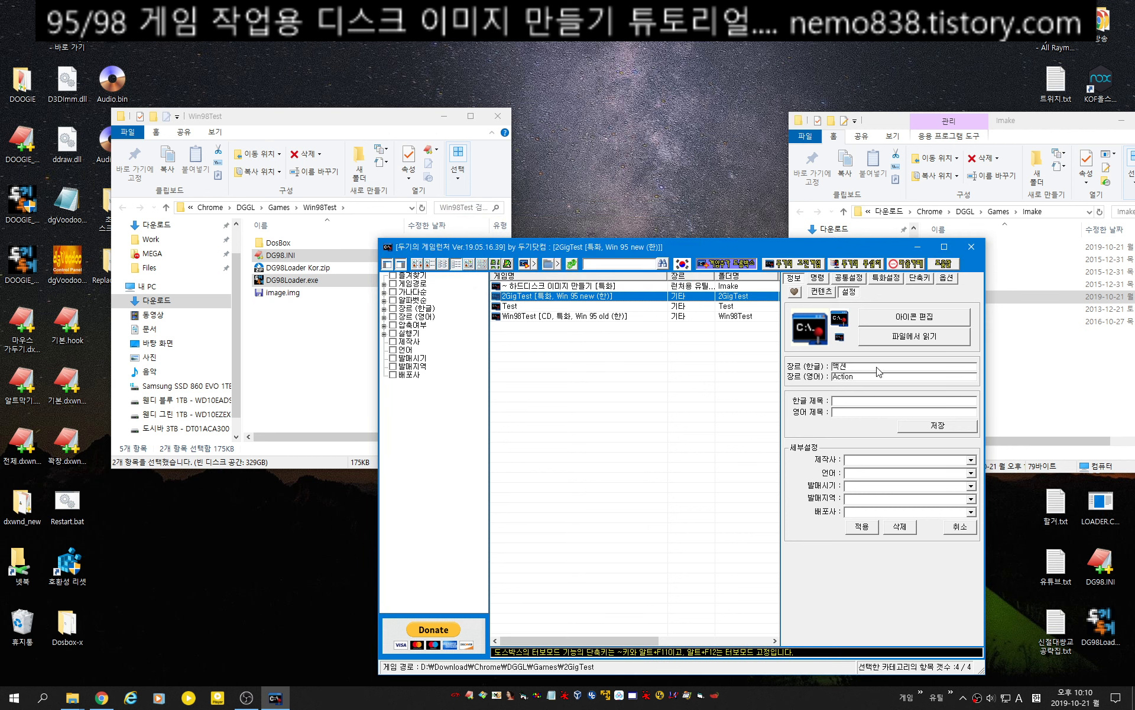
Set the 2GigTest entry's Korean title to 강가딘 and its English title to Gungadin.
click(851, 400)
key(Hangul)
text(강가딘)
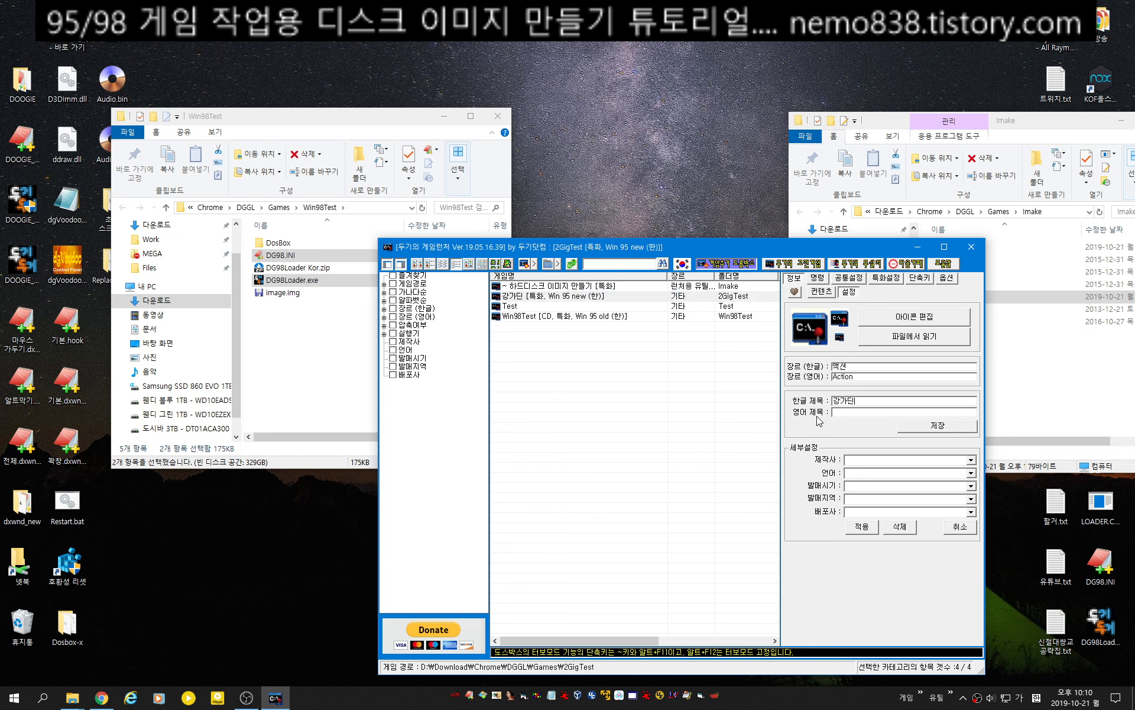
key(Hangul)
key(Tab)
text(Gungadin)
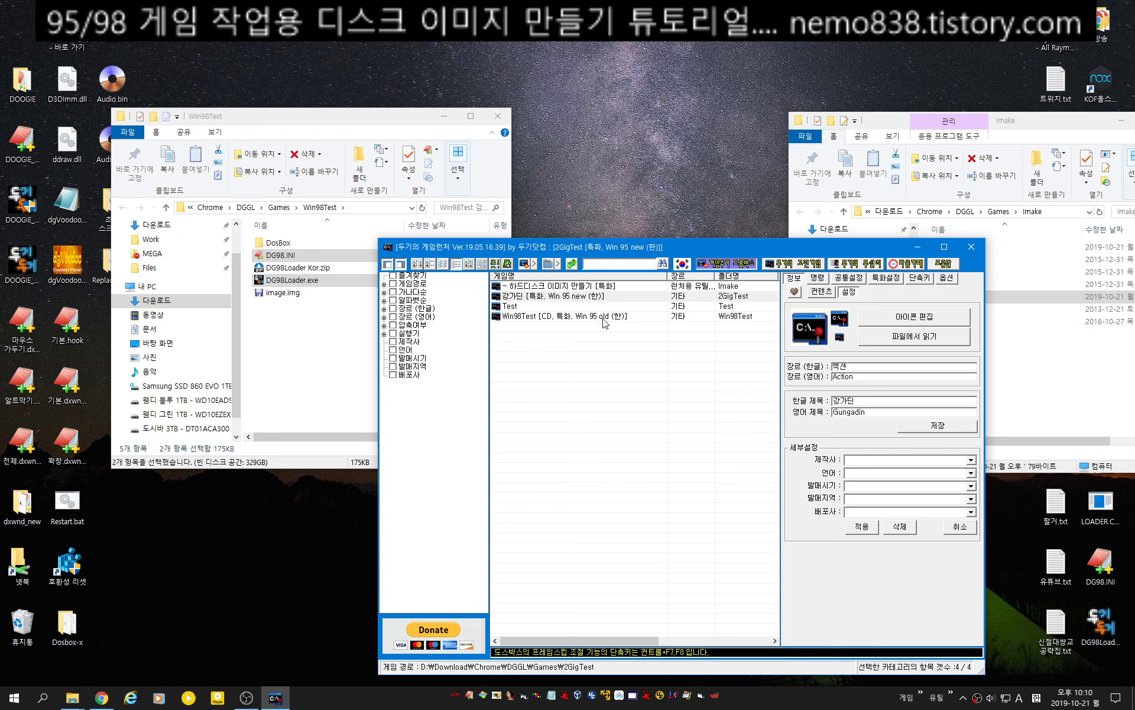
Inspect the contents of image.img from the 2GigTest folder in WinImage and close both windows.
double_click(606, 297)
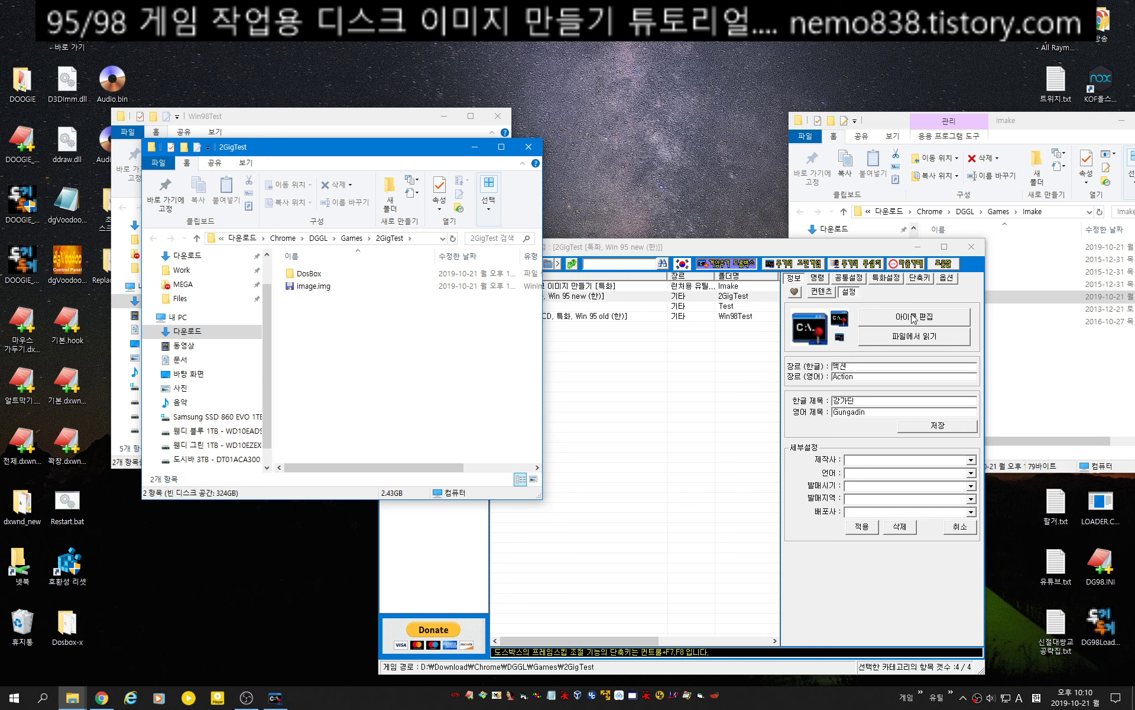
double_click(316, 287)
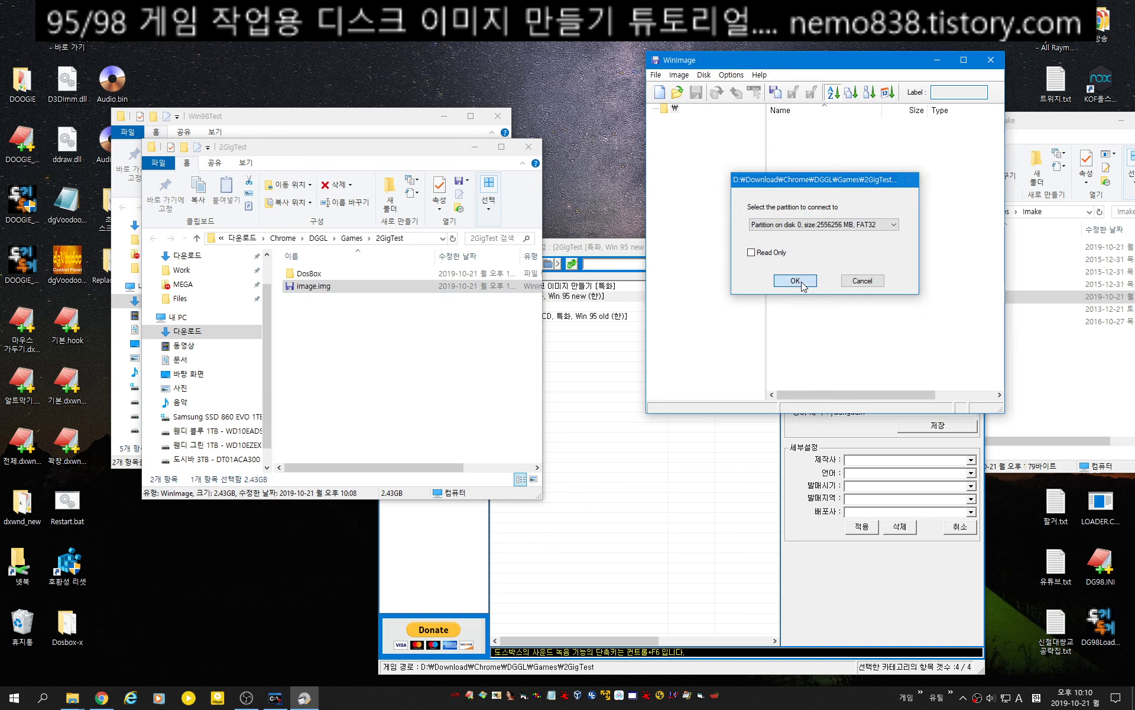
click(796, 282)
click(997, 65)
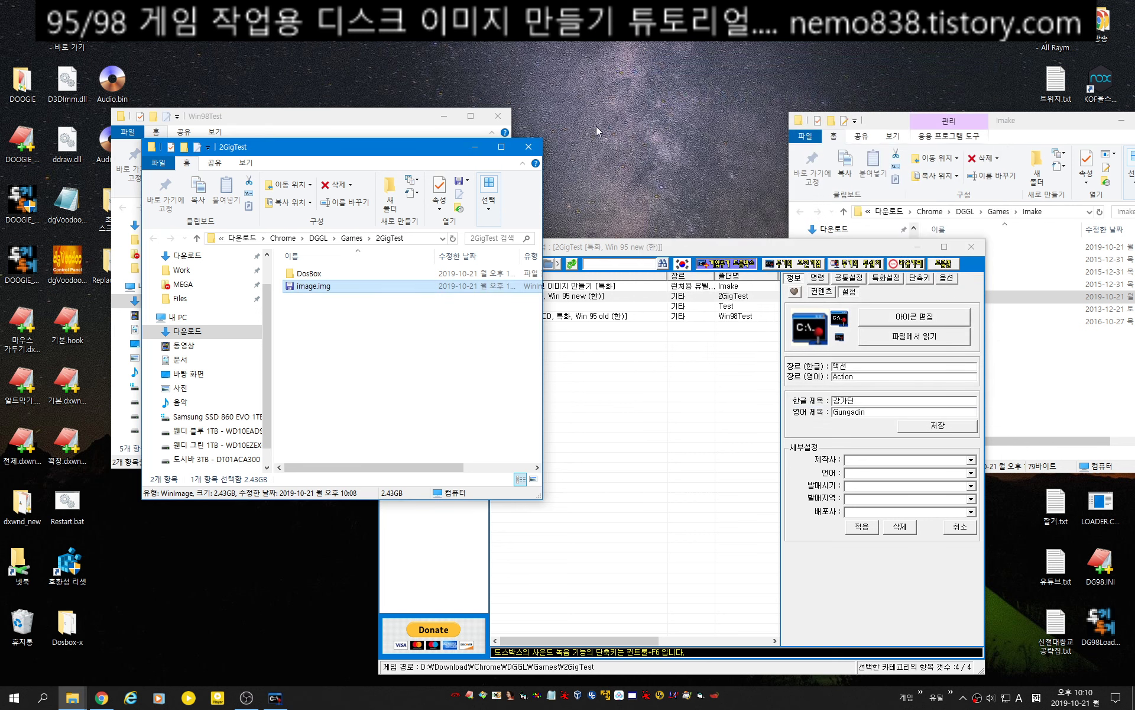
click(529, 146)
Open the Win98Test game folder and load the partition of its image.img in WinImage.
click(561, 316)
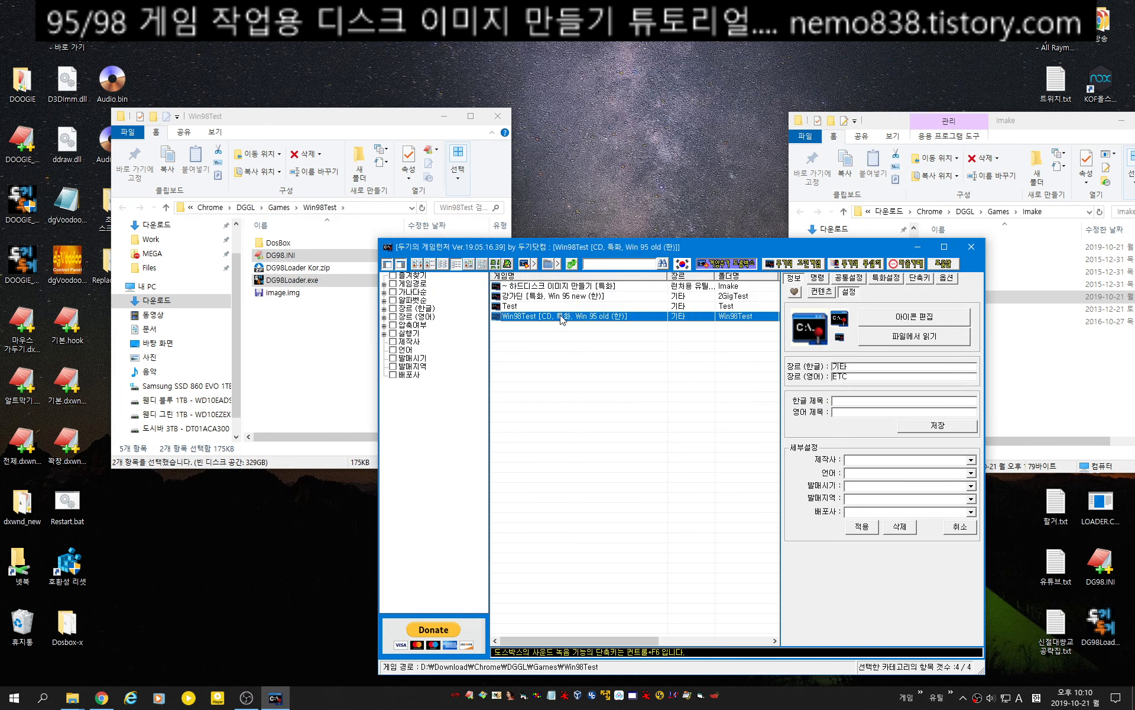
right_click(560, 318)
click(610, 384)
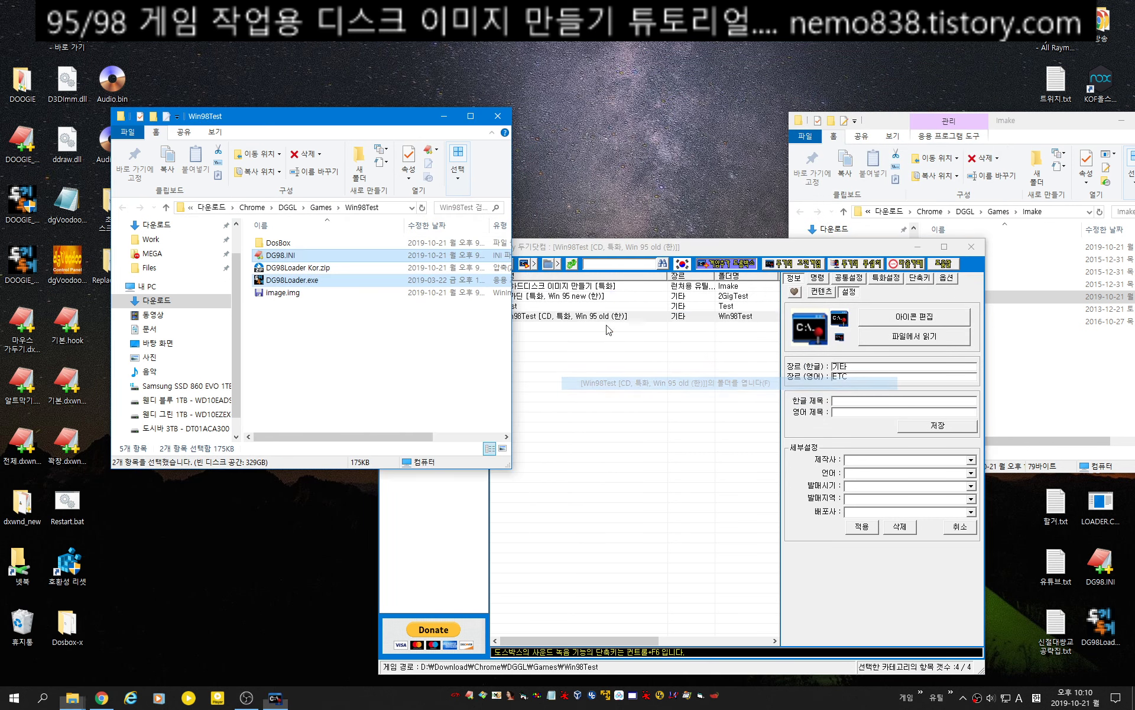
double_click(319, 294)
click(796, 280)
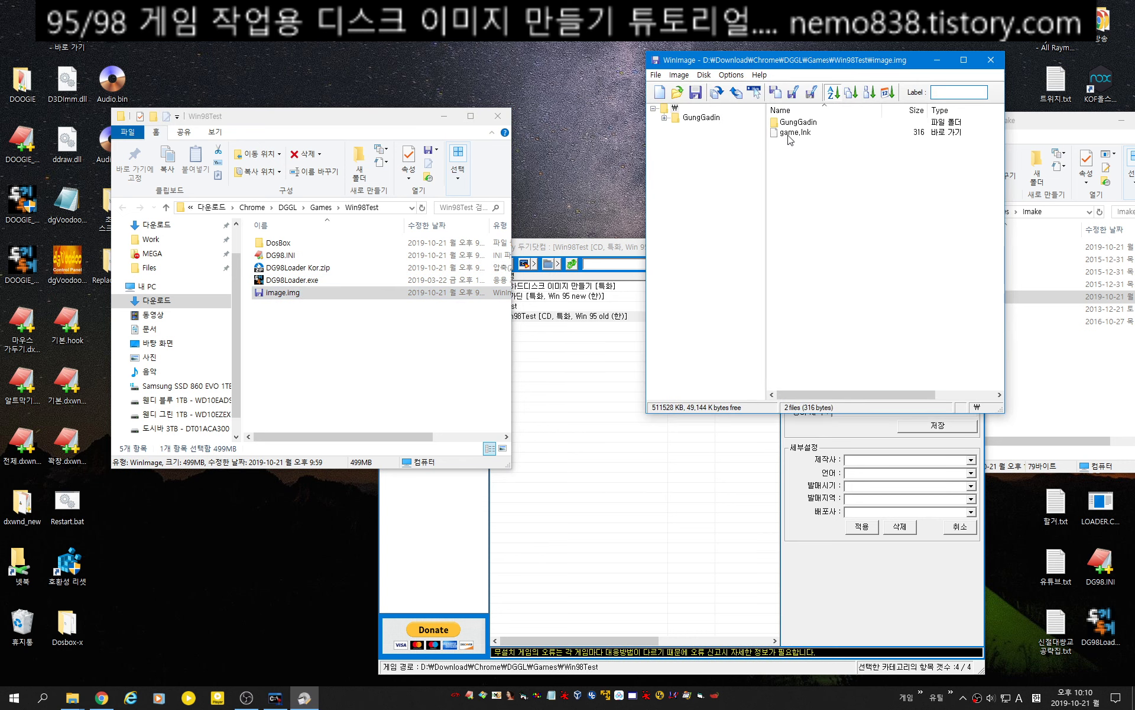
Extract GungGadin.exe from the image's GungGadin folder into the Win98Test folder and close WinImage.
double_click(792, 133)
click(787, 106)
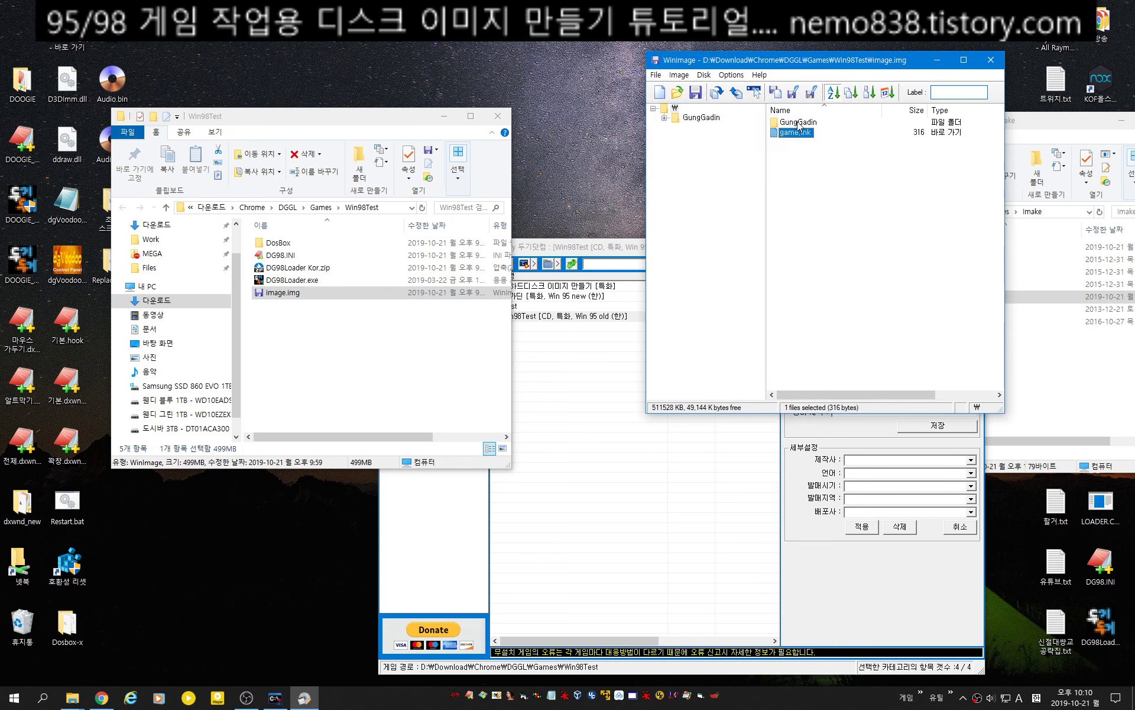
double_click(805, 122)
drag(806, 252, 380, 368)
click(992, 59)
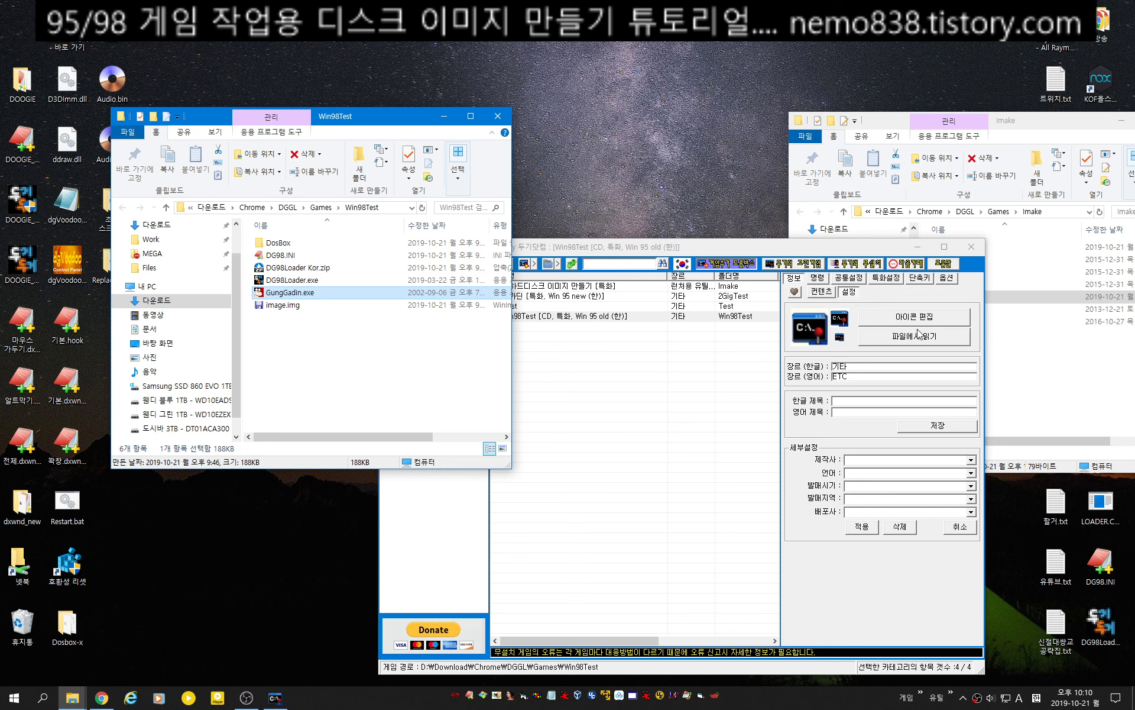
Set the Win98Test entry's icon to the one read from GungGadin.exe.
click(919, 337)
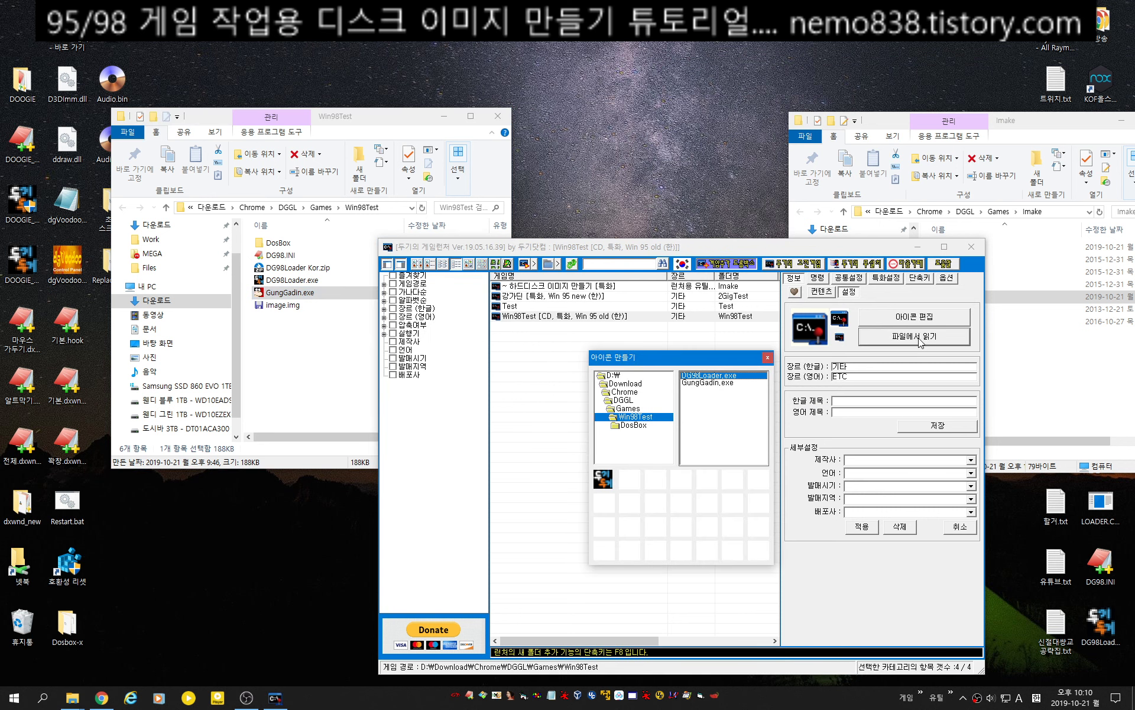
click(712, 383)
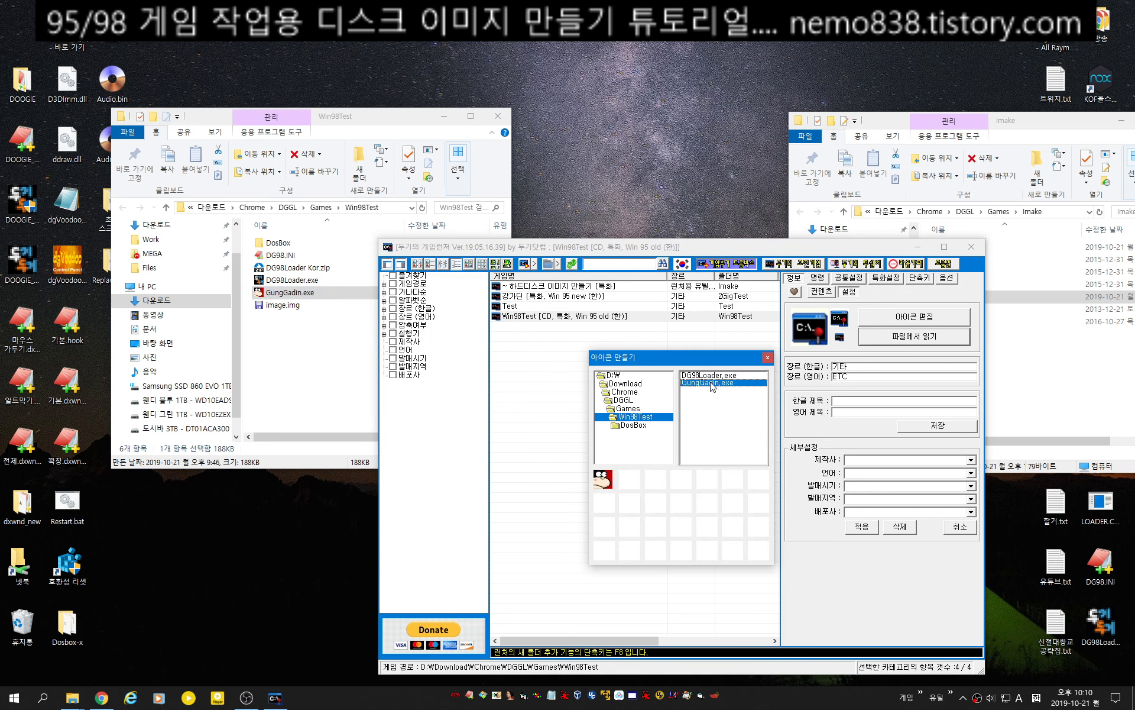
click(604, 483)
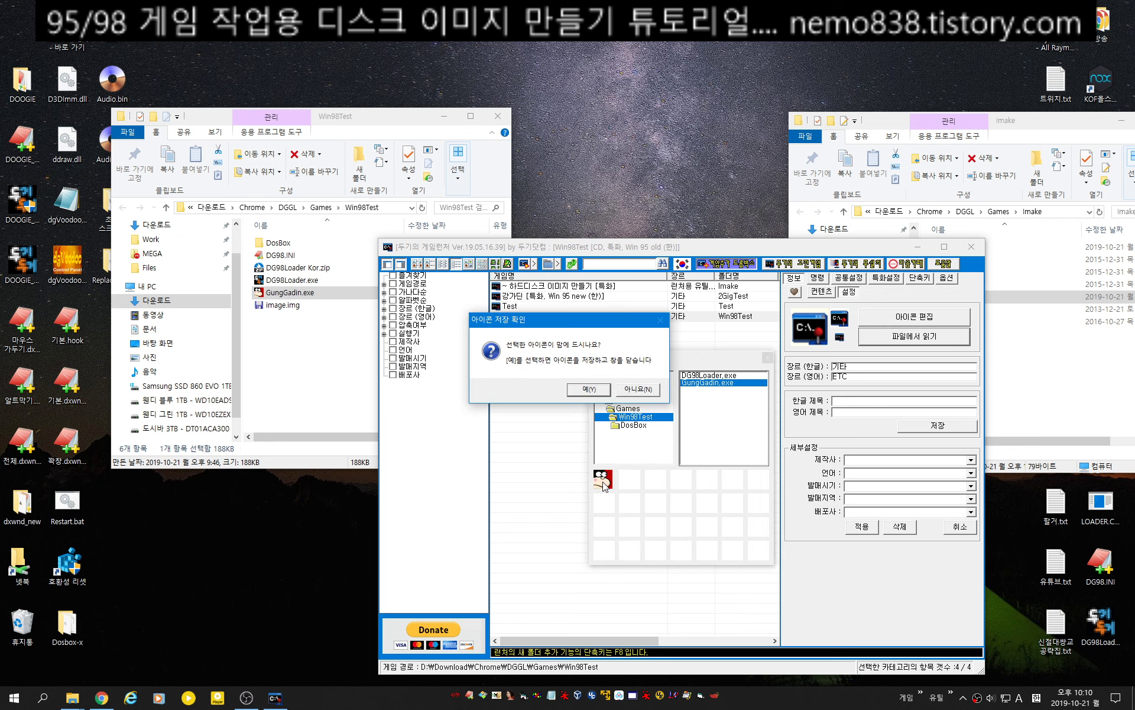
click(587, 389)
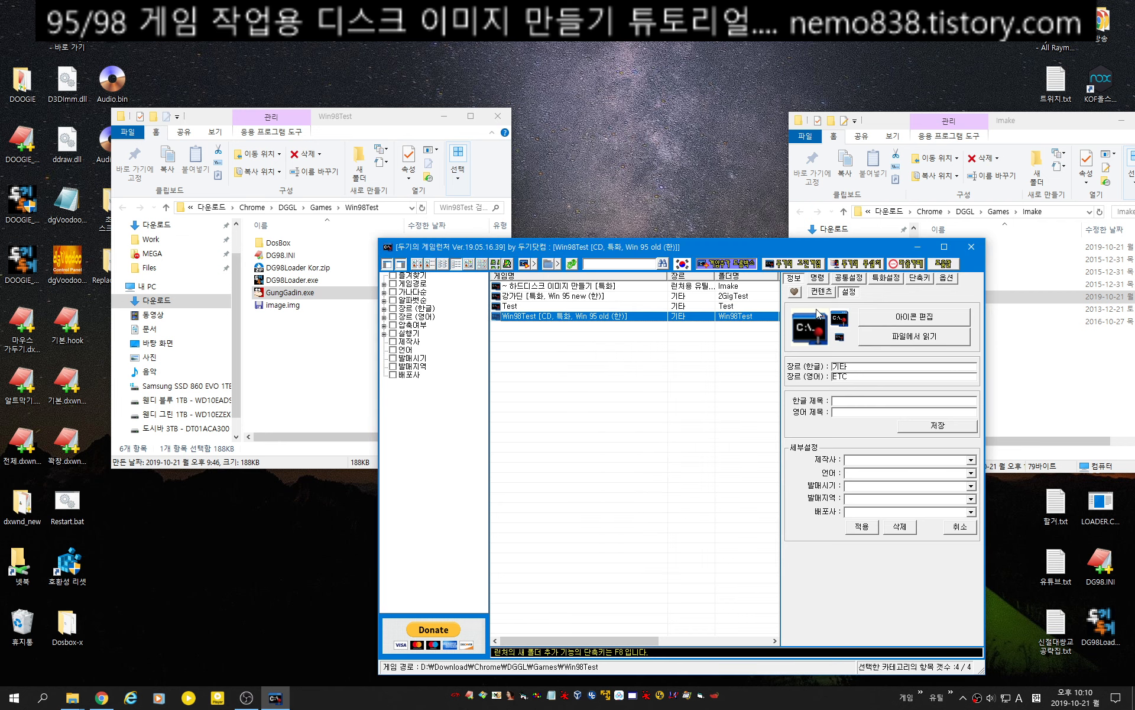
Show the game list as icons and compare the icons of the 강가딘 and Win98Test entries.
click(482, 264)
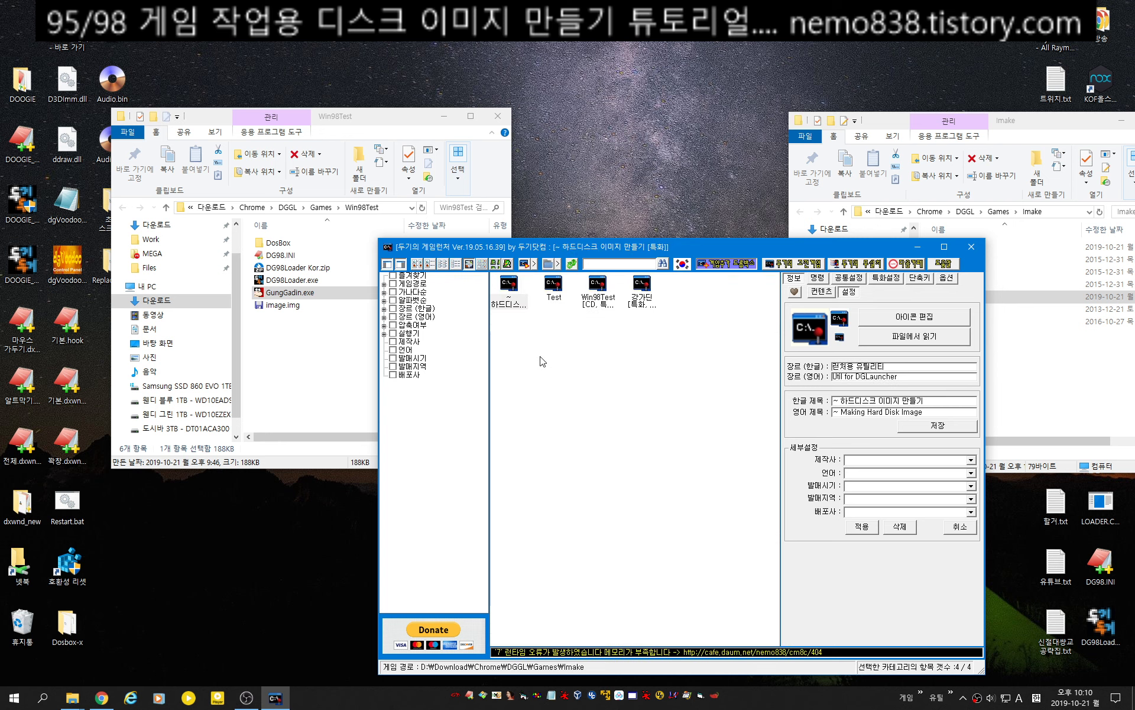
click(642, 290)
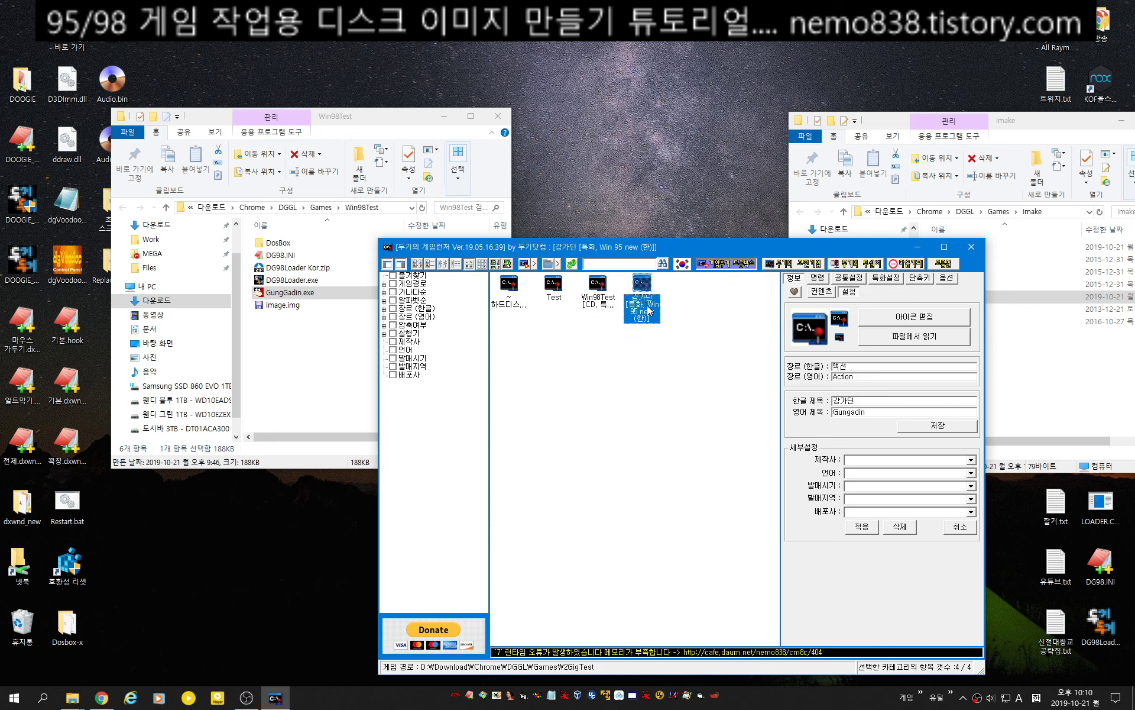
click(600, 292)
click(640, 289)
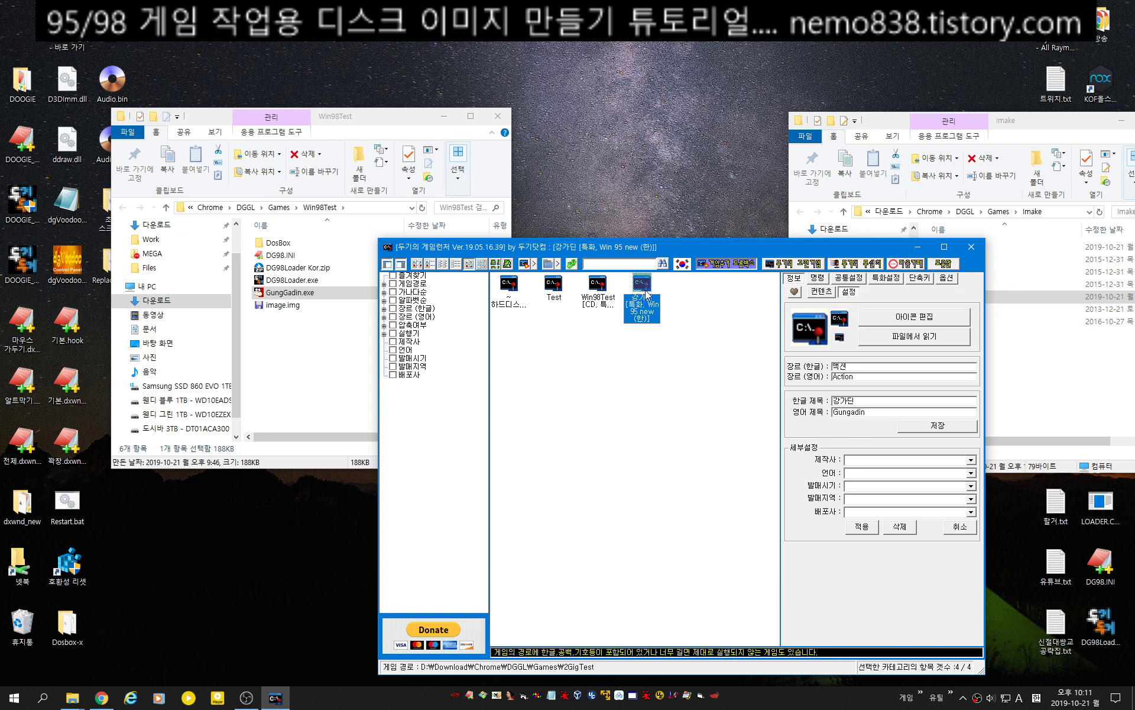
click(603, 296)
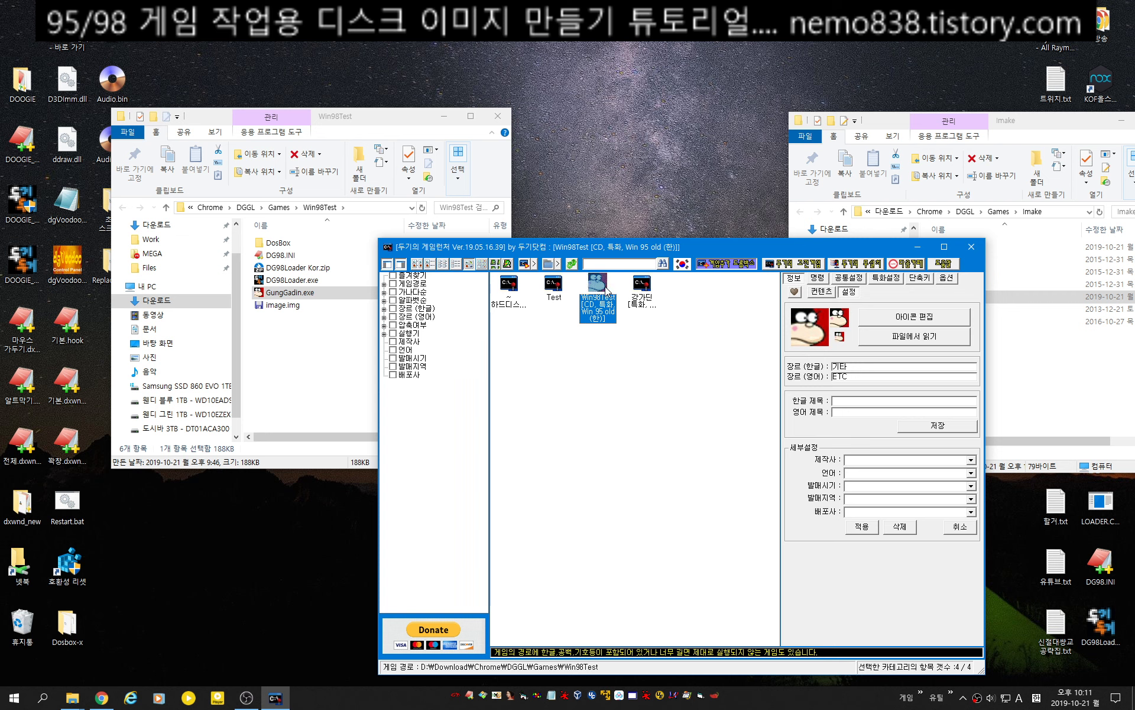
Copy the Korean title 강가딘 from the 2GigTest folder's entry to the Win98Test entry and save it.
click(641, 285)
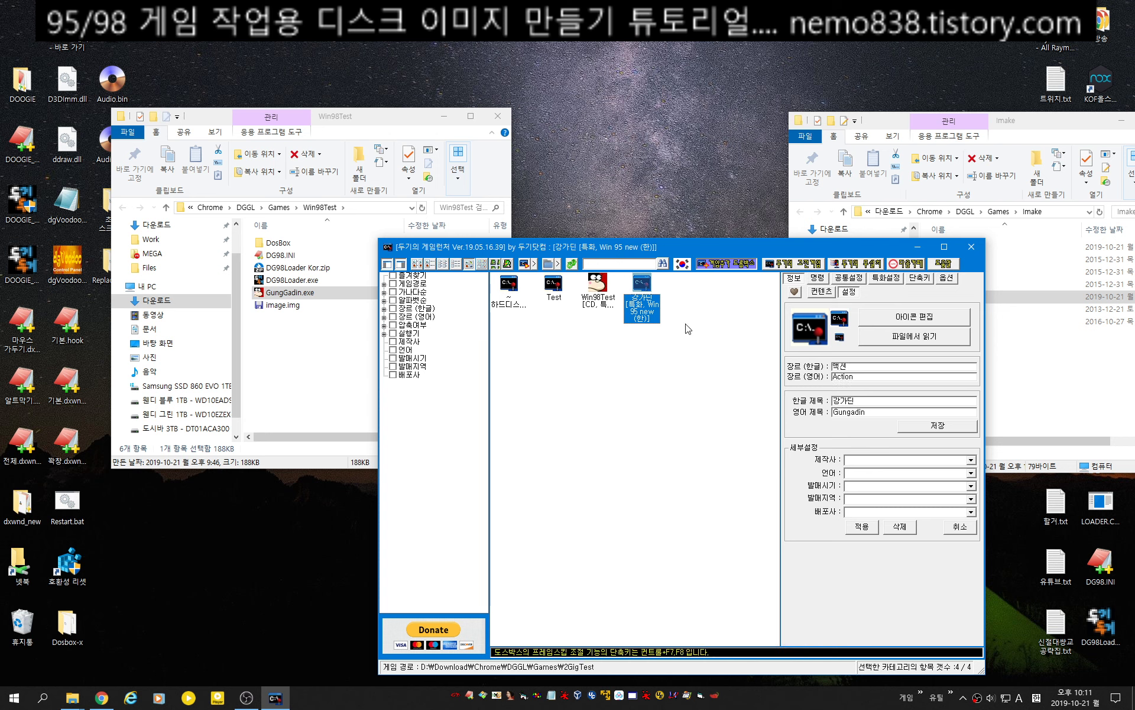
drag(867, 400, 815, 402)
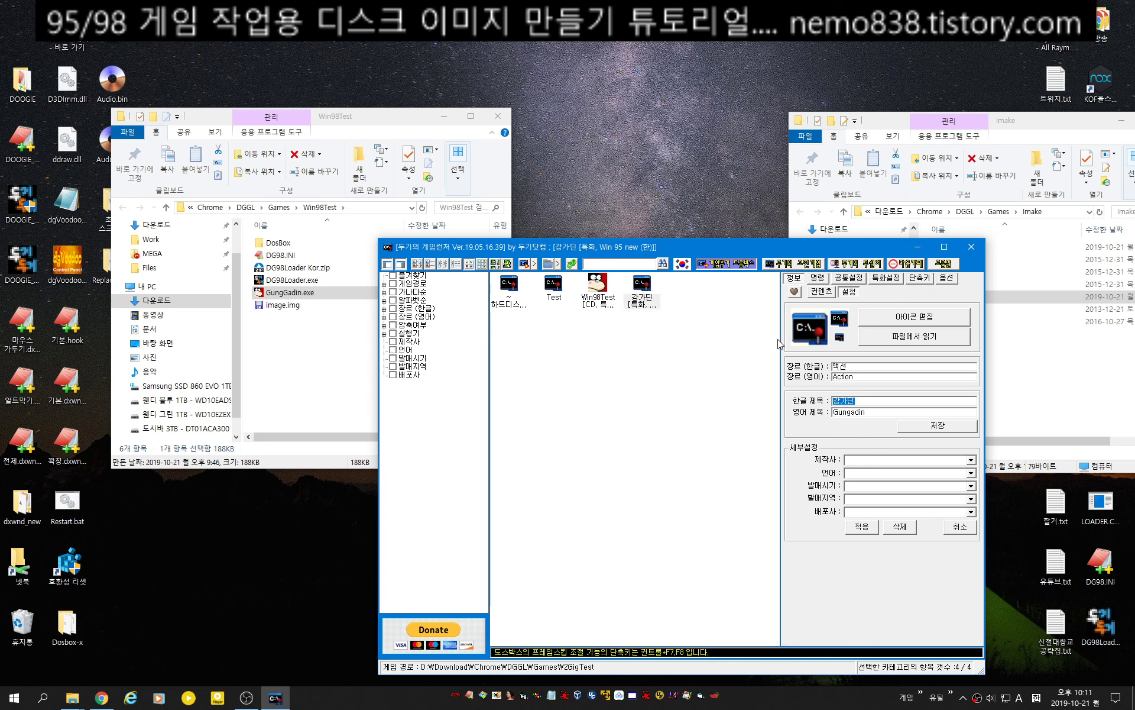
click(597, 283)
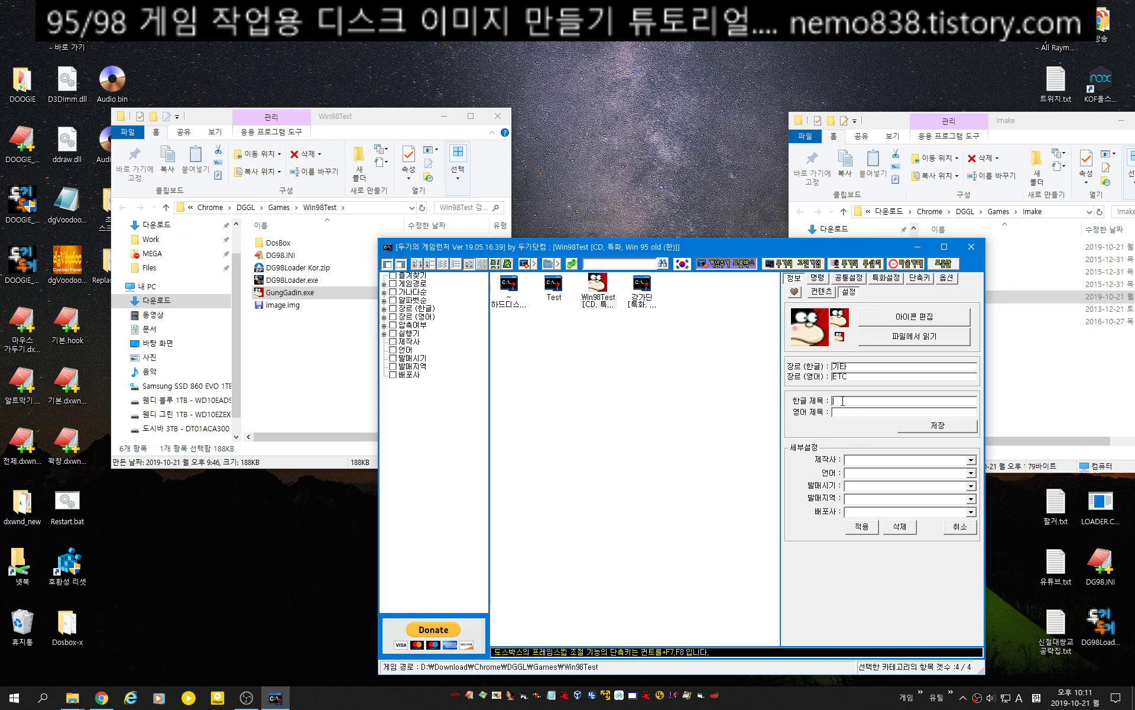
click(926, 430)
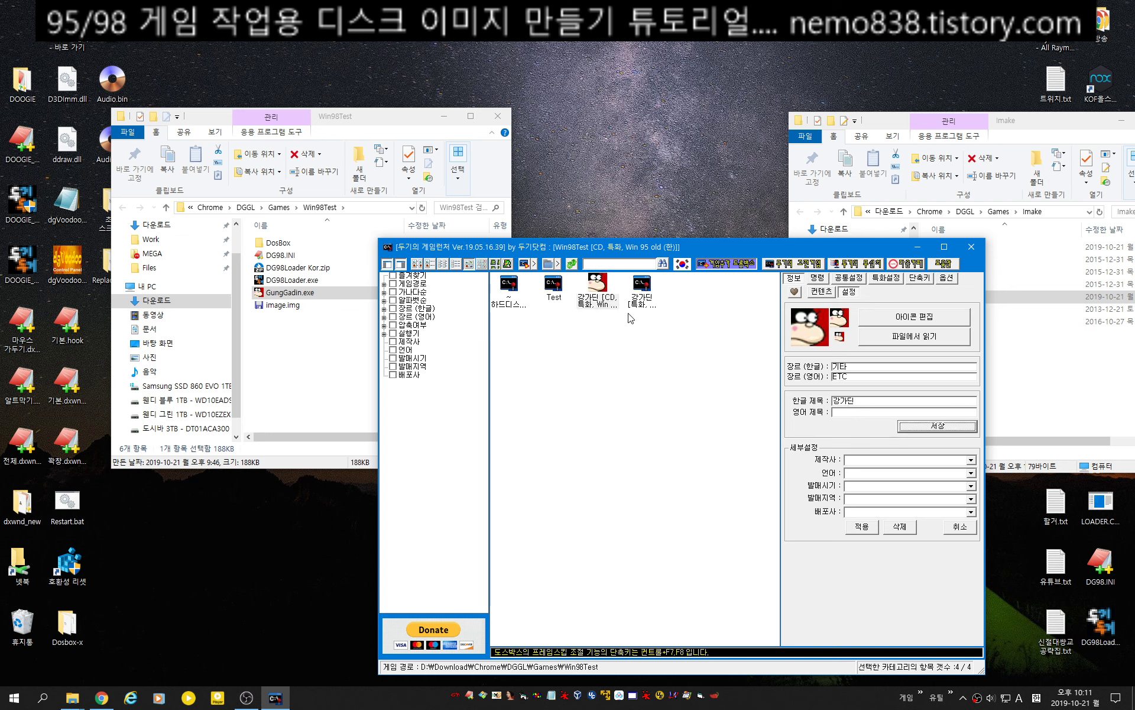
Transfer the English title Gungadin from the 2GigTest folder's entry to the Win98Test folder's entry.
click(643, 285)
drag(872, 412, 759, 415)
key(BackSpace)
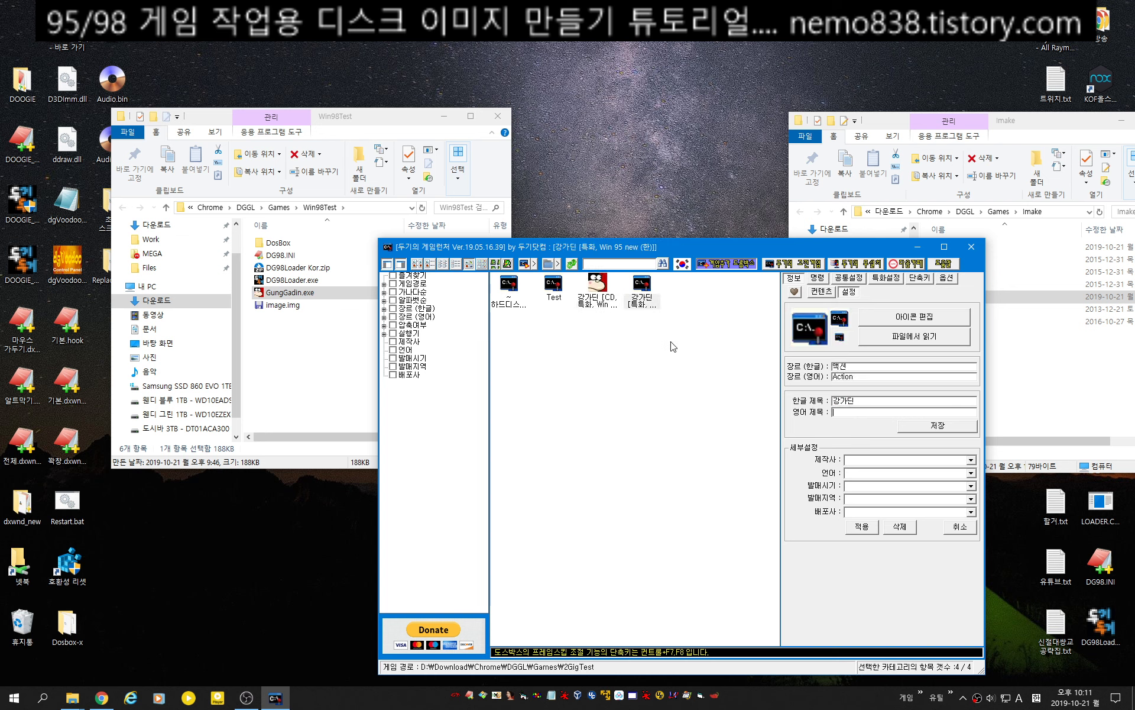
click(596, 285)
key(Tab)
key(Tab)
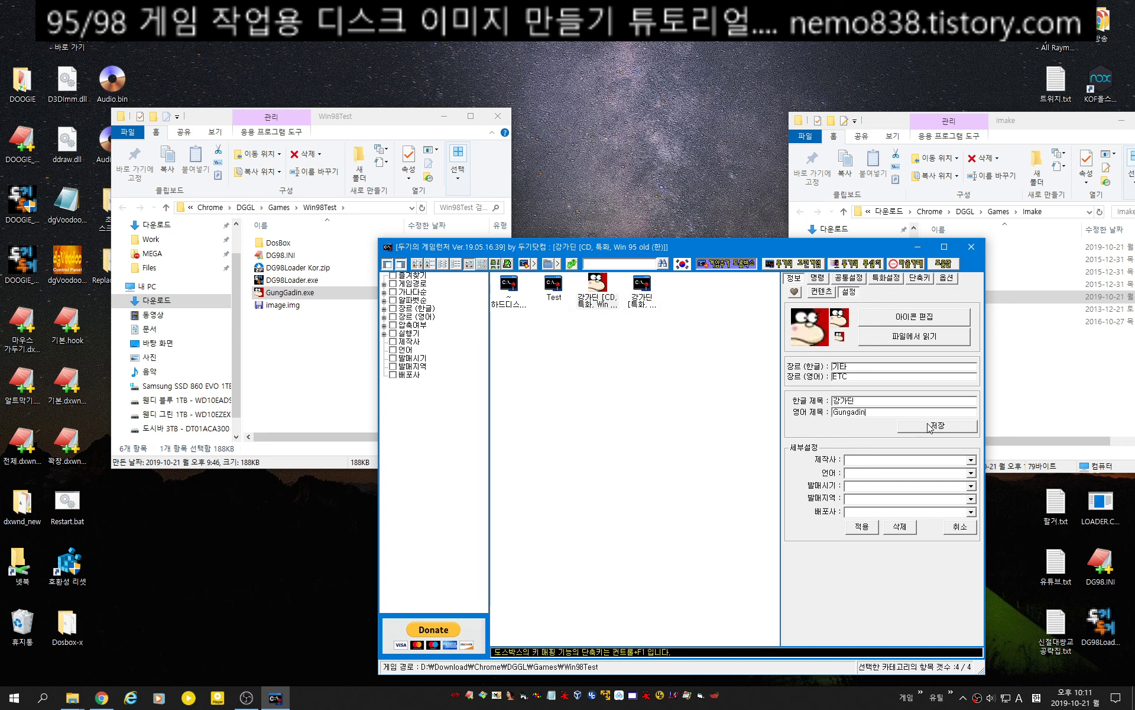
Clear the Korean and English titles of the entry in the 2GigTest folder.
click(642, 285)
drag(859, 401, 805, 421)
key(BackSpace)
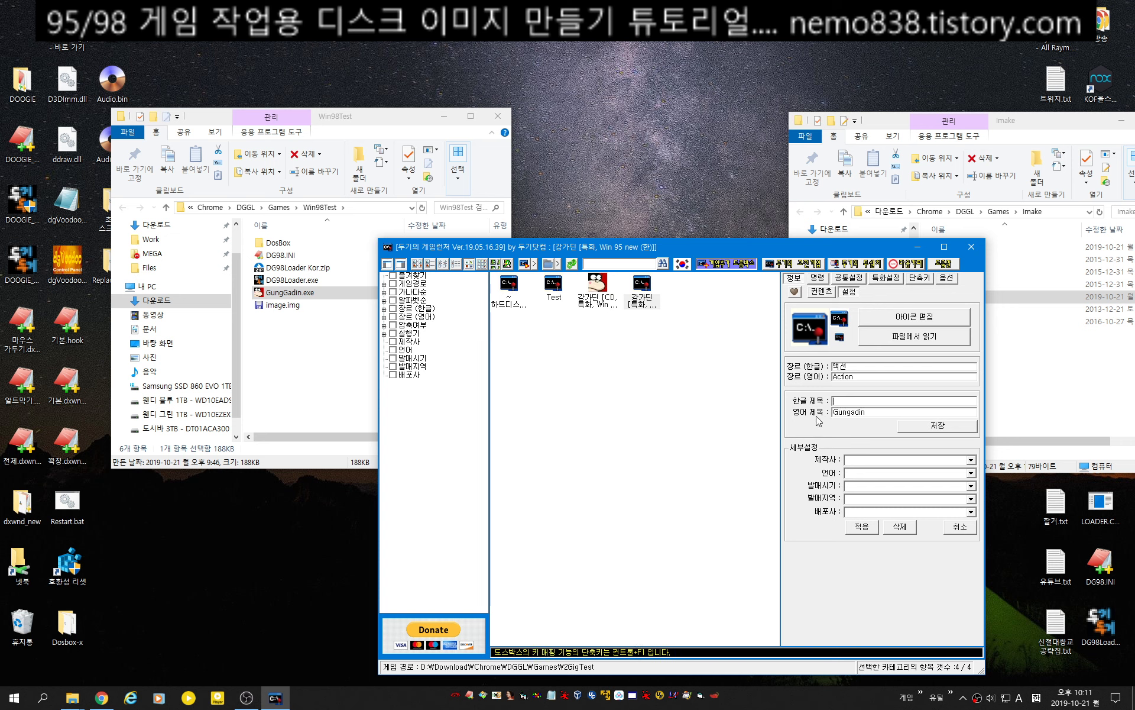
drag(884, 411, 828, 421)
key(BackSpace)
click(603, 289)
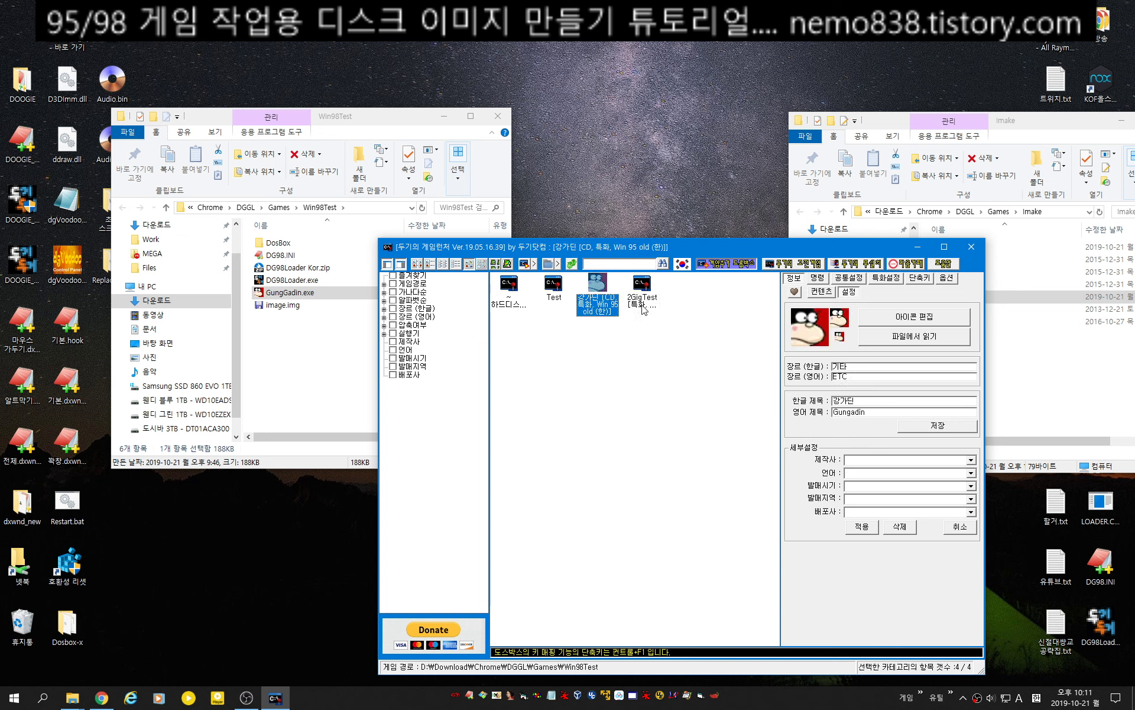
Set the 강가딘 entry's genre to 액션 in Korean and Action in English.
click(650, 308)
click(595, 287)
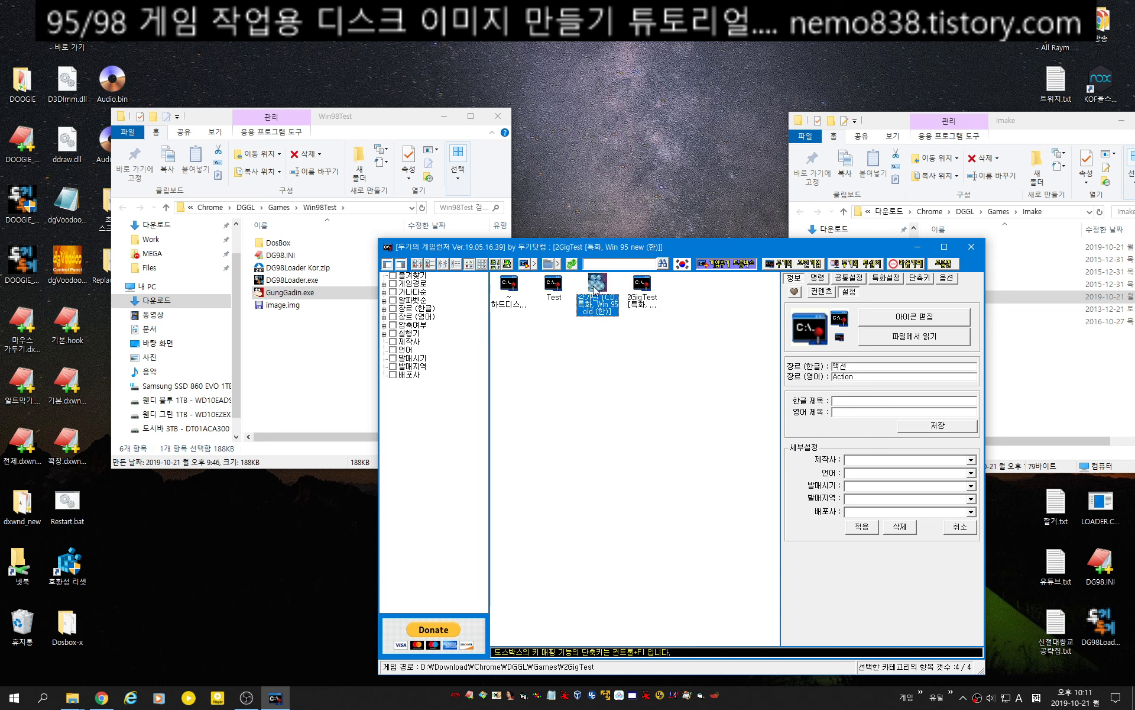
click(852, 366)
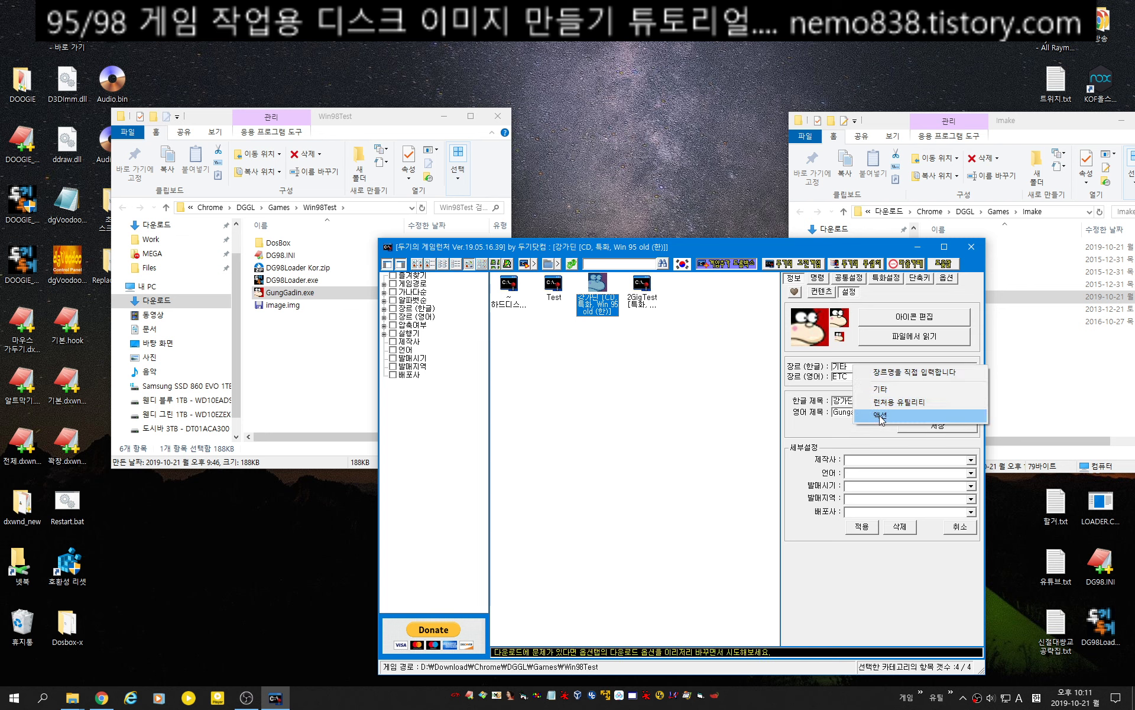
click(880, 415)
click(840, 377)
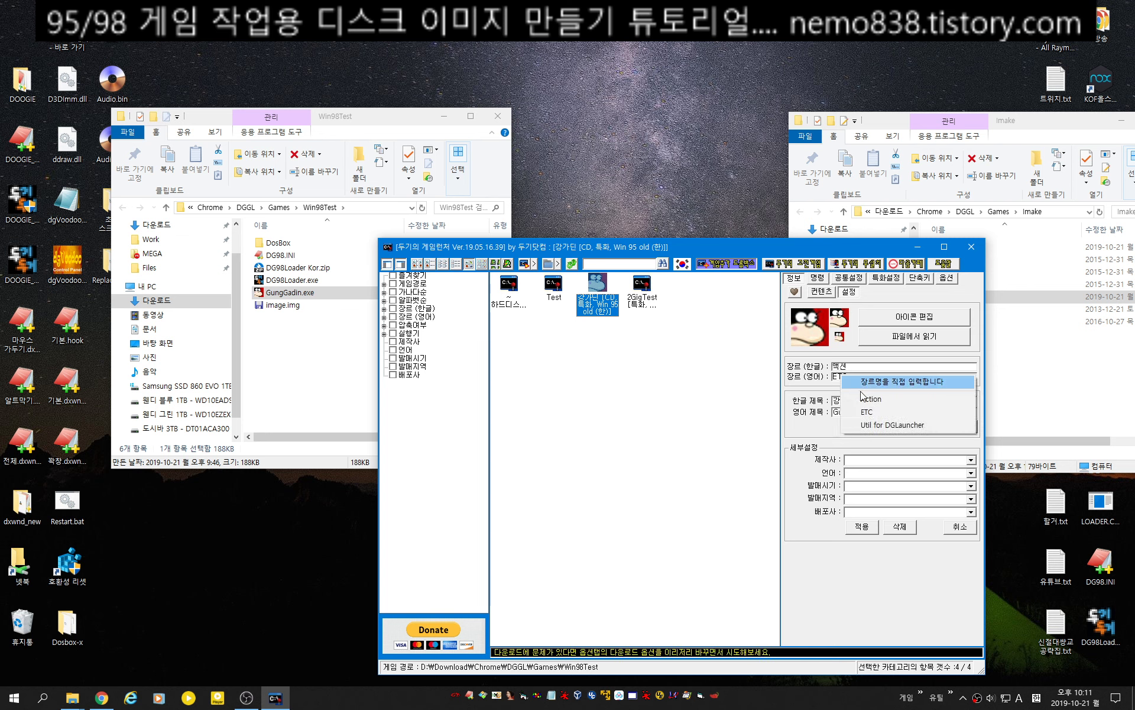
click(865, 399)
click(651, 289)
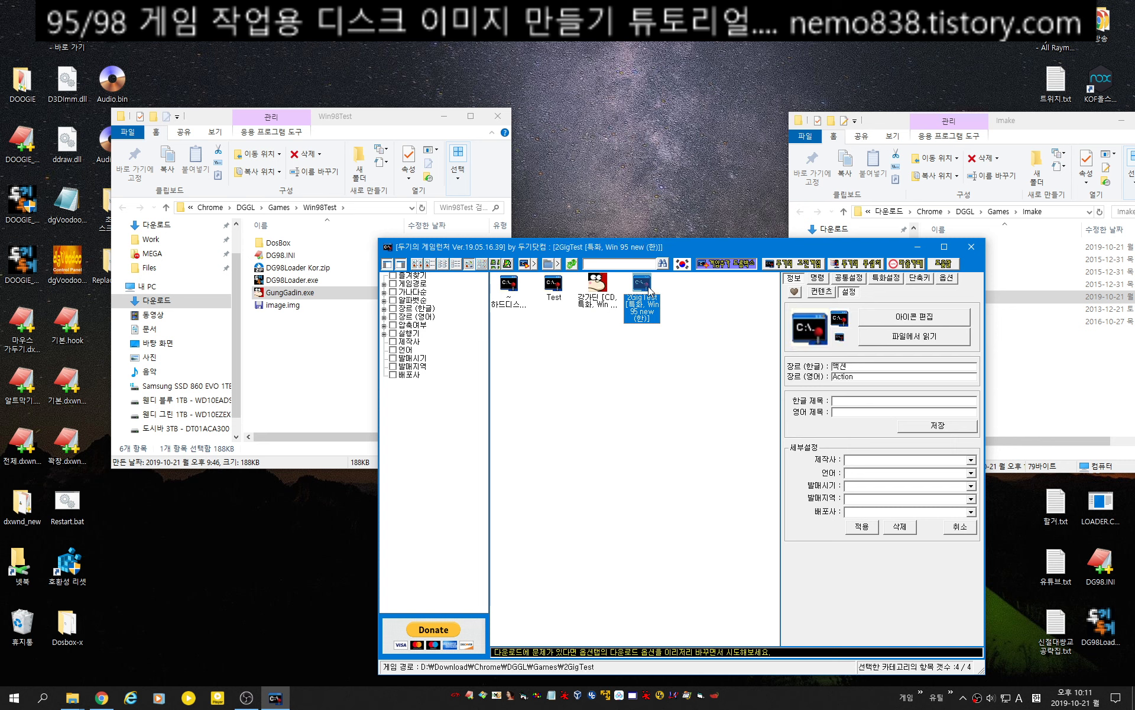
click(605, 289)
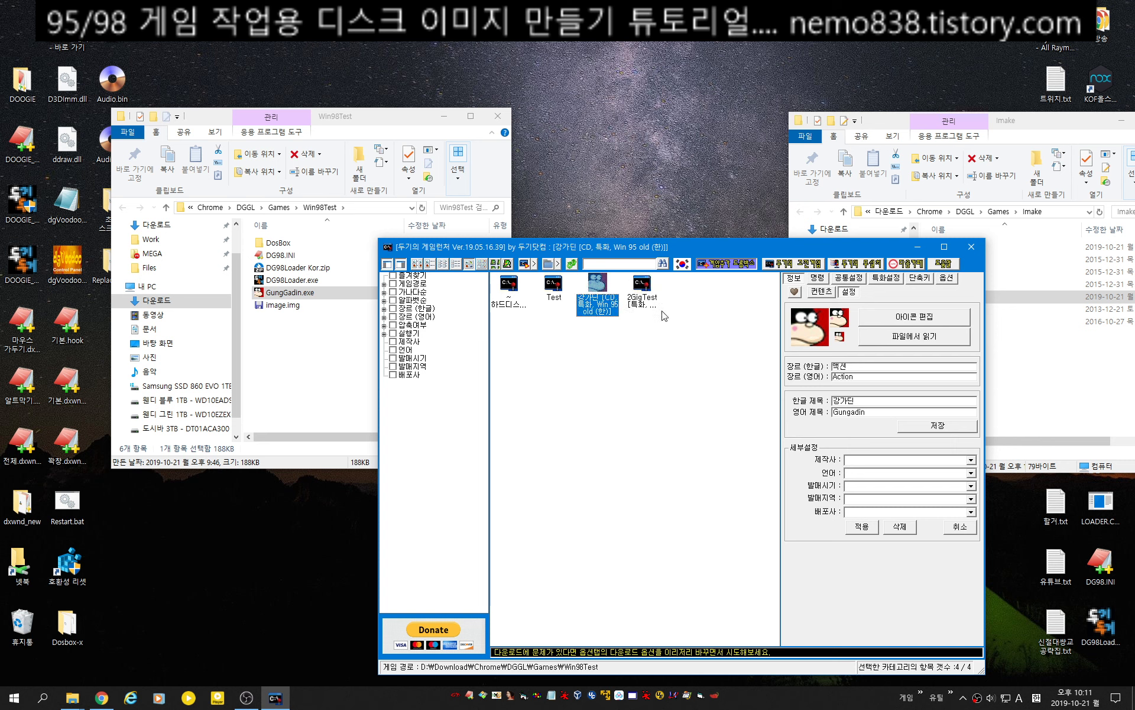
Launch the 강가딘 entry in DOSBox and display the launcher's list of DOSBox shortcuts.
click(823, 292)
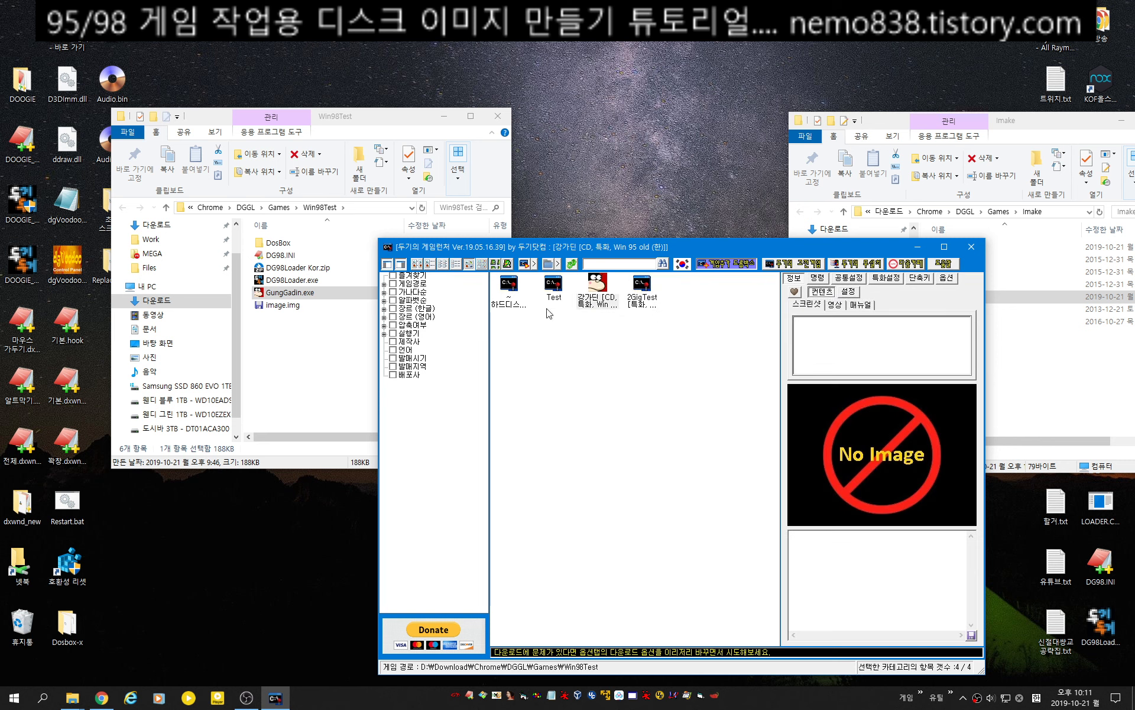
double_click(598, 291)
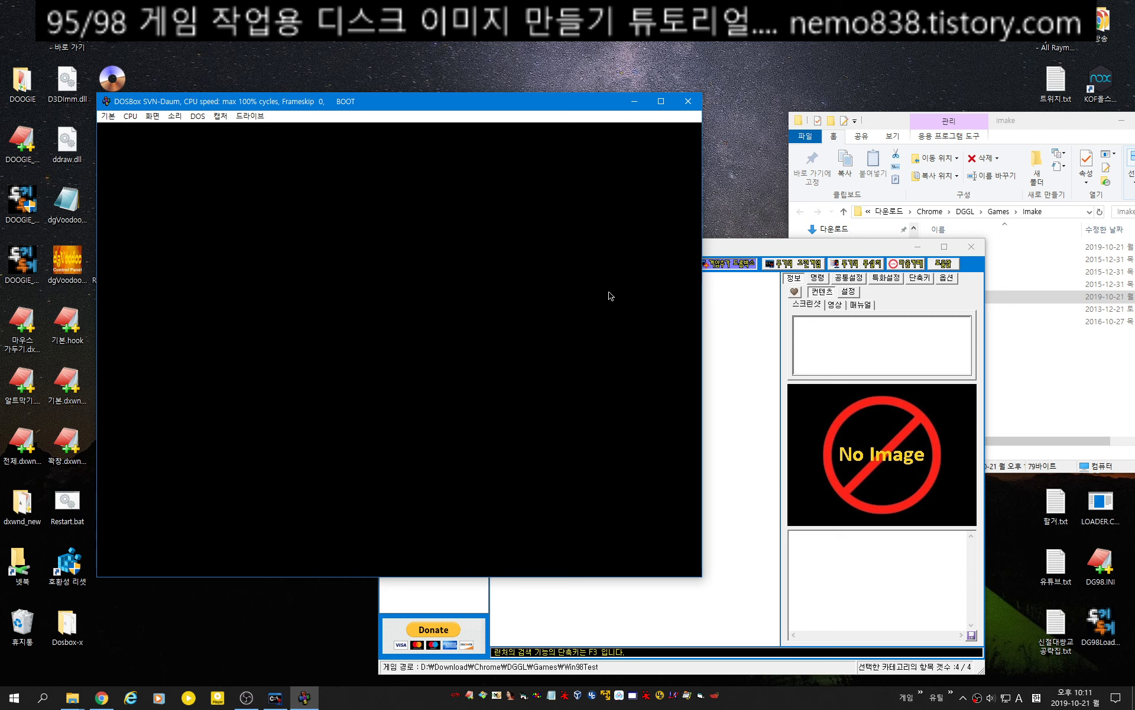
click(869, 590)
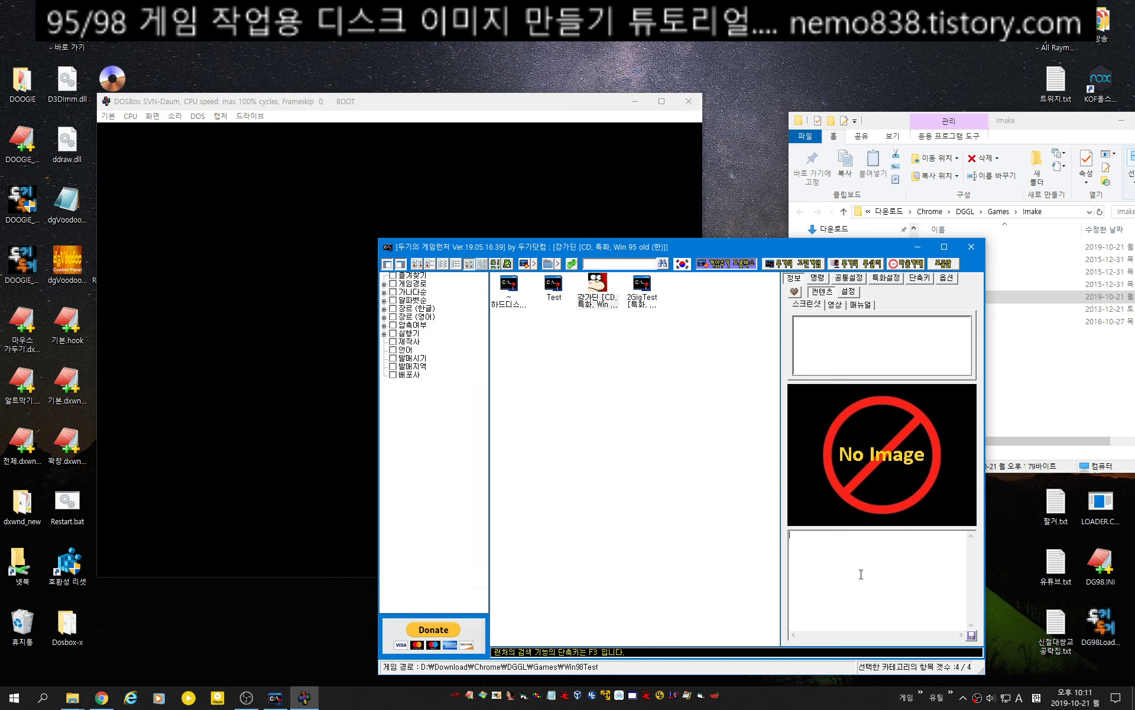
click(920, 278)
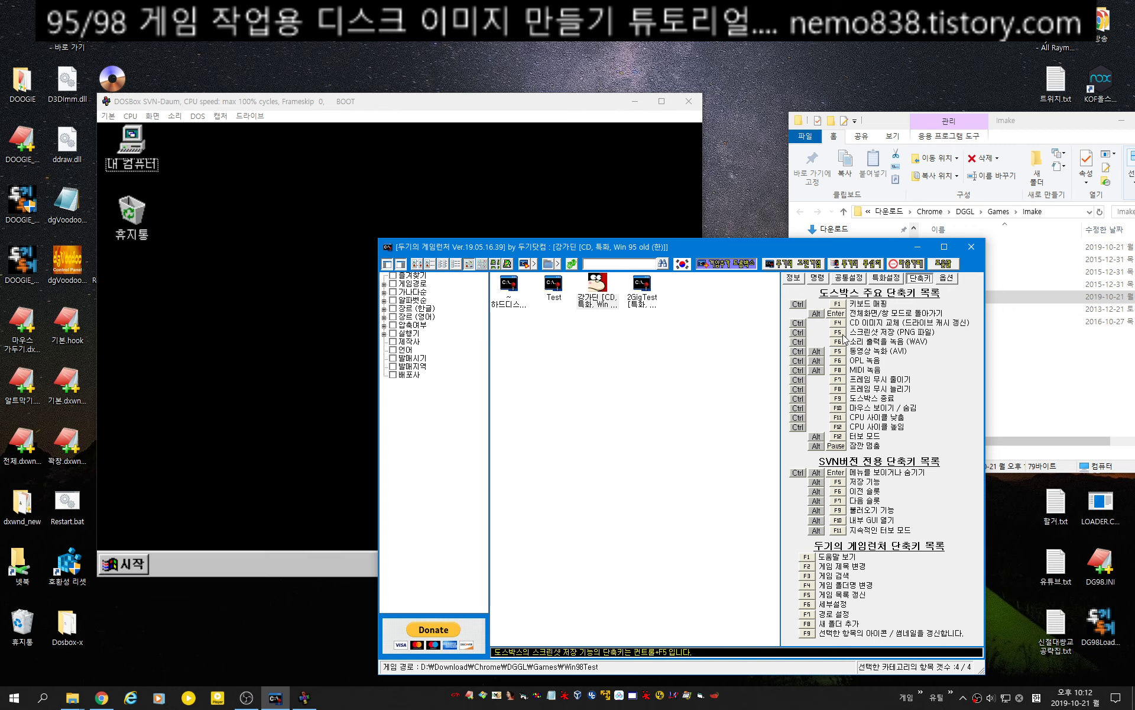
Run 강가딘 from the WIN98 loader menu inside DOSBox and start a new game at Stage 1.
click(506, 101)
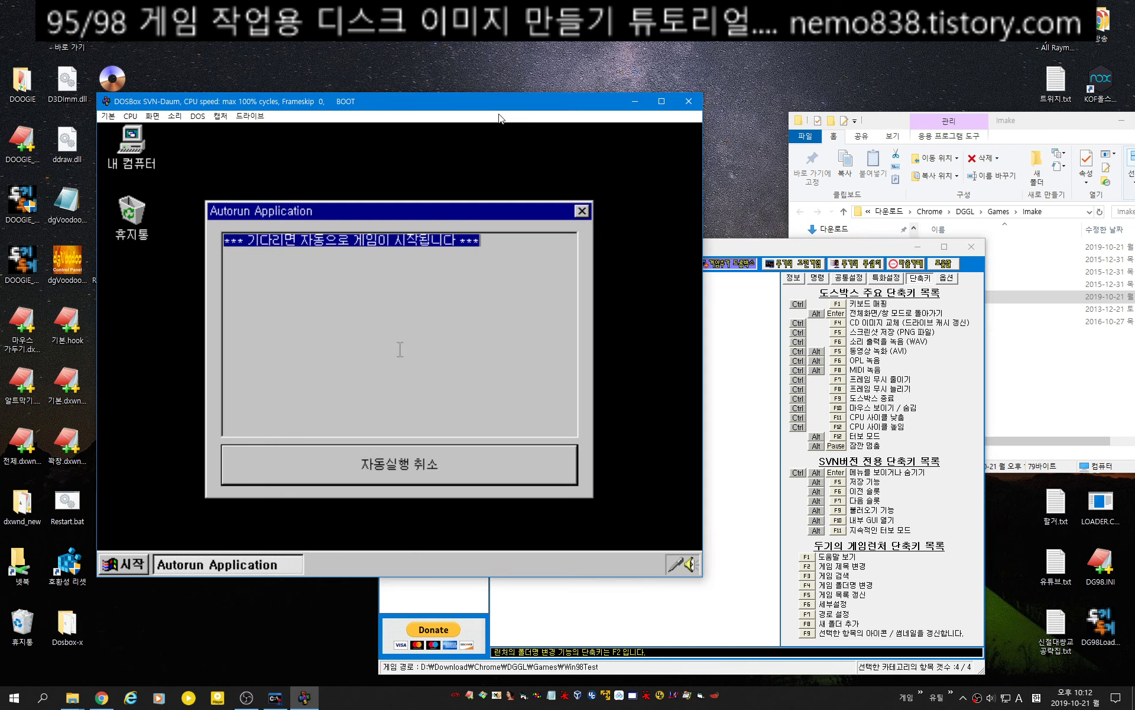
click(436, 290)
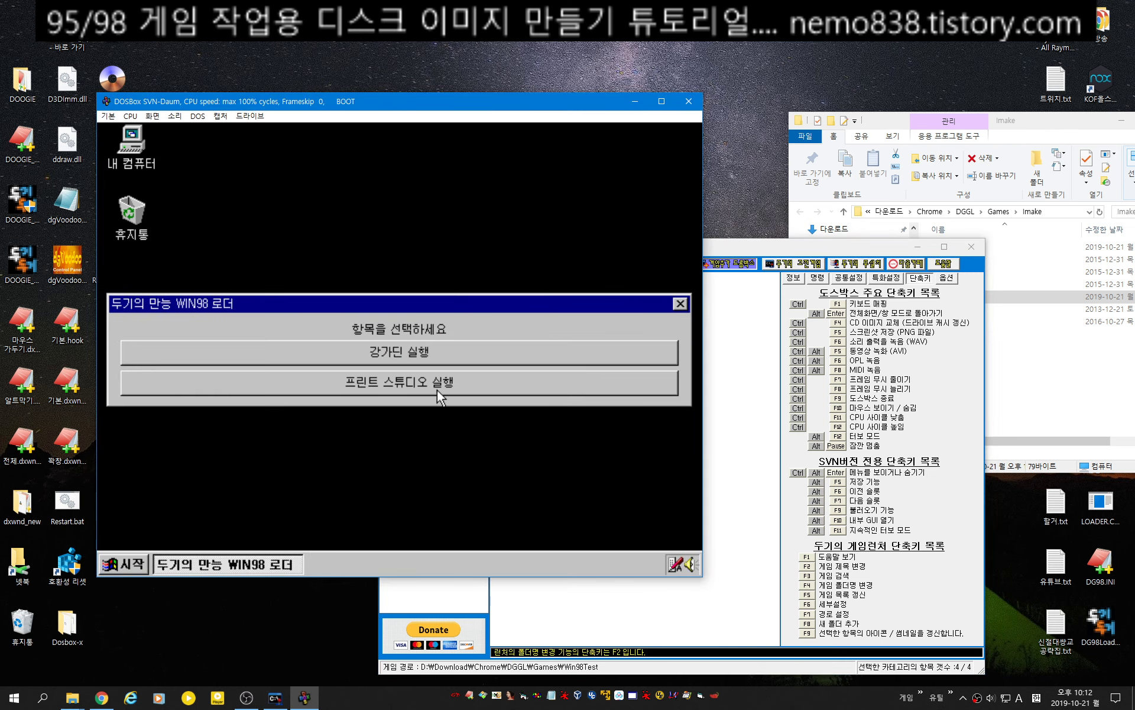
click(453, 352)
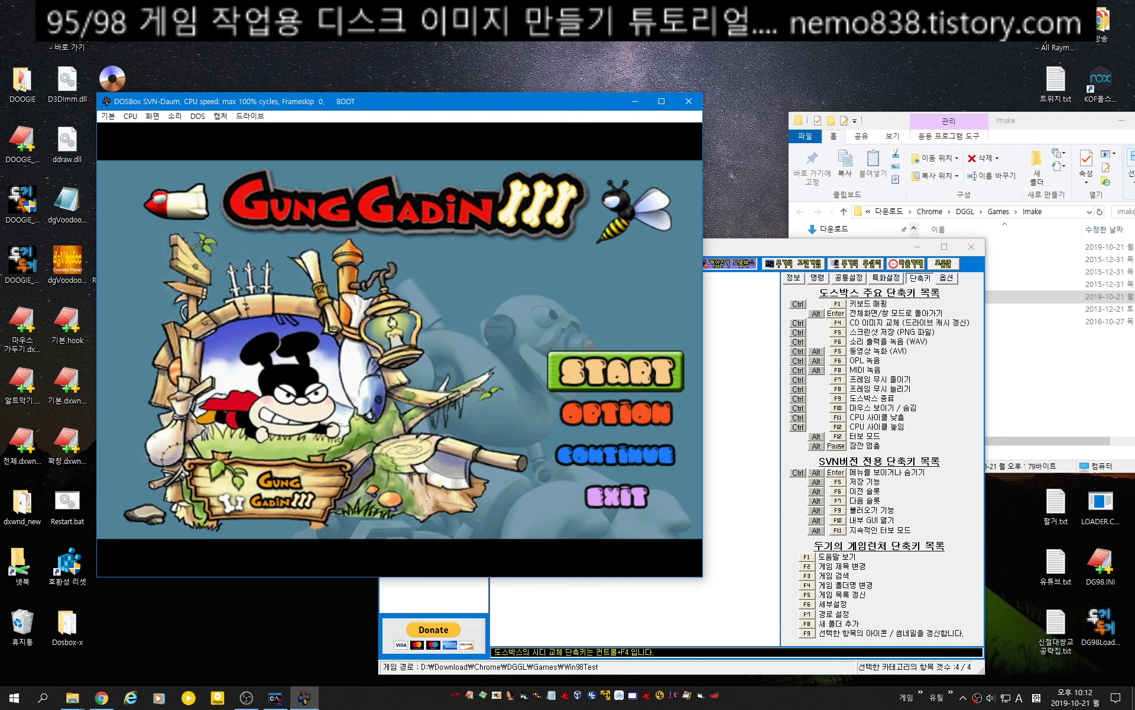
key(Return)
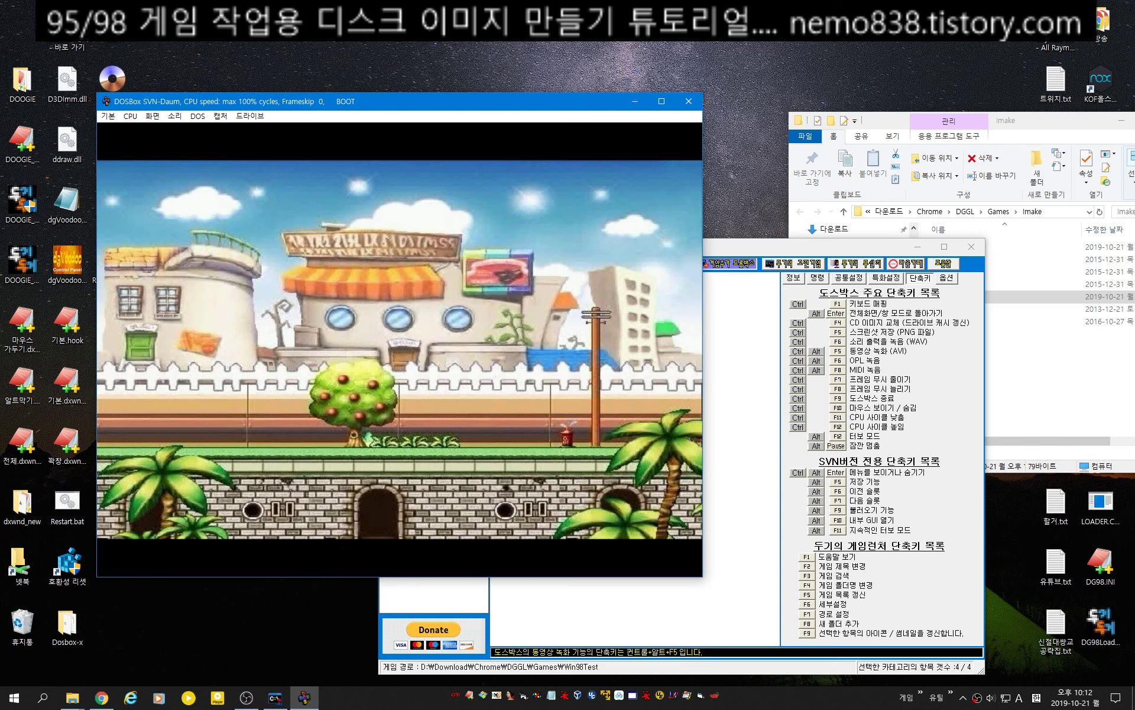
key(Return)
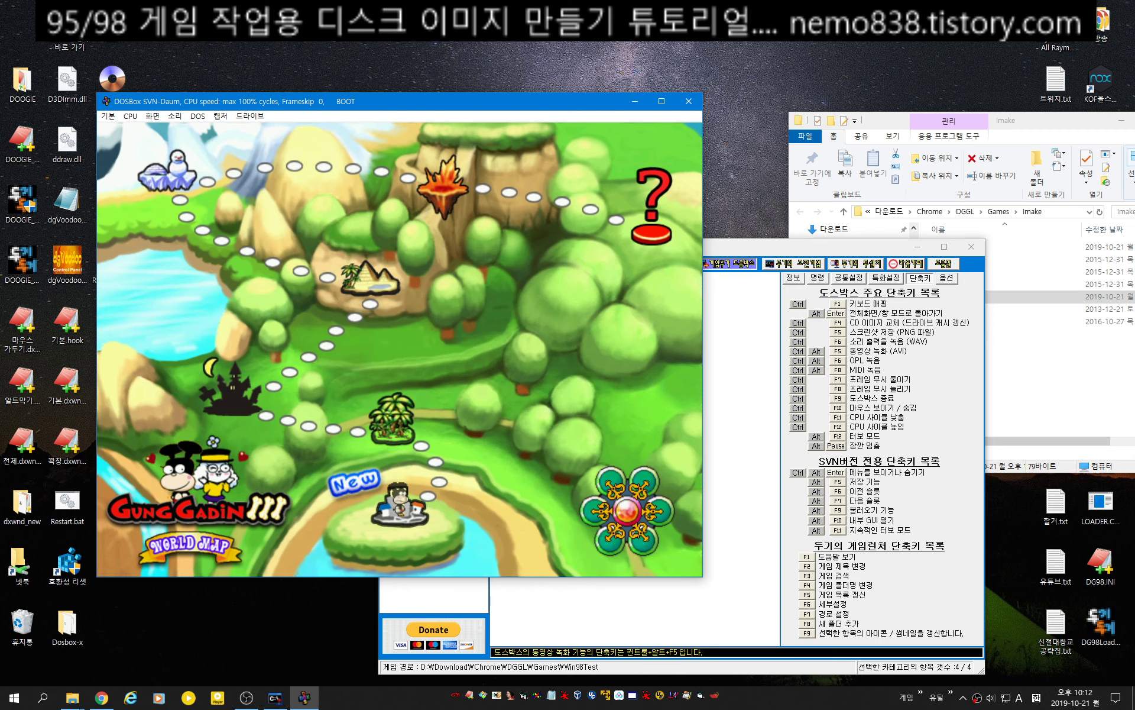
key(Return)
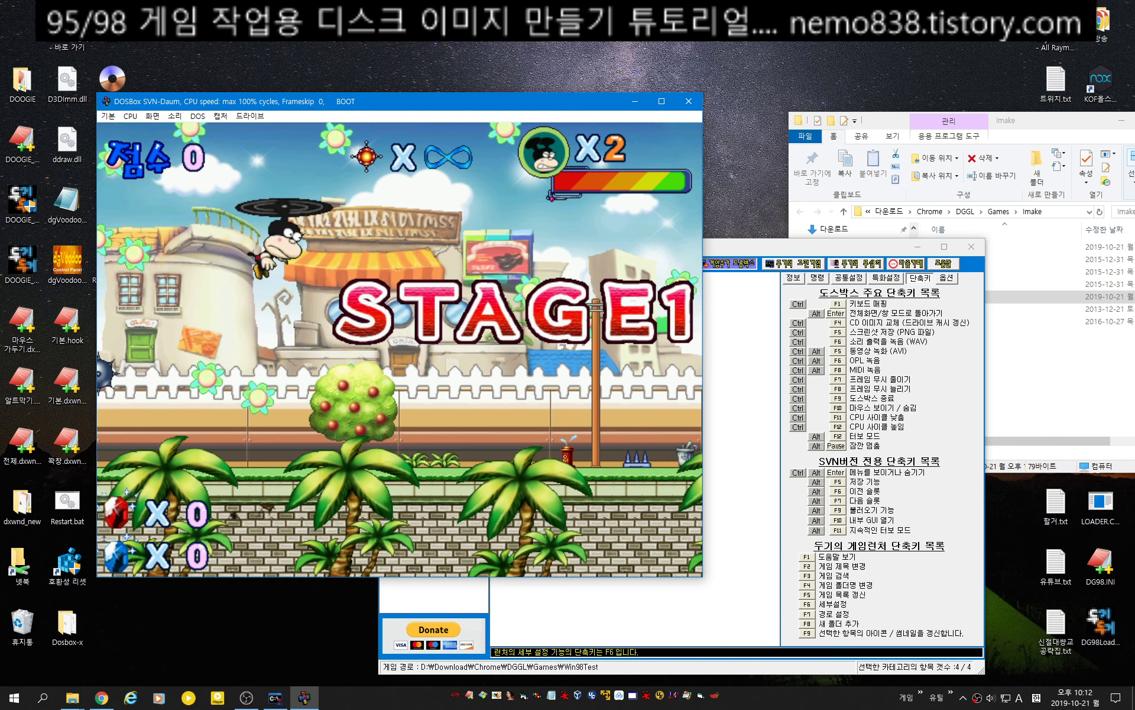
Play the opening section of Stage 1 and capture screenshots of the game.
key(Right)
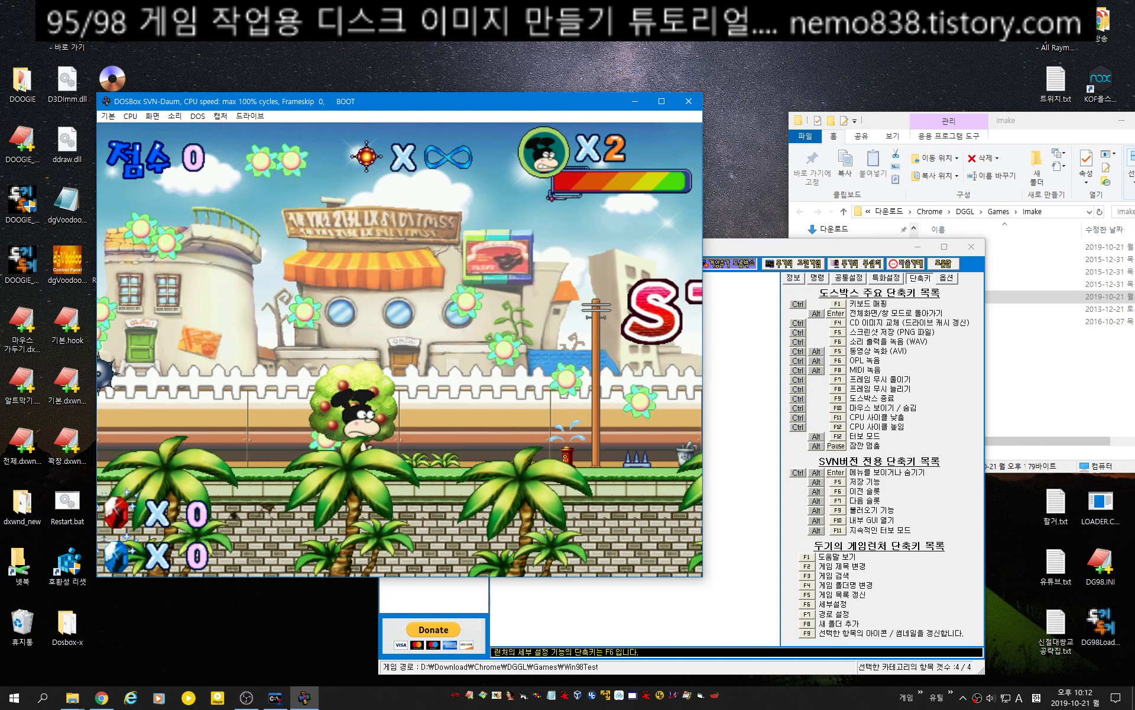
key(Right)
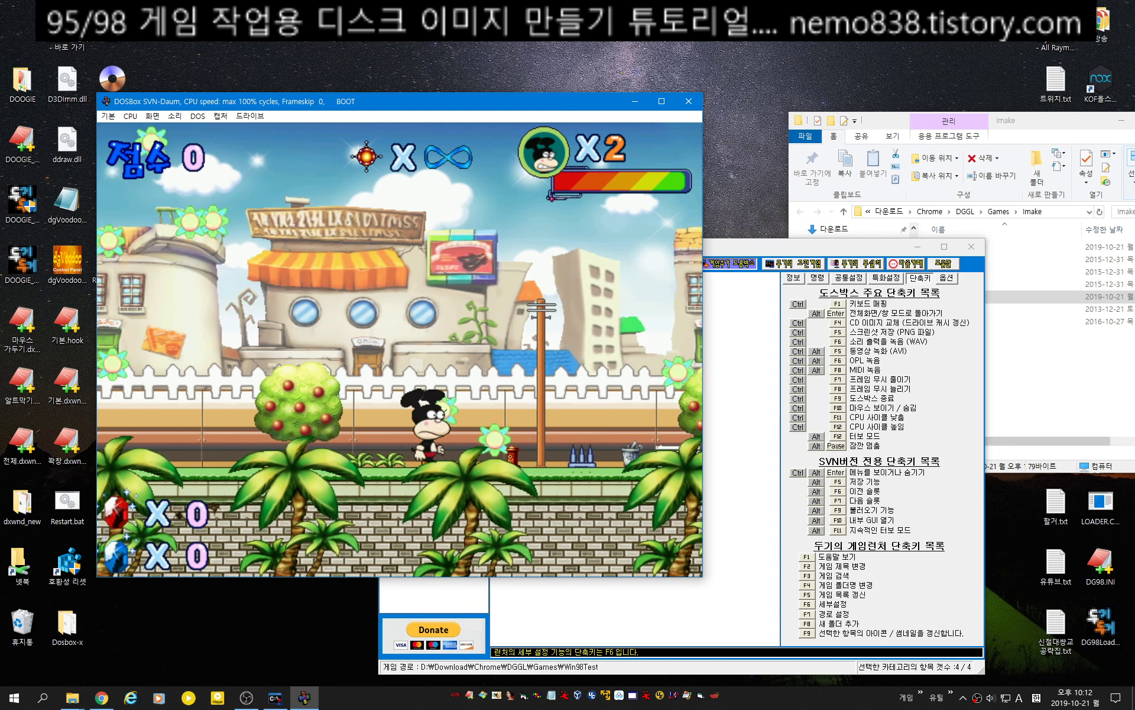
key(Right)
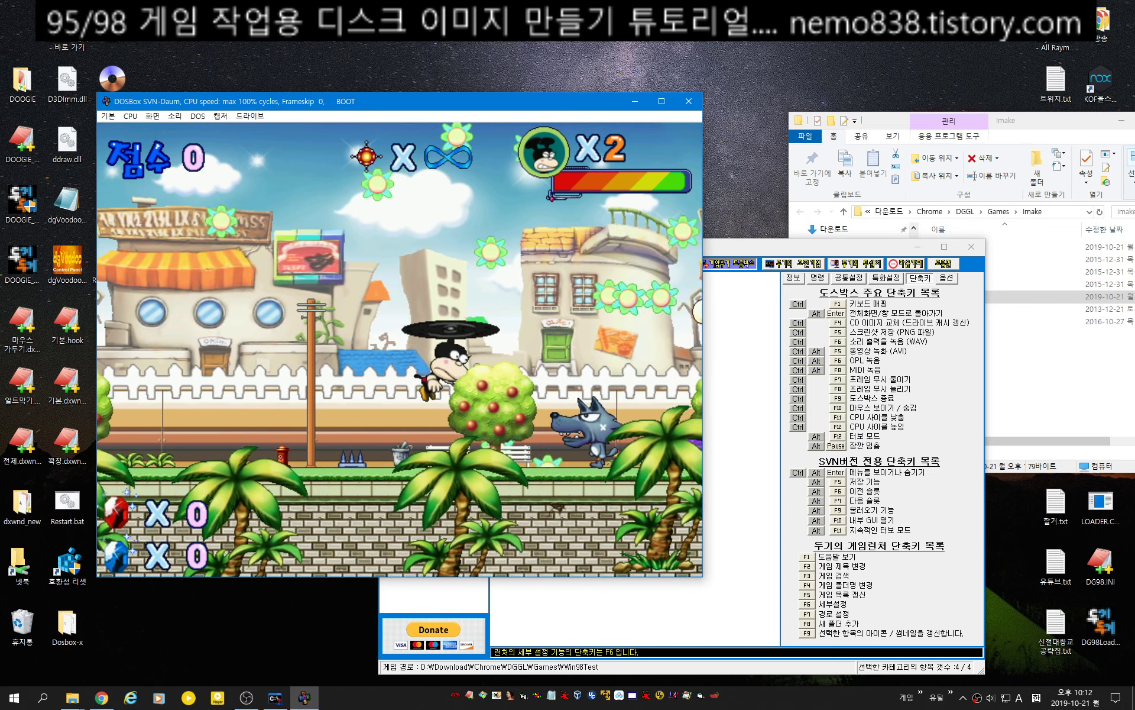
key(Right)
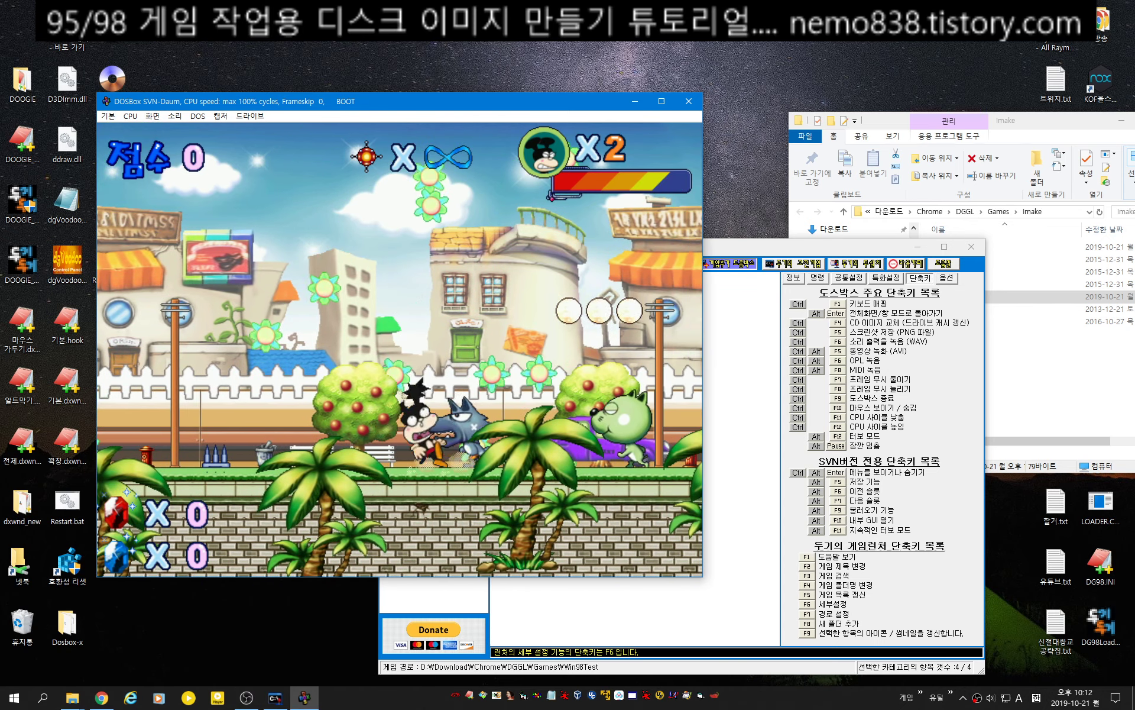
key(Right)
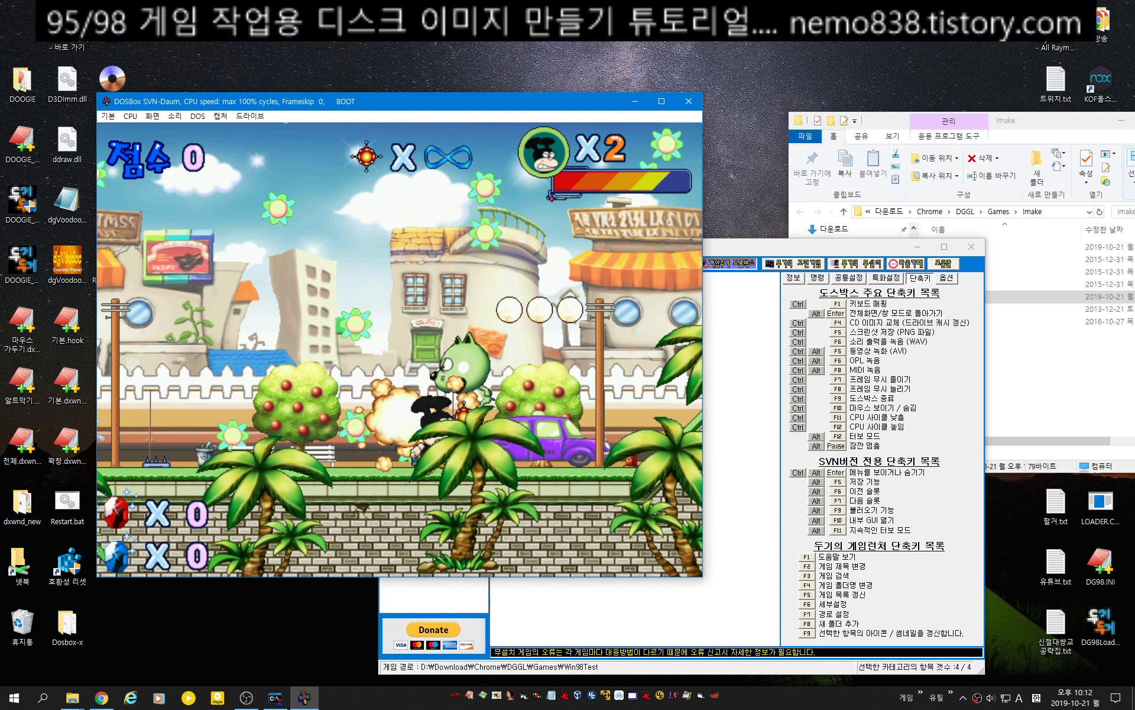
key(Right)
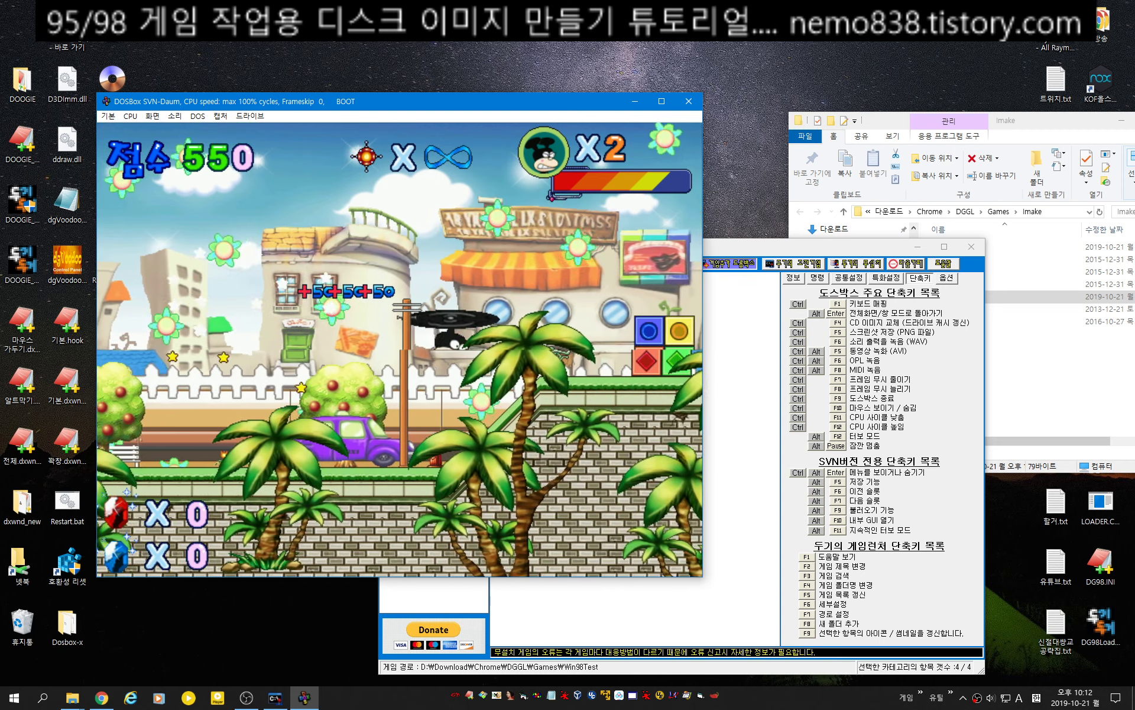
key(Right)
key(Left)
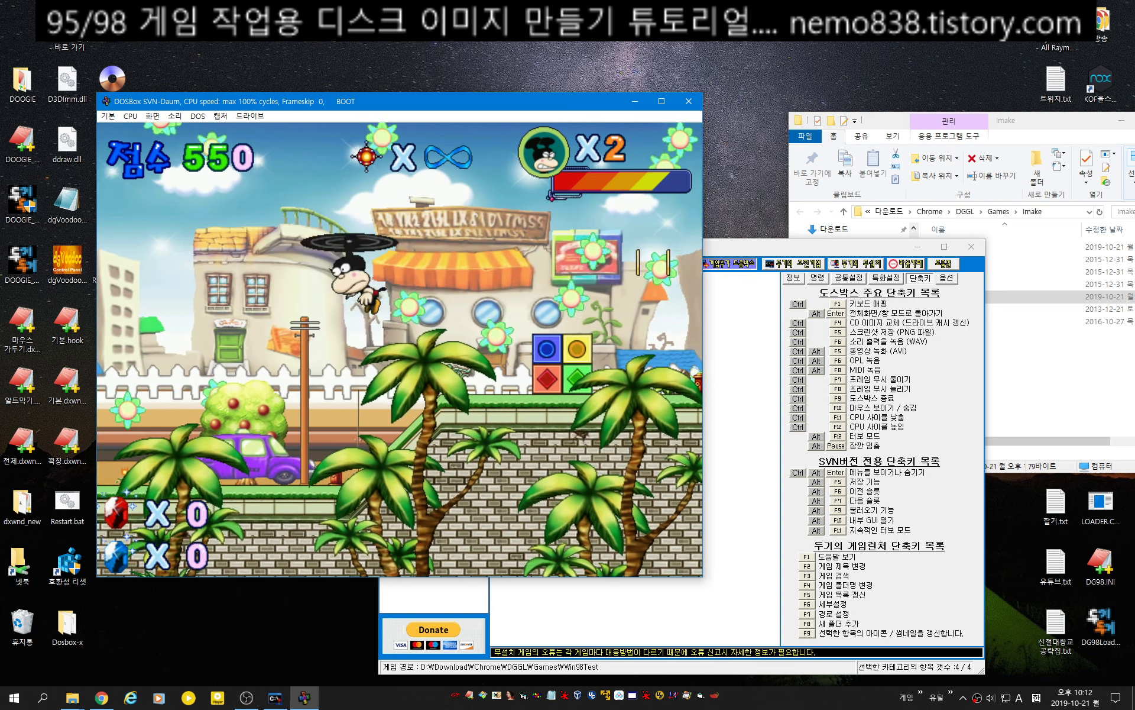
key(Left)
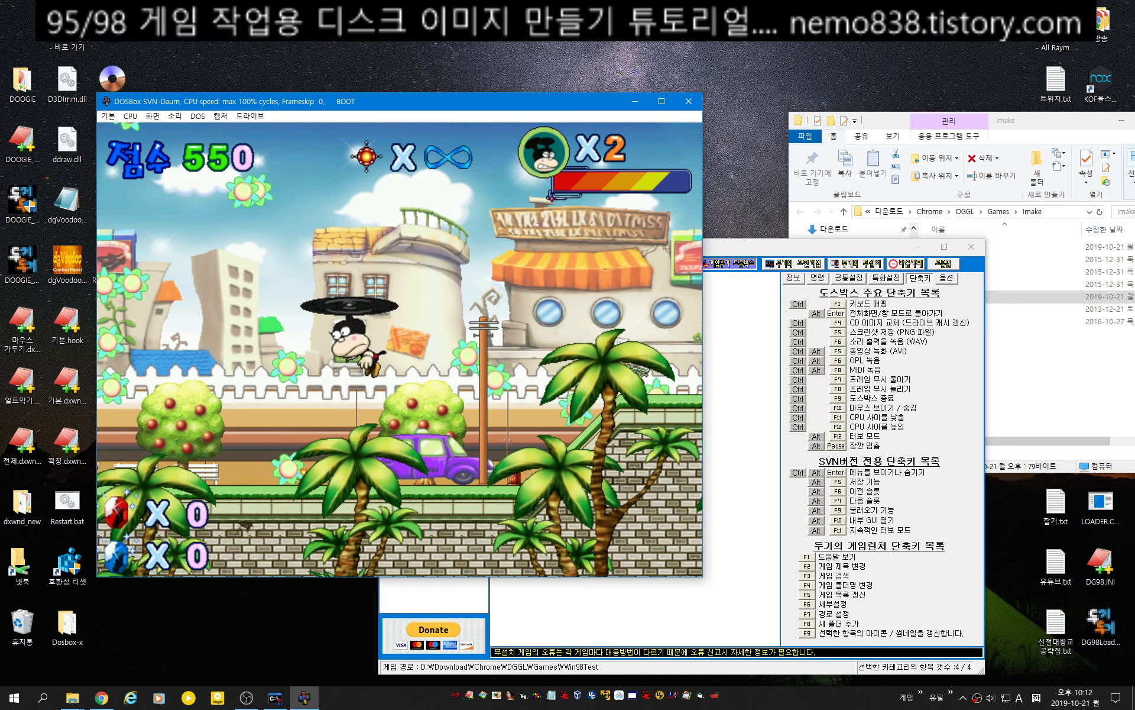
key(Right)
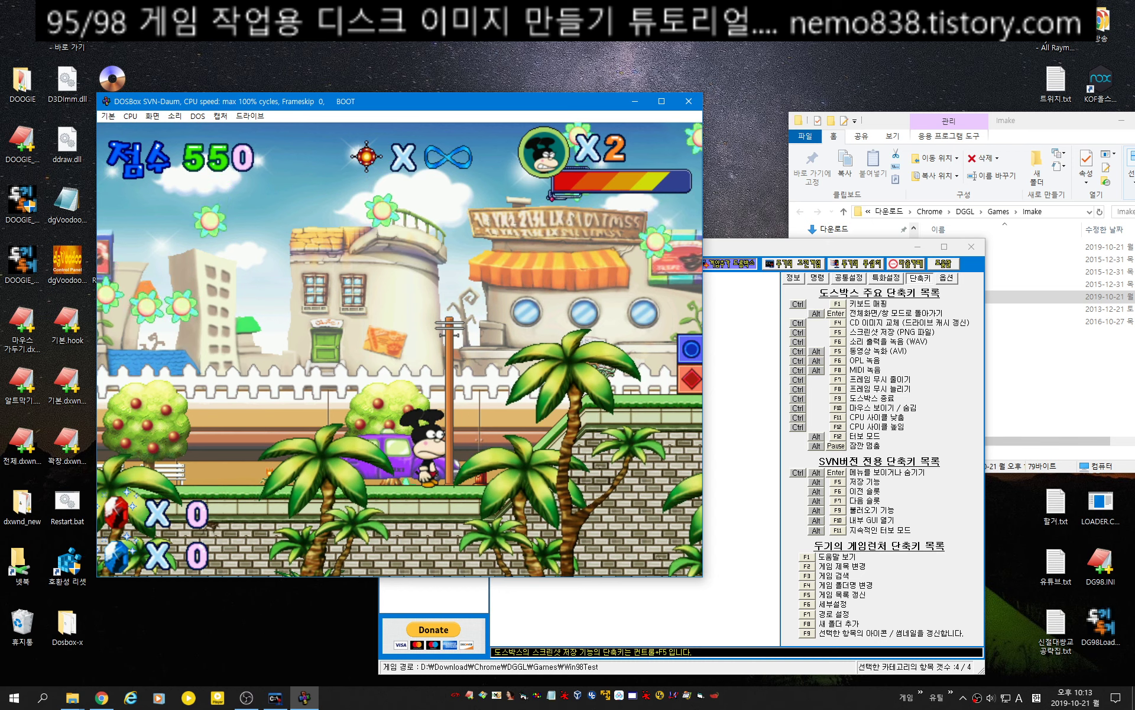
Quit DOSBox and view the captured screenshots on the 강가딘 entry's contents page.
key(ctrl+F9)
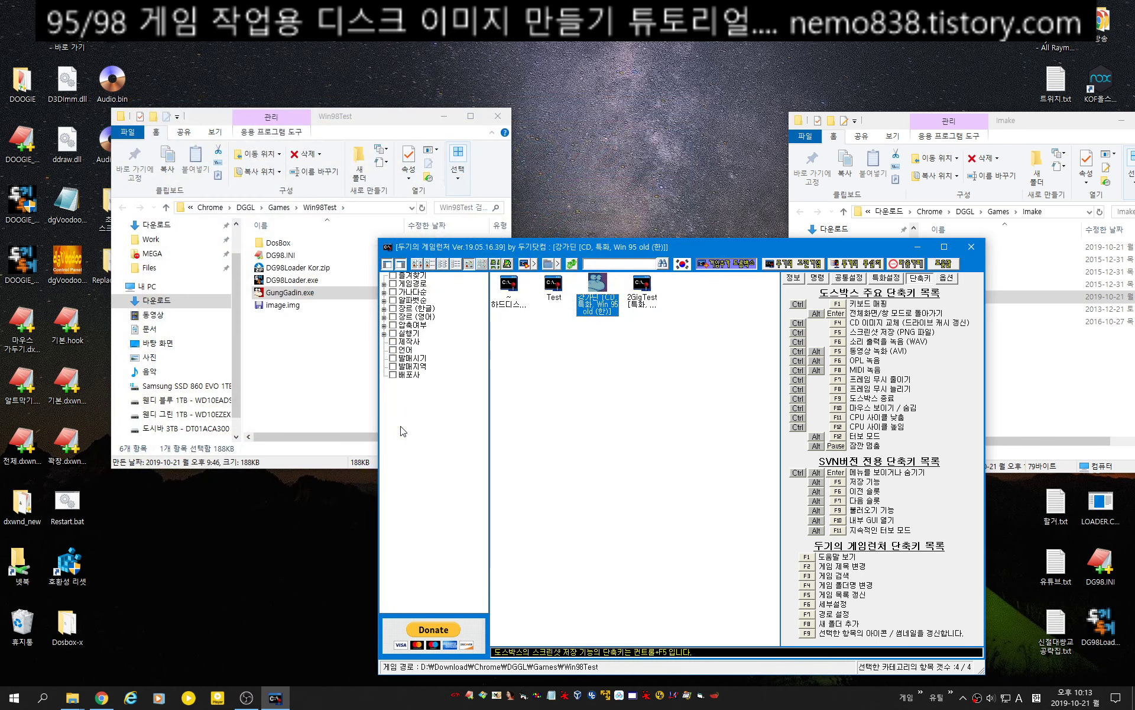
click(603, 299)
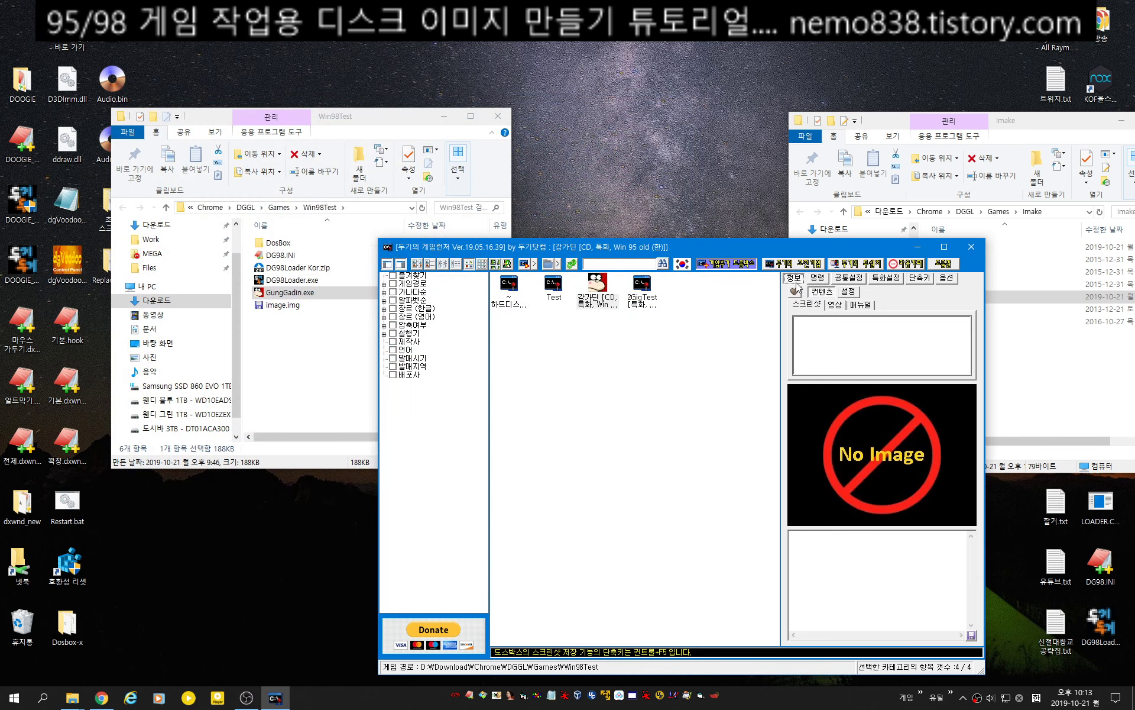
click(602, 286)
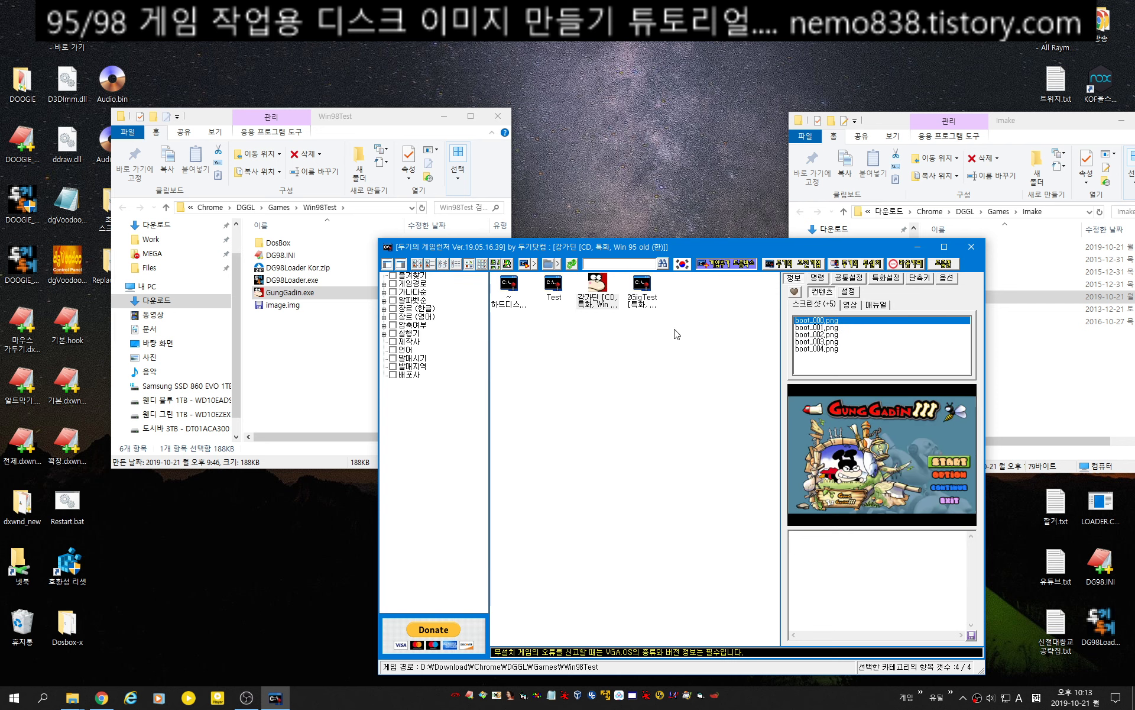
Open the icon editor for the 강가딘 entry and choose the boot_002.png screenshot as the icon source.
click(597, 283)
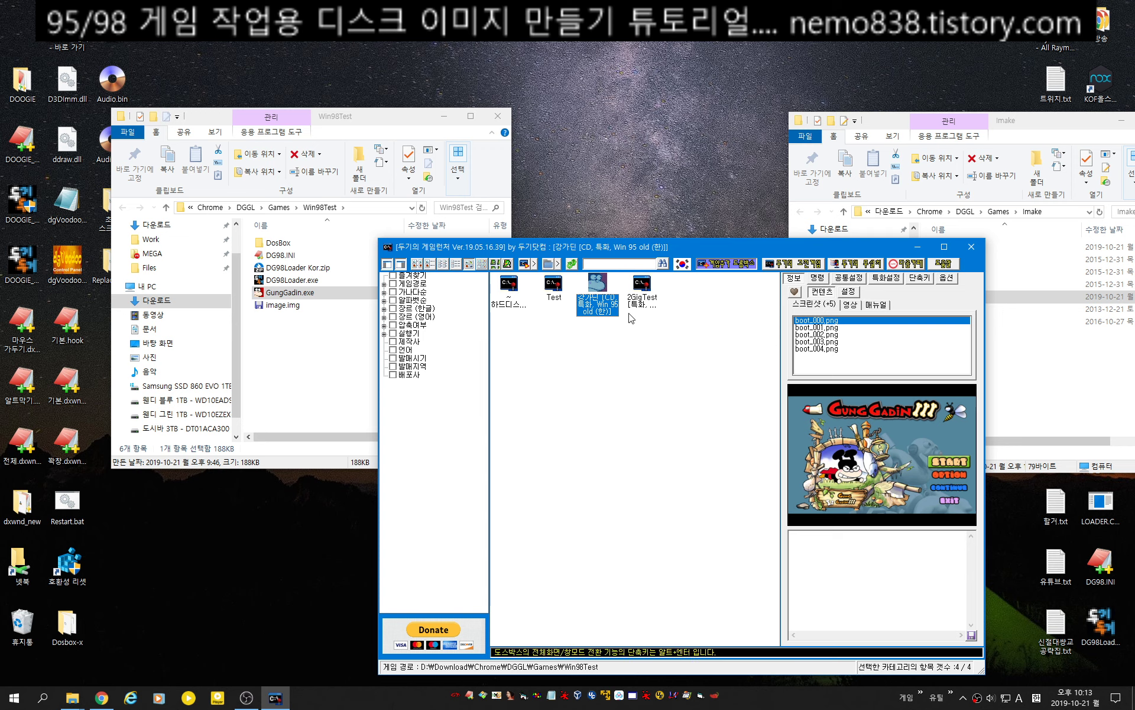
click(852, 294)
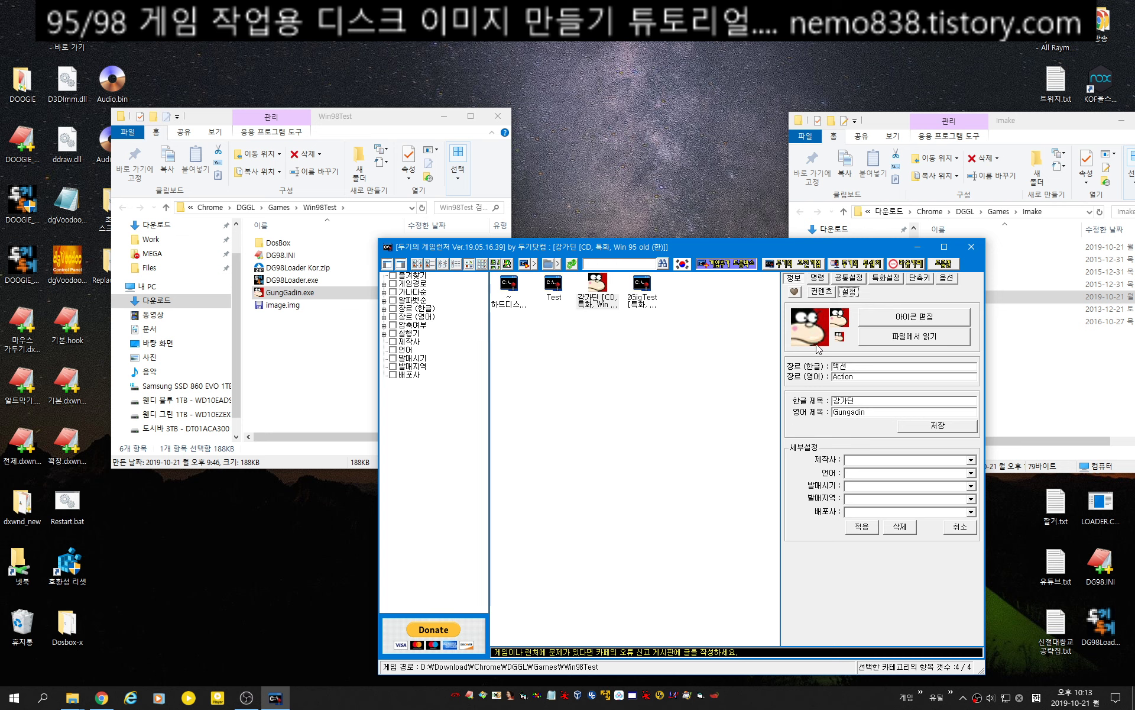
click(920, 319)
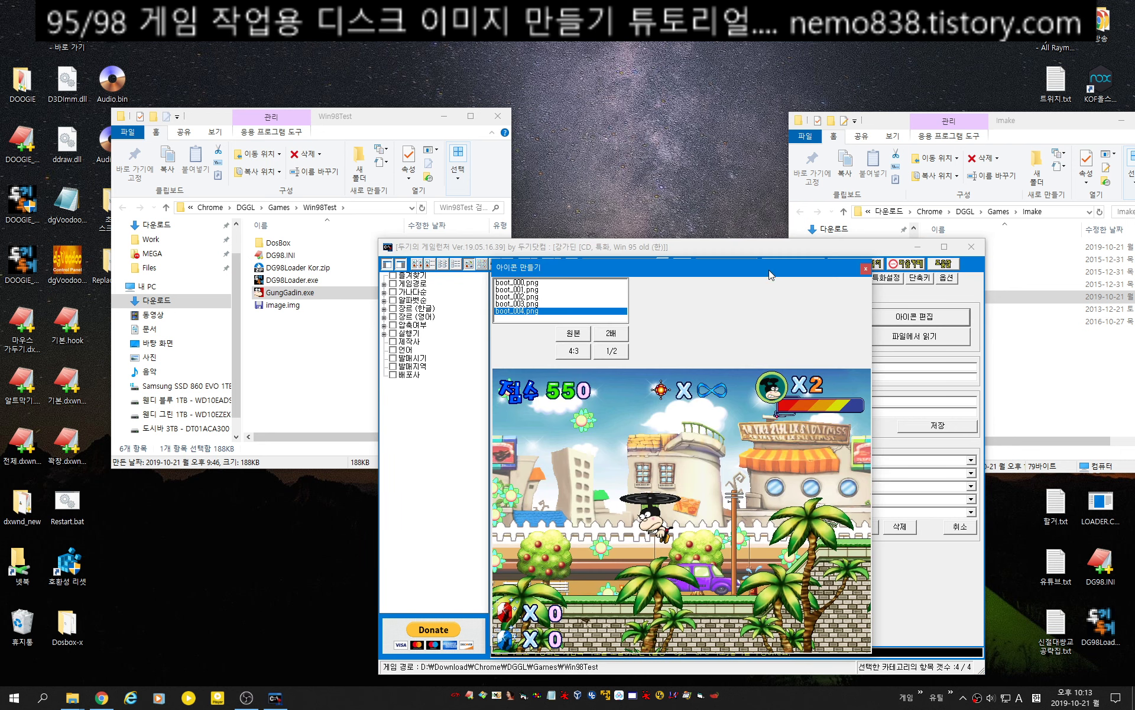
drag(771, 275, 698, 42)
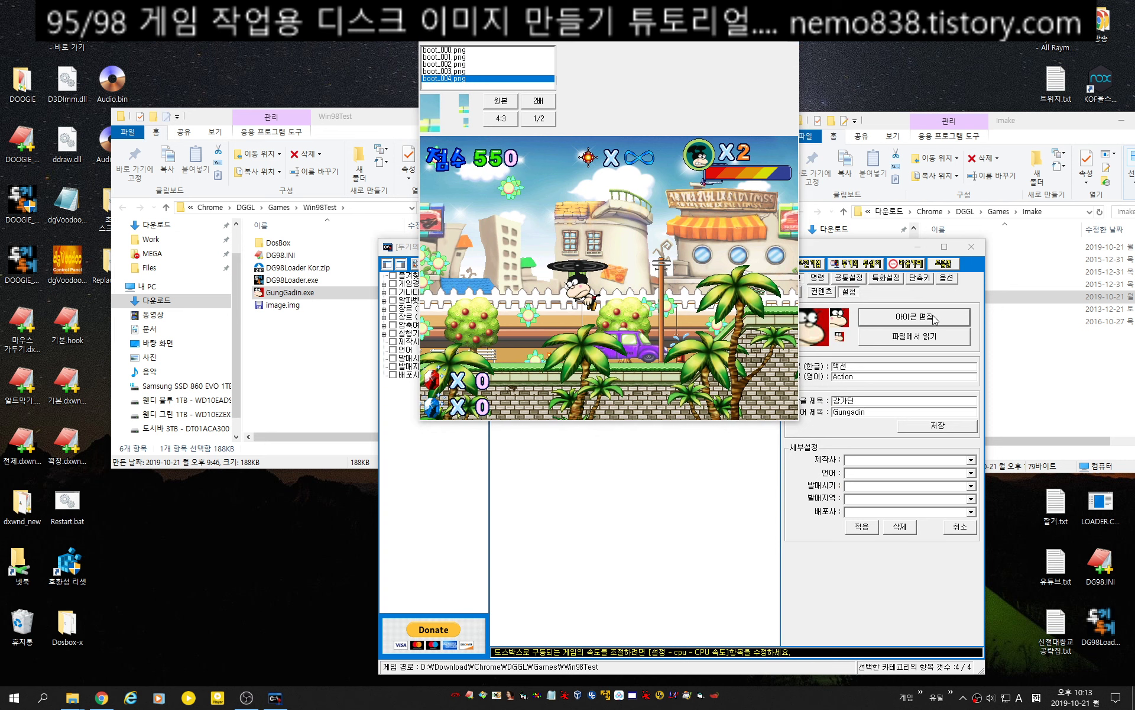
click(451, 49)
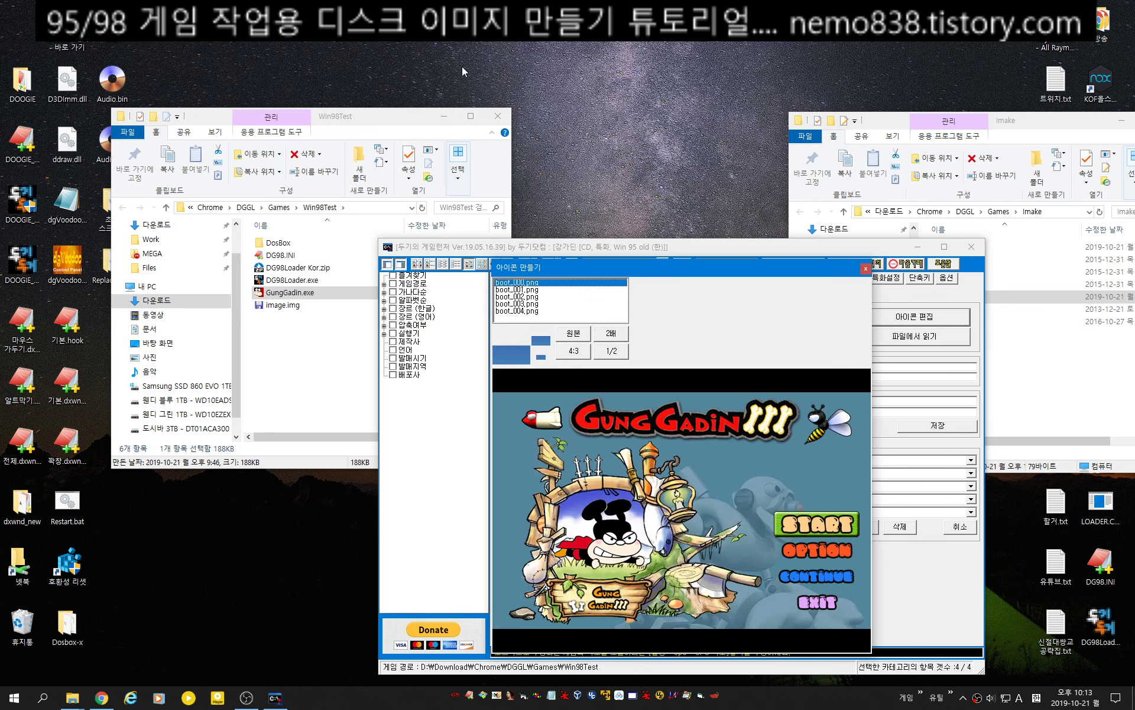
click(539, 290)
click(541, 297)
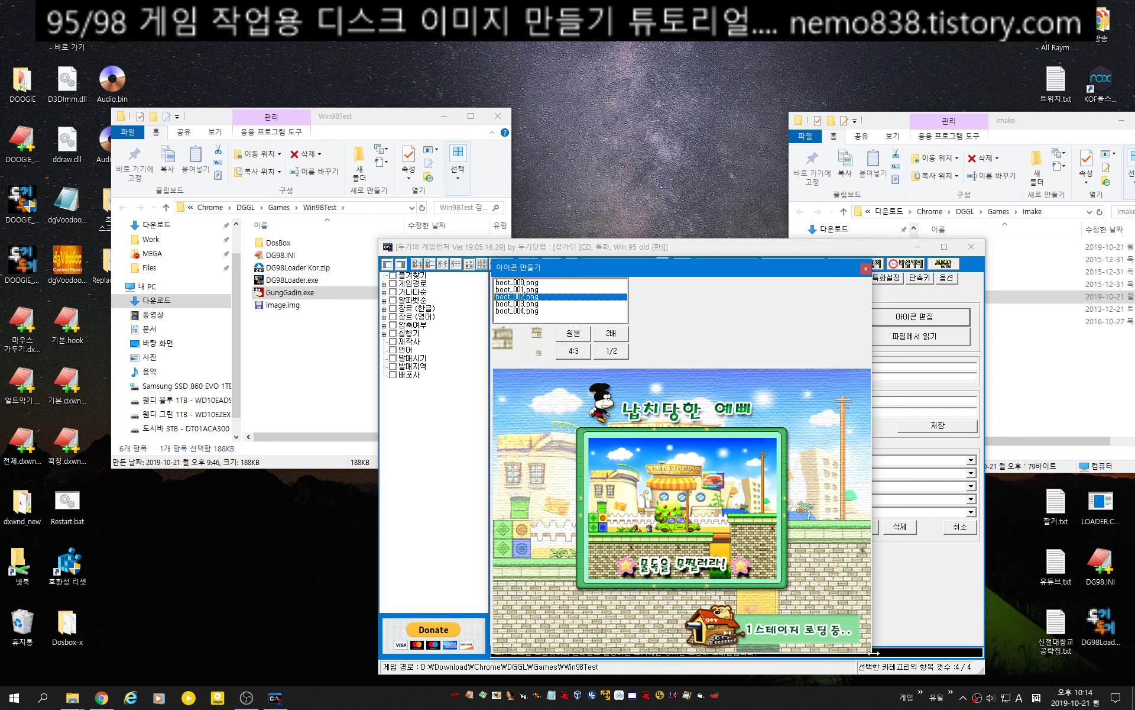
Shrink the screenshot at a 4:3 ratio, save the black character's face as the 강가딘 icon, and refresh the game list.
drag(869, 653, 782, 502)
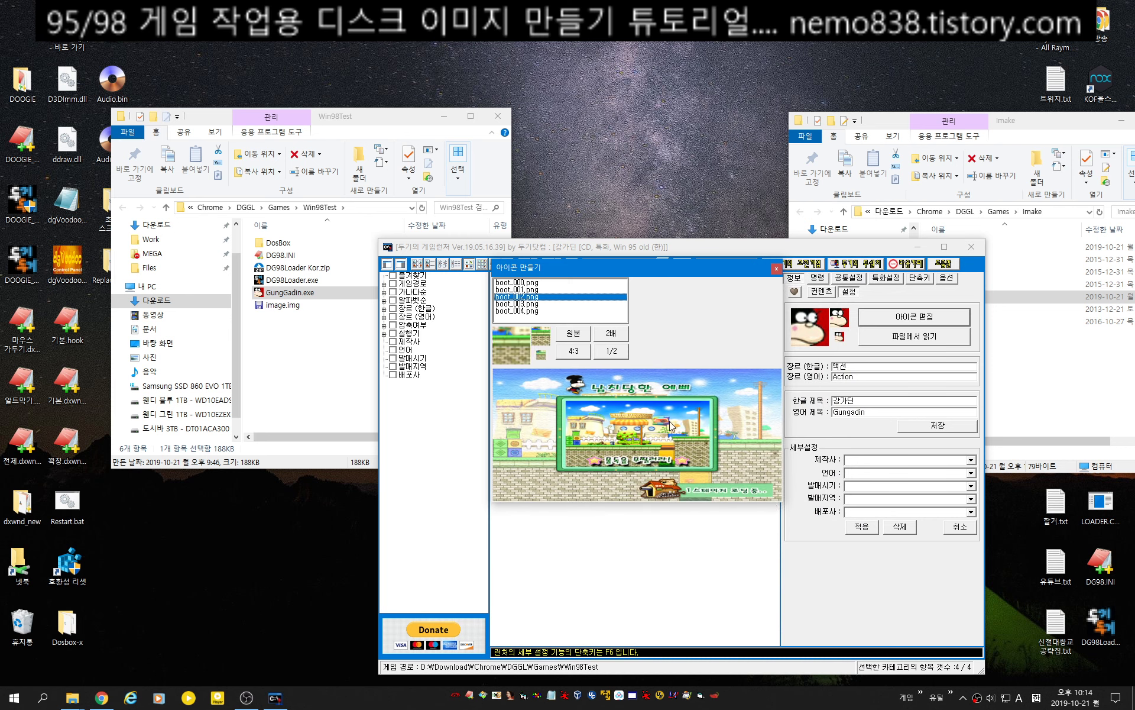
click(580, 353)
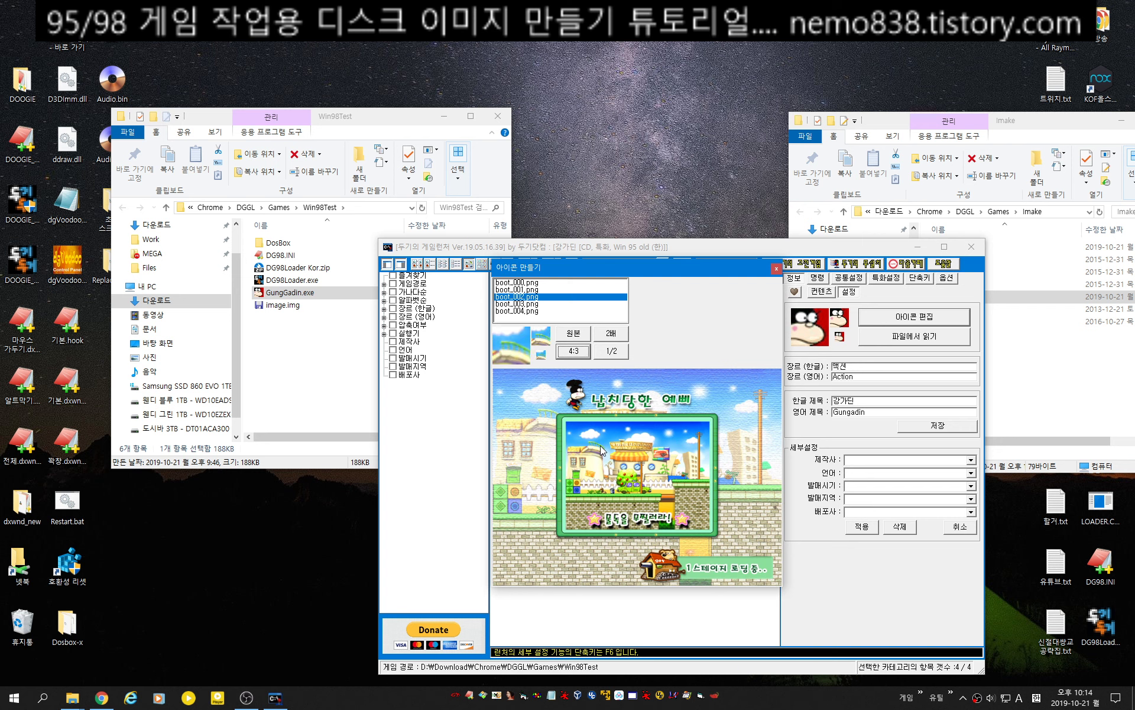
click(579, 397)
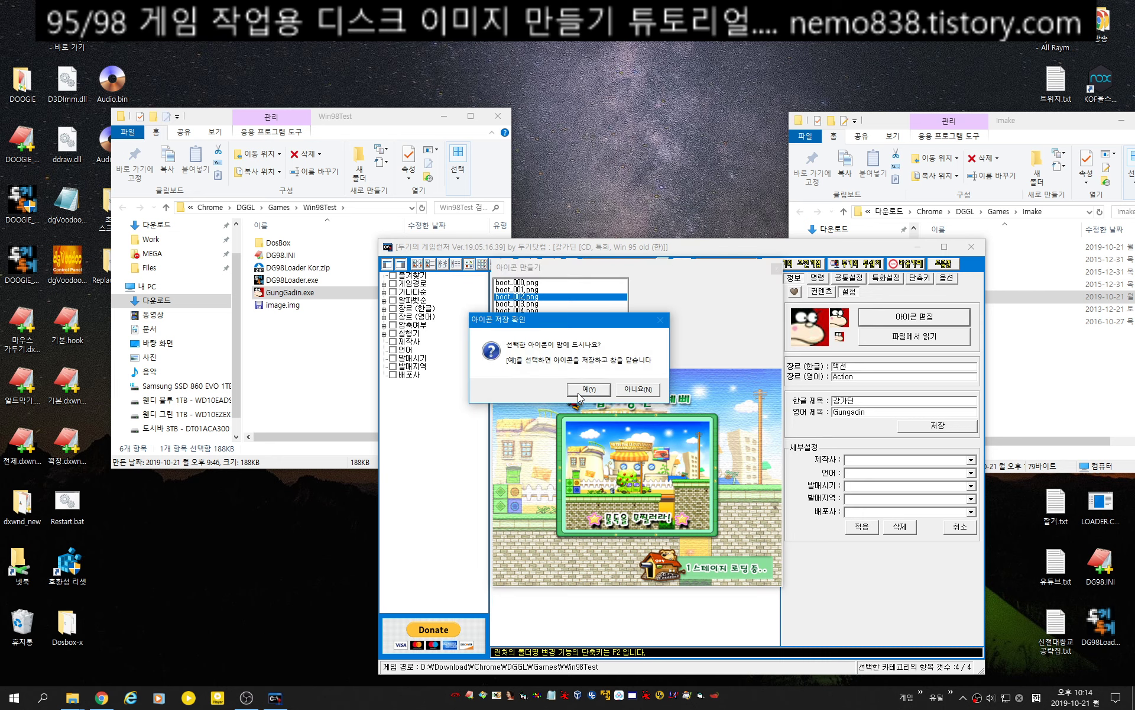
click(585, 389)
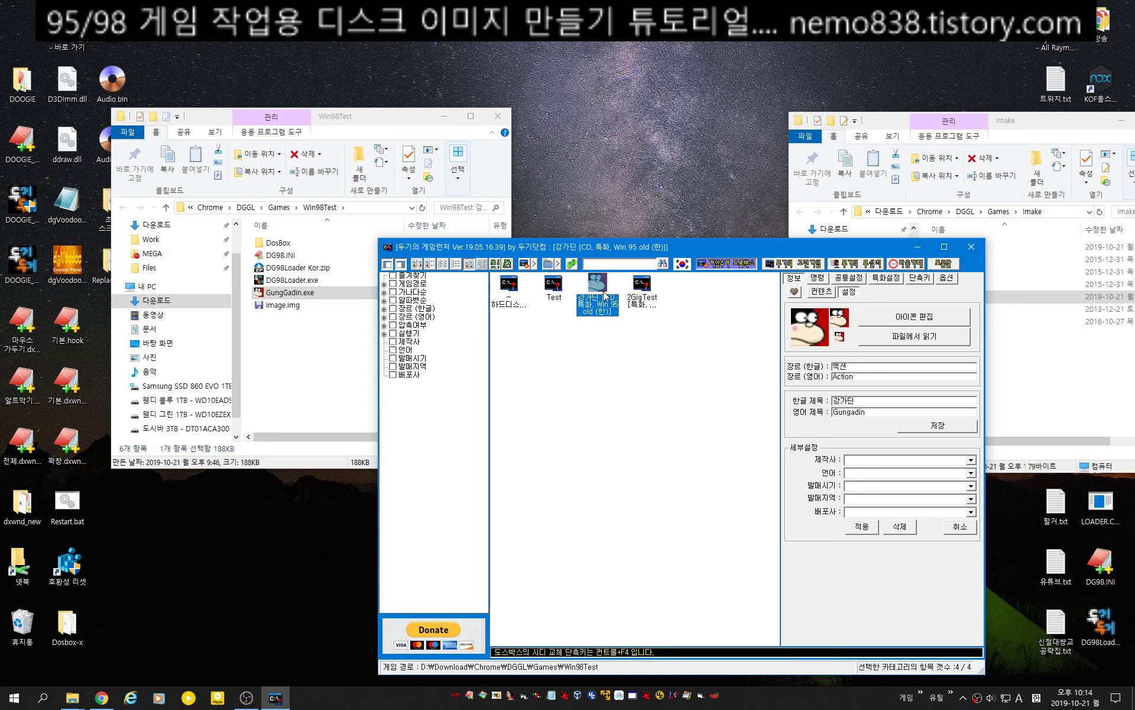
key(F5)
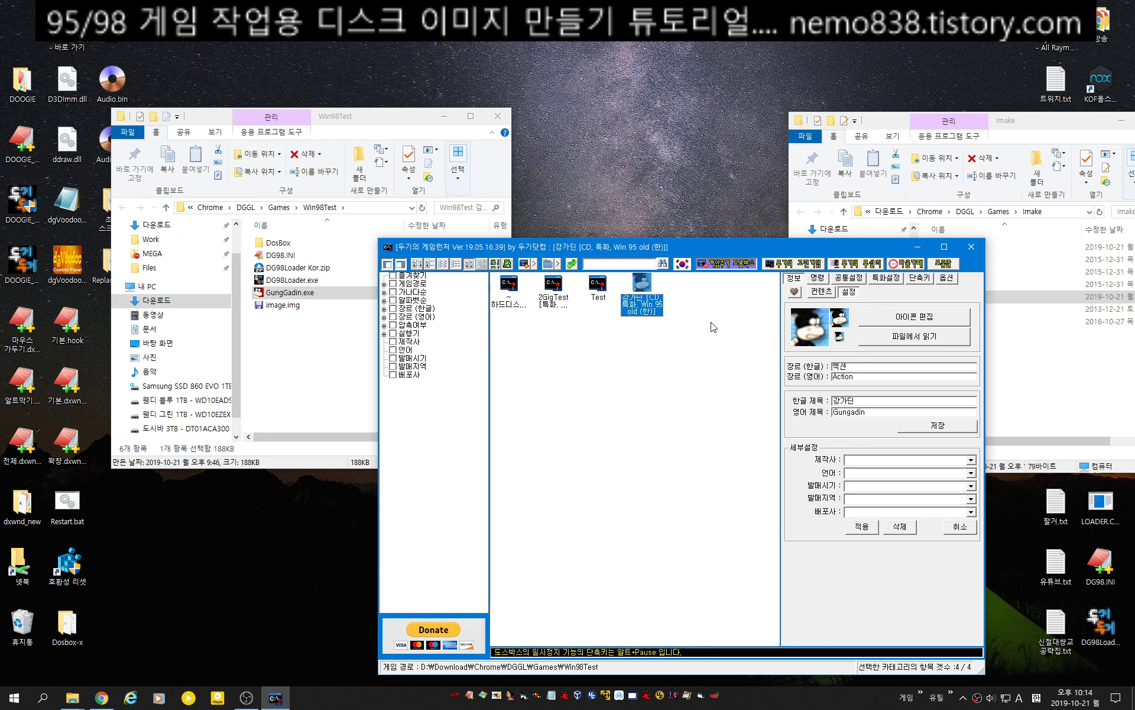
click(825, 297)
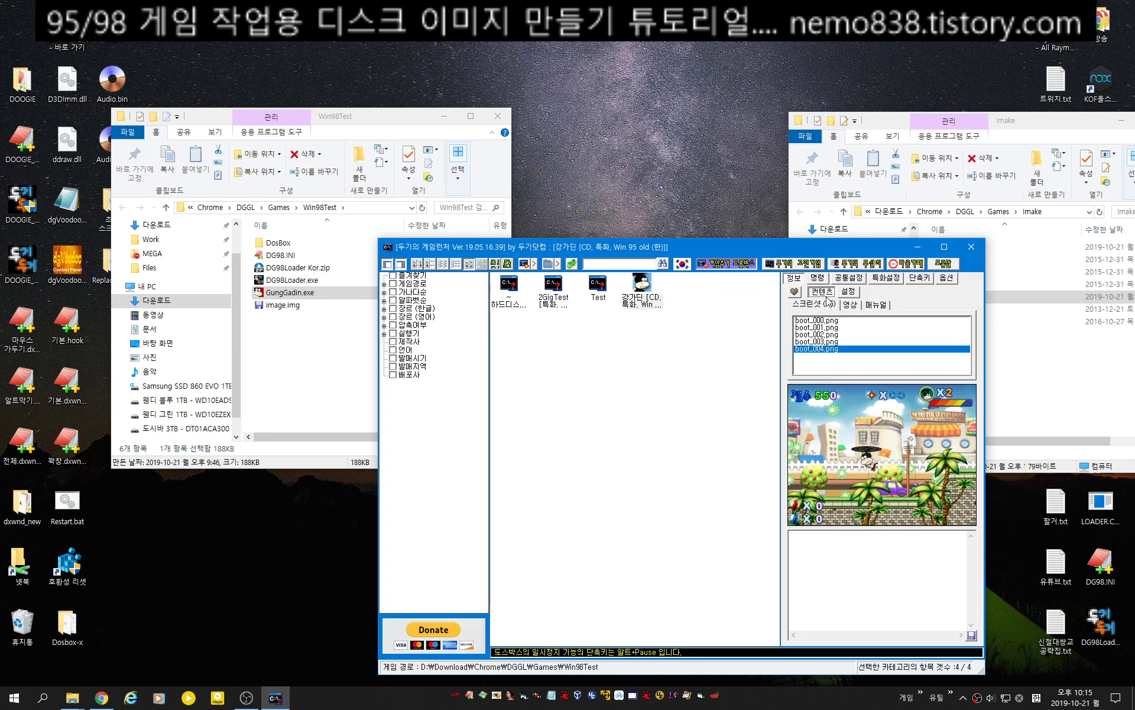